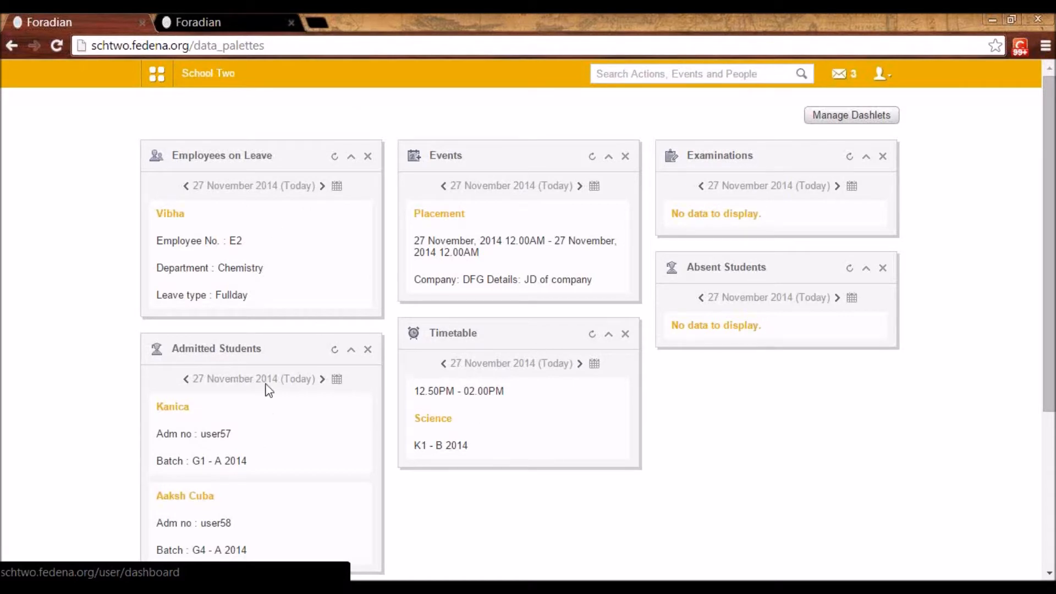
View the list of dashlets available for the dashboard and leave it without saving changes
left_click(821, 117)
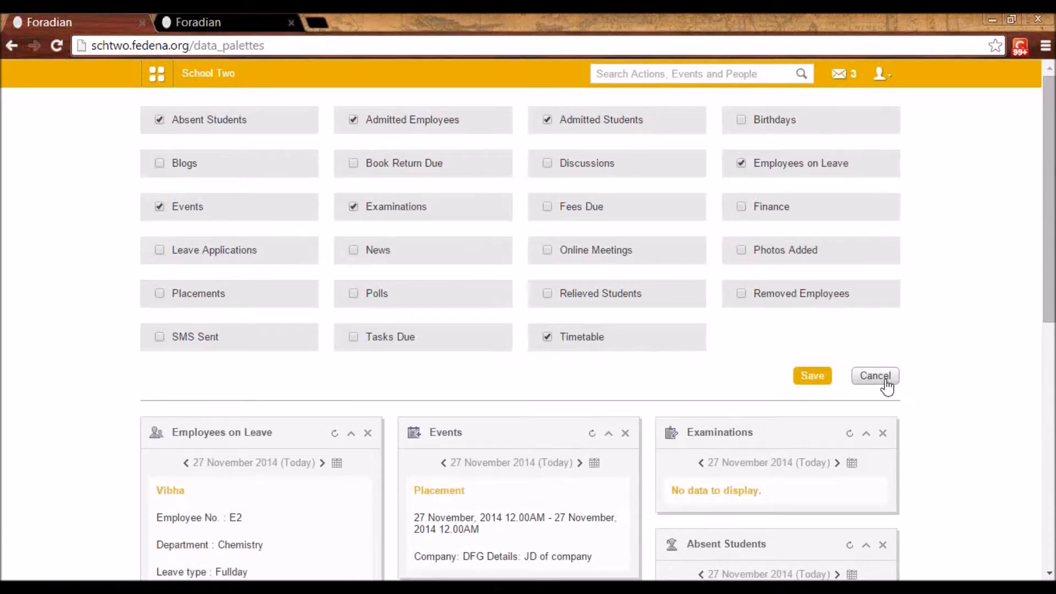
left_click(881, 381)
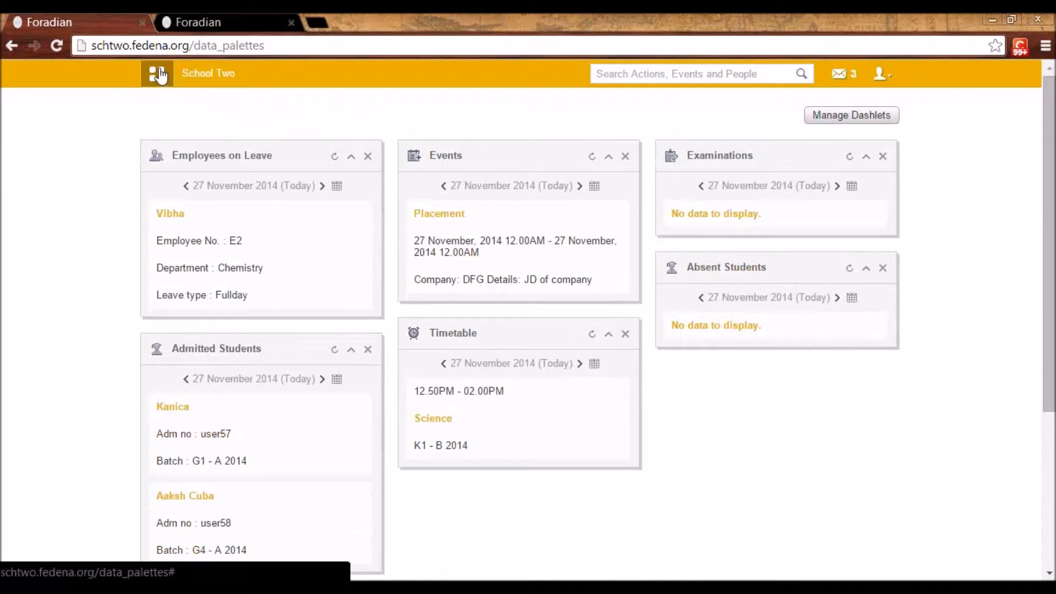
Open the General Settings page of the school's configuration and find the theme setting
left_click(158, 75)
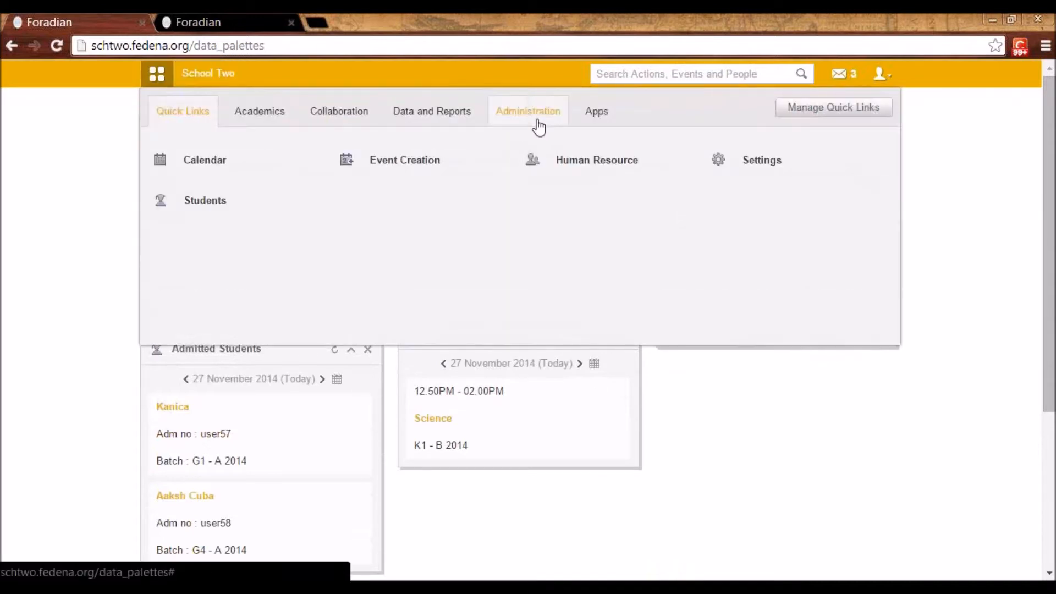
left_click(538, 125)
left_click(354, 198)
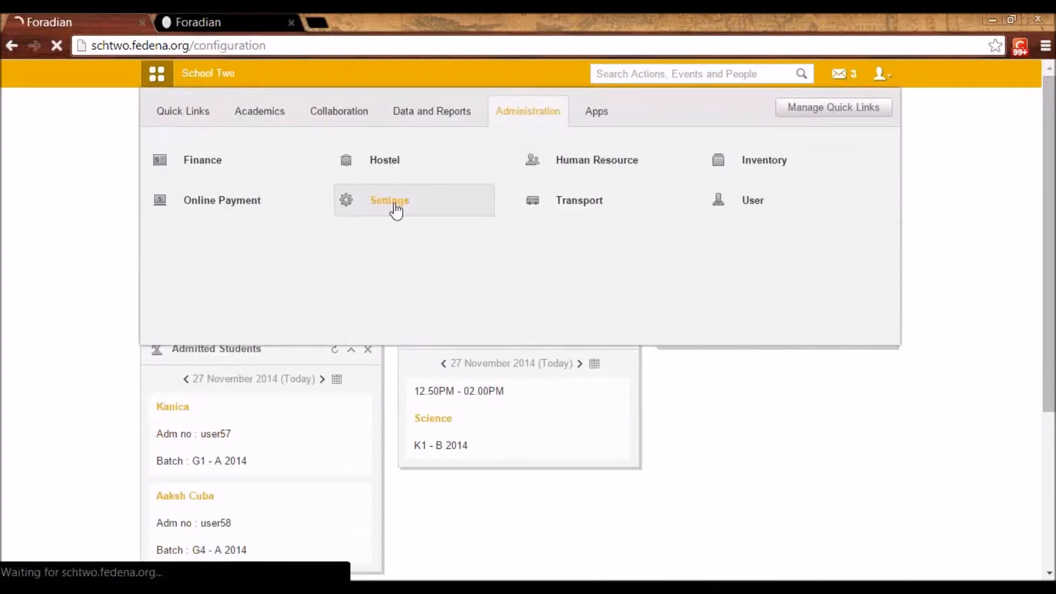
left_click(583, 294)
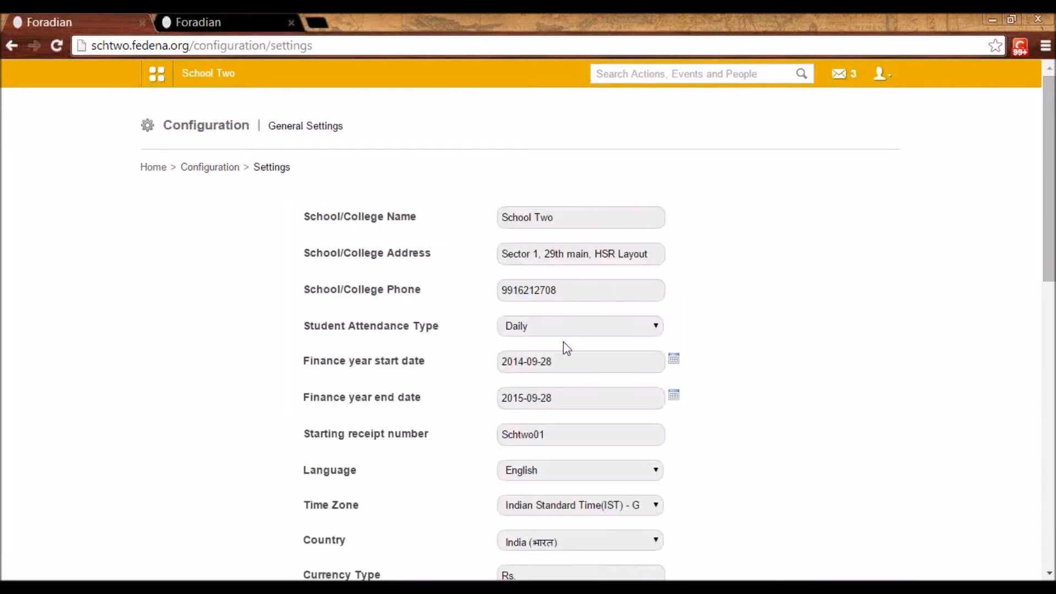
scroll(572, 340, "down", 10)
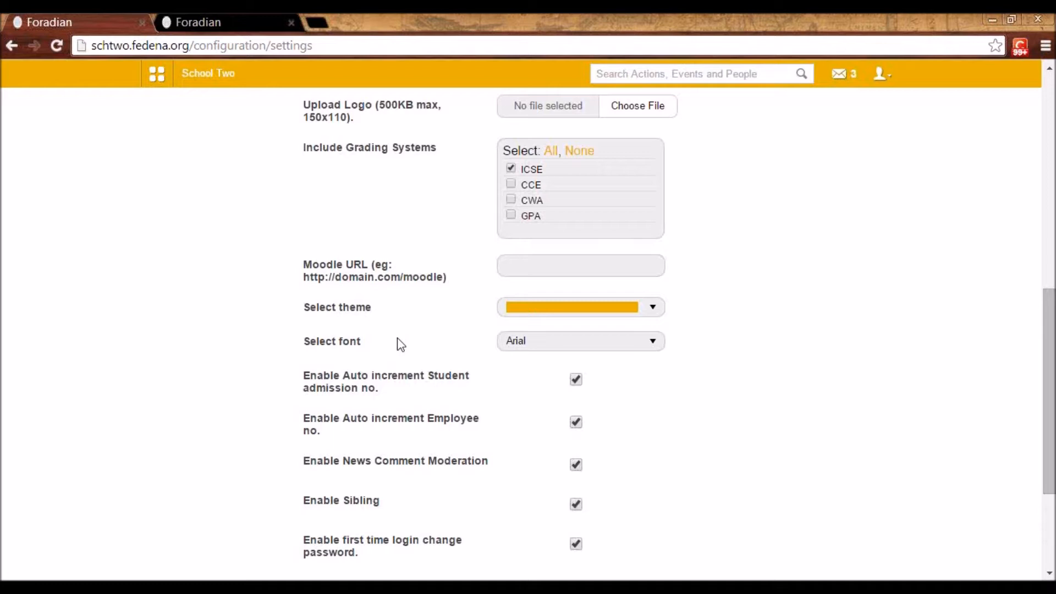
Choose the bright orange swatch from the extended color palette as the theme color
left_click(660, 308)
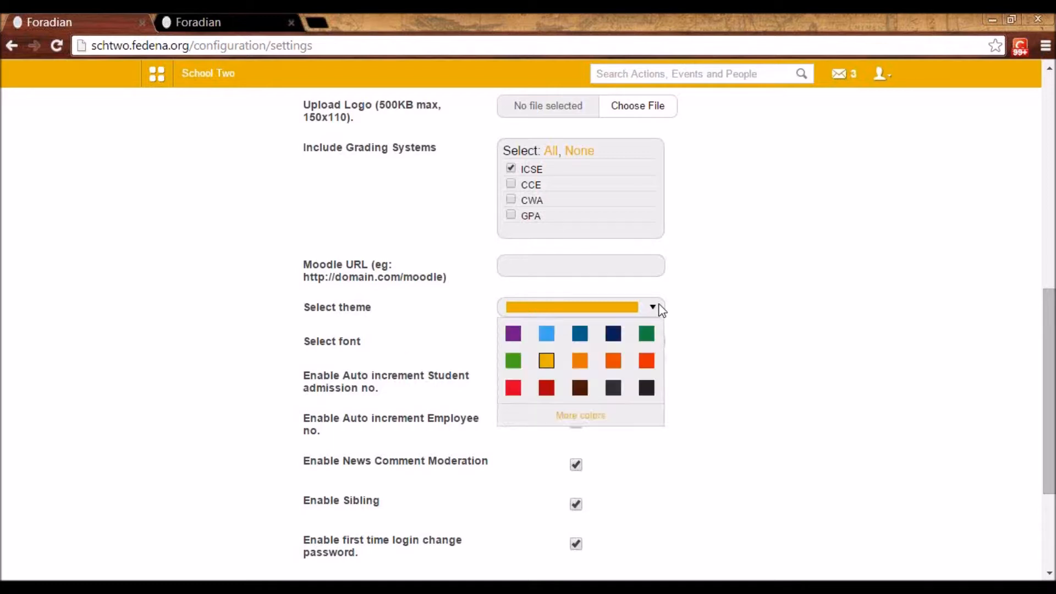
left_click(593, 419)
left_click(521, 175)
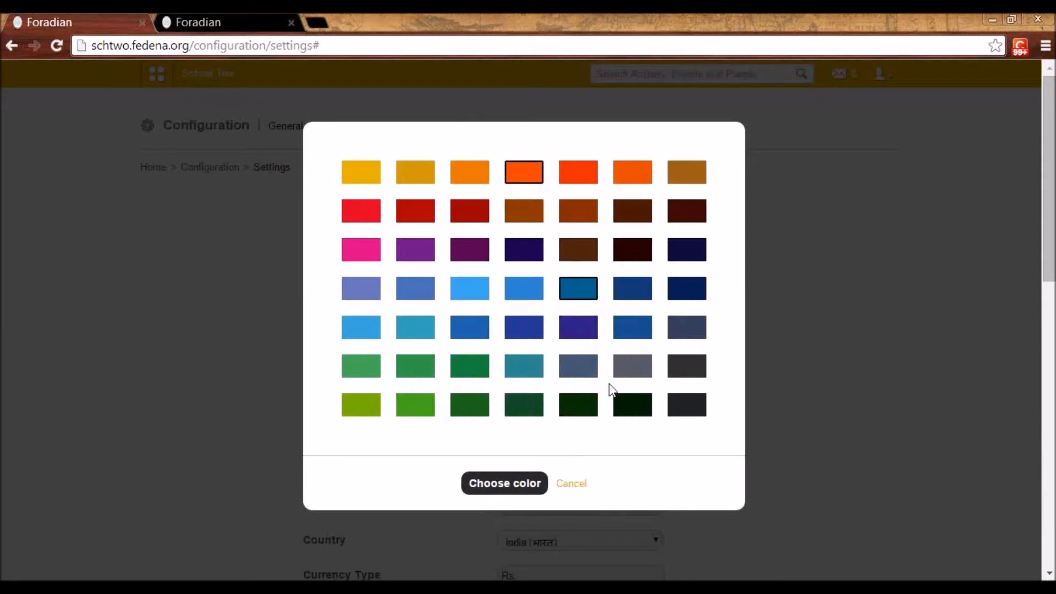
left_click(517, 489)
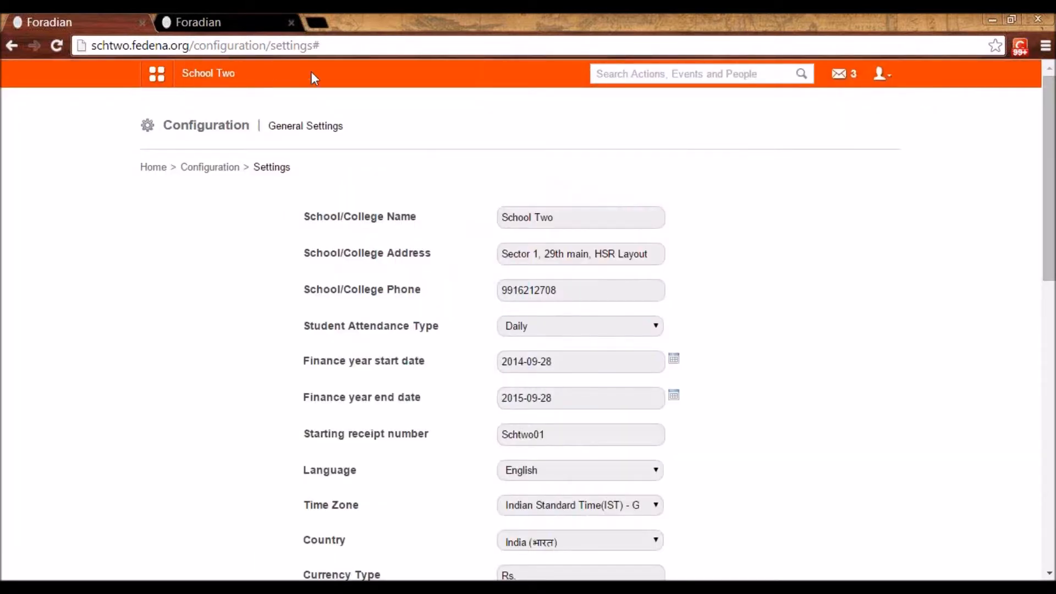
Examine the remaining general settings, from the school details and time zone to grading systems, Moodle URL and font
scroll(489, 406, "down", 10)
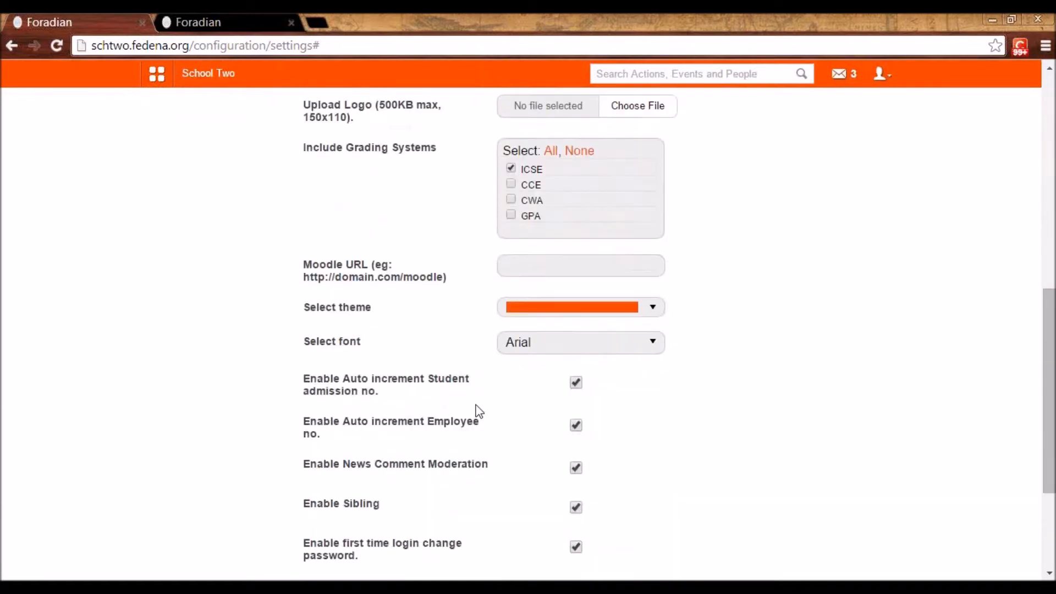
scroll(588, 352, "up", 7)
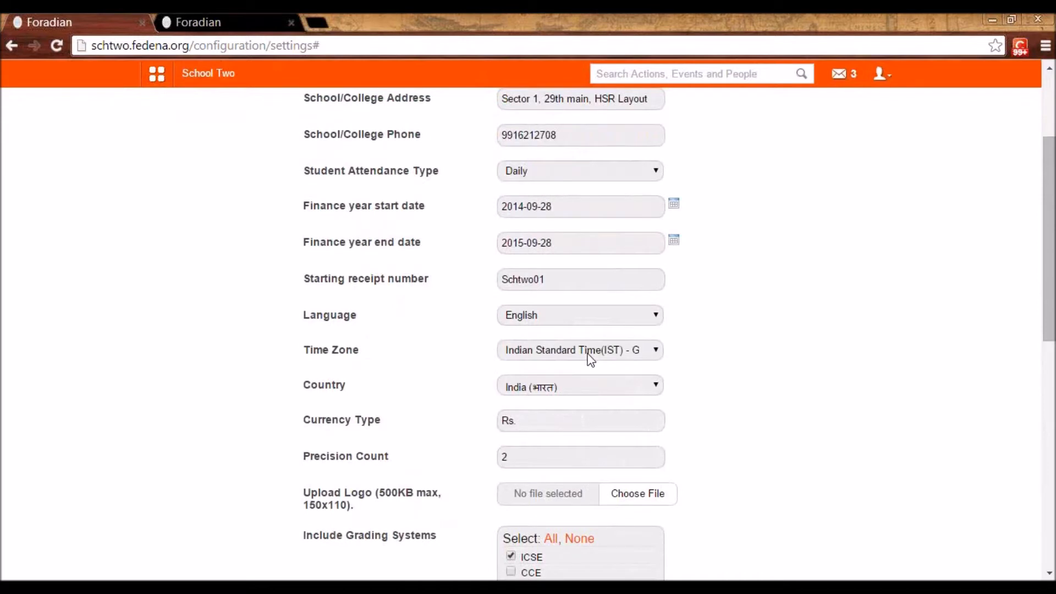
scroll(588, 354, "down", 1)
scroll(588, 352, "up", 1)
scroll(588, 358, "down", 2)
scroll(584, 360, "down", 1)
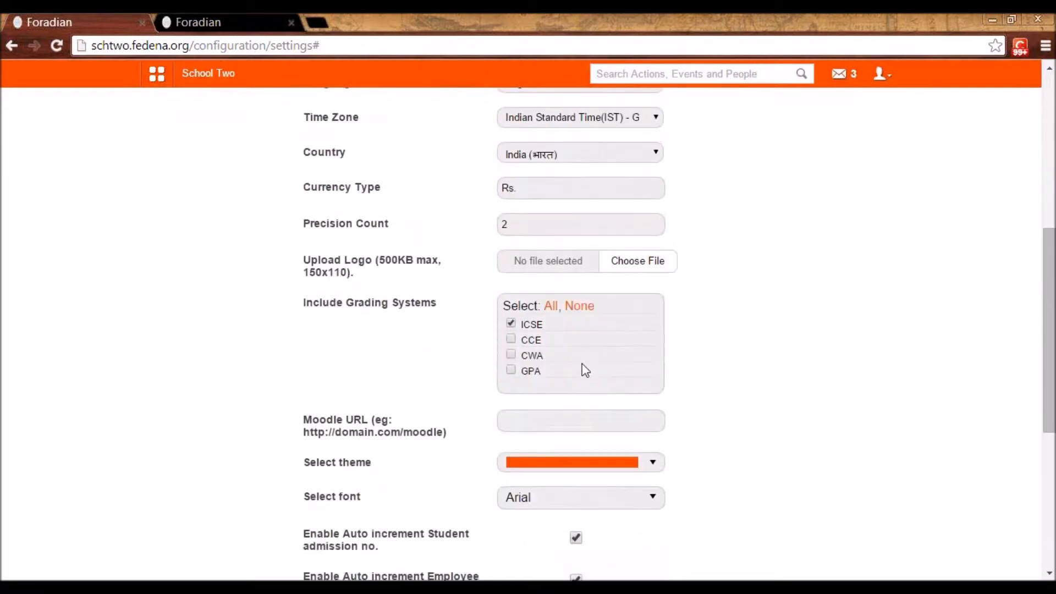
left_click(556, 420)
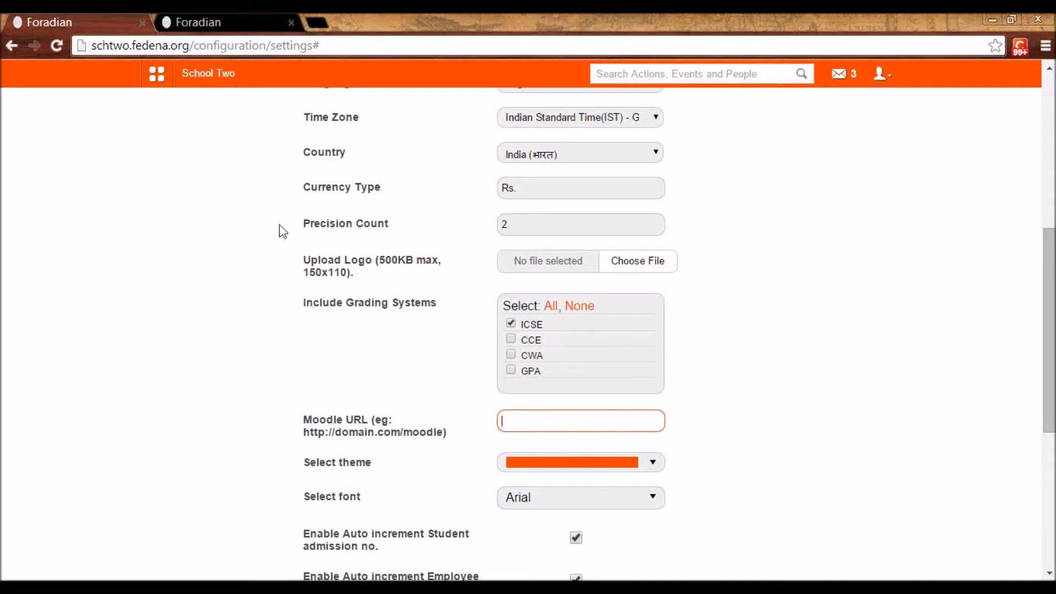
Open the Gallery module from the collaboration features
left_click(156, 77)
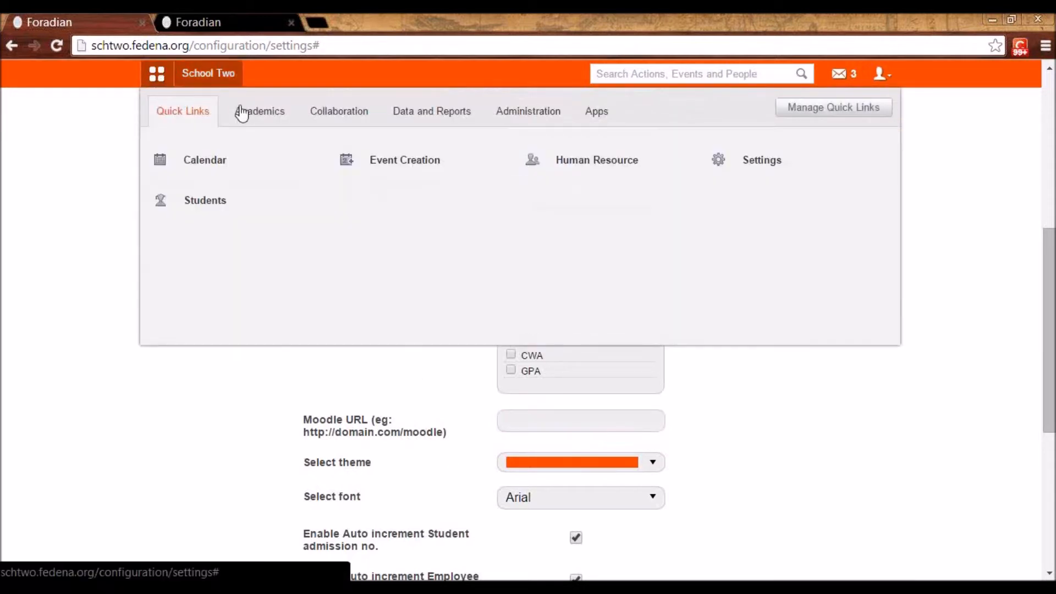
left_click(340, 125)
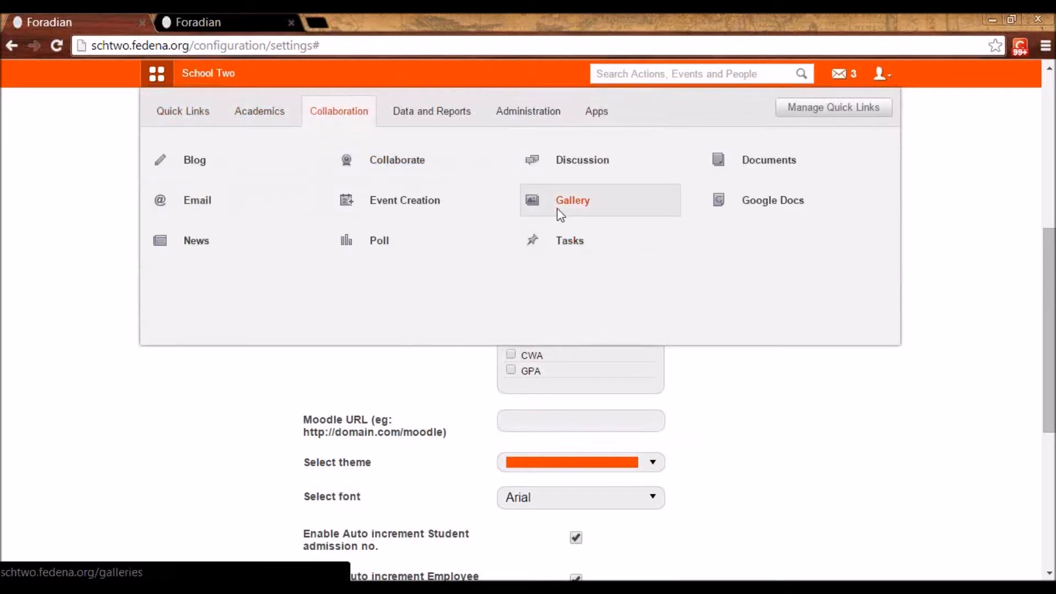
left_click(560, 213)
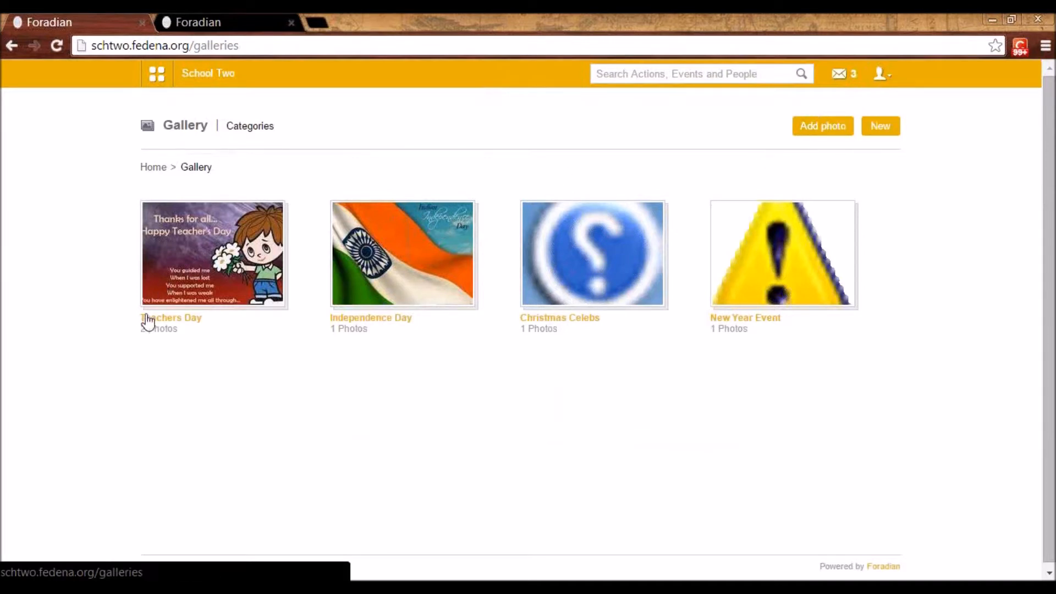
View the form for a new gallery category, return to the gallery and open the Teachers Day category
left_click(878, 125)
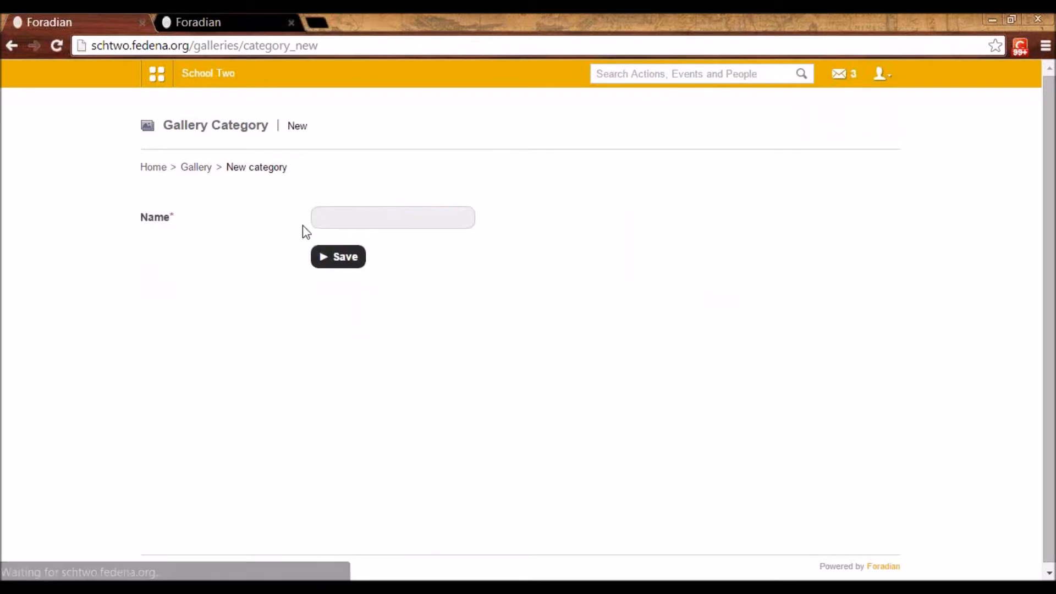
left_click(208, 172)
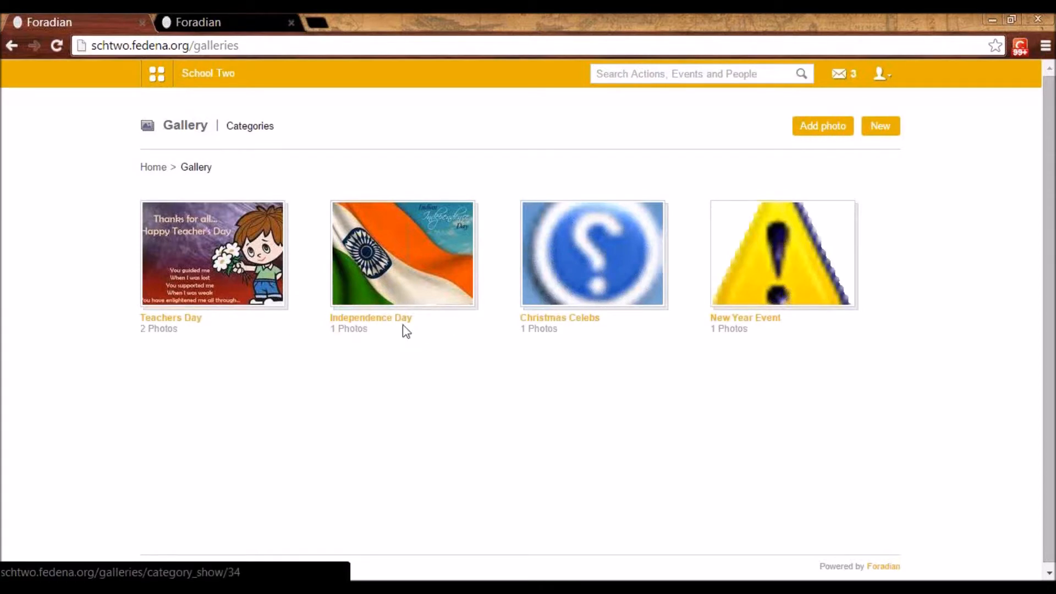
left_click(187, 320)
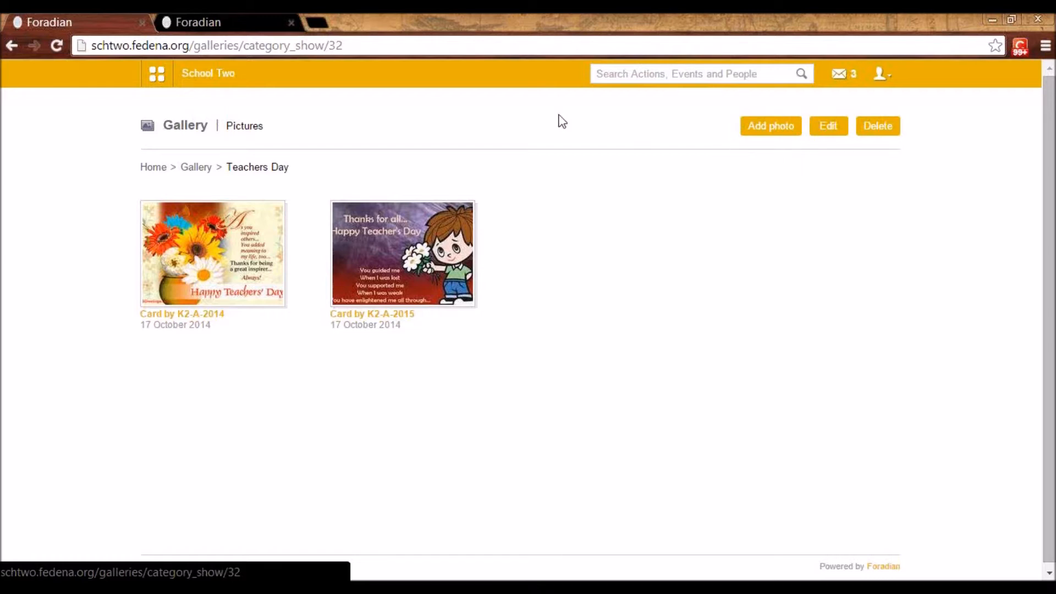
Log out and sign back in as admin with the account password, declining to save it in the browser
left_click(881, 82)
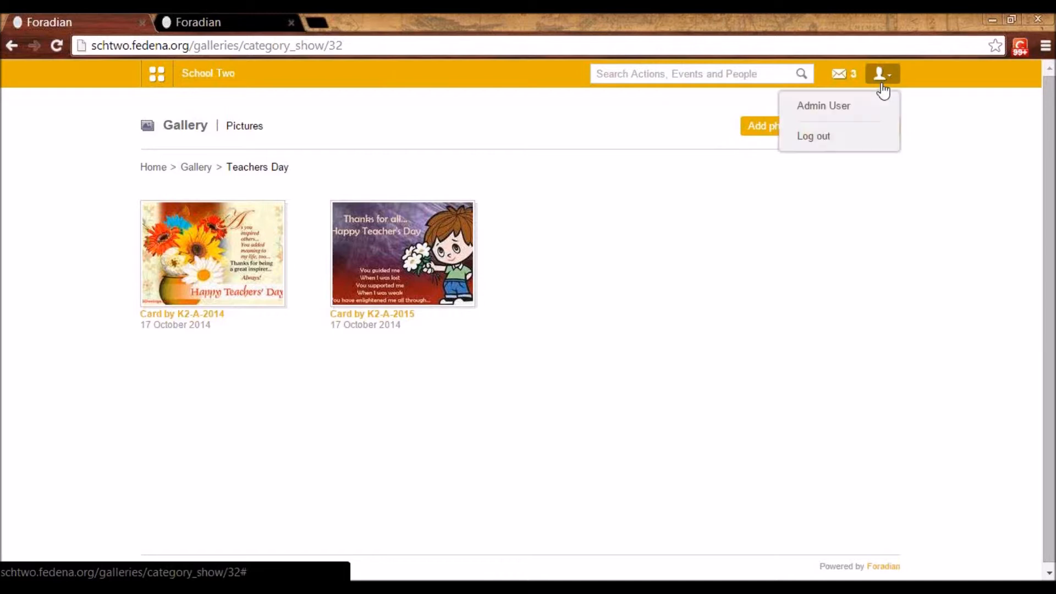
left_click(827, 138)
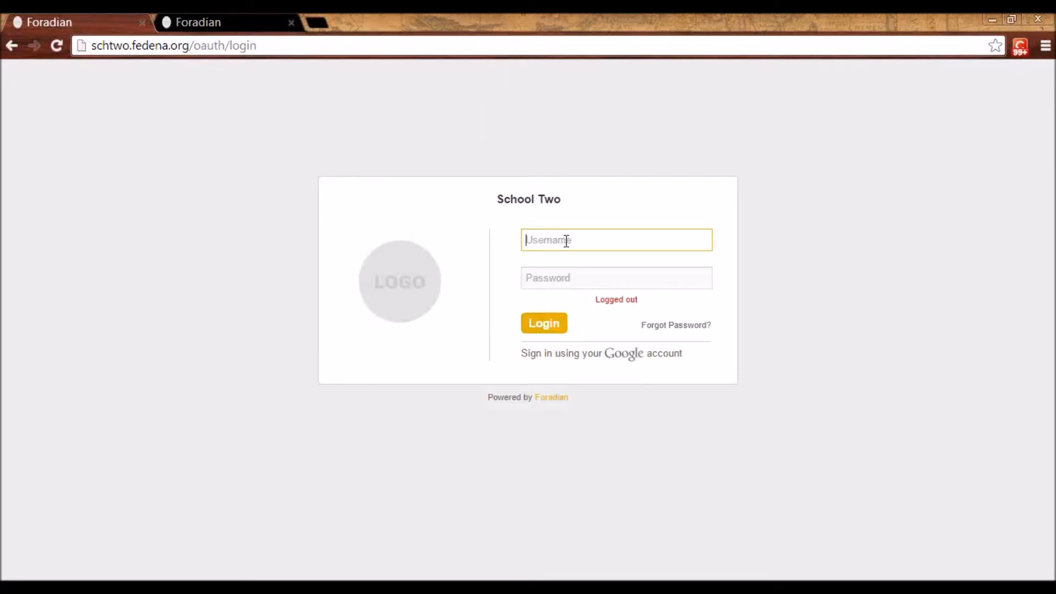
type("admin")
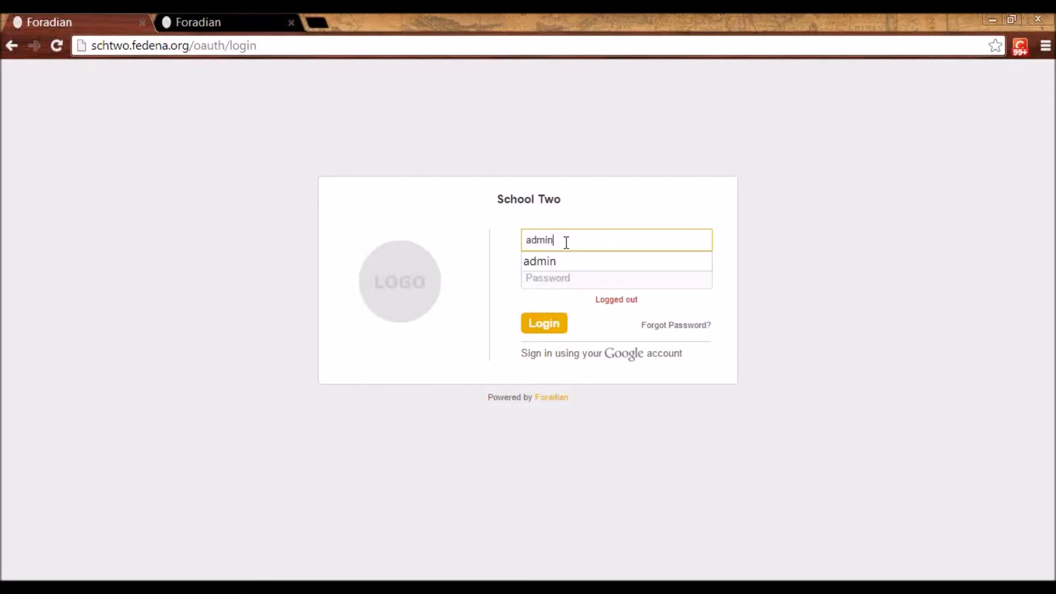
key("Tab")
type("a")
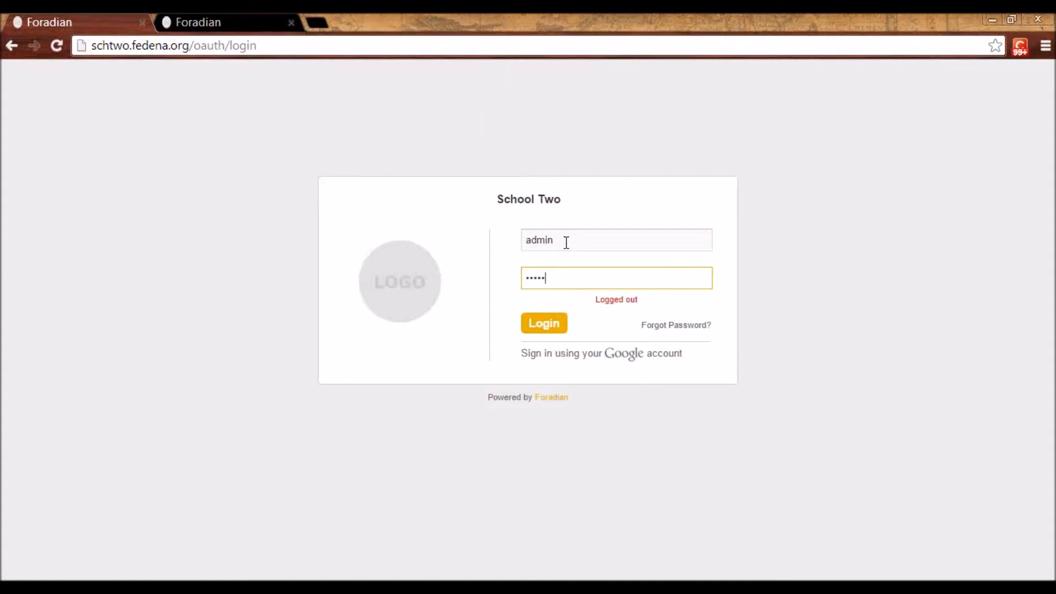
key("Return")
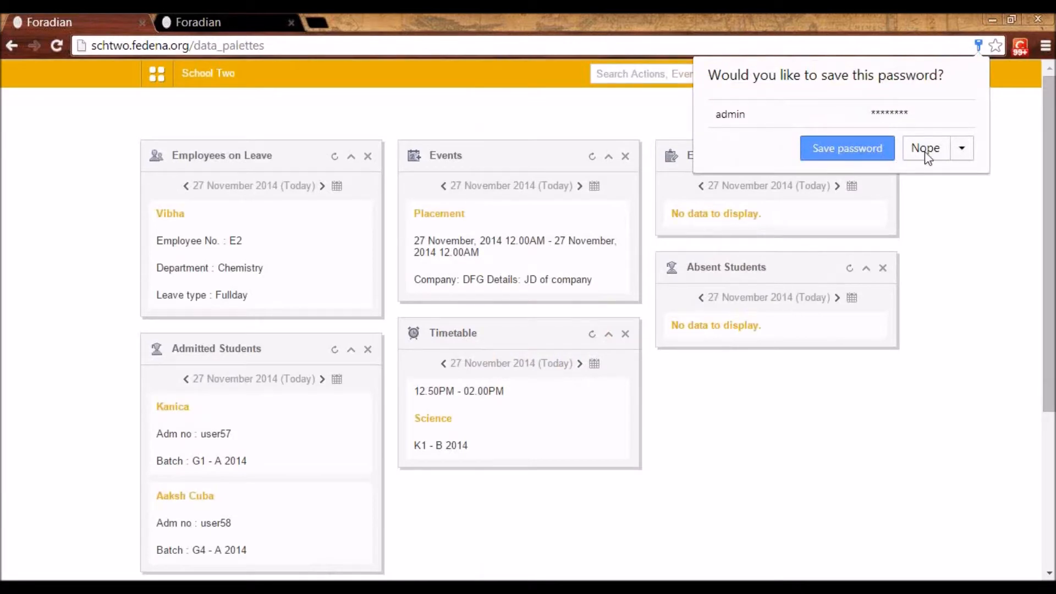
left_click(925, 149)
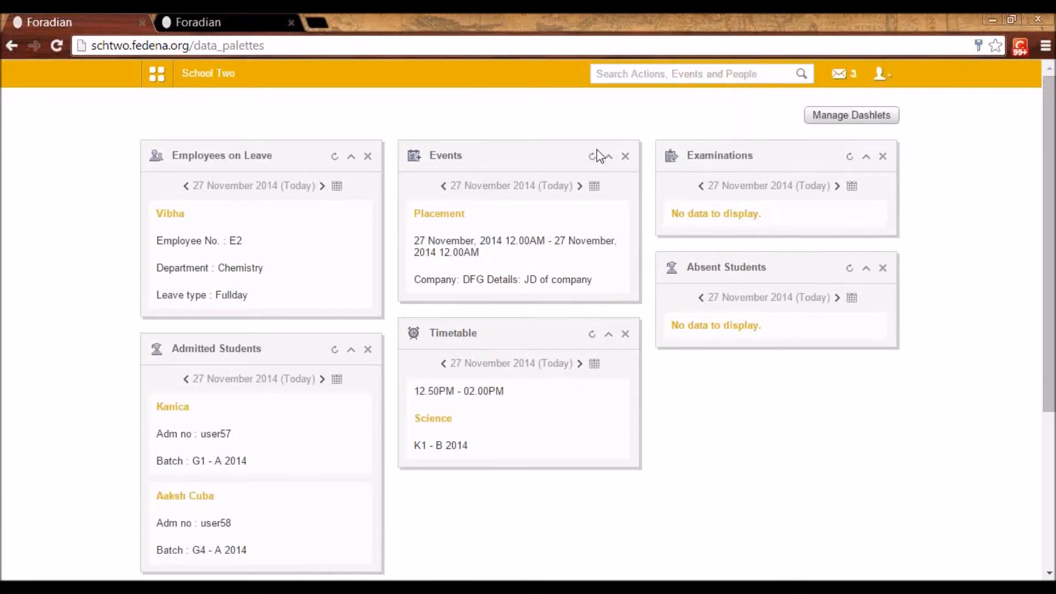
Open the configuration's client apps list, view the edit form for ABC Software and return to the list
left_click(156, 74)
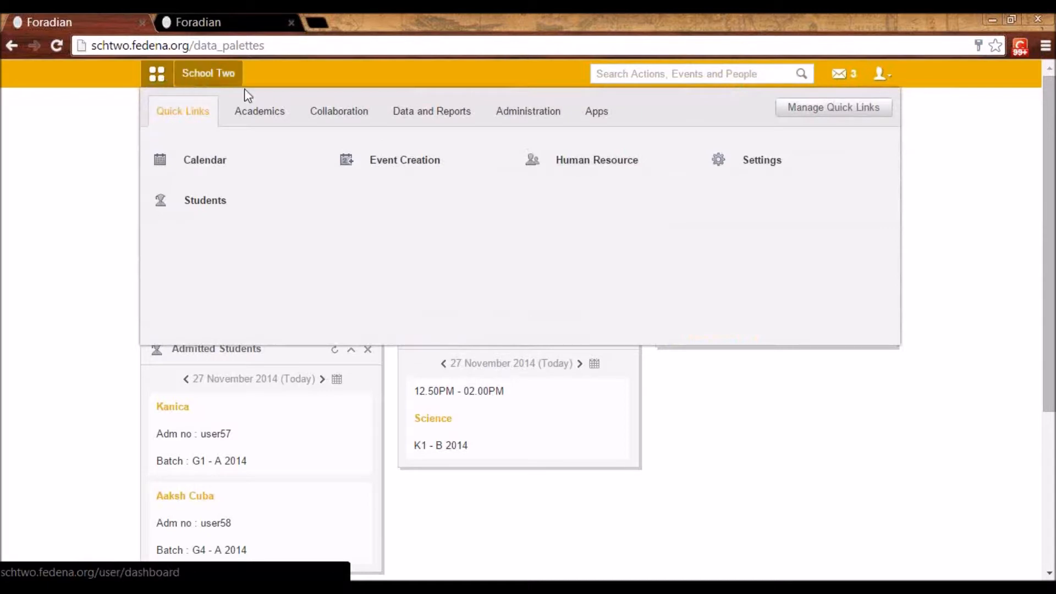
left_click(523, 114)
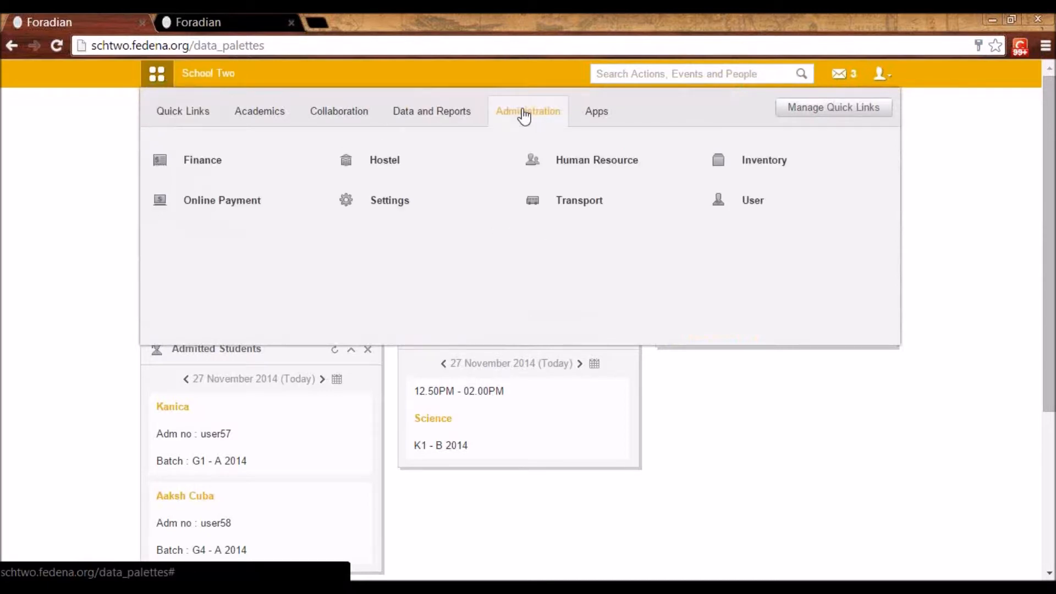
left_click(373, 199)
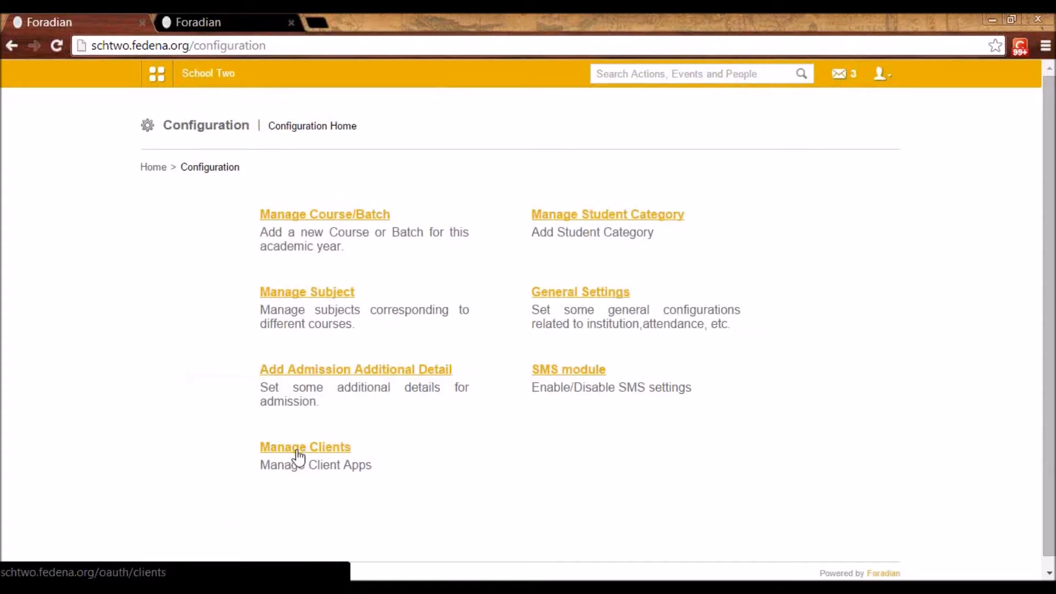
left_click(299, 455)
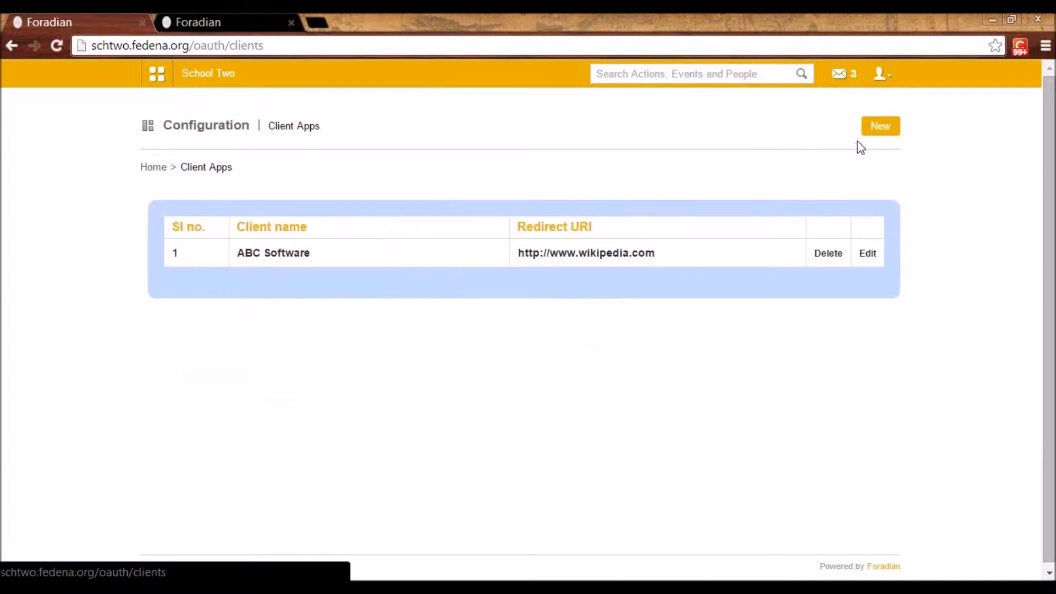
left_click(868, 254)
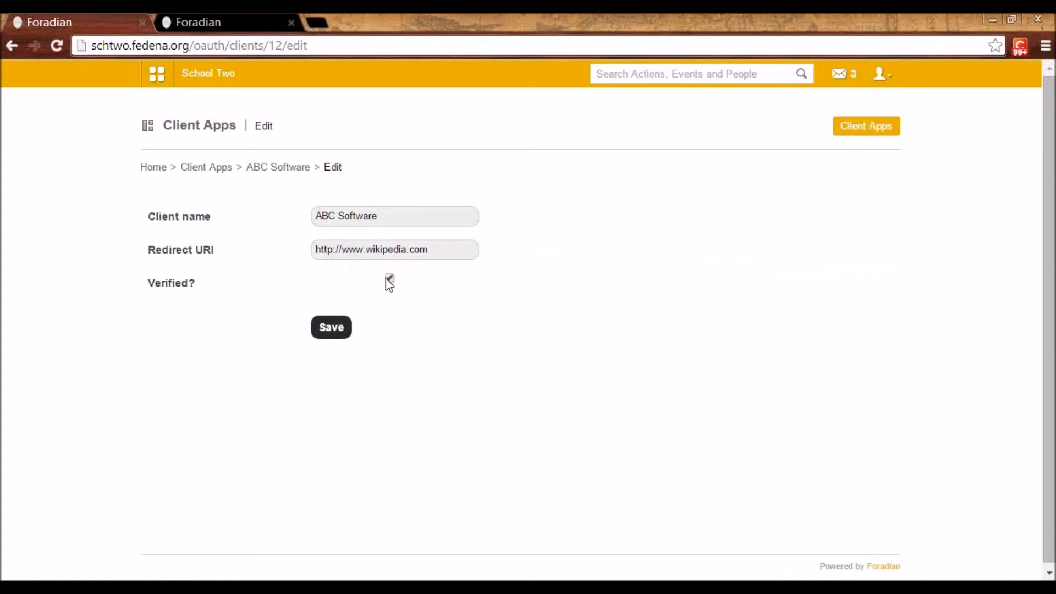
left_click(213, 168)
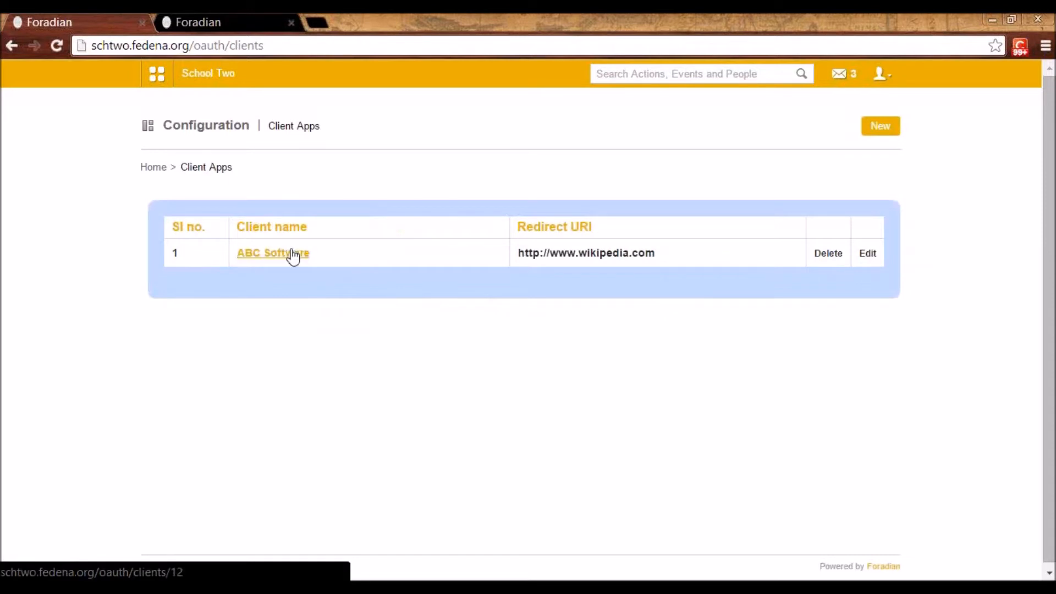
Examine the details of the ABC Software client app, including its client ID and client secret
left_click(253, 258)
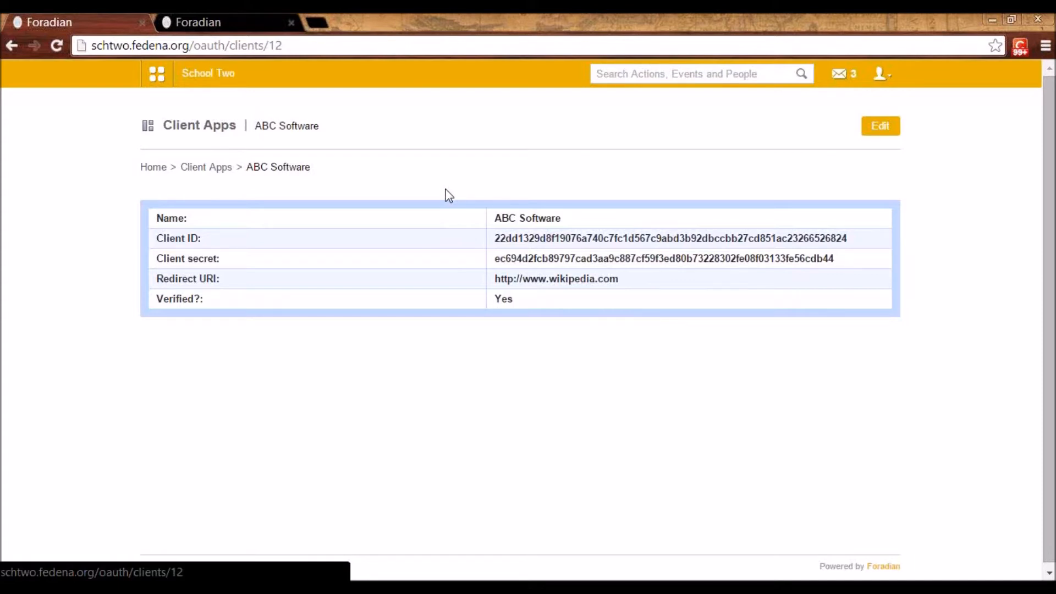
left_click(224, 170)
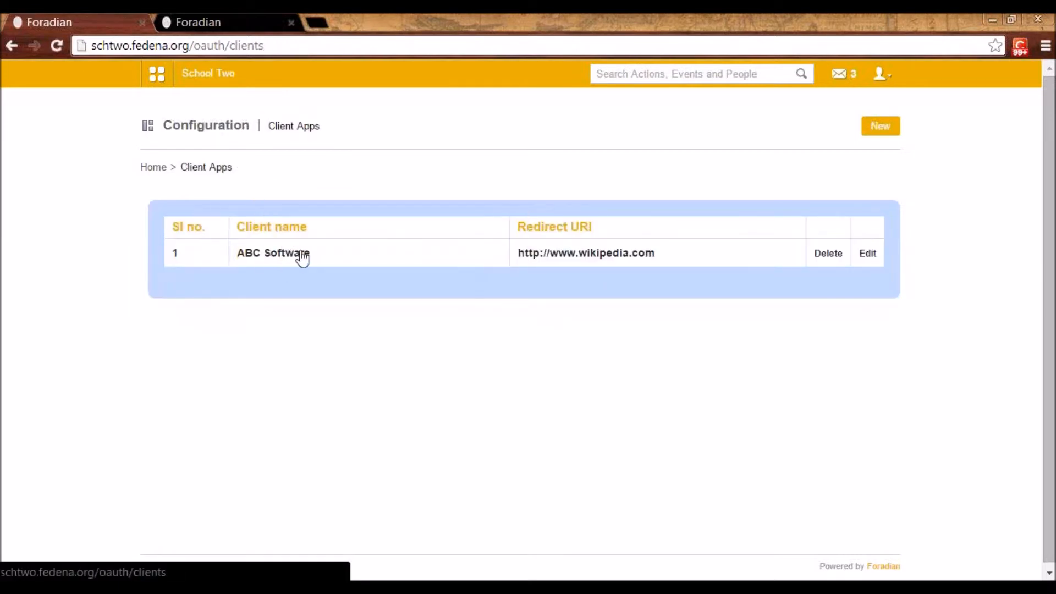
left_click(253, 254)
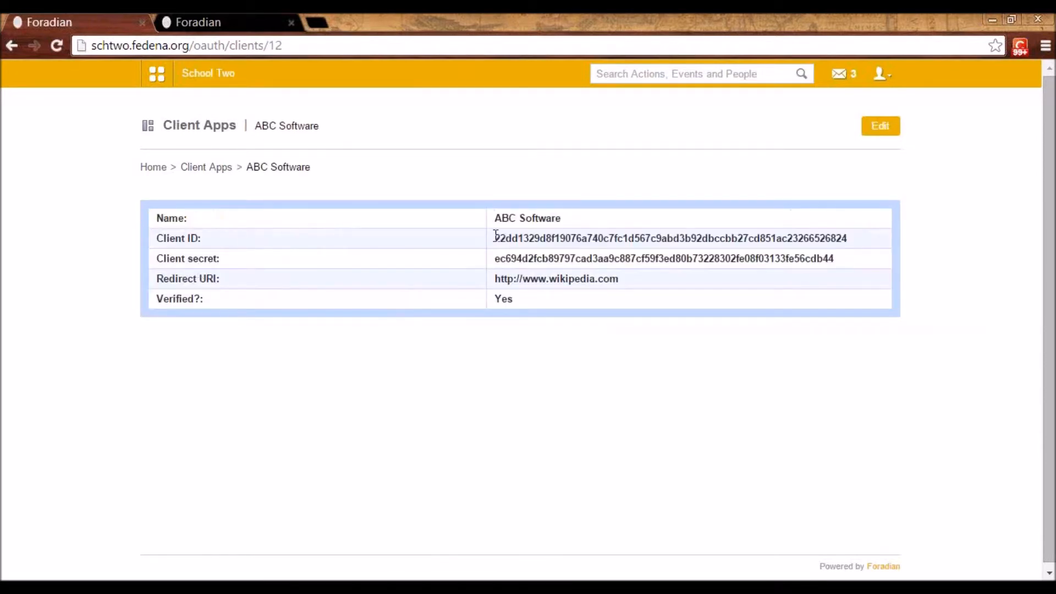
left_click_drag(495, 235, 619, 238)
left_click(619, 259)
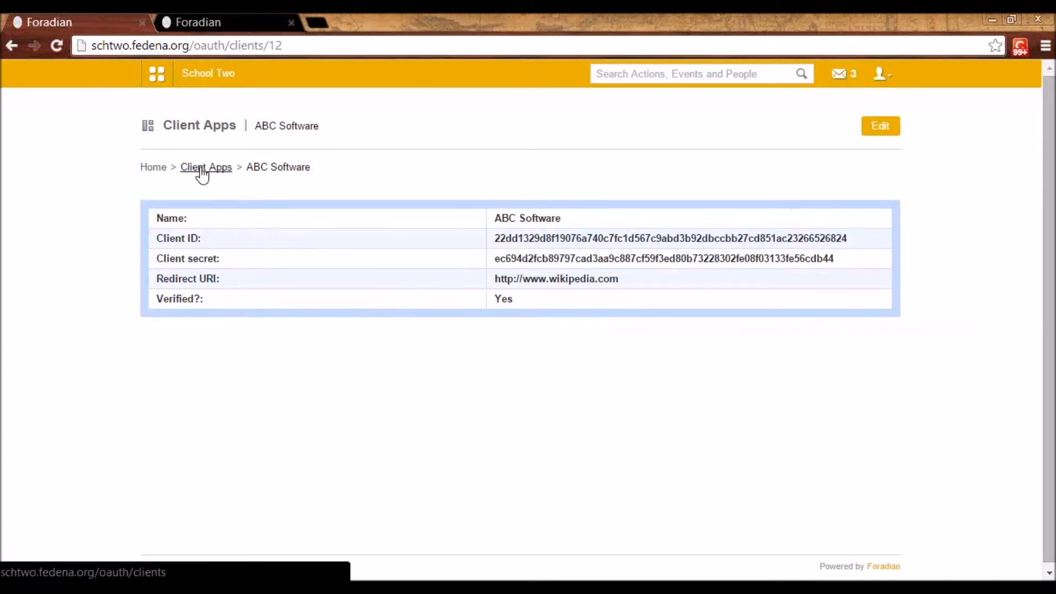
Open the manage apps list, view the form for a new app frame and return to the App Frames list
left_click(154, 80)
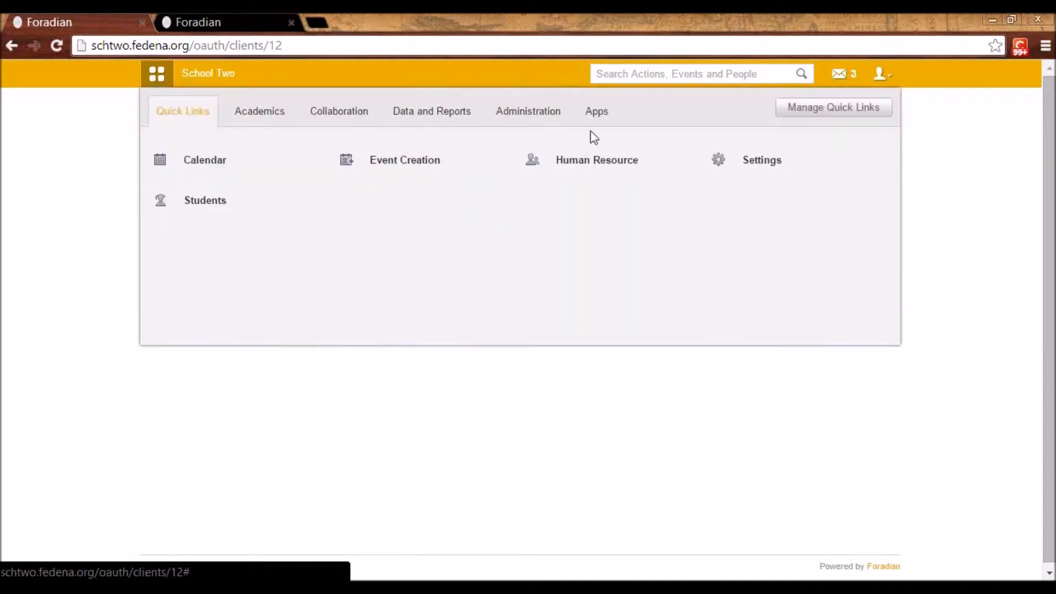
left_click(602, 125)
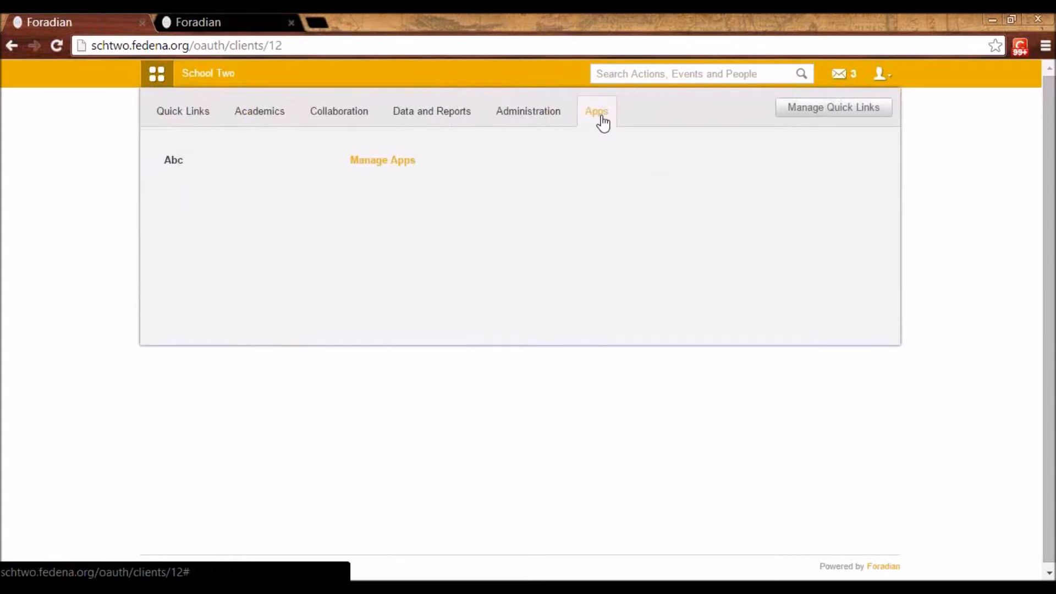
left_click(394, 161)
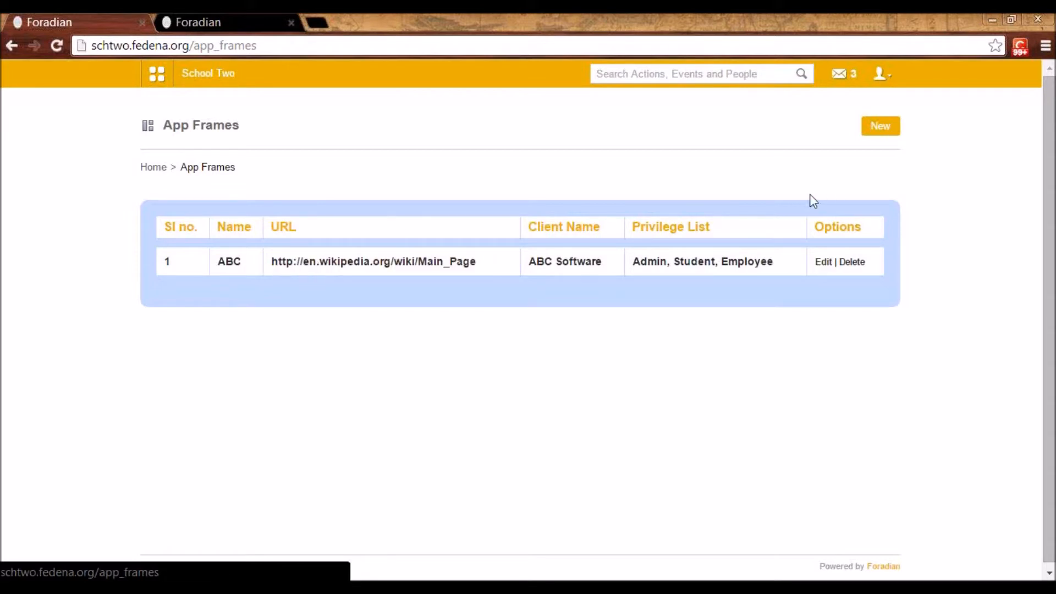
left_click(881, 131)
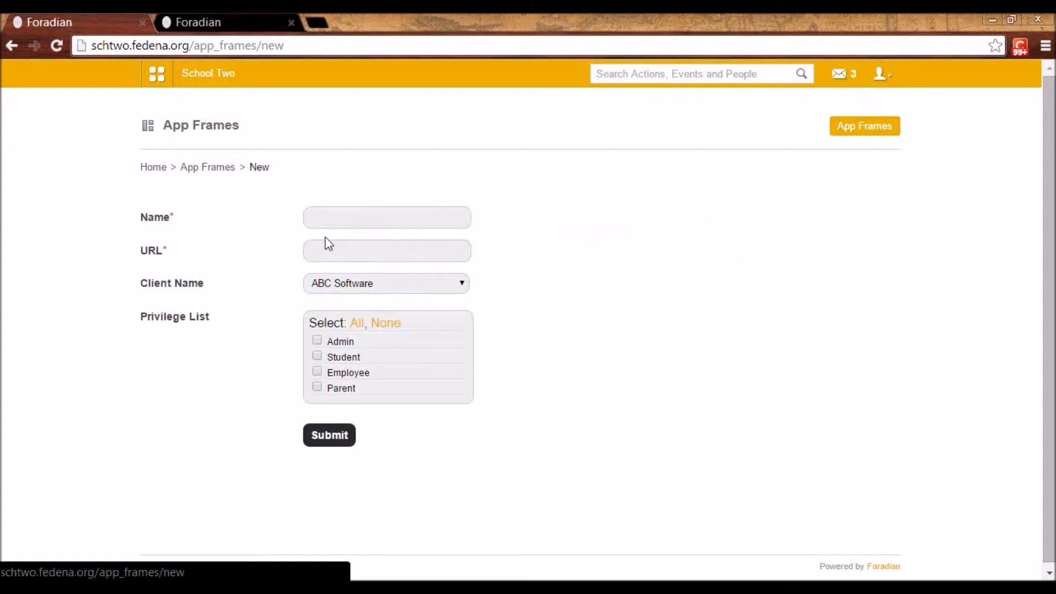
left_click(322, 219)
left_click(209, 168)
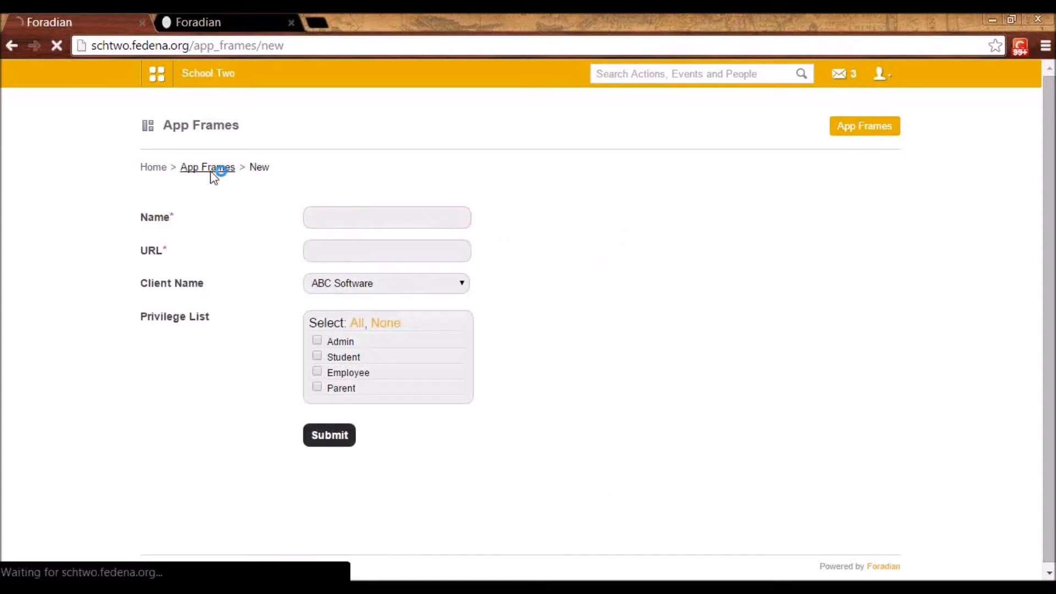
Open the ABC app frame for editing and view the available client name choices
left_click(823, 263)
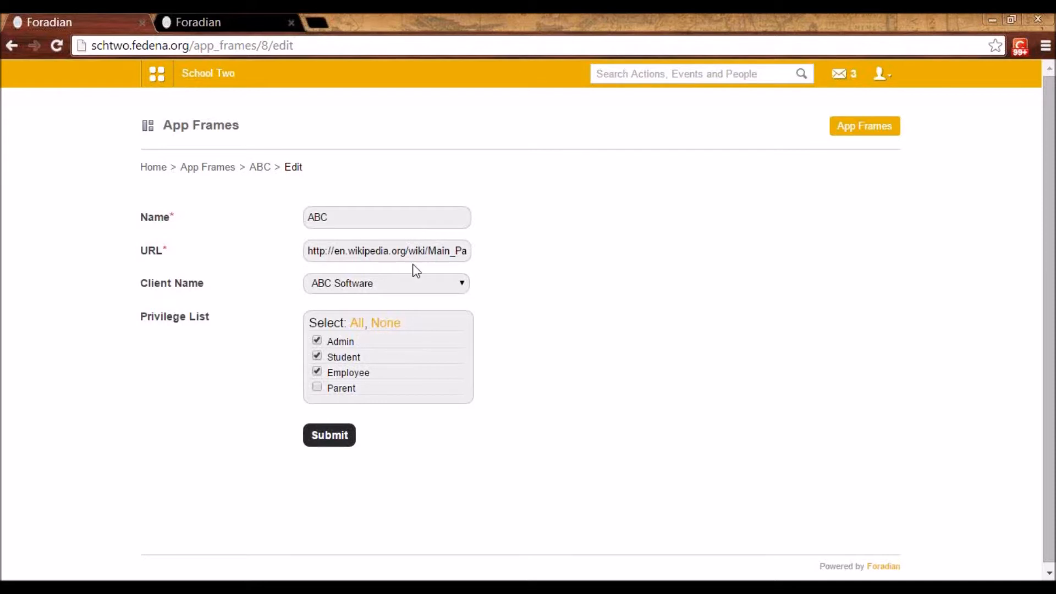
left_click(402, 284)
left_click(402, 284)
left_click(404, 286)
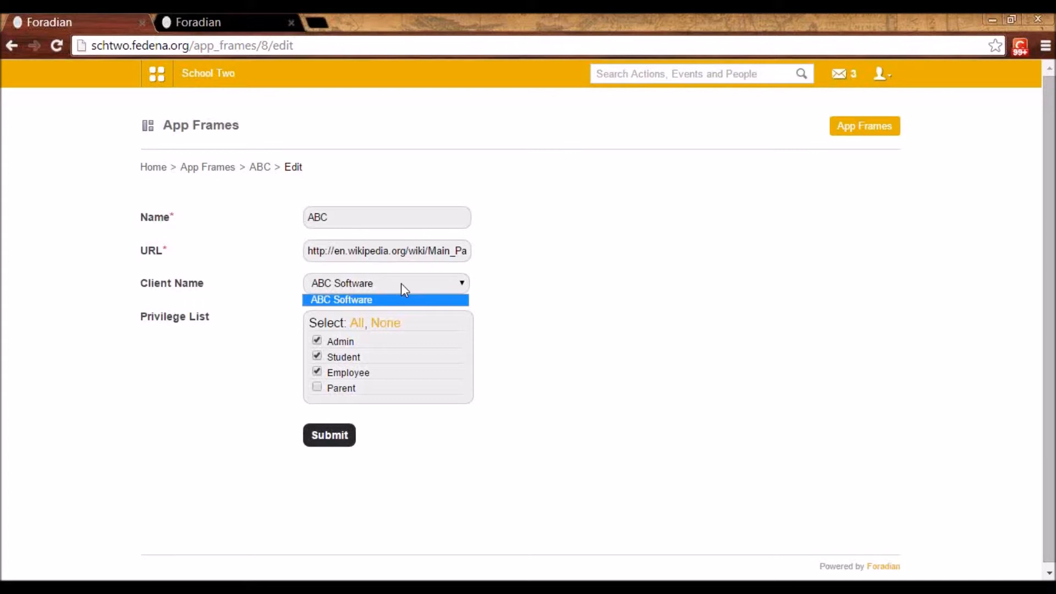
left_click(404, 285)
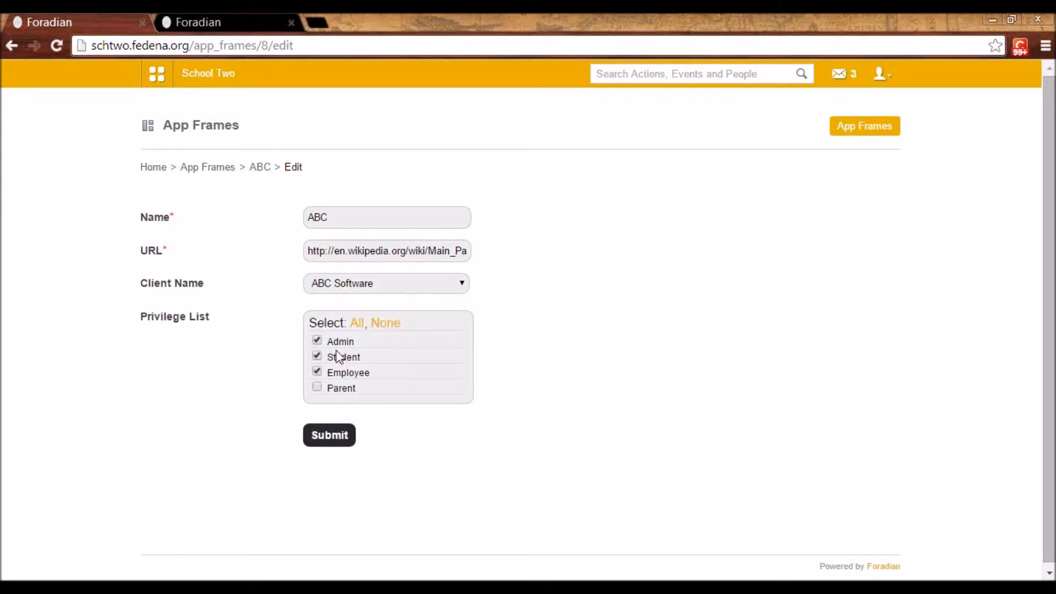
Open the Abc app from the installed apps and look through the Wikipedia page embedded in its frame
left_click(156, 80)
left_click(597, 111)
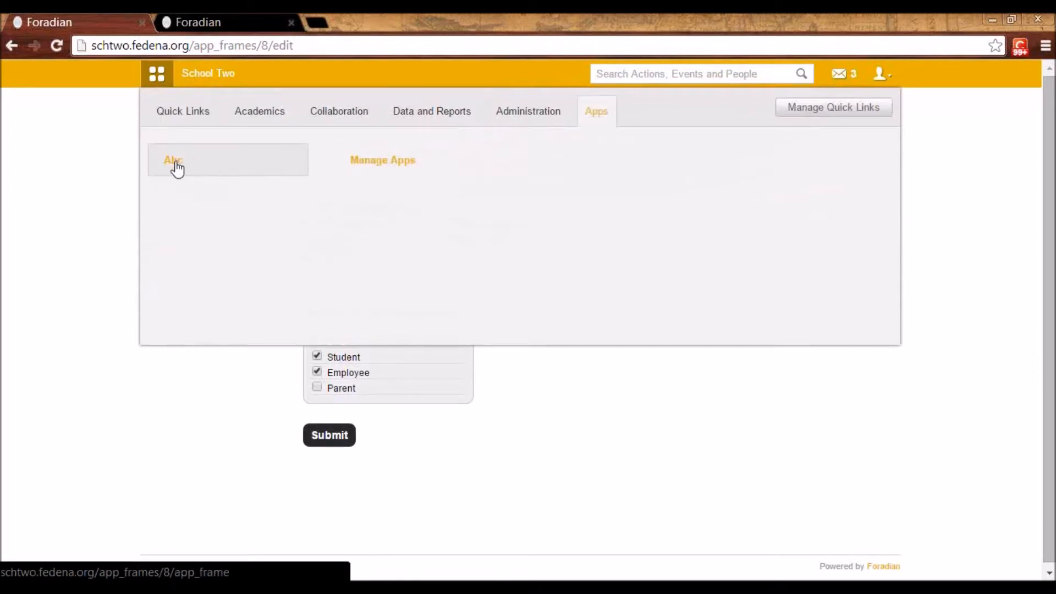
left_click(521, 368)
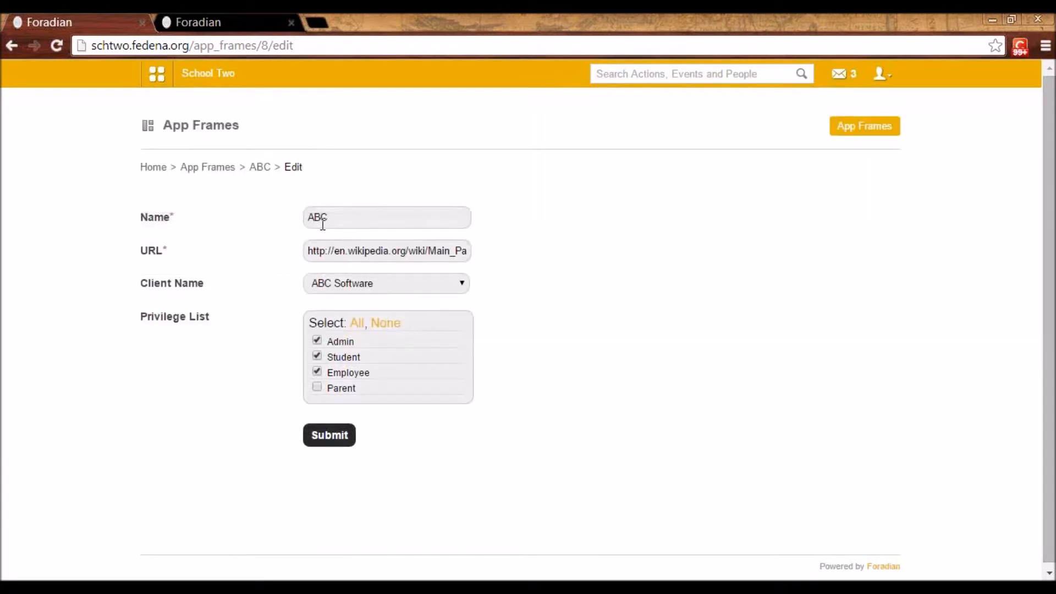
left_click(167, 82)
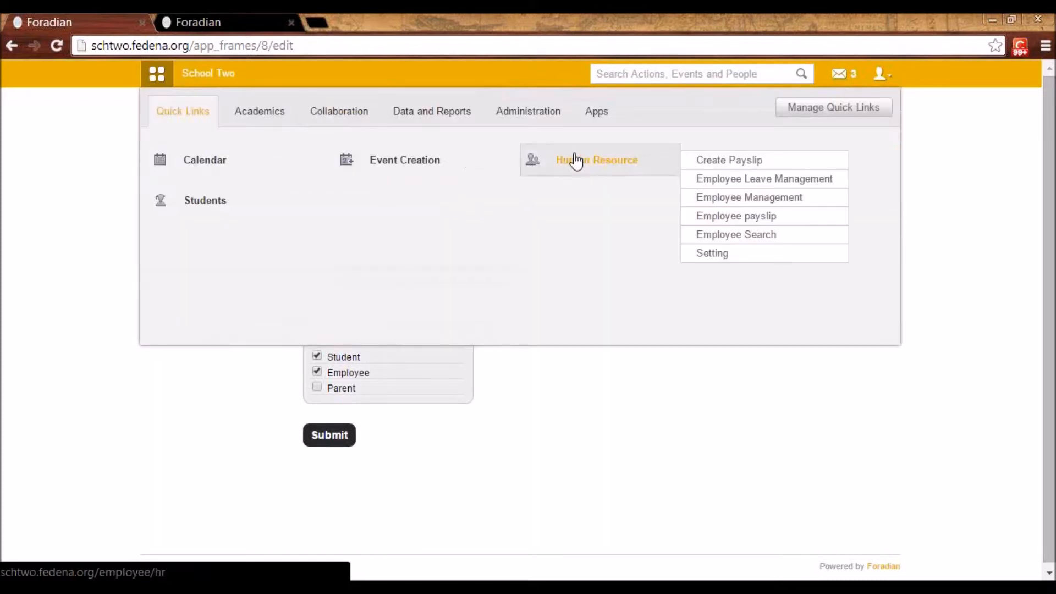
left_click(587, 123)
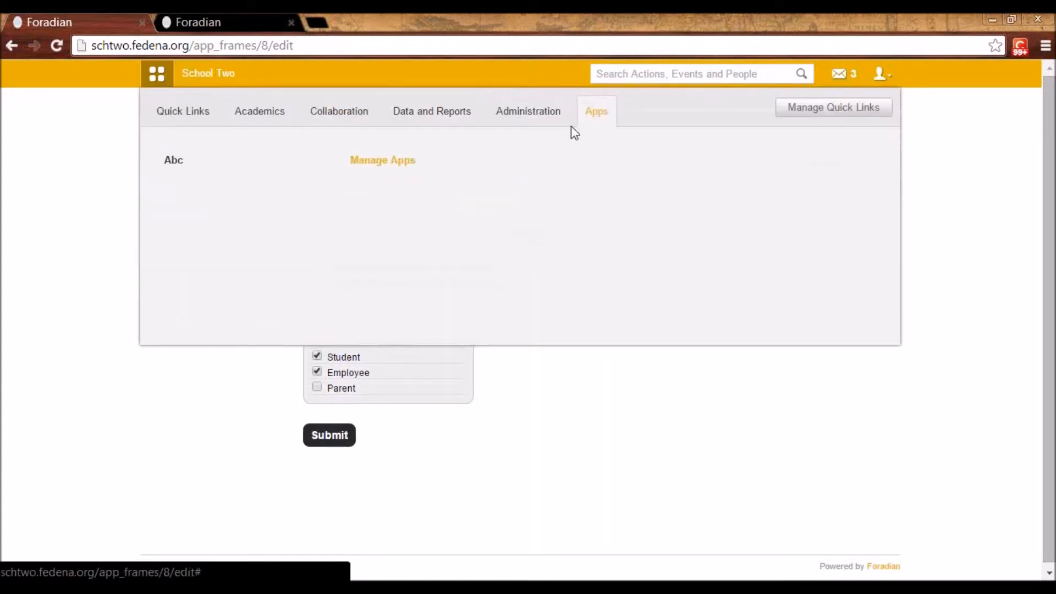
left_click(168, 165)
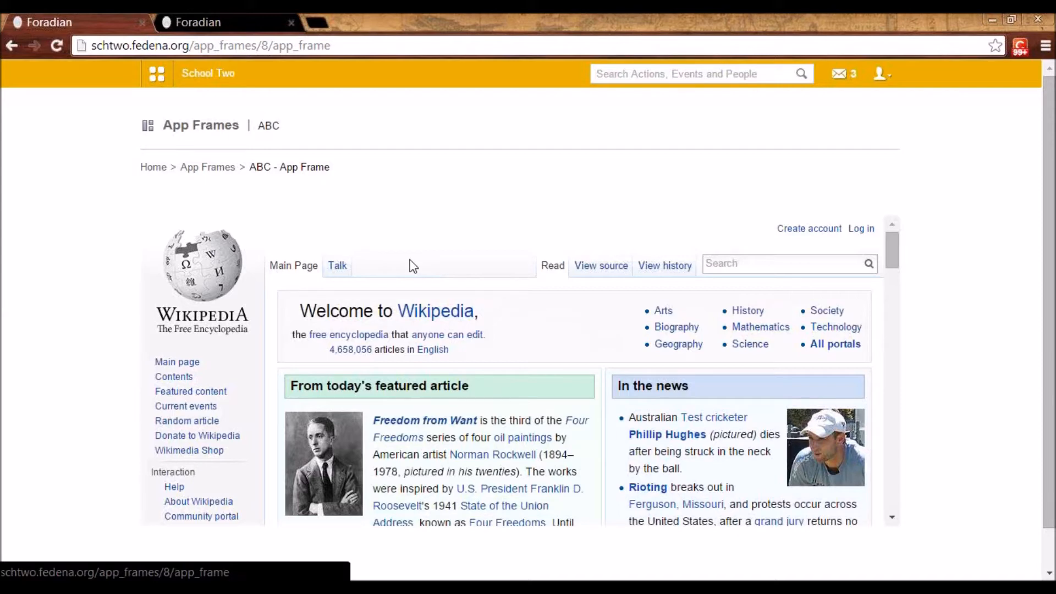
scroll(572, 341, "down", 3)
scroll(591, 308, "up", 3)
Open the Collaborate module to view the online meetings
left_click(165, 77)
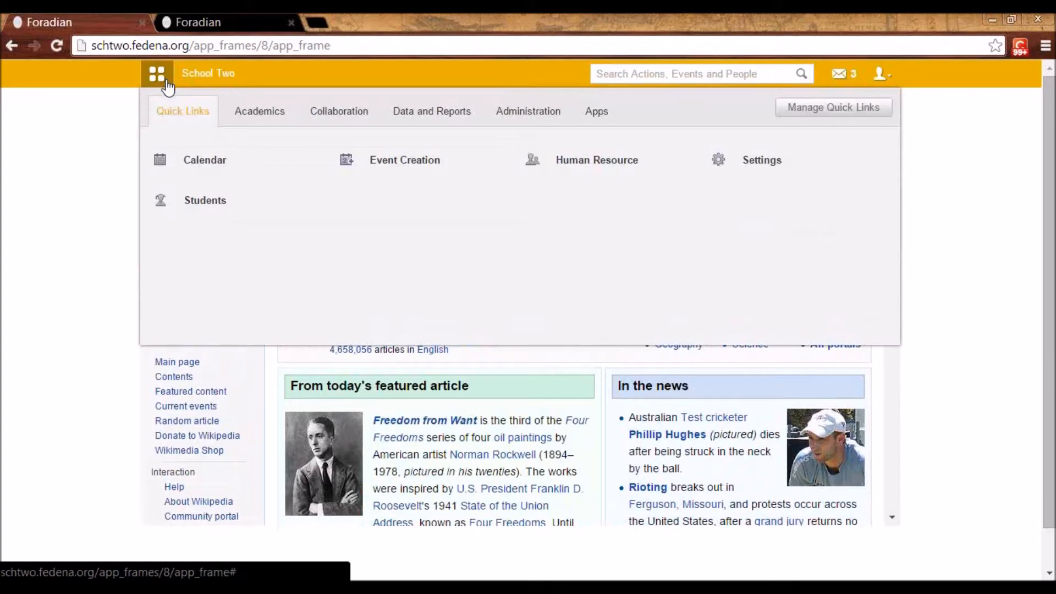
left_click(352, 120)
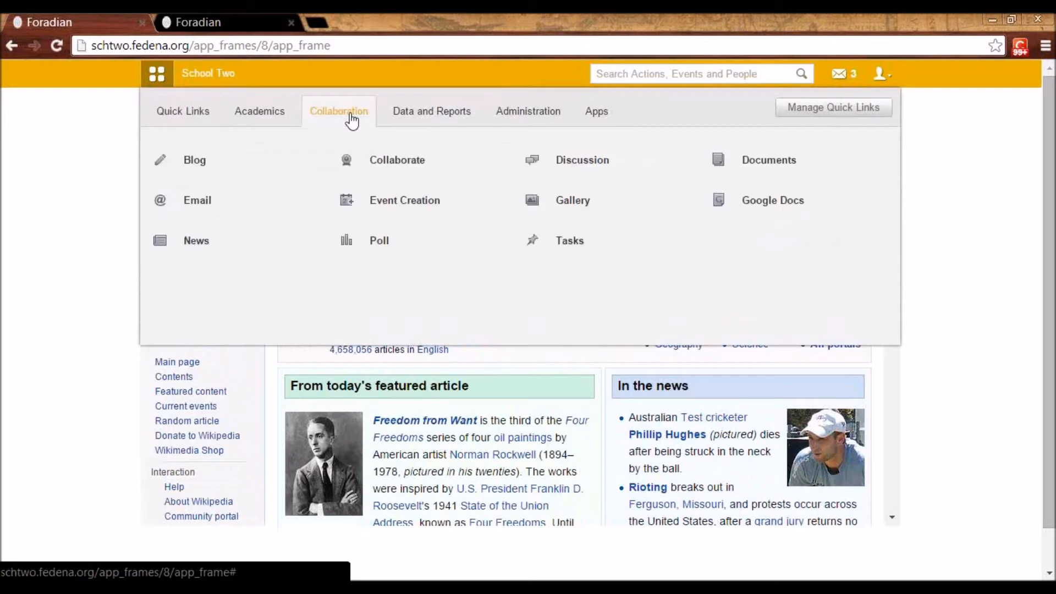
left_click(382, 164)
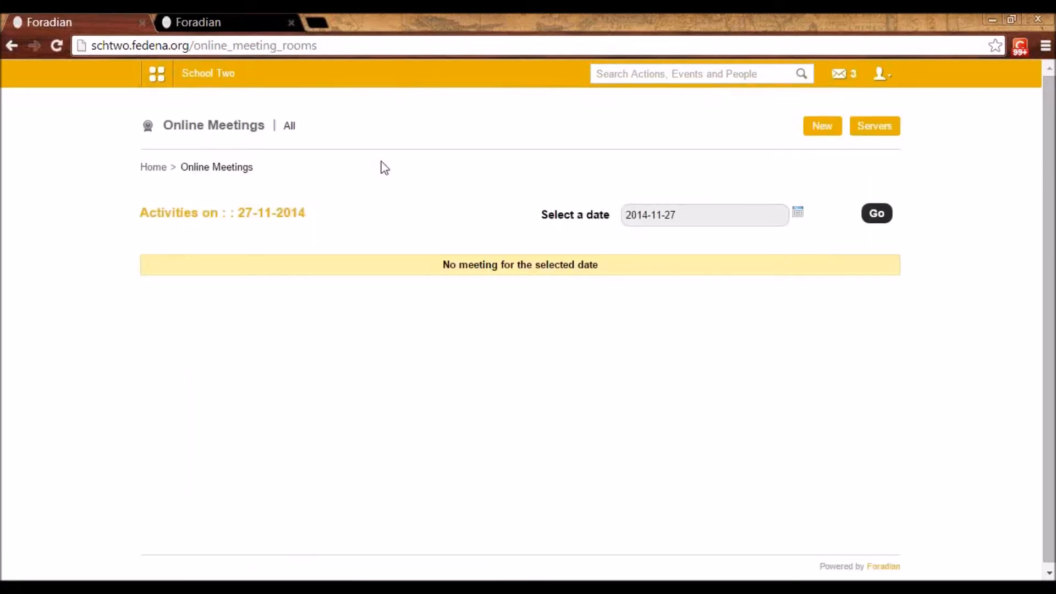
View the name, URL and salt fields of the new online meeting server form and return to the online meetings page
left_click(882, 135)
left_click(883, 135)
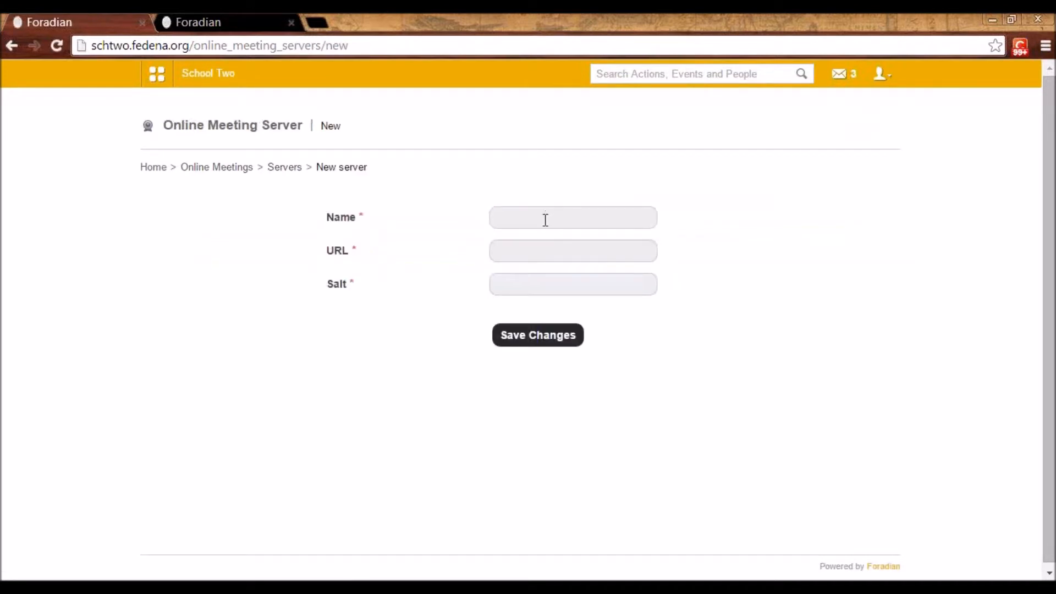
left_click(513, 220)
left_click(511, 251)
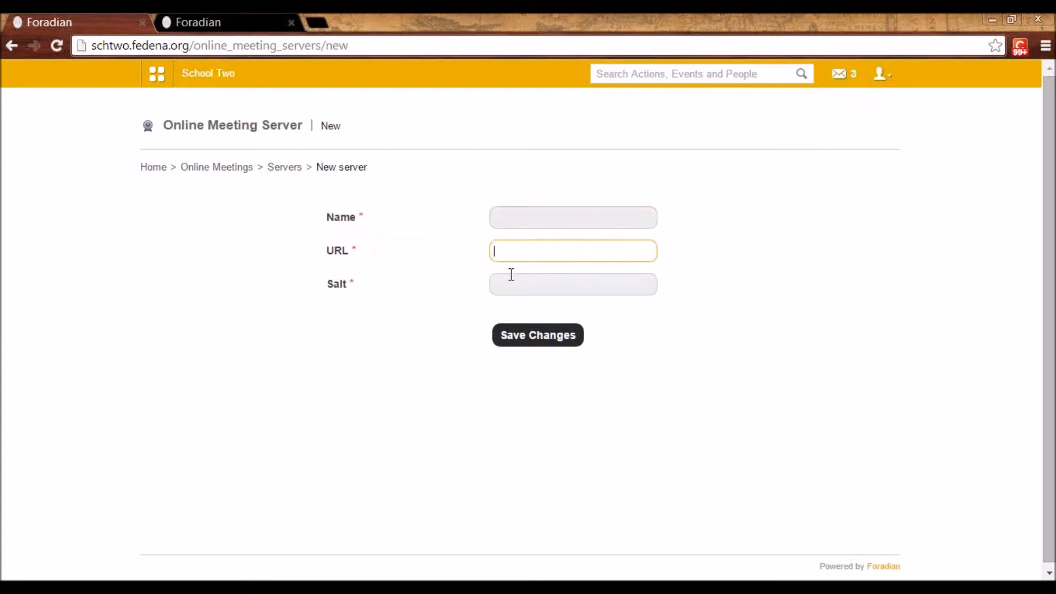
left_click(511, 282)
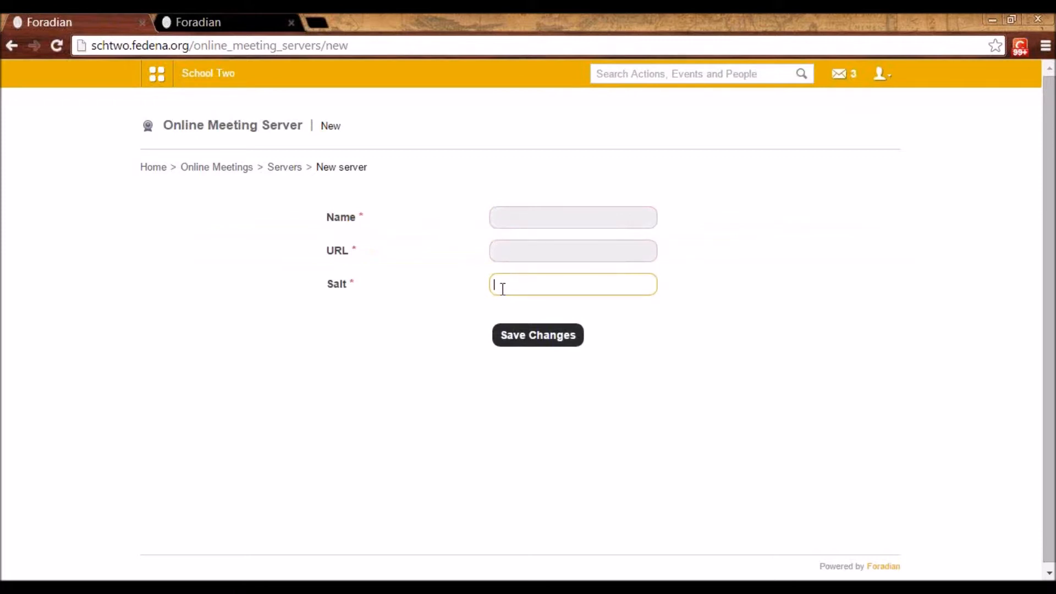
left_click(281, 167)
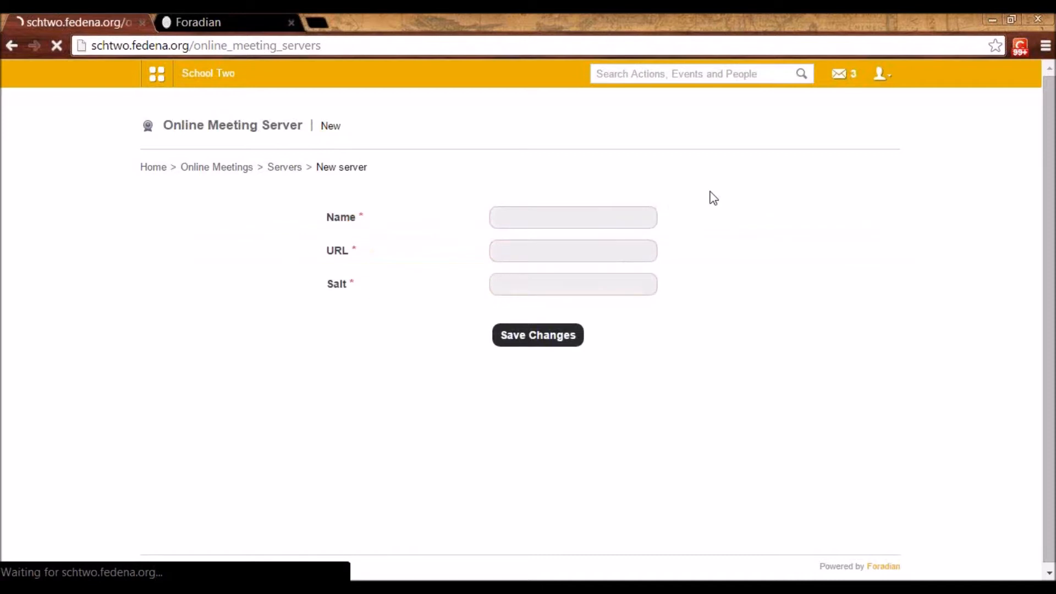
left_click(234, 170)
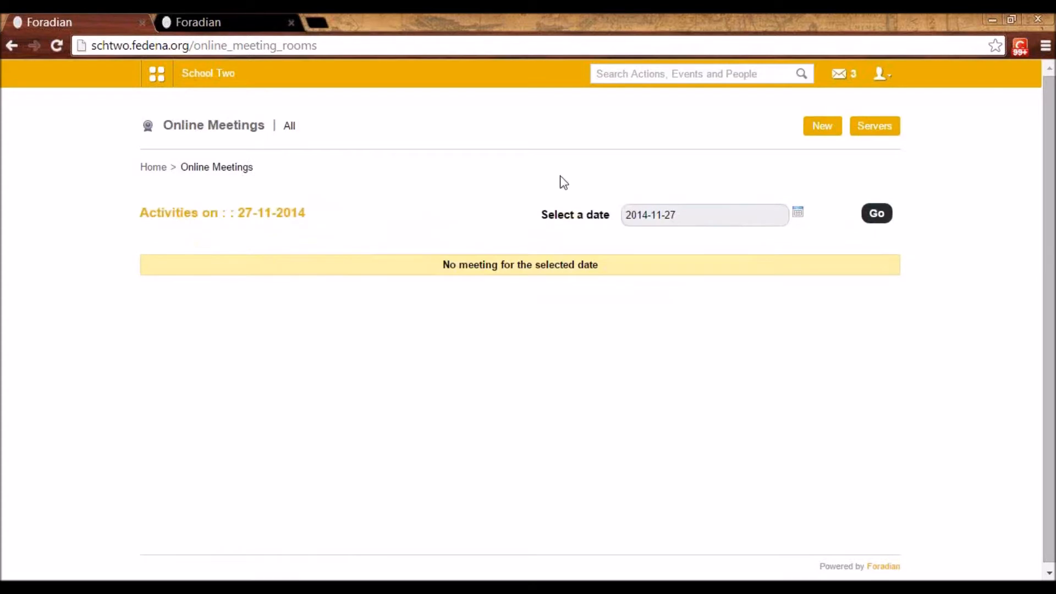
Start a new online meeting, view its server choices, and add all members of the Biology department
left_click(824, 129)
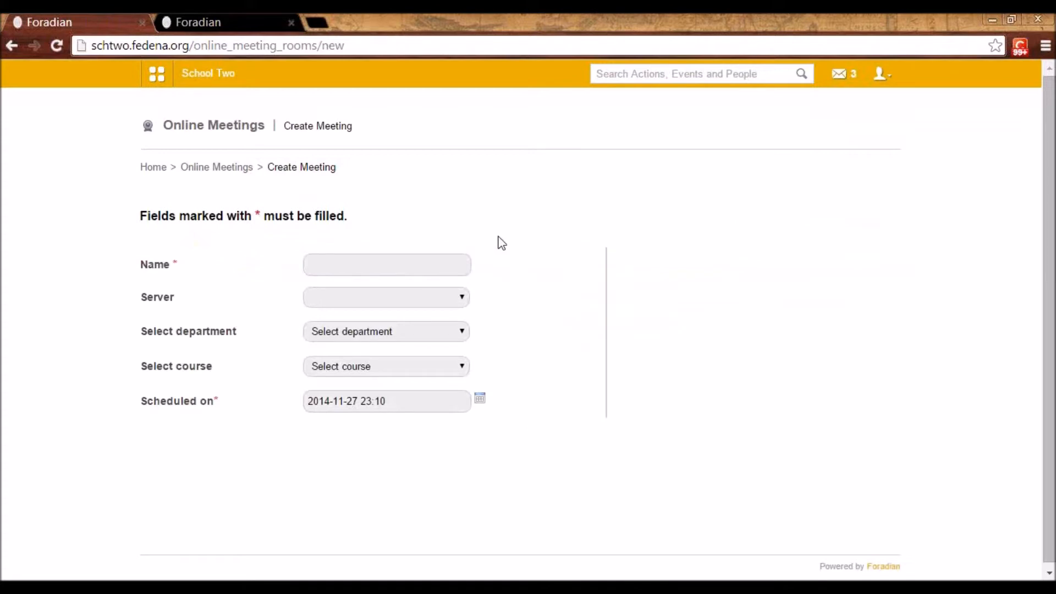
left_click(313, 267)
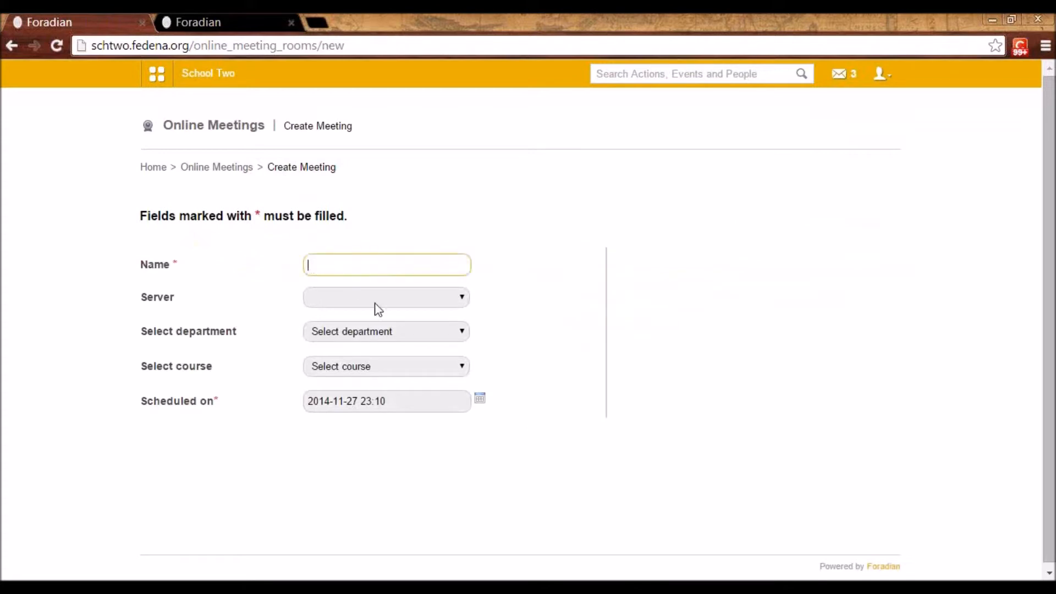
left_click(459, 305)
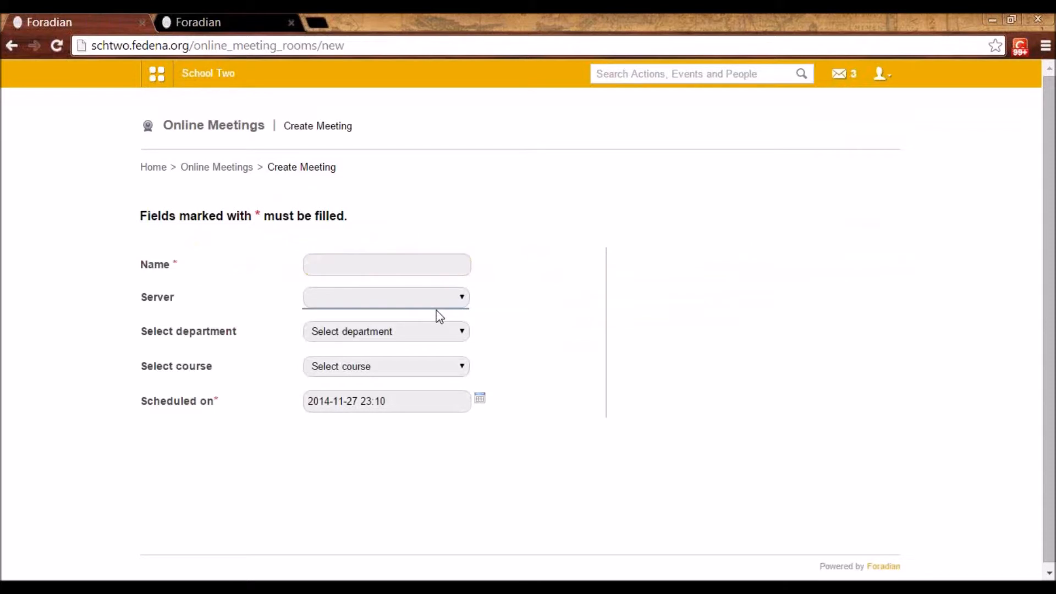
left_click(401, 337)
left_click(394, 357)
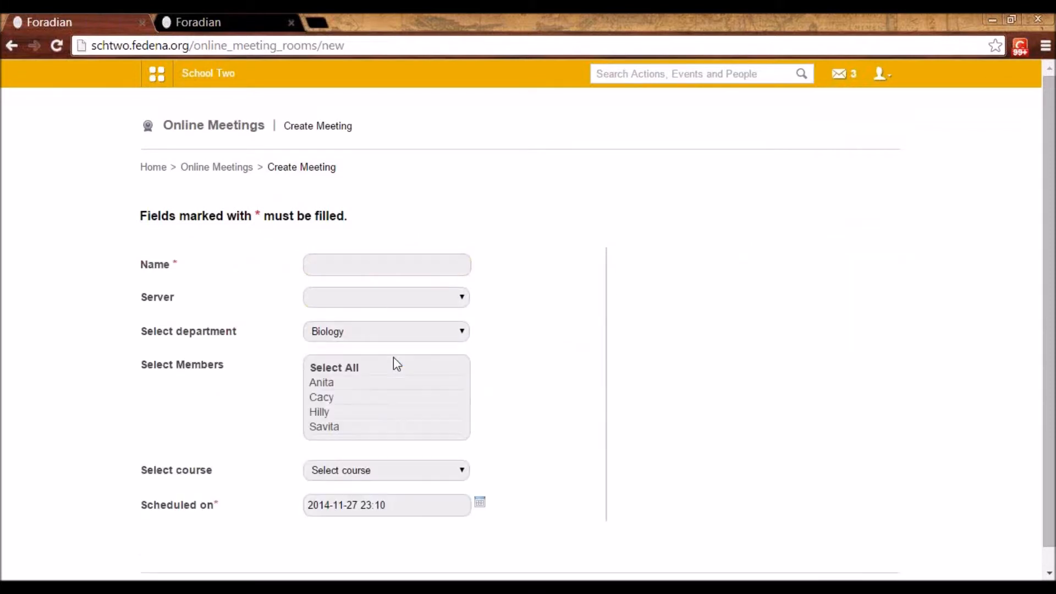
left_click(335, 368)
scroll(384, 396, "down", 1)
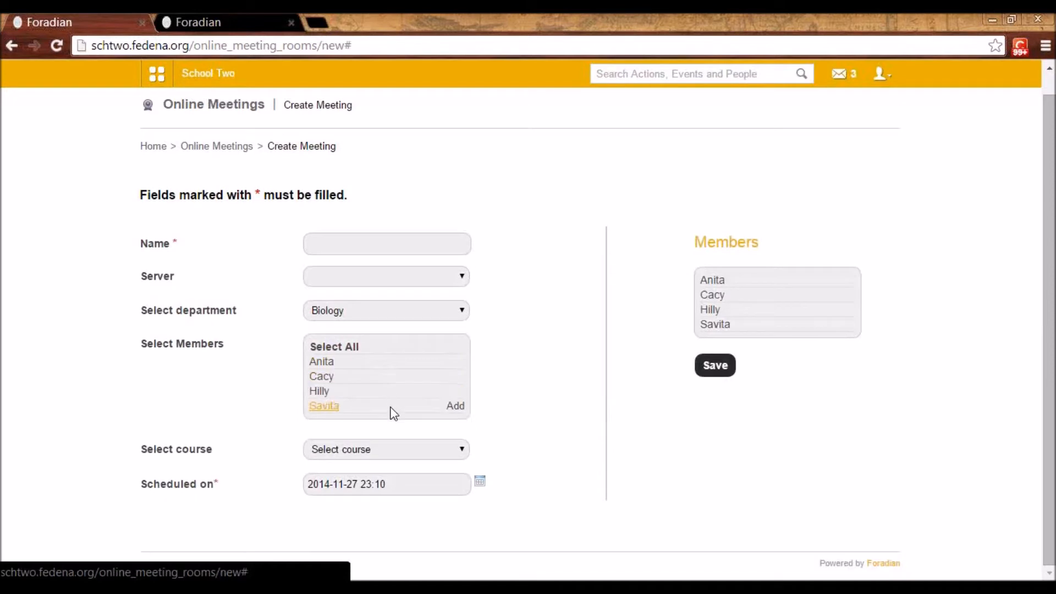
Select course G1 - A 2014 for the meeting and add all of its members
left_click(375, 455)
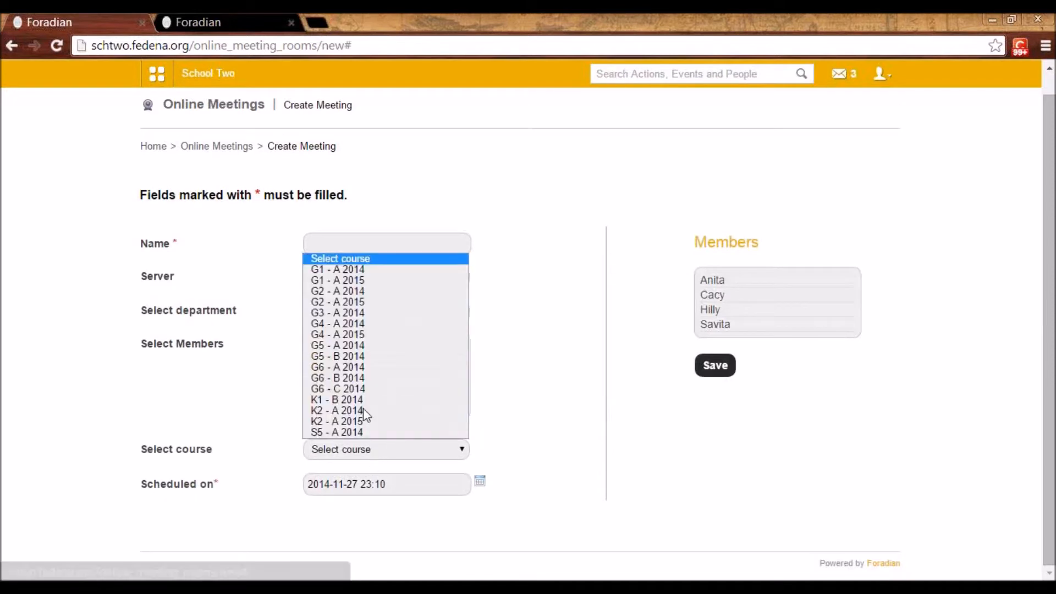
left_click(371, 271)
scroll(416, 380, "down", 3)
left_click(341, 379)
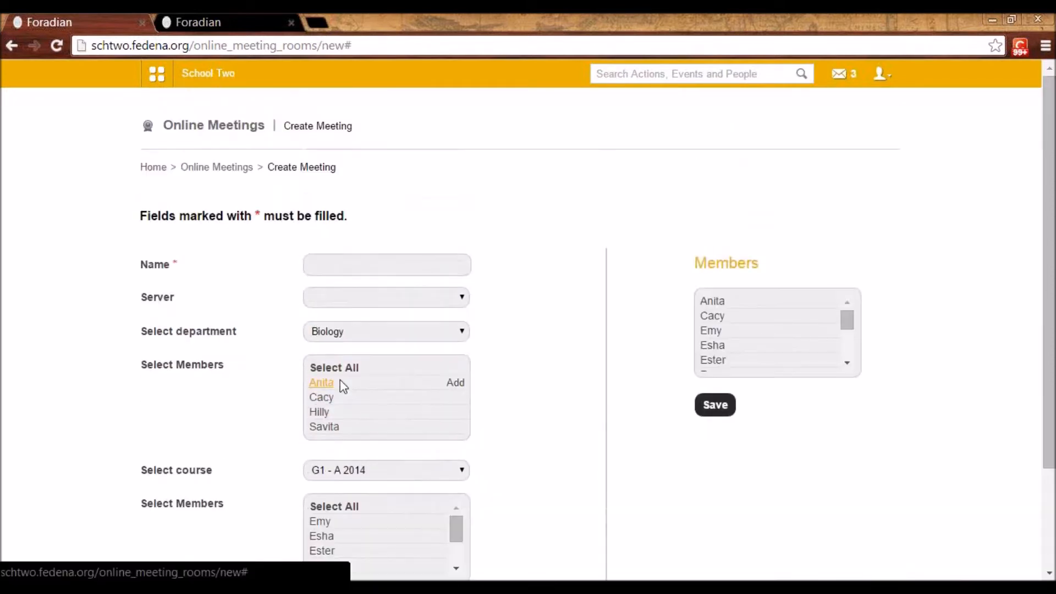
View the meeting's schedule calendar, review the form and return to the online meetings page without saving
scroll(358, 398, "down", 3)
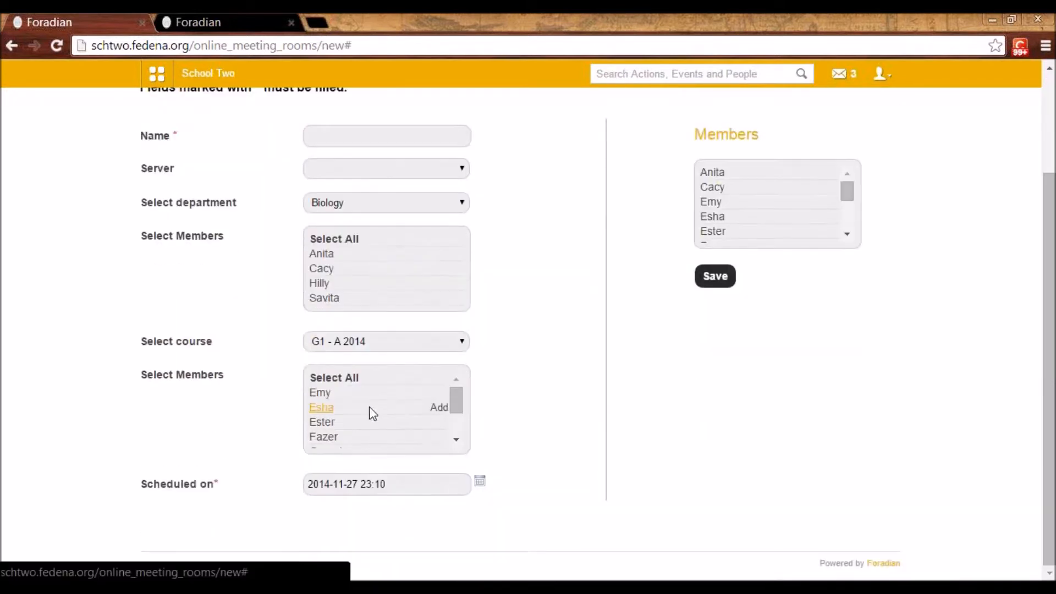
left_click(479, 482)
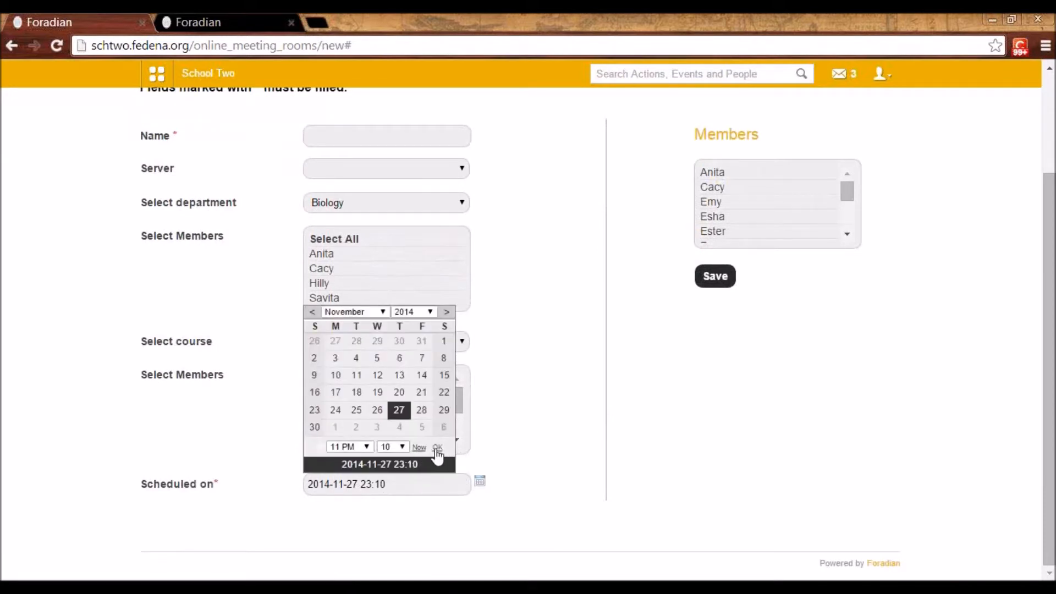
left_click(593, 427)
scroll(566, 440, "up", 3)
scroll(565, 440, "down", 2)
scroll(565, 440, "up", 2)
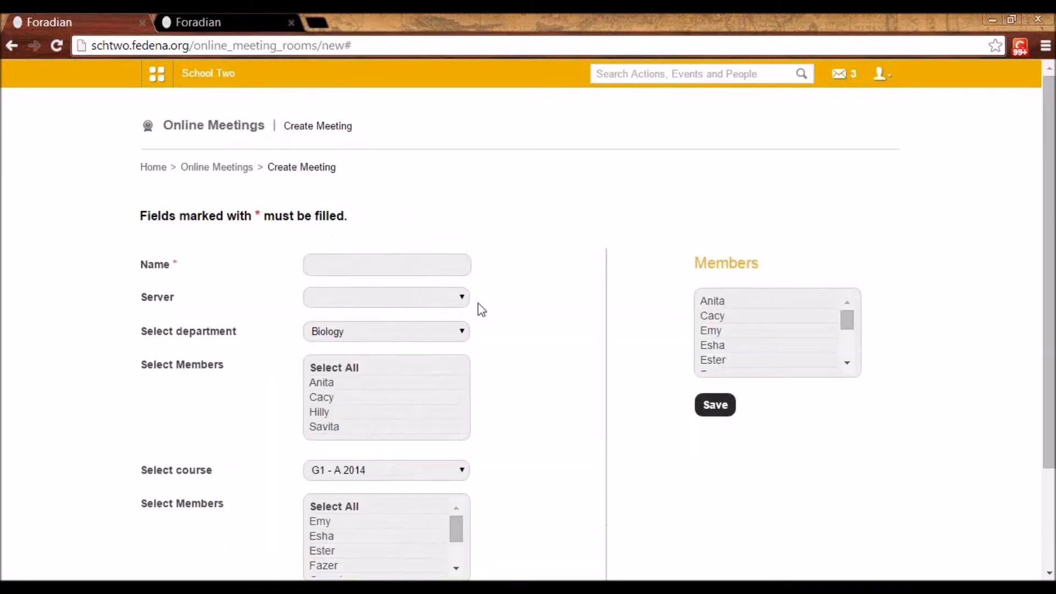
left_click(227, 169)
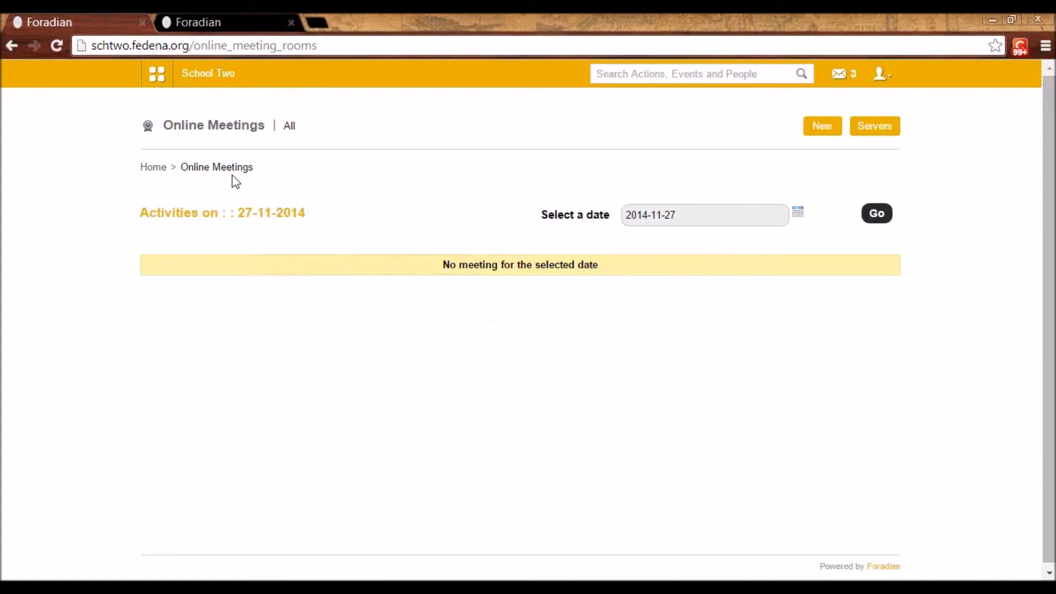
Open the Online Payment module from the administration modules
left_click(165, 82)
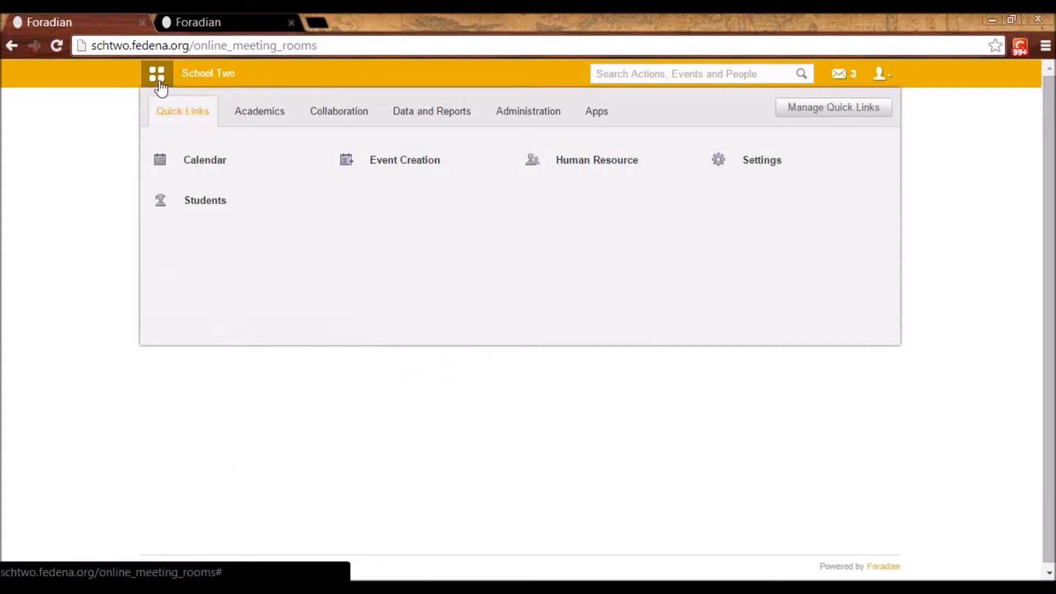
left_click(535, 107)
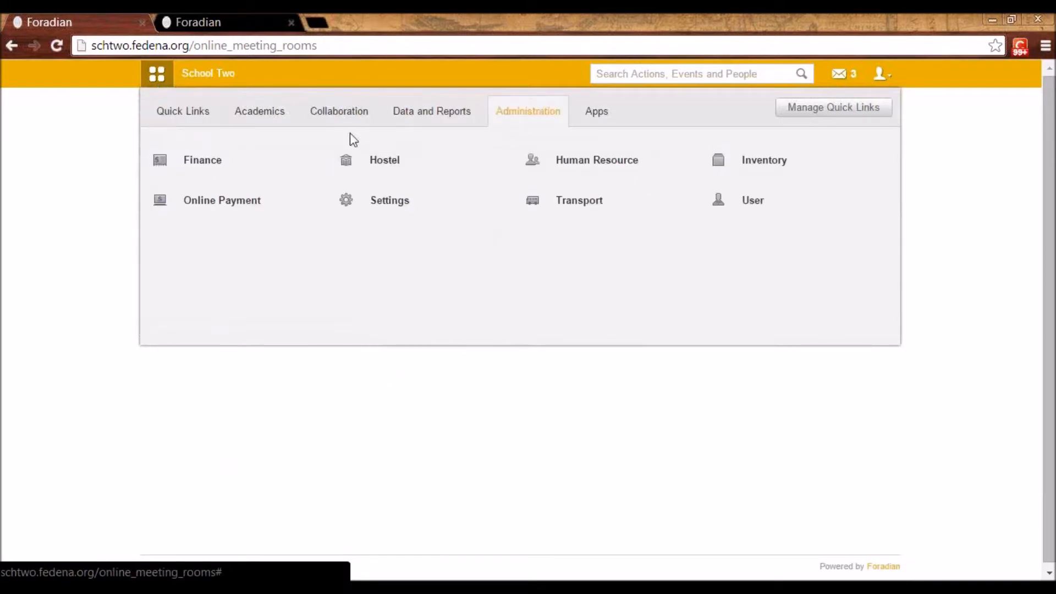
left_click(201, 211)
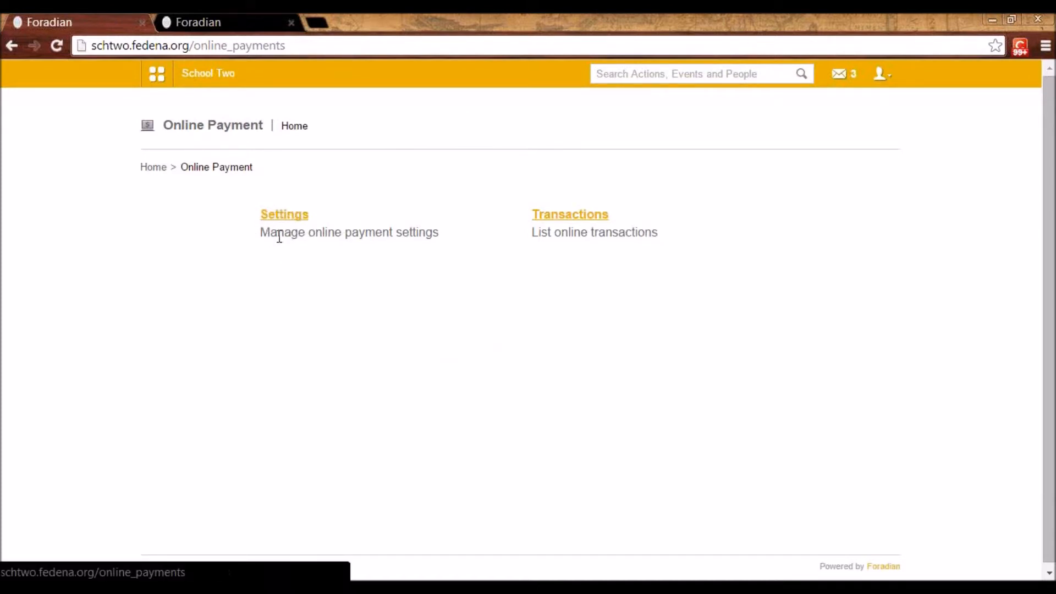
View the online payment settings, including the Authorize.Net gateway fields, and open the online transactions list without saving
left_click(292, 214)
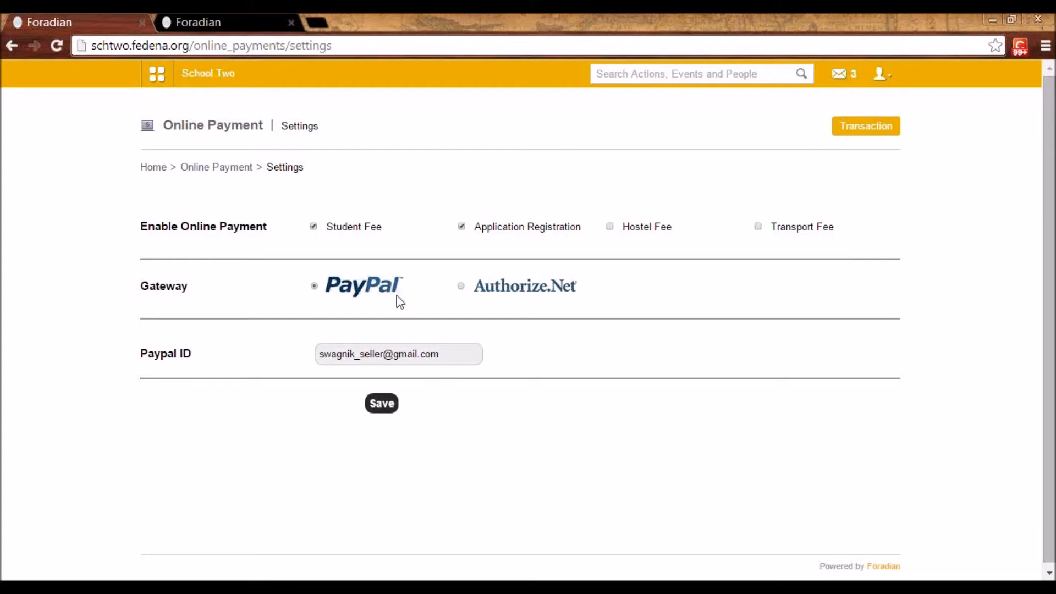
left_click(461, 287)
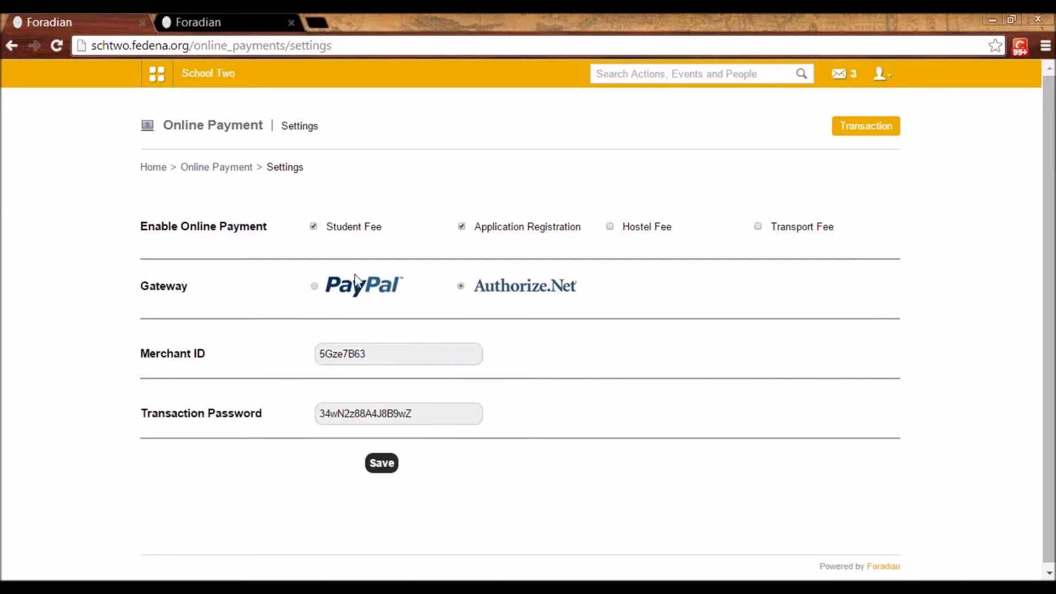
left_click(213, 172)
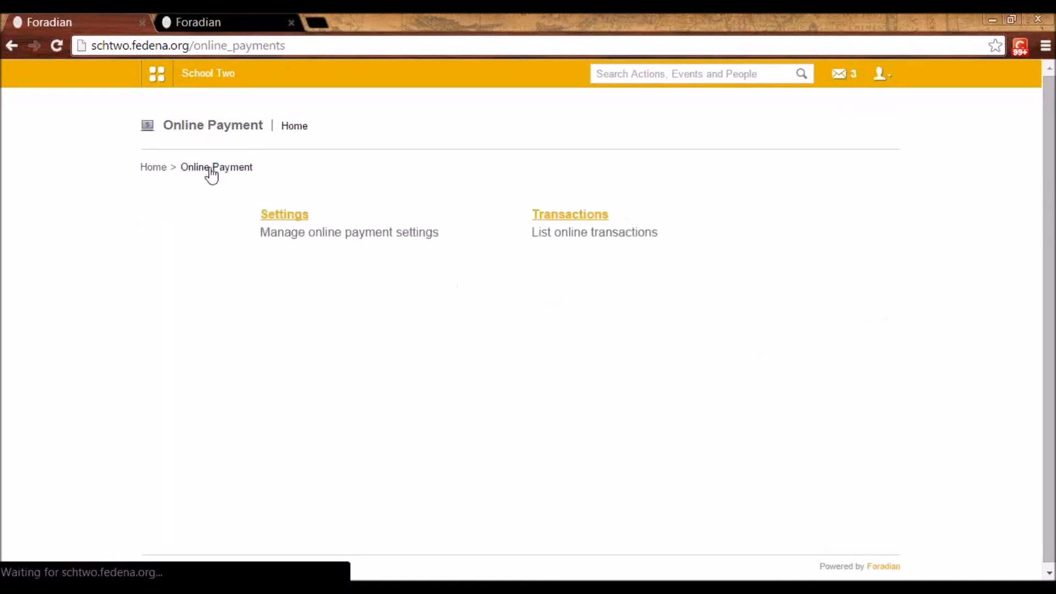
left_click(569, 216)
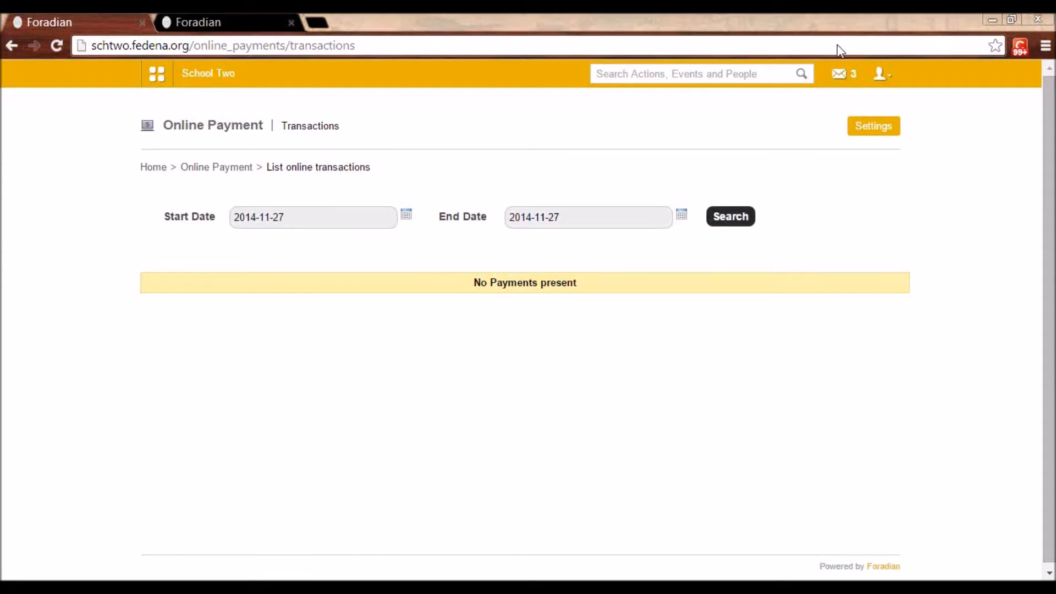
Log out of the administrator account and log in with a student's username and password
left_click(880, 82)
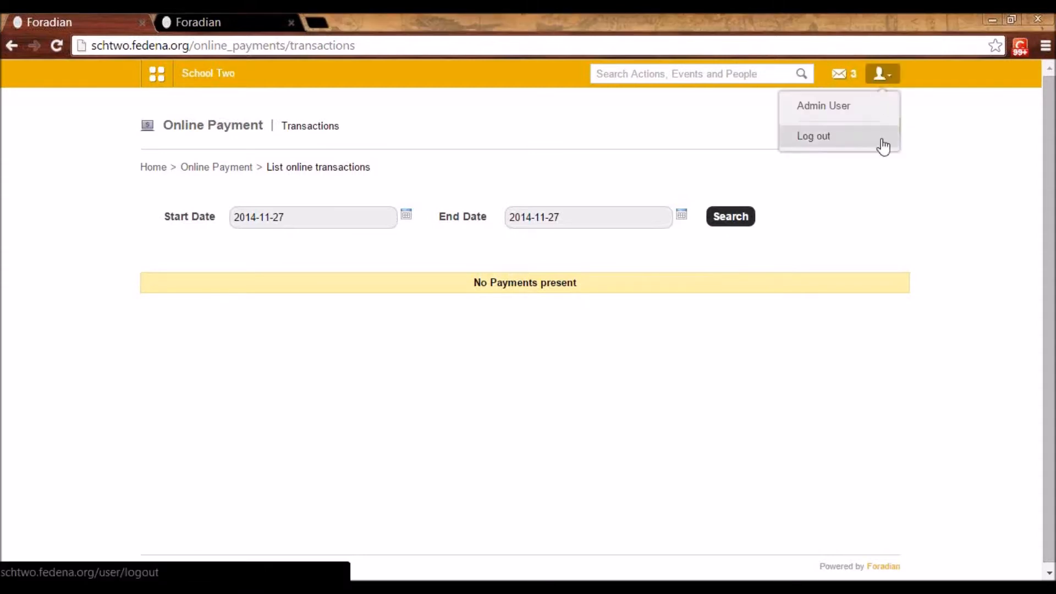
left_click(826, 148)
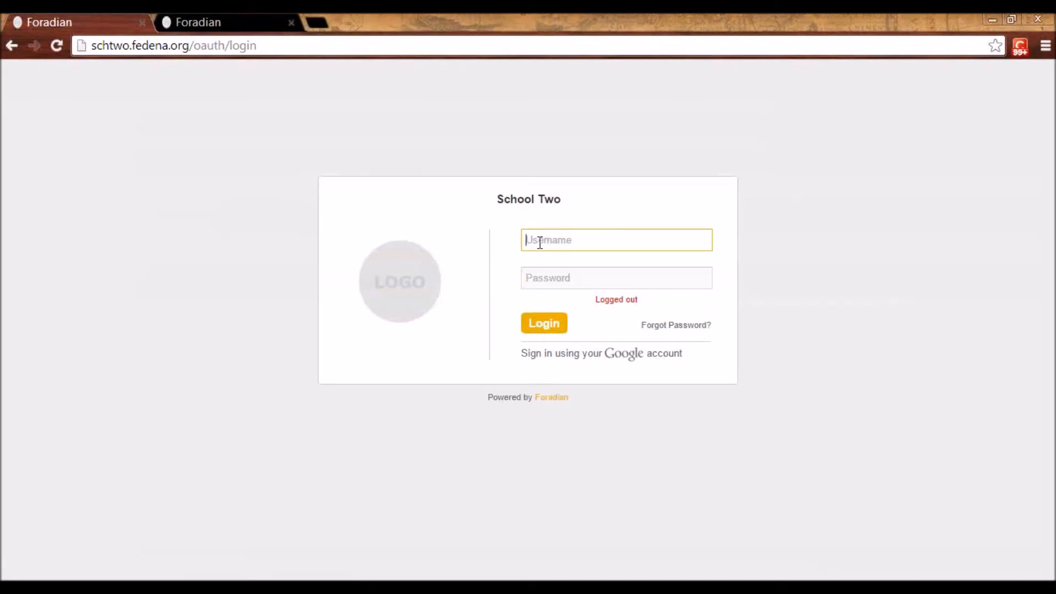
type("user39")
key("Tab")
type("use")
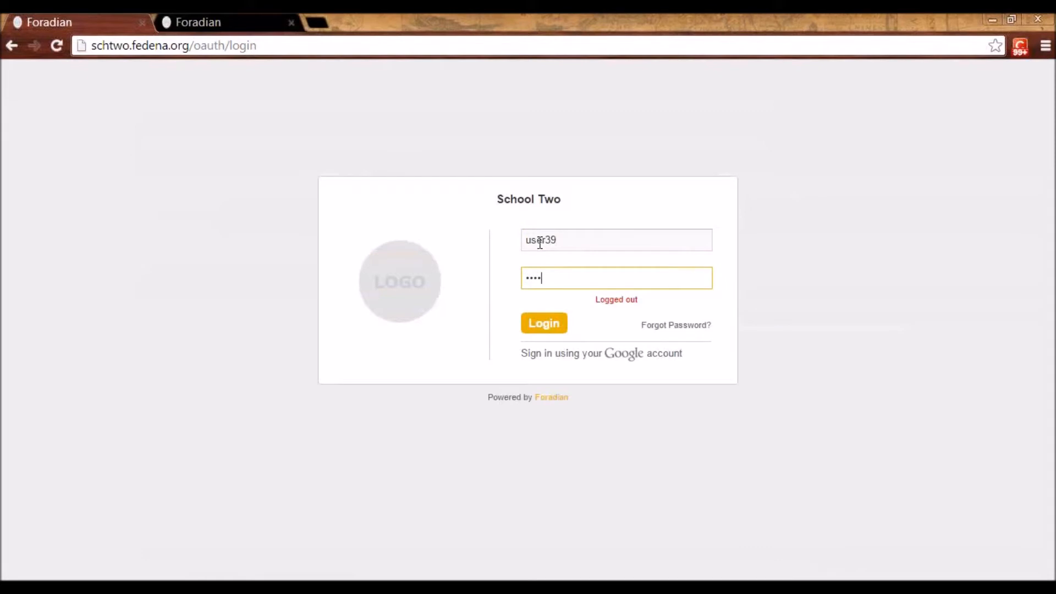
type("r3912")
left_click(544, 332)
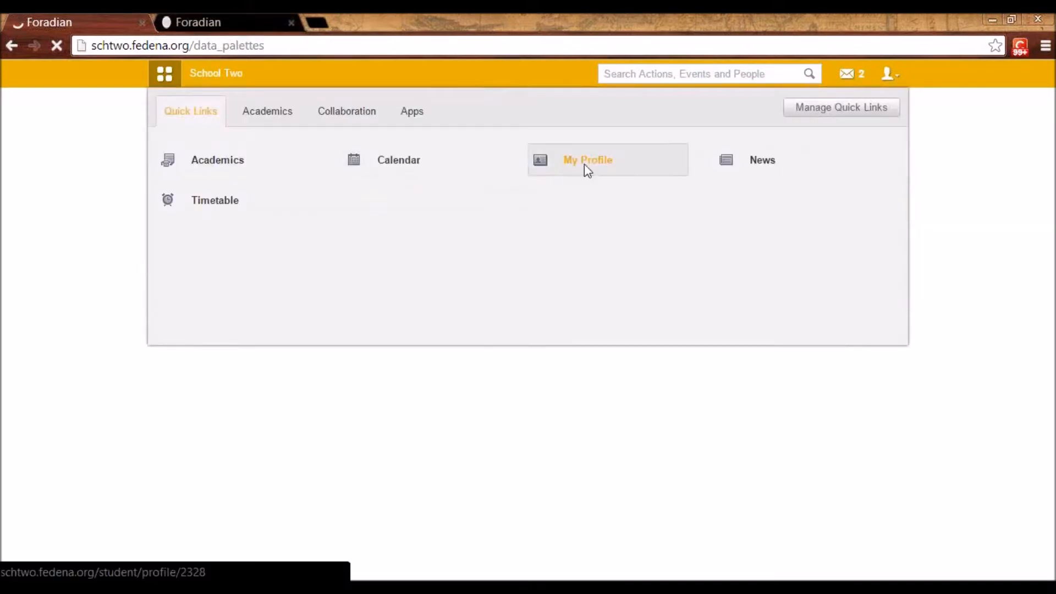
Open the student's own profile, decline saving the password, and view the fee details of Fee Collection G2 A 2014
left_click(585, 165)
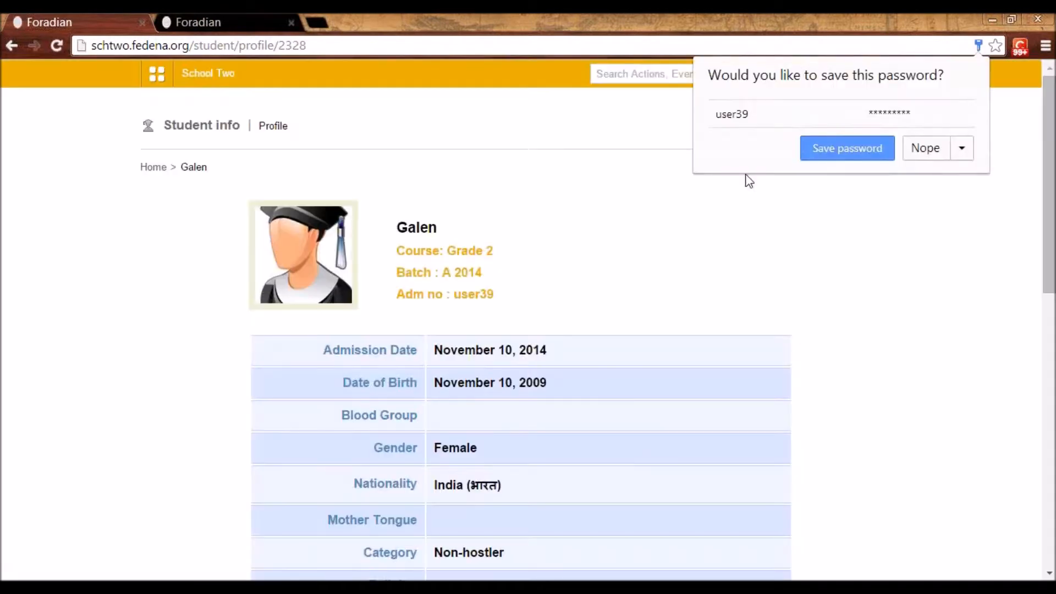
left_click(914, 155)
mouse_move(880, 129)
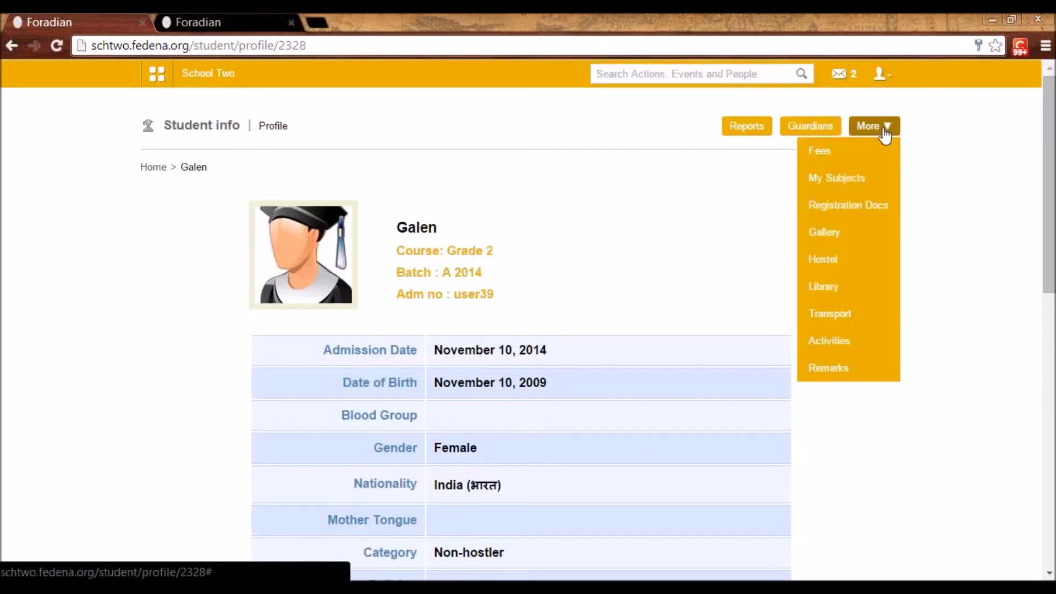
left_click(879, 153)
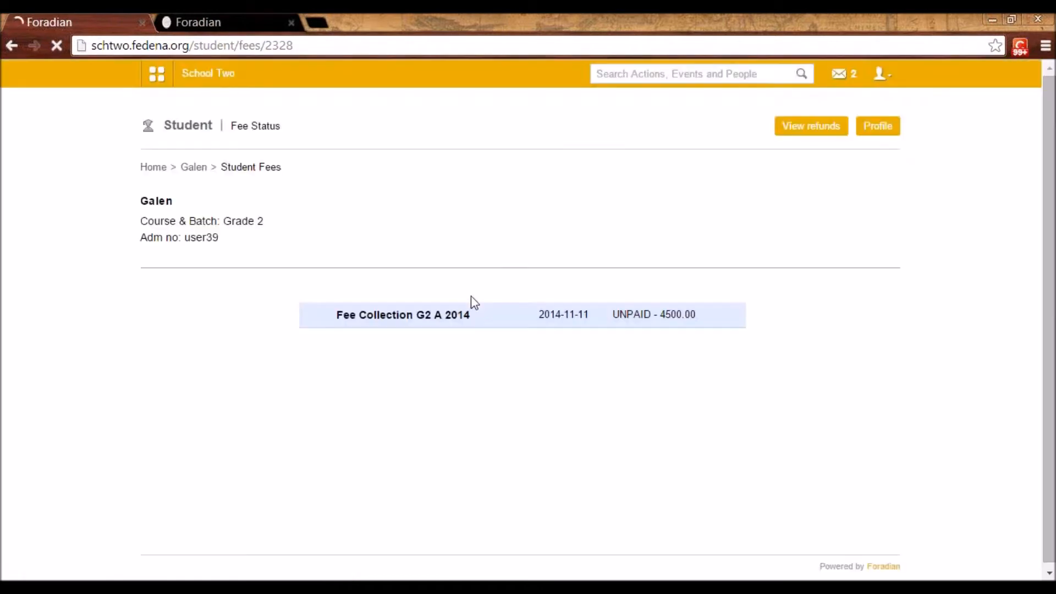
left_click(379, 324)
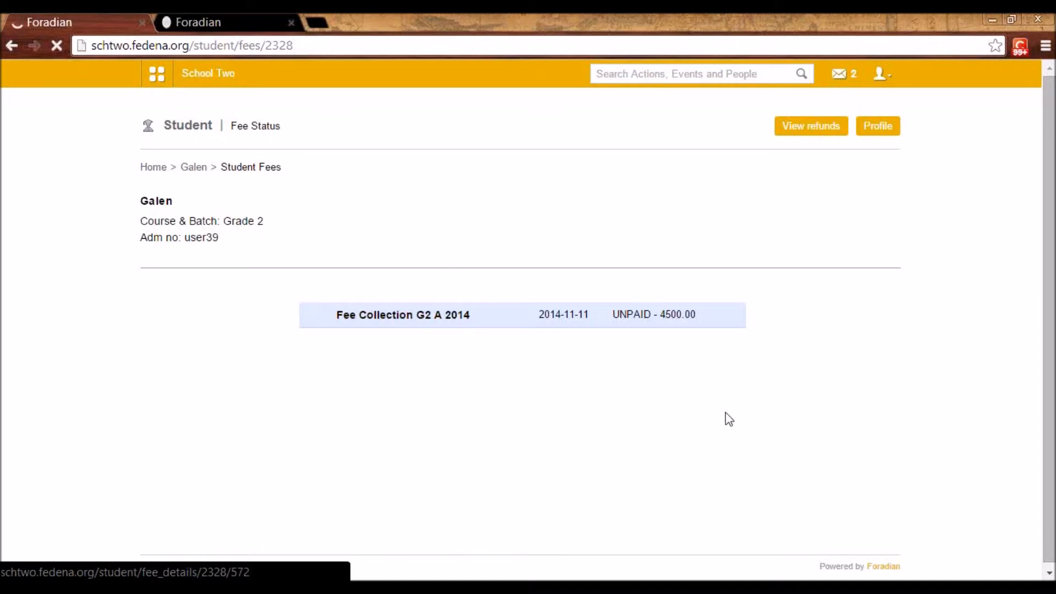
scroll(347, 307, "down", 1)
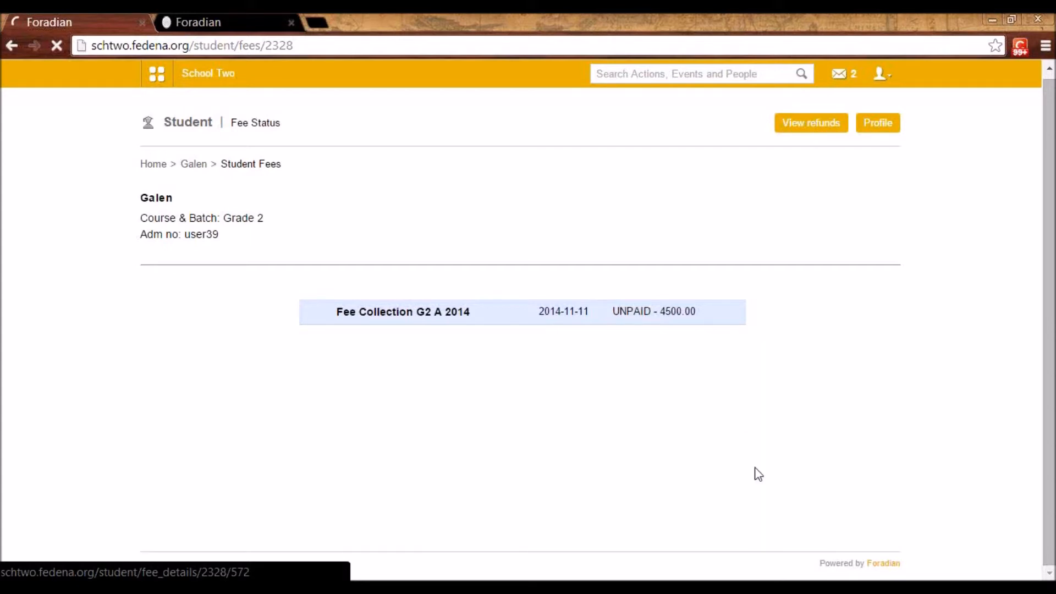
left_click(632, 328)
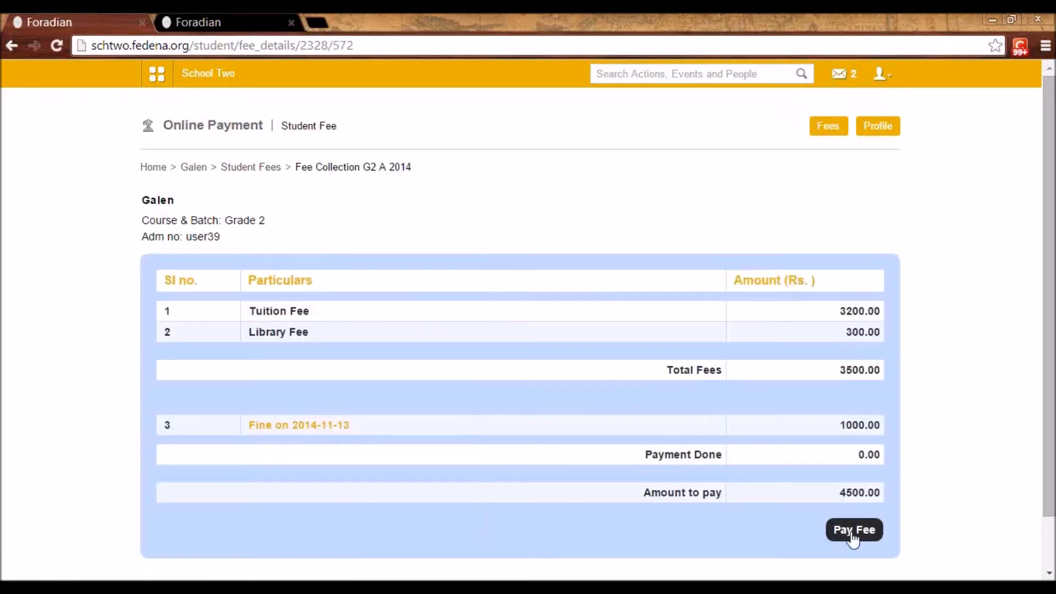
Start paying the student fee, review the PayPal payment page, and return to the fee details without paying
left_click(845, 542)
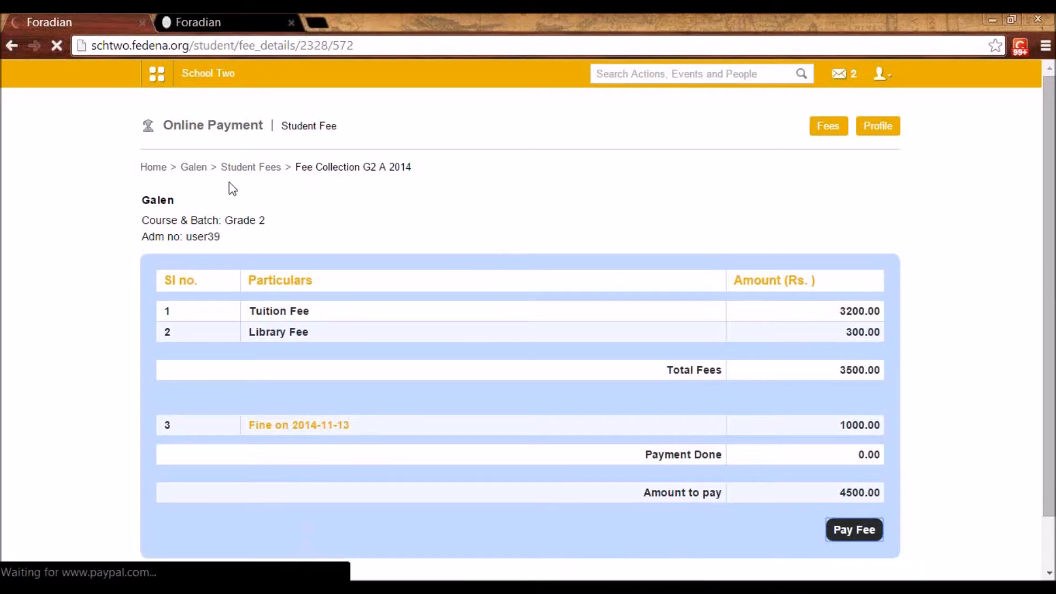
scroll(749, 478, "down", 3)
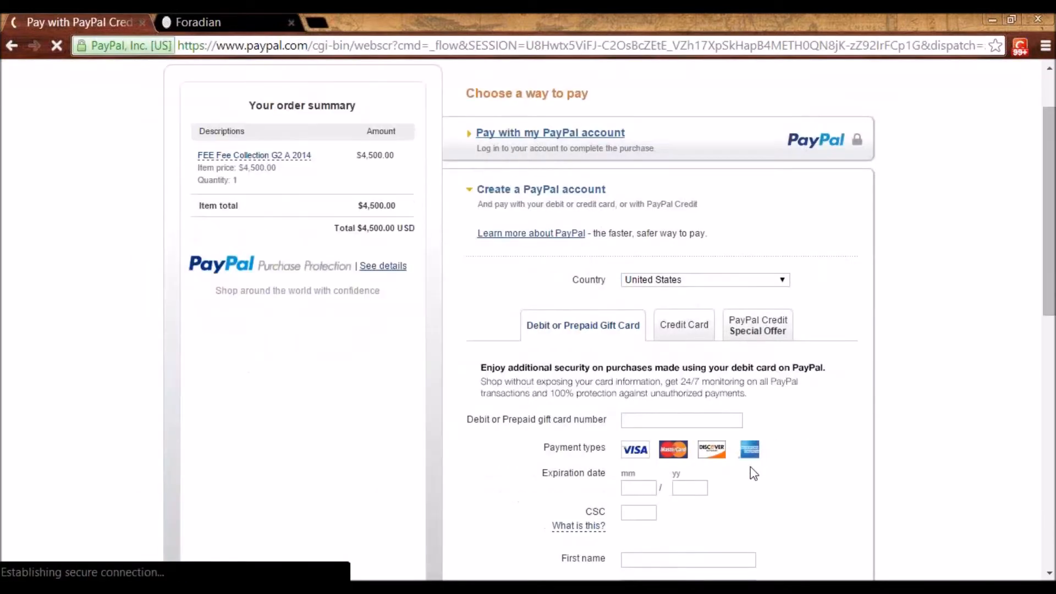
scroll(751, 490, "down", 1)
scroll(750, 493, "up", 3)
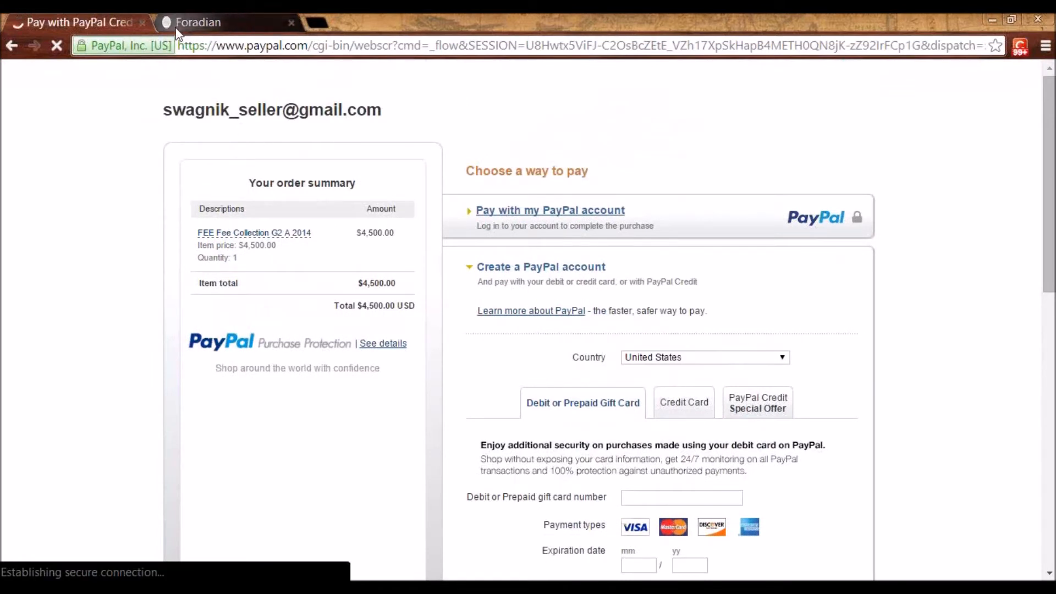
key("alt+Left")
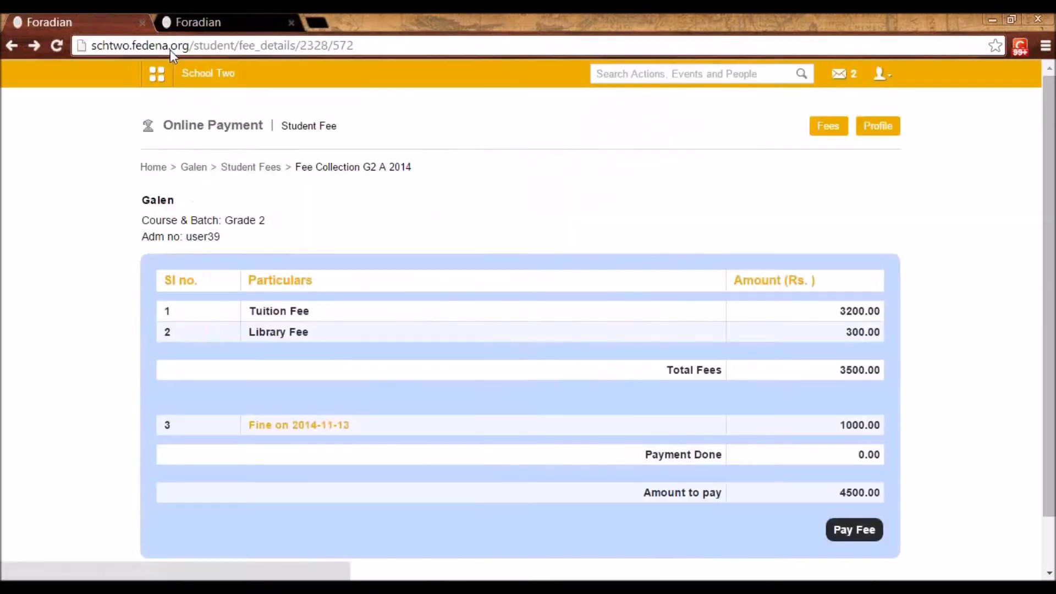
Log out of the student account and log back in as admin with the account password
left_click(880, 73)
left_click(859, 147)
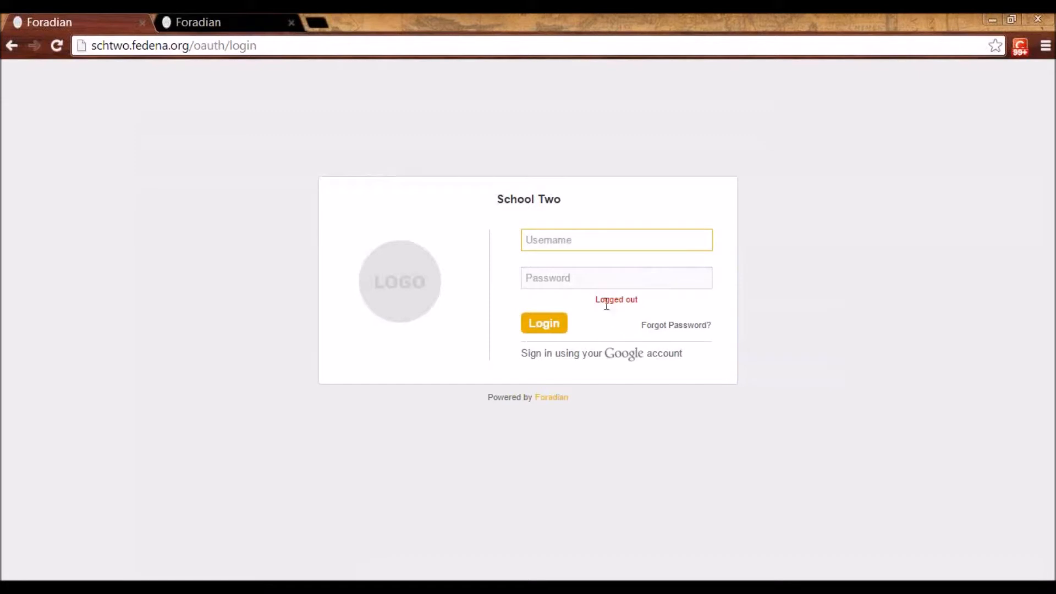
left_click(584, 243)
left_click(576, 263)
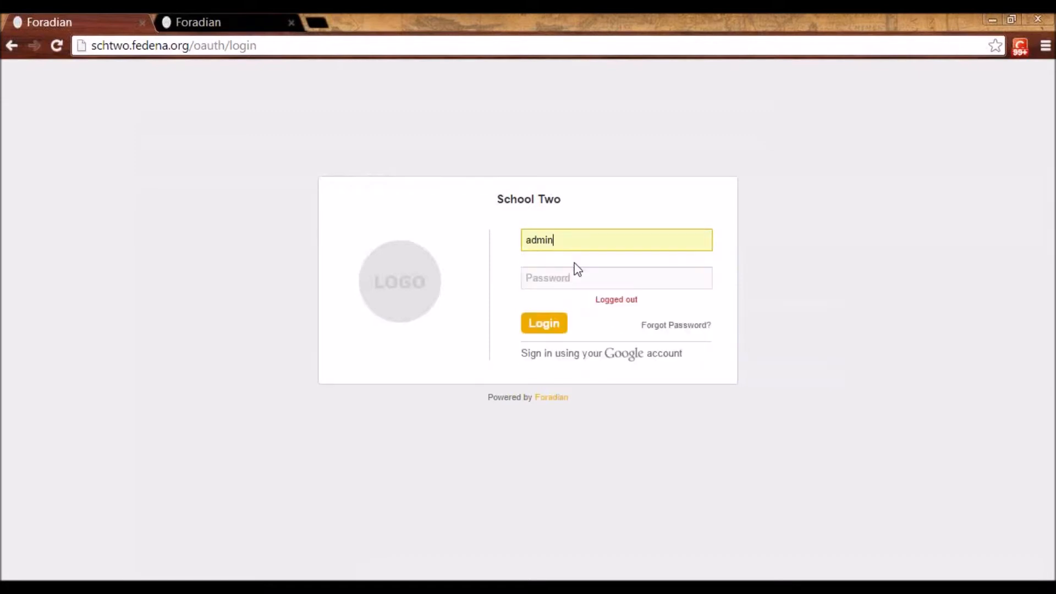
left_click(538, 281)
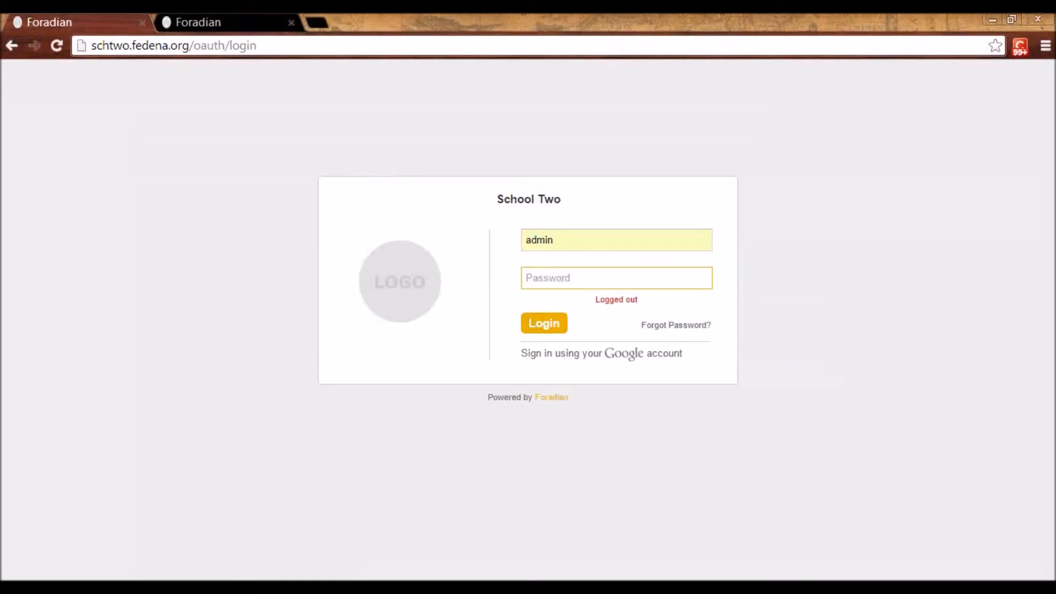
type("•••••")
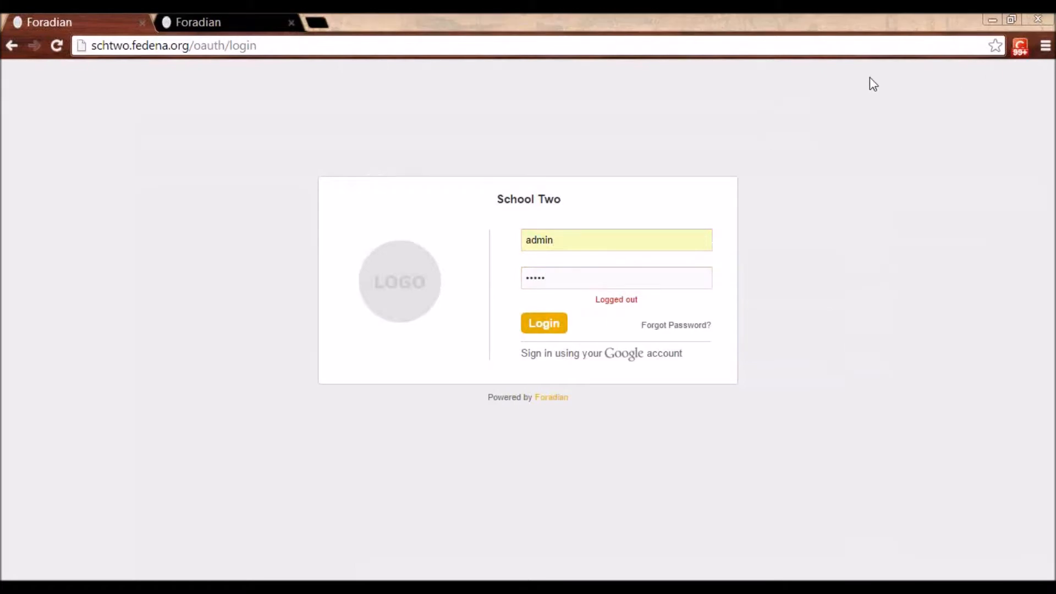
left_click(890, 130)
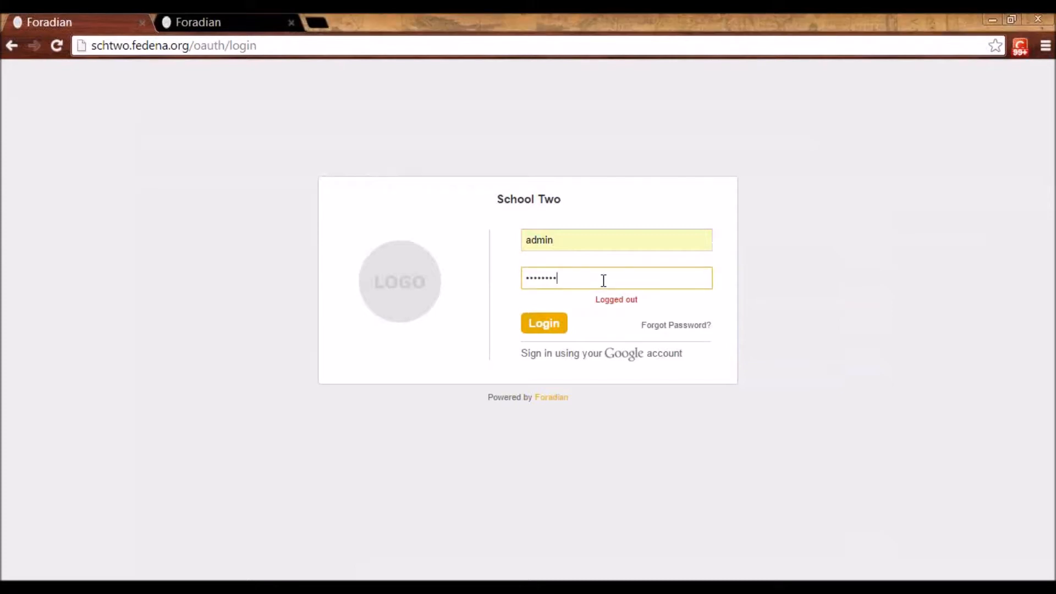
left_click(544, 327)
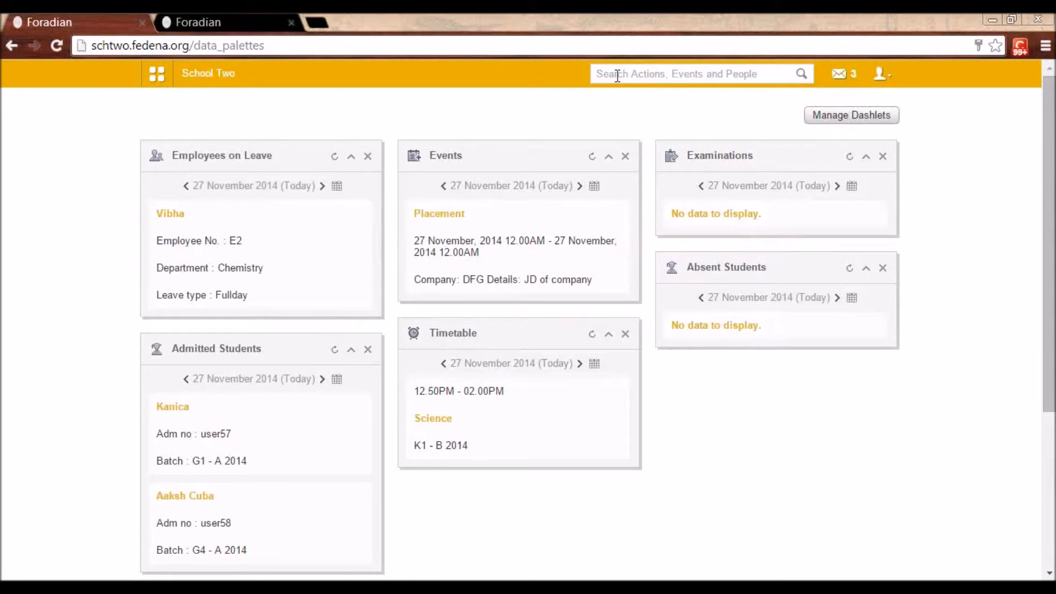
Open the Blog module from the collaboration modules to view the latest posts
left_click(158, 75)
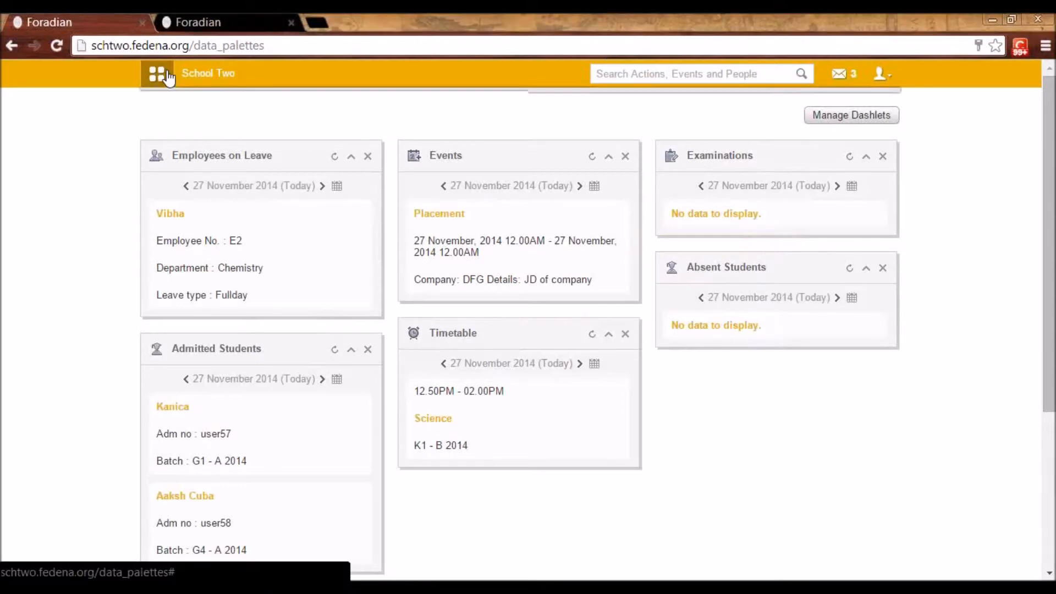
left_click(329, 121)
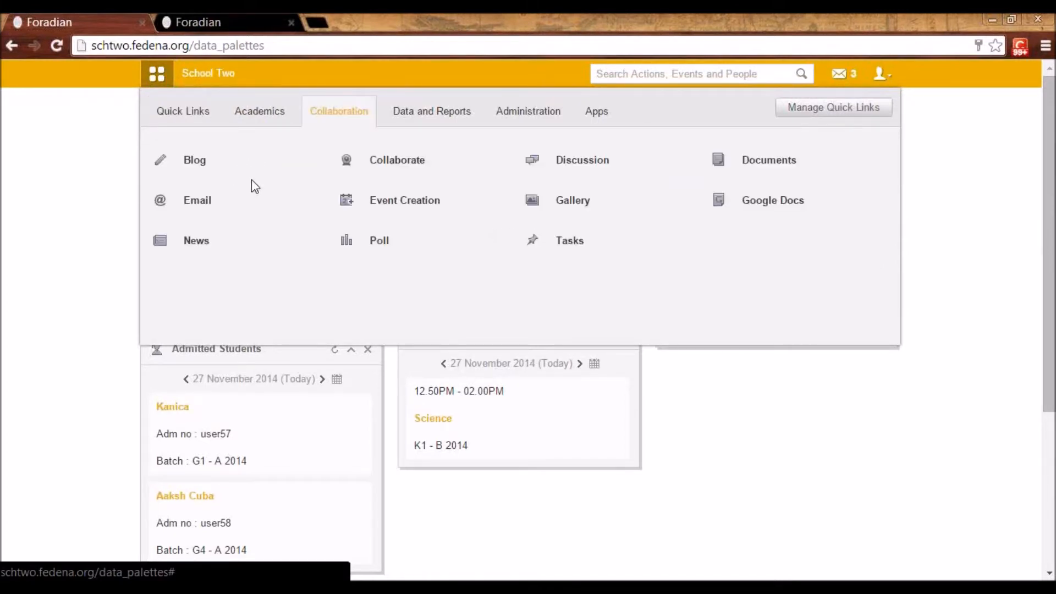
left_click(195, 161)
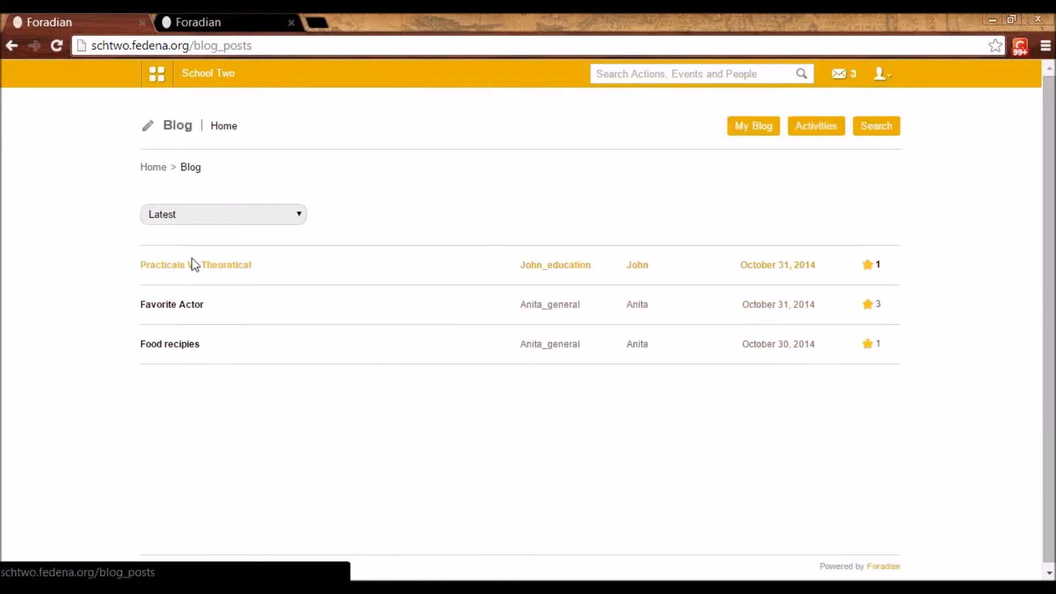
Log out of the administrator account and log in with an employee's username and password
left_click(883, 74)
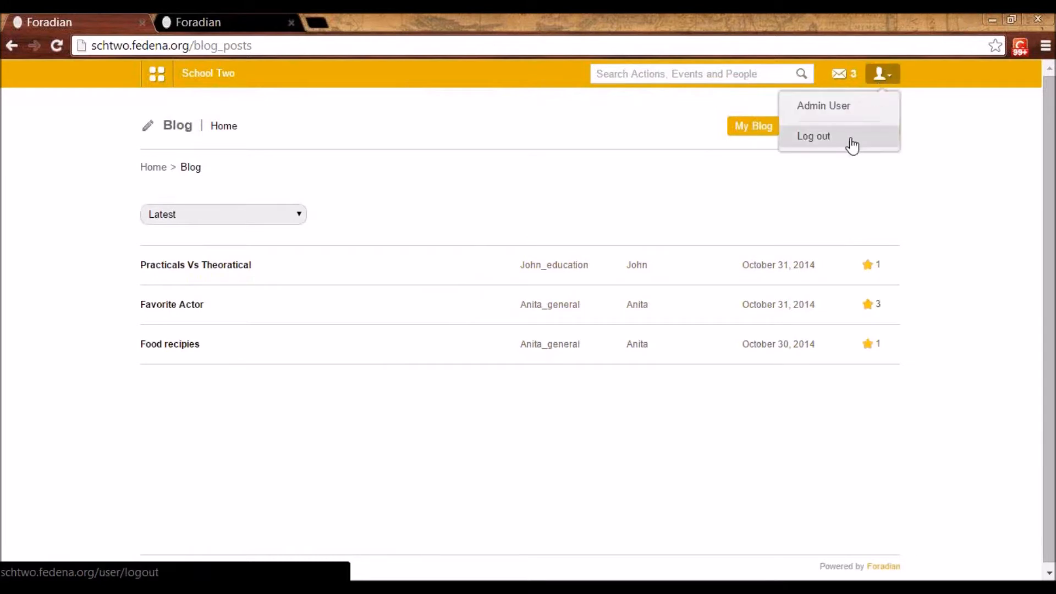
left_click(852, 145)
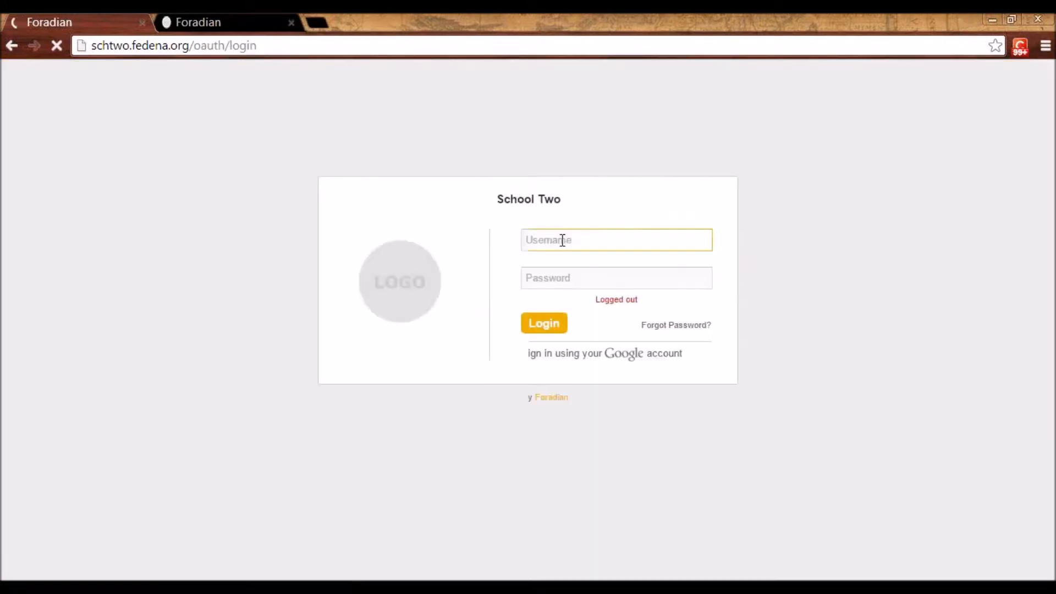
left_click(562, 240)
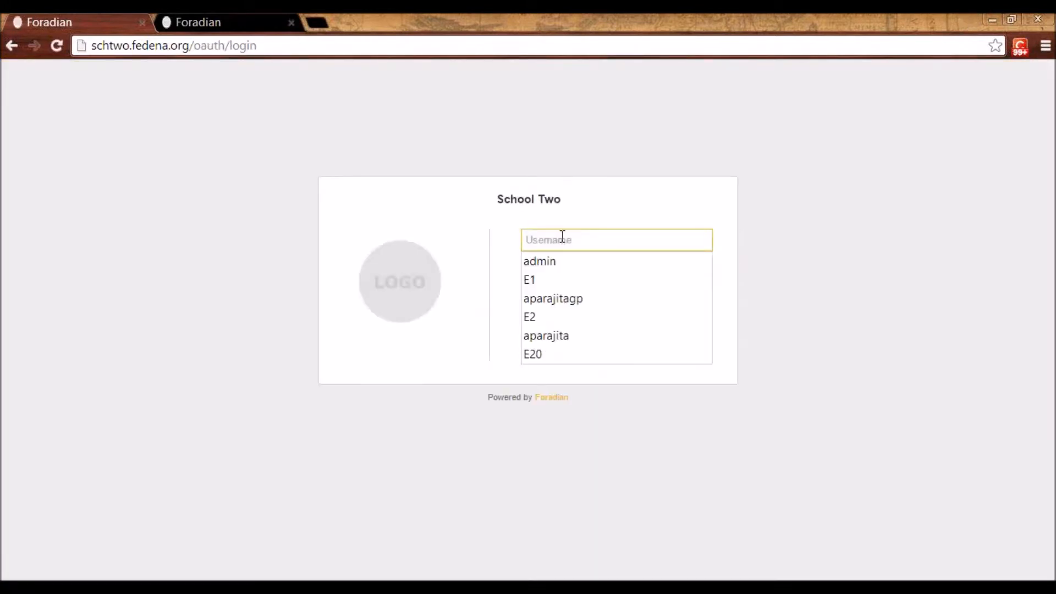
type("E")
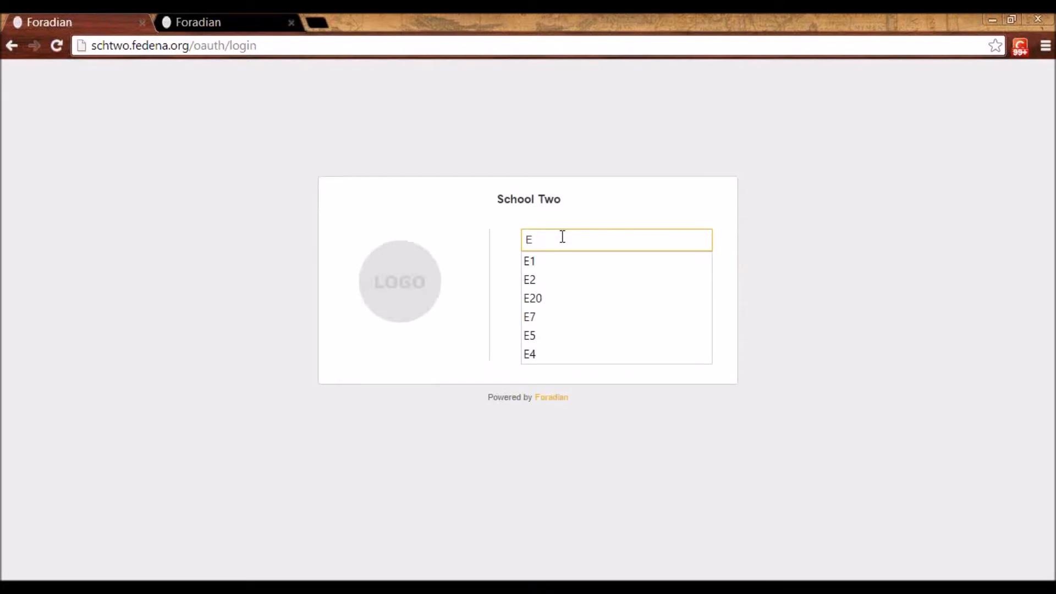
type("11")
key("Tab")
type("E")
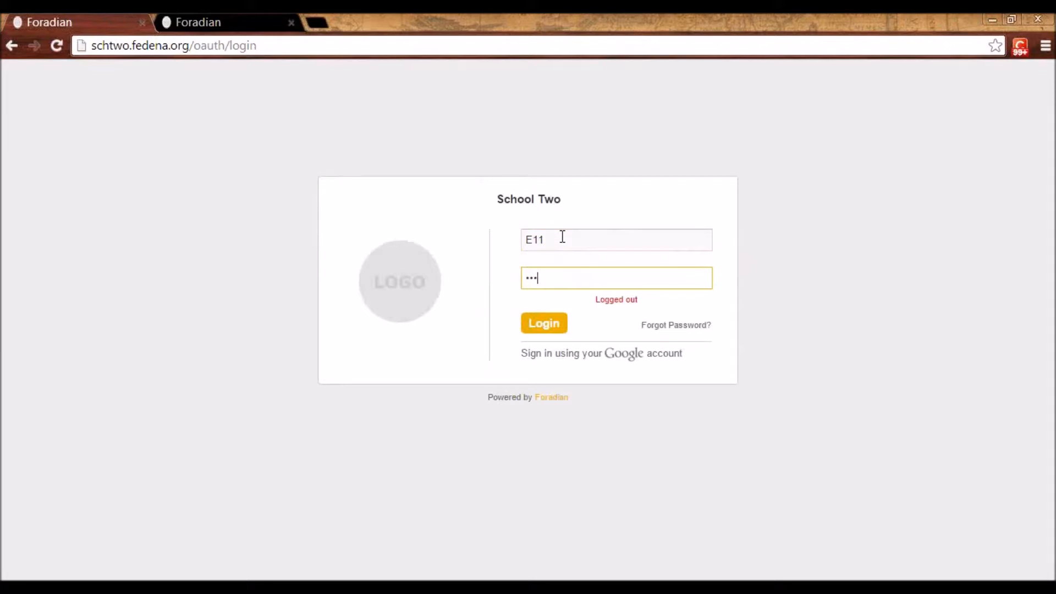
left_click(550, 324)
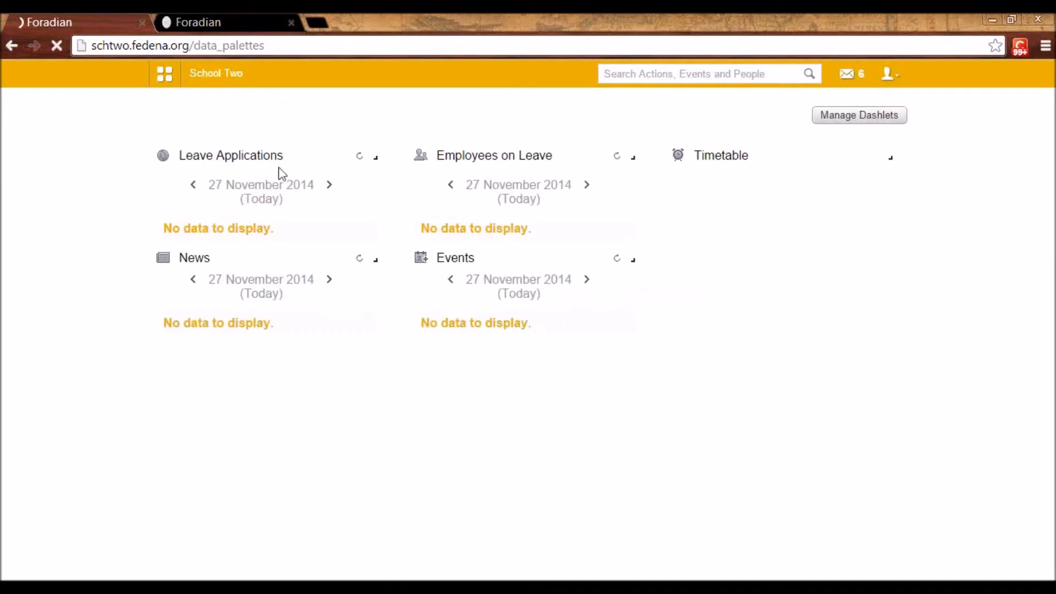
Open the Blog module from the collaboration modules and go to the employee's own blog page
left_click(161, 74)
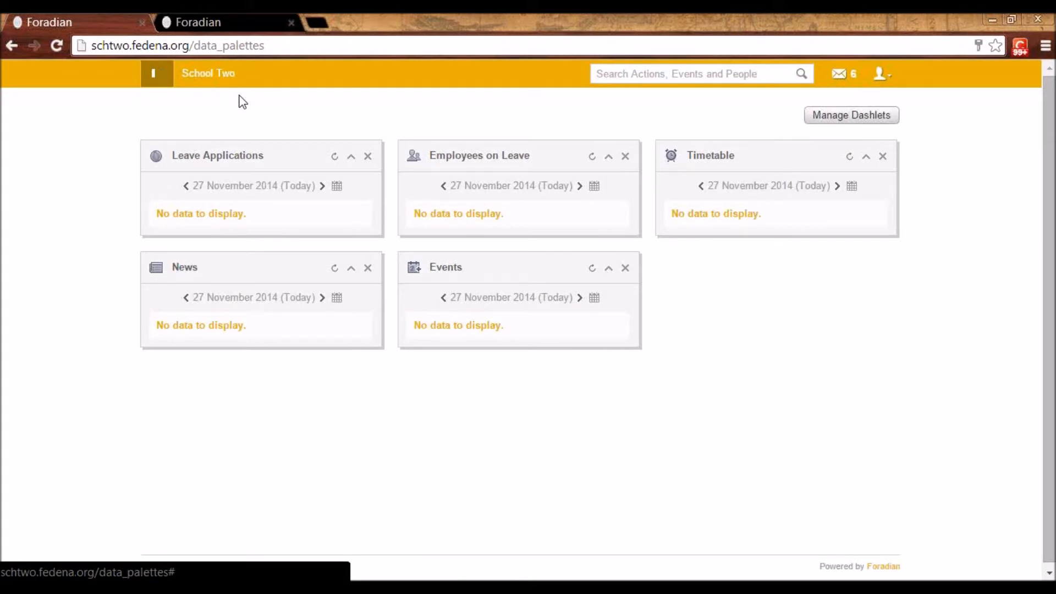
left_click(319, 110)
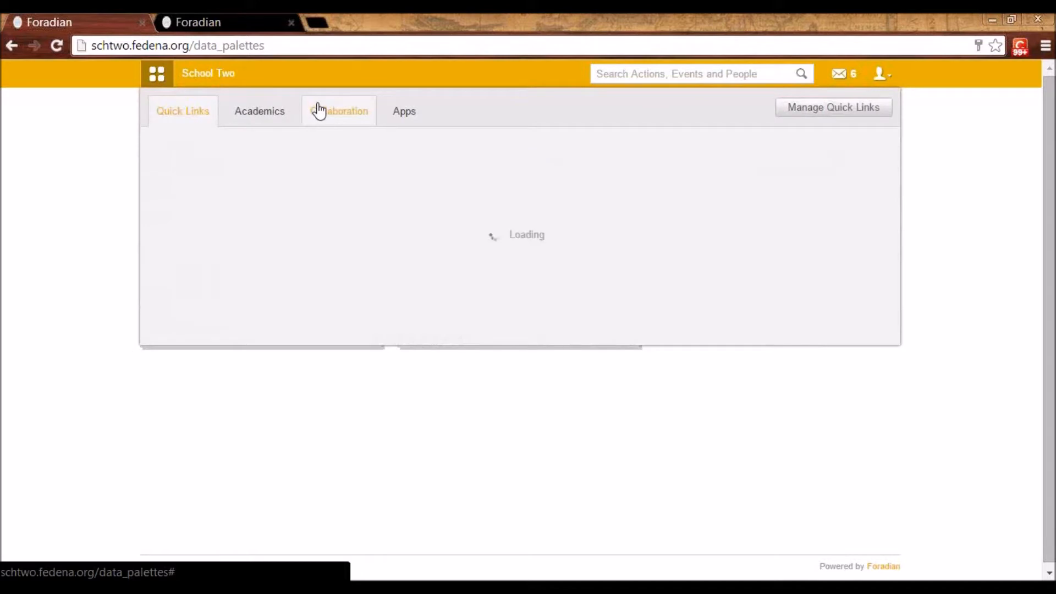
left_click(210, 157)
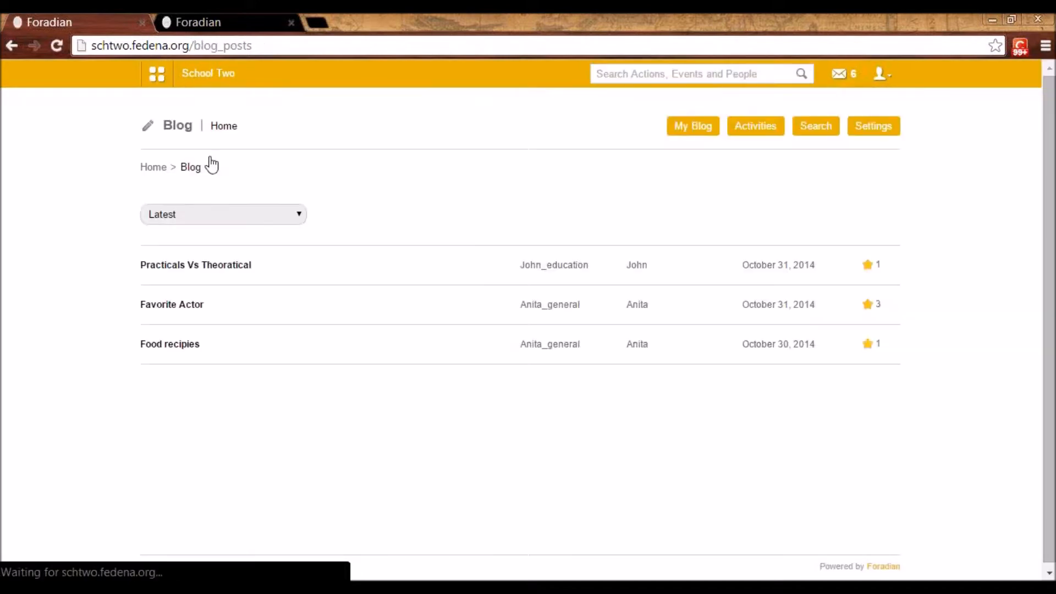
left_click(675, 132)
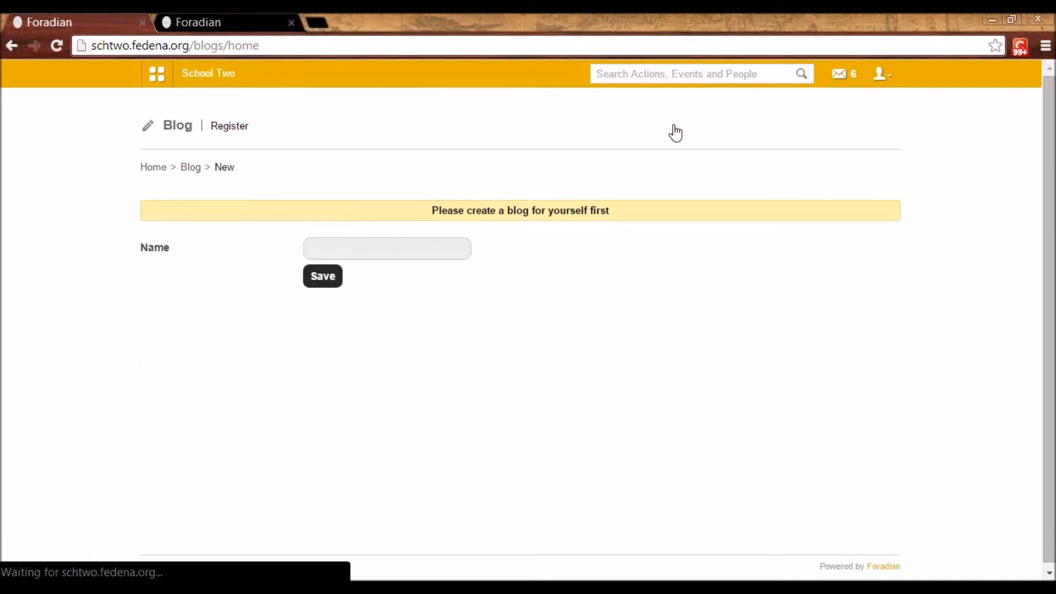
Register a blog for the employee, naming it with the employee's first name followed by "_Blog", and save it
left_click(401, 247)
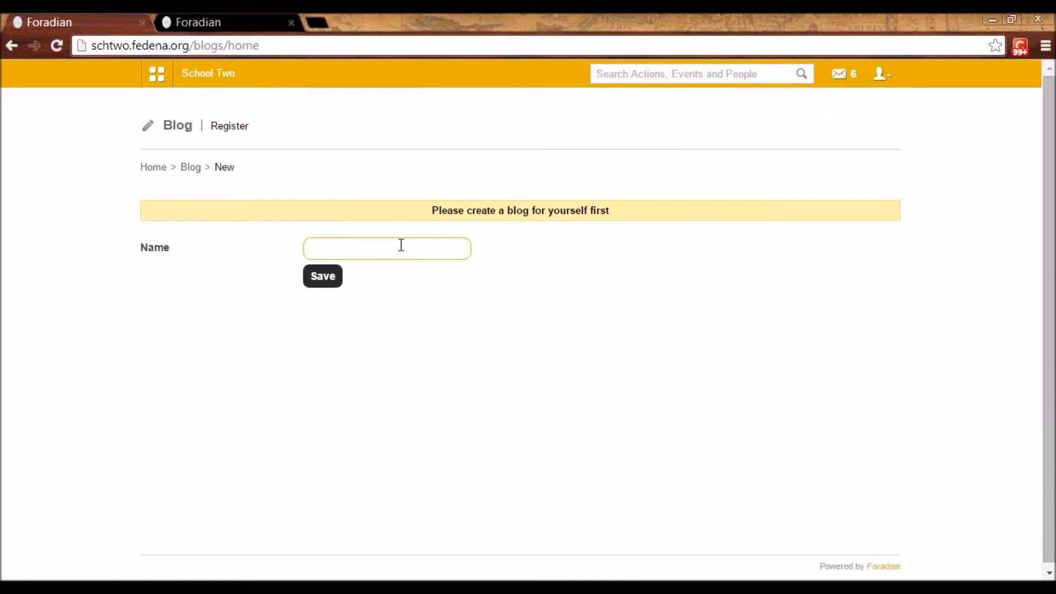
left_click(883, 75)
left_click(366, 250)
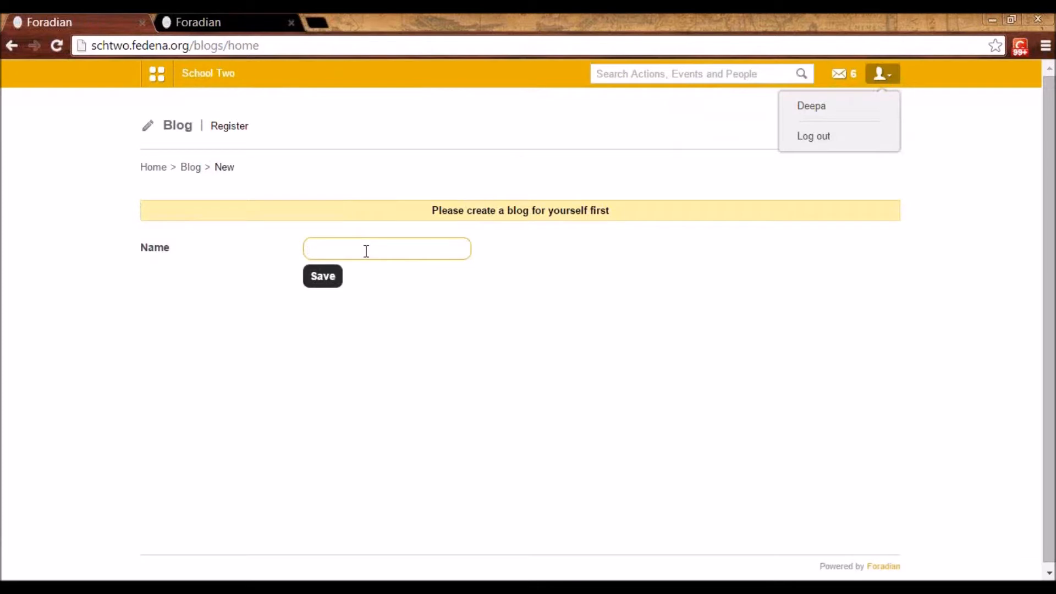
type("Deepa_Blog")
left_click(331, 276)
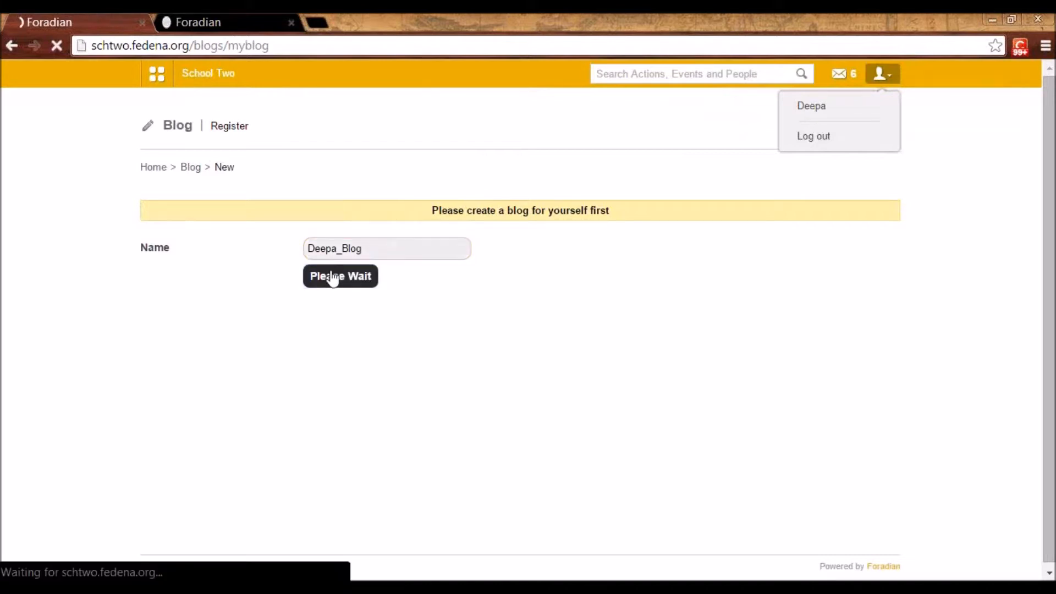
Create a blog post titled "Cooking Recipies" with the body text "some" and publish it
left_click(858, 242)
left_click(276, 229)
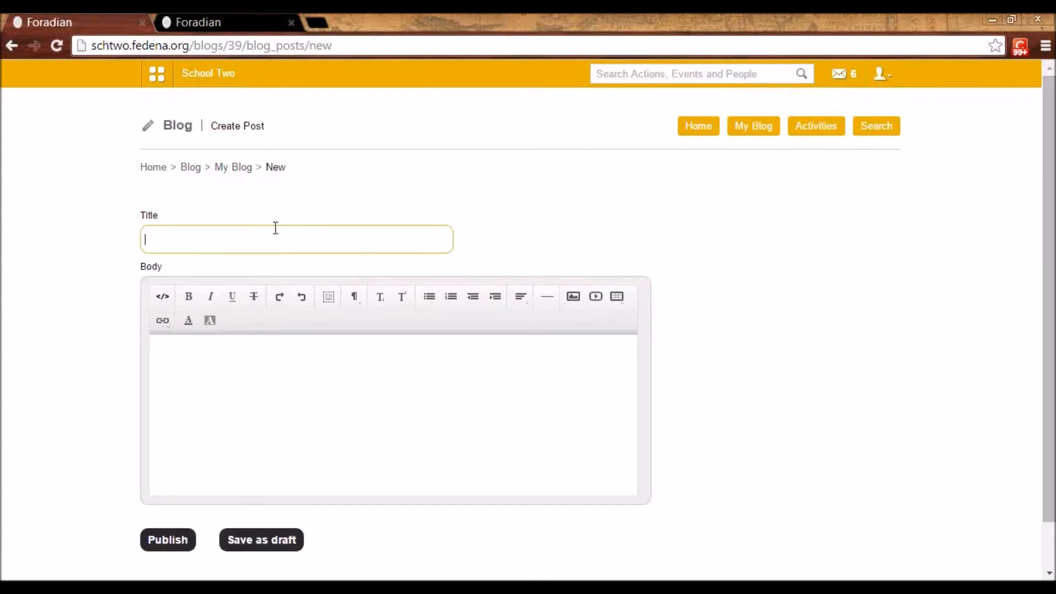
type("Cooking Red")
type("ipies")
left_click(304, 396)
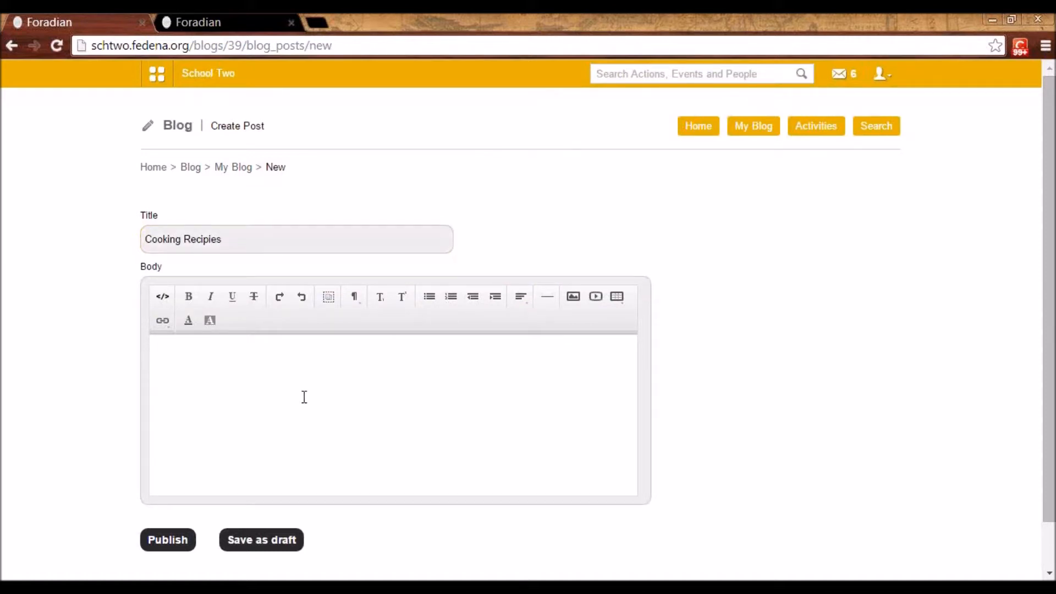
type("some")
left_click(165, 538)
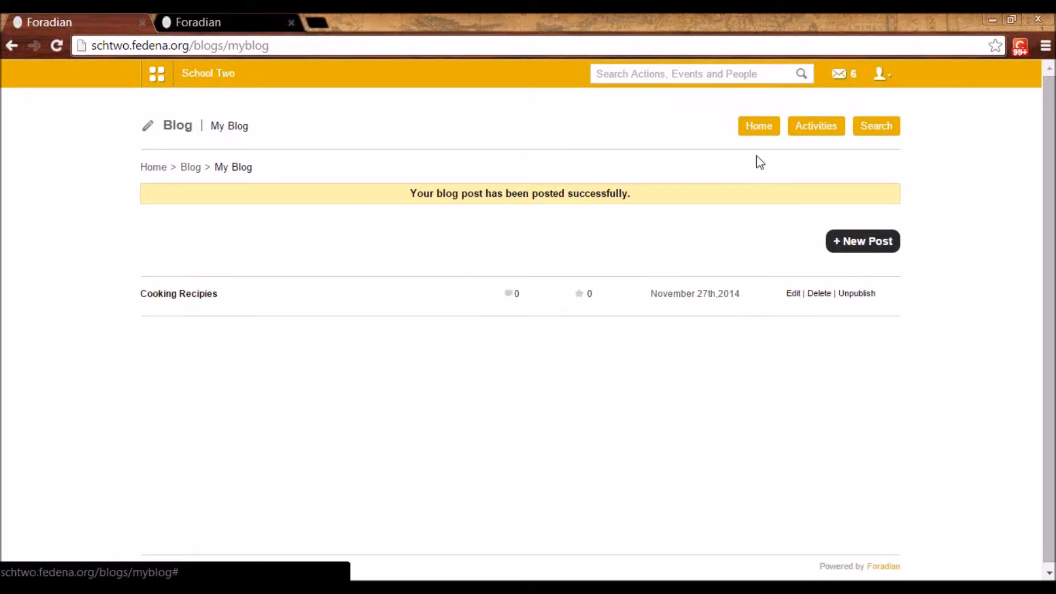
Return to the blog's latest posts and open the "Cooking Recipies" post to view its comment area
left_click(746, 133)
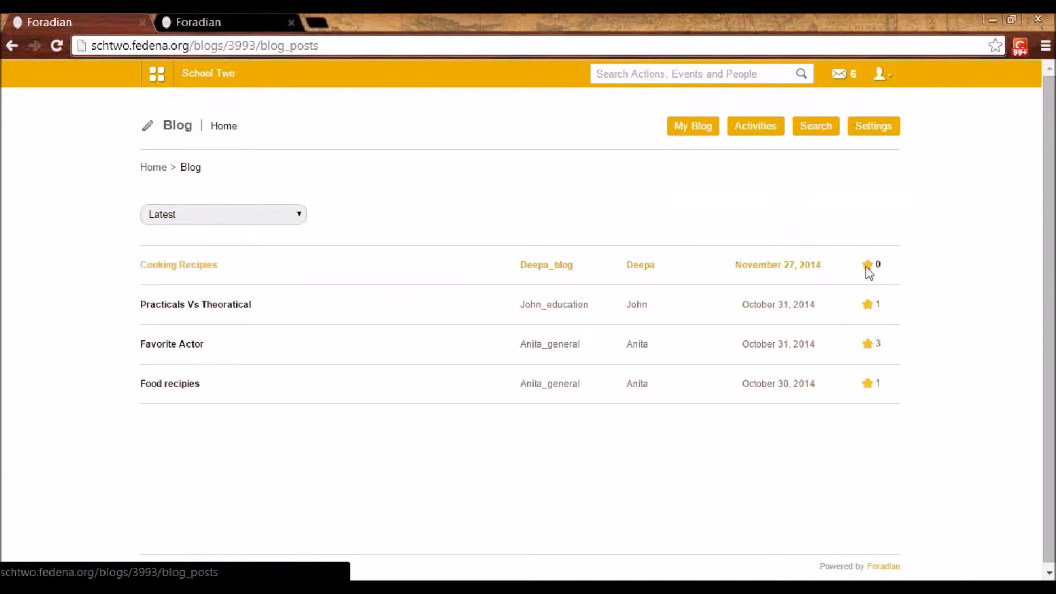
left_click(171, 267)
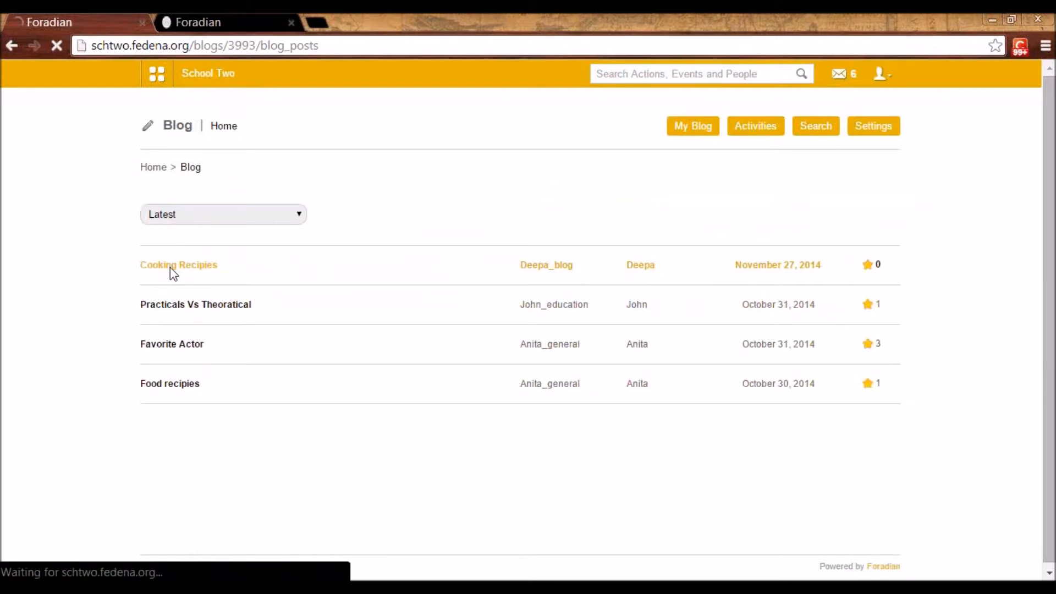
left_click(229, 329)
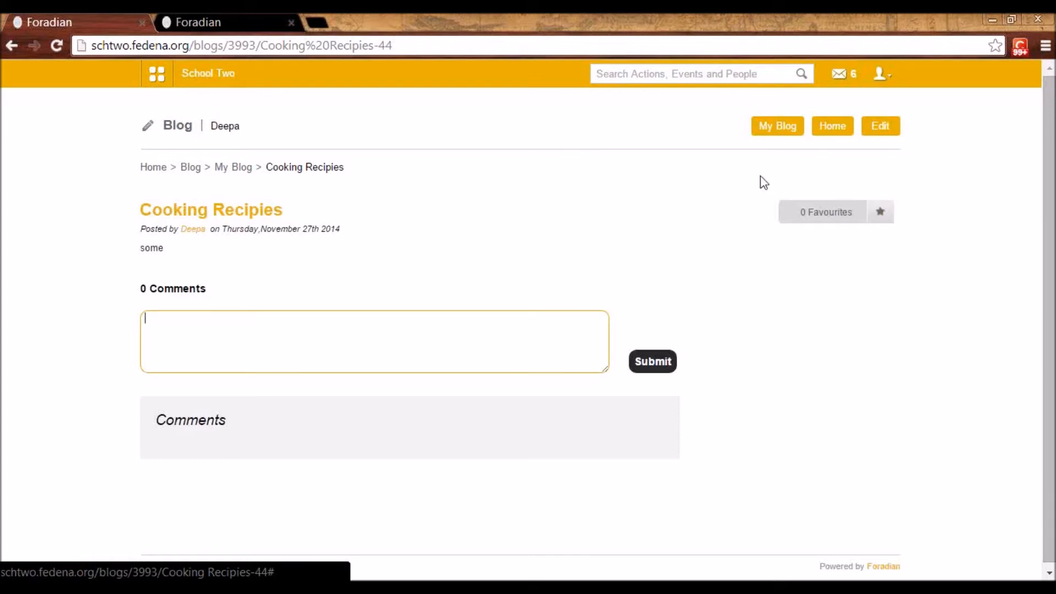
Open Assignments from the academic modules and list the assignments for the subject History - K1 - B 2014
left_click(157, 76)
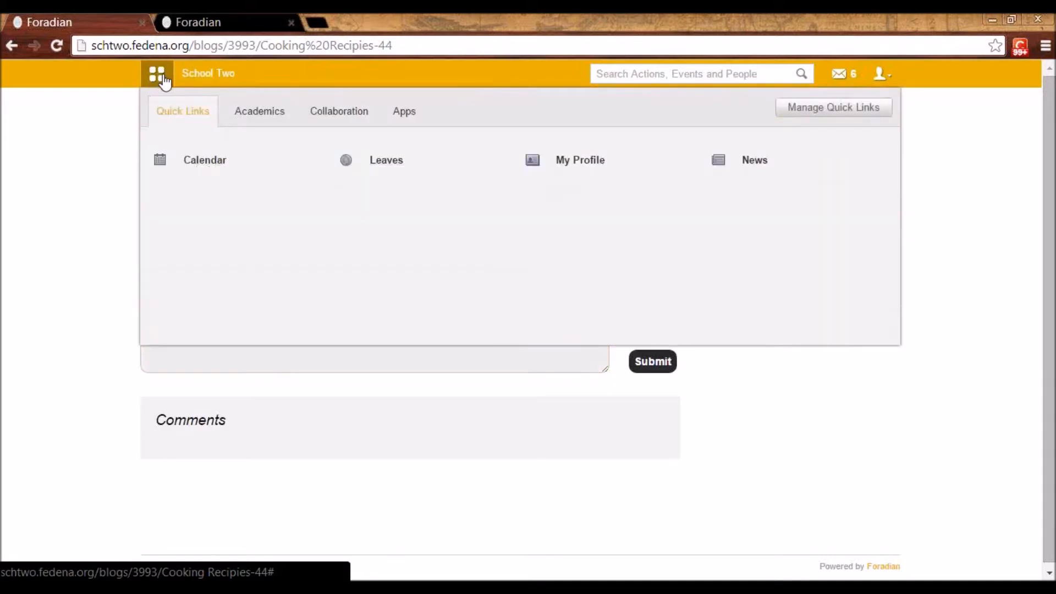
left_click(252, 117)
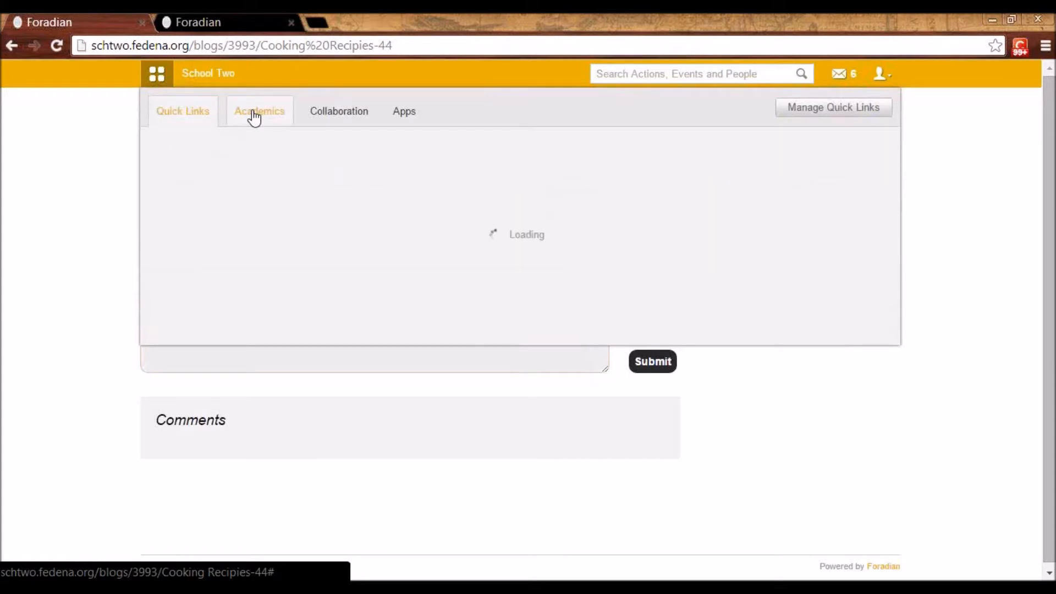
left_click(235, 166)
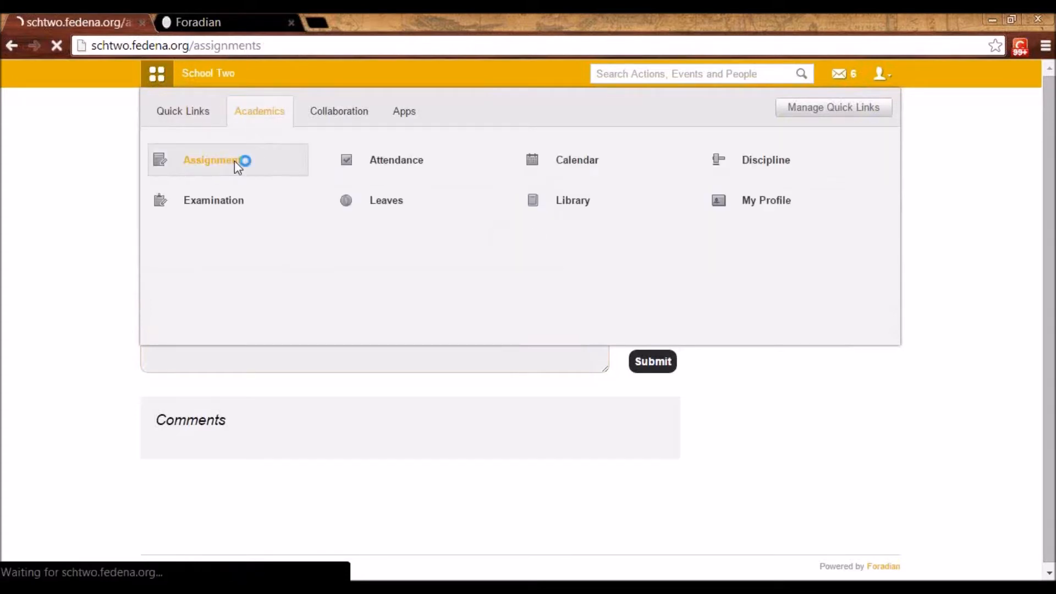
left_click(365, 216)
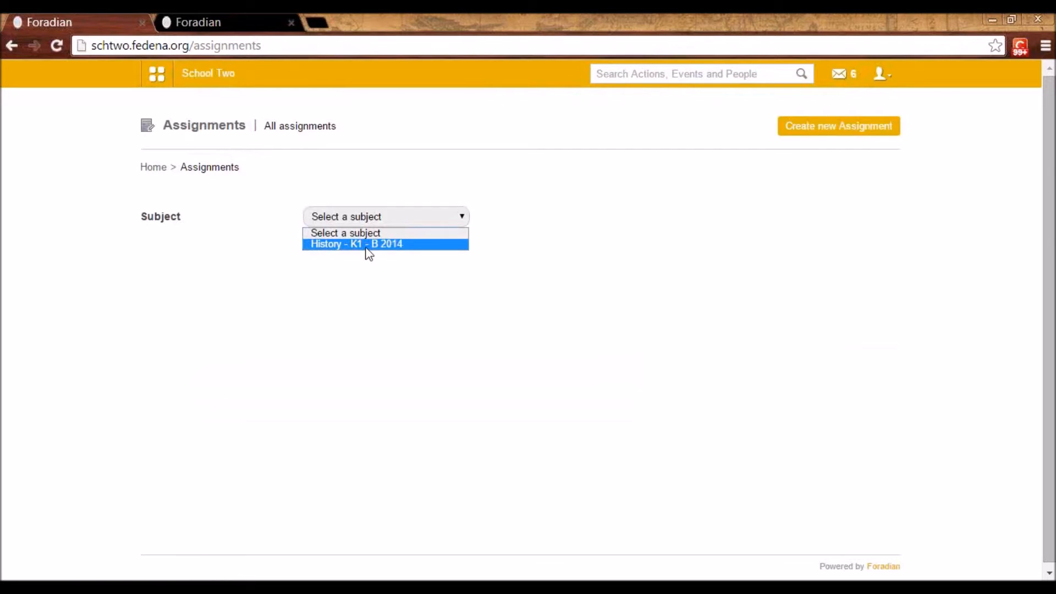
left_click(882, 87)
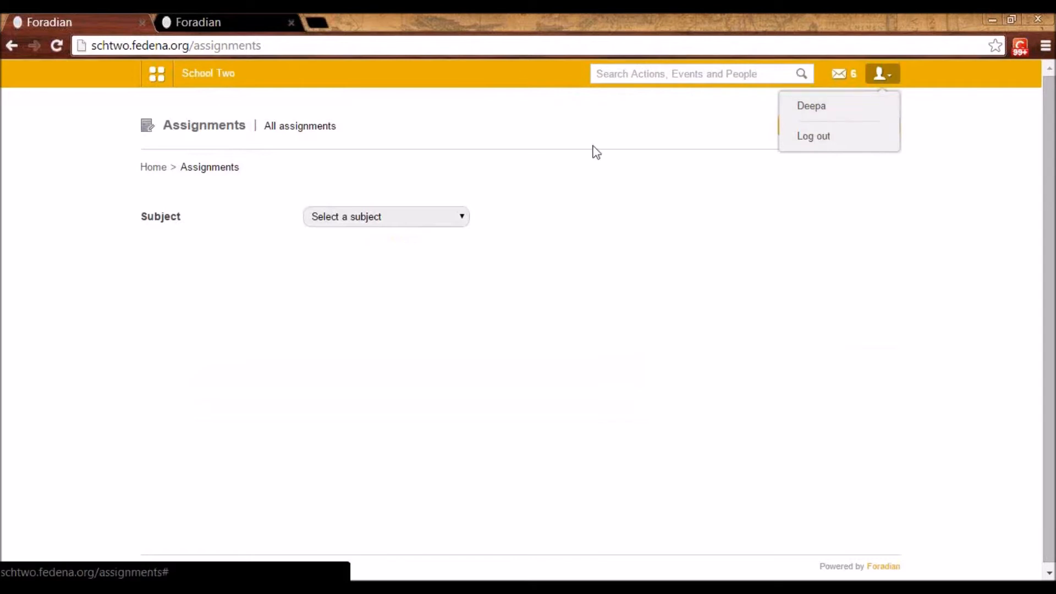
left_click(353, 223)
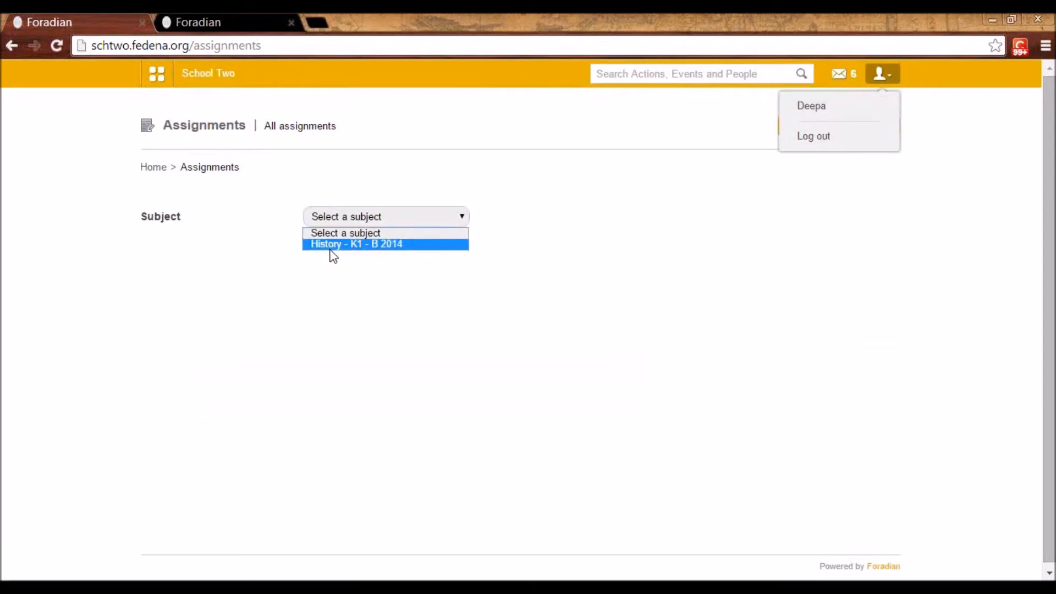
left_click(377, 244)
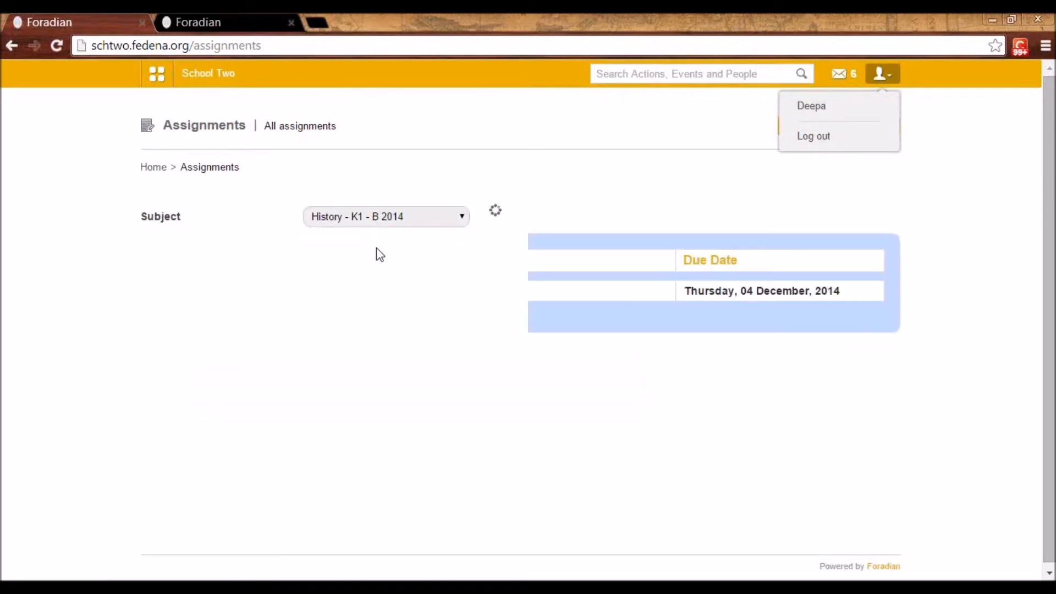
left_click(854, 168)
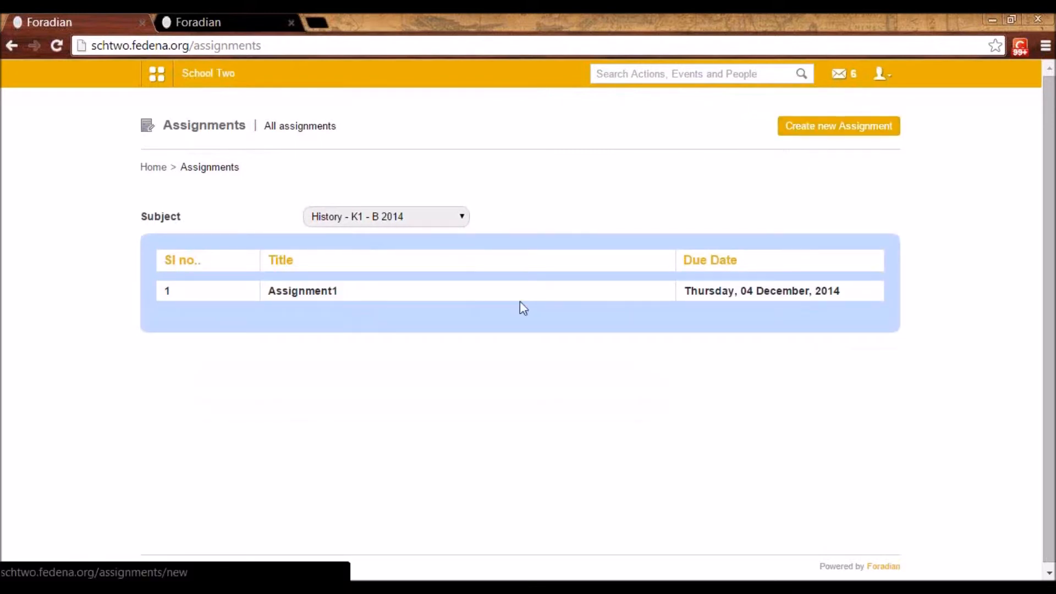
Start a new assignment titled "Assignment 2" for the subject History - K1 - B 2014
left_click(813, 130)
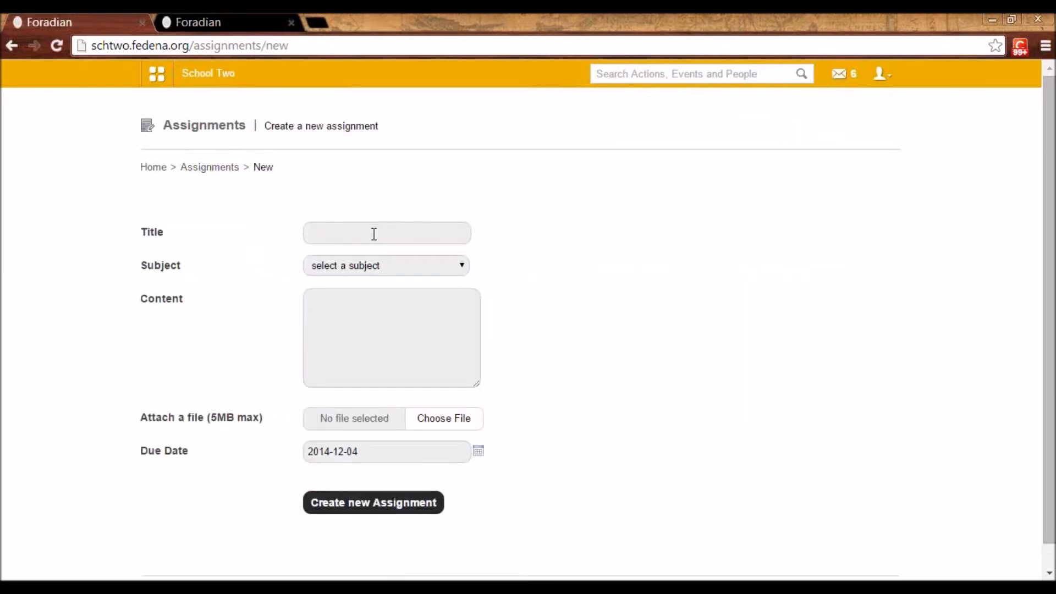
left_click(374, 233)
left_click(358, 272)
left_click(358, 322)
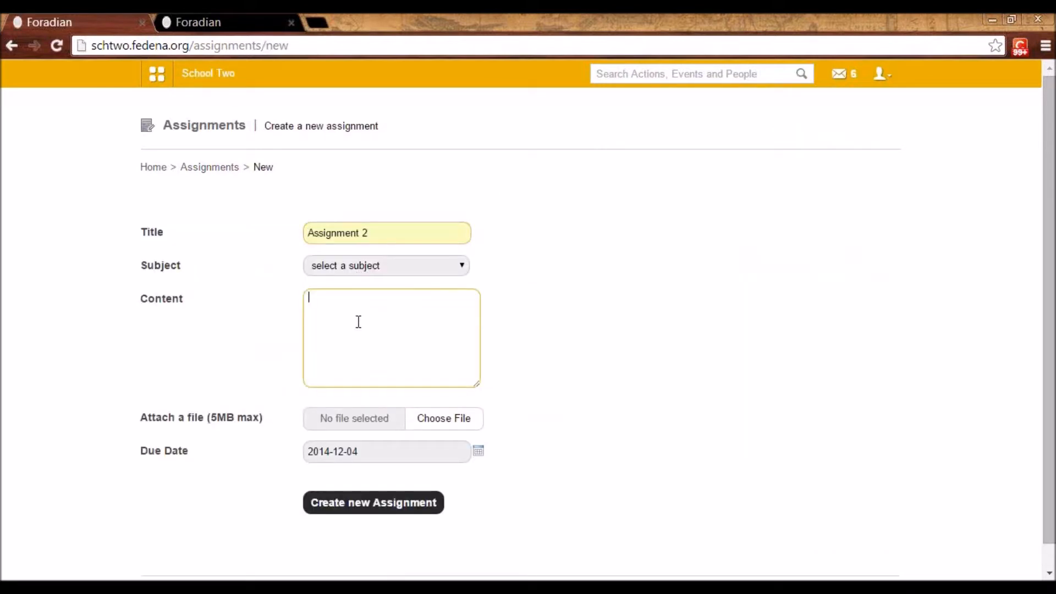
left_click(354, 266)
left_click(344, 294)
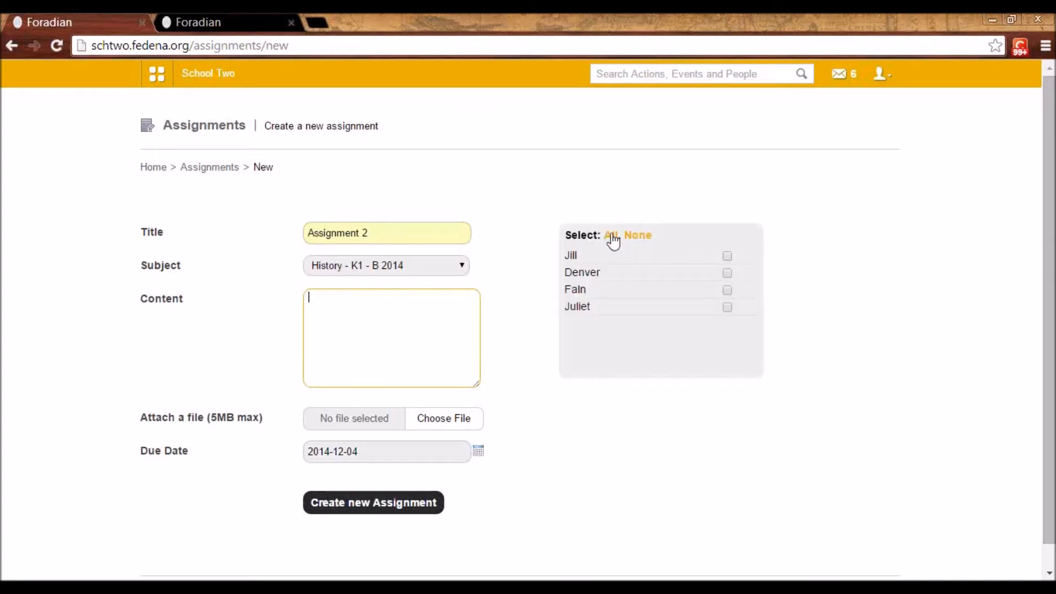
Select all students for the assignment, enter "QA" as its content, and create it
left_click(607, 237)
left_click(414, 305)
type("QA")
left_click(390, 502)
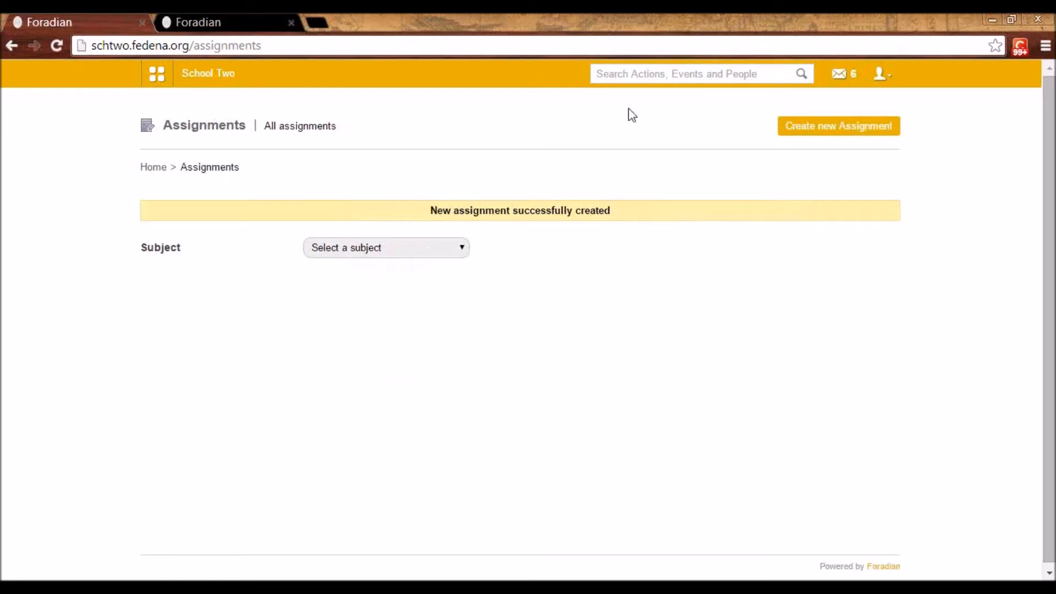
Log out of the employee account and log in with a student's username and password
left_click(880, 73)
left_click(846, 134)
left_click(548, 240)
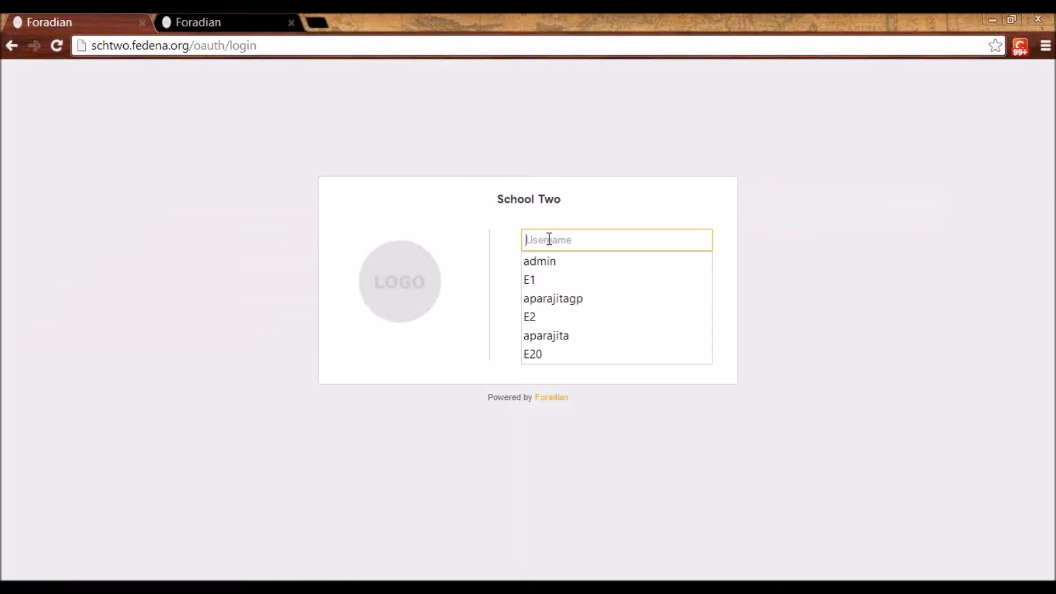
type("use")
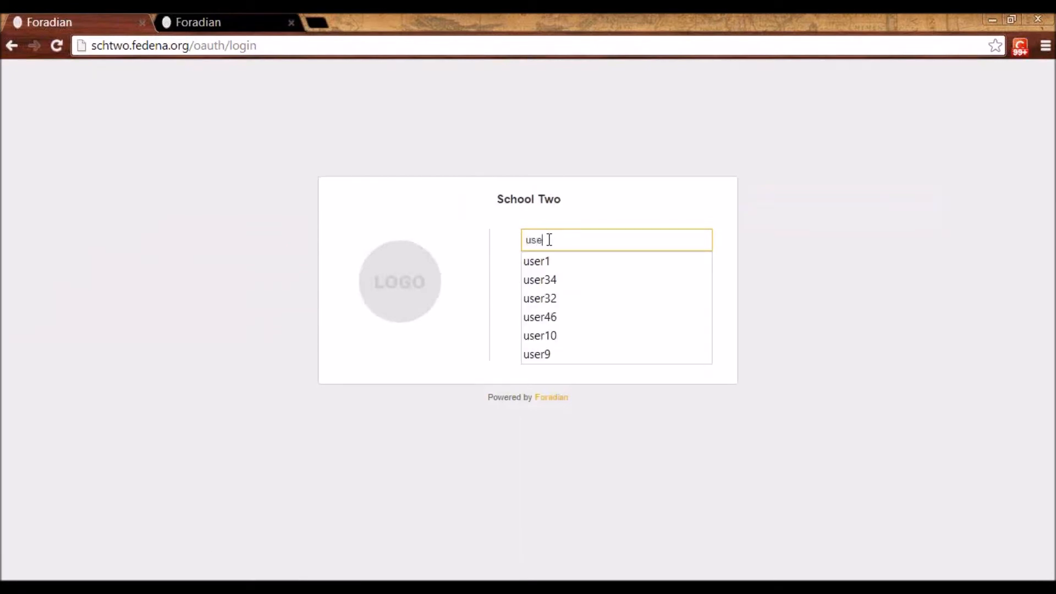
type("r9")
key("Tab")
type("u")
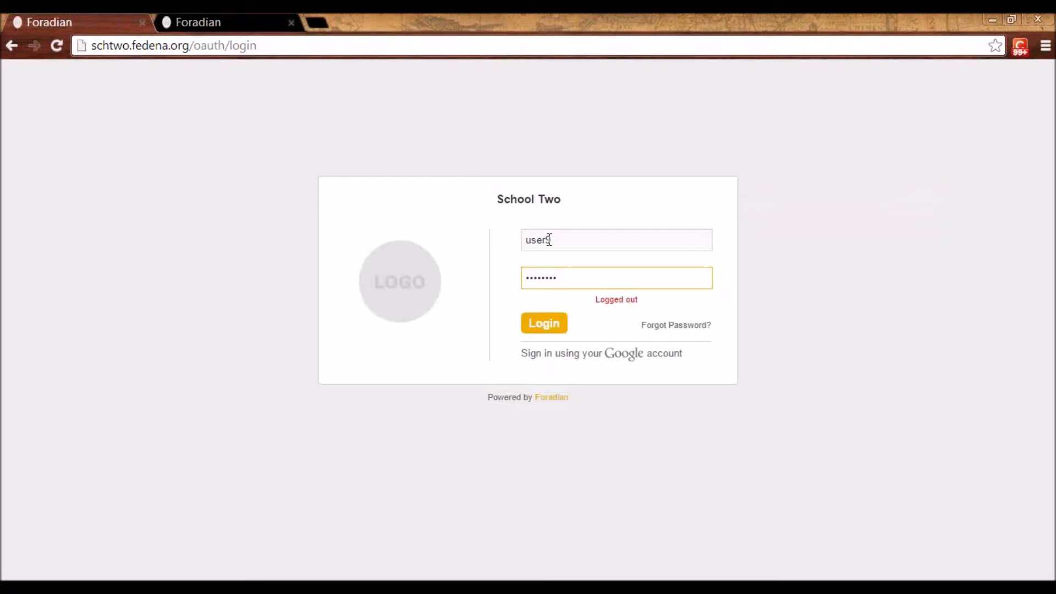
left_click(561, 330)
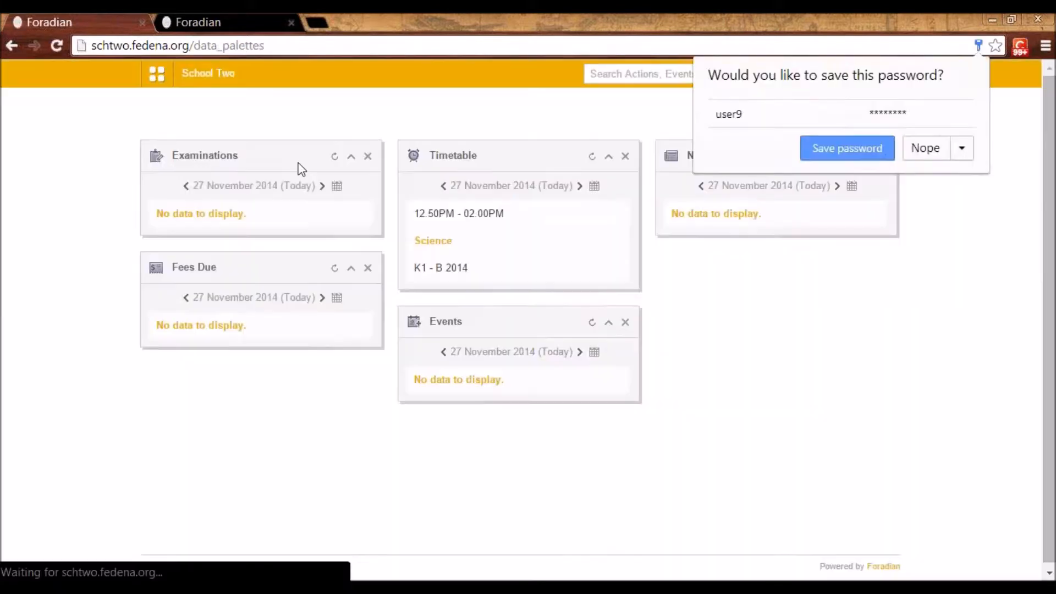
Open Assignments from the academic modules and view the History assignment "Assignment 2"
left_click(157, 73)
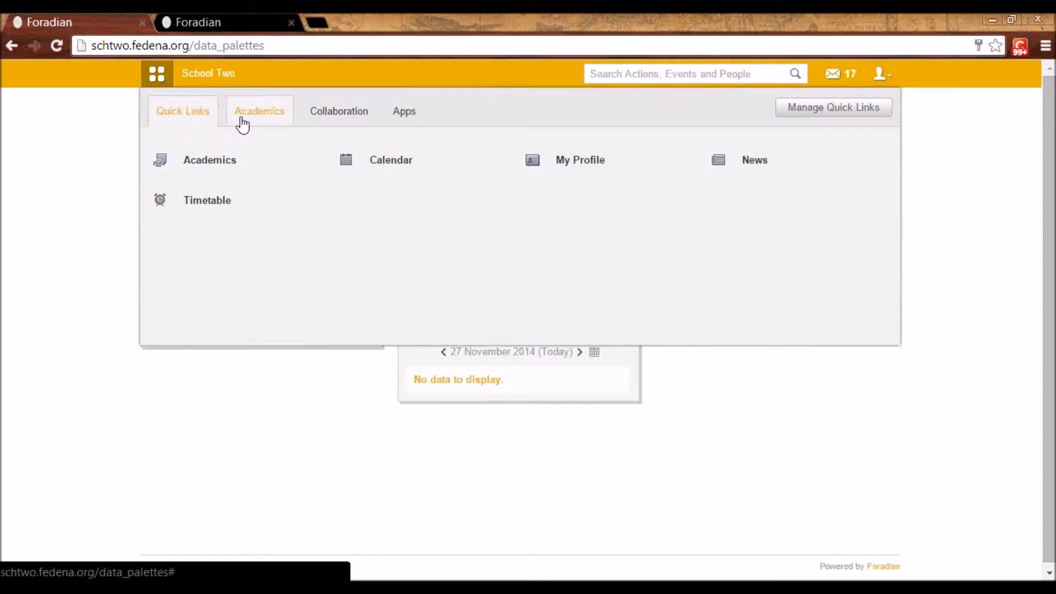
left_click(244, 124)
left_click(382, 169)
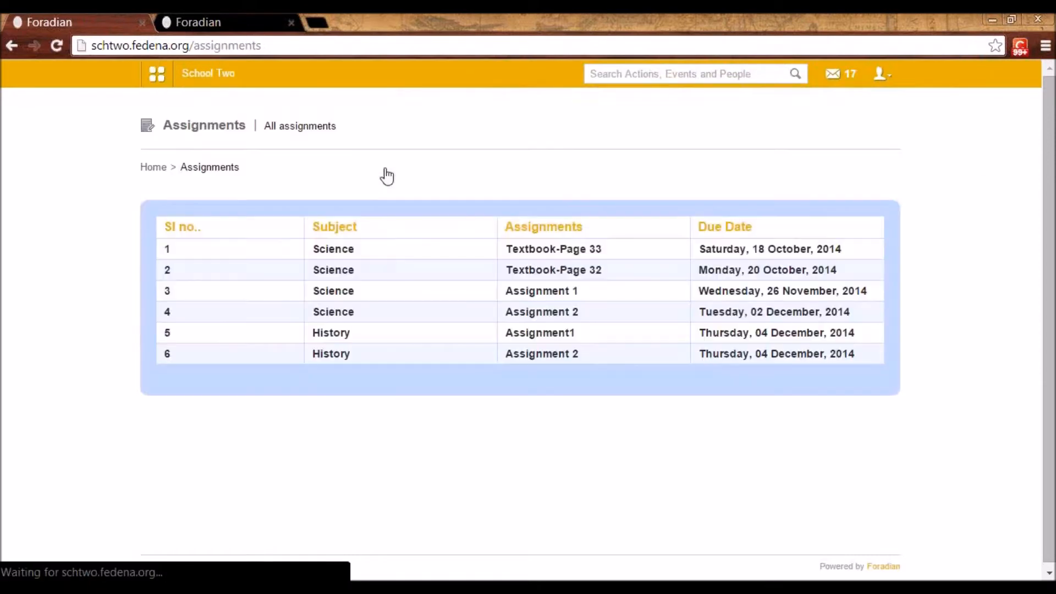
left_click(536, 355)
Answer the assignment with the title "Ques1-10 Solved" and the content "Ans", and submit the answer
left_click(490, 363)
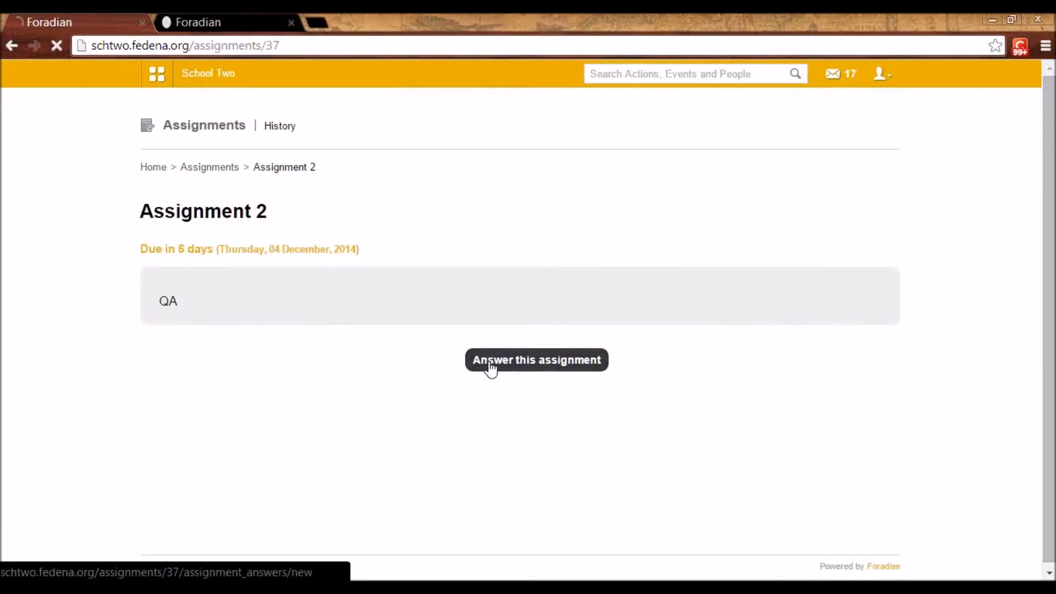
left_click(430, 240)
left_click(430, 238)
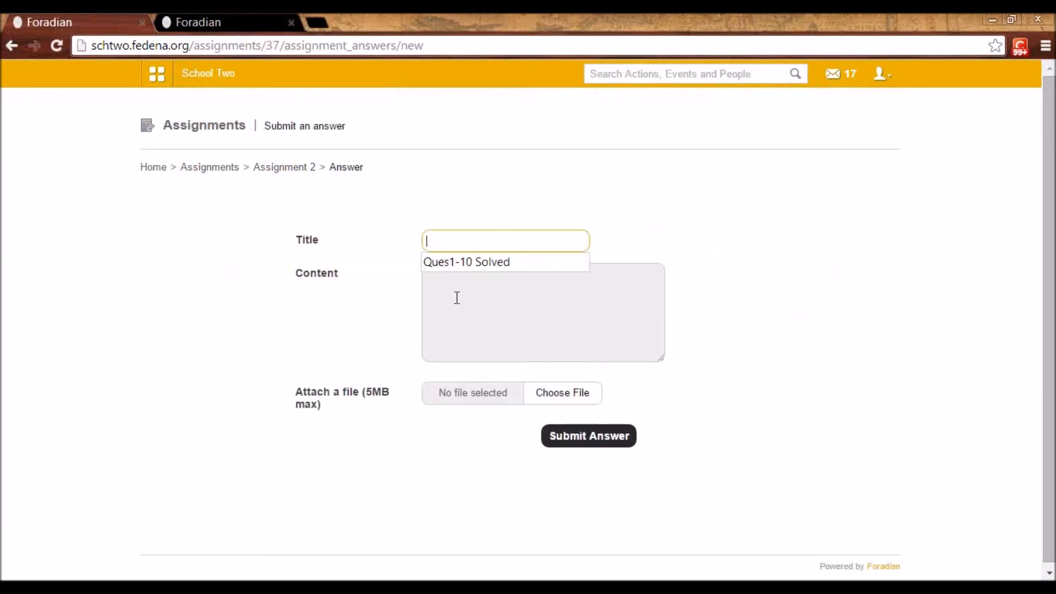
left_click(457, 298)
double_click(447, 228)
double_click(448, 235)
left_click(453, 263)
left_click(462, 299)
type("Ans")
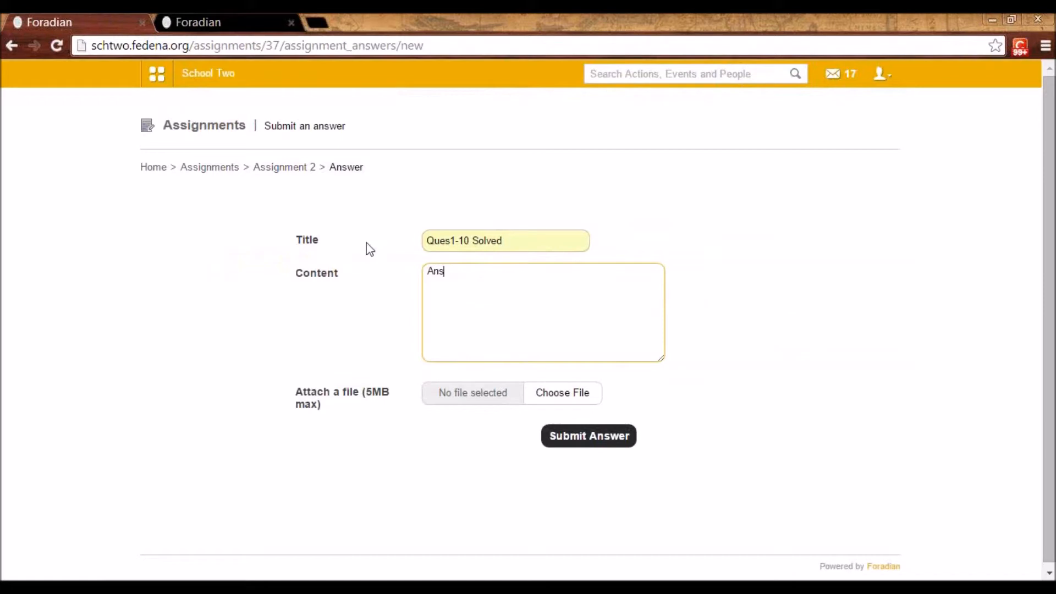
left_click(587, 444)
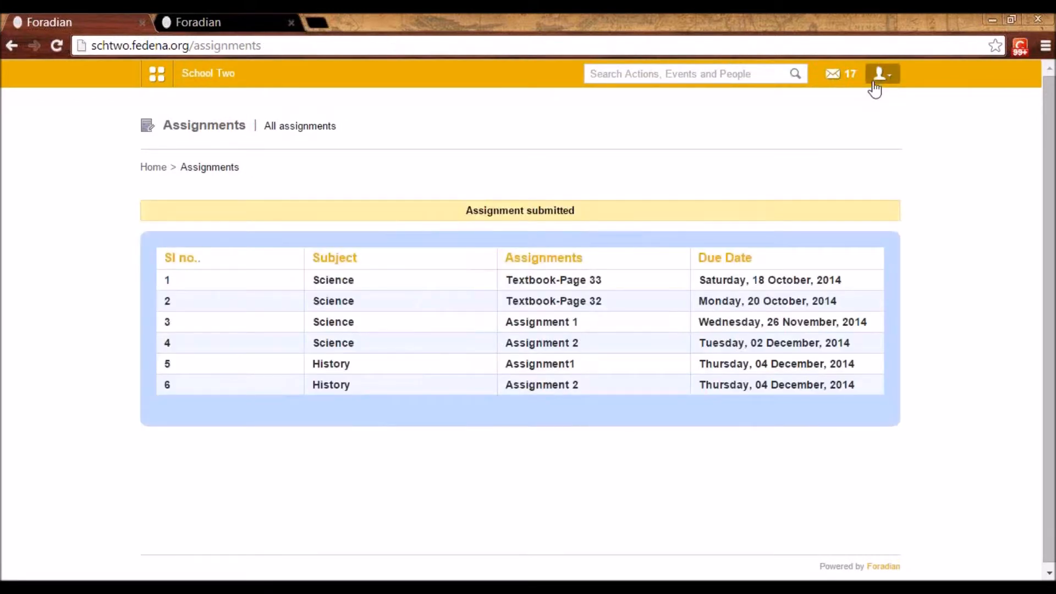
Log out of the student account and log in with an employee's username and password, without saving the password
left_click(879, 75)
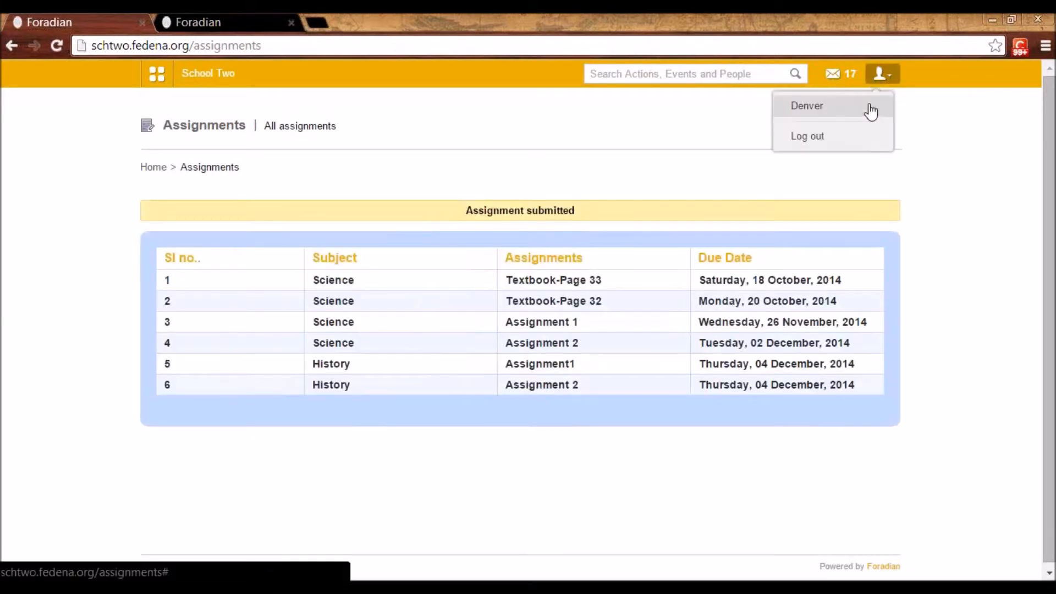
left_click(817, 144)
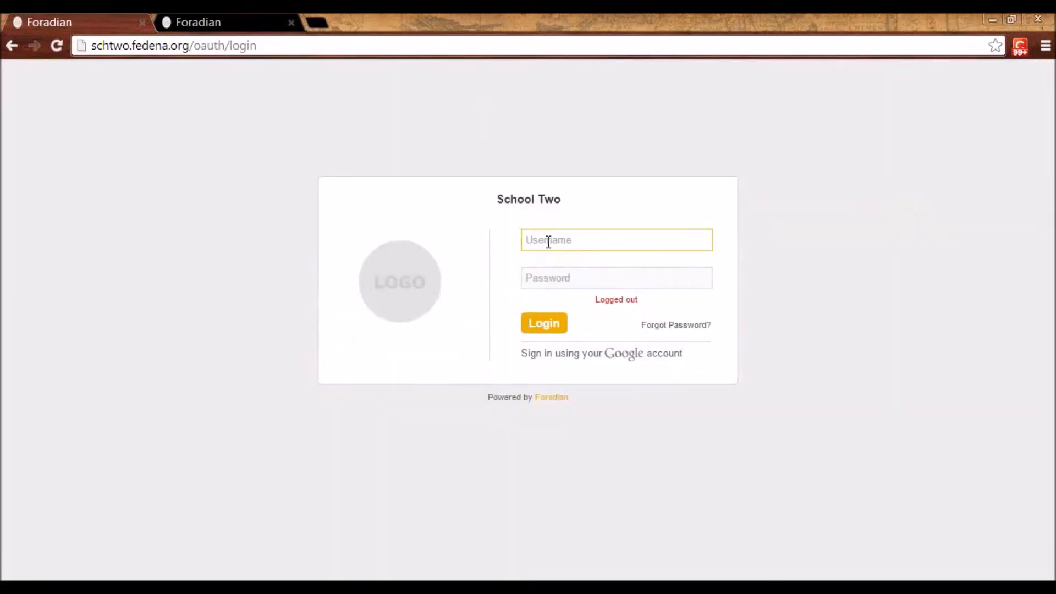
left_click(548, 242)
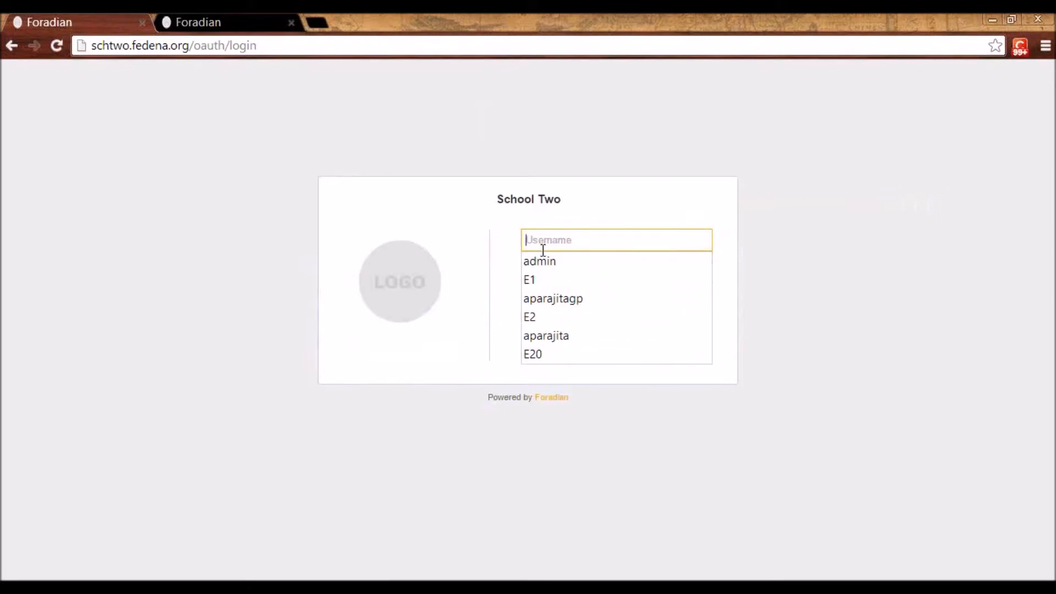
type("E11")
key("Tab")
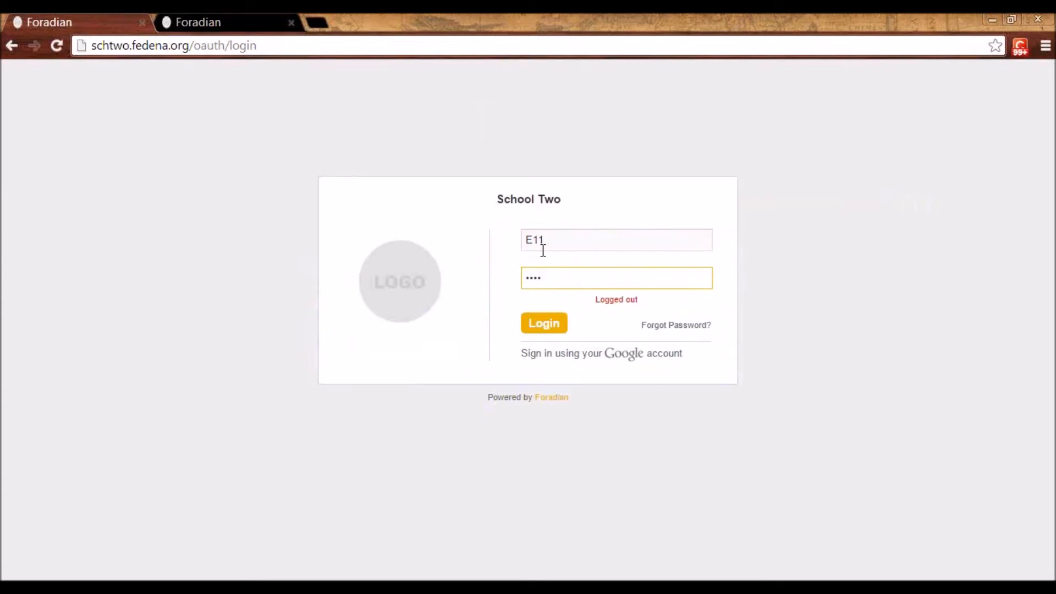
left_click(547, 330)
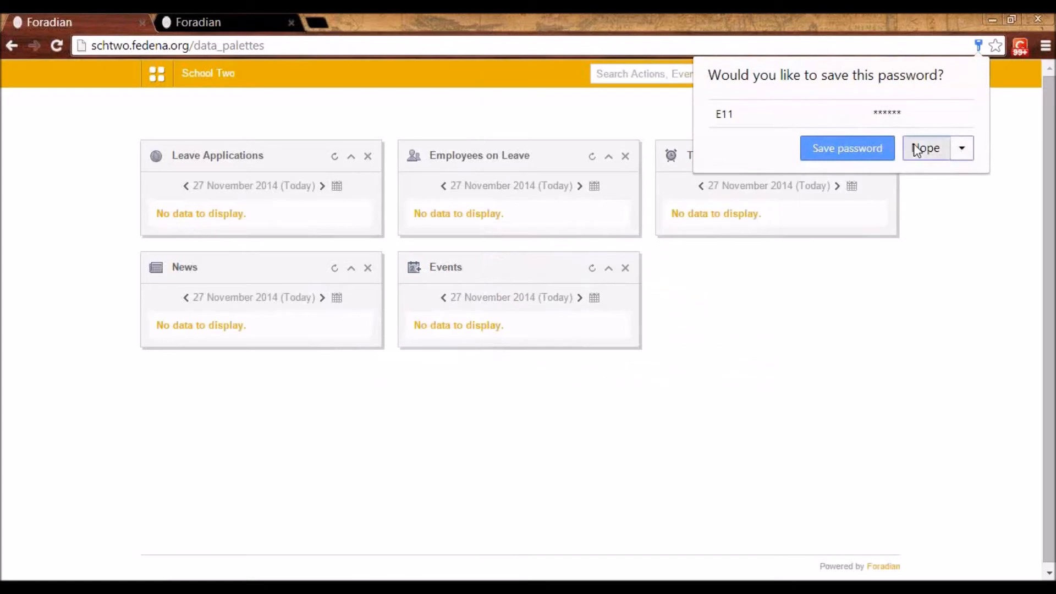
left_click(916, 150)
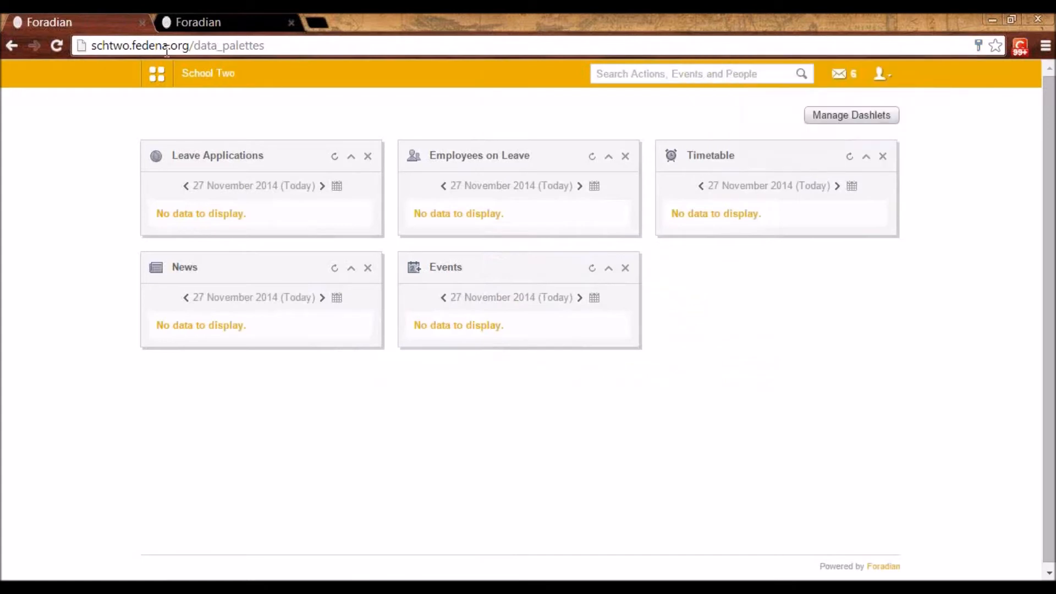
Open Assignments from the academic modules and list the assignments for the subject "History - K1 - B 2014"
left_click(157, 73)
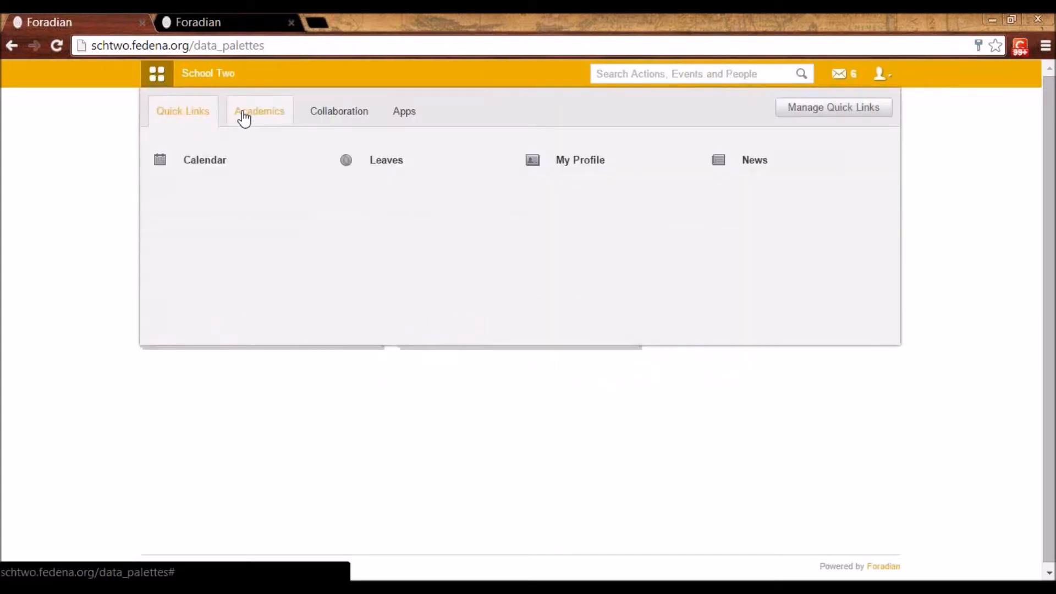
left_click(246, 117)
left_click(248, 160)
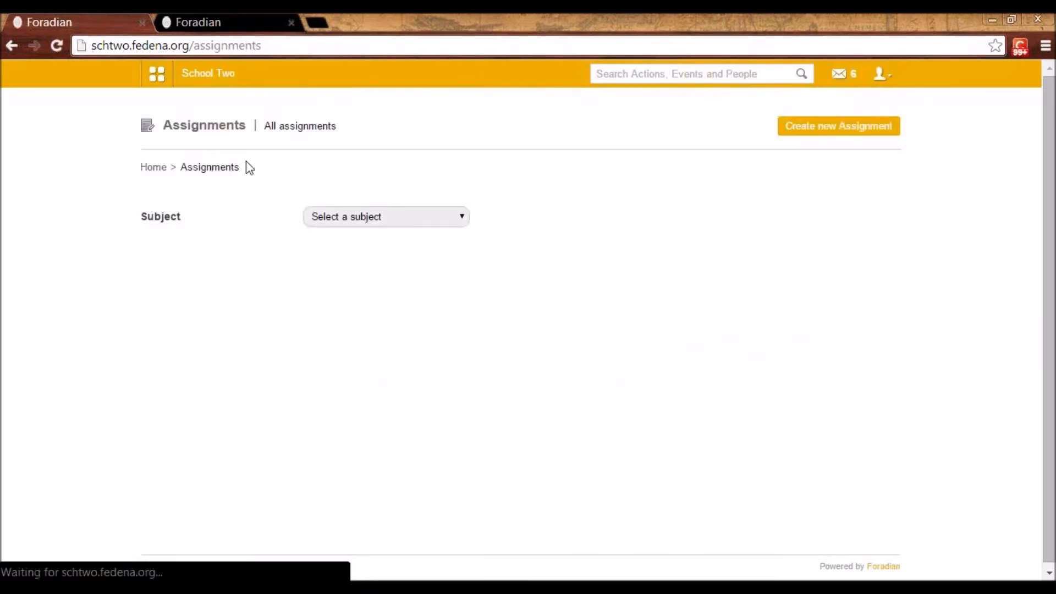
left_click(311, 217)
left_click(332, 246)
left_click(327, 215)
left_click(338, 244)
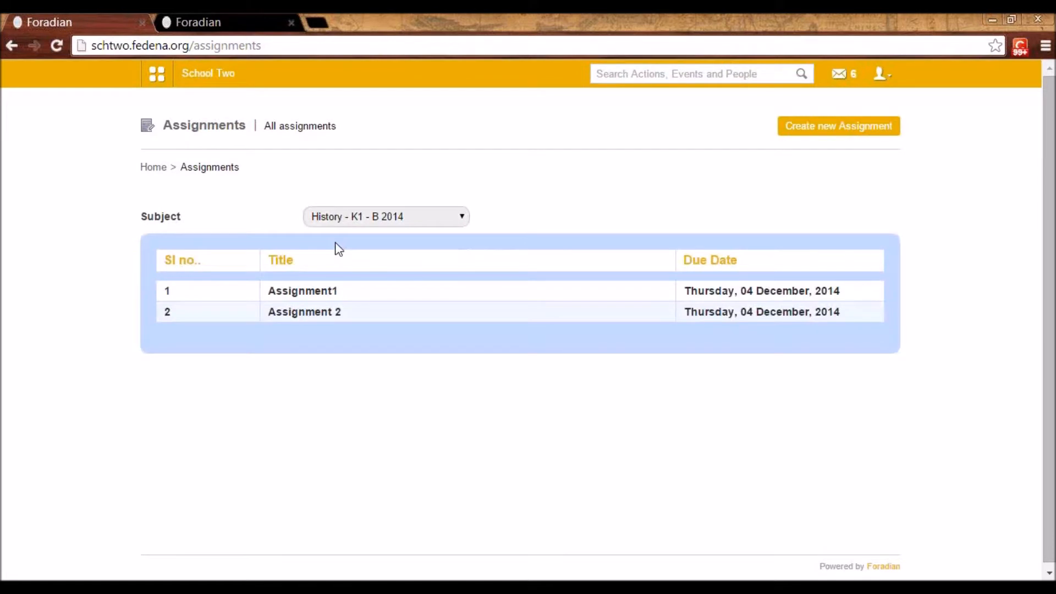
Open the student's submitted answer to "Assignment 2" and accept it
left_click(322, 311)
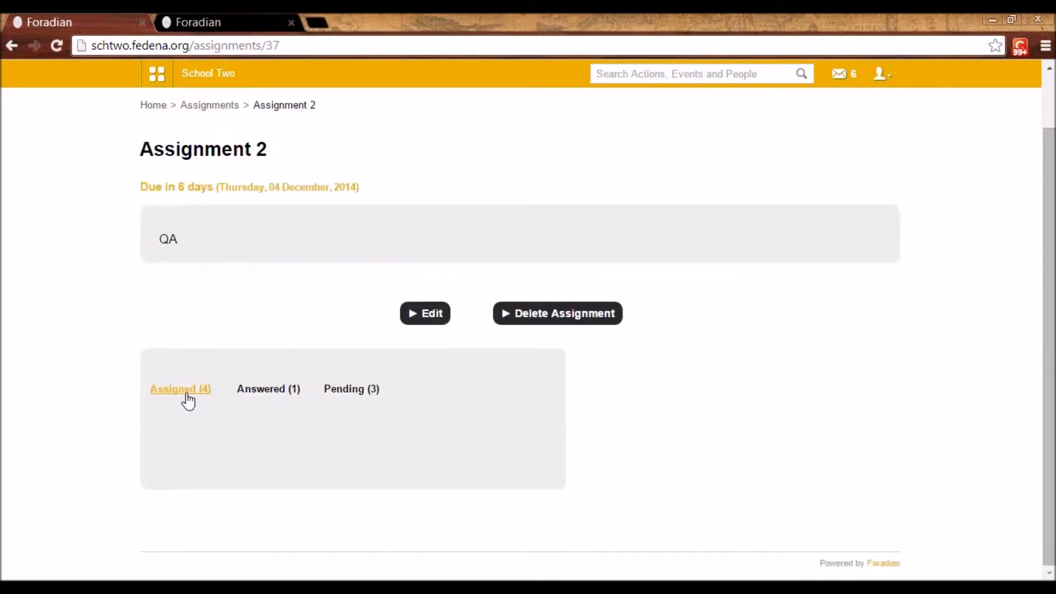
left_click(277, 395)
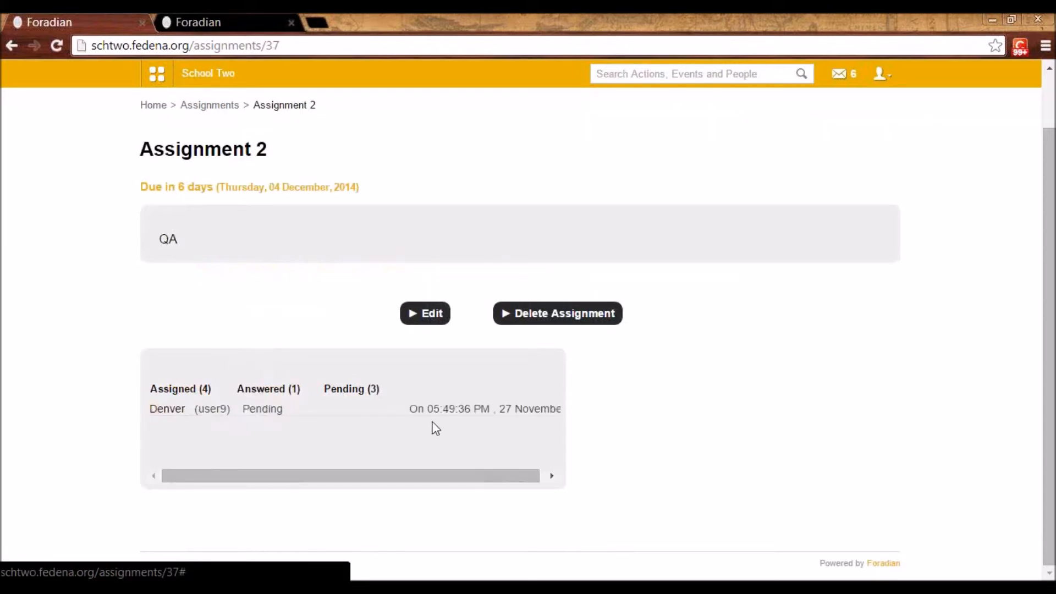
left_click(170, 413)
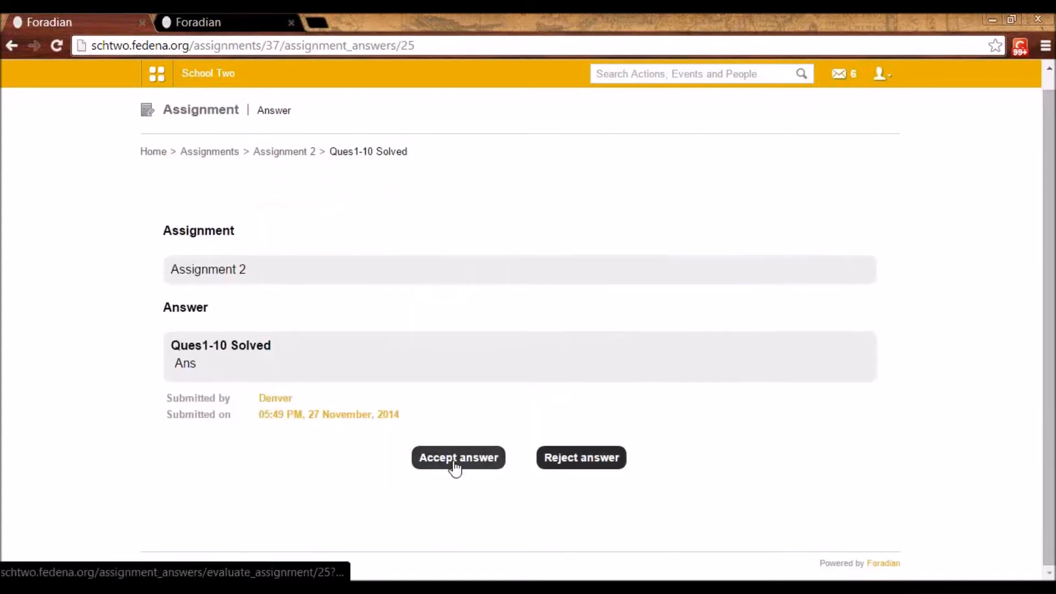
left_click(461, 464)
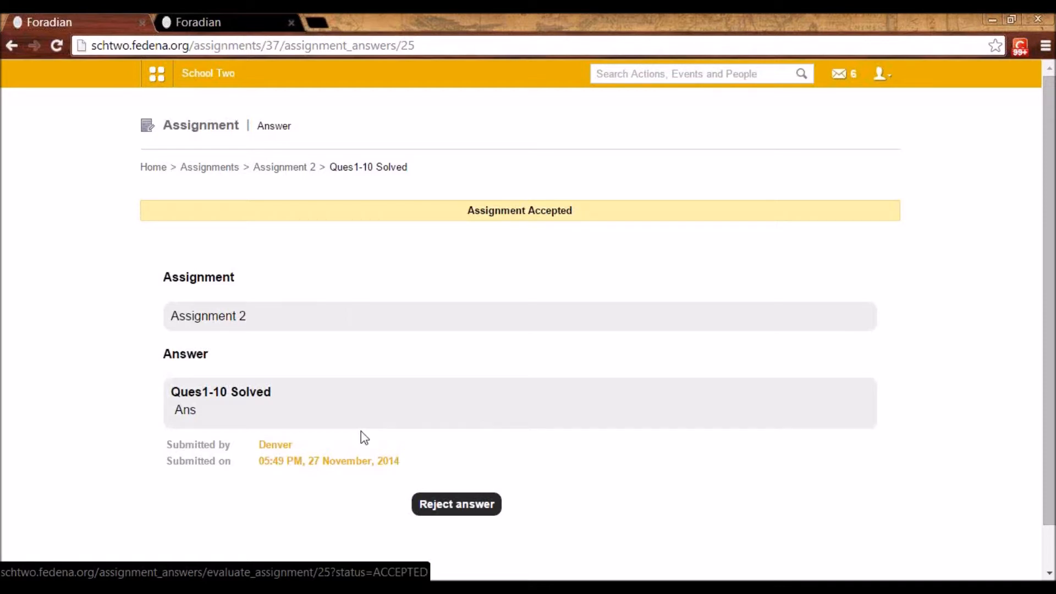
Log out of the employee account and log in with the administrator's username and password
left_click(882, 73)
left_click(846, 137)
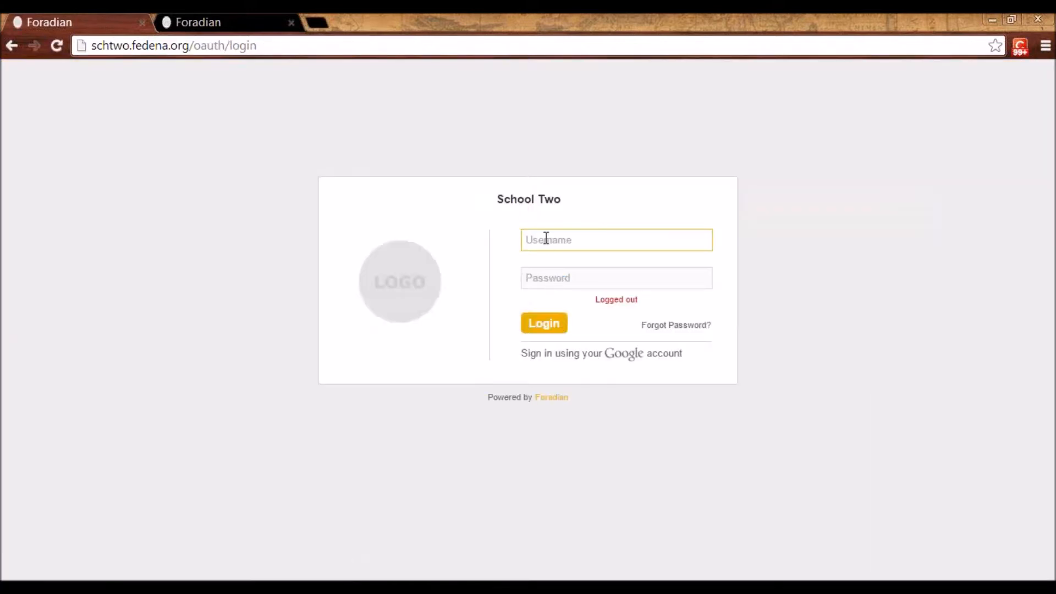
left_click(546, 238)
left_click(545, 262)
left_click(552, 279)
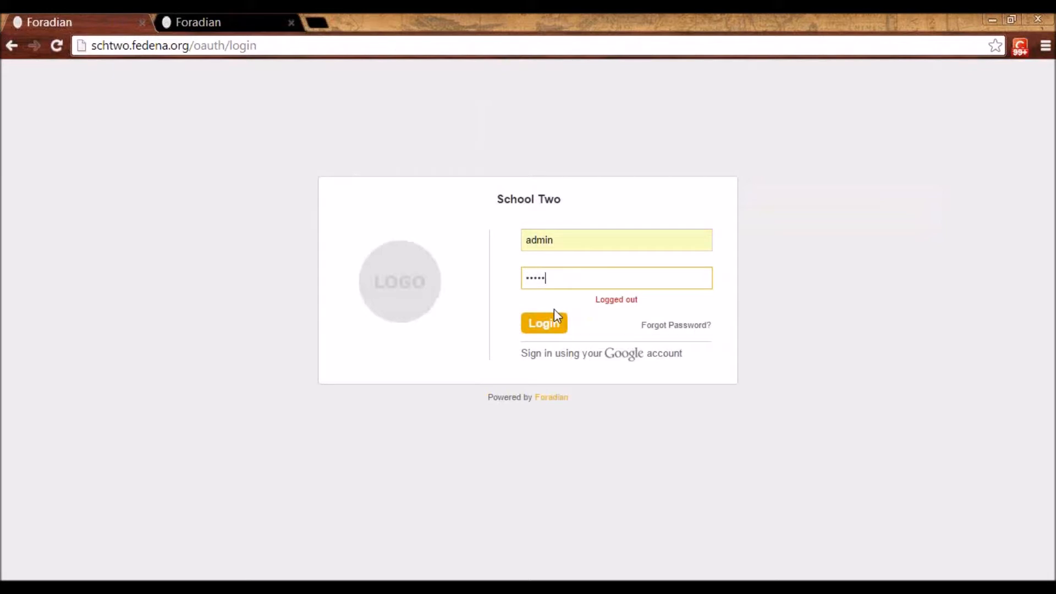
left_click(553, 319)
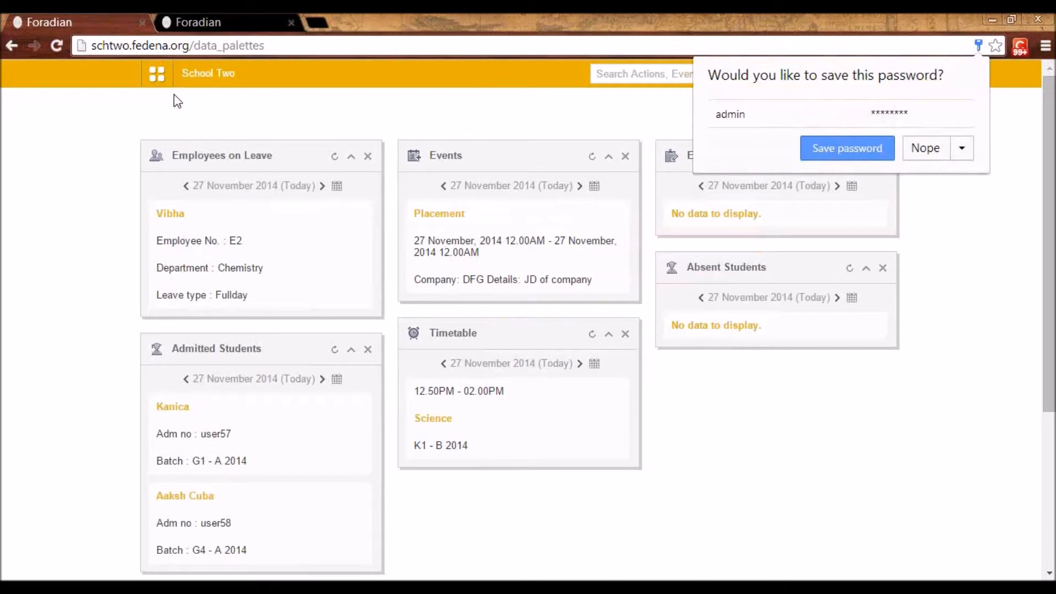
Open the discipline complaint "Misbehave" for editing and review its title, description, trial date and persons involved
left_click(158, 77)
left_click(284, 119)
left_click(737, 160)
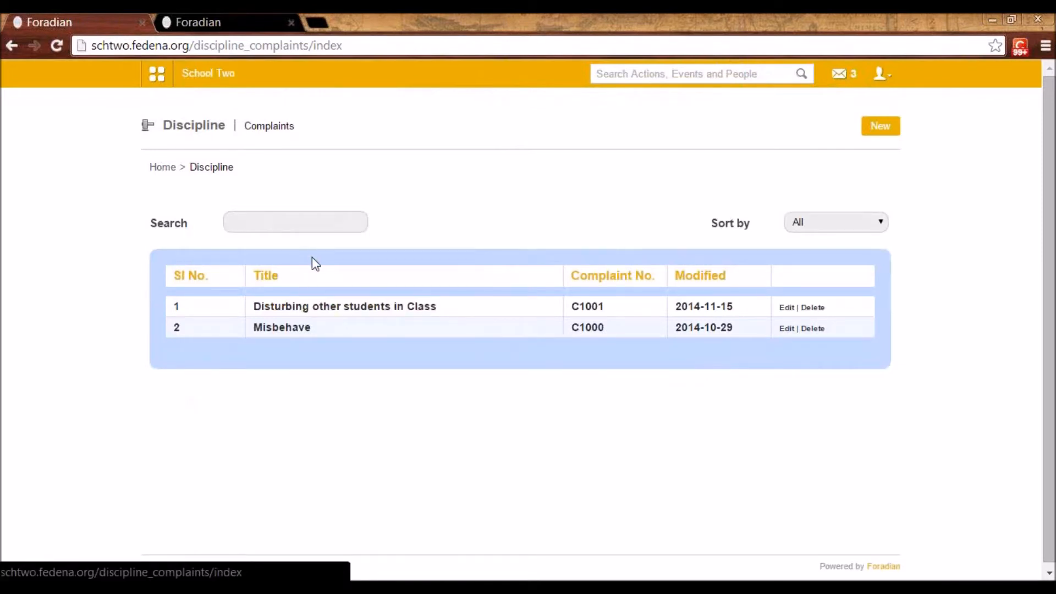
left_click(788, 329)
scroll(589, 281, "down", 2)
scroll(590, 280, "up", 2)
scroll(591, 282, "down", 2)
scroll(593, 282, "up", 1)
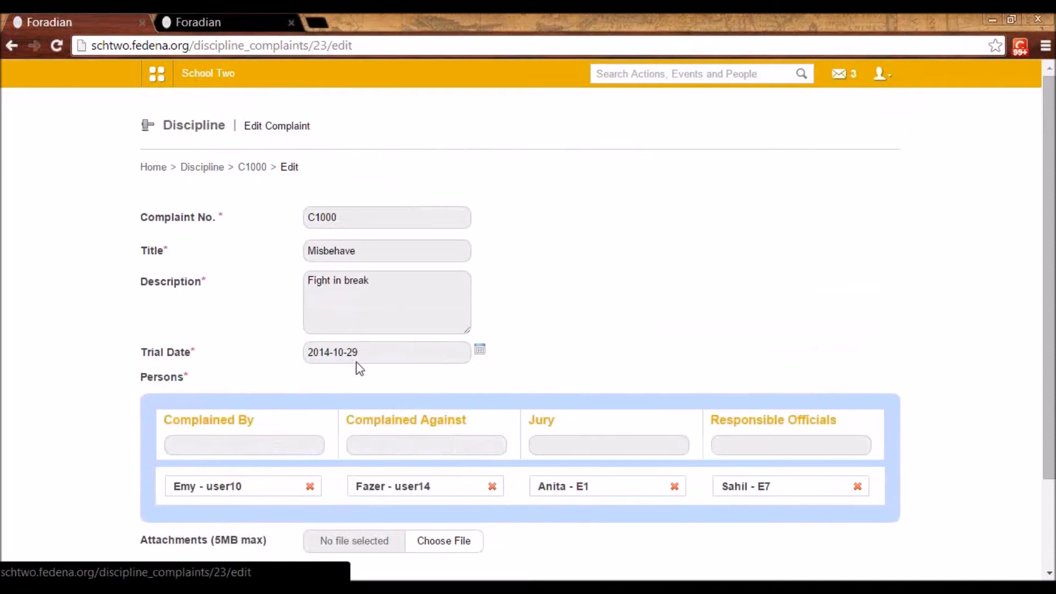
scroll(359, 367, "down", 3)
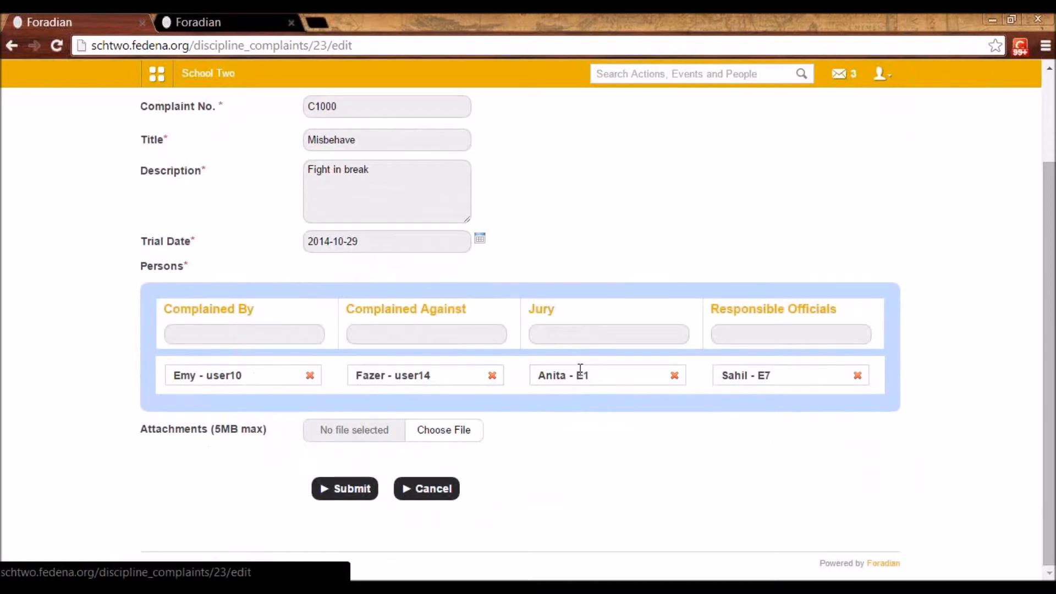
scroll(571, 372, "up", 1)
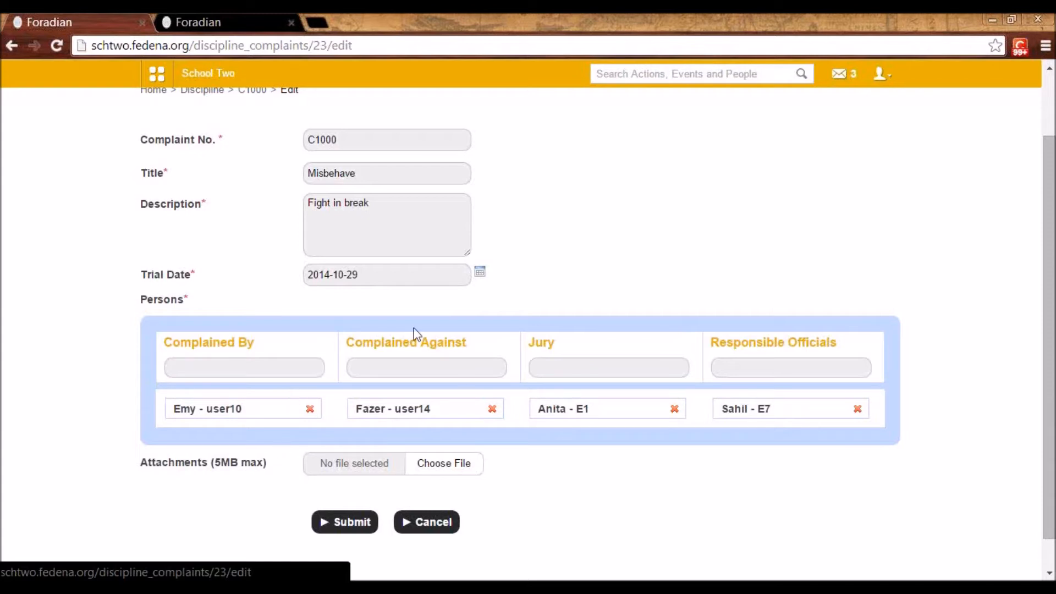
scroll(352, 394, "up", 3)
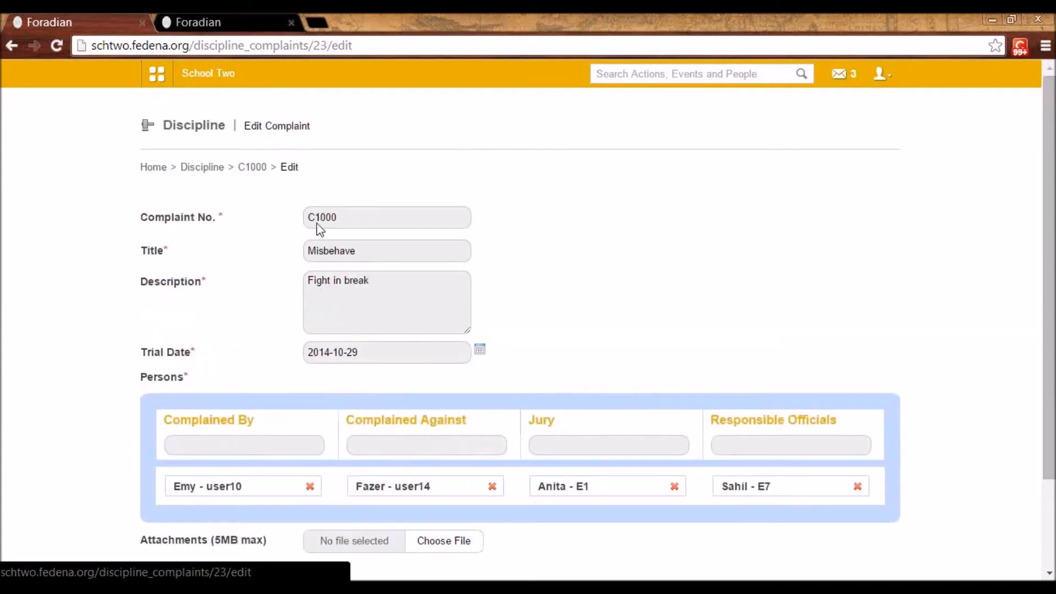
View the comments page of complaint C1000 and examine its status, persons involved and posted comments
left_click(252, 168)
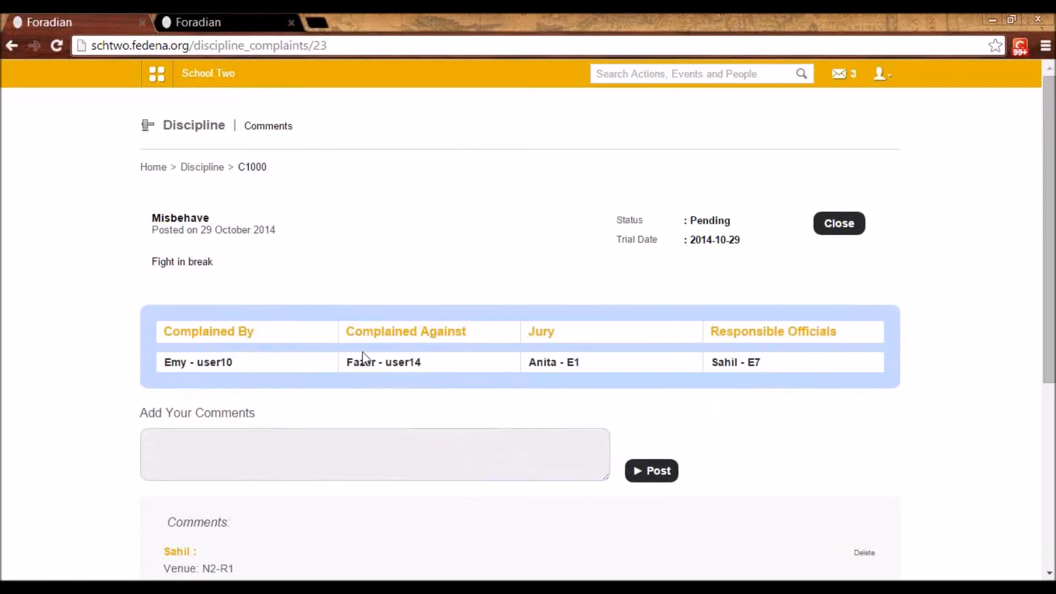
scroll(328, 372, "down", 3)
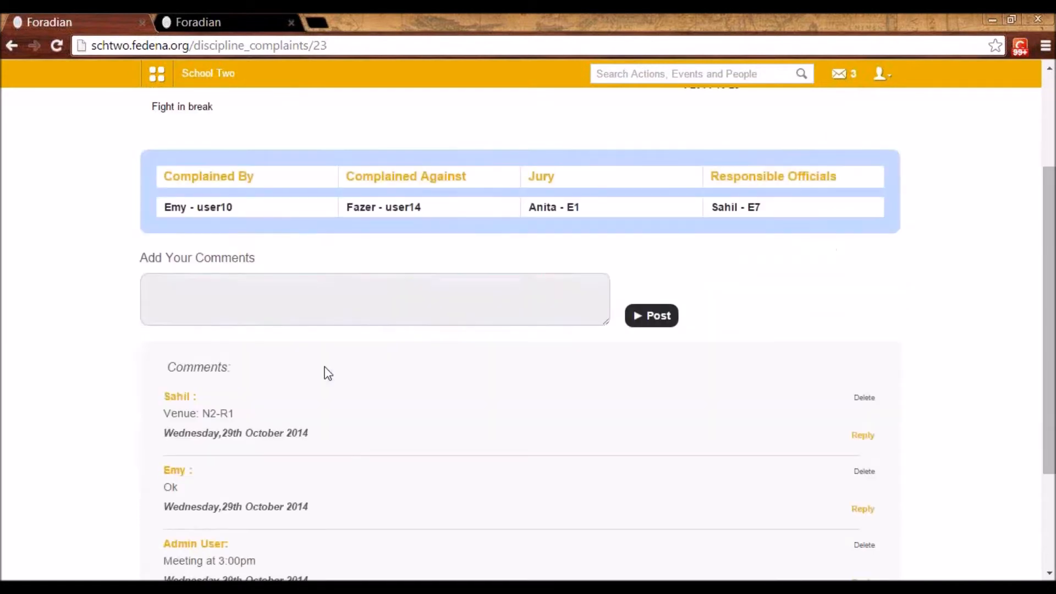
scroll(324, 462, "down", 3)
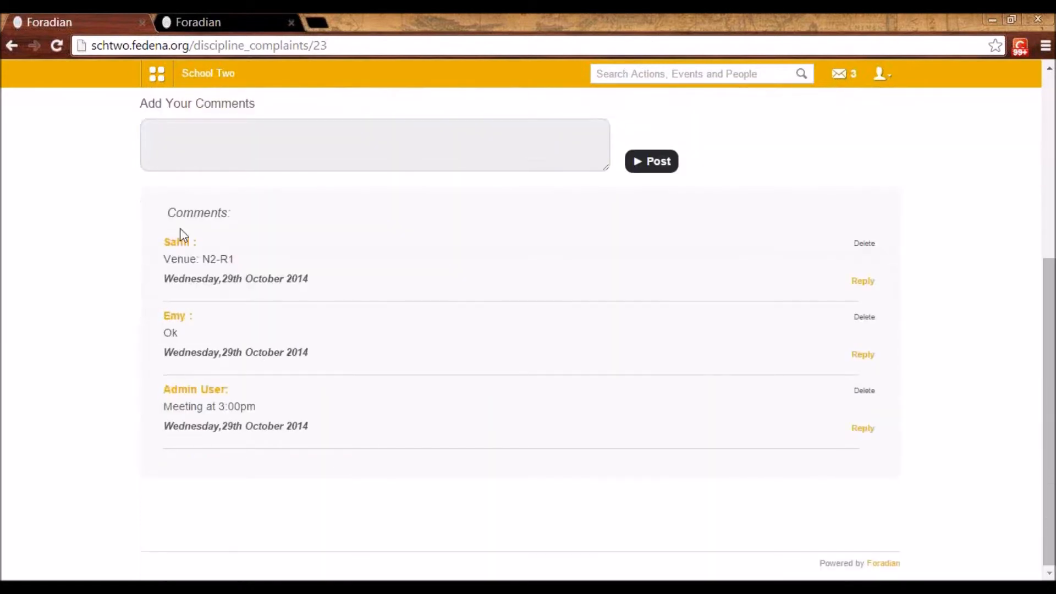
scroll(190, 242, "up", 1)
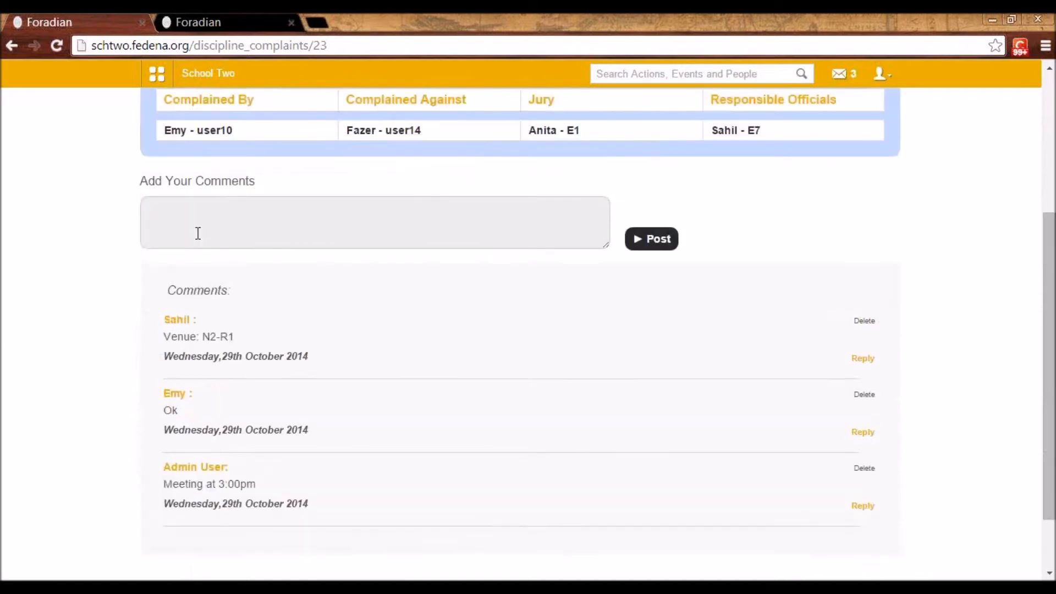
left_click(200, 226)
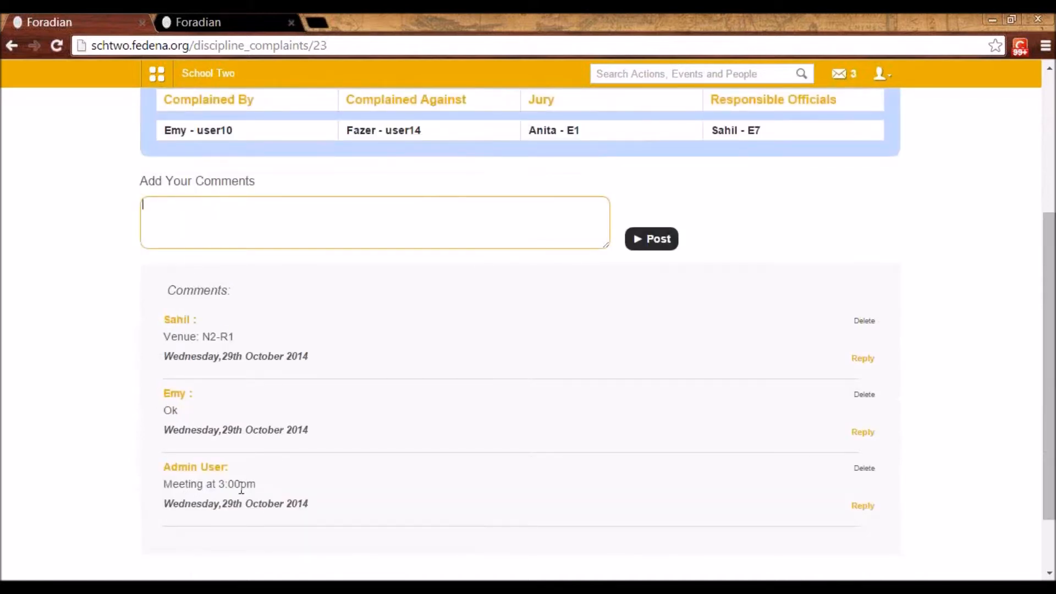
scroll(290, 321, "up", 3)
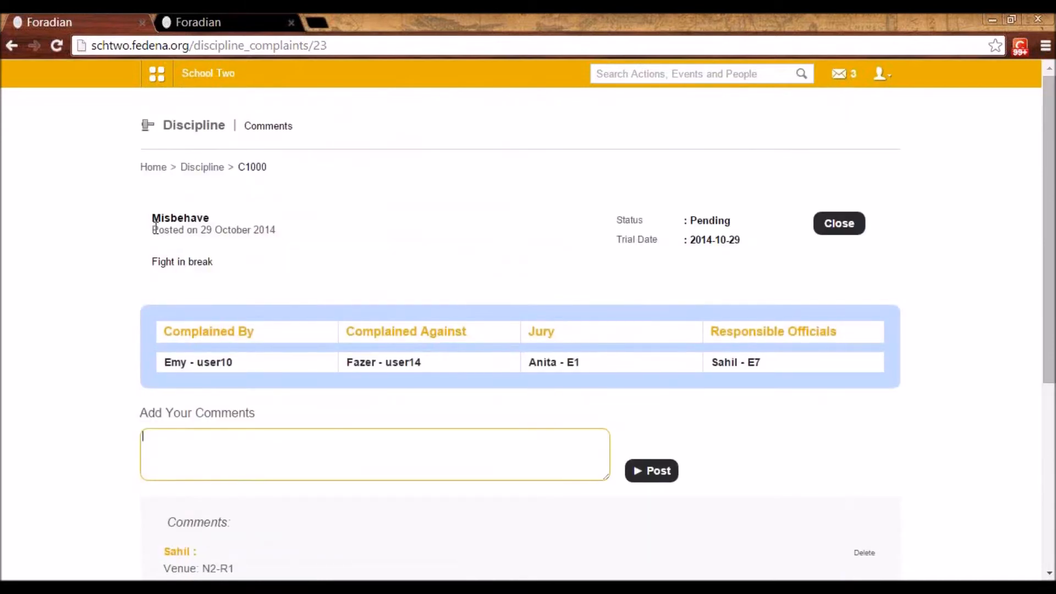
scroll(245, 394, "down", 1)
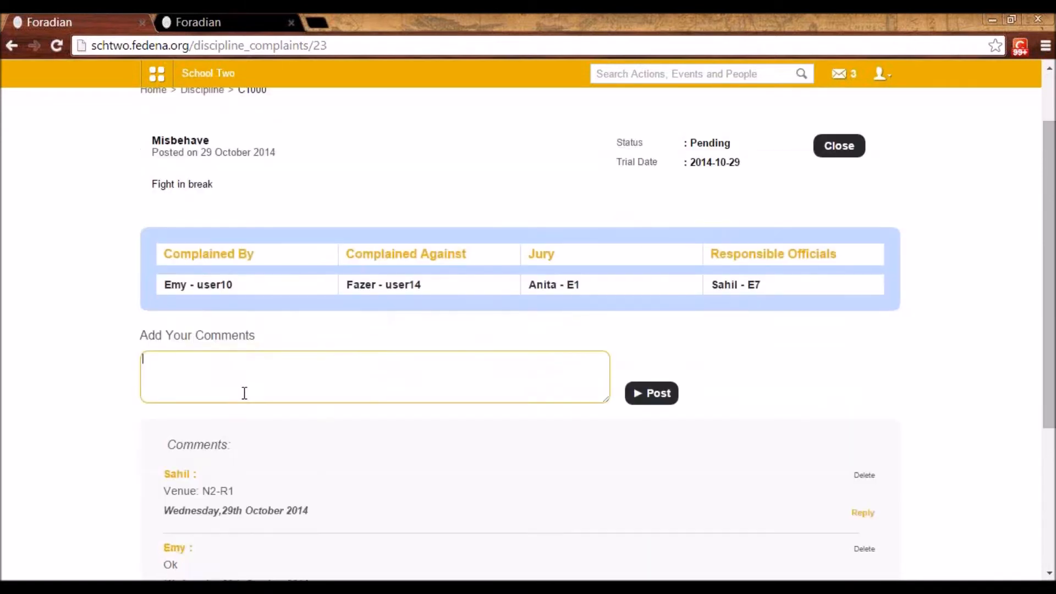
scroll(537, 443, "up", 1)
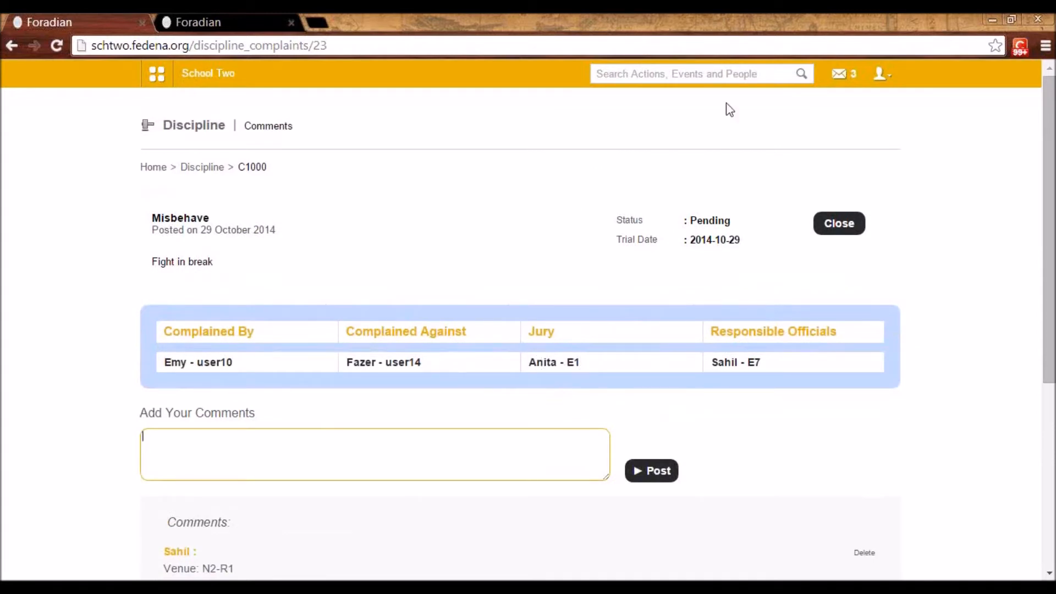
left_click(886, 81)
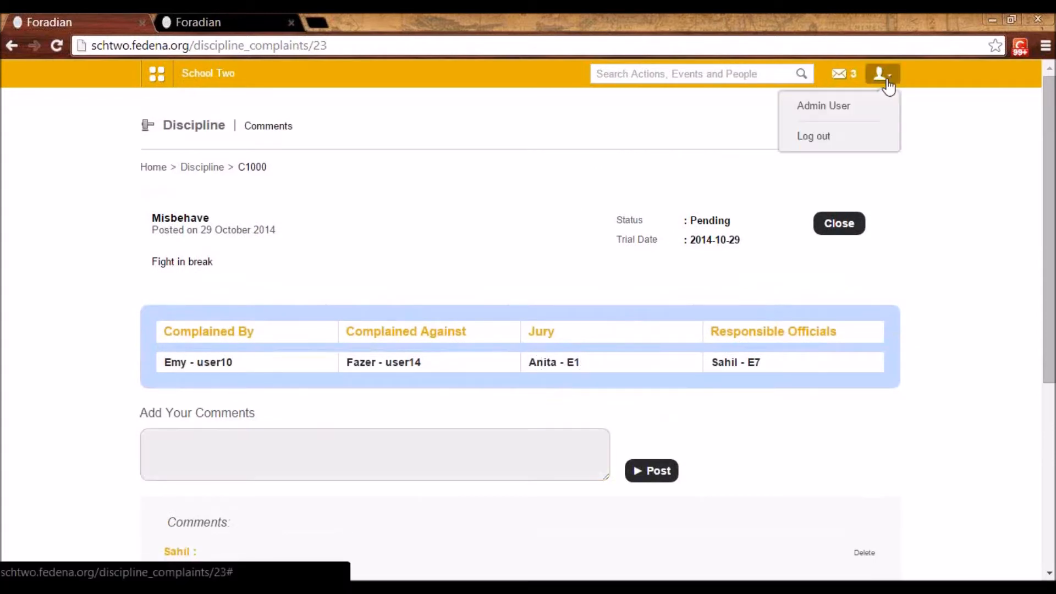
left_click(708, 174)
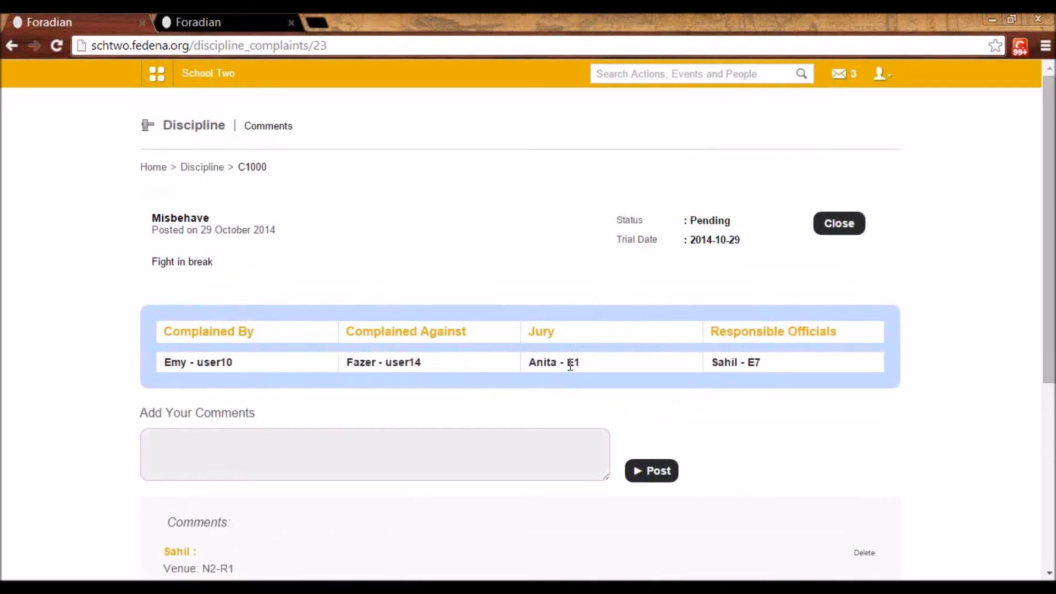
Start closing complaint C1000 and select the accused student as convicted in the decision form
left_click(837, 225)
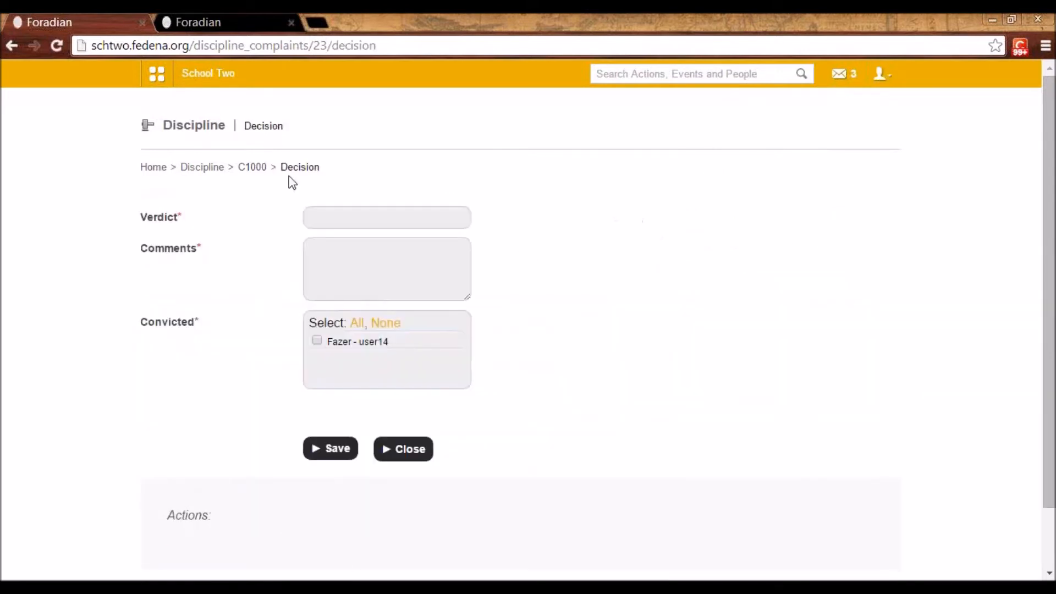
left_click(328, 218)
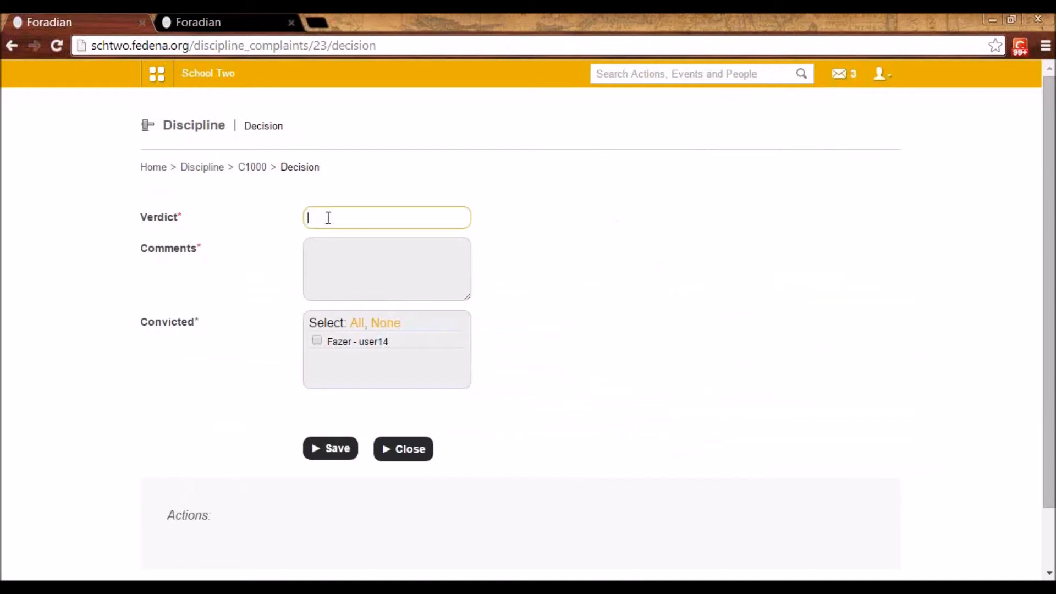
left_click(325, 256)
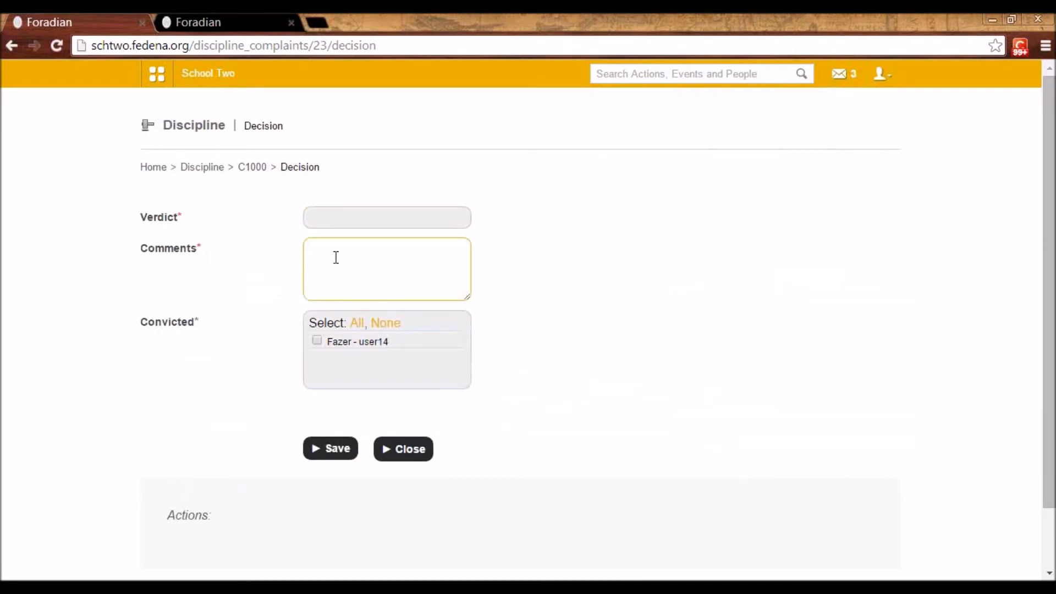
left_click(316, 345)
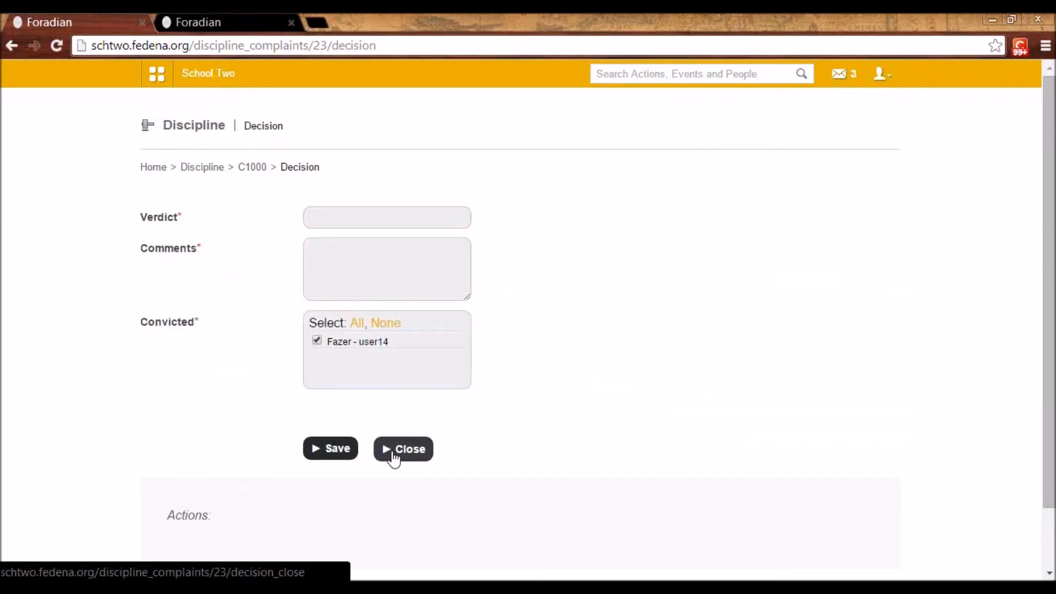
Open the Computer lab category in Data Management and review its entries' employee ids and computer names
left_click(154, 81)
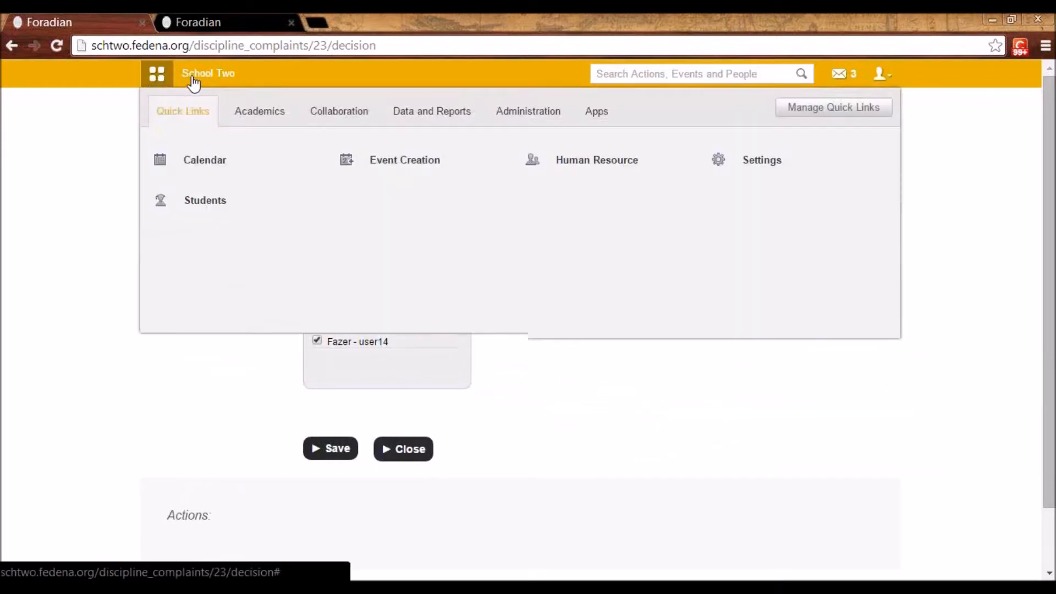
left_click(413, 113)
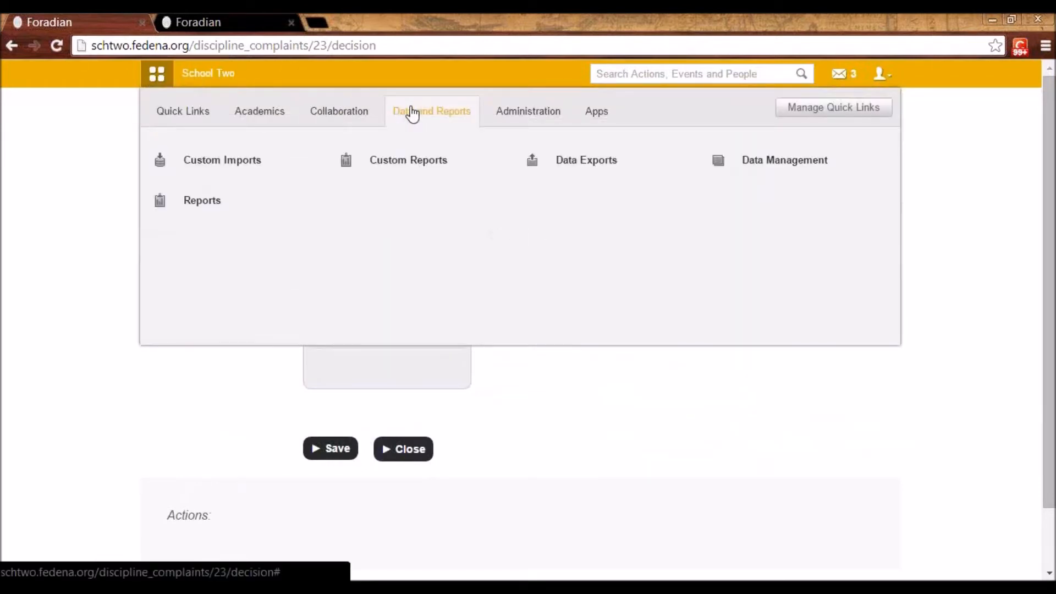
left_click(781, 176)
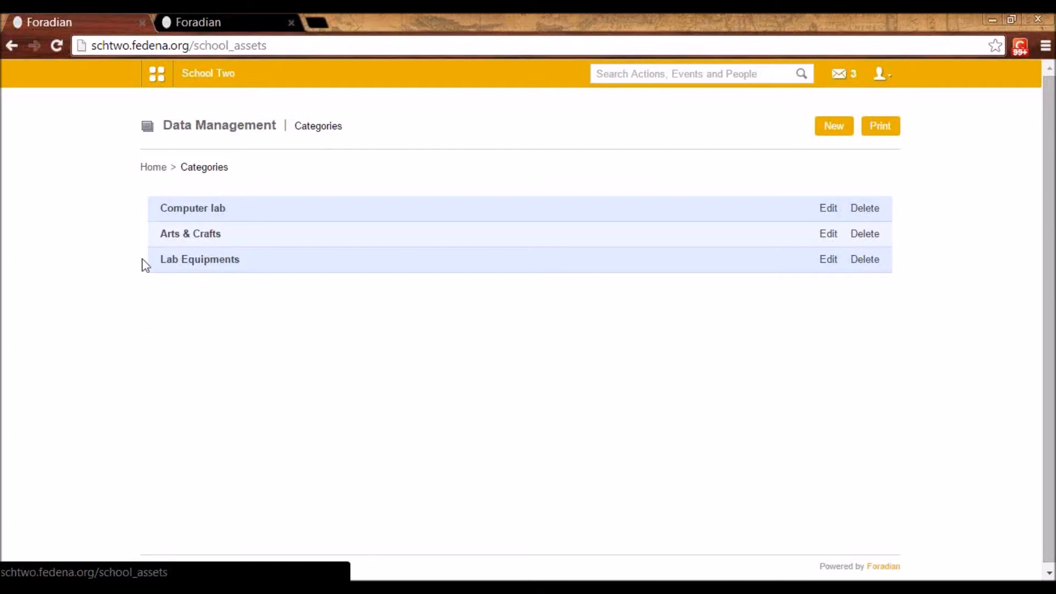
left_click(211, 214)
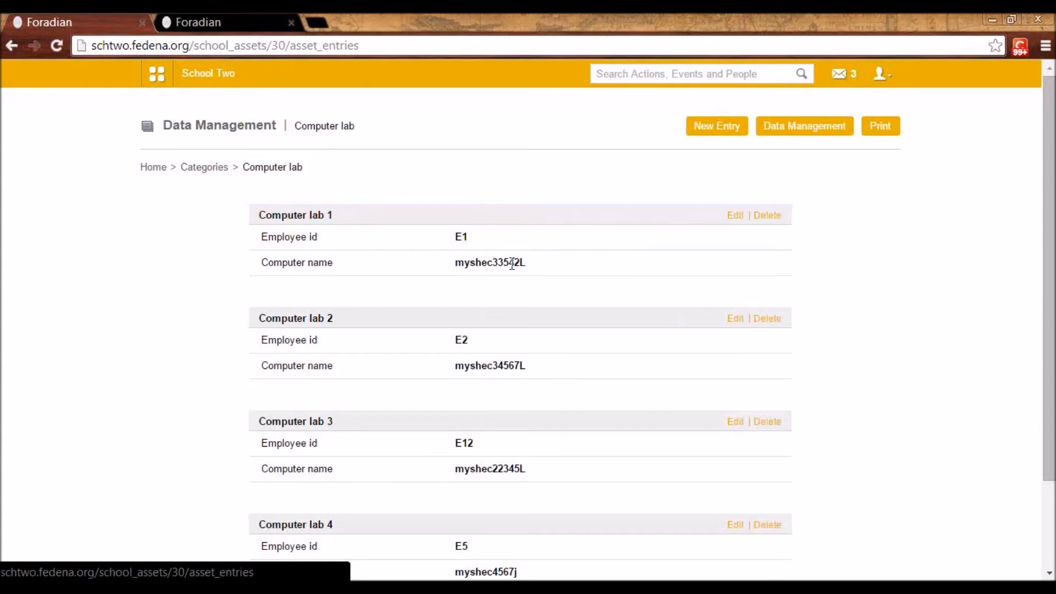
scroll(448, 493, "down", 2)
scroll(446, 501, "up", 2)
scroll(404, 410, "down", 2)
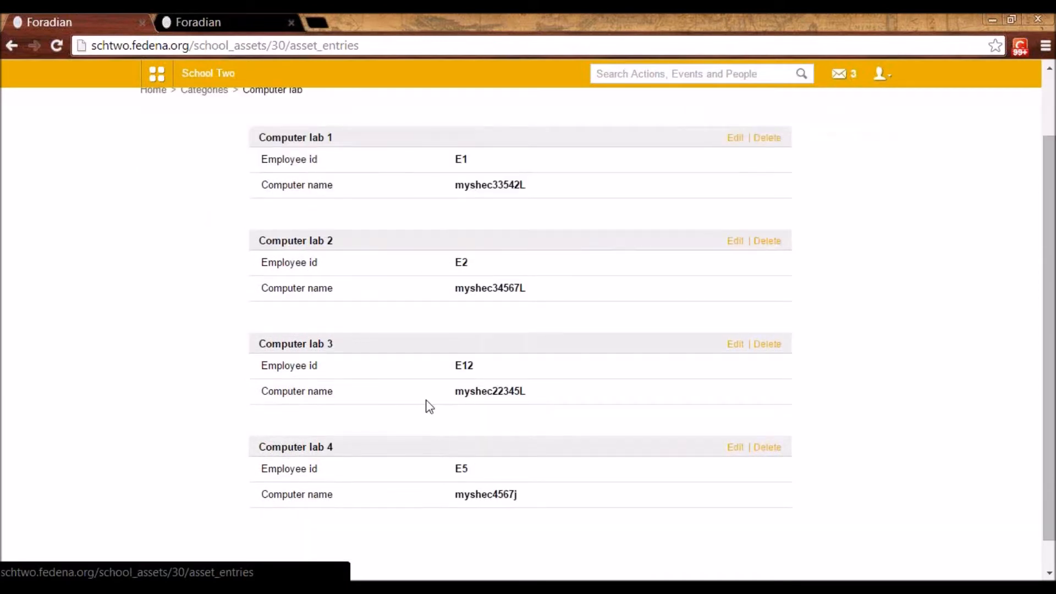
scroll(426, 405, "up", 2)
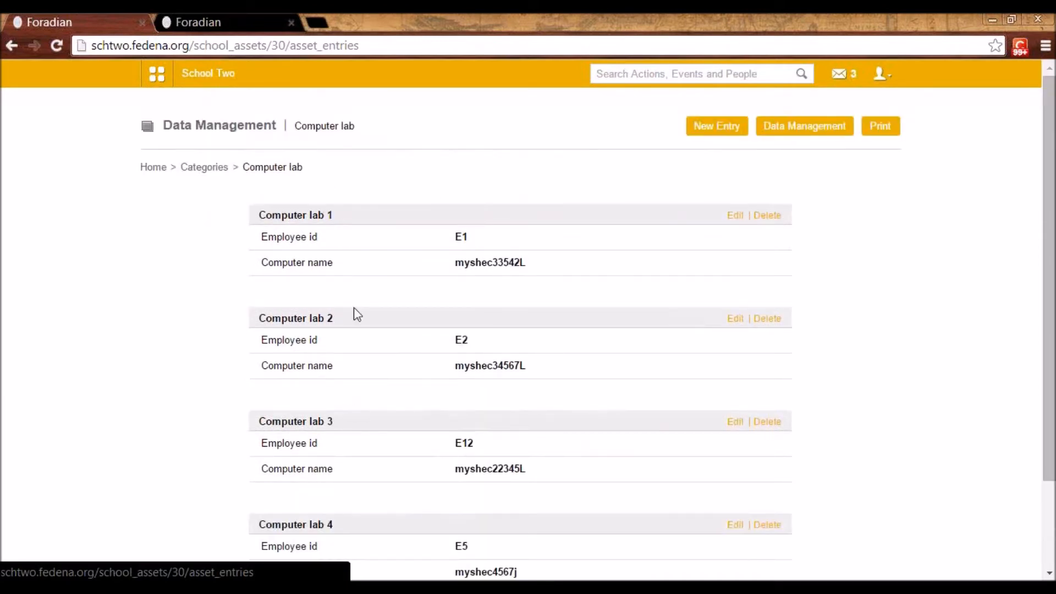
View the form for creating a data category, examine its name and field name inputs, and return to the categories list
left_click(214, 173)
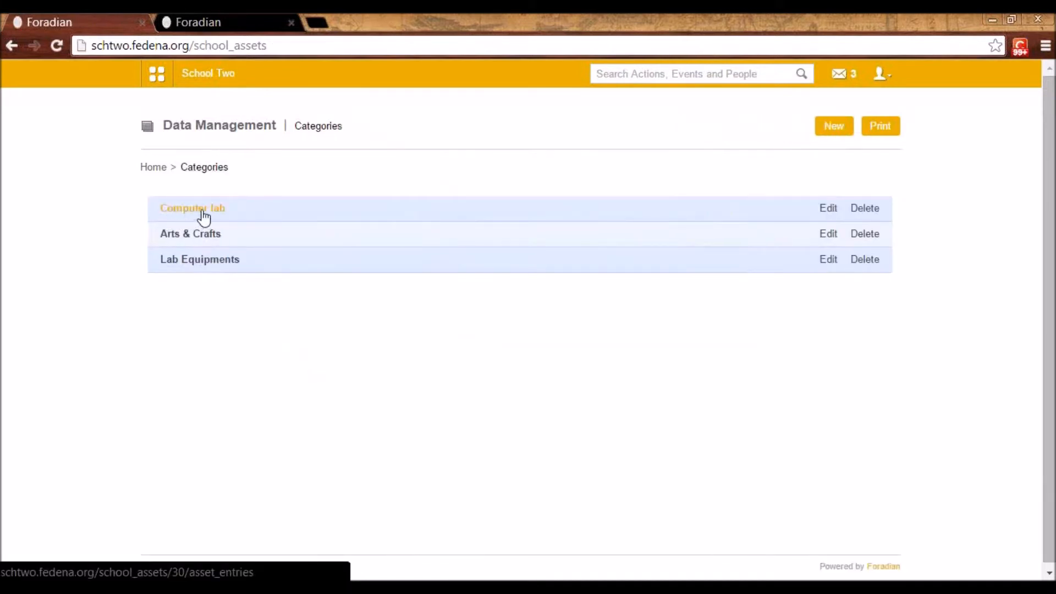
left_click(836, 131)
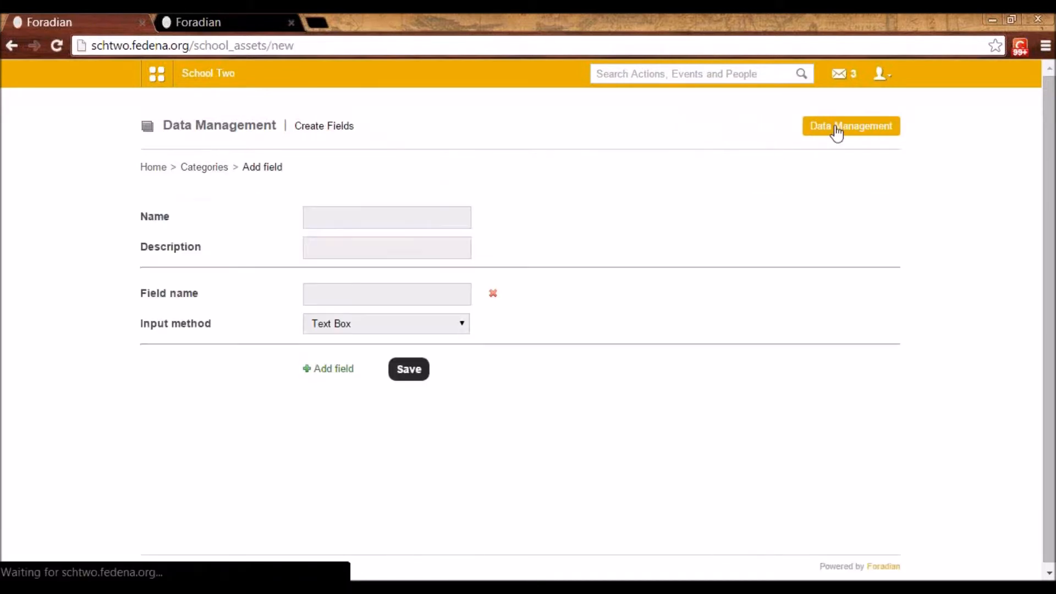
left_click(332, 220)
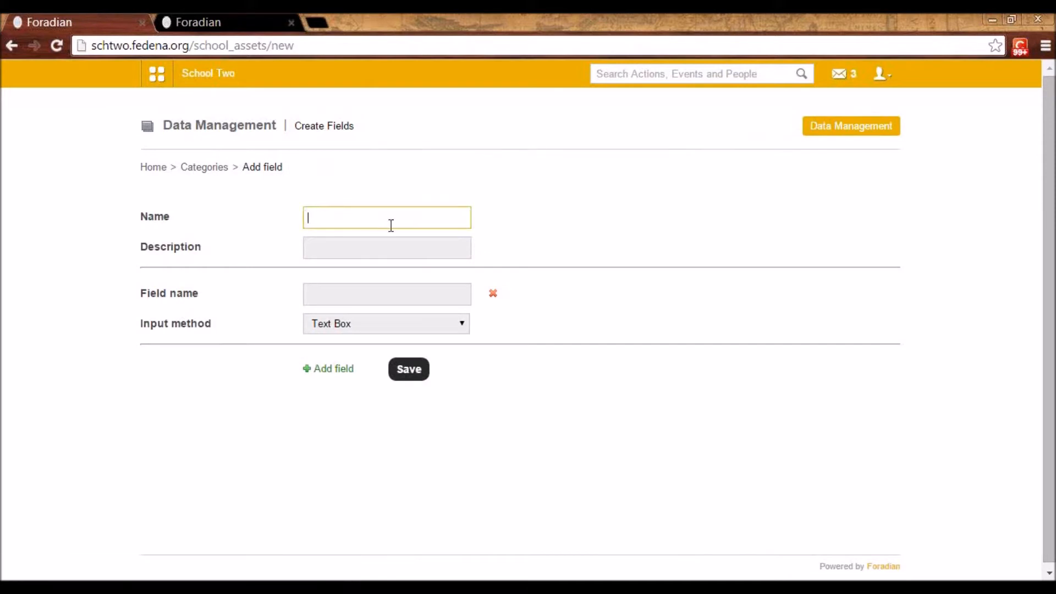
left_click(341, 295)
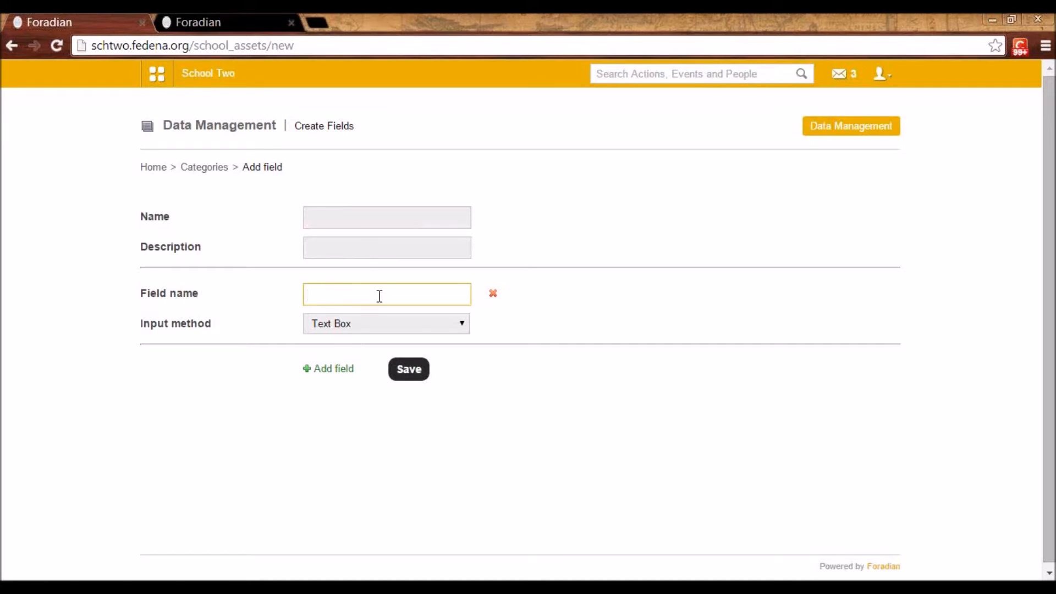
left_click(207, 170)
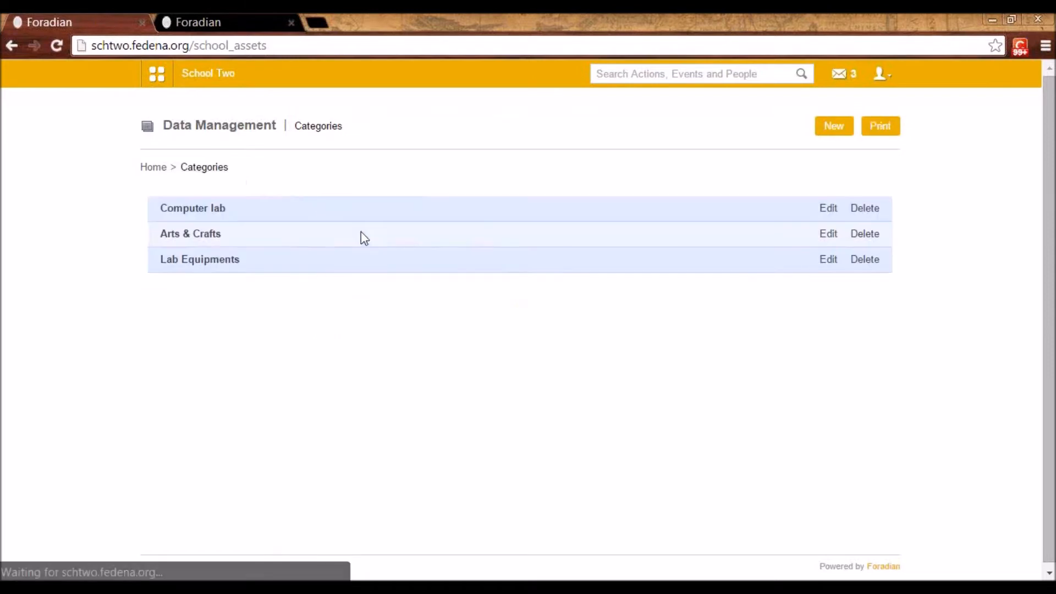
View the new entry form of the Computer lab category, and return to its list of entries
left_click(215, 211)
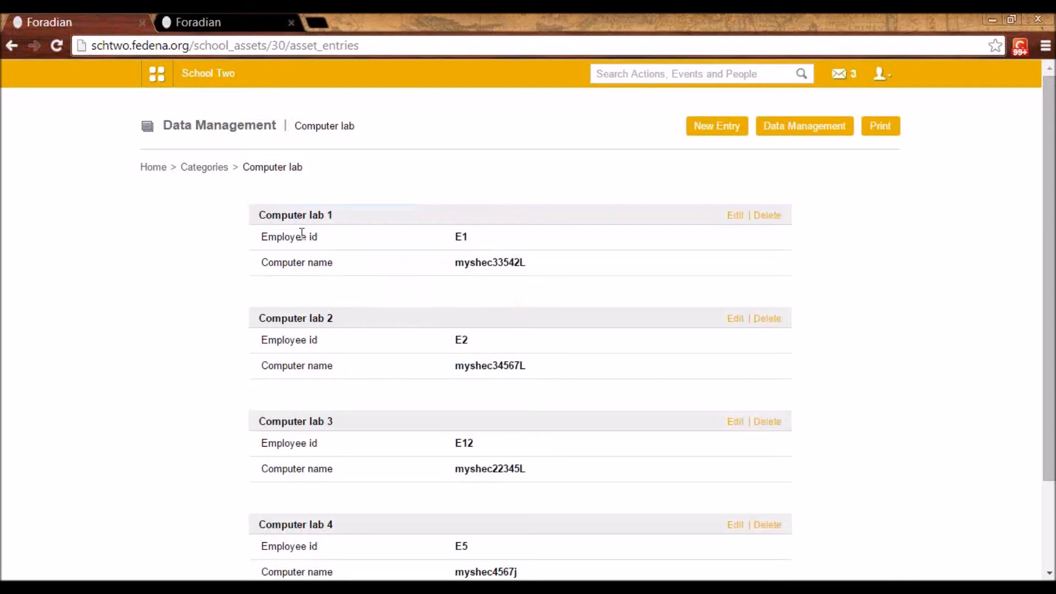
left_click(724, 132)
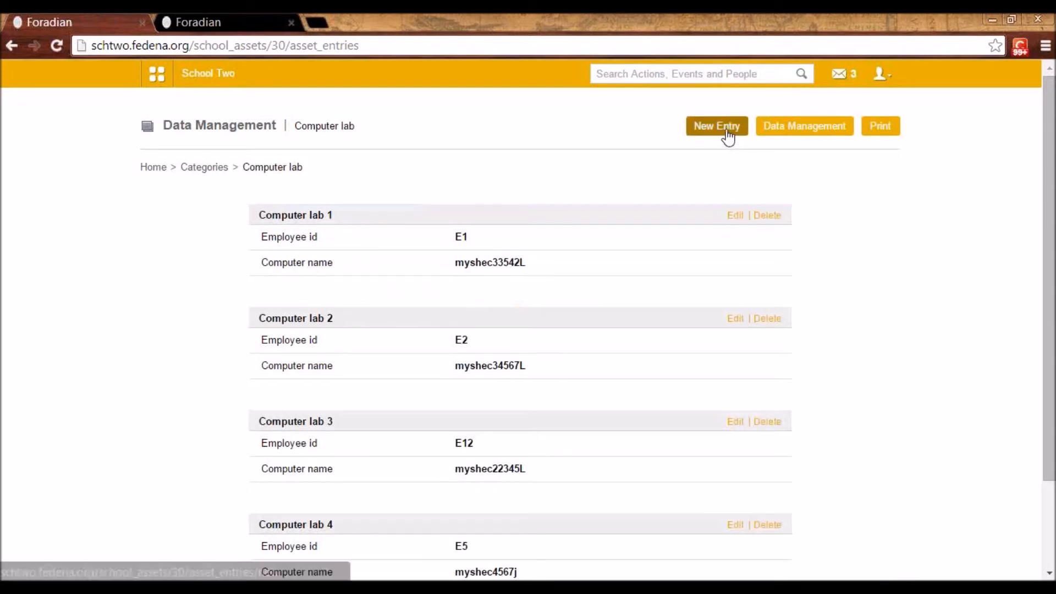
left_click(384, 226)
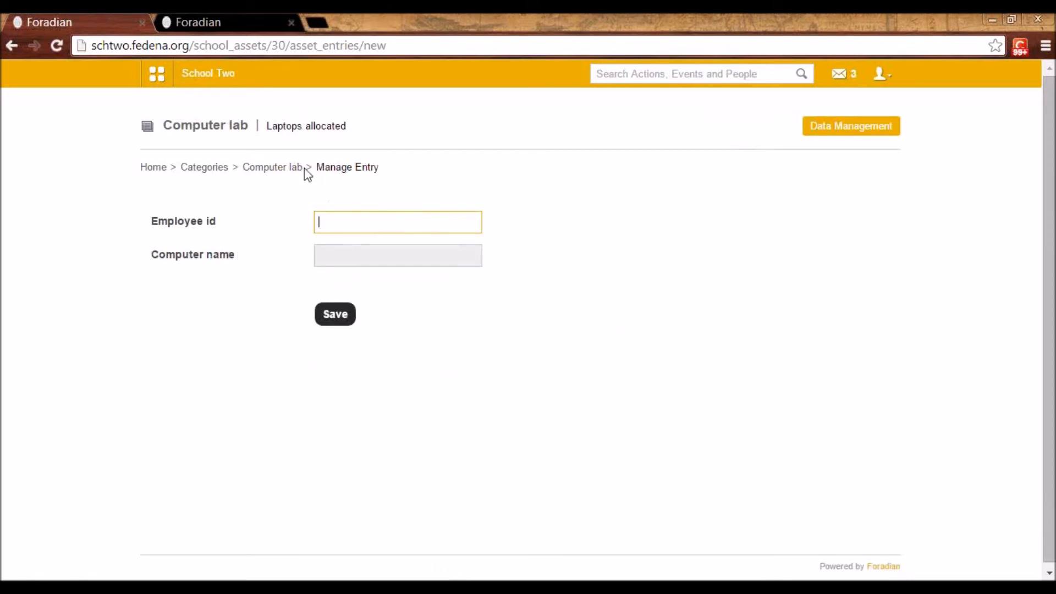
left_click(283, 167)
scroll(471, 420, "down", 2)
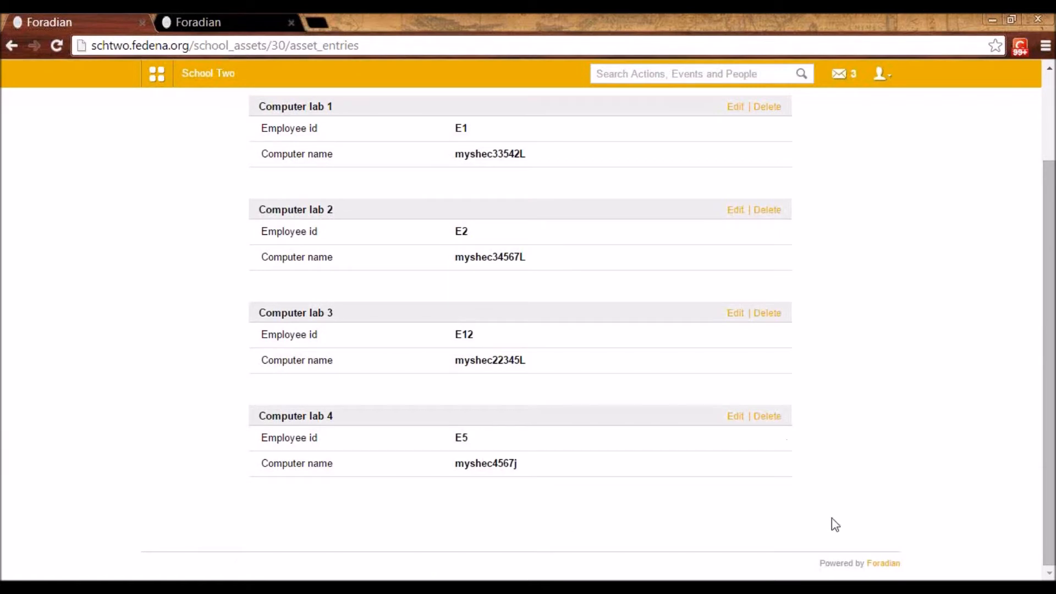
scroll(733, 491, "up", 2)
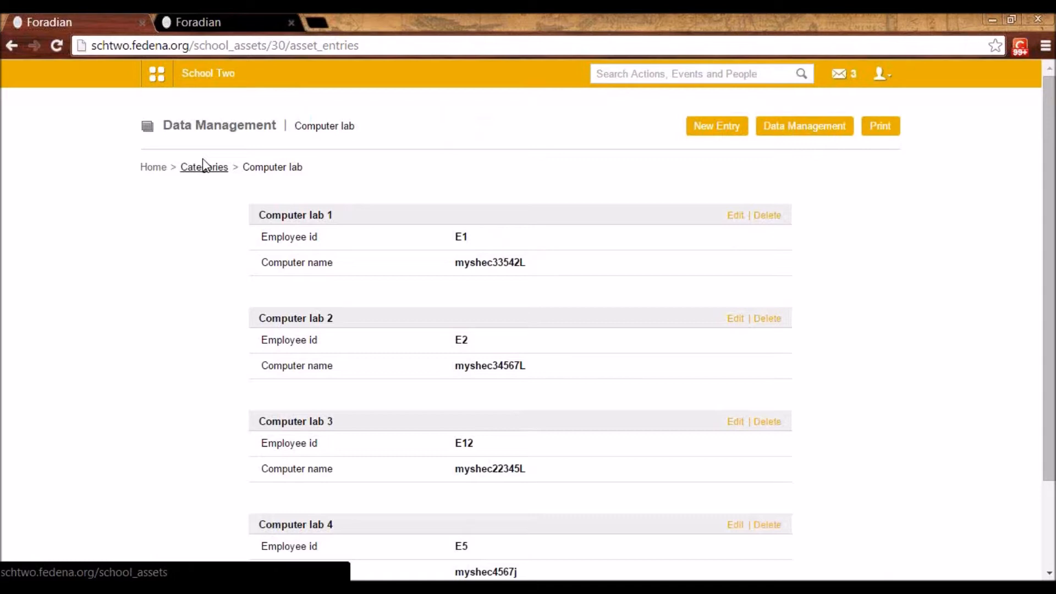
Go to the Finance module's fees section, review its options and open Instant Fees
left_click(158, 83)
left_click(553, 125)
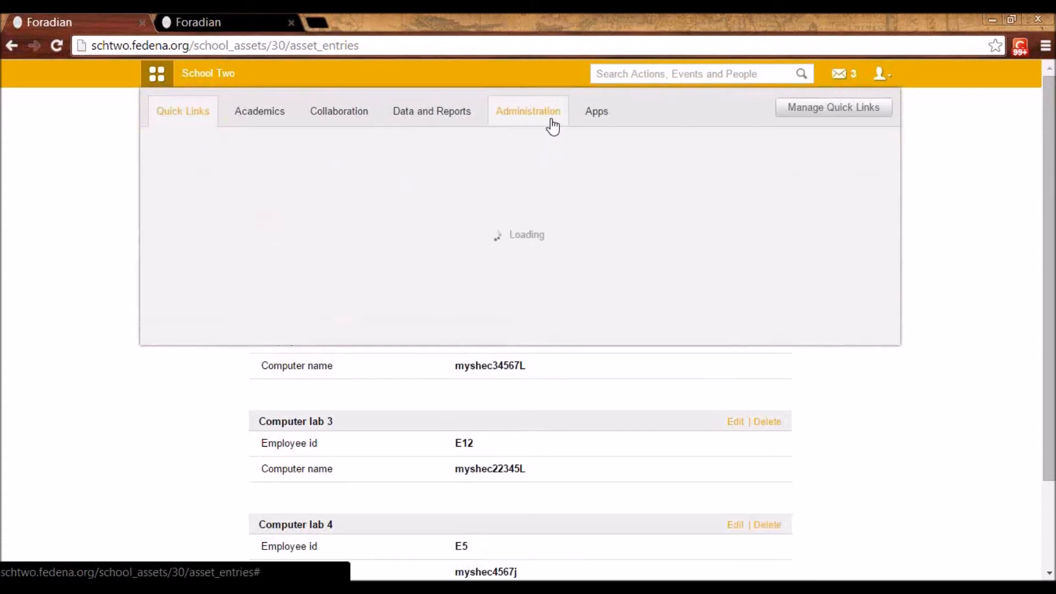
left_click(202, 172)
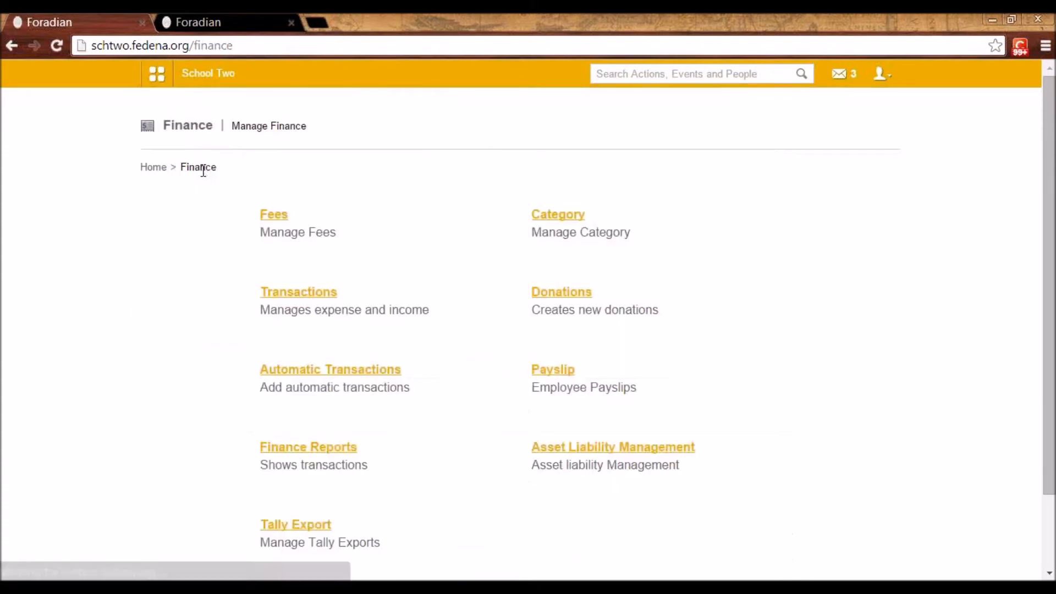
left_click(272, 219)
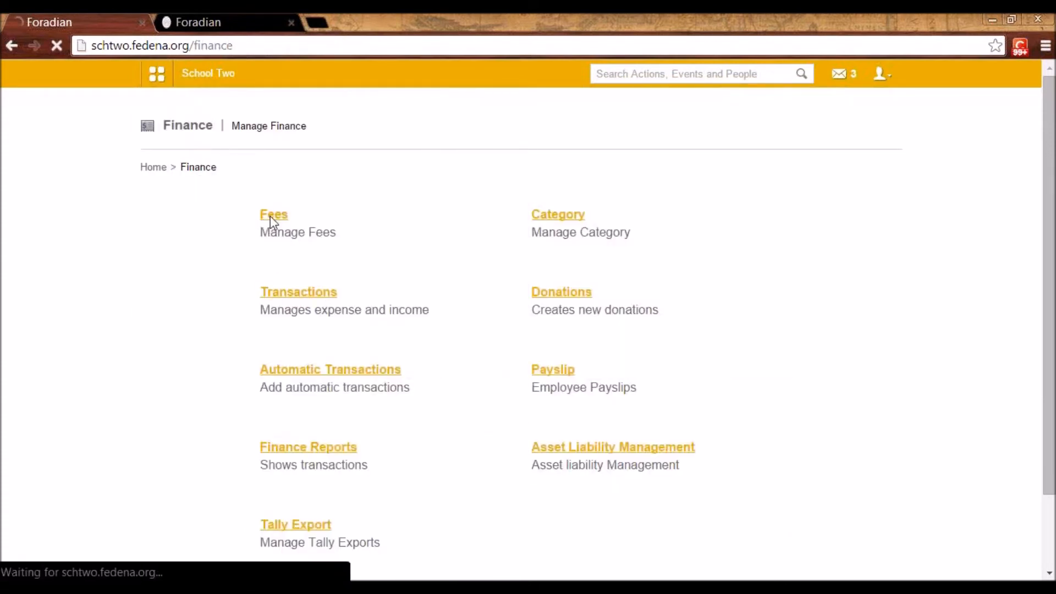
scroll(715, 385, "down", 3)
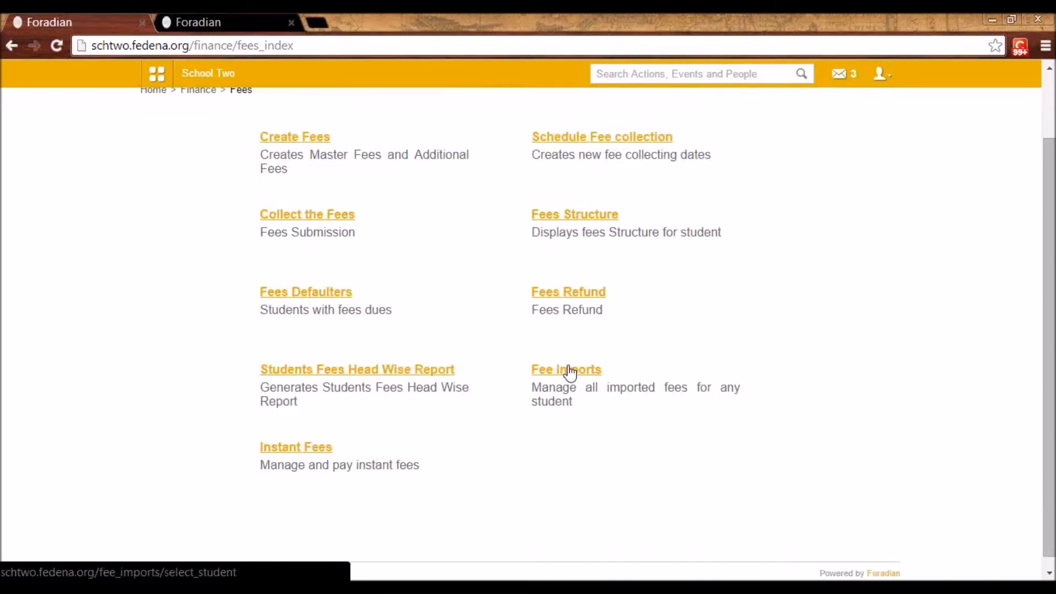
left_click(301, 449)
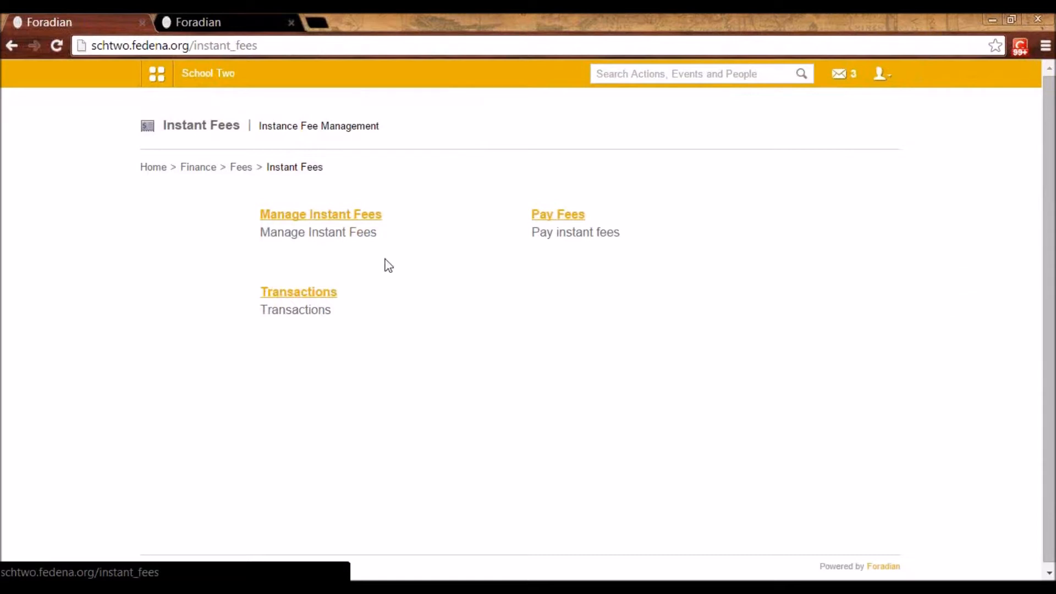
Review the instant fee categories and view the form for creating a category, closing it without saving
left_click(334, 216)
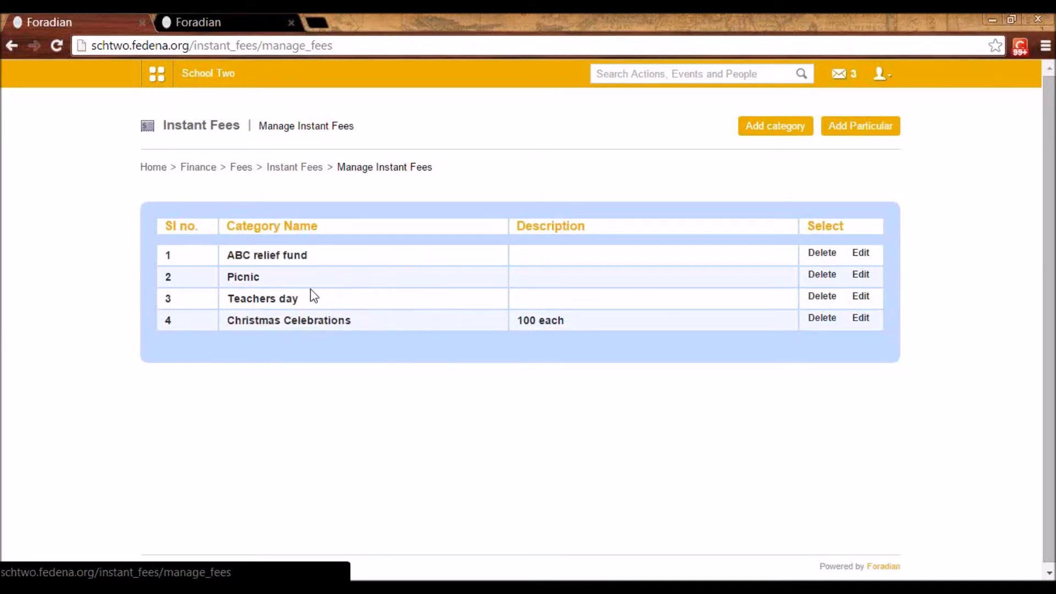
left_click(784, 132)
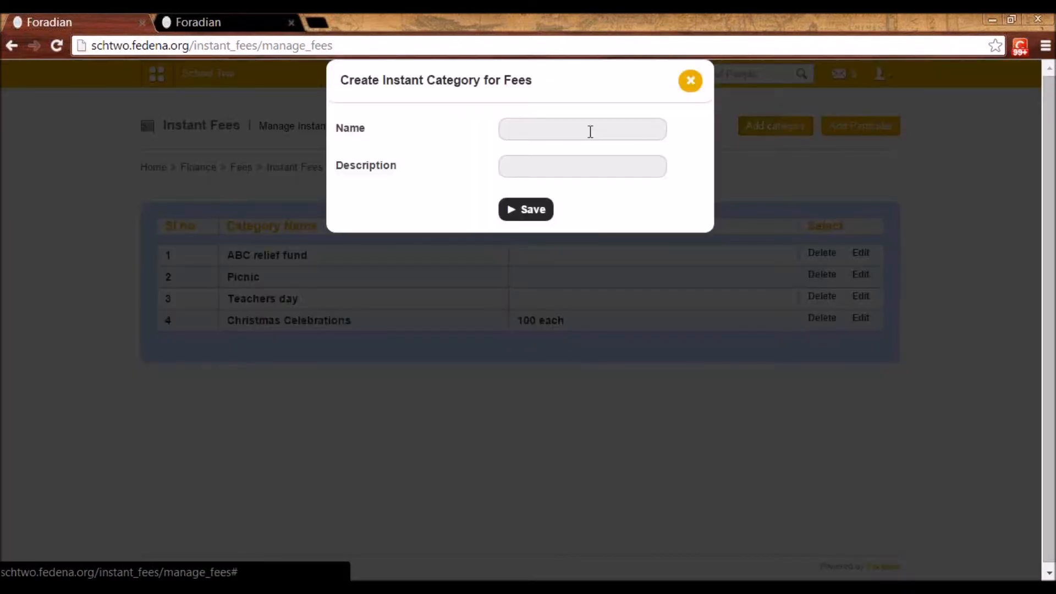
left_click(560, 119)
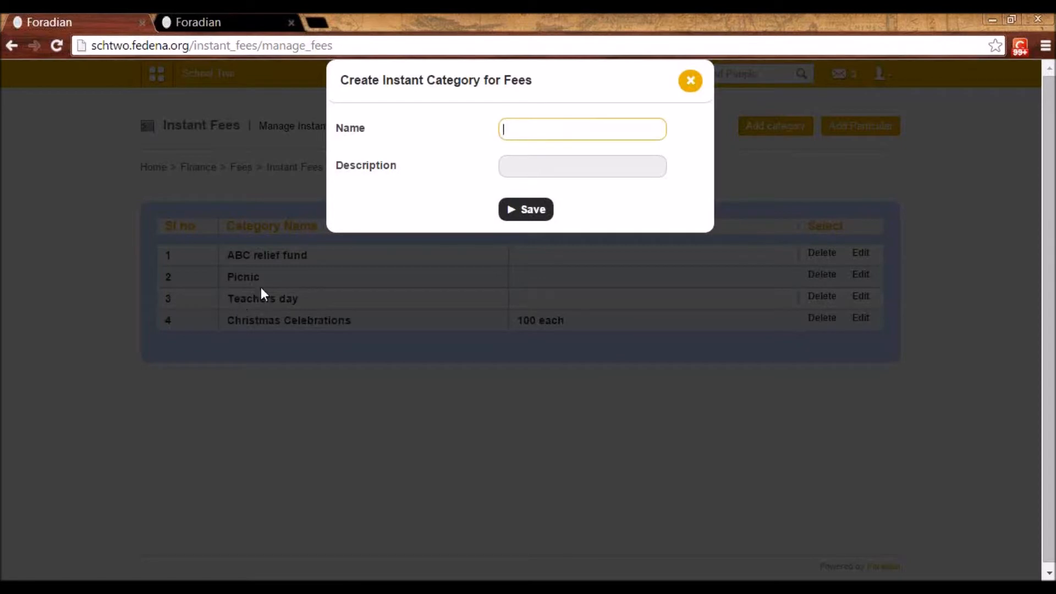
left_click(702, 80)
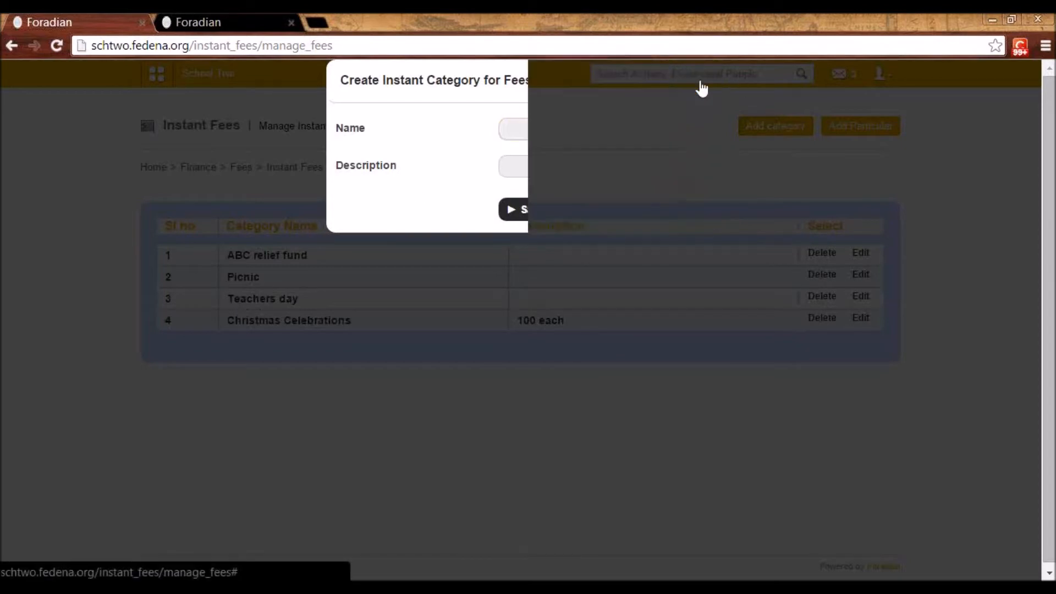
Review the Picnic category's particulars and view the form for adding a particular, closing it without saving
left_click(253, 283)
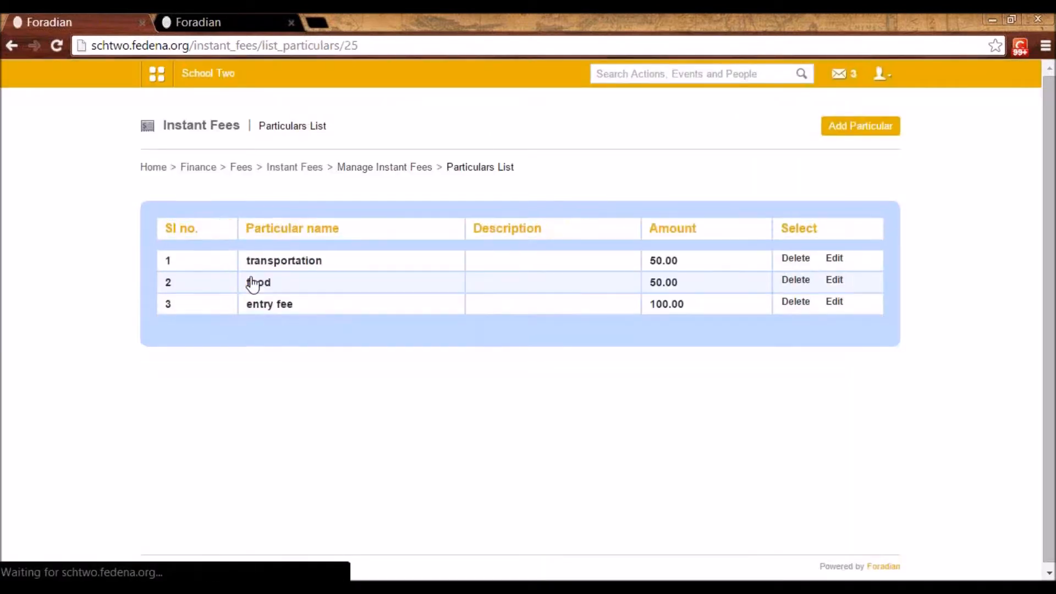
left_click(874, 134)
left_click(529, 123)
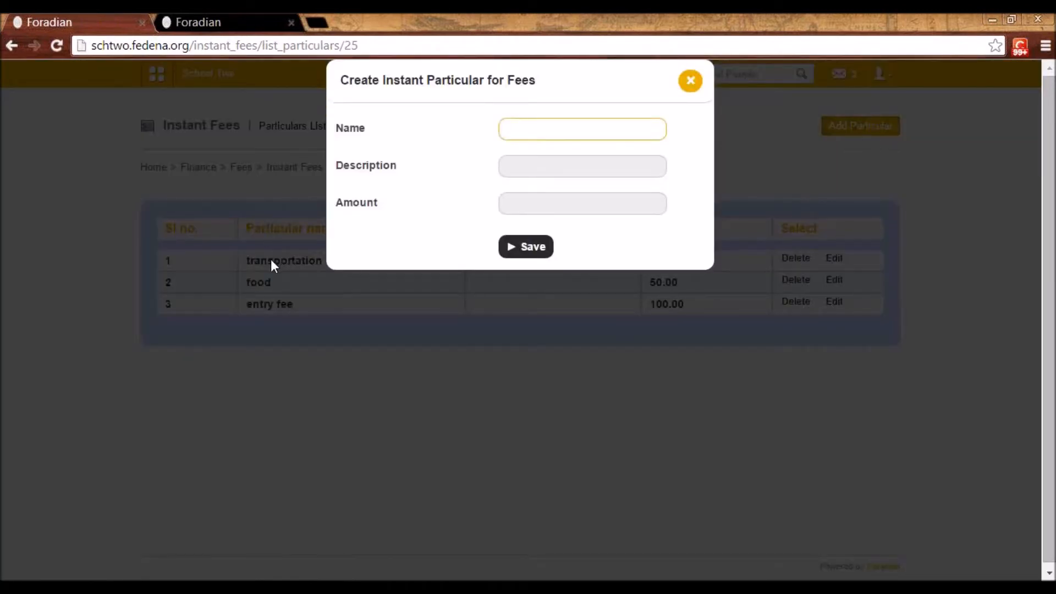
left_click(542, 205)
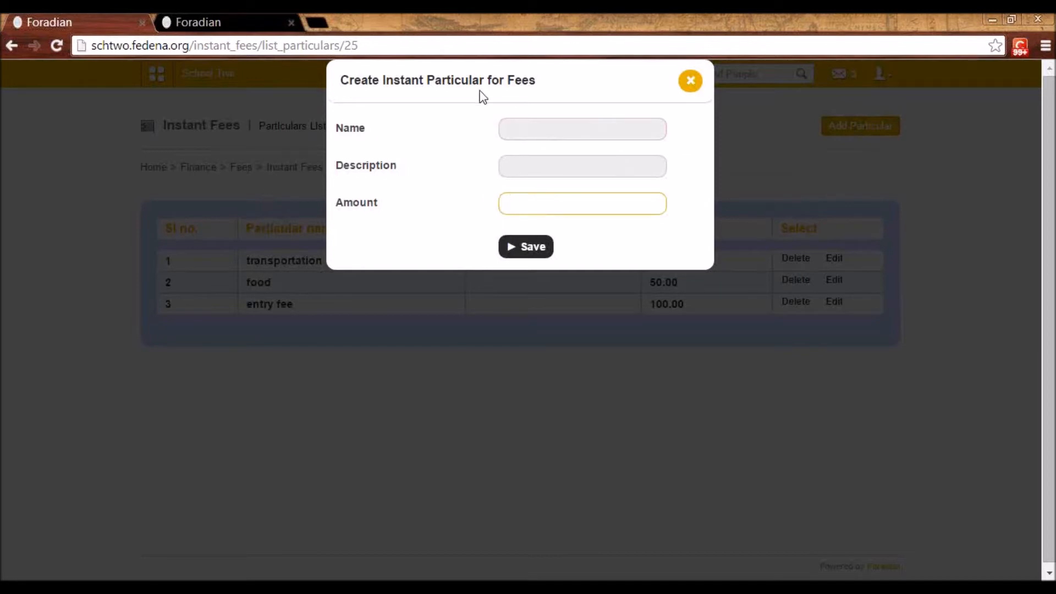
left_click(692, 83)
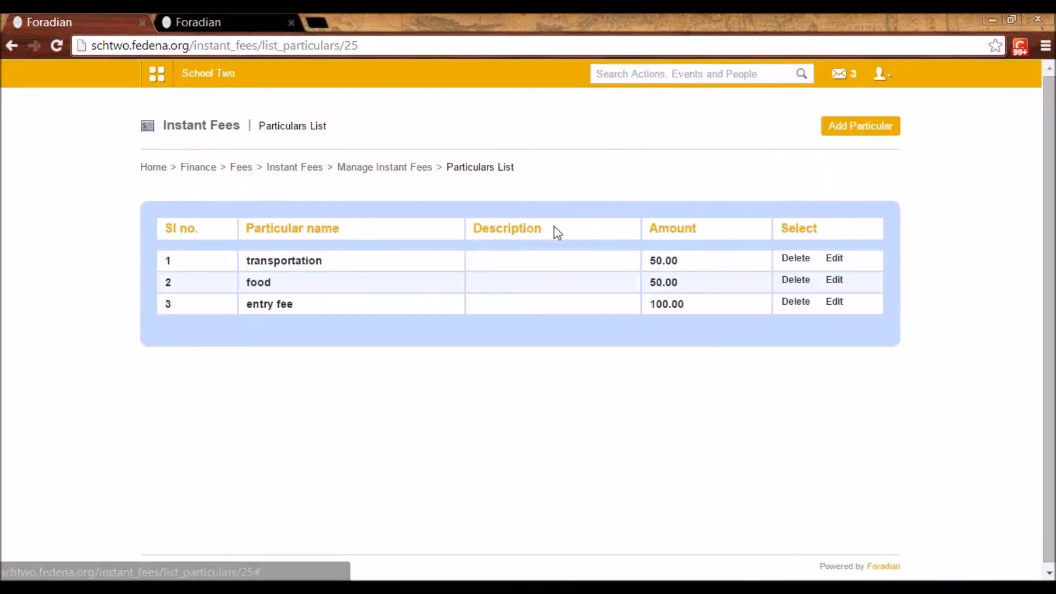
Open Pay Fees under Instant Fees and view the Employee and Guest payee options, then set the payee type back to Student
left_click(305, 167)
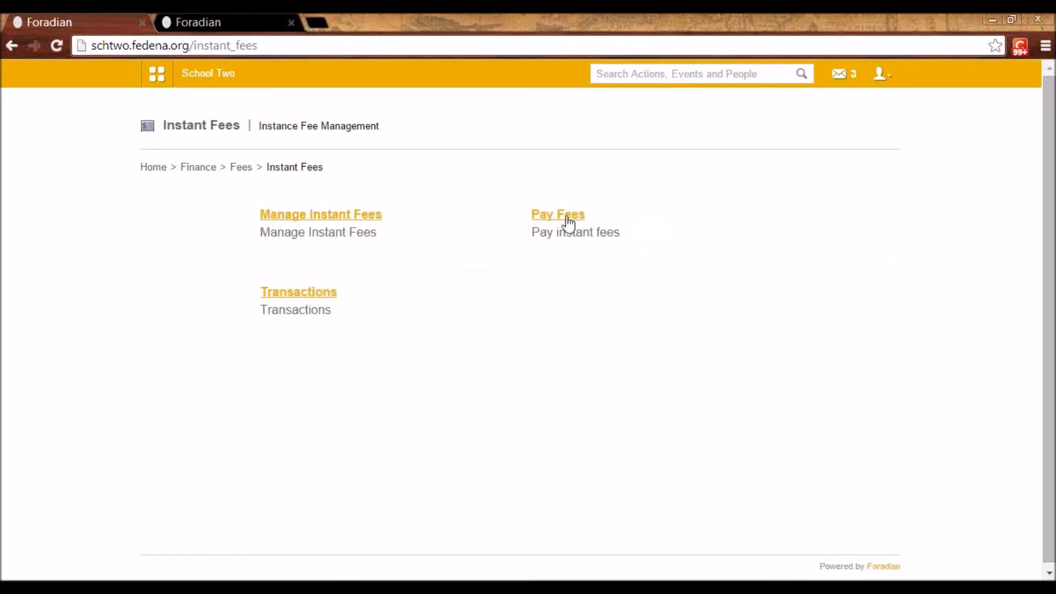
left_click(570, 218)
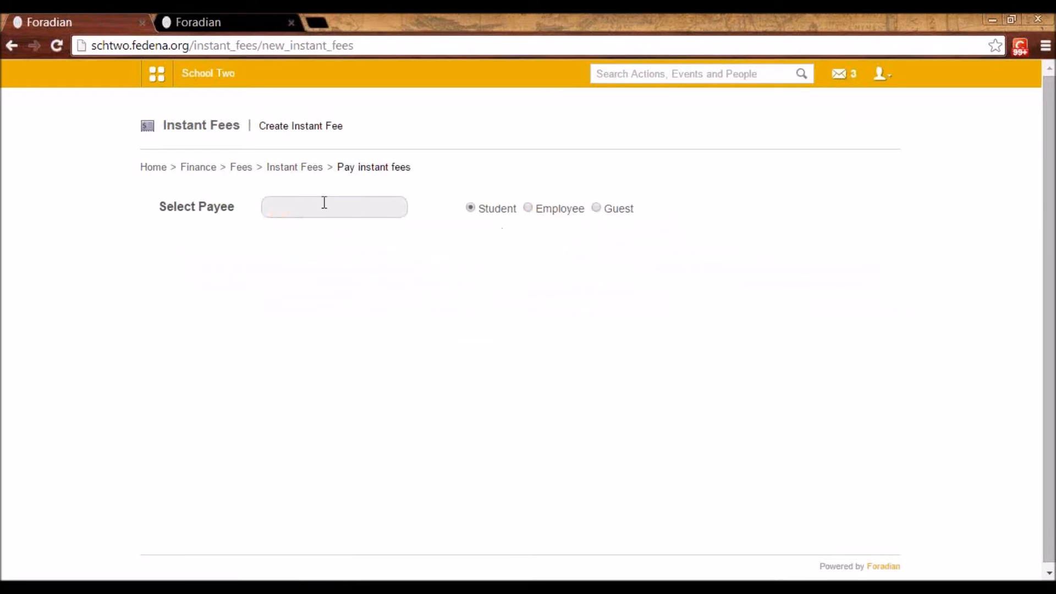
left_click(529, 209)
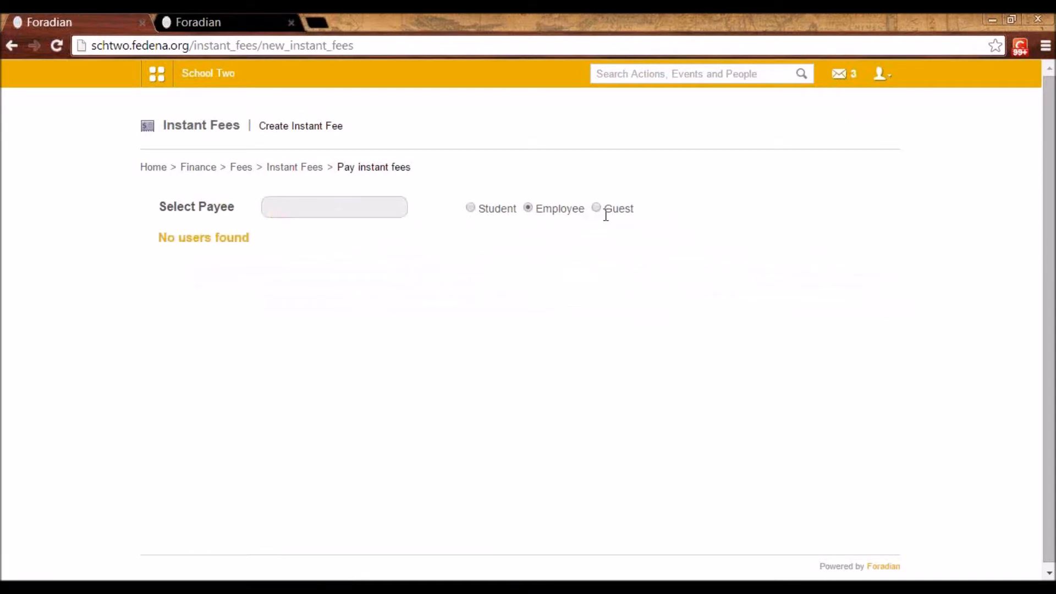
left_click(597, 208)
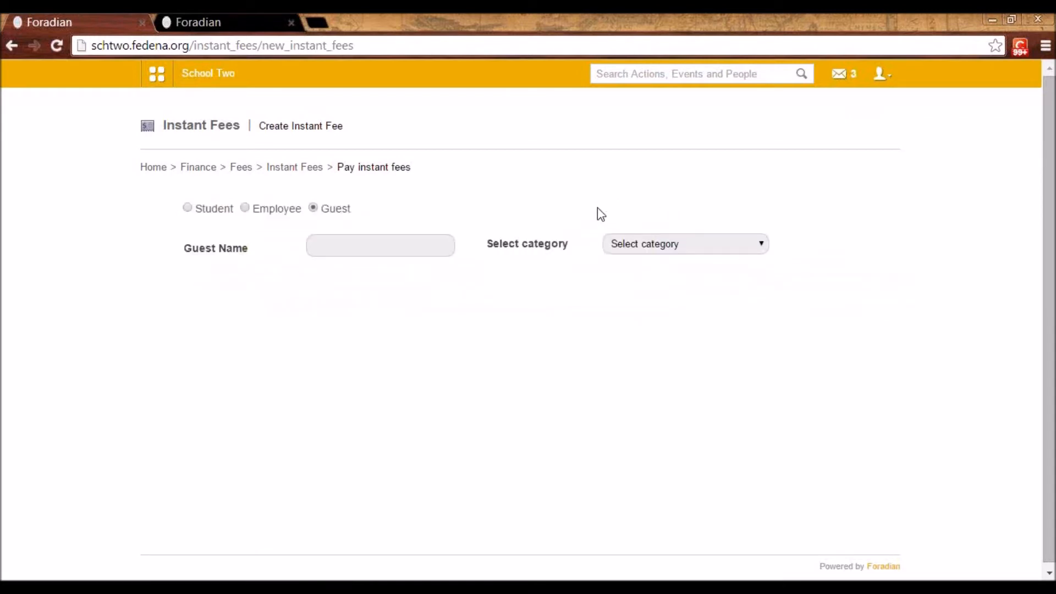
left_click(189, 208)
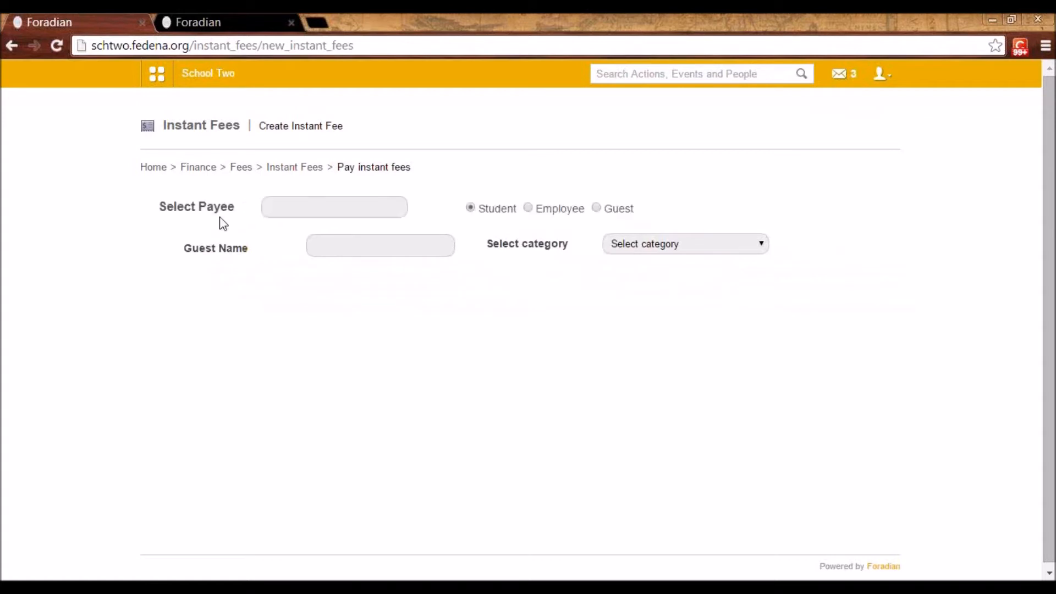
Search for a student payee by name, select the matching student and choose the Picnic category to review its payable particulars
left_click(338, 215)
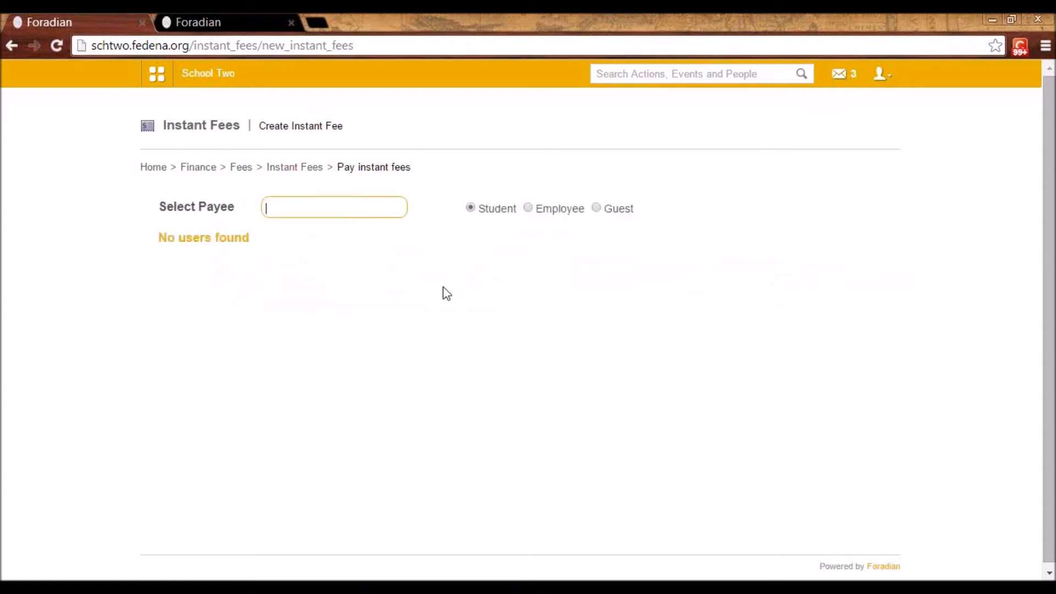
type("denver")
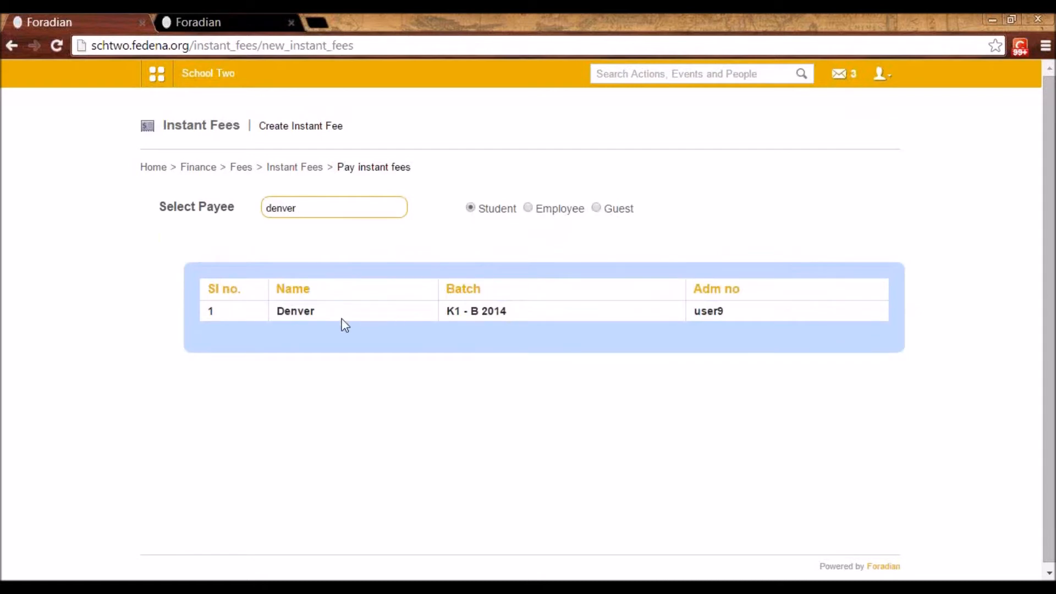
left_click(303, 312)
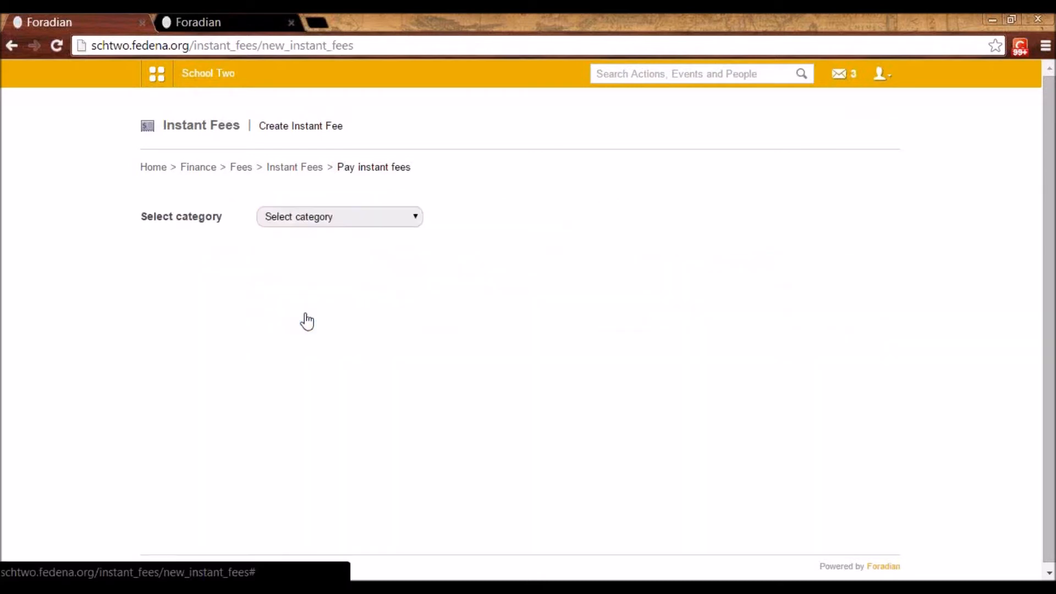
left_click(316, 220)
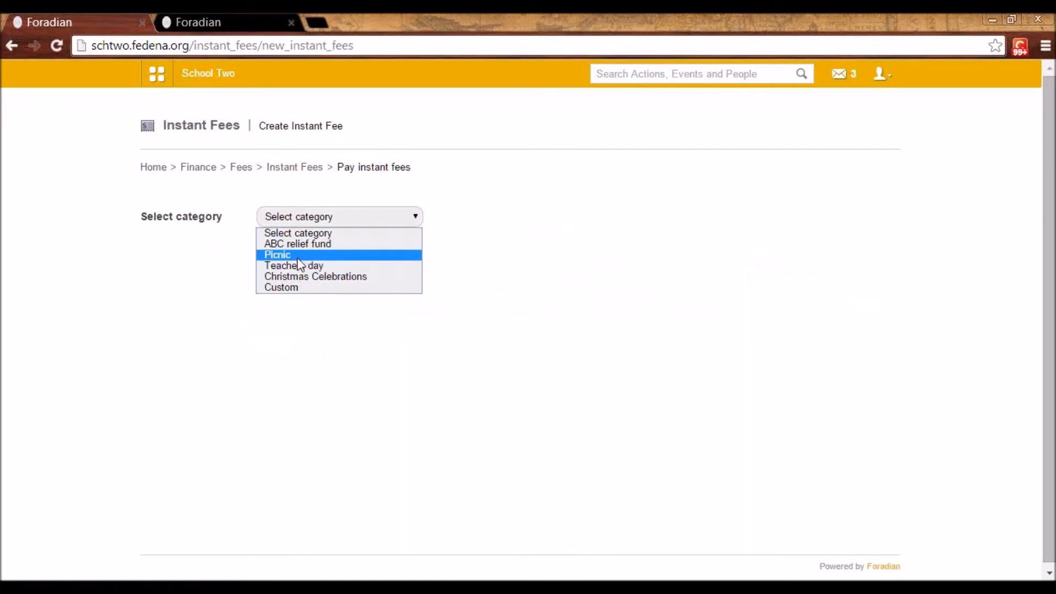
left_click(297, 256)
scroll(824, 347, "down", 2)
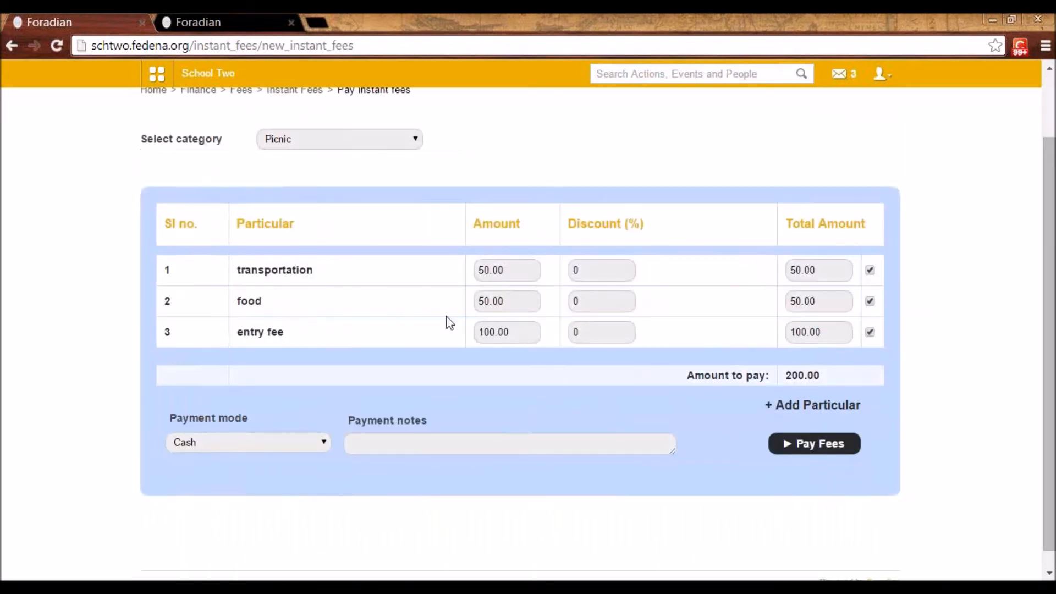
scroll(472, 326, "up", 2)
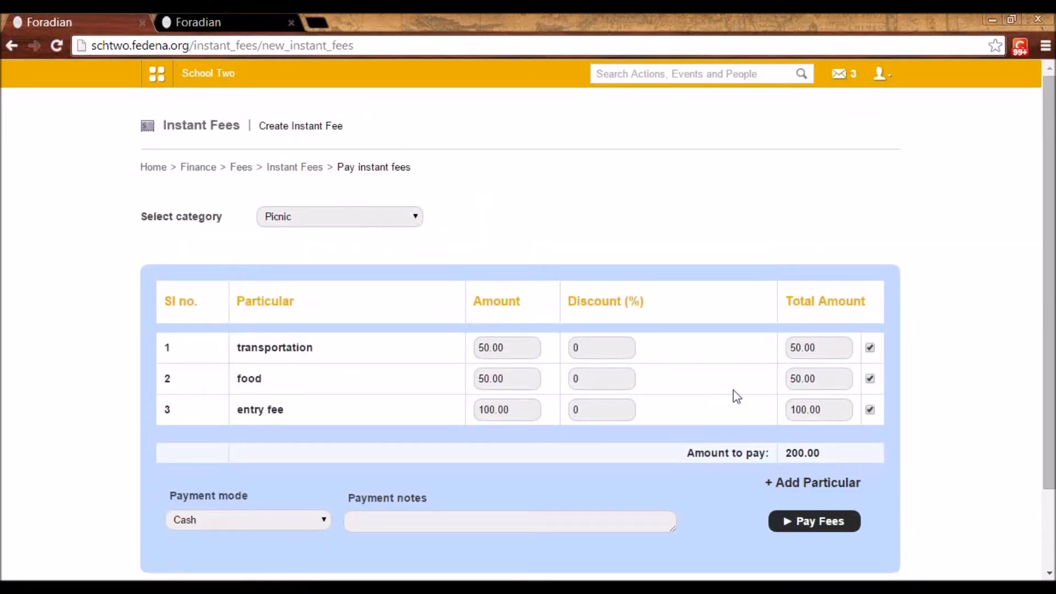
Add an empty particular row to the Picnic fee payment and remove it again
left_click(821, 485)
scroll(378, 409, "down", 2)
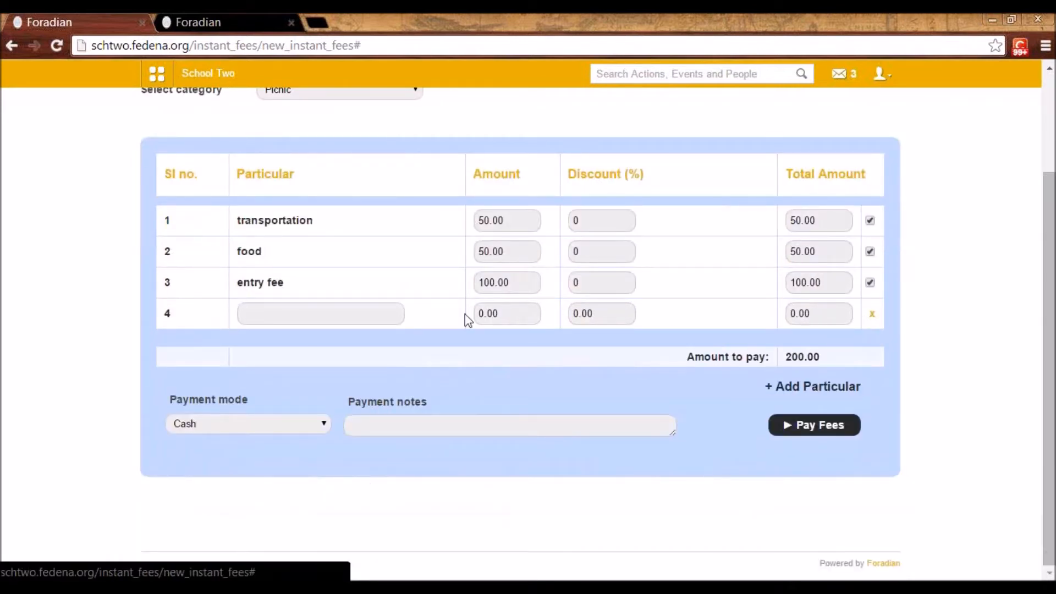
left_click(873, 314)
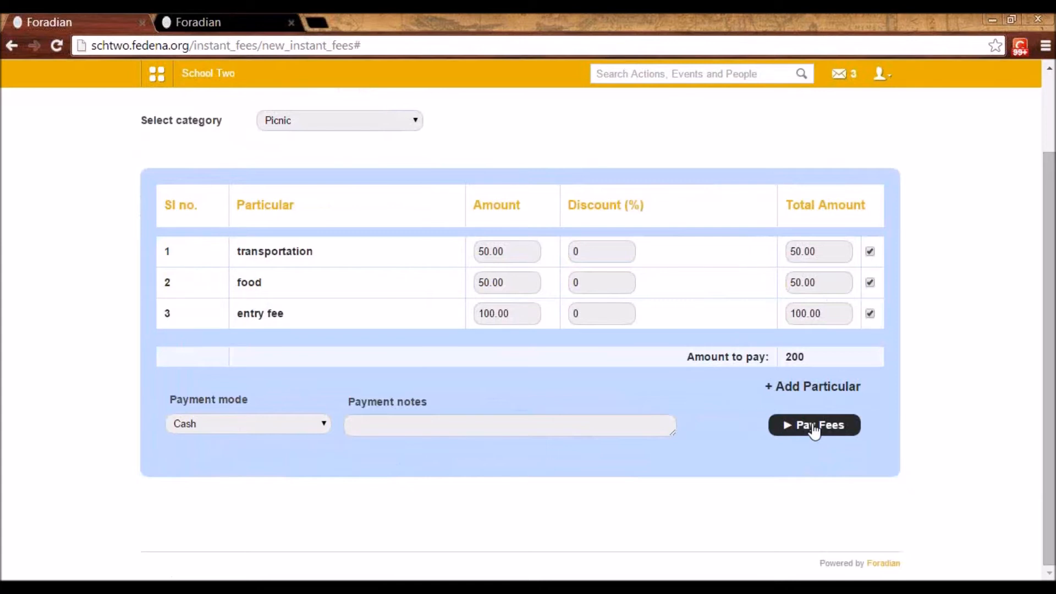
scroll(815, 432, "up", 2)
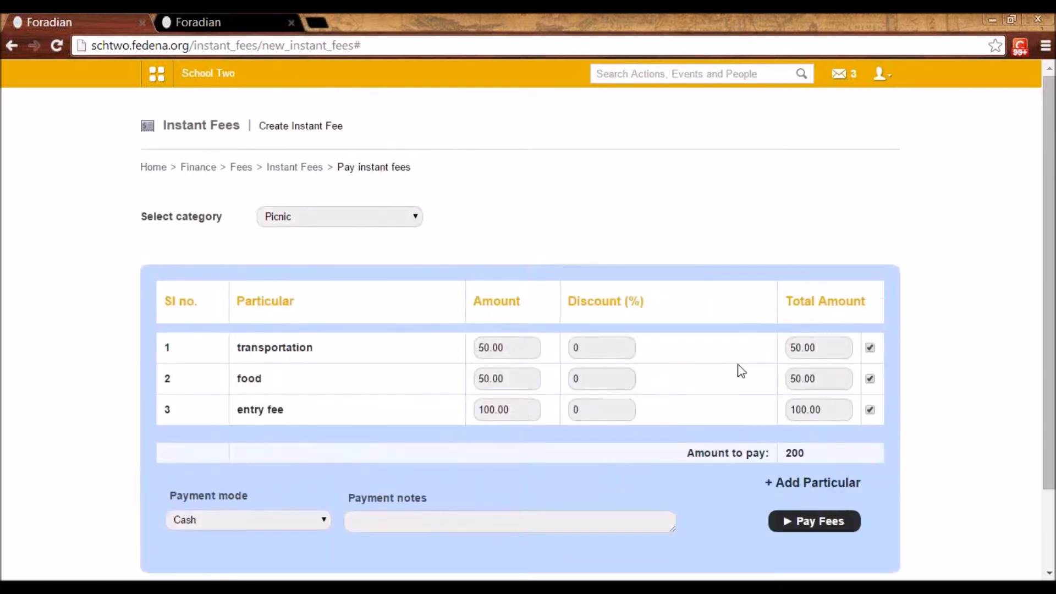
Leave the instant fee payment for the Fees section, open Fee Imports and select the batch G1 - A 2014
left_click(245, 175)
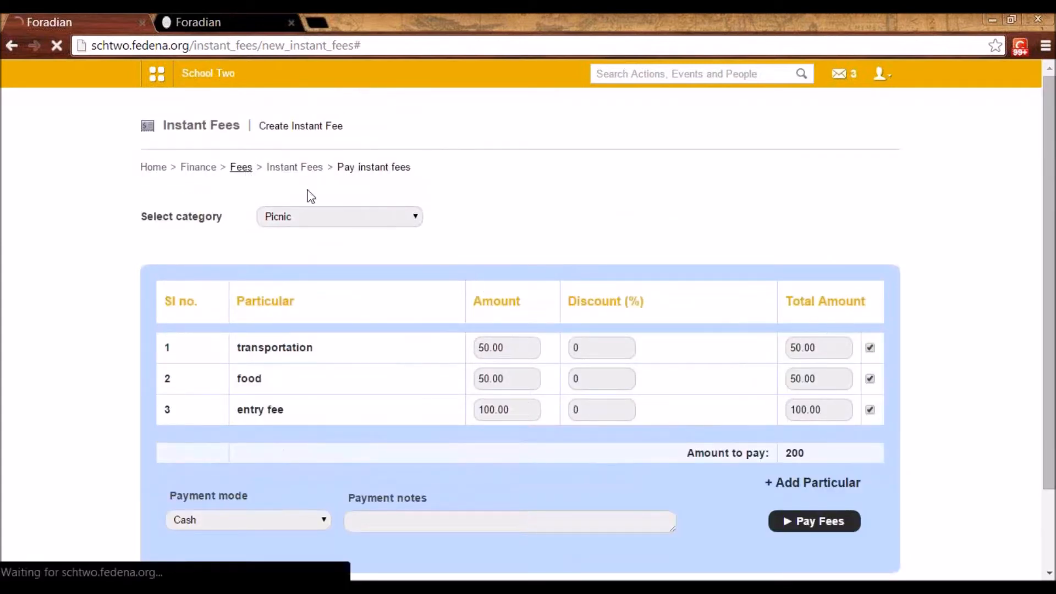
scroll(440, 421, "down", 2)
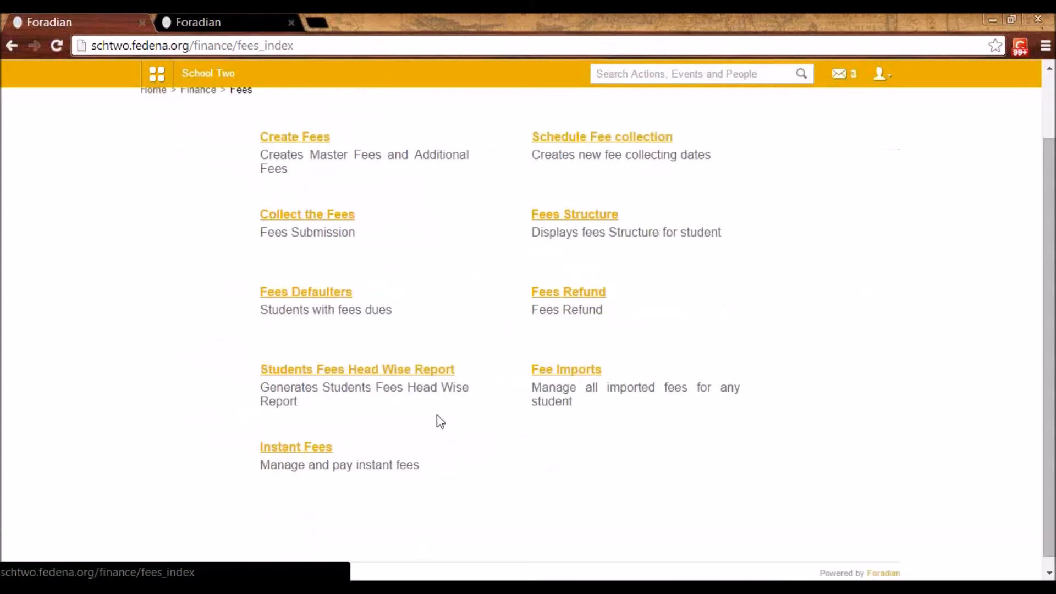
left_click(552, 370)
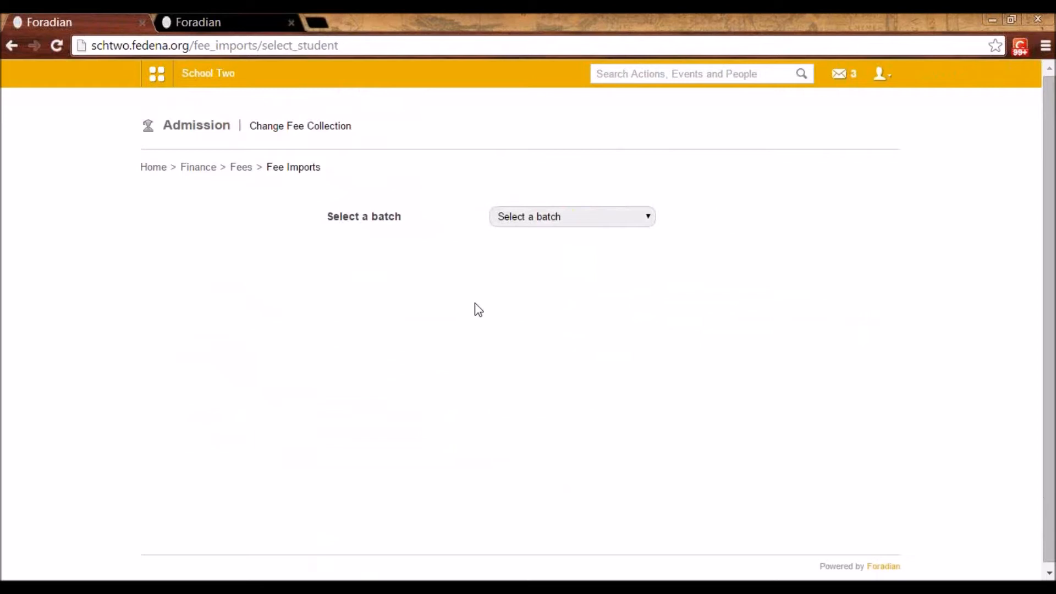
left_click(528, 220)
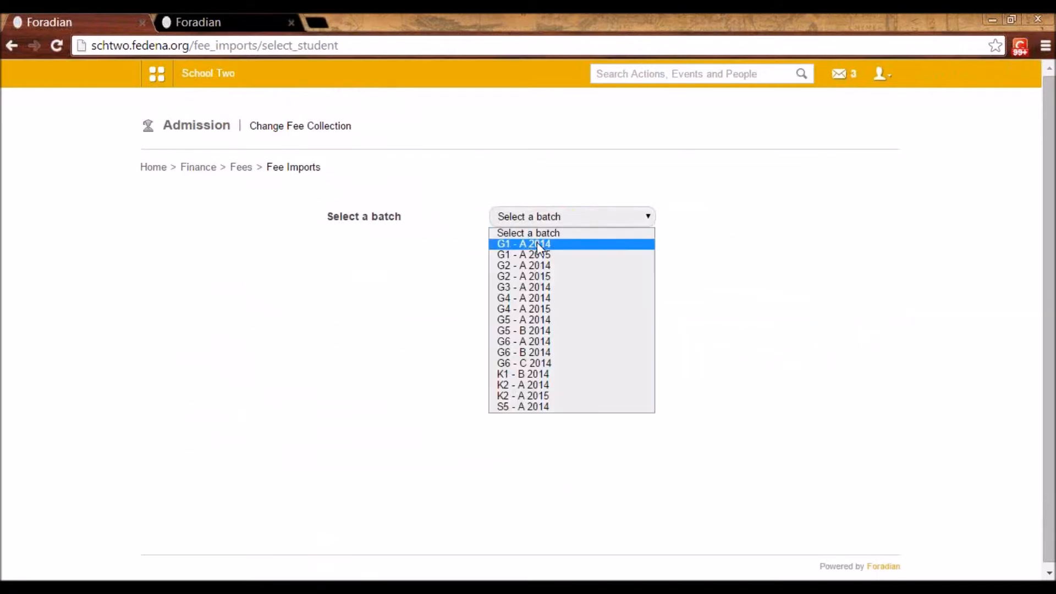
left_click(537, 244)
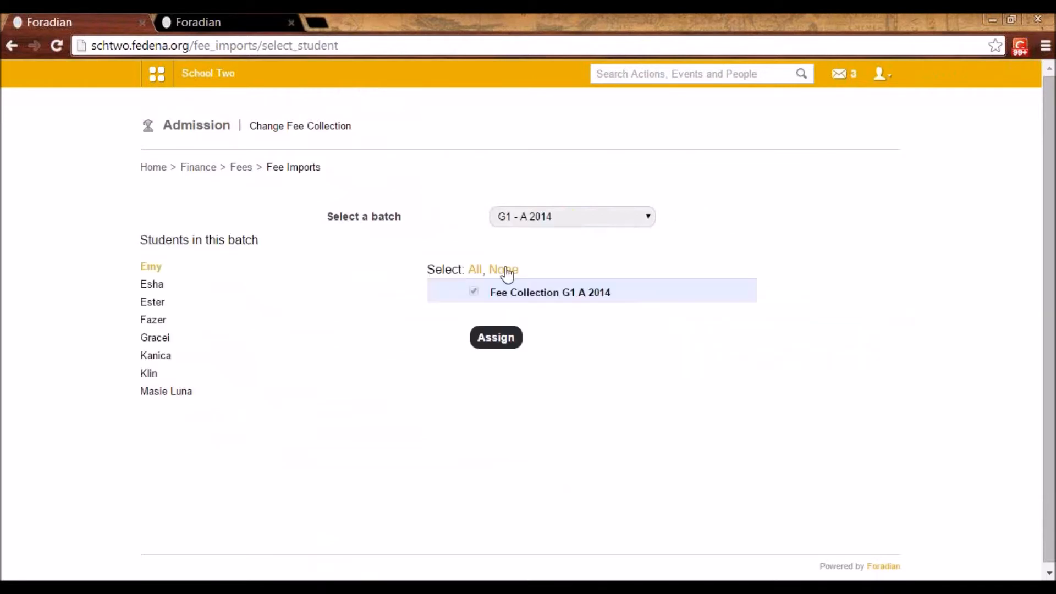
Assign Fee Collection G1 A 2014 to the sixth student listed in the batch
left_click(154, 360)
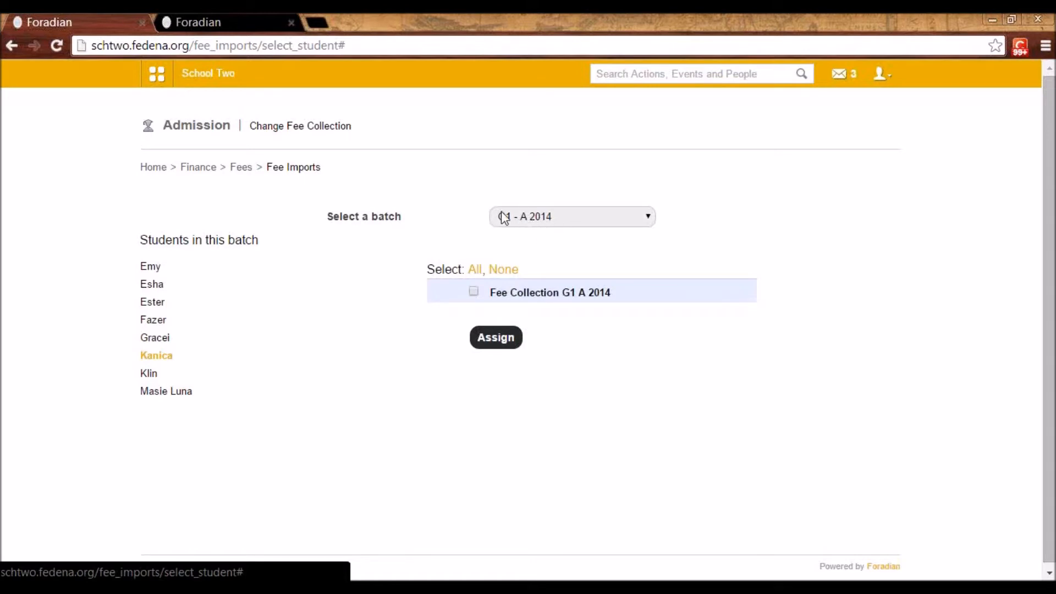
left_click(473, 292)
left_click(480, 339)
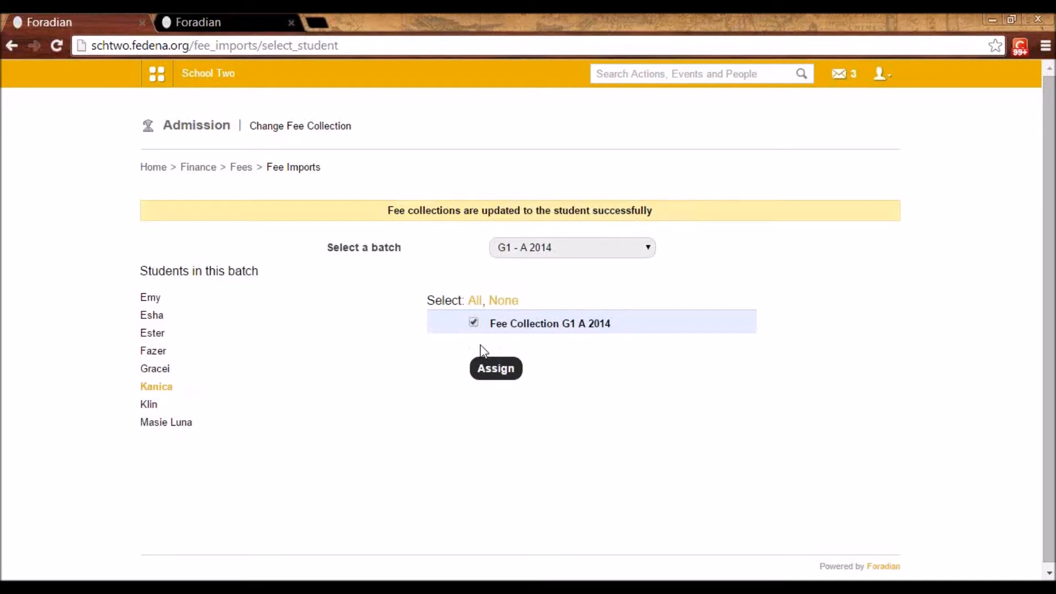
Go to Tally Export in the Finance module and open the General Settings of its configuration
left_click(197, 170)
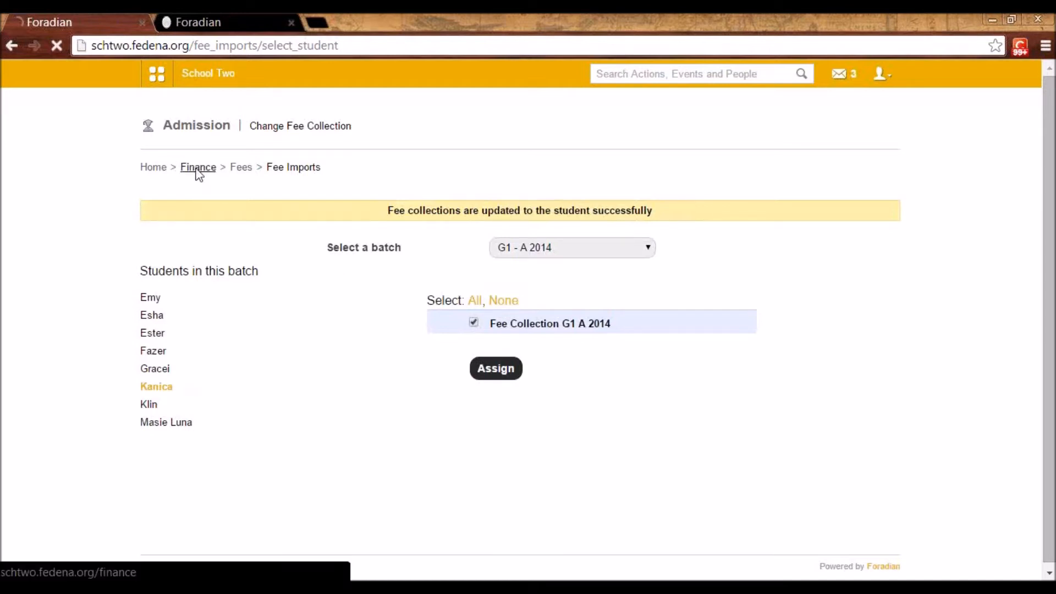
left_click(279, 528)
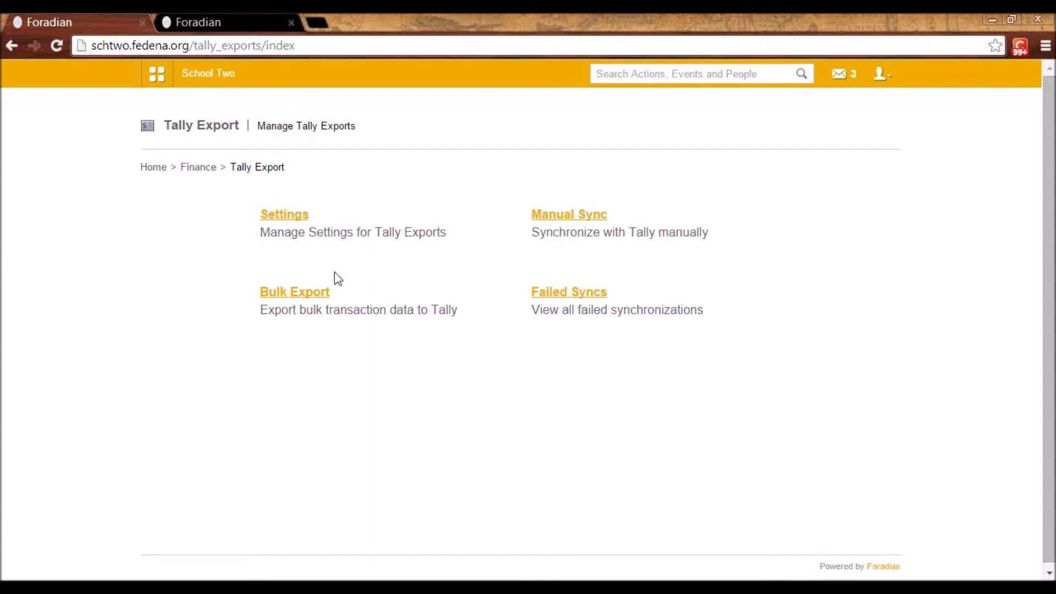
left_click(292, 219)
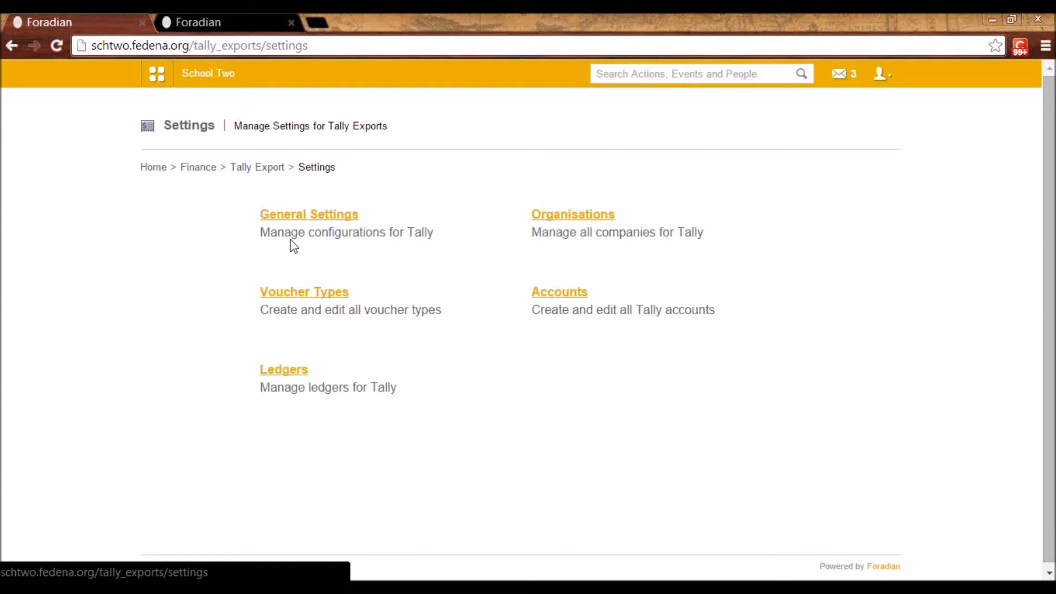
left_click(308, 219)
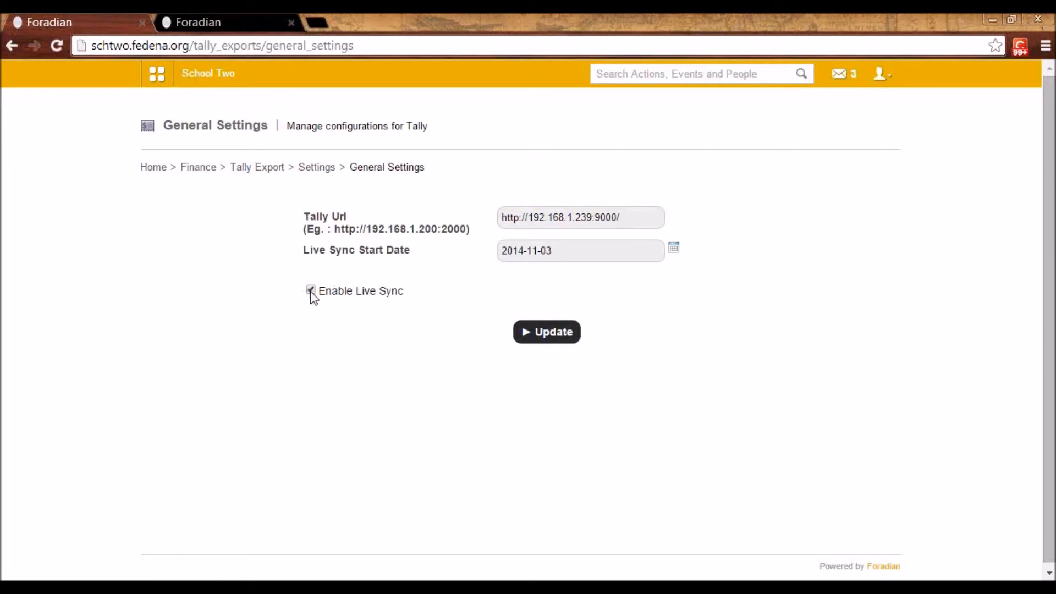
Toggle the Enable Live Sync option off and on again, and return to the Tally Export settings
left_click(309, 290)
left_click(310, 290)
left_click(316, 168)
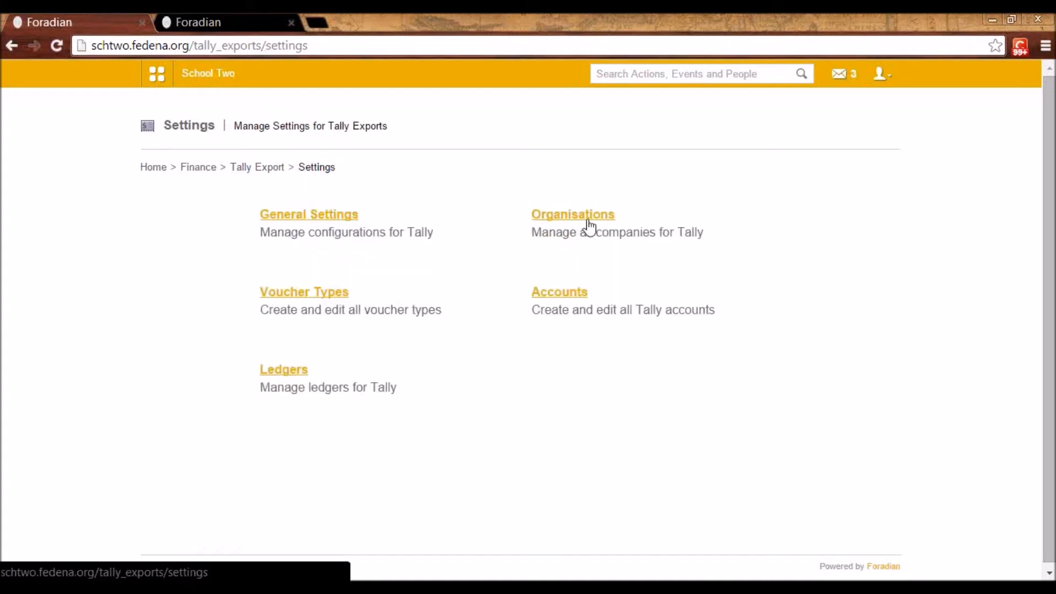
Look through the Organisations, Voucher Types and Accounts pages of the Tally Export settings
left_click(590, 222)
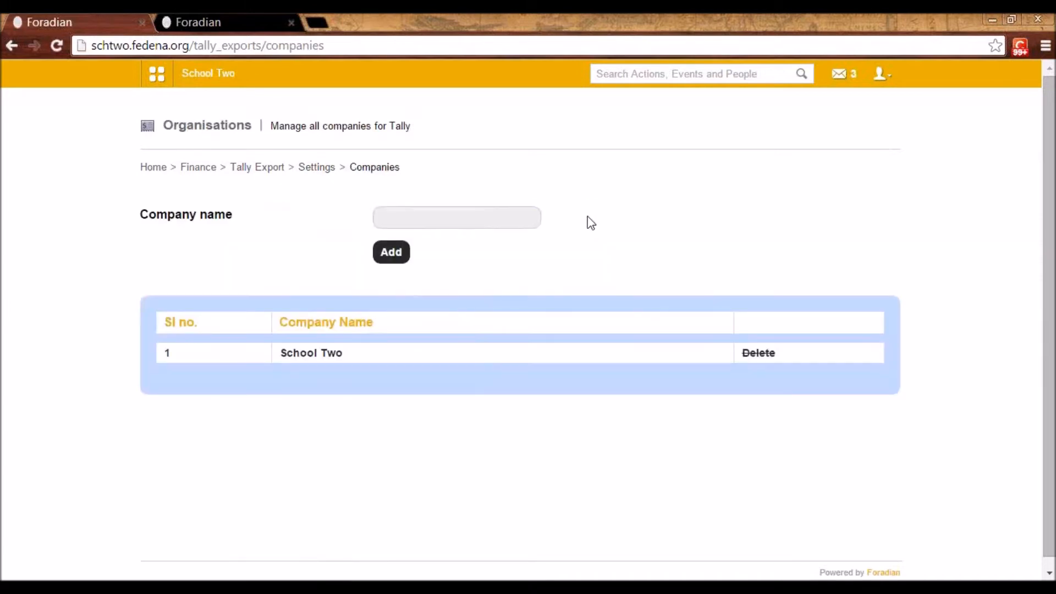
key("alt+Left")
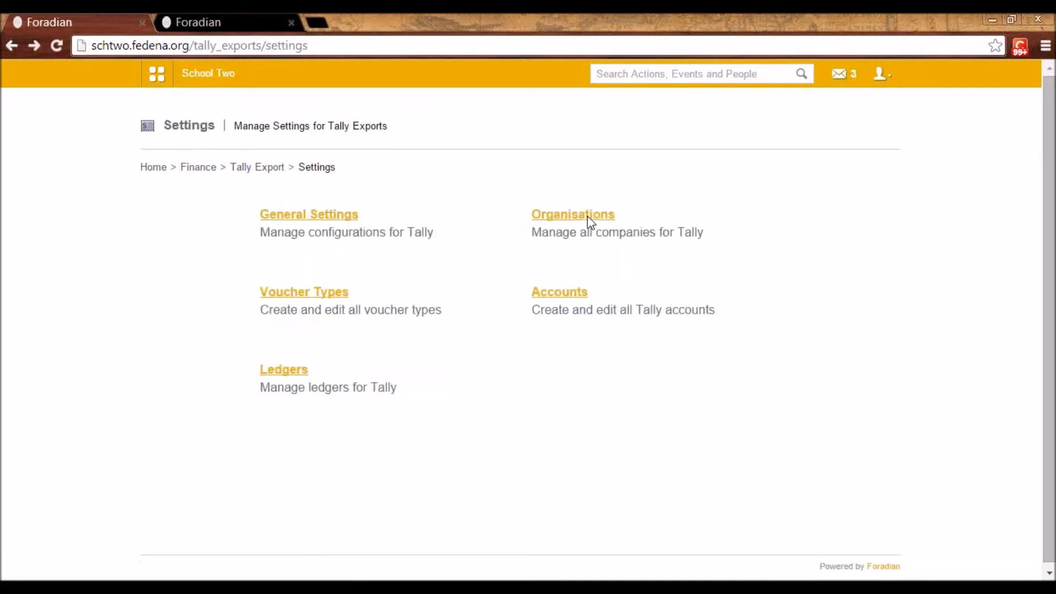
left_click(333, 291)
key("alt+Left")
left_click(564, 292)
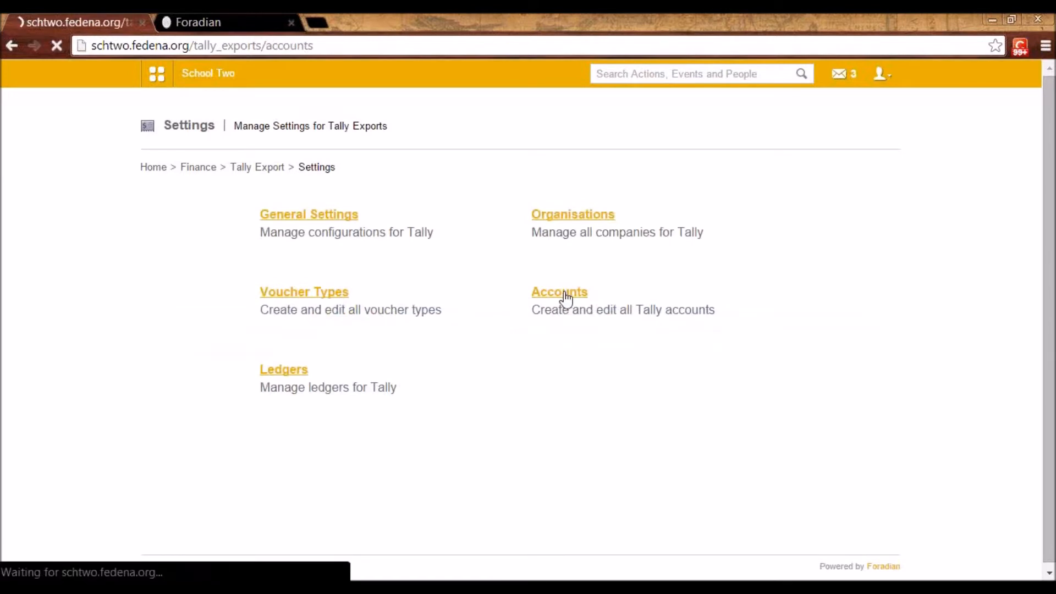
key("alt+Left")
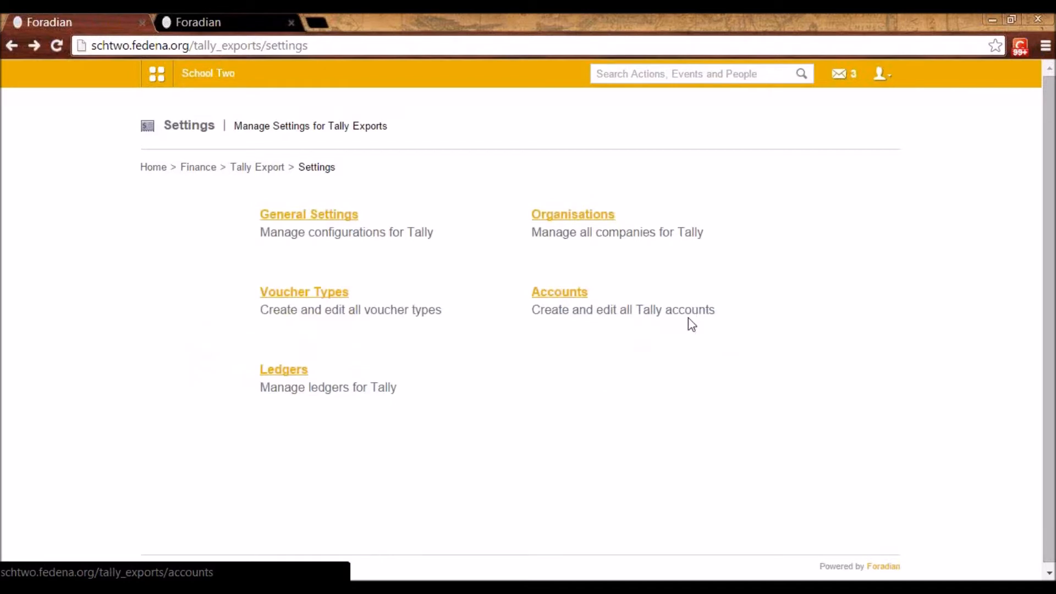
View the list of Tally ledgers and open the Employee Salary ledger for editing to inspect its name and transaction categories
left_click(296, 369)
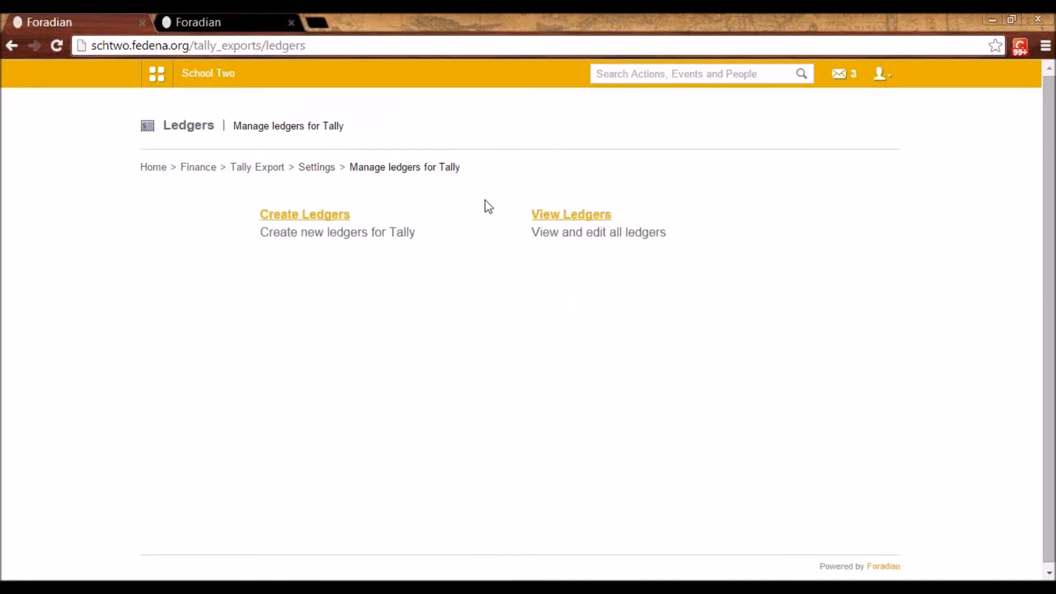
left_click(558, 220)
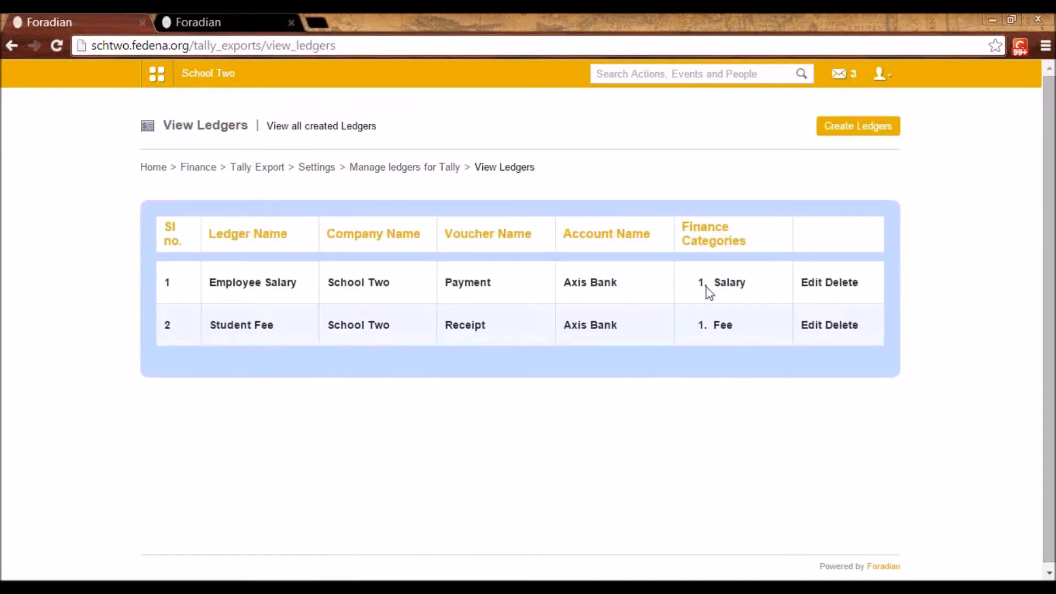
left_click(805, 287)
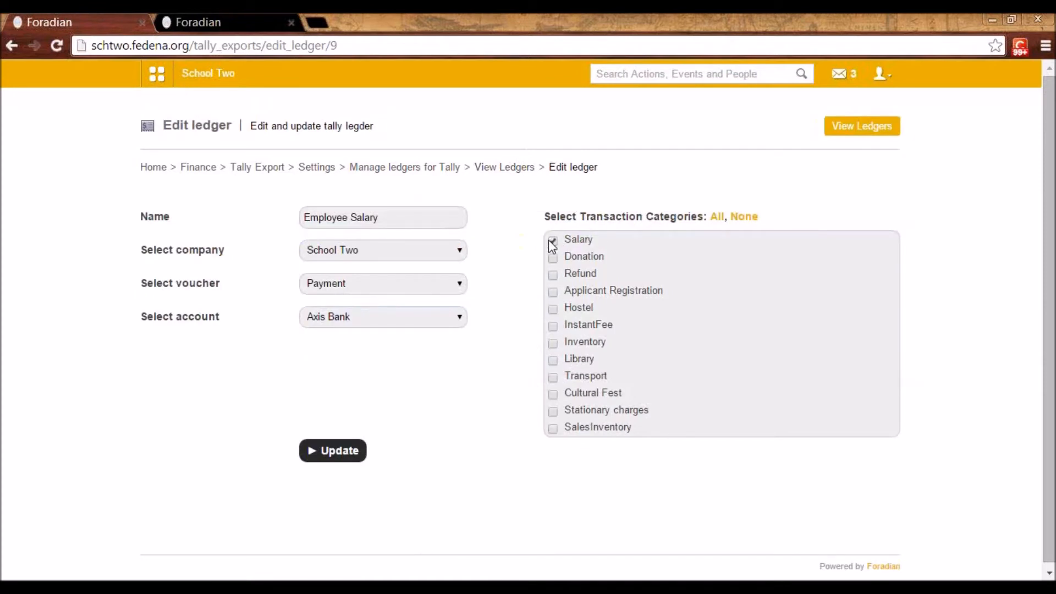
left_click_drag(391, 217, 303, 207)
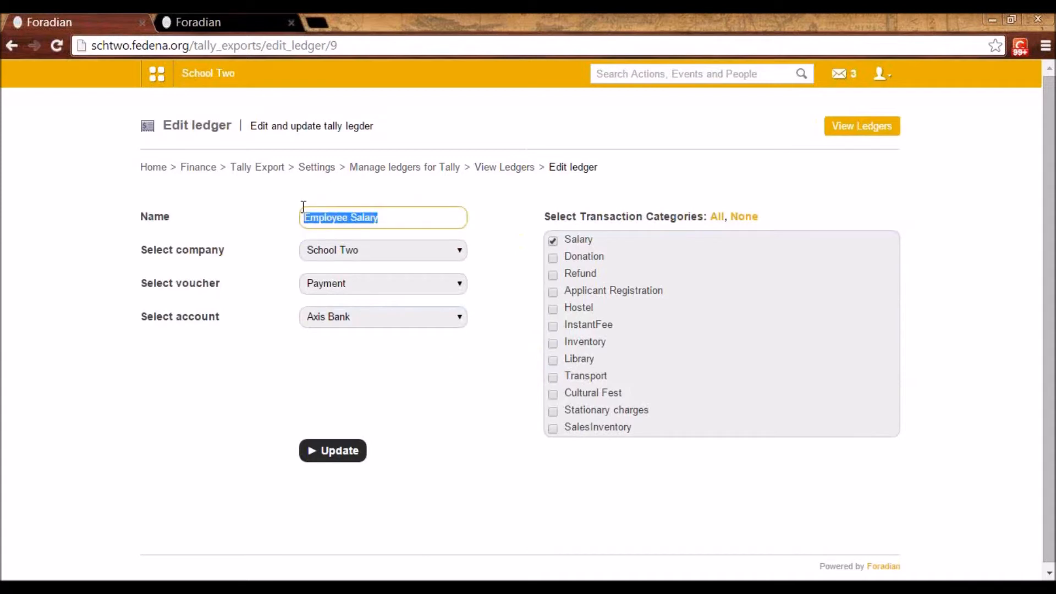
left_click(350, 217)
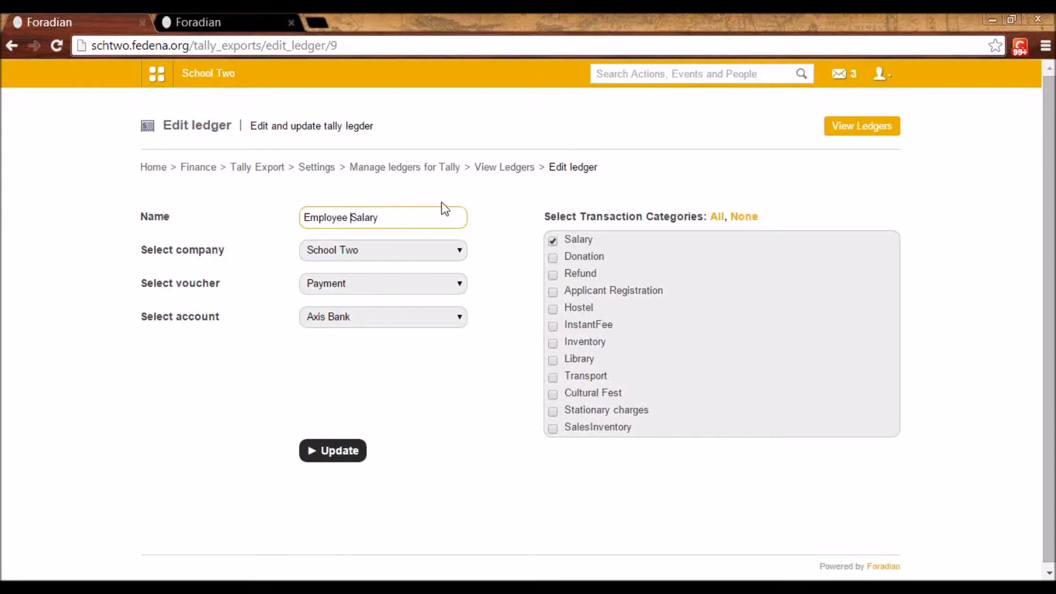
Leave the ledger form for the Tally Export overview and open the Manual Sync page
left_click(405, 172)
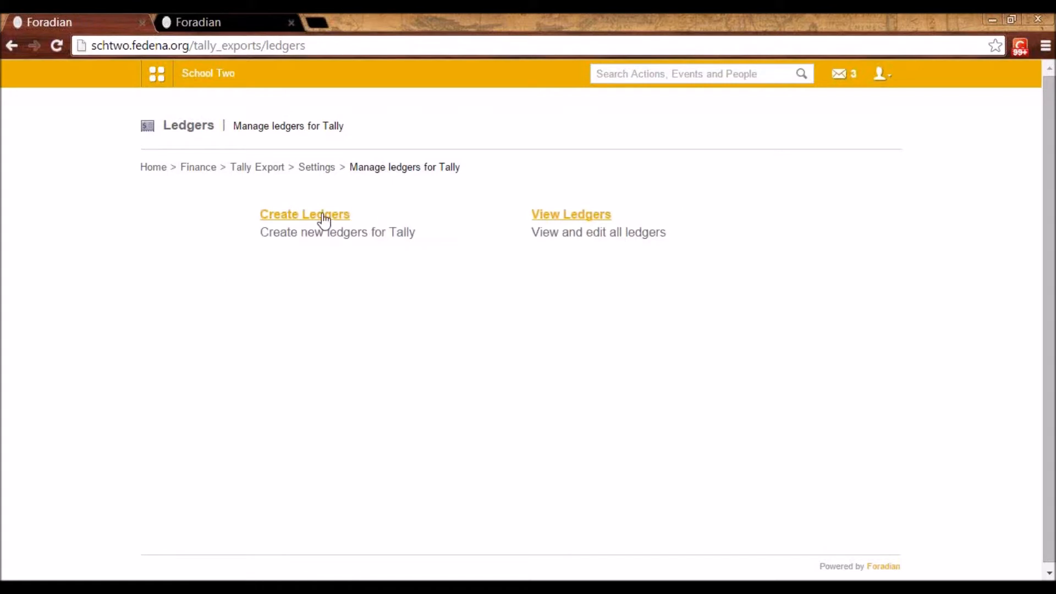
left_click(310, 171)
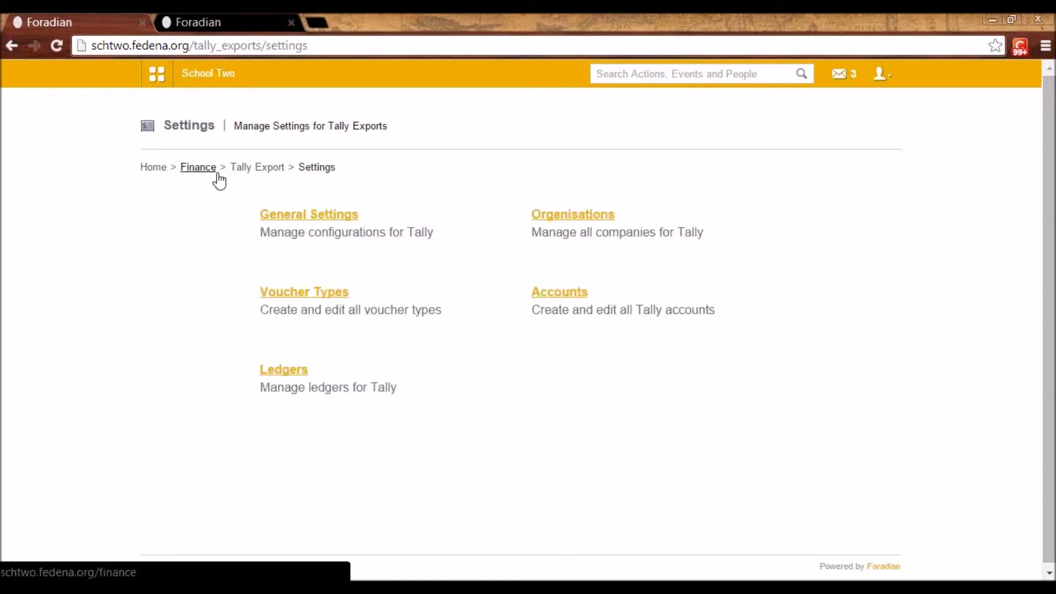
left_click(236, 169)
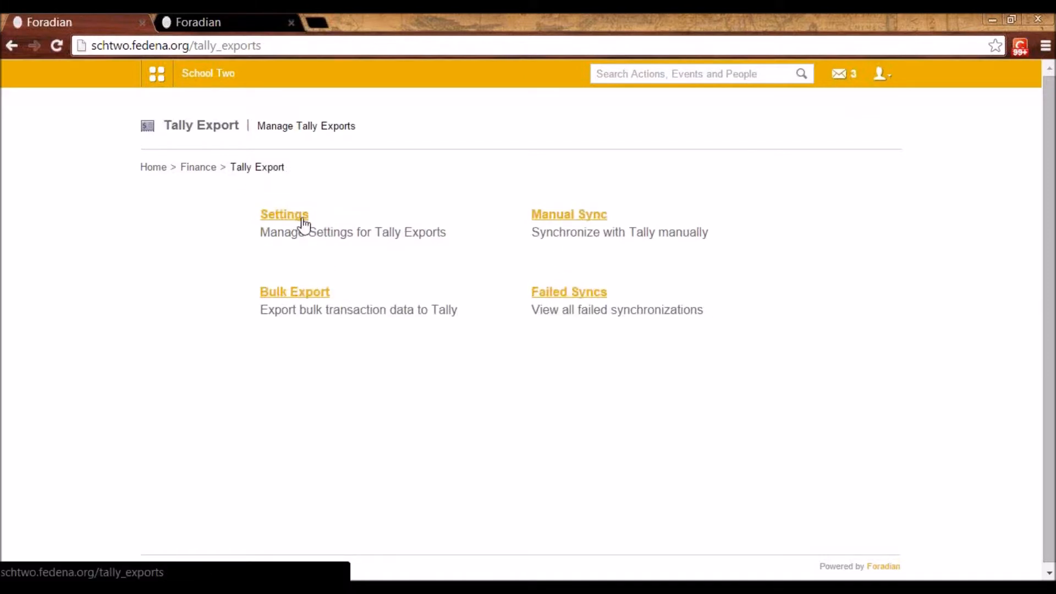
left_click(553, 213)
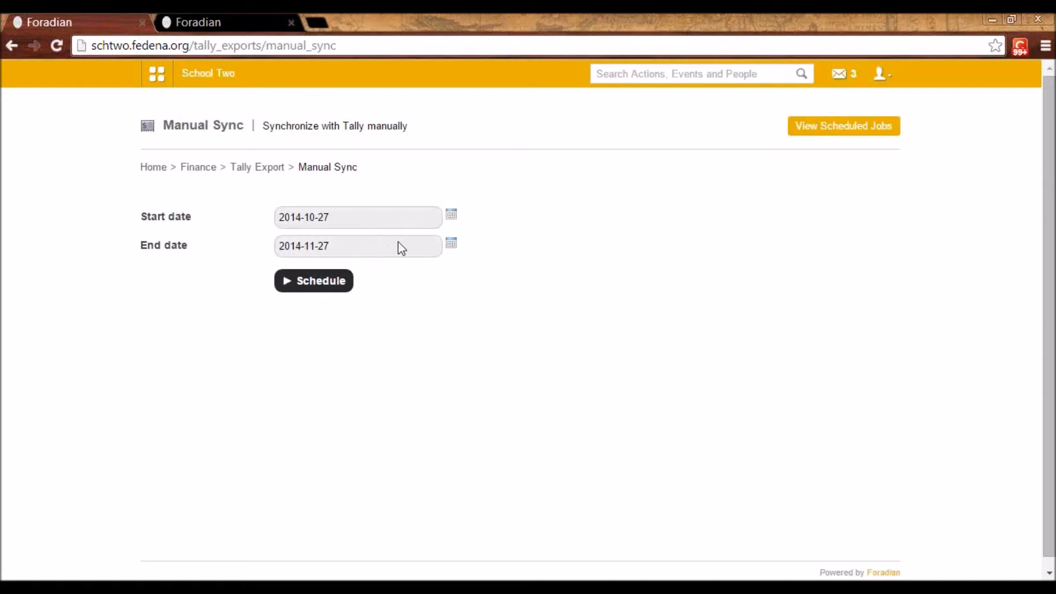
Open the Schedule Export form in the Bulk Export section of Tally Export
left_click(259, 167)
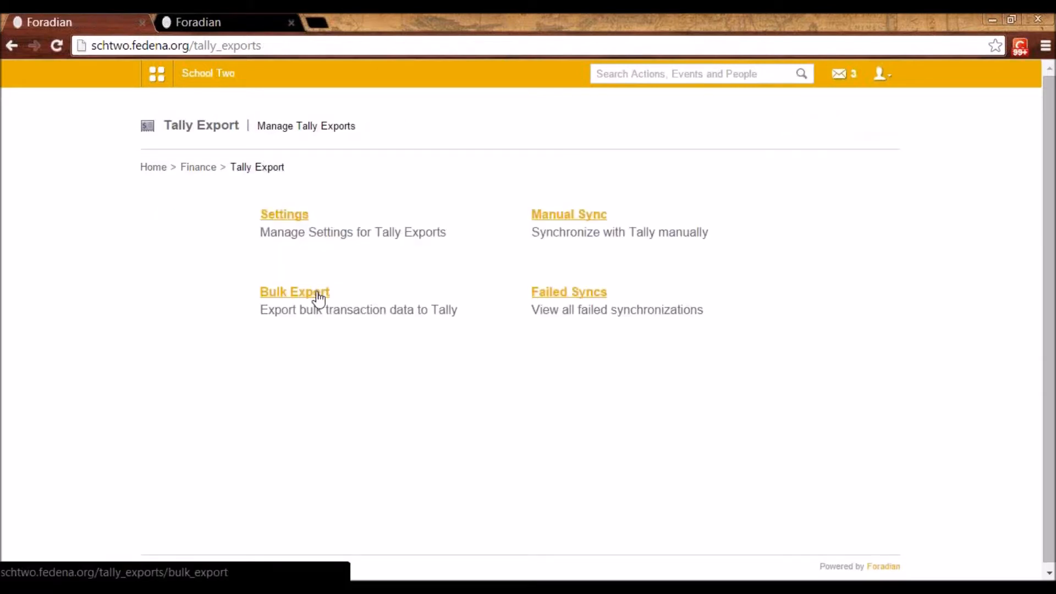
left_click(318, 297)
left_click(321, 216)
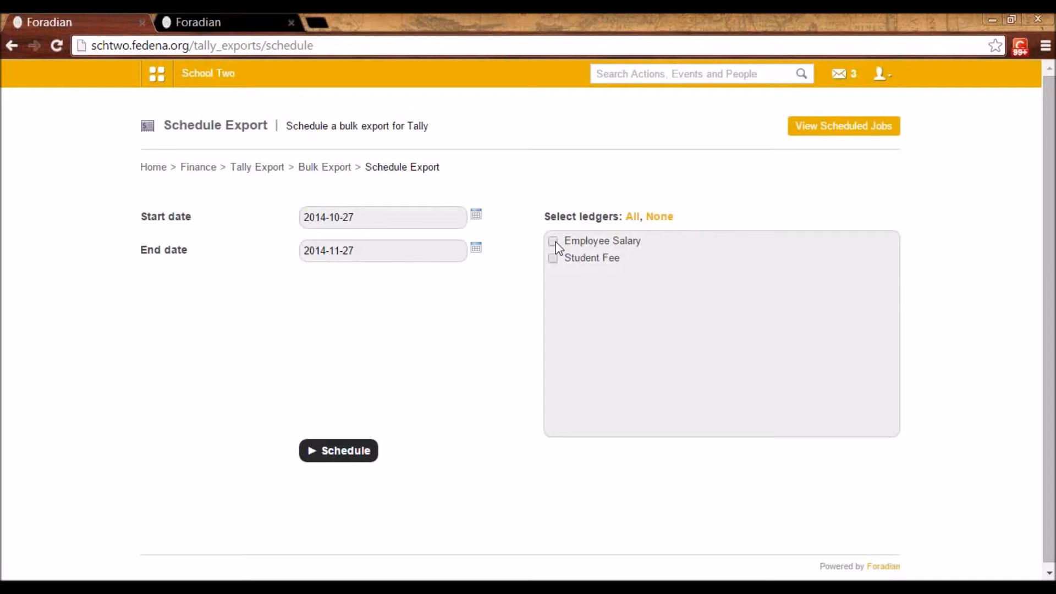
Return to the Tally Export overview and open the Failed Syncs page
left_click(306, 169)
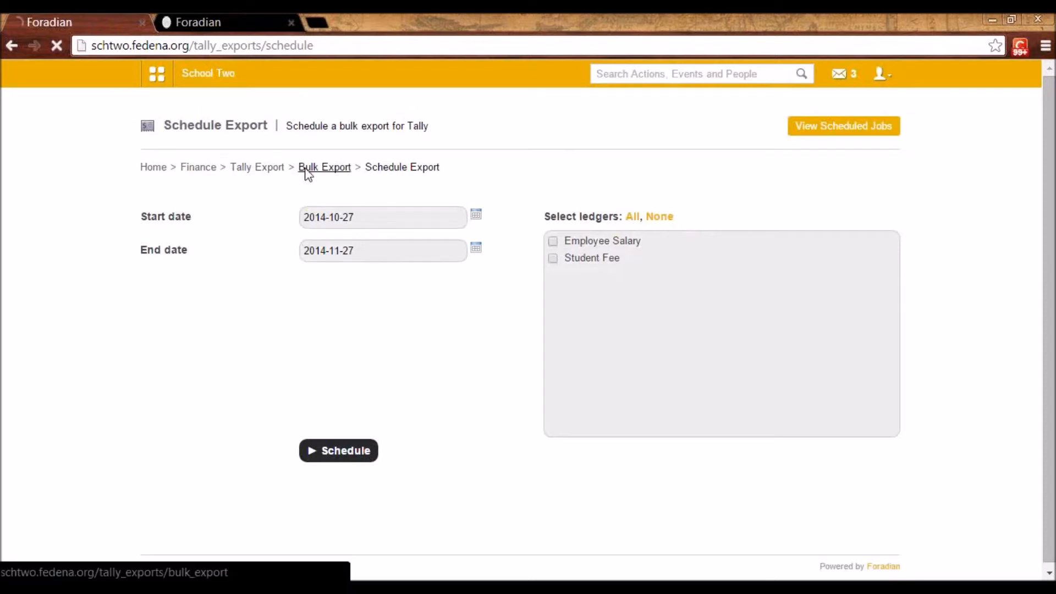
left_click(257, 169)
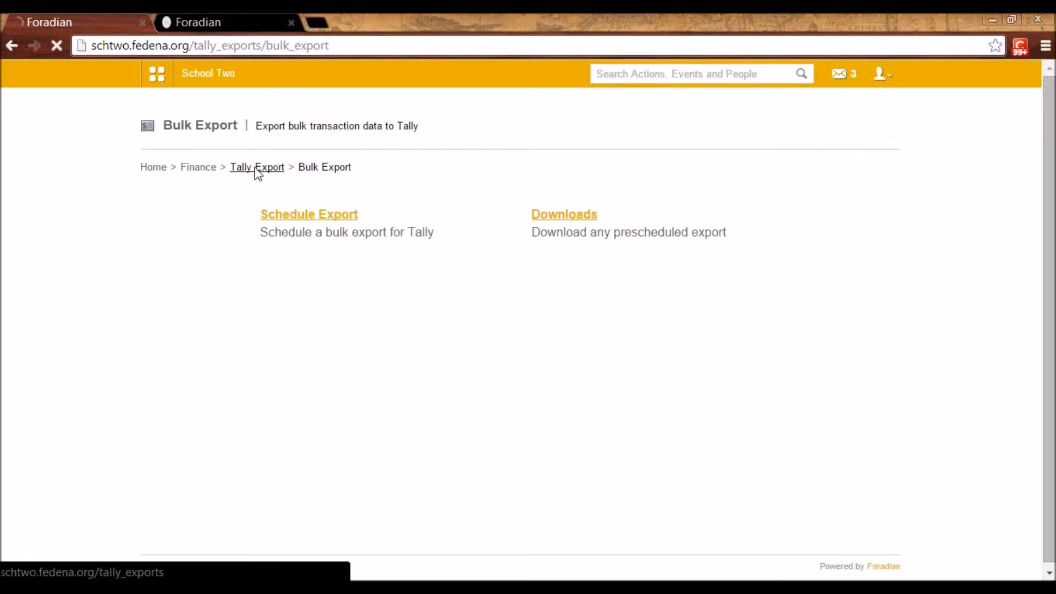
left_click(580, 292)
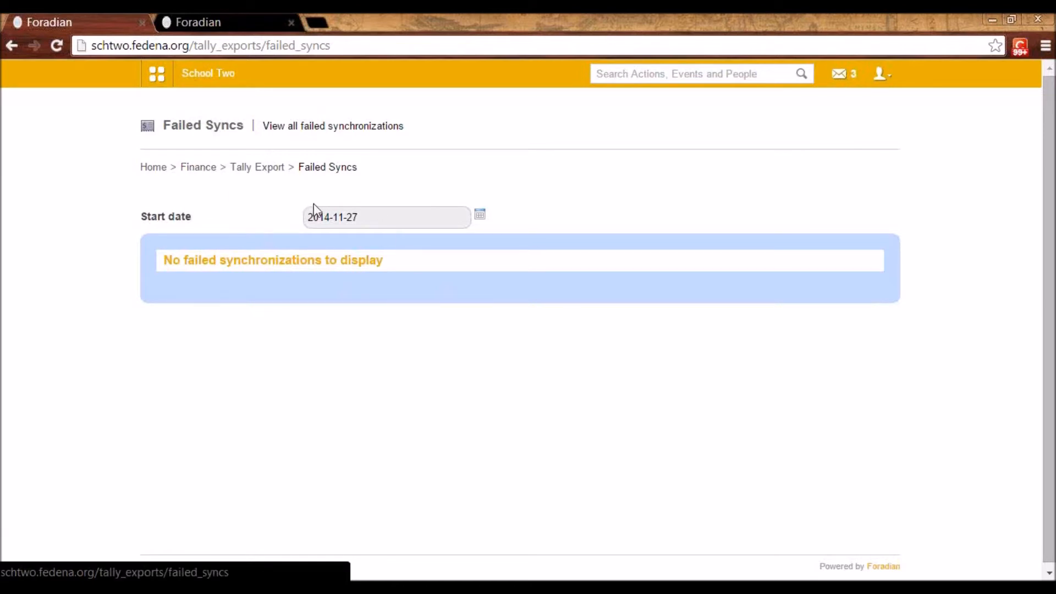
Start a new poll in the Collaboration module Poll and title it Annual class trip
left_click(158, 79)
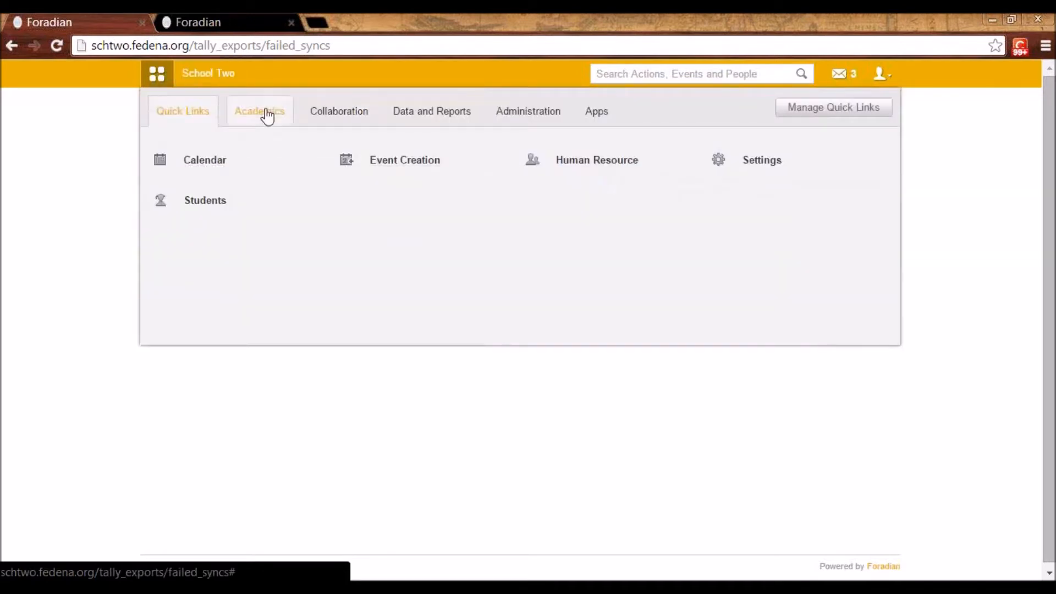
left_click(328, 124)
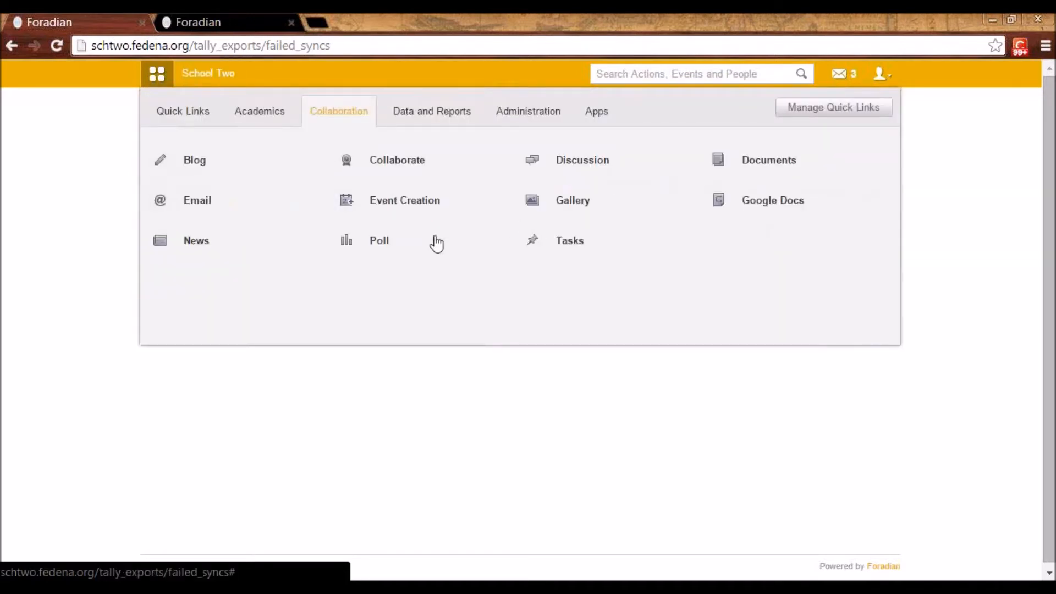
left_click(389, 247)
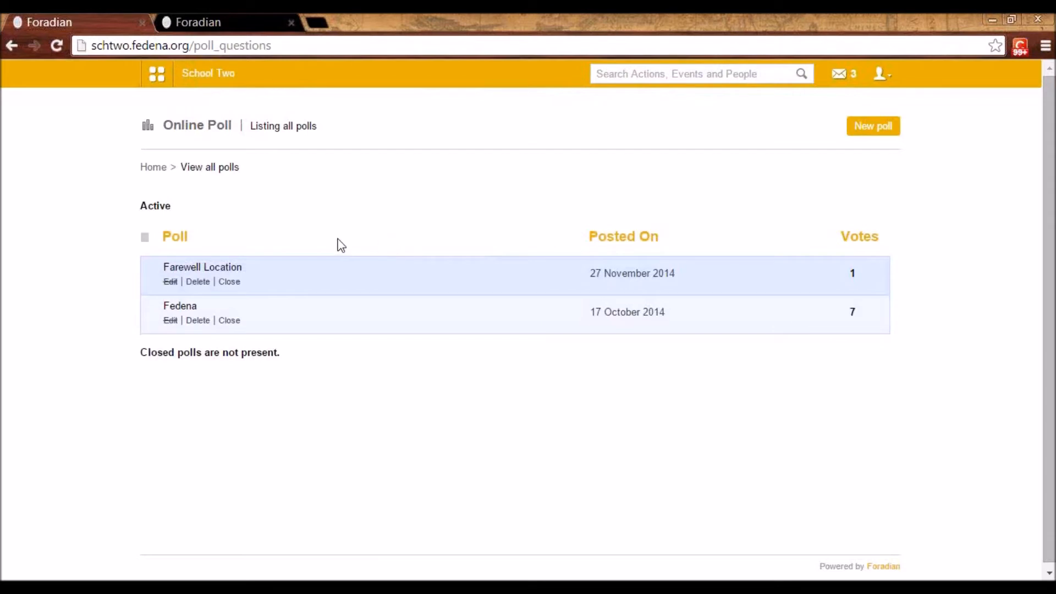
left_click(874, 132)
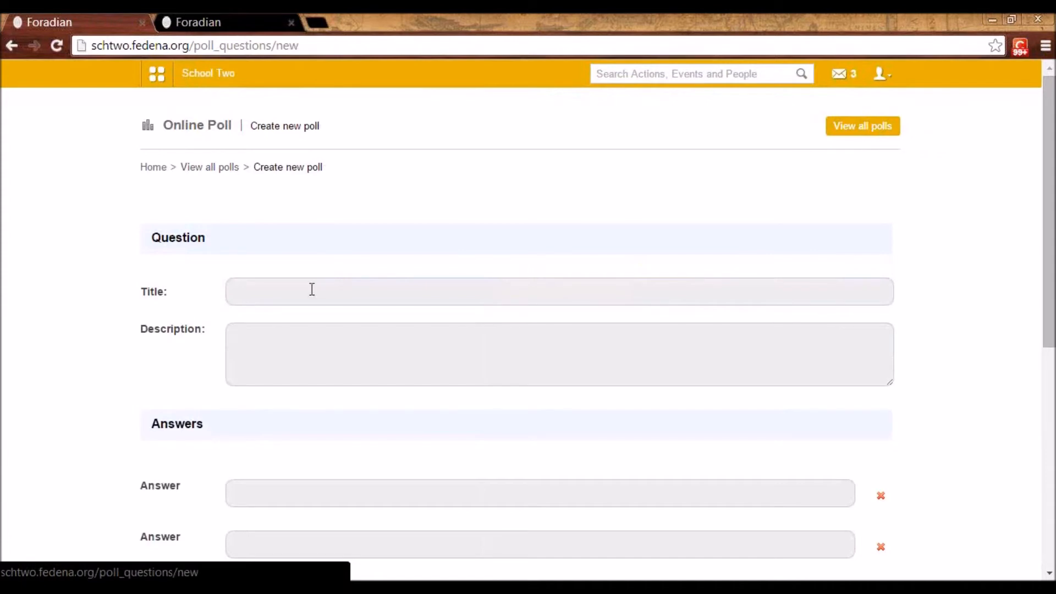
left_click(266, 298)
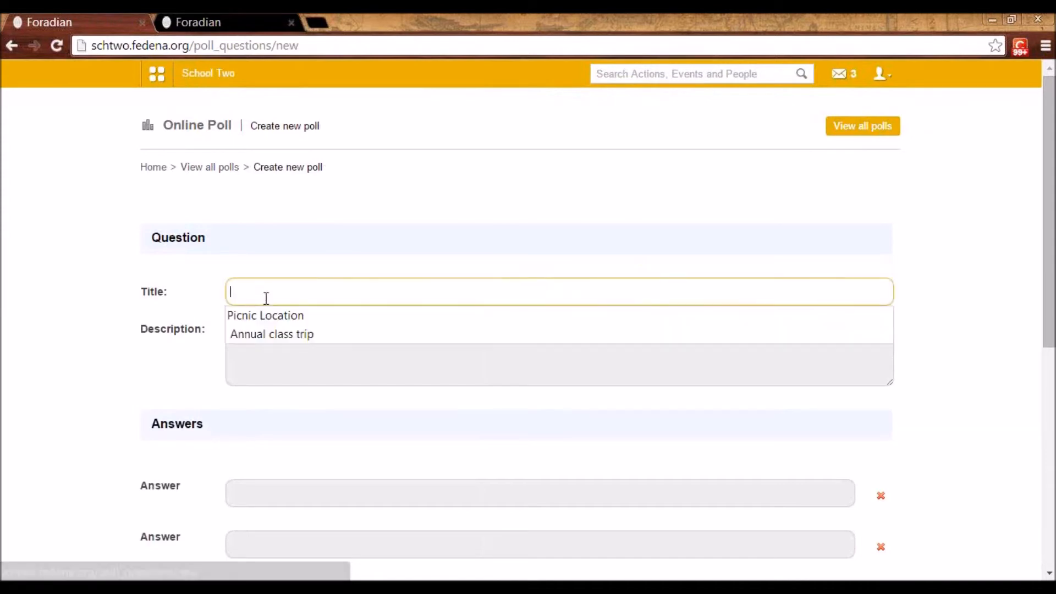
left_click(274, 334)
left_click(272, 332)
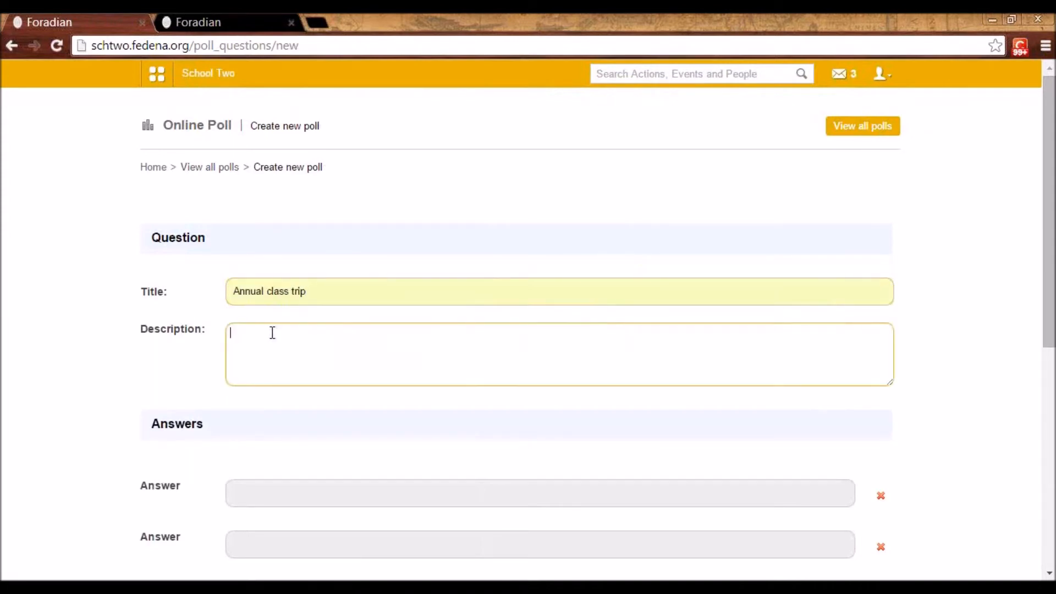
Enter Shimla and New Shimla as the two answers of the poll
scroll(272, 333, "down", 3)
left_click(273, 332)
left_click(261, 358)
left_click(252, 381)
left_click(259, 451)
scroll(291, 354, "down", 1)
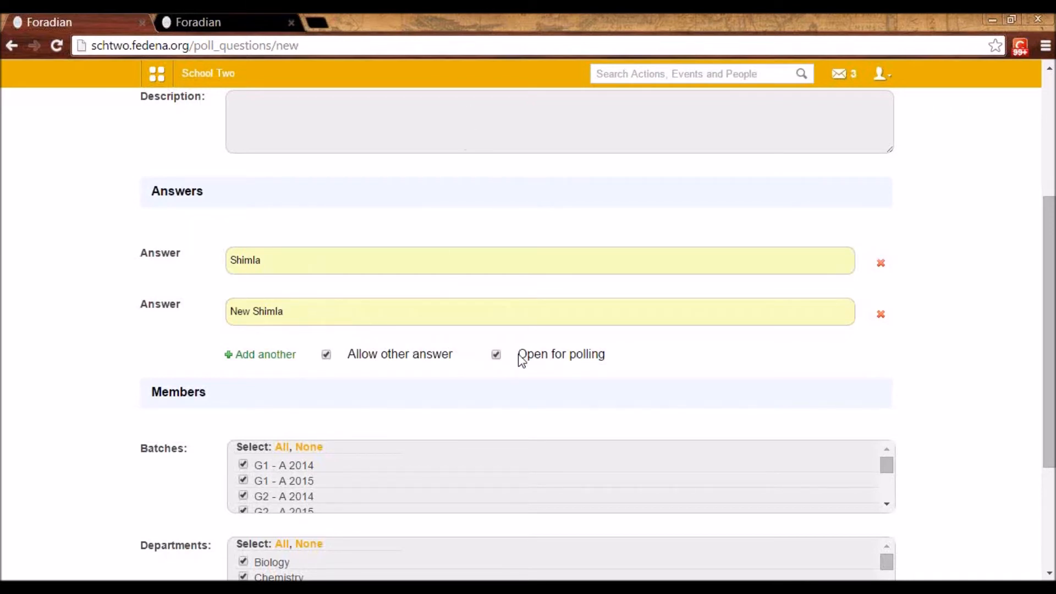
Review the batches and departments chosen as poll members, and post the poll
scroll(500, 358, "down", 5)
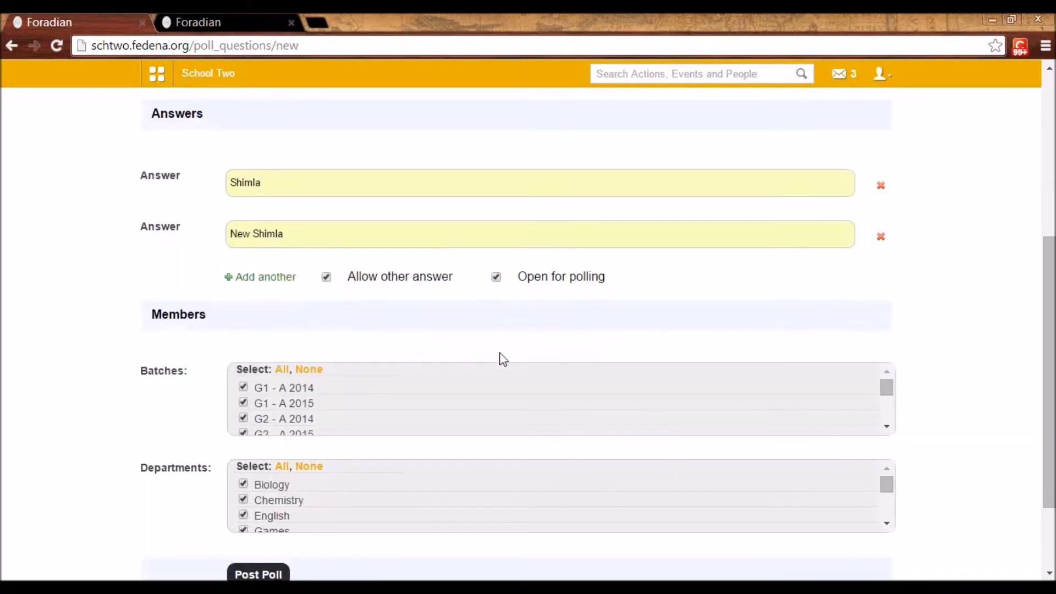
scroll(361, 328, "down", 4)
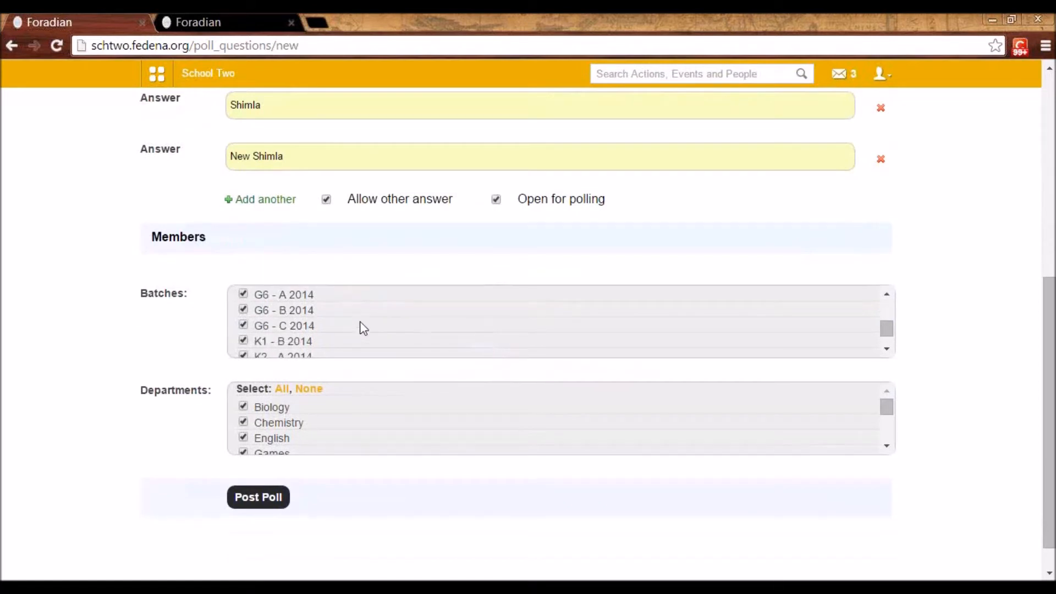
scroll(292, 385, "down", 3)
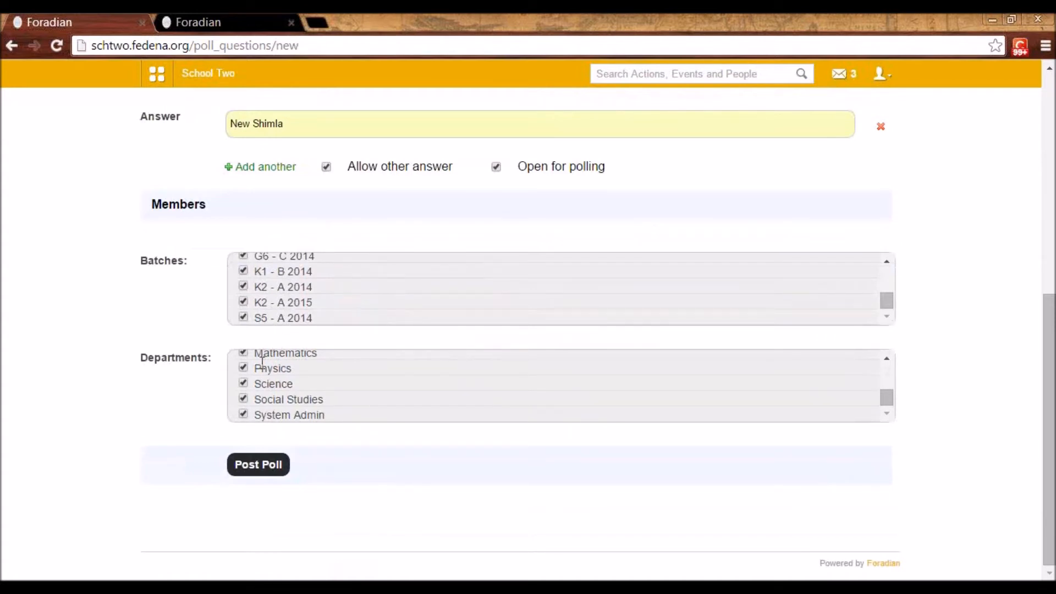
scroll(304, 191, "up", 3)
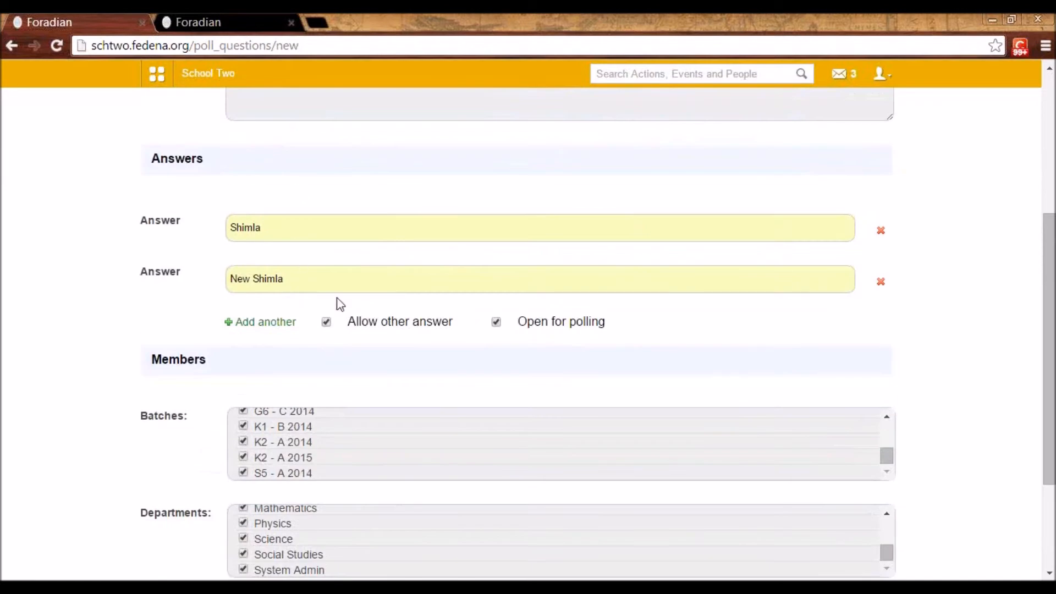
scroll(307, 405, "down", 3)
left_click(263, 467)
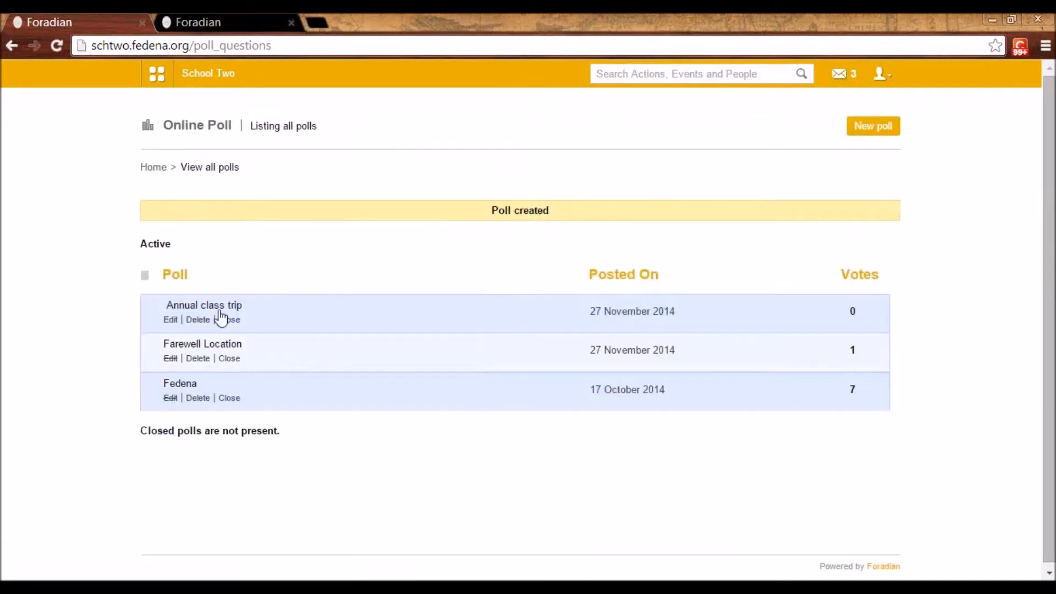
Open the Annual class trip poll and vote for Shimla
left_click(211, 307)
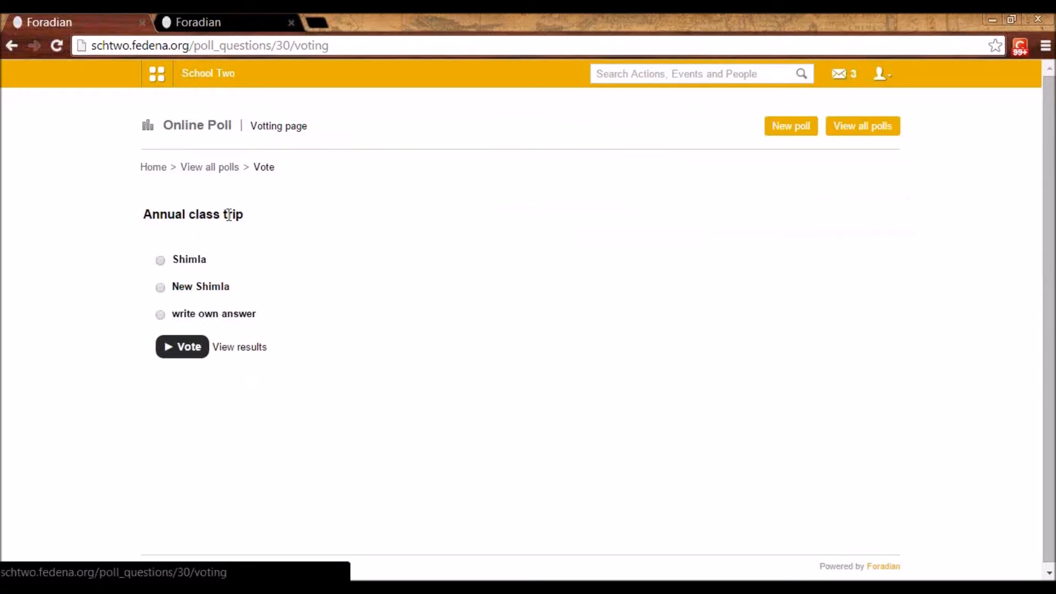
left_click(160, 260)
left_click(187, 349)
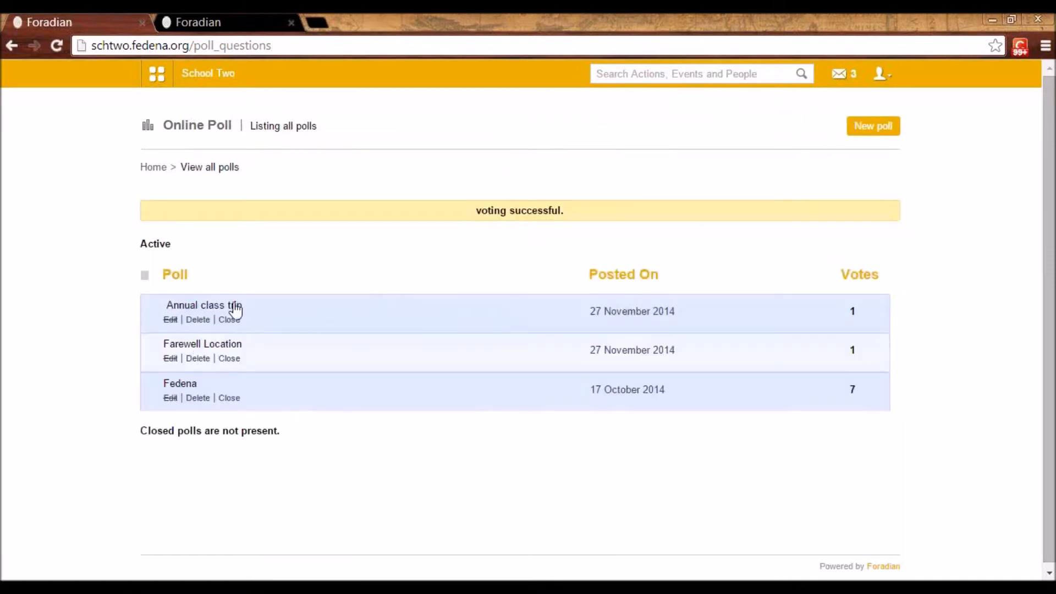
View the results of the Fedena poll, and bring up the overview of modules
left_click(187, 384)
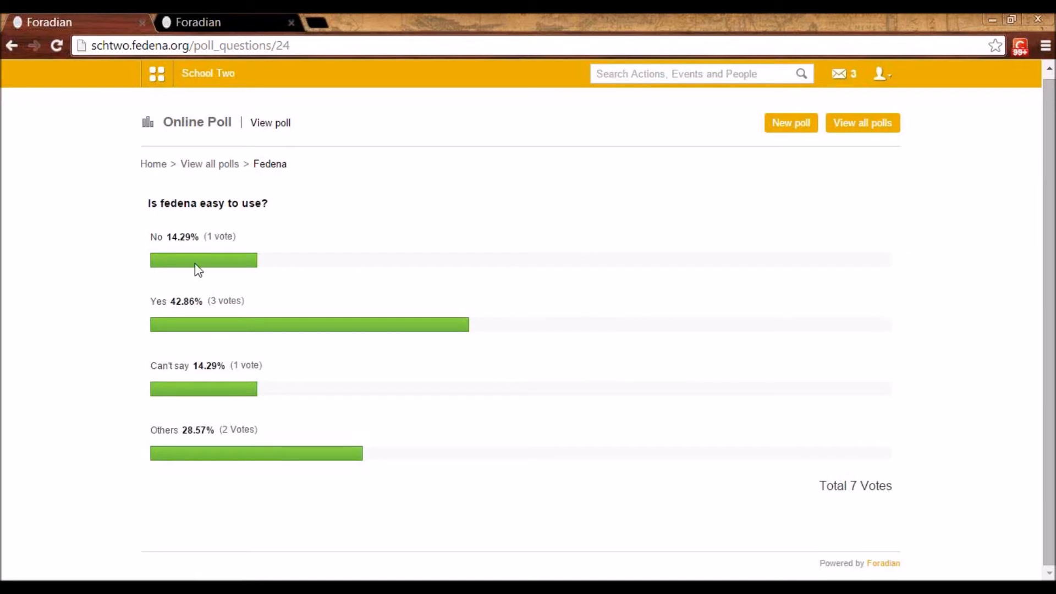
left_click(157, 78)
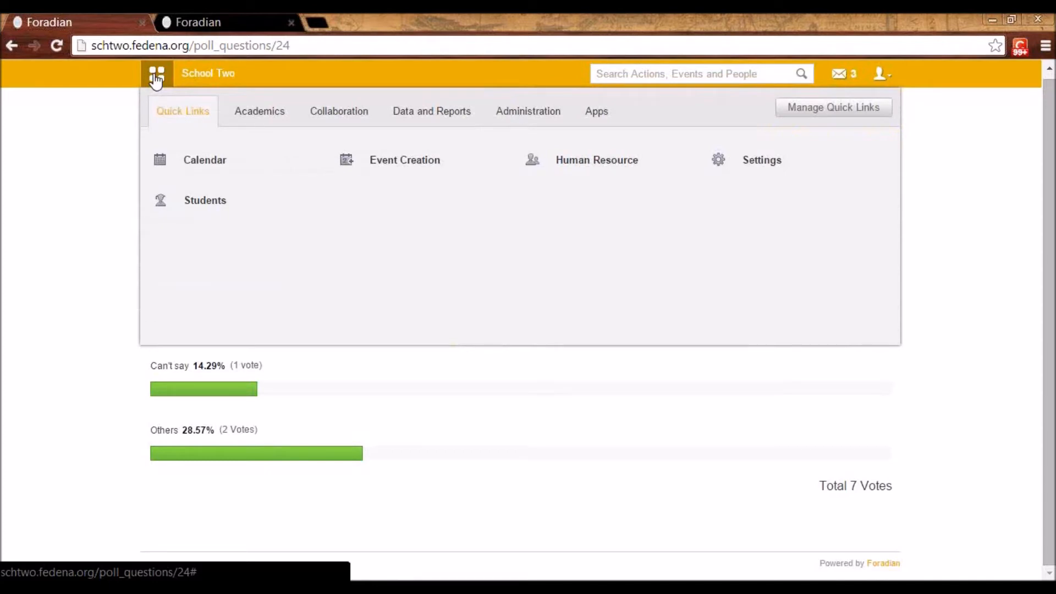
View the placement list and the form for announcing a new placement, and return to the list without creating one
left_click(276, 111)
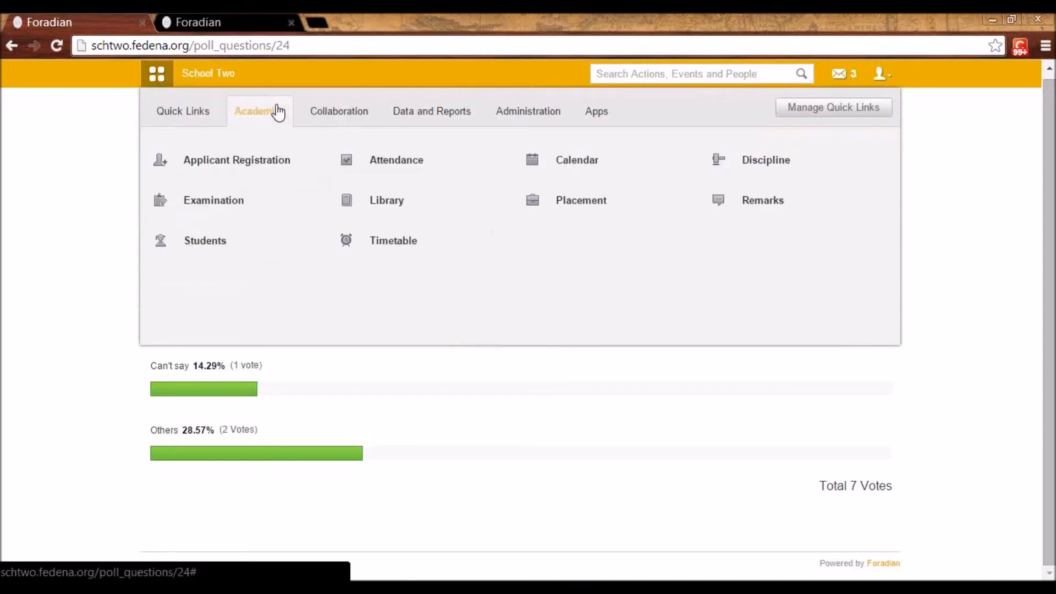
left_click(561, 209)
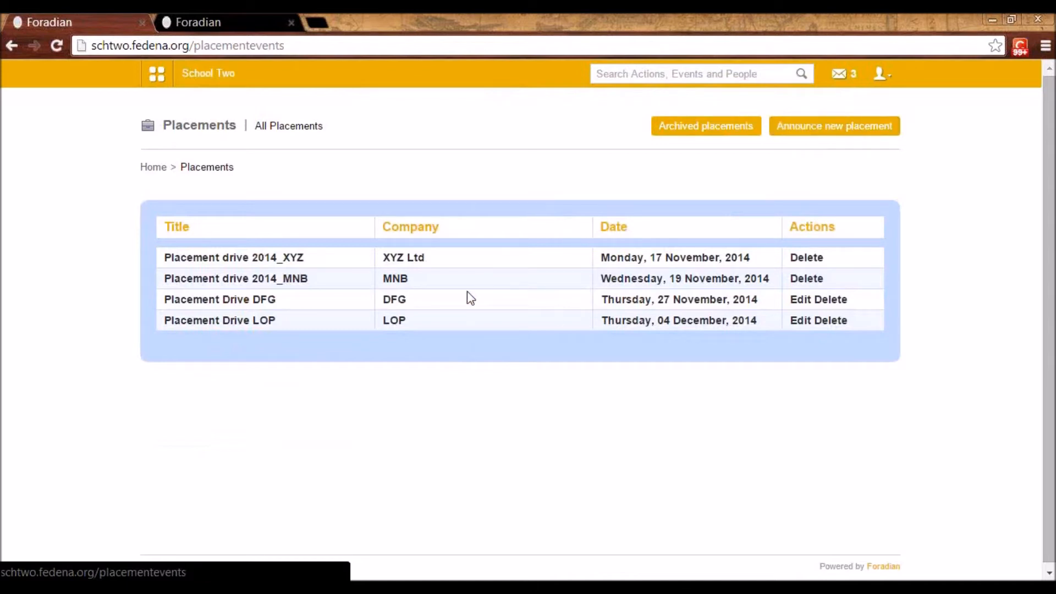
left_click(796, 128)
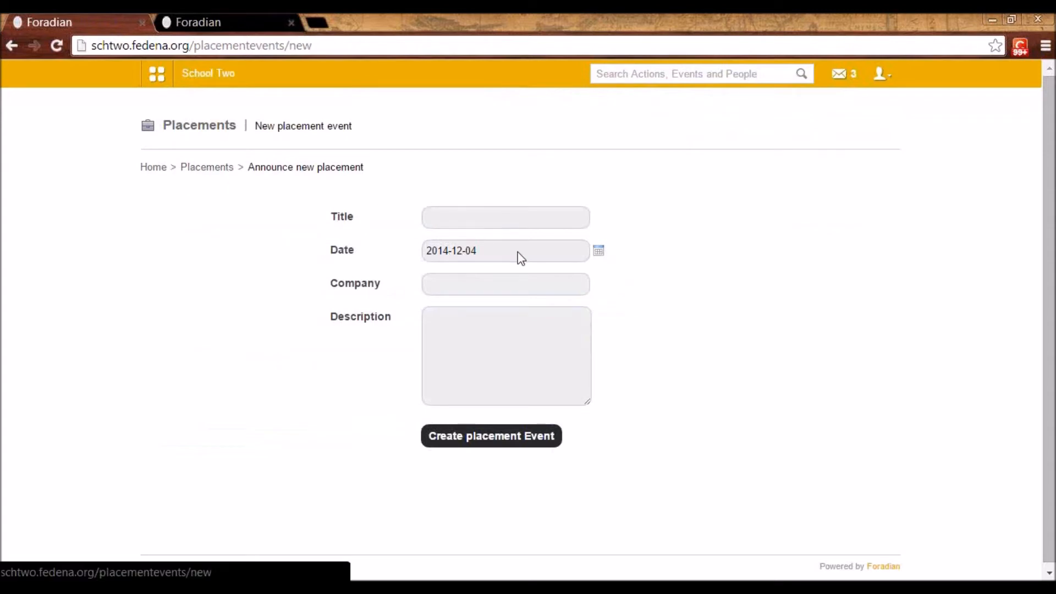
left_click(454, 283)
left_click(459, 328)
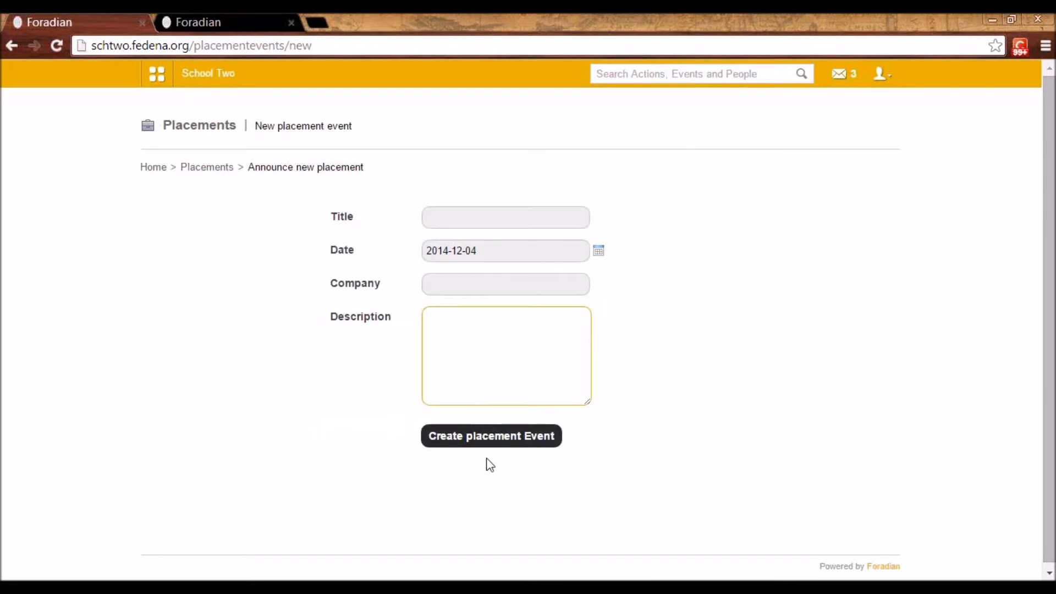
left_click(214, 167)
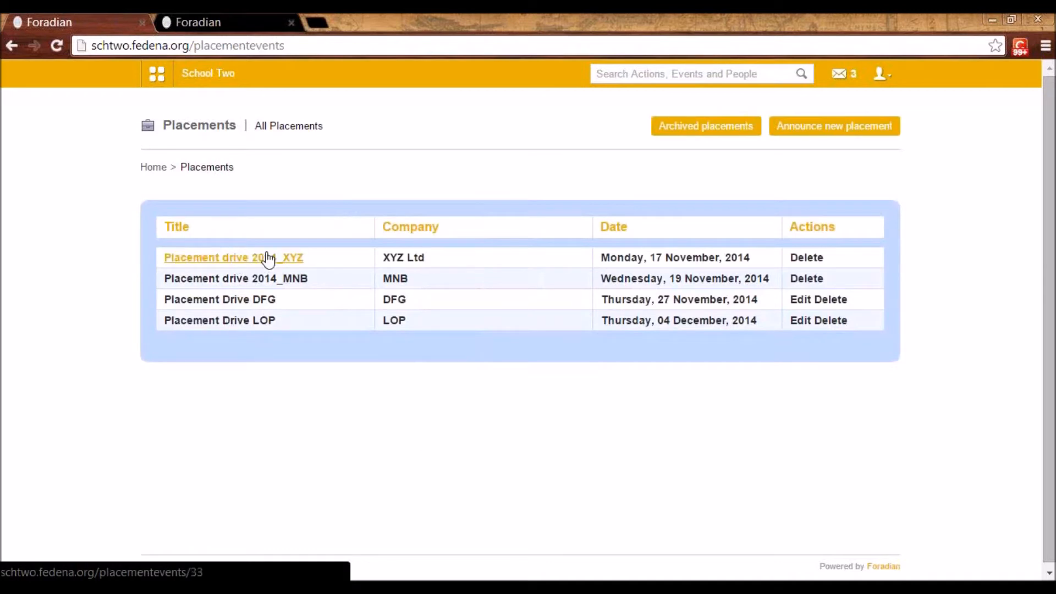
Invite all students of batch G1 - A 2014 to Placement drive 2014_XYZ
left_click(268, 258)
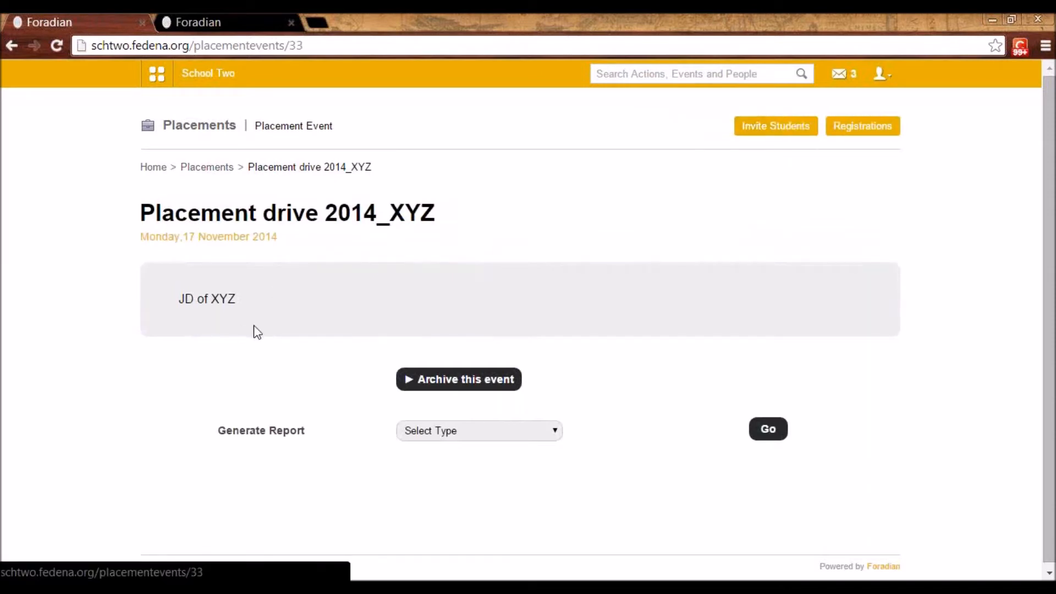
left_click(775, 140)
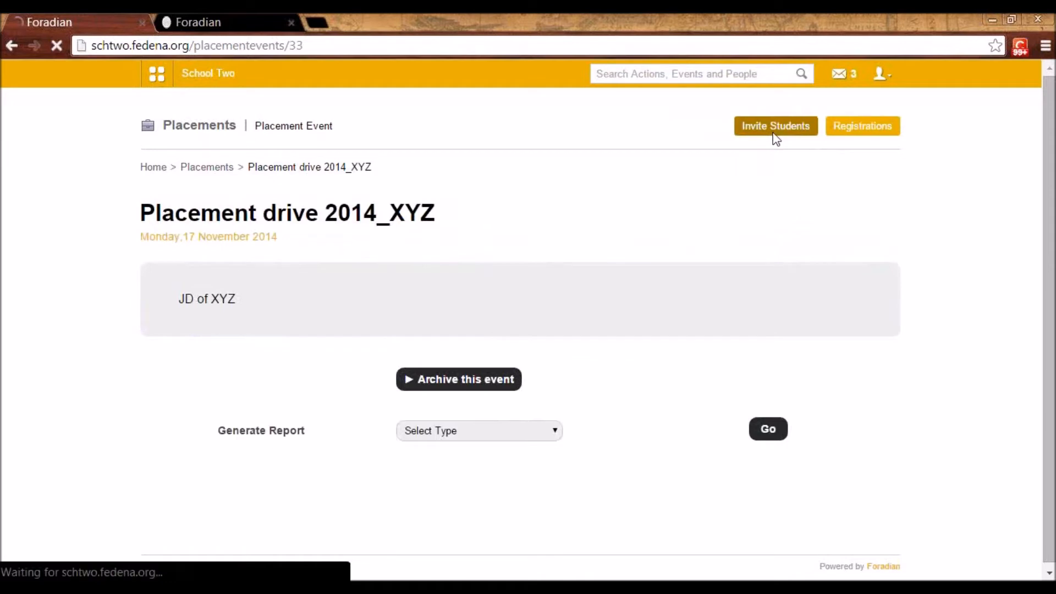
left_click(386, 214)
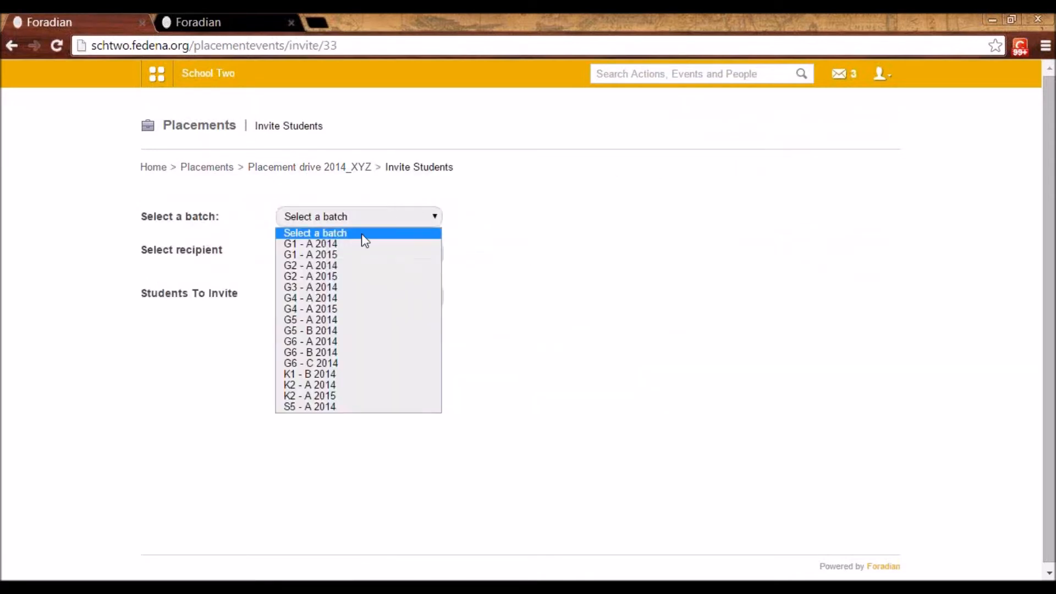
left_click(356, 240)
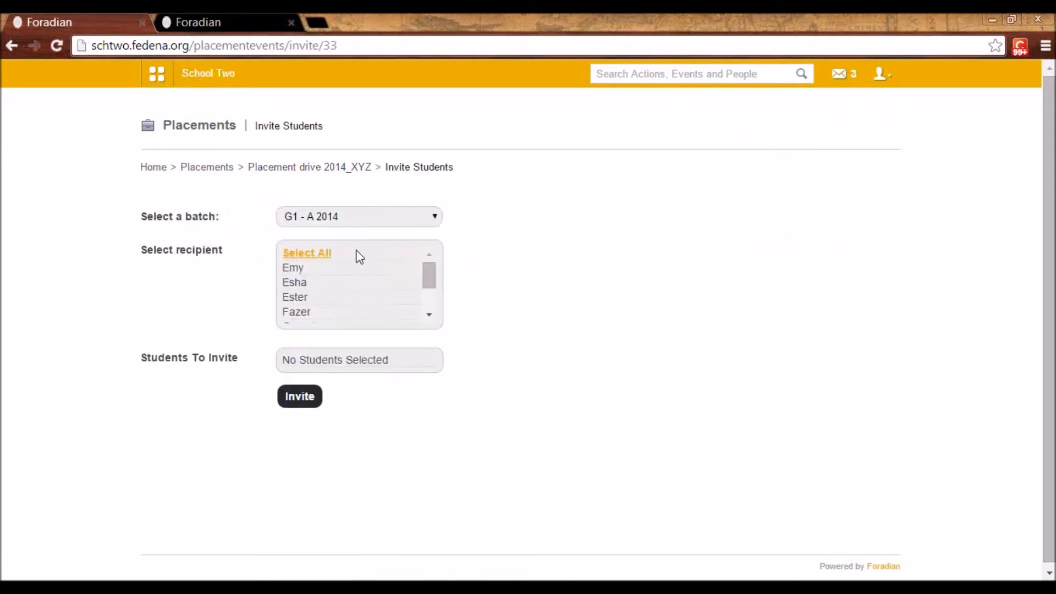
left_click(306, 255)
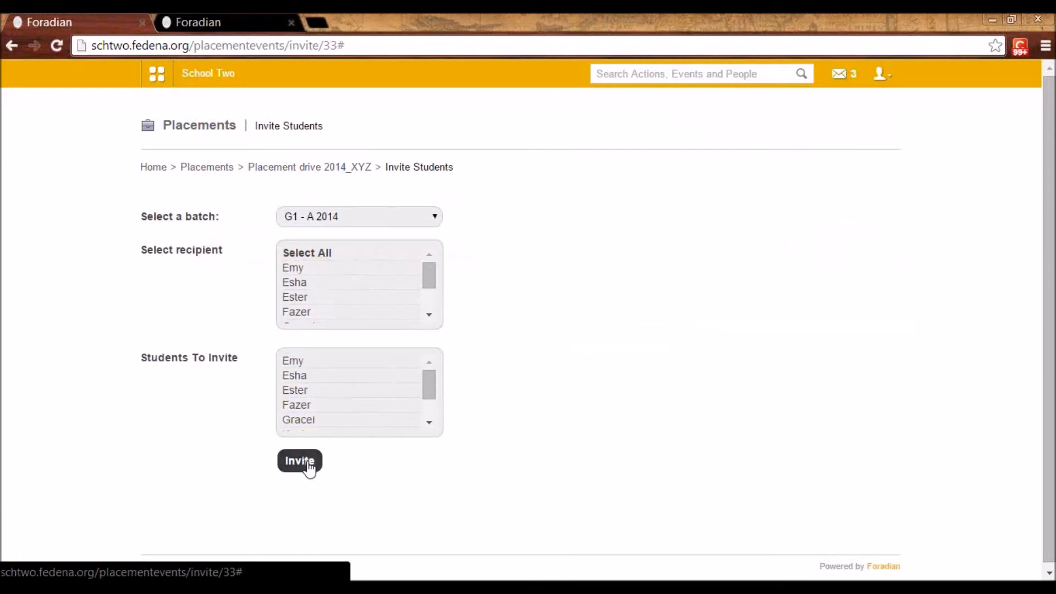
left_click(310, 467)
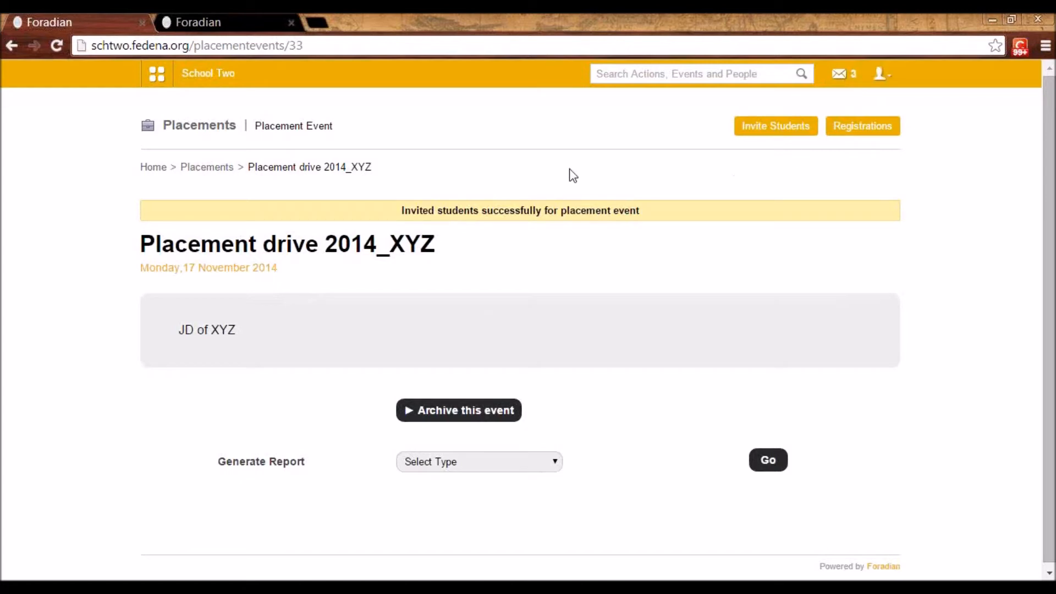
Log out, sign in with the student's username and password, and decline to save the password
left_click(884, 76)
left_click(867, 145)
left_click(578, 240)
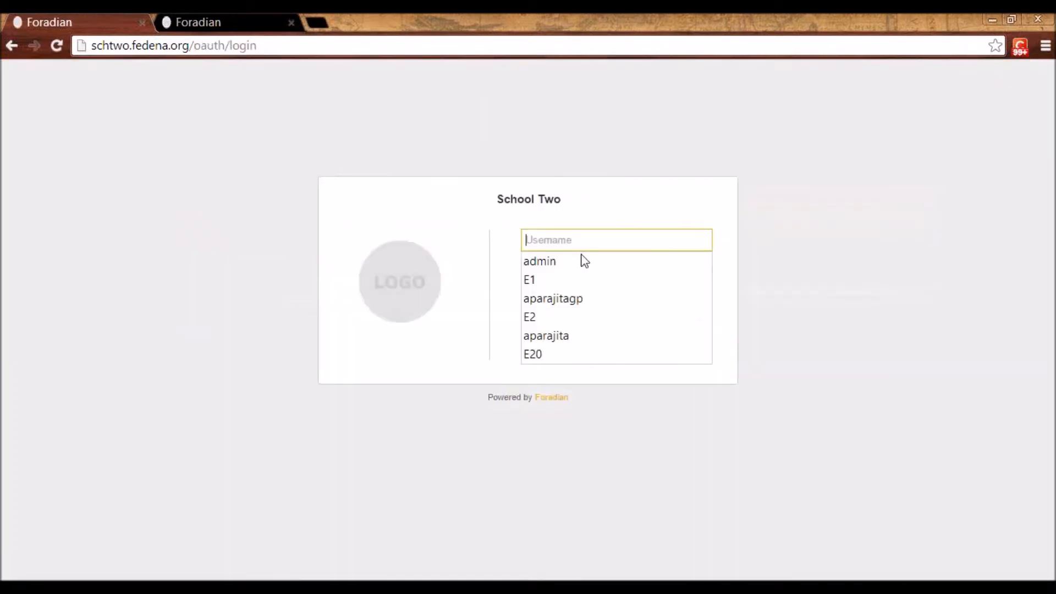
type("user10")
key("Tab")
type("u")
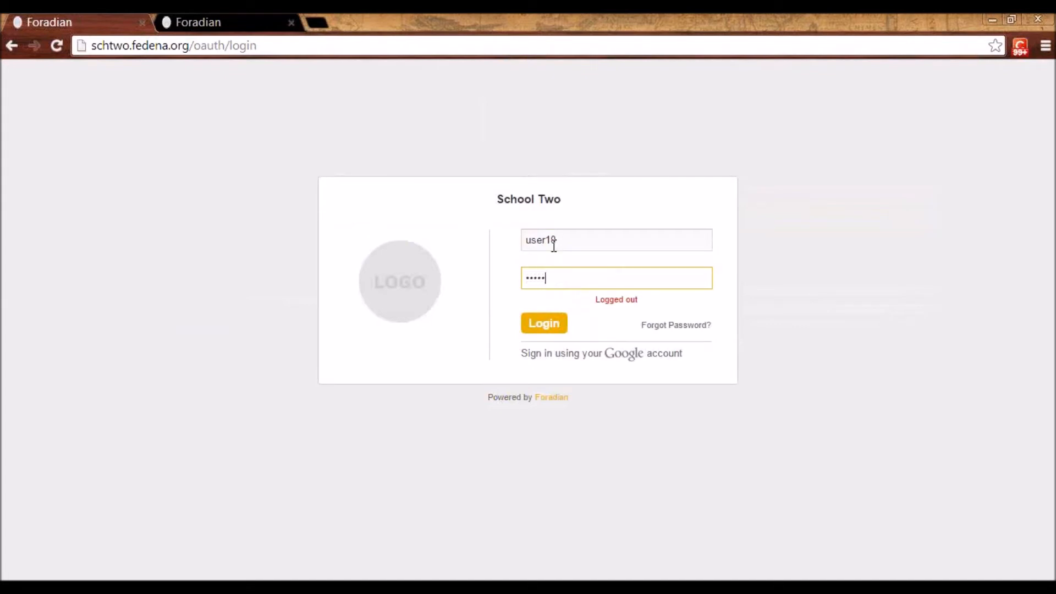
key("Return")
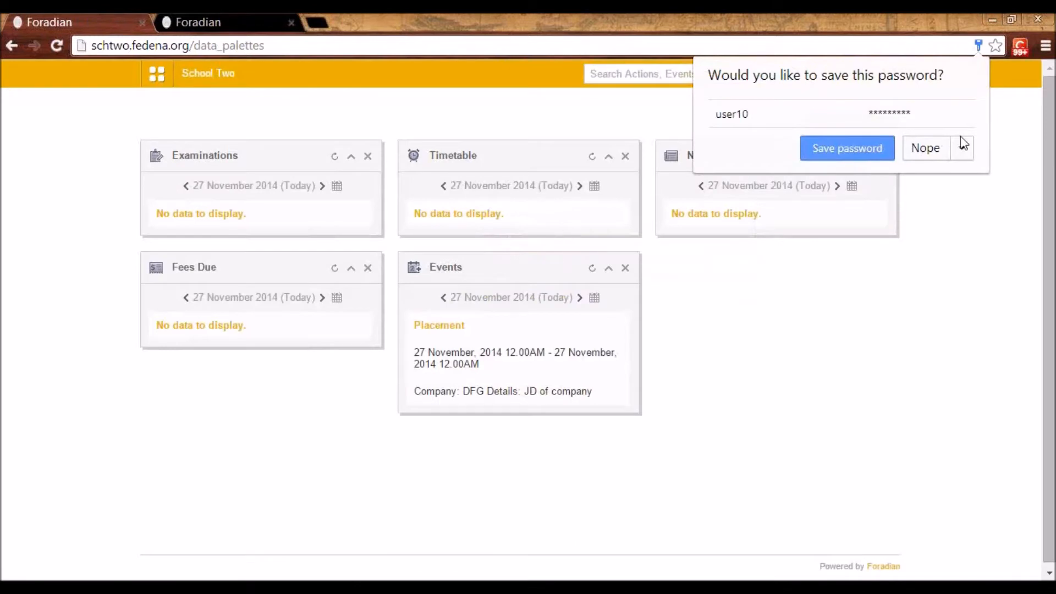
left_click(926, 148)
View the student's invitation to Placement Drive DFG and register for the placement event
left_click(156, 74)
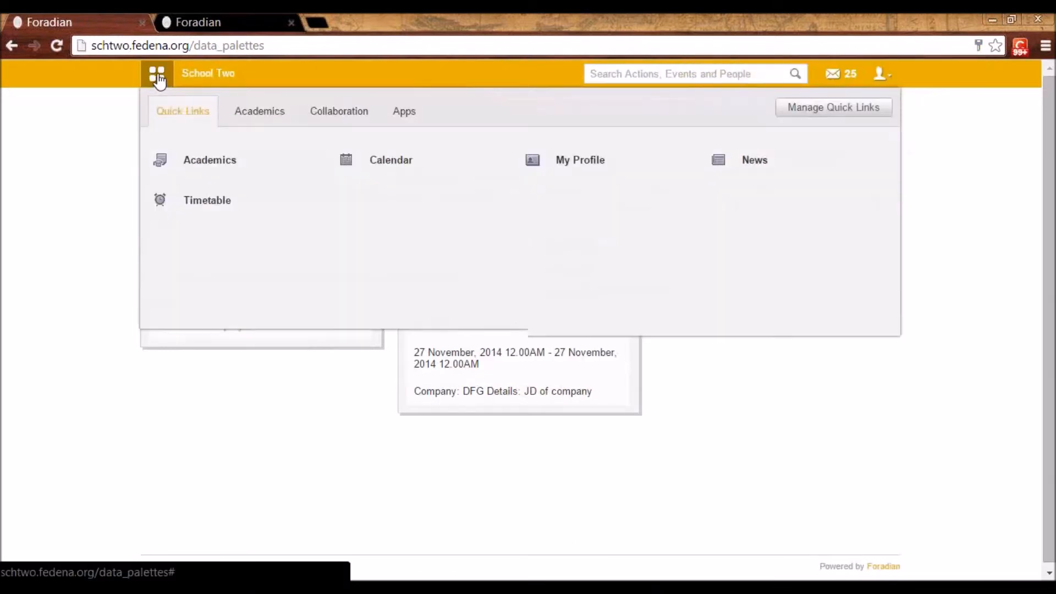
left_click(259, 111)
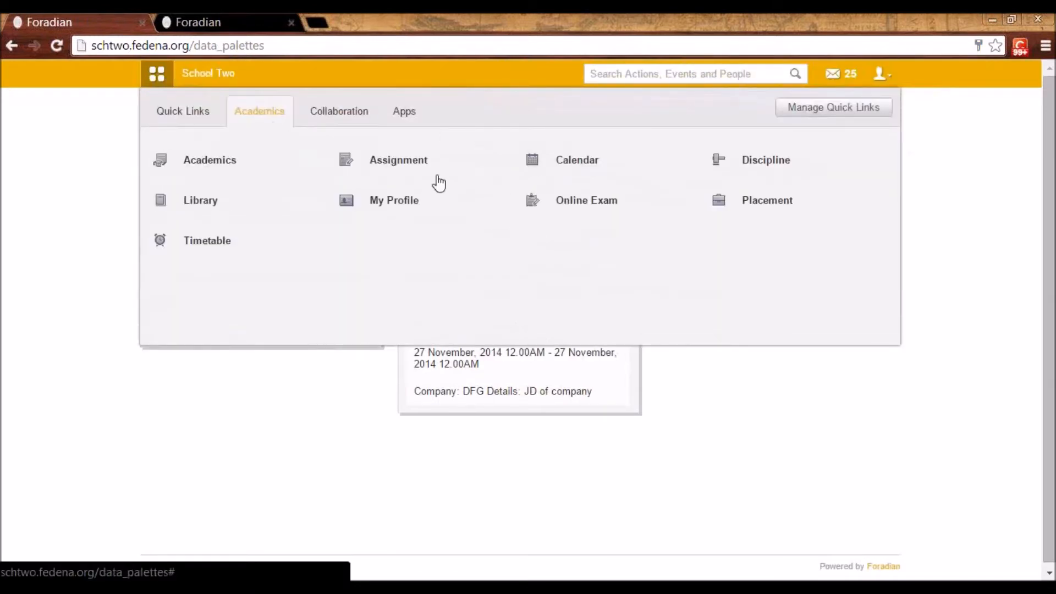
left_click(783, 205)
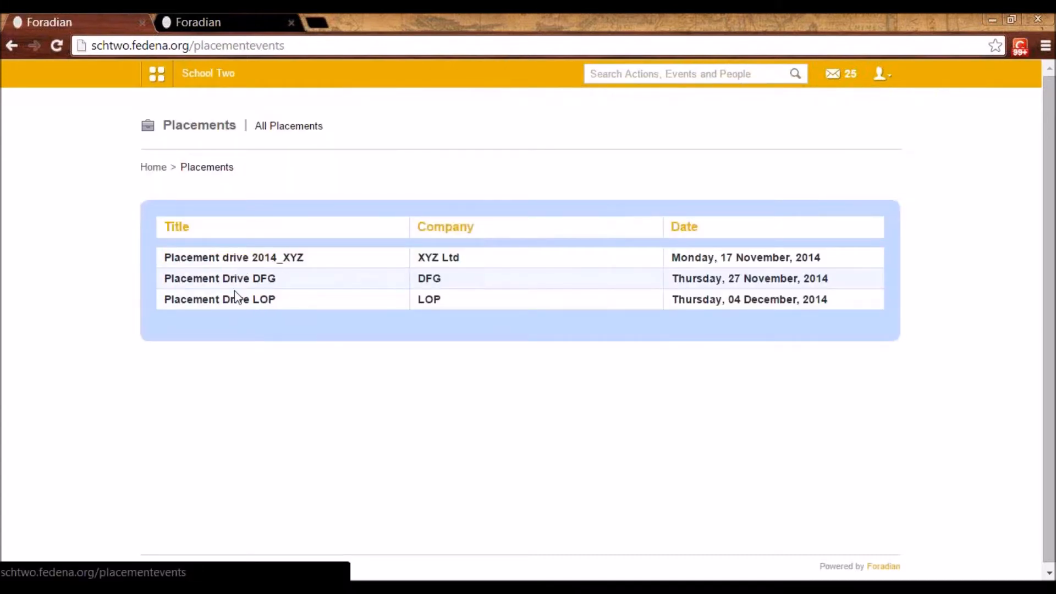
left_click(217, 281)
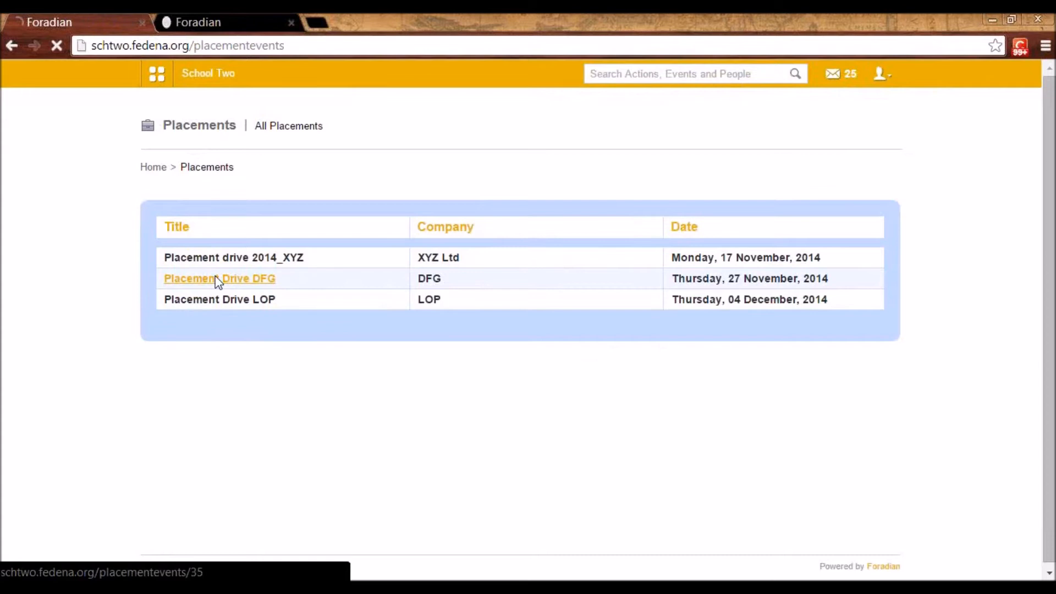
left_click(433, 387)
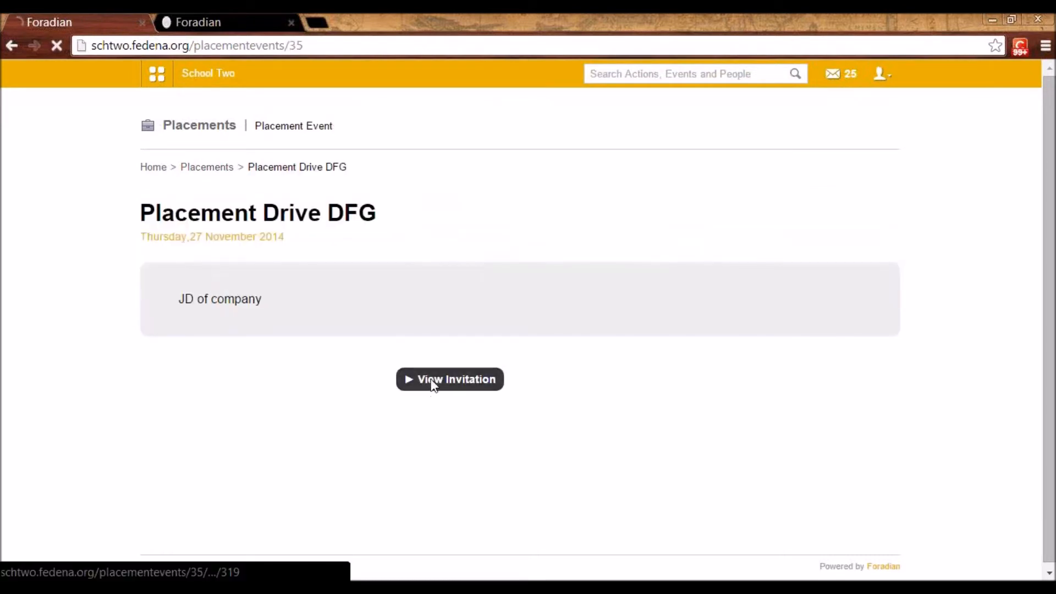
left_click(331, 382)
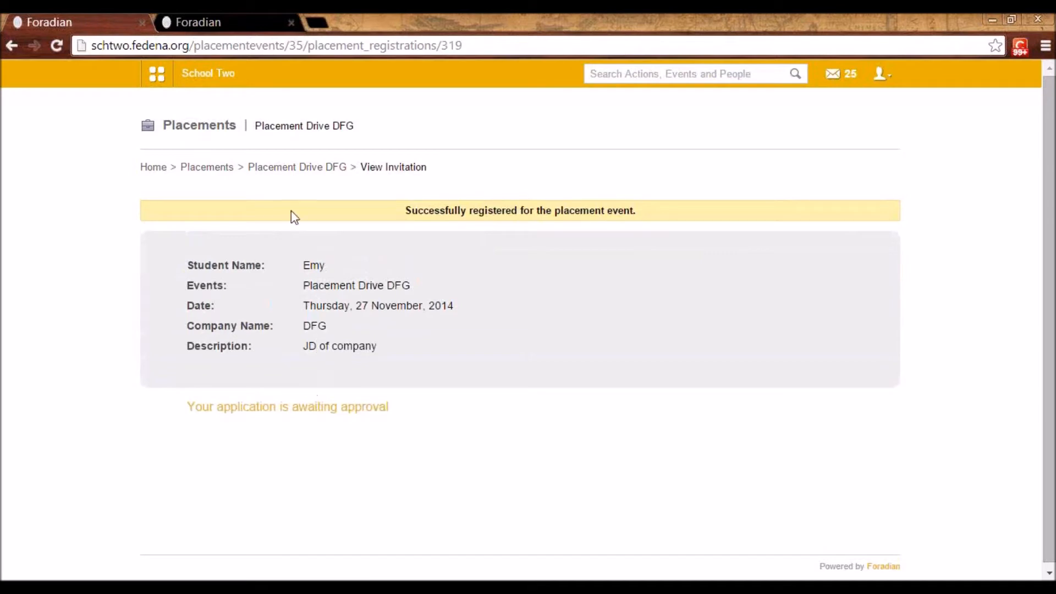
Log out of the student account, sign in as admin with the account password, and decline to save the password
left_click(875, 80)
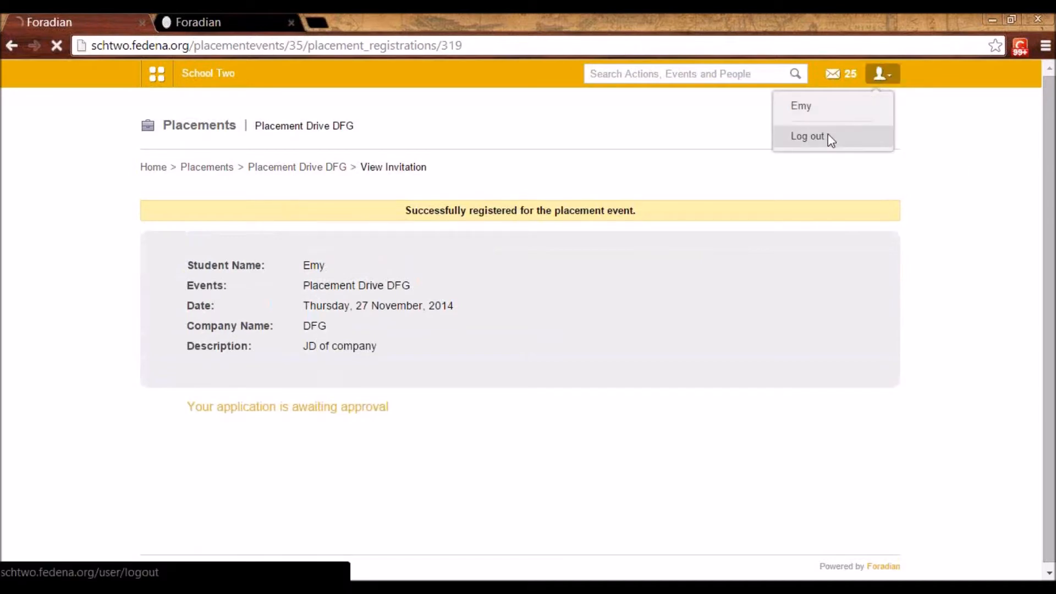
left_click(829, 139)
left_click(542, 231)
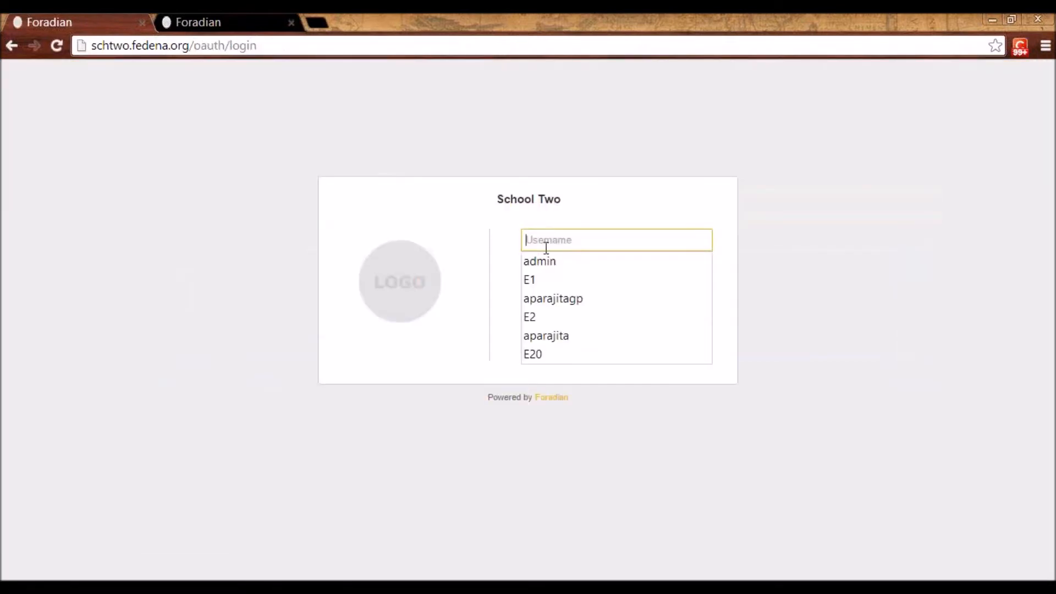
left_click(543, 257)
left_click(552, 279)
type("admin")
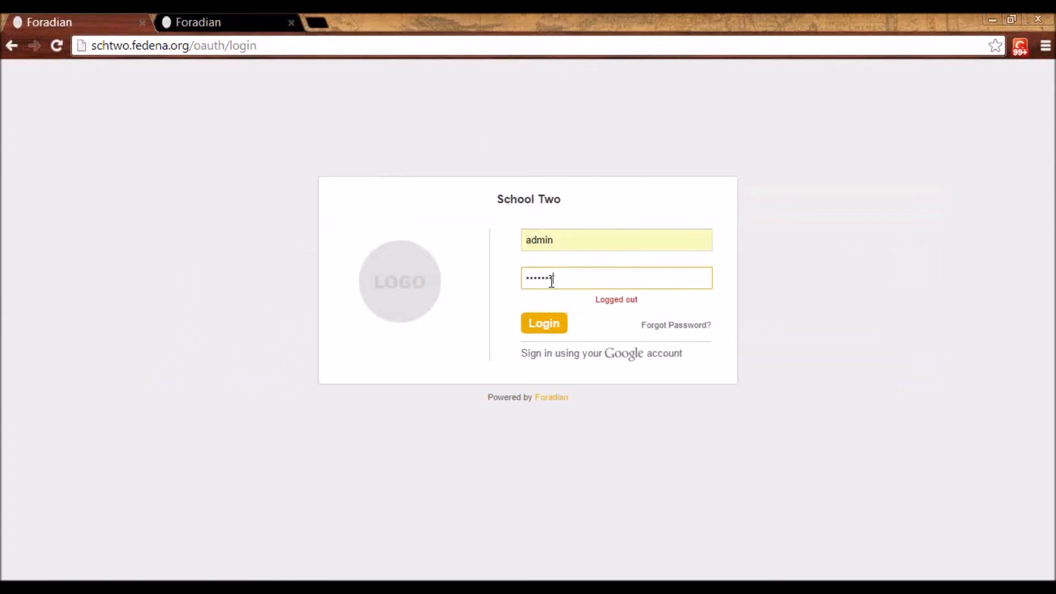
key("Return")
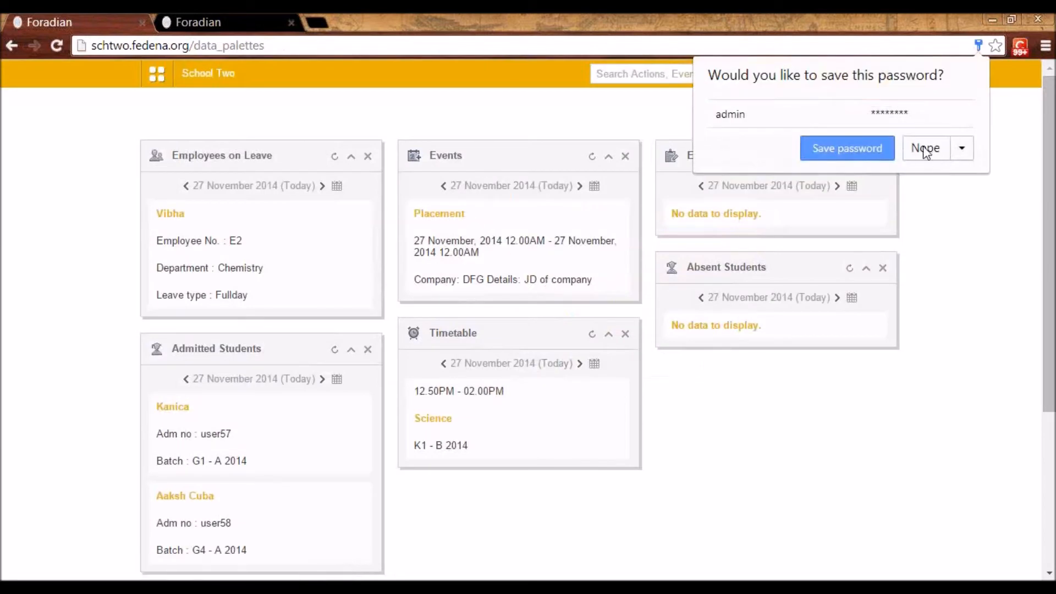
left_click(923, 146)
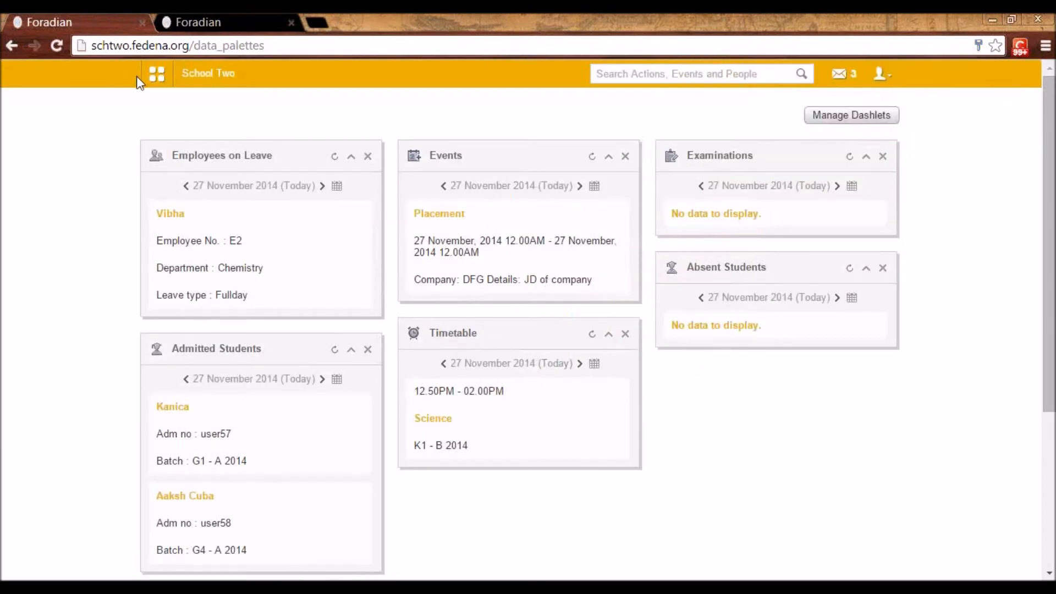
Open the list of student registrations for Placement Drive DFG
left_click(156, 75)
left_click(259, 110)
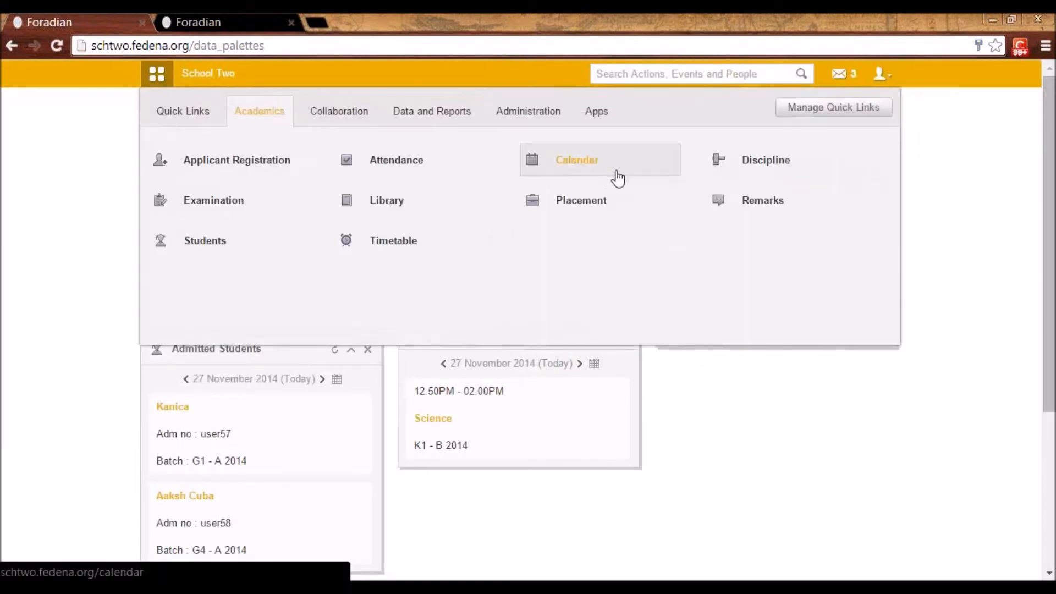
left_click(581, 199)
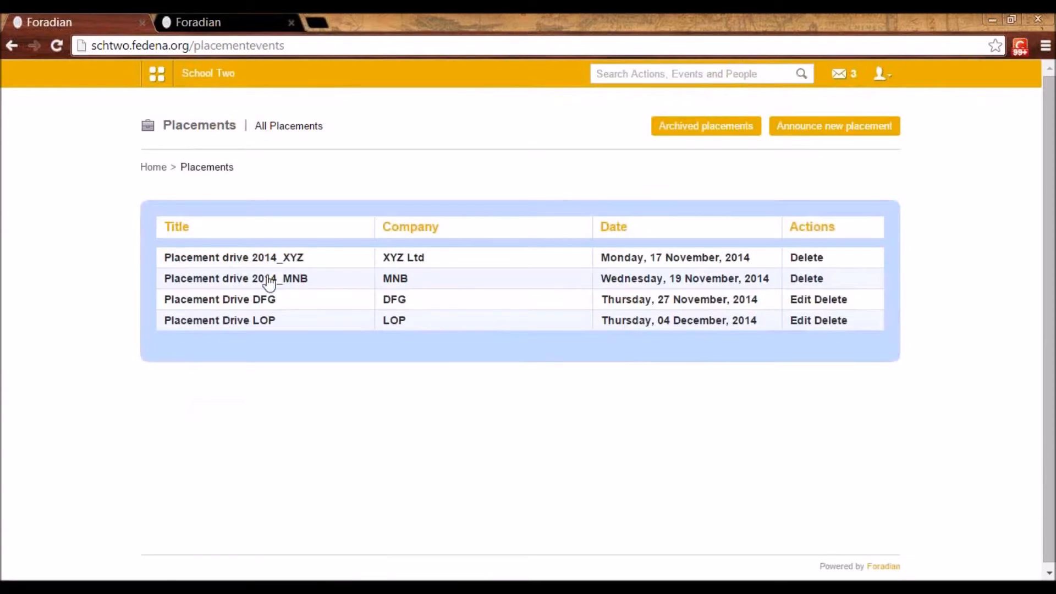
left_click(269, 301)
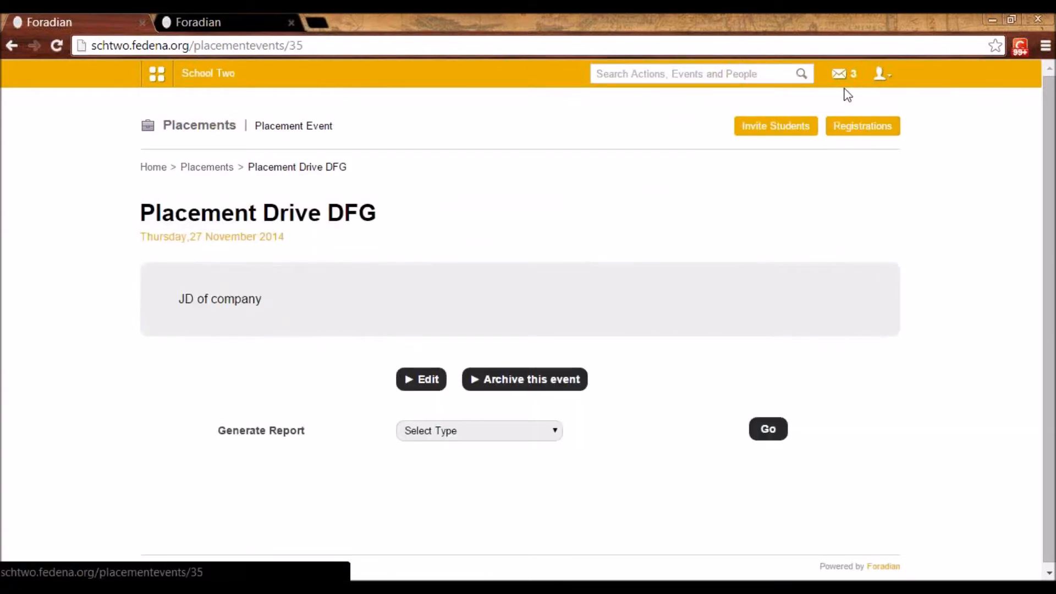
left_click(851, 131)
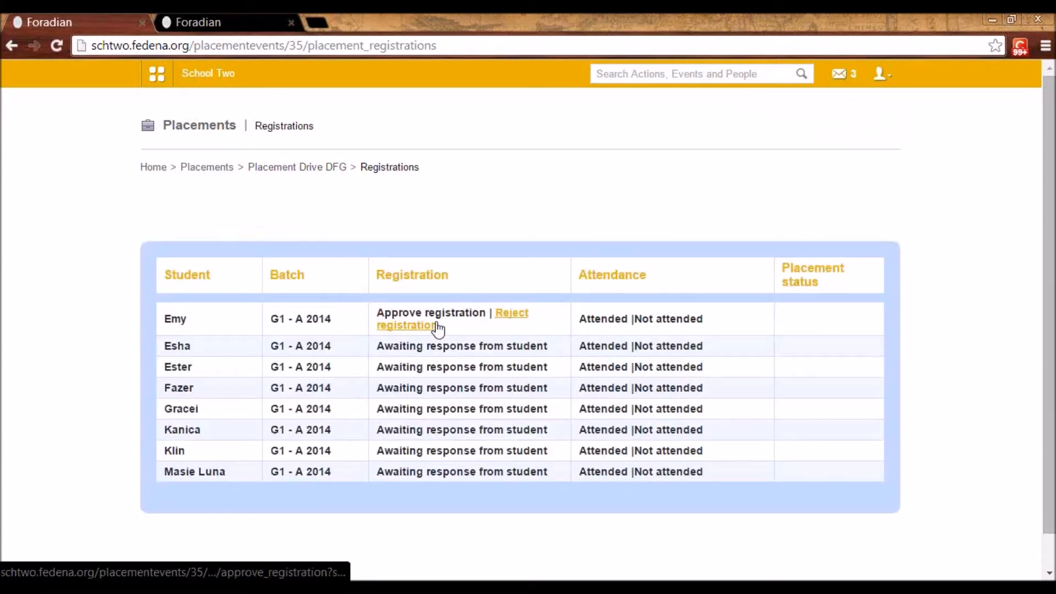
Approve the first student's registration for Placement Drive DFG, marking the student as attended and approving the placement
left_click(425, 314)
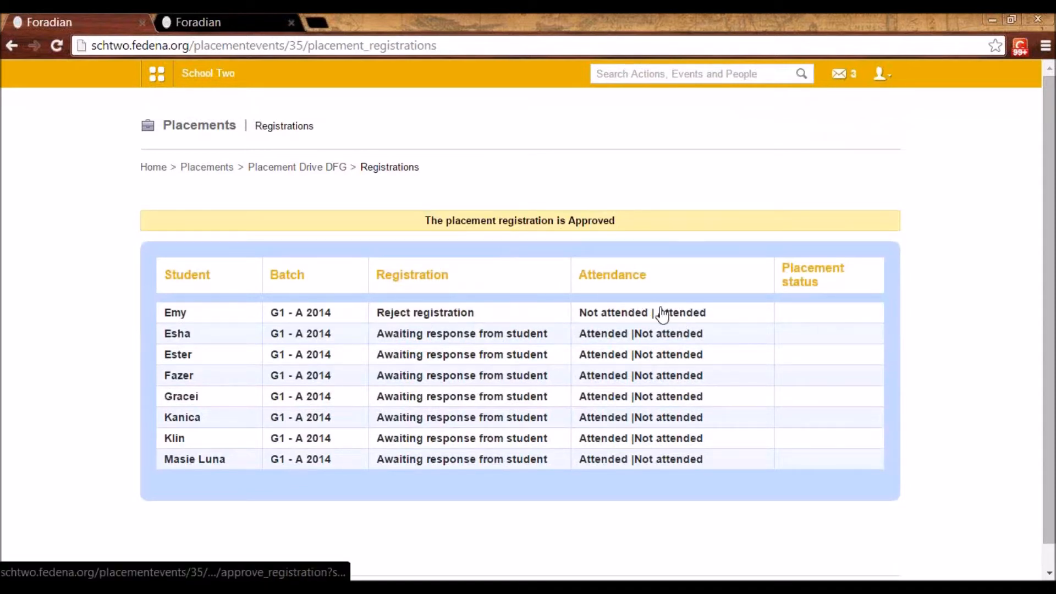
left_click(692, 313)
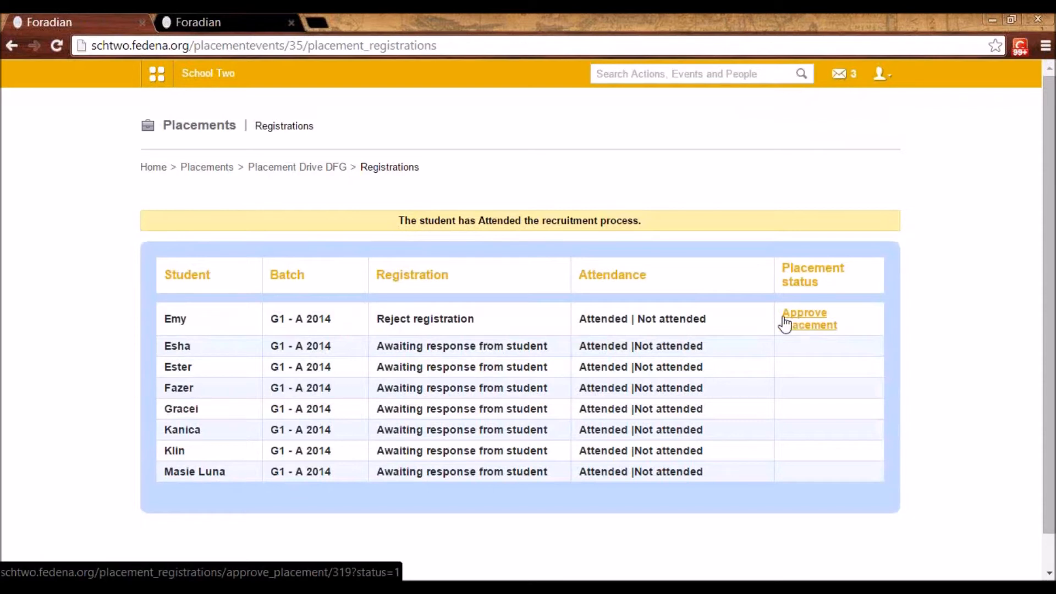
left_click(823, 327)
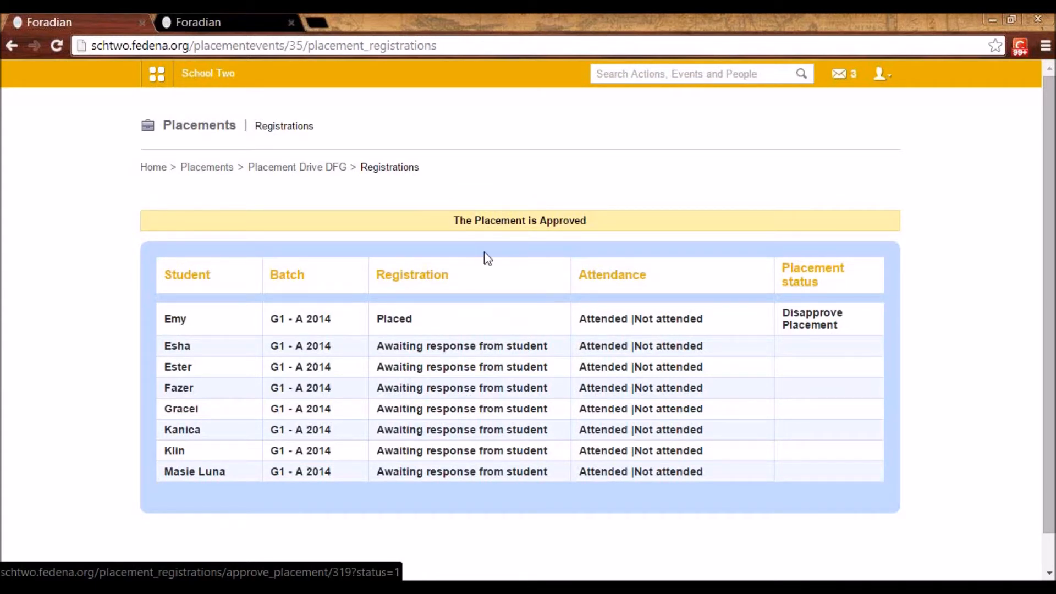
Open the Tasks module to view all tasks
left_click(154, 80)
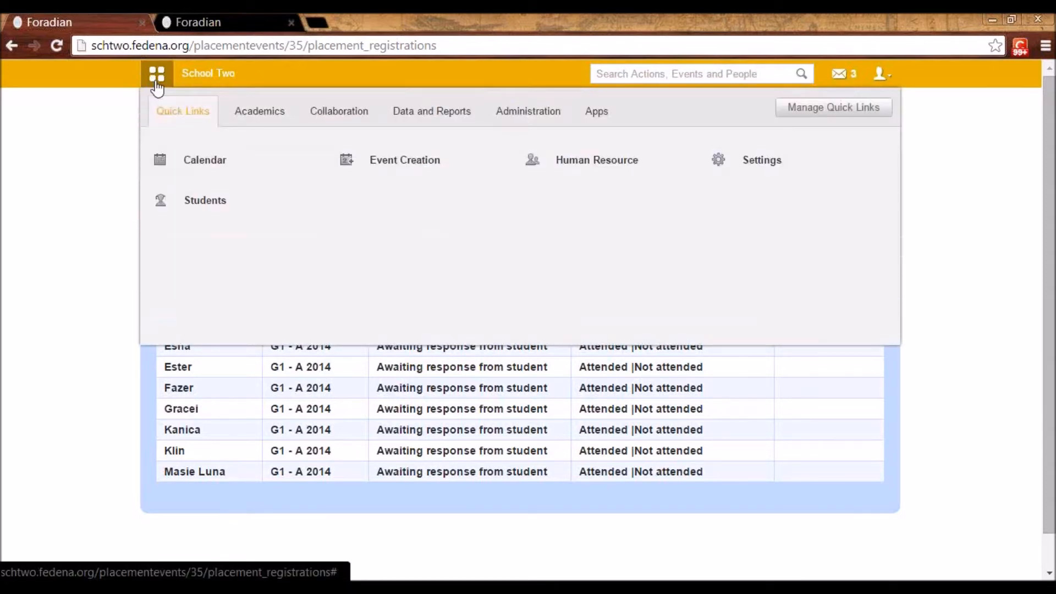
left_click(334, 114)
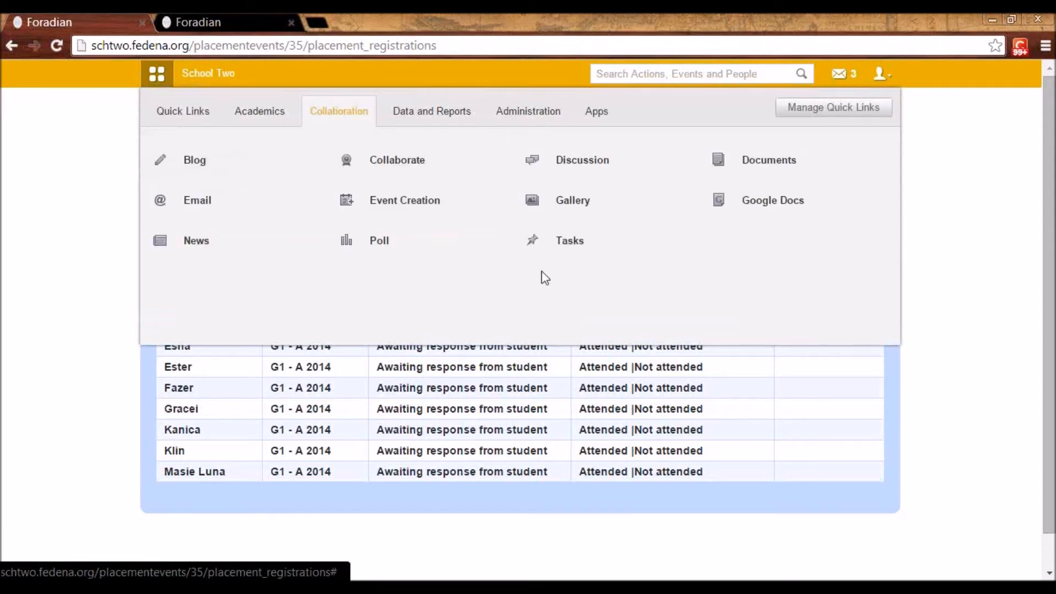
left_click(571, 251)
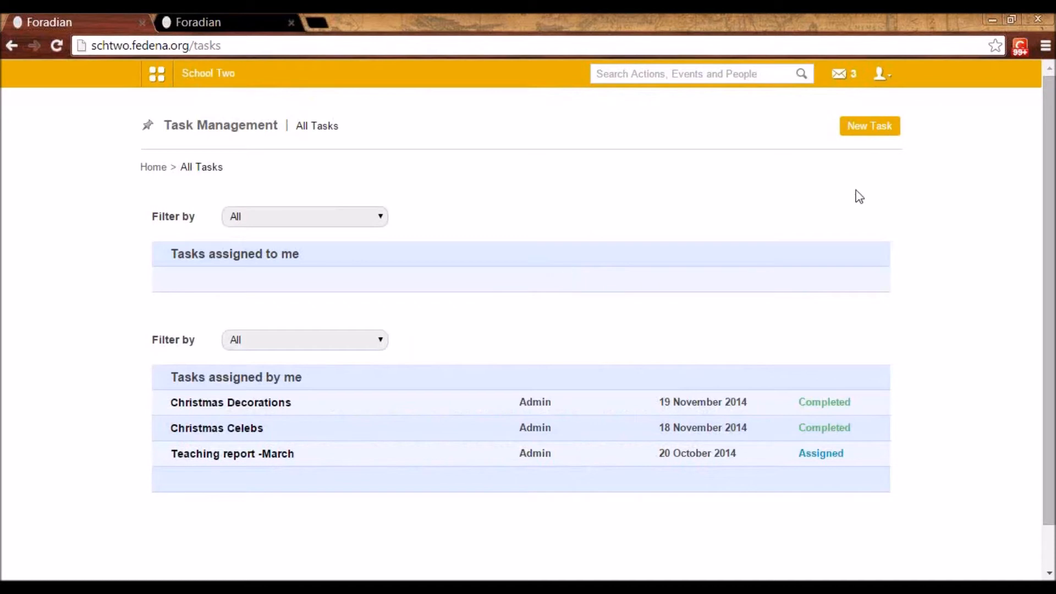
Open a blank new task form and view its title and description fields
left_click(858, 127)
scroll(394, 278, "down", 1)
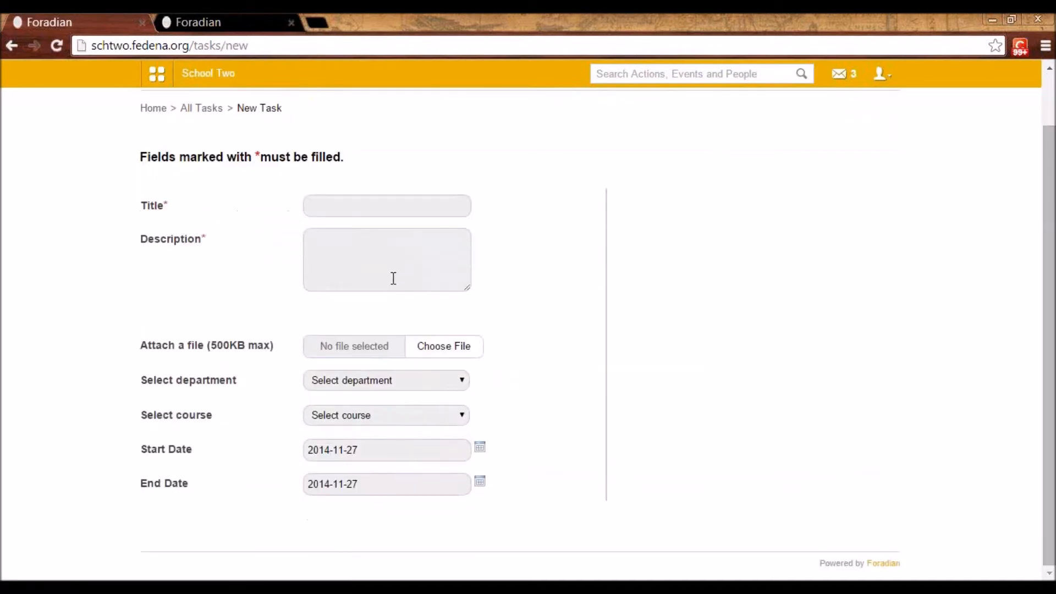
left_click(324, 208)
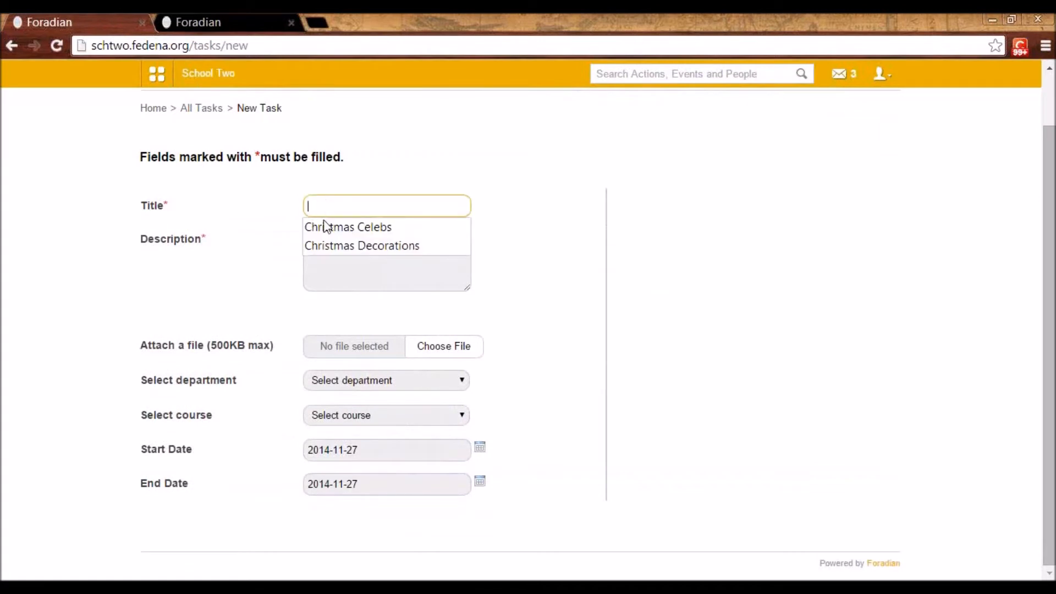
left_click(316, 274)
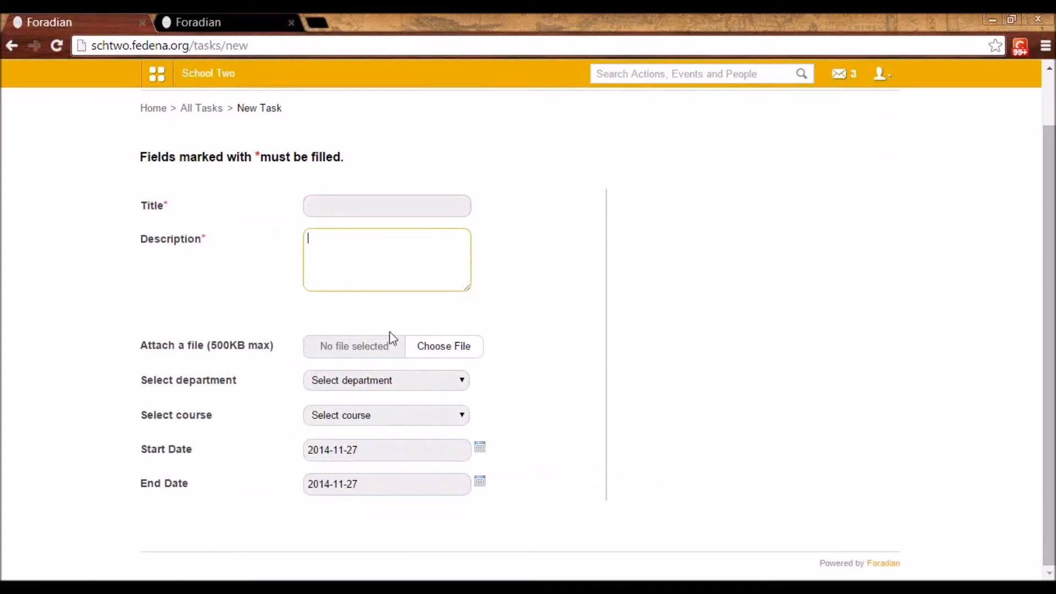
Set the new task's department to Biology and add all of that department's members
left_click(393, 384)
left_click(392, 409)
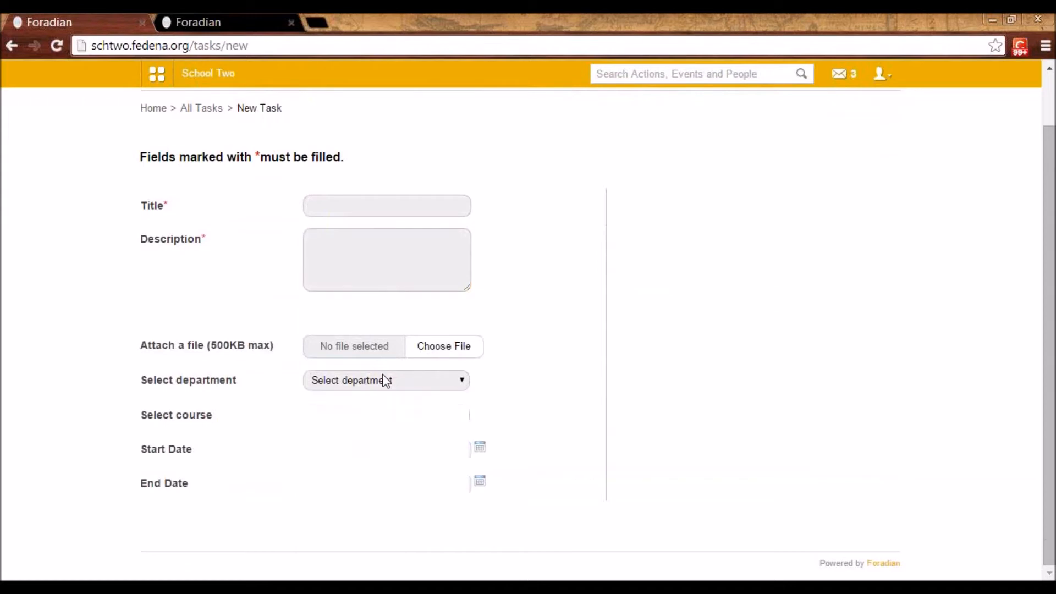
left_click(387, 382)
left_click(394, 408)
scroll(391, 453, "down", 2)
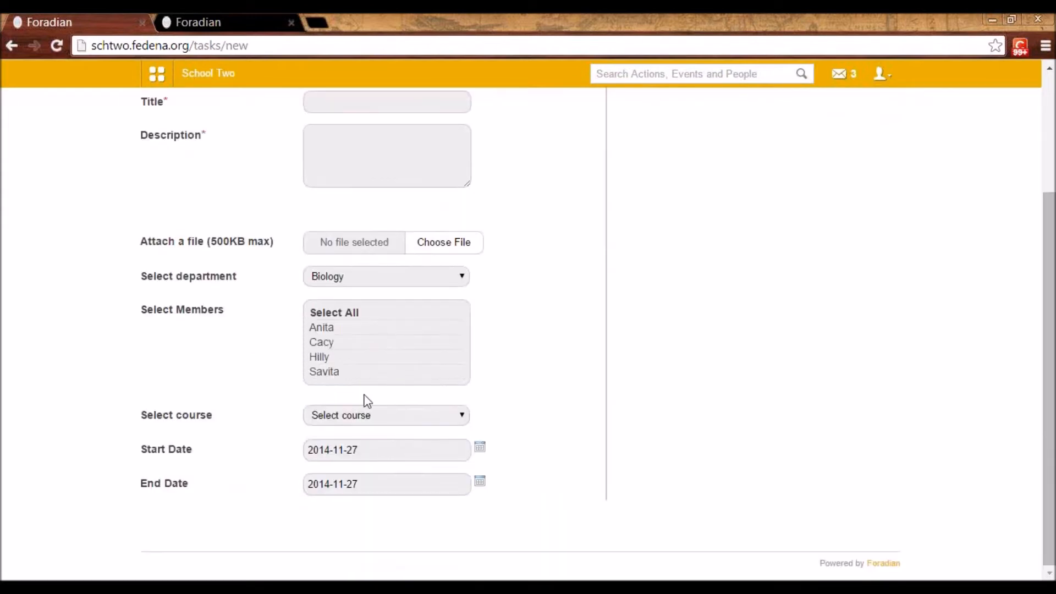
left_click(341, 315)
scroll(781, 442, "down", 3)
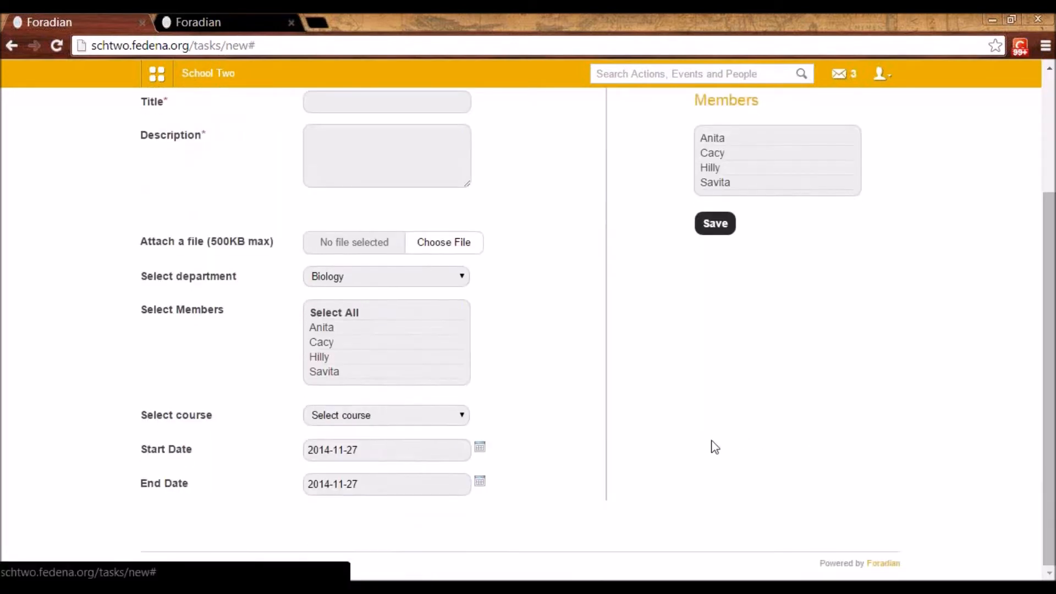
Select course G2 - A 2014 for the new task, review the form, and return to all tasks without saving
left_click(338, 413)
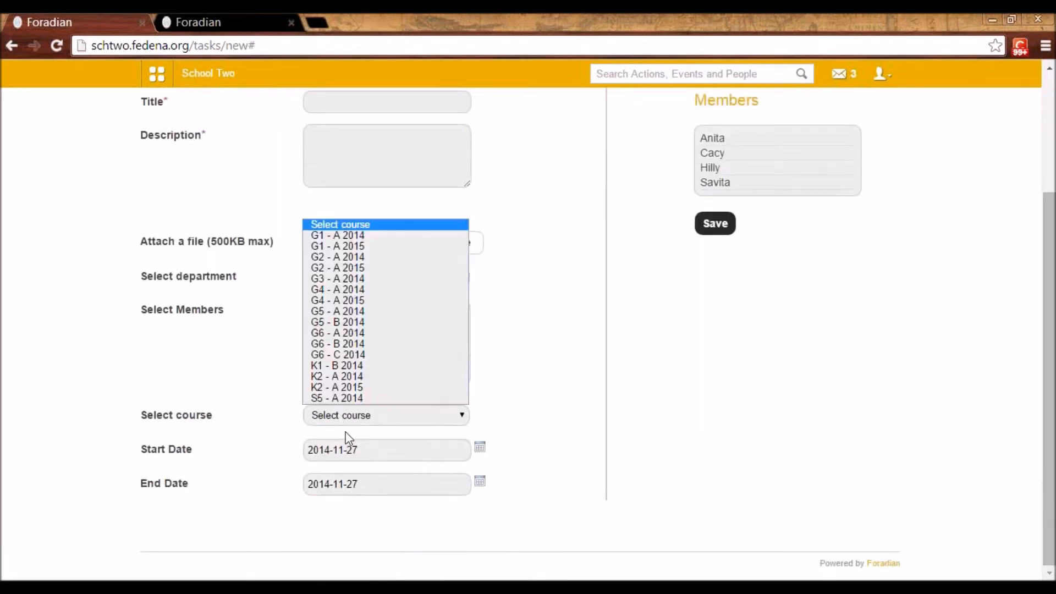
left_click(338, 265)
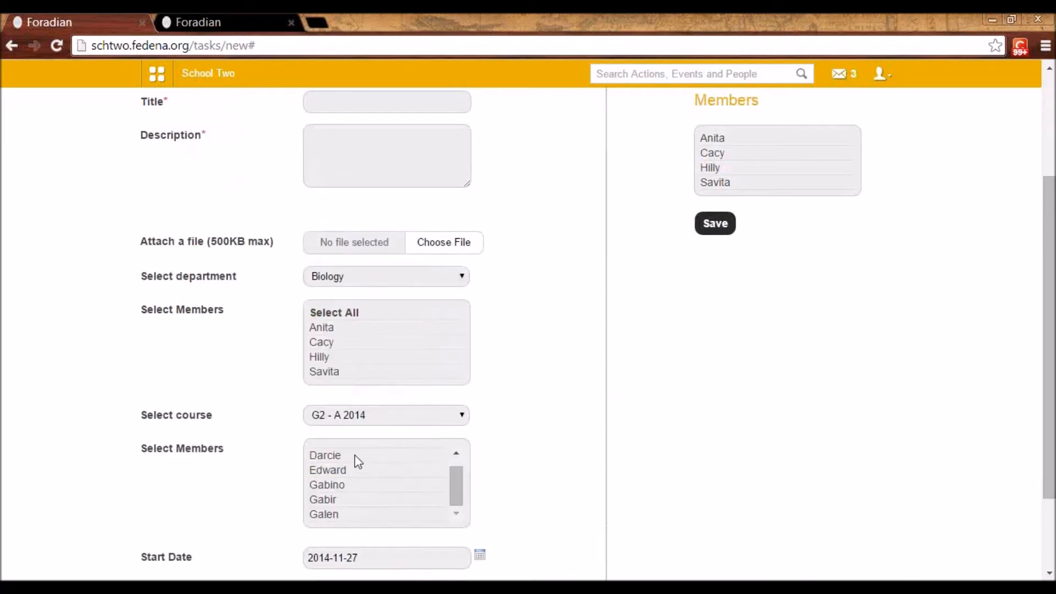
scroll(355, 462, "down", 2)
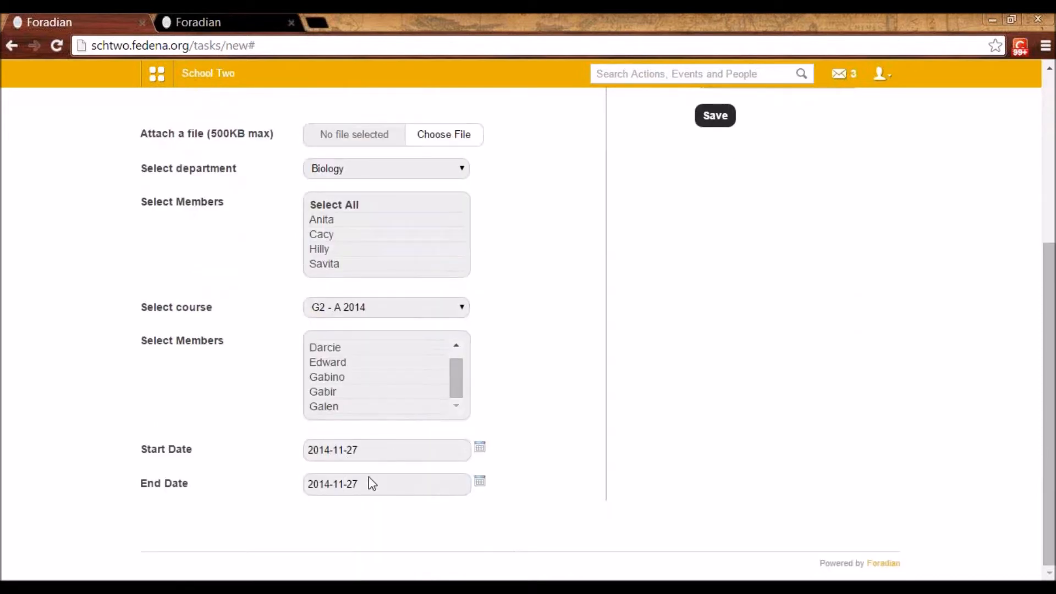
scroll(412, 476, "up", 4)
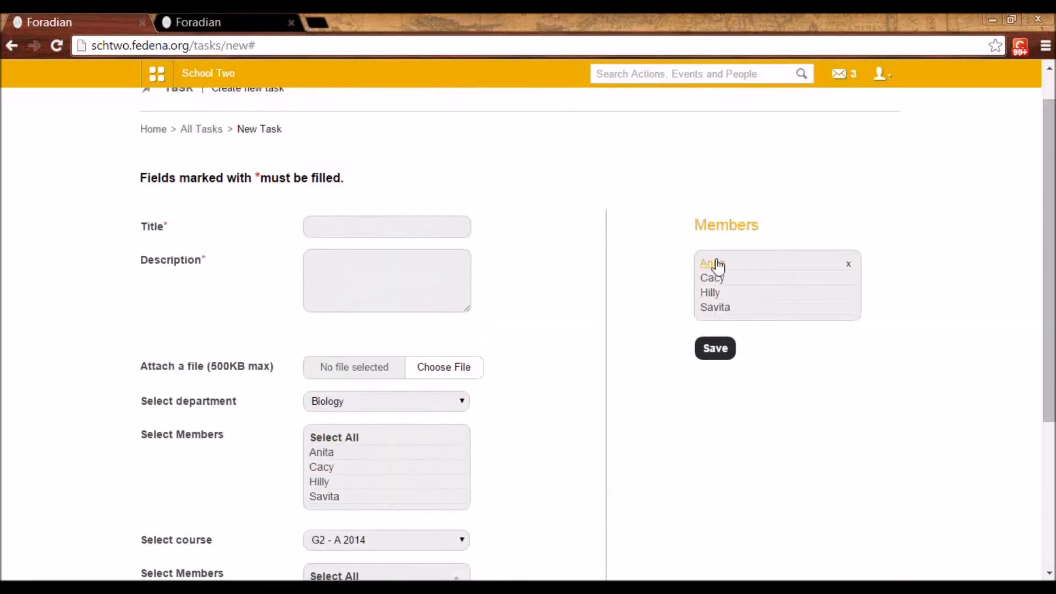
scroll(325, 405, "down", 1)
scroll(333, 401, "up", 2)
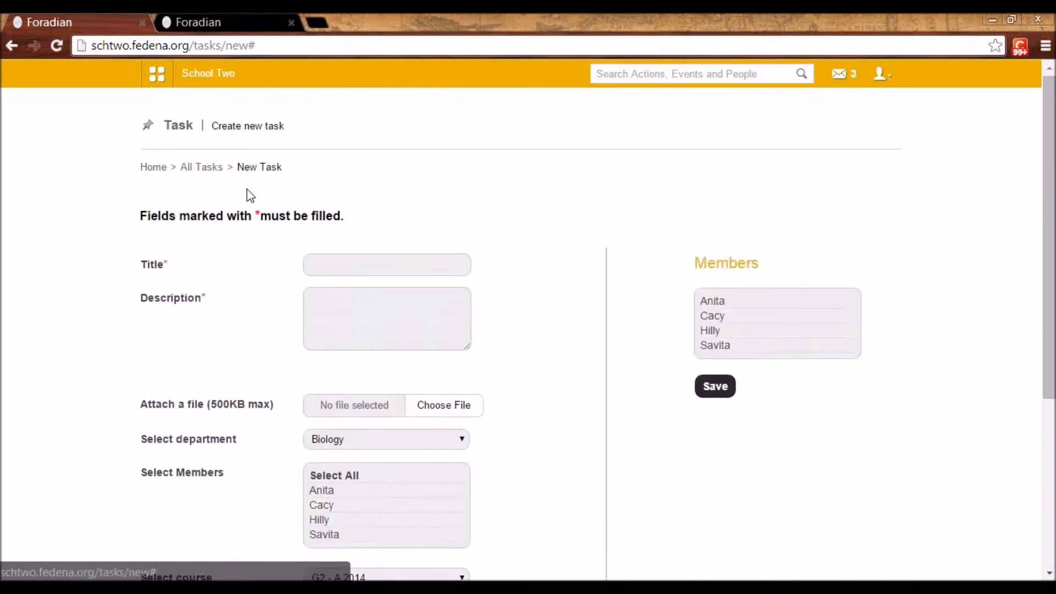
left_click(214, 167)
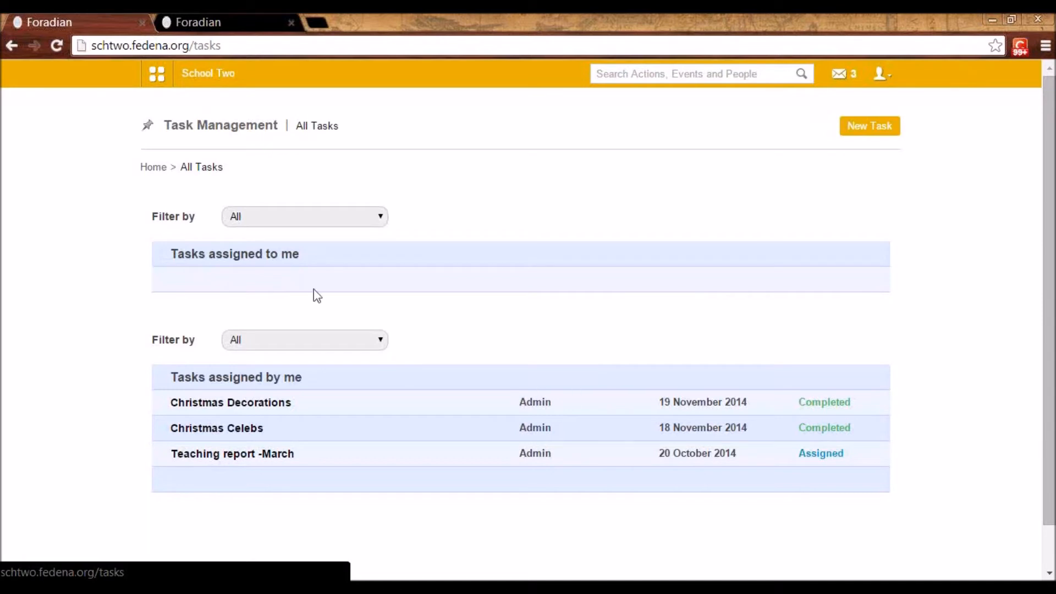
Open the Christmas Decorations task and examine its details, update form and posted updates
left_click(256, 406)
scroll(300, 385, "down", 2)
left_click(185, 313)
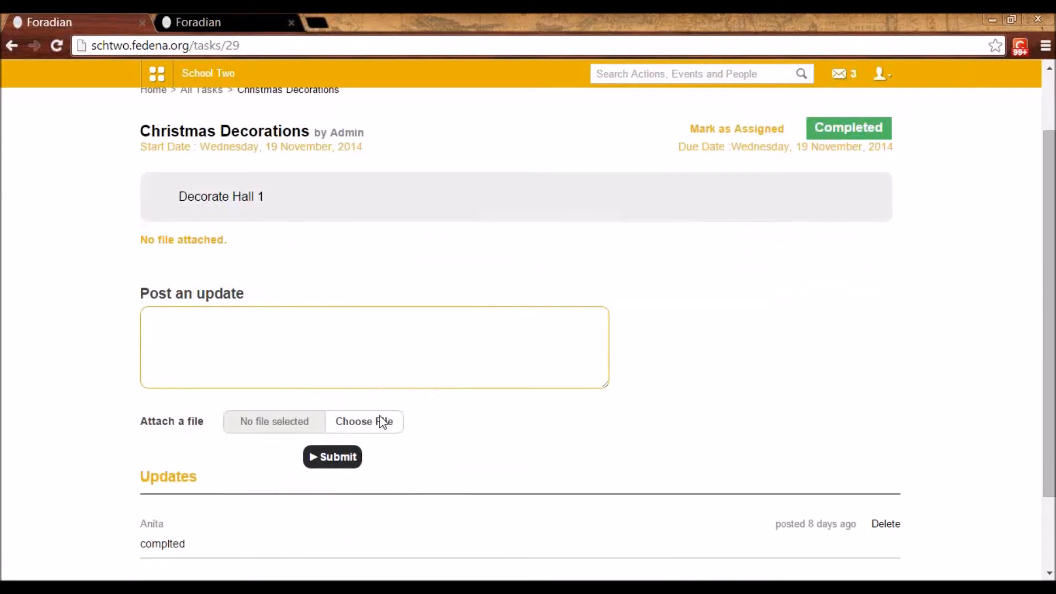
scroll(391, 437, "up", 2)
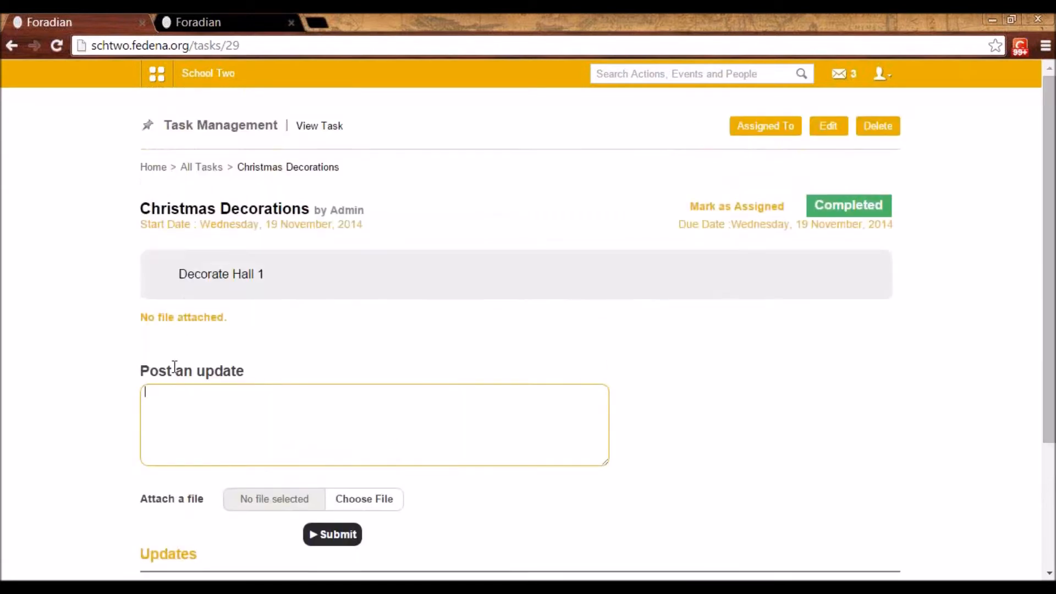
scroll(229, 456, "down", 3)
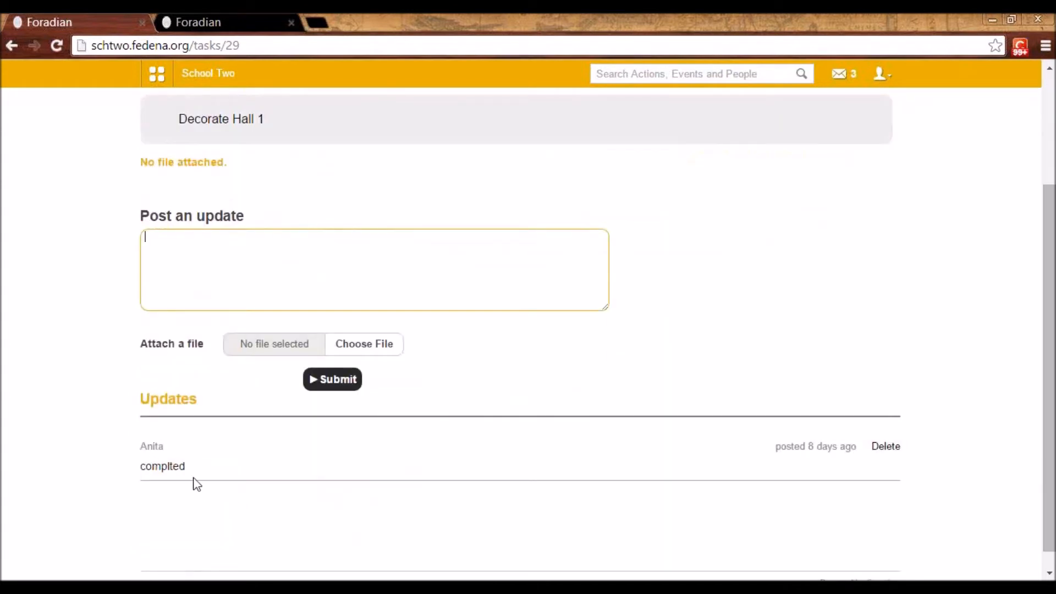
scroll(532, 424, "up", 3)
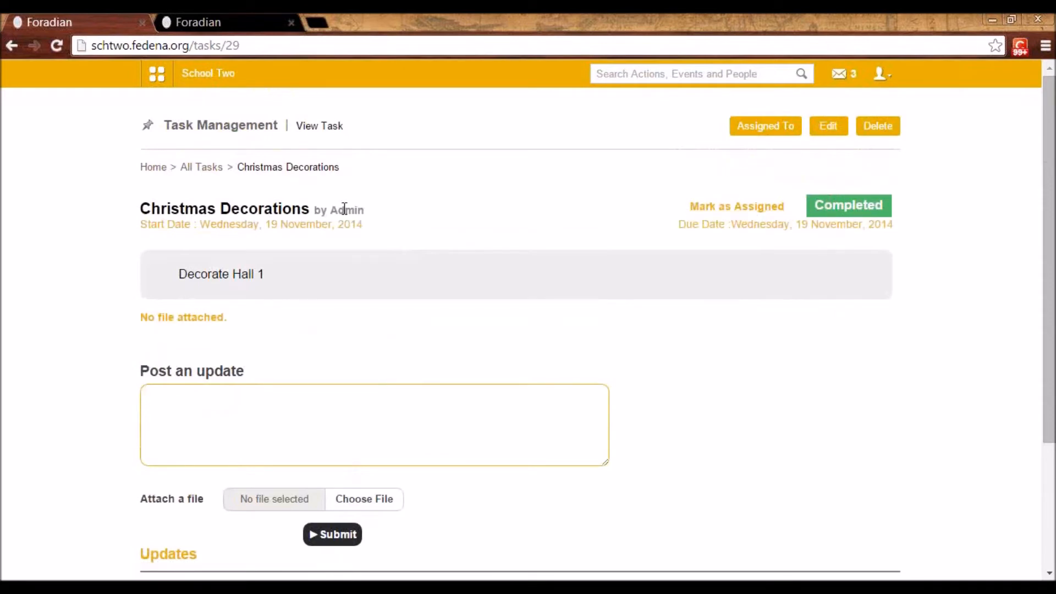
Return to all tasks and open the Teaching report -March task
left_click(199, 167)
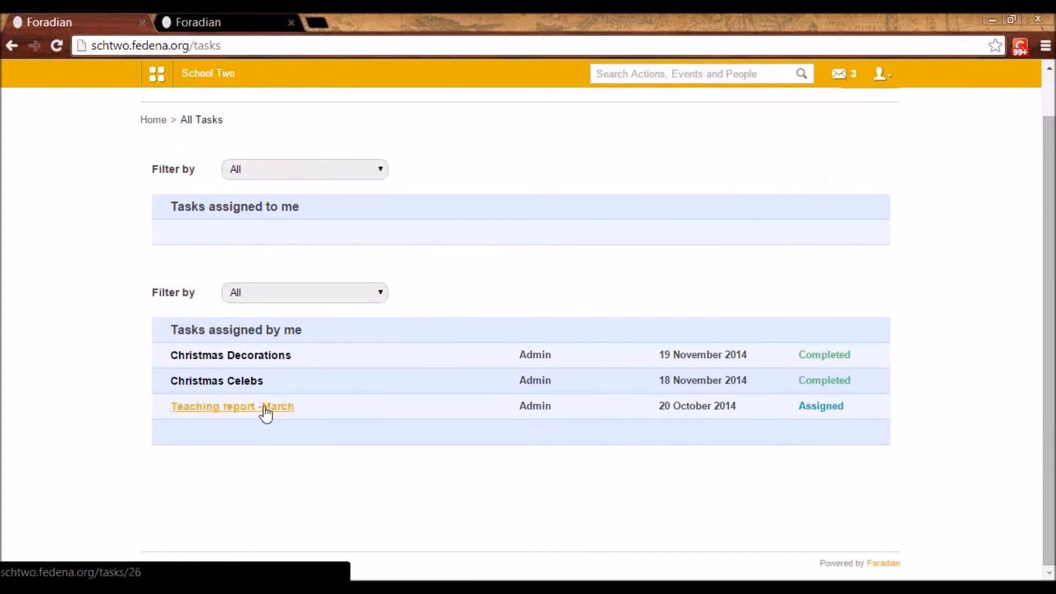
left_click(266, 408)
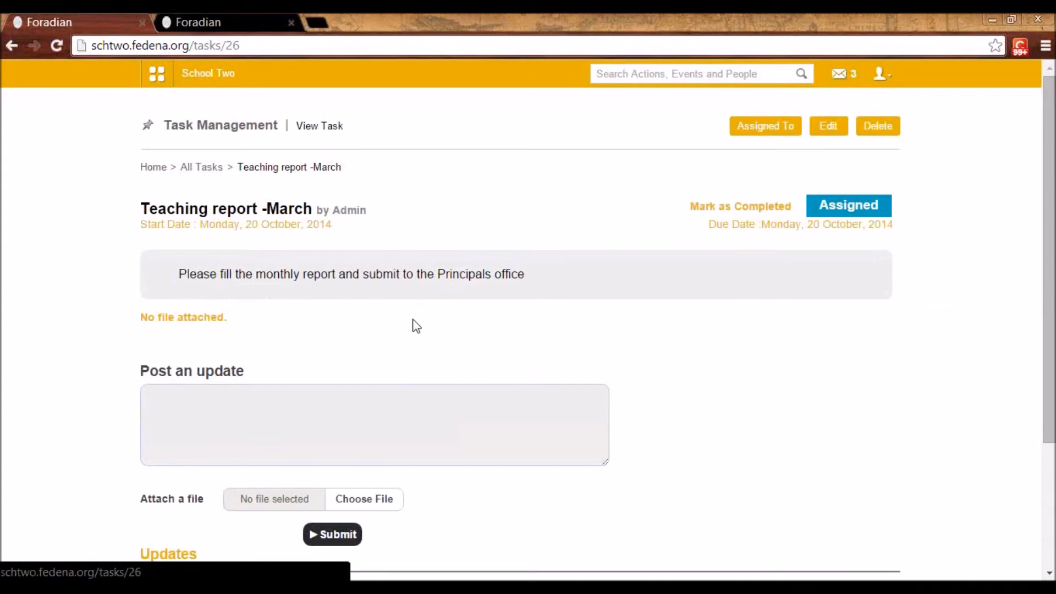
Open the Discussion module from the collaboration features
left_click(155, 76)
left_click(335, 116)
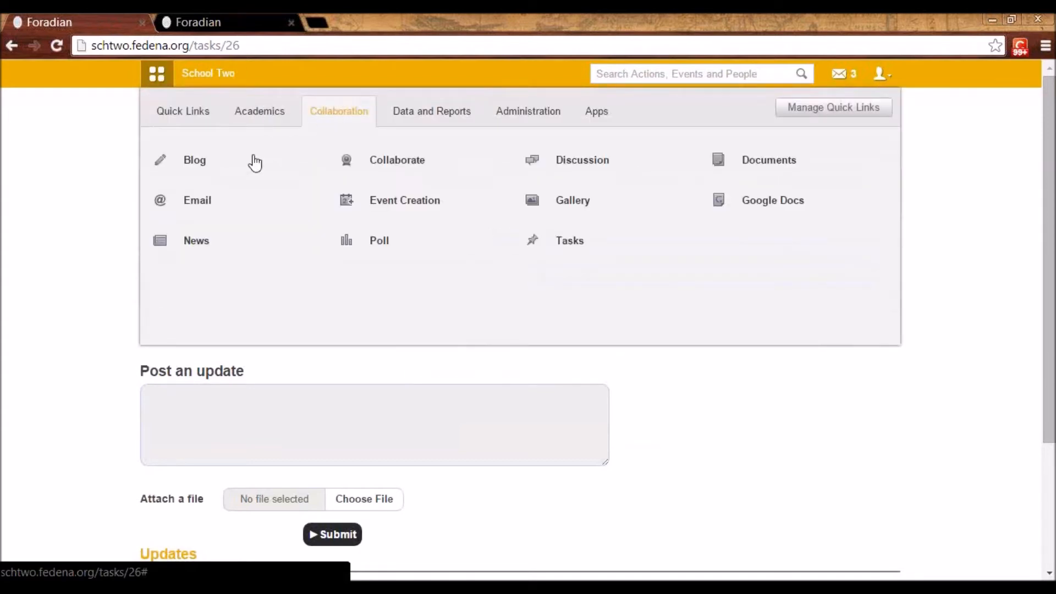
left_click(559, 162)
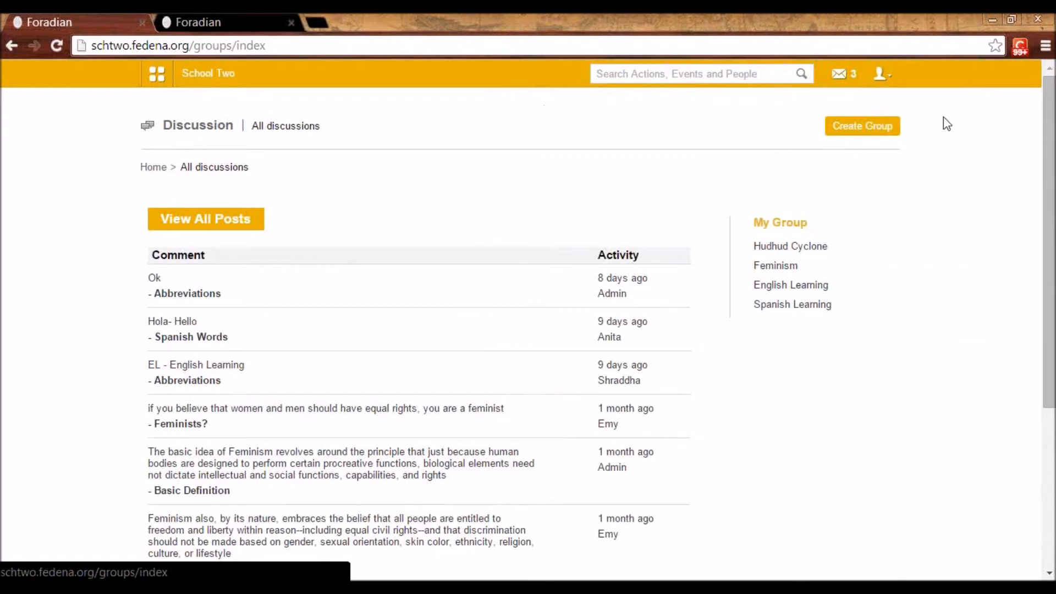
Start a new discussion group with department Biology and course G6 - C 2014, and return to all discussions without saving
left_click(878, 127)
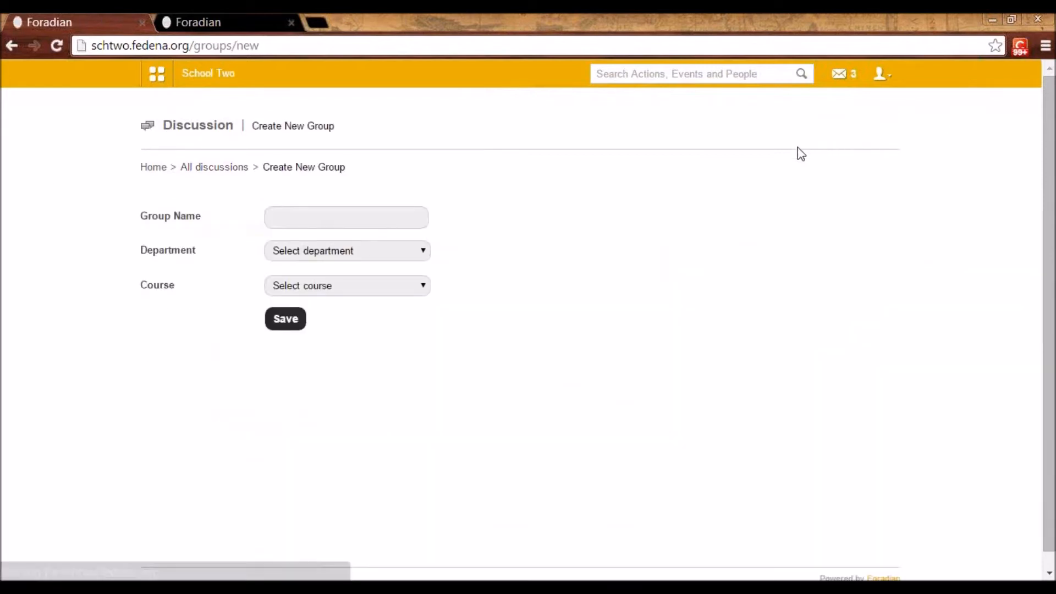
left_click(290, 221)
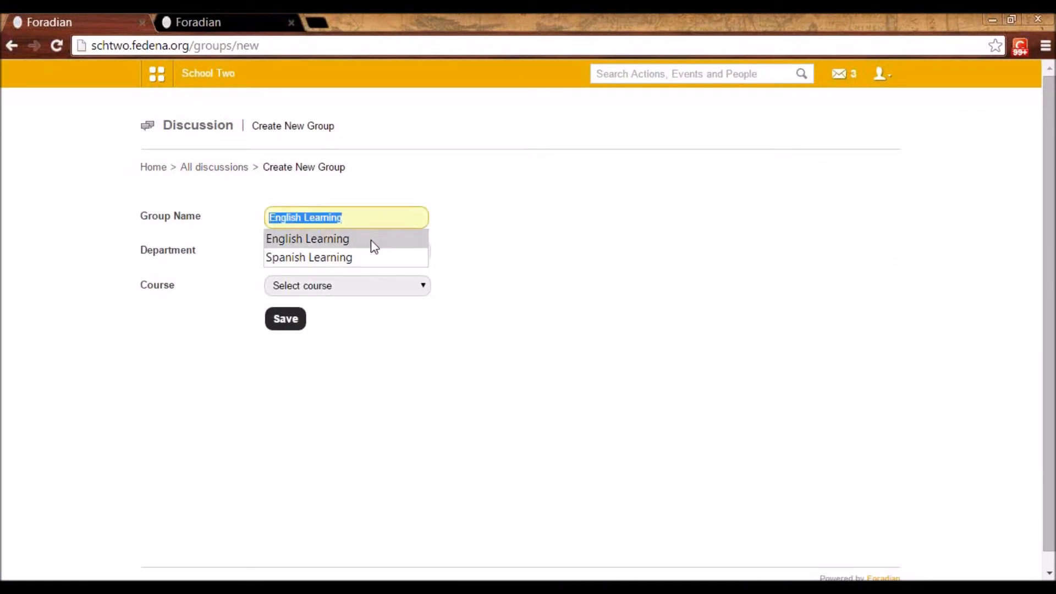
left_click(537, 262)
left_click(316, 253)
left_click(304, 279)
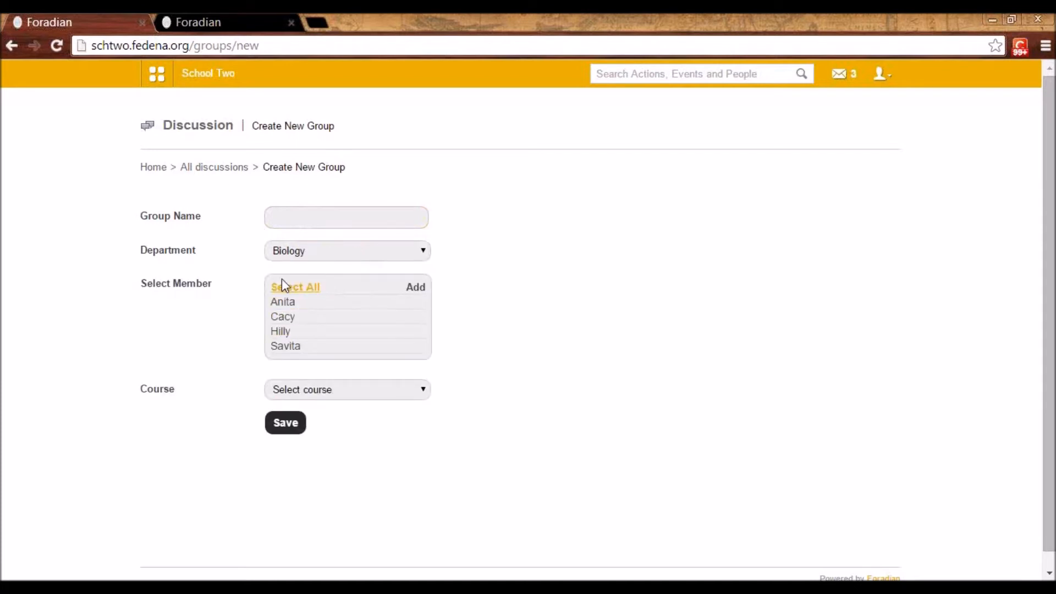
left_click(323, 389)
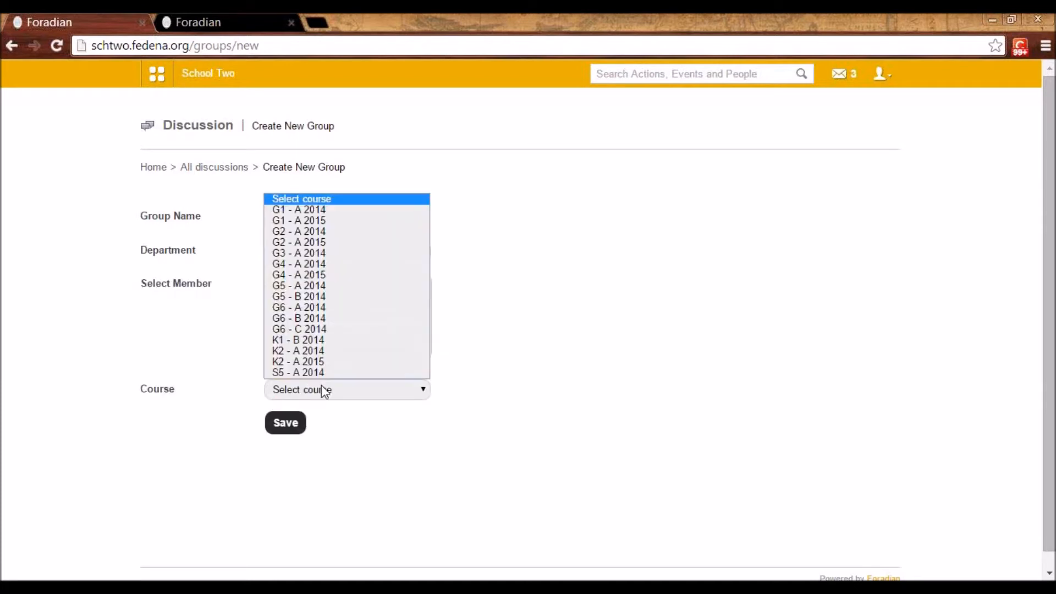
left_click(325, 329)
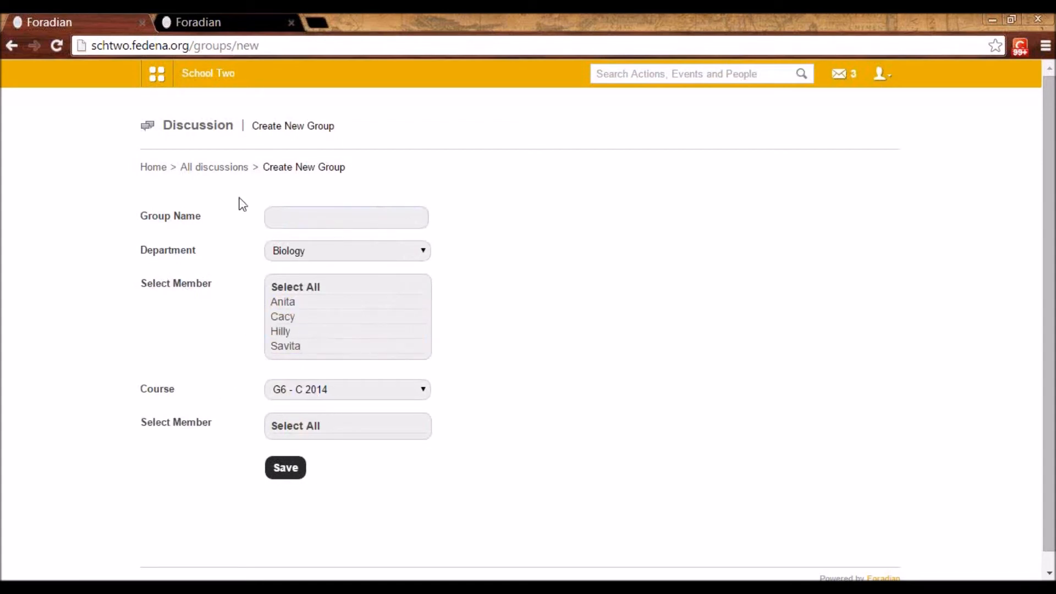
left_click(222, 175)
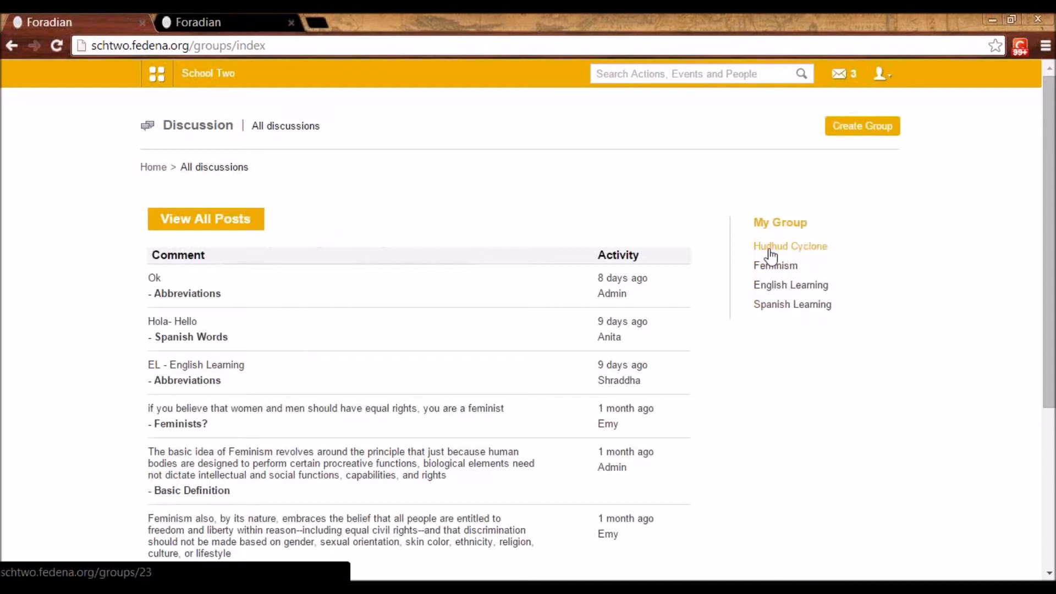
Open the Spanish Learning group and view its Spanish Words post, including the comment box and existing comments
left_click(782, 309)
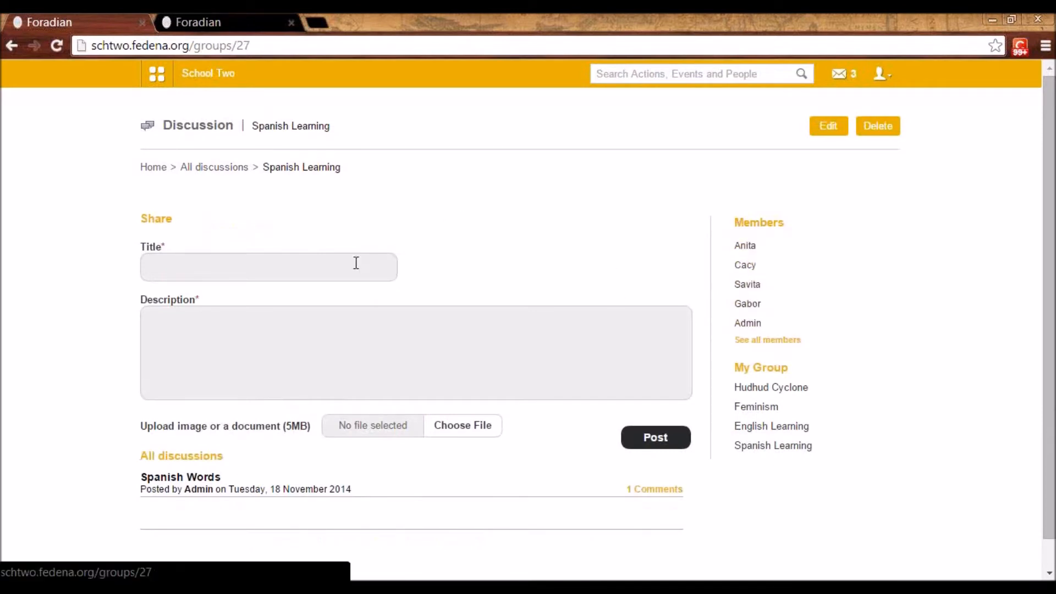
scroll(187, 253, "down", 1)
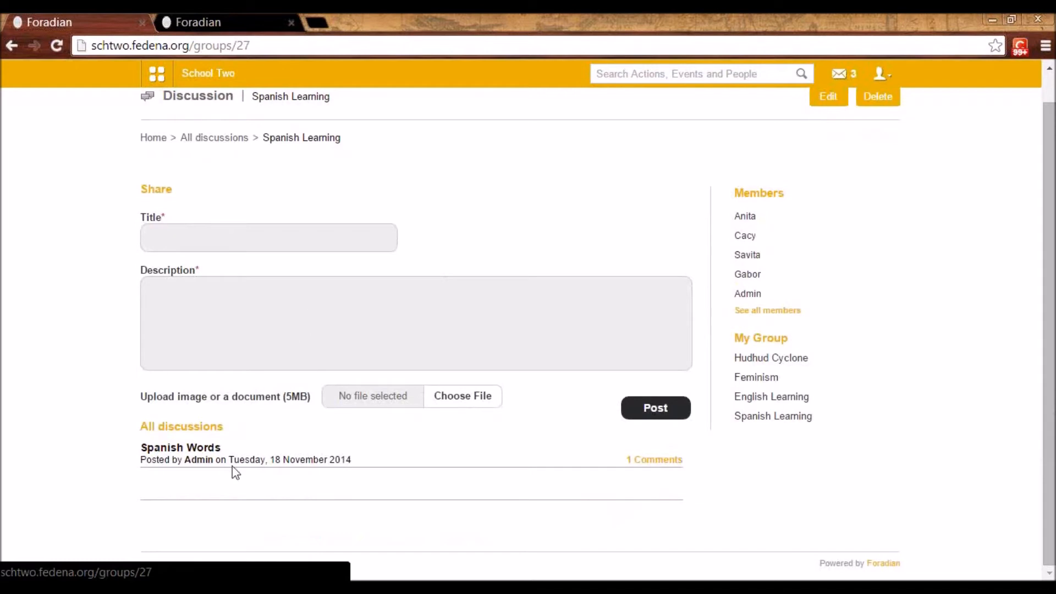
left_click(174, 449)
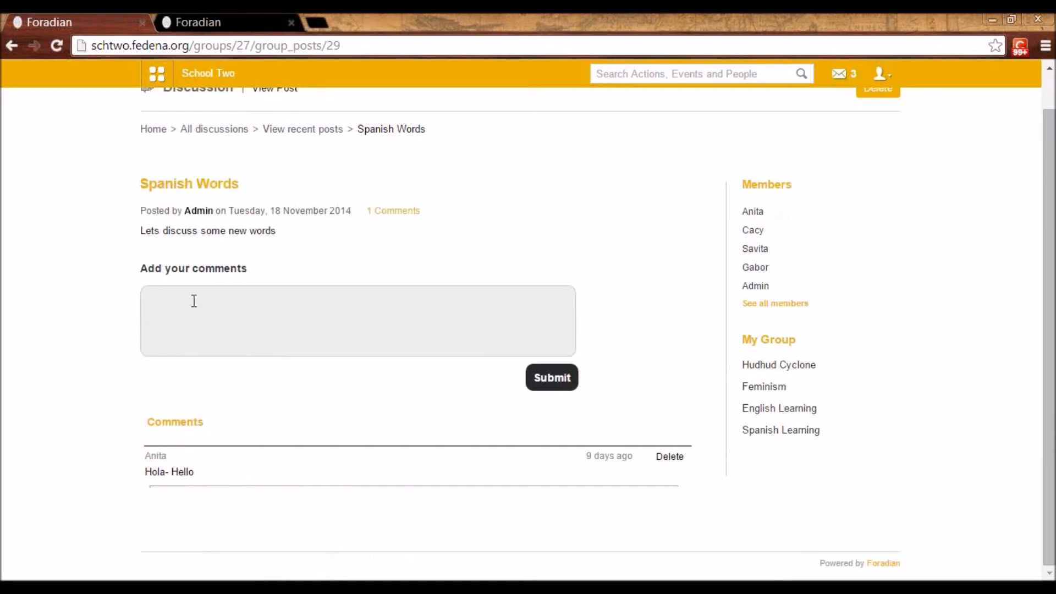
left_click(194, 300)
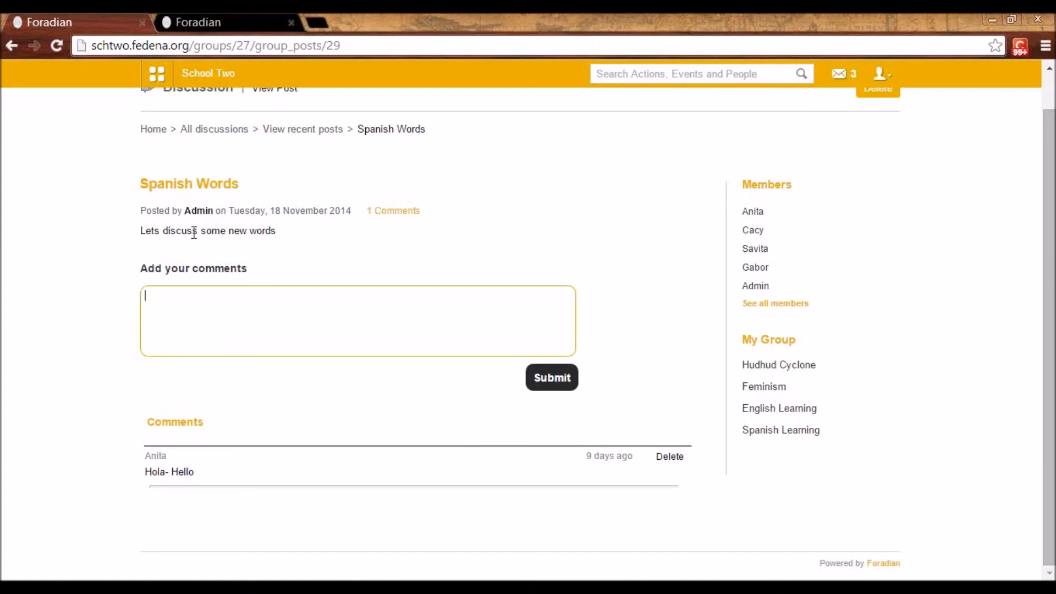
scroll(352, 226, "up", 1)
mouse_move(853, 268)
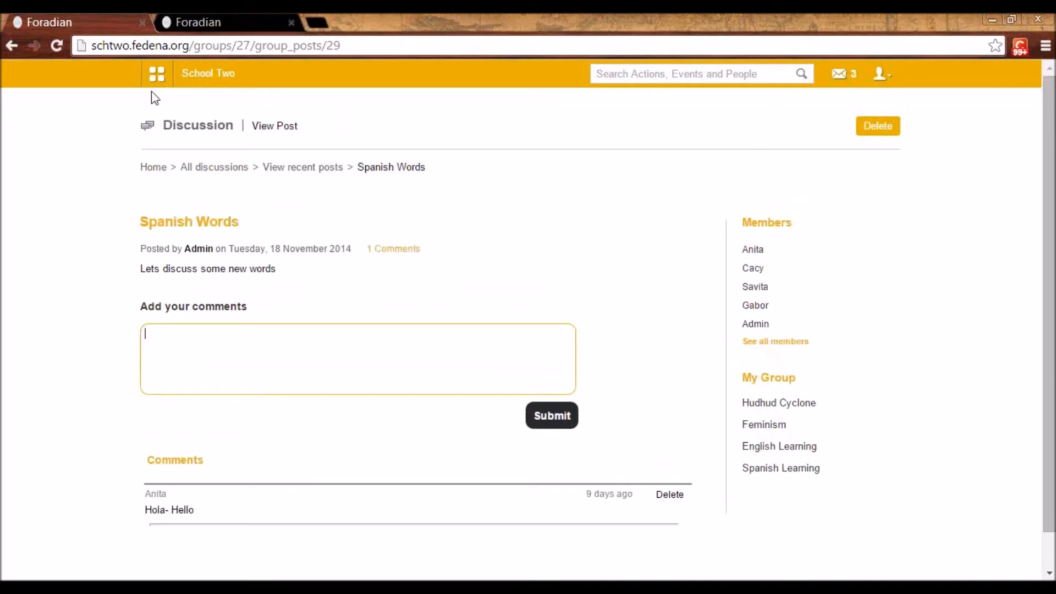
Open the Documents module and bring up the form for creating a shareable document
left_click(156, 75)
left_click(346, 125)
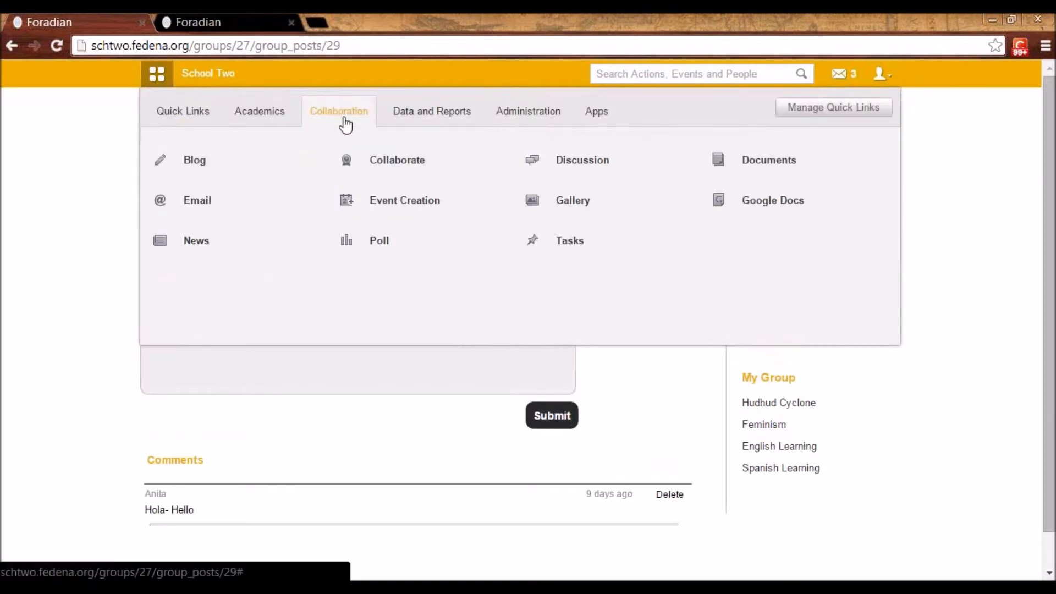
left_click(780, 165)
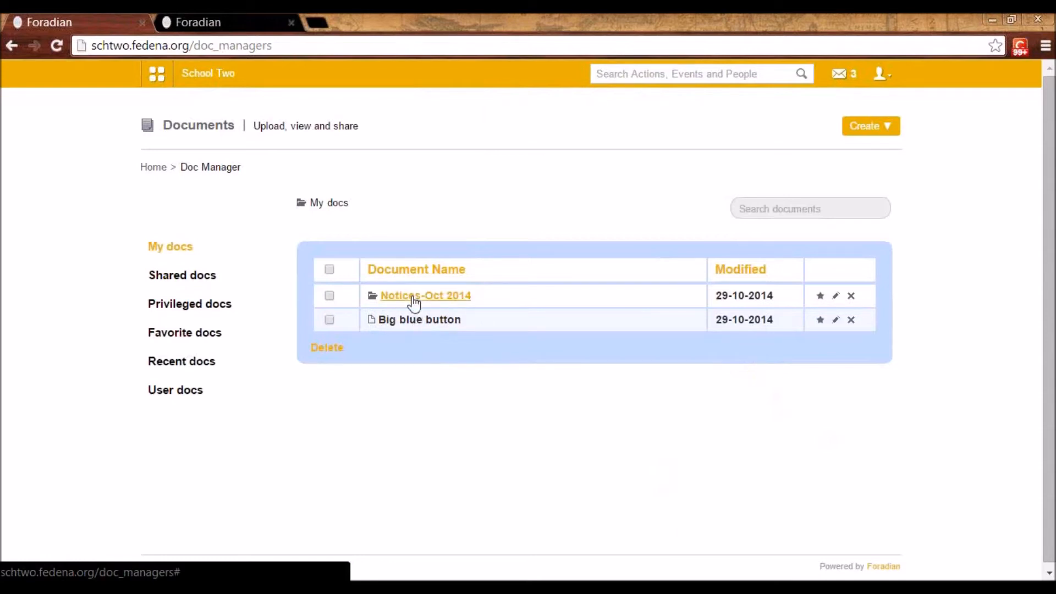
left_click(860, 126)
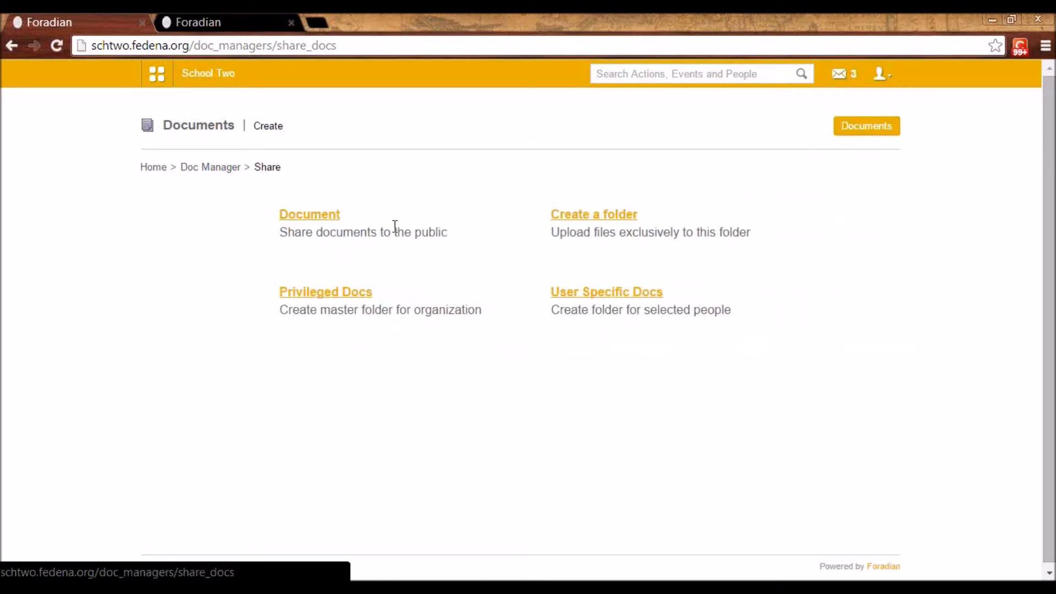
left_click(305, 217)
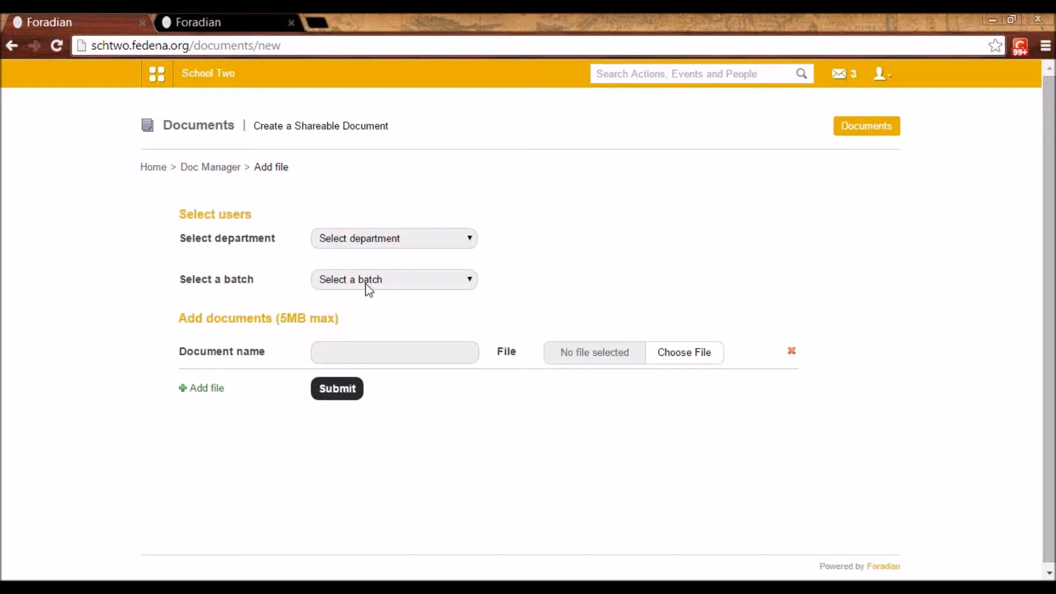
Leave the shareable document form, view the form for creating a shareable folder, and return to the document manager
left_click(376, 343)
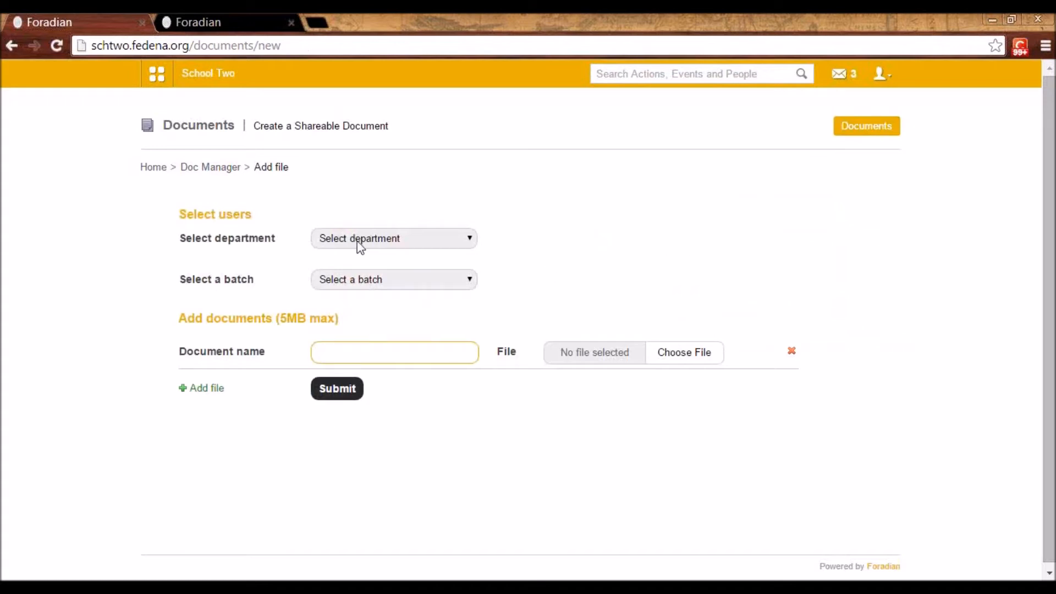
left_click(220, 172)
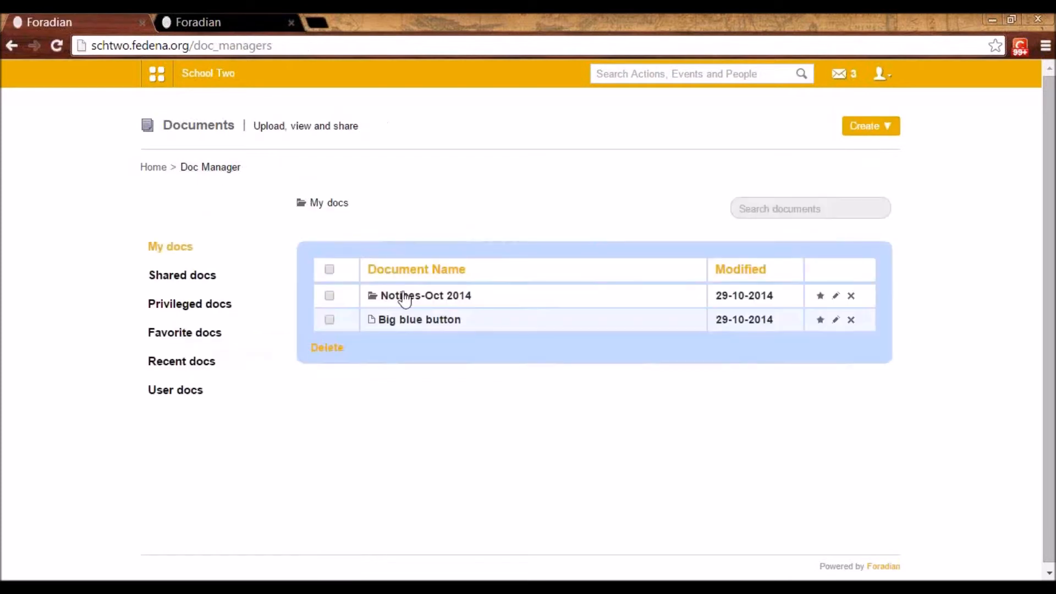
left_click(869, 126)
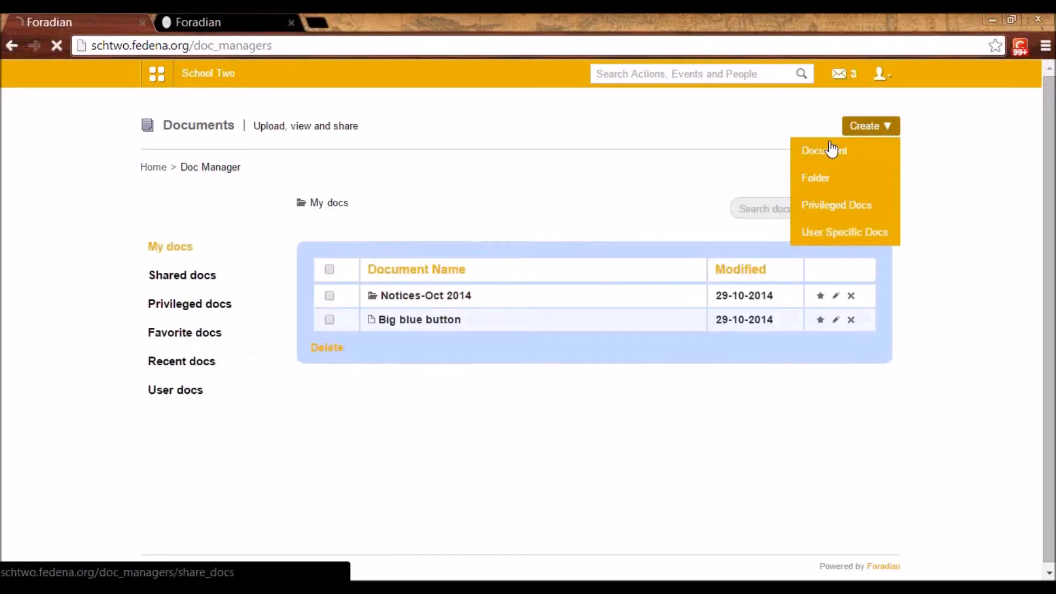
left_click(832, 150)
left_click(618, 219)
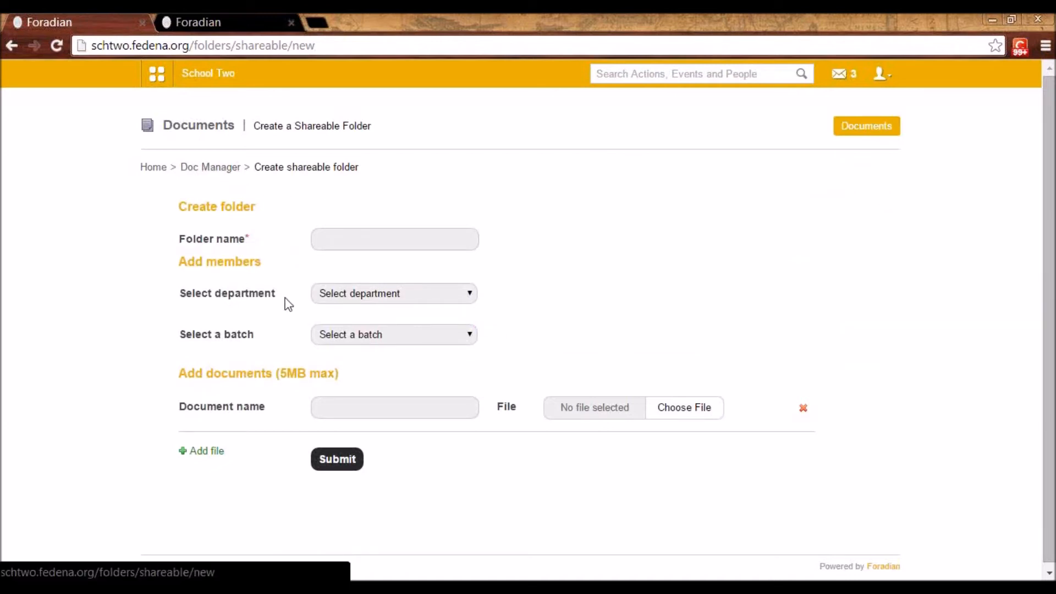
left_click(222, 171)
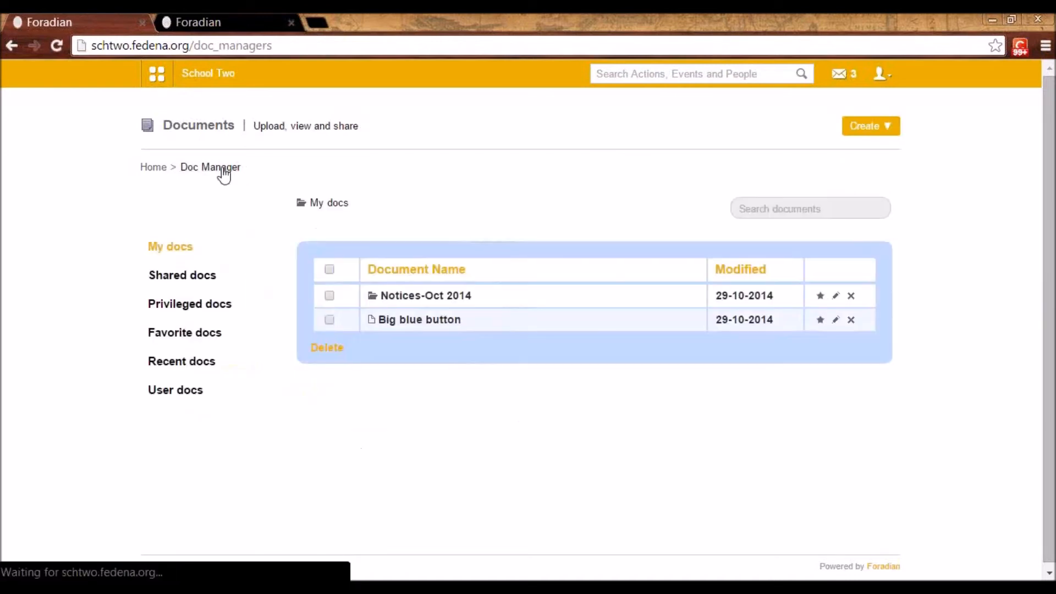
View the privileged folder form with the Biology department's people listed, and return to the document manager without saving
left_click(891, 130)
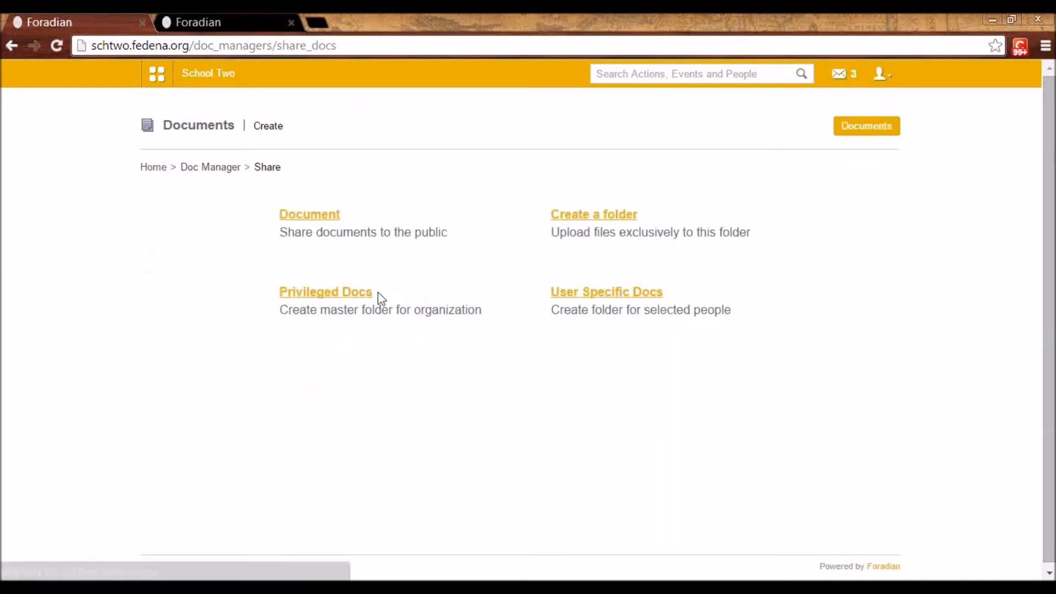
left_click(298, 294)
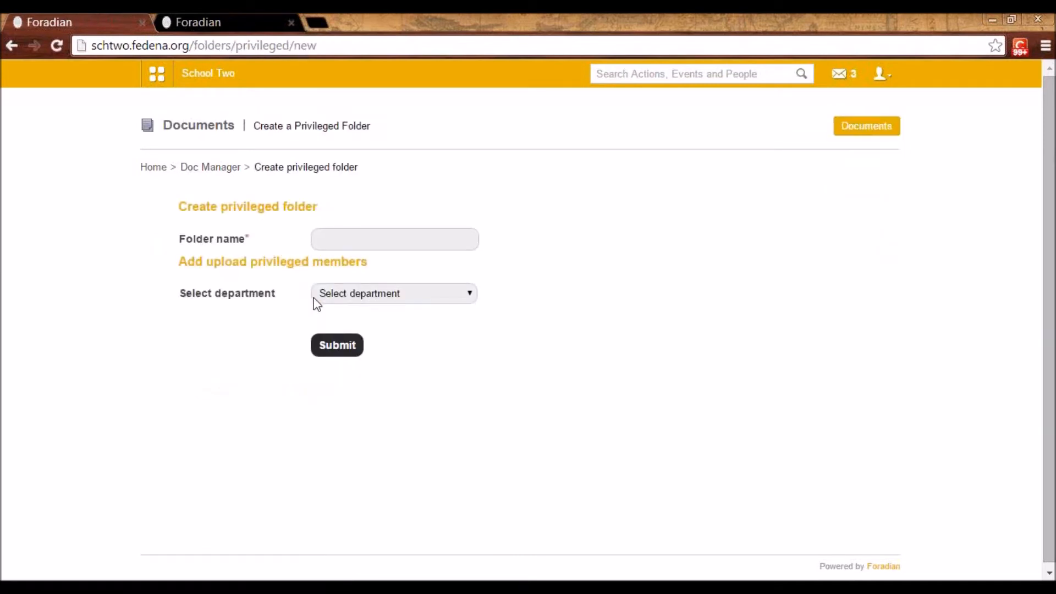
left_click(338, 235)
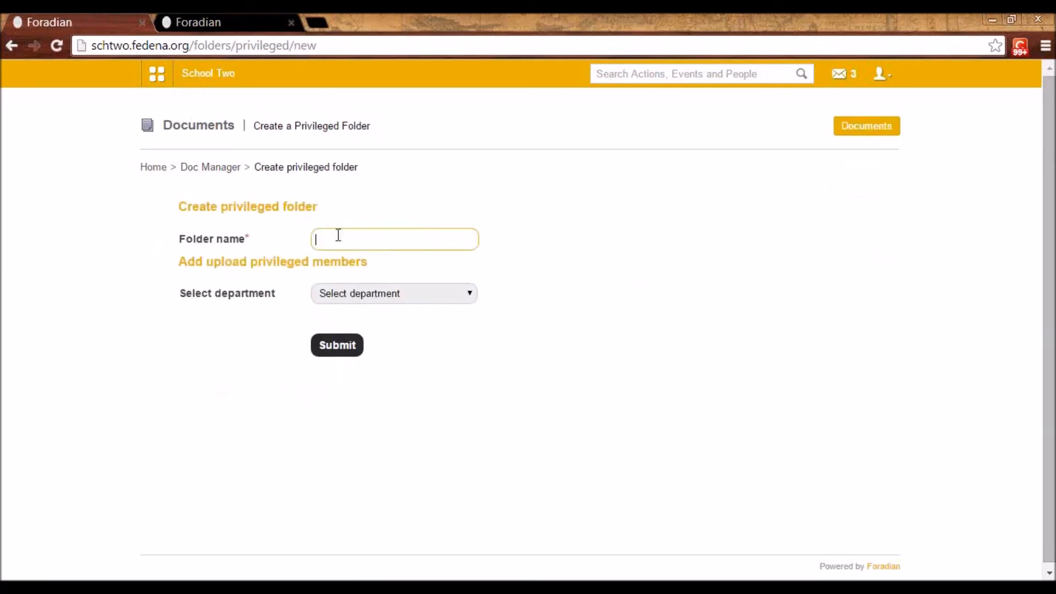
left_click(361, 295)
left_click(336, 321)
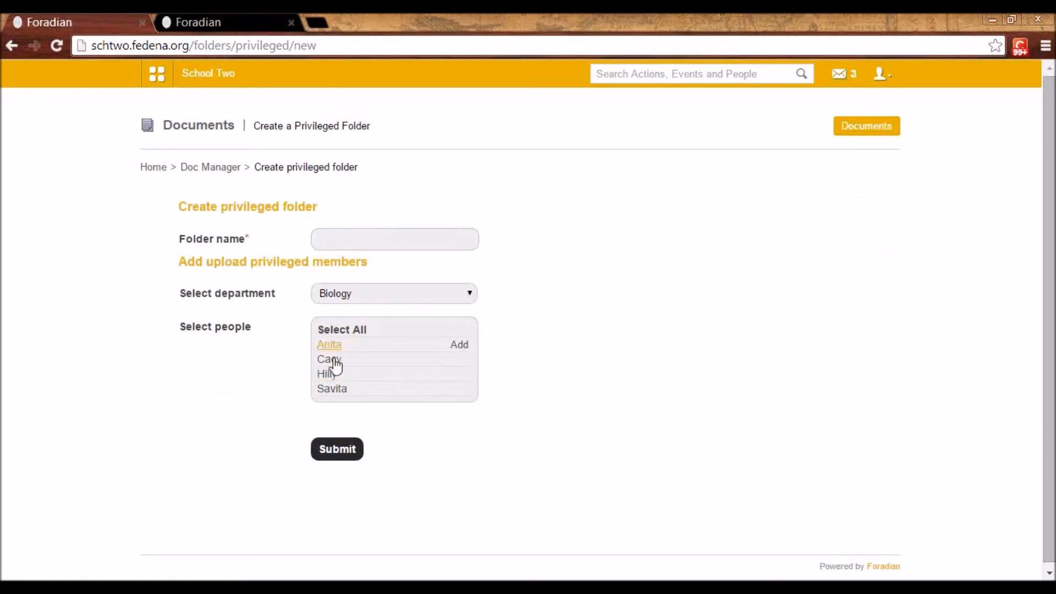
mouse_move(322, 385)
left_click(231, 171)
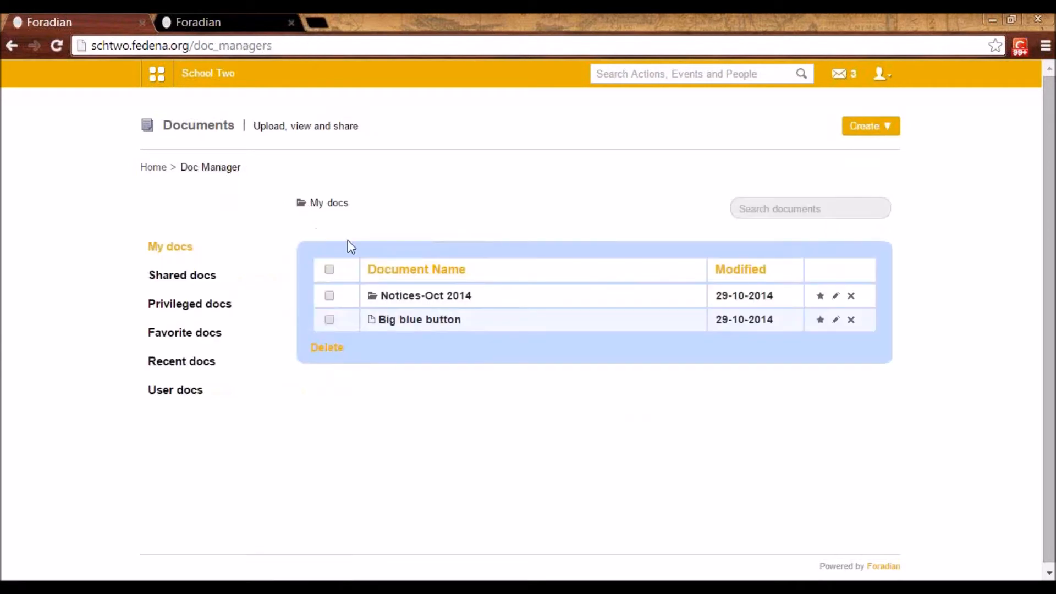
View the user specific folder form and the edit form of the Fee Guidelines folder, and return to the document manager without saving
left_click(857, 126)
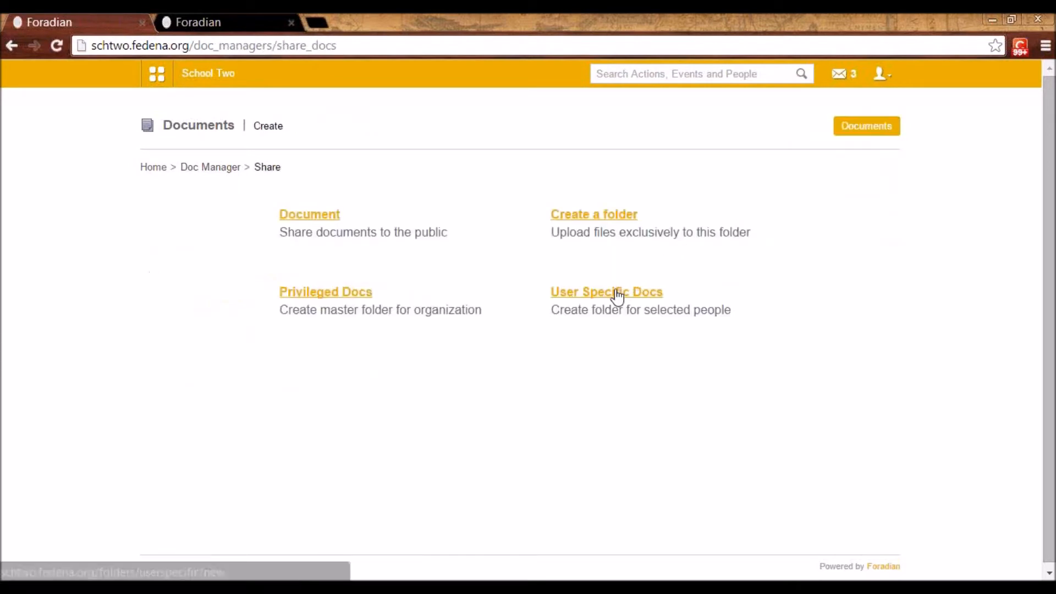
left_click(616, 293)
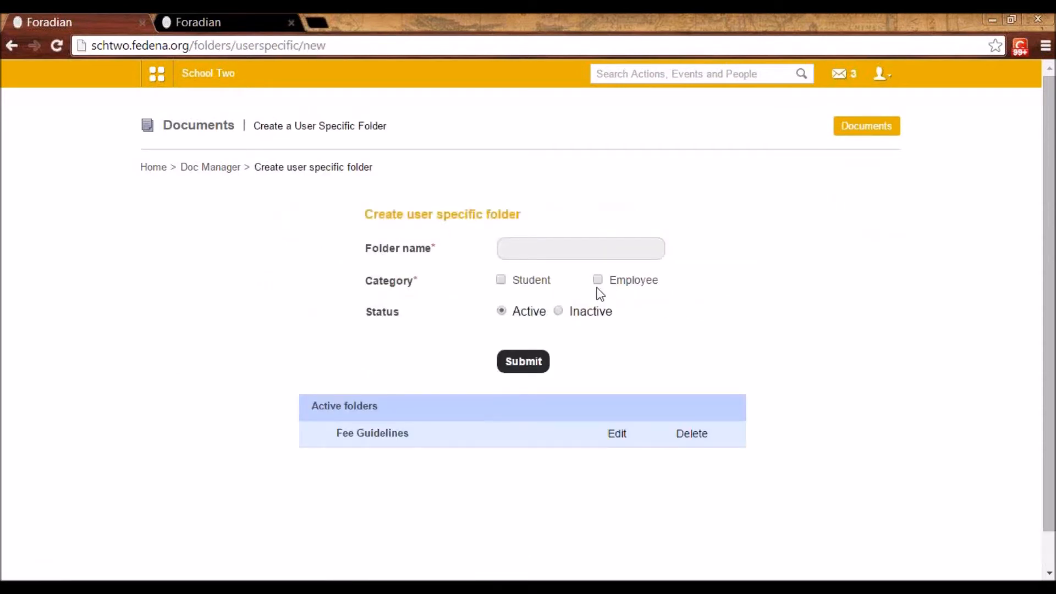
left_click(514, 253)
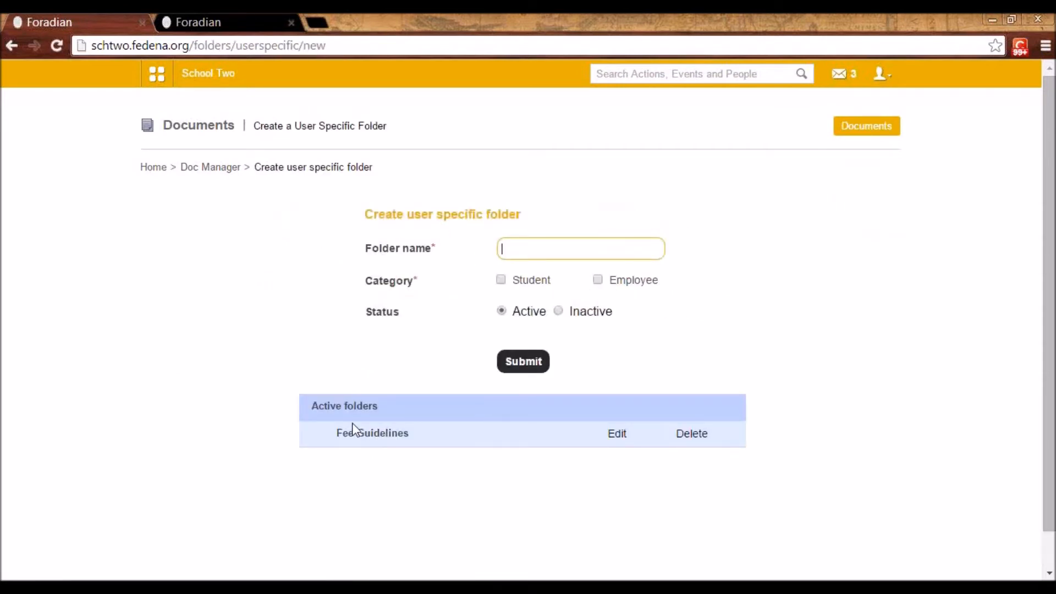
left_click(616, 435)
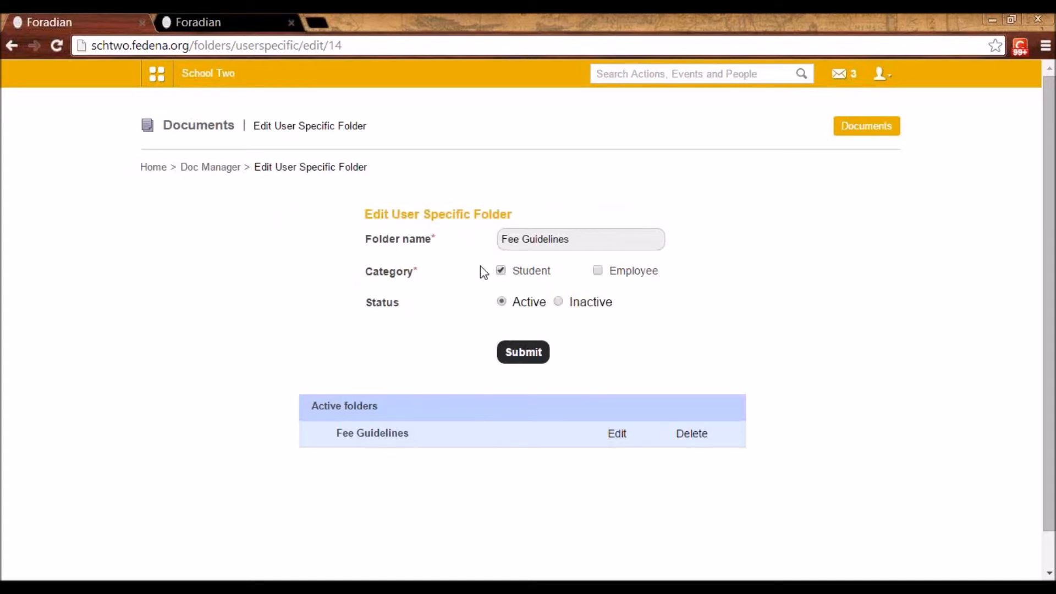
left_click_drag(586, 239, 554, 273)
left_click(540, 275)
left_click(215, 171)
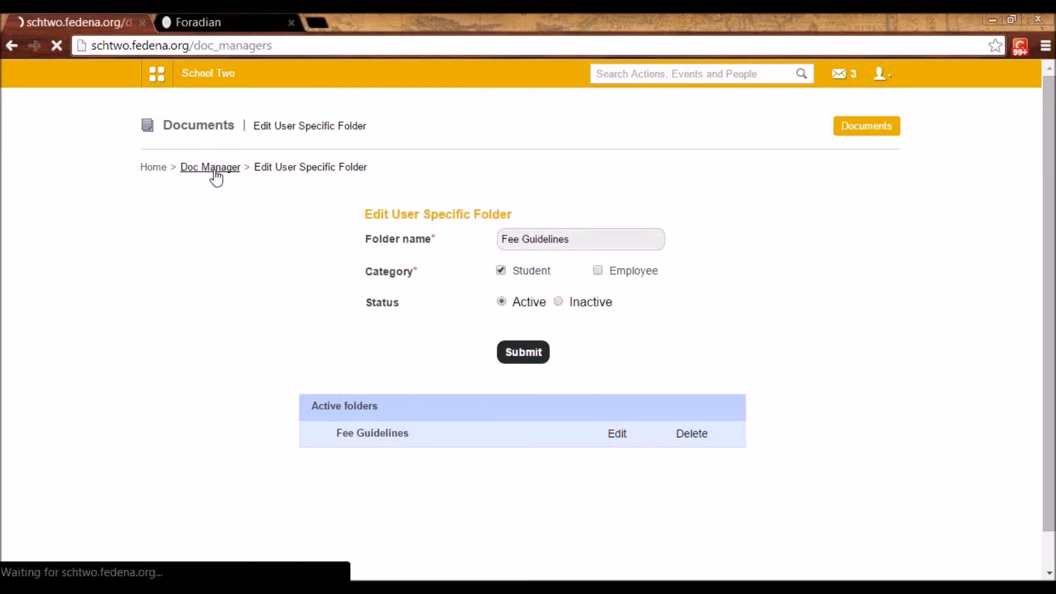
Search the user docs for user1 and open that user's Fee Guidelines folder
left_click(177, 392)
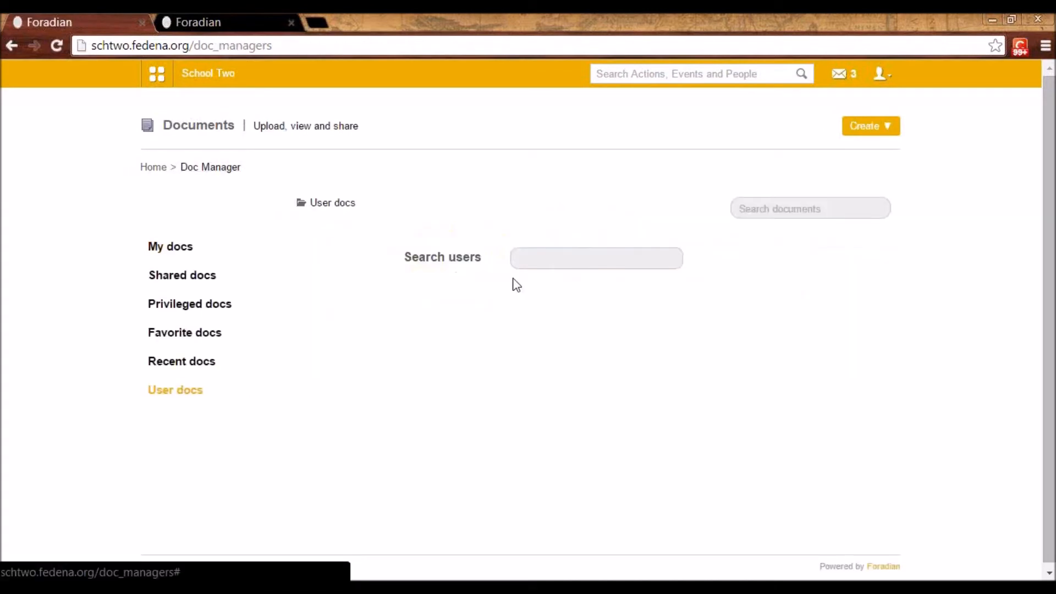
left_click(536, 268)
type("use")
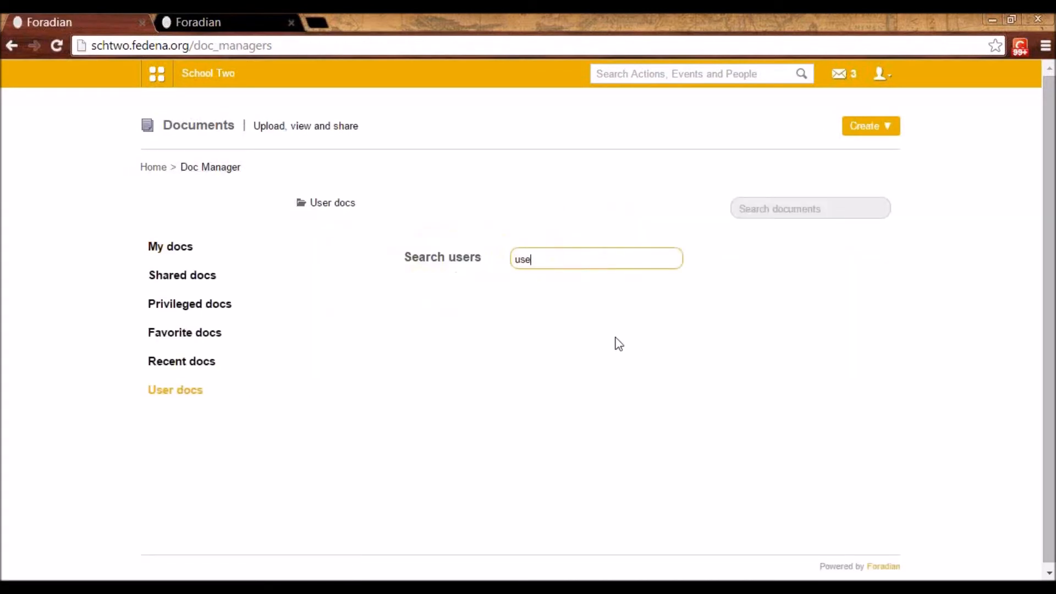
type("r1")
left_click(565, 281)
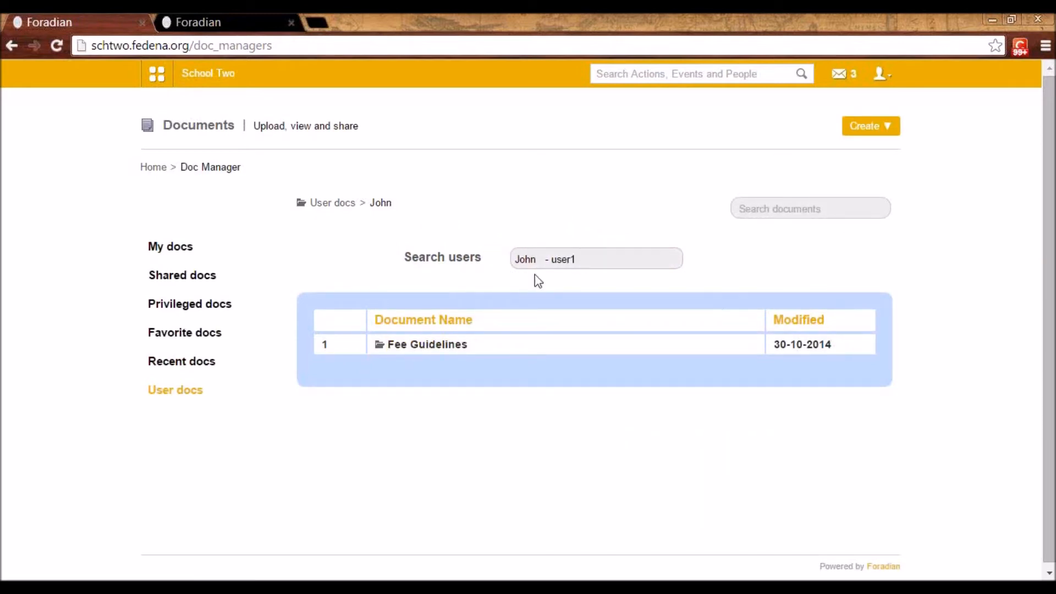
left_click(447, 346)
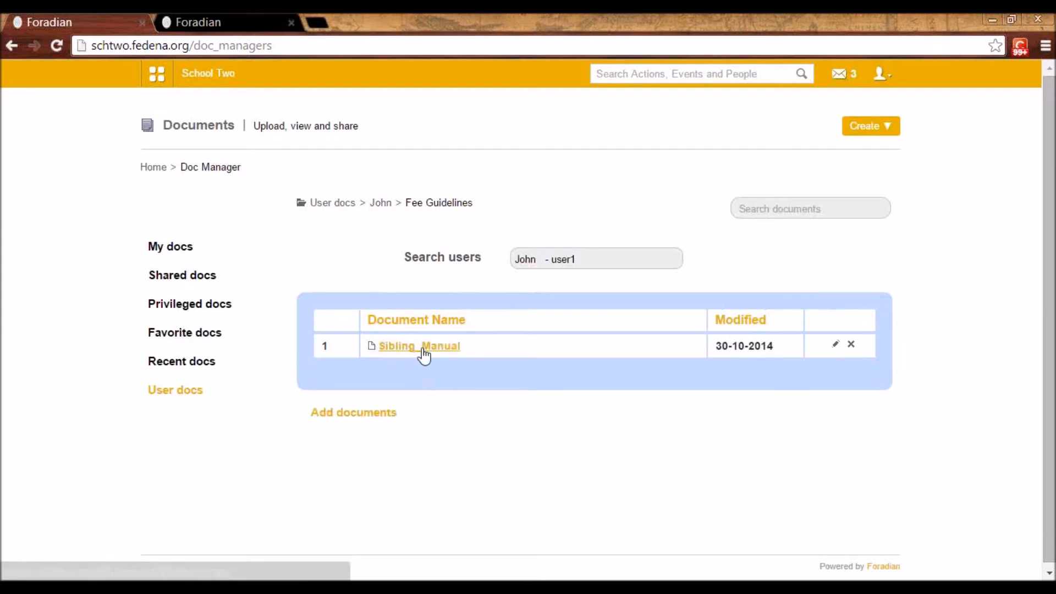
Search the user docs for user2 and open that user's Fee Guidelines folder
left_click(589, 260)
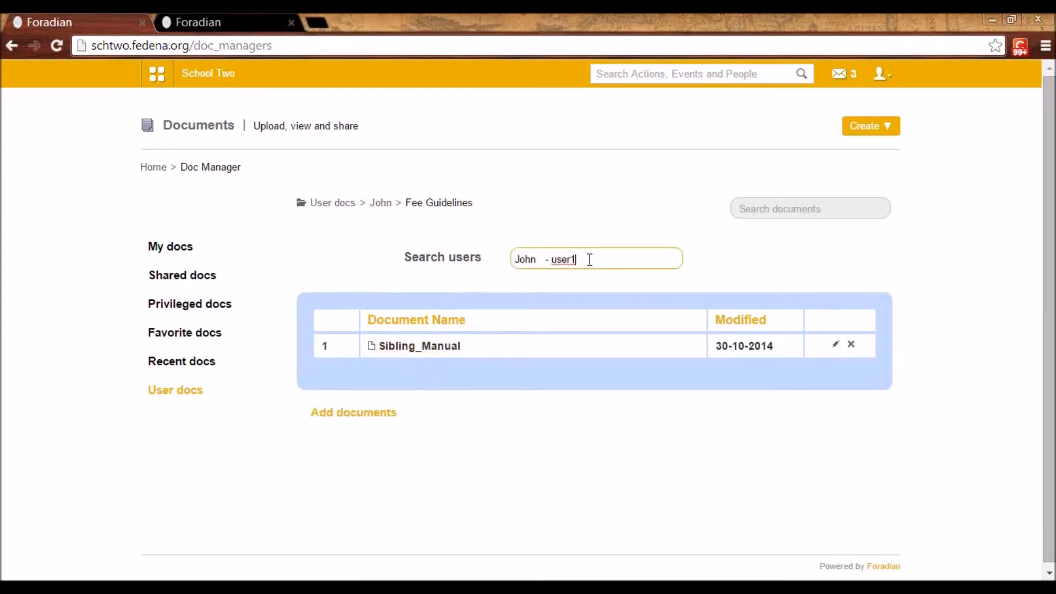
key("BackSpace")
key("BackSpace")
key("BackSpace")
key("BackSpace")
key("BackSpace")
key("BackSpace")
key("BackSpace")
key("BackSpace")
key("BackSpace")
key("BackSpace")
key("BackSpace")
key("BackSpace")
key("BackSpace")
type("user2")
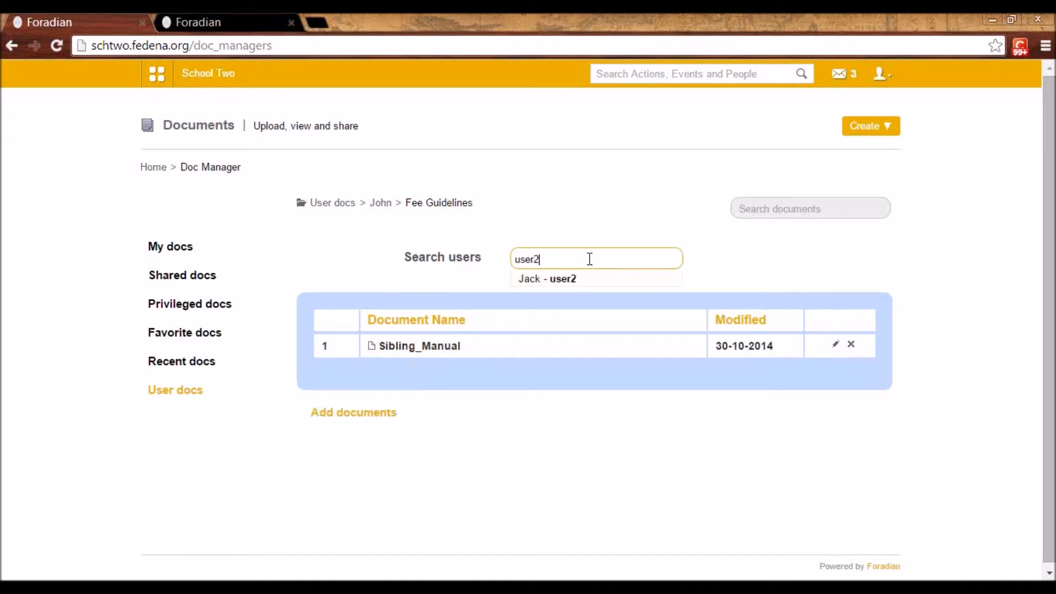
left_click(572, 279)
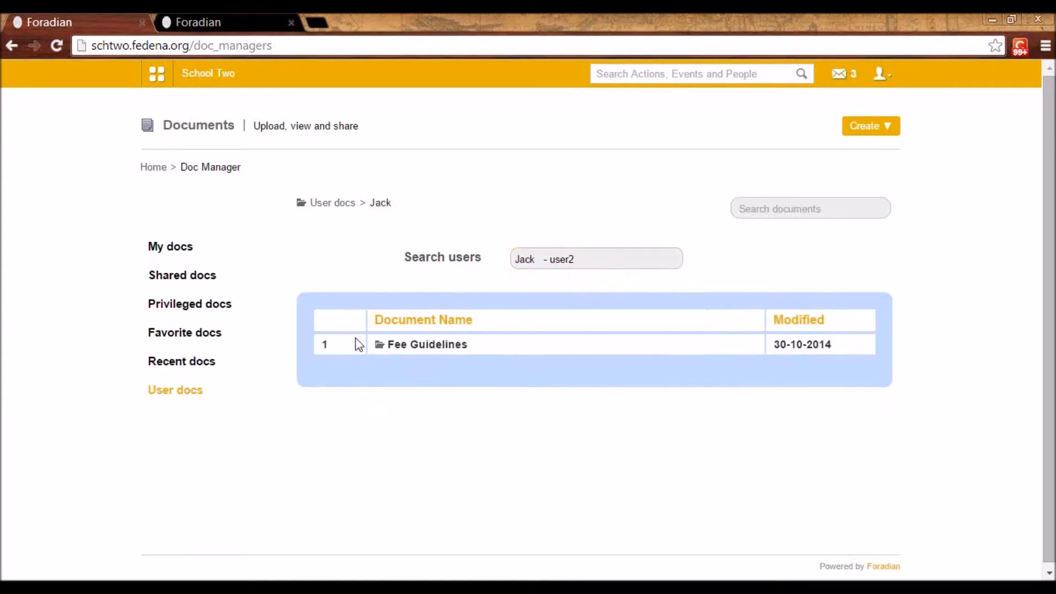
left_click(405, 346)
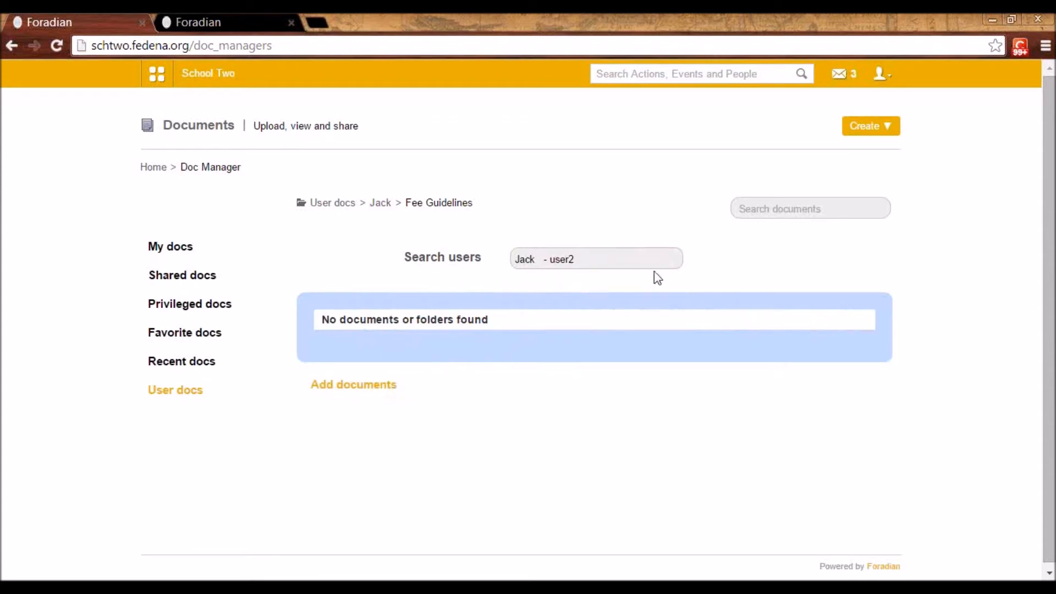
Review the document creation options and browse the shared, privileged, favorite and recent docs, including the privileged Physics docs folder
left_click(888, 128)
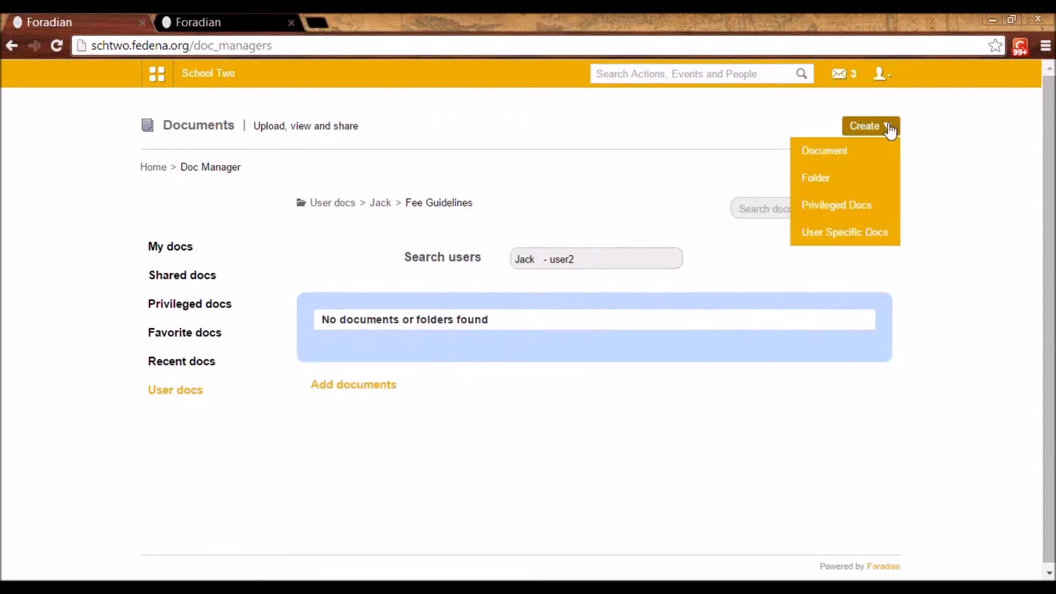
left_click(871, 241)
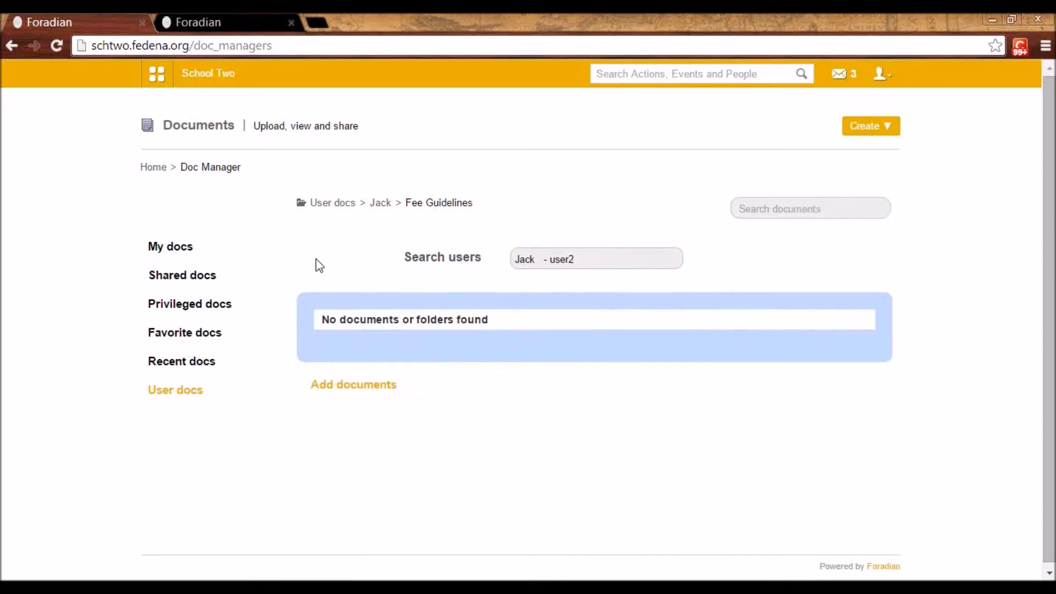
left_click(192, 279)
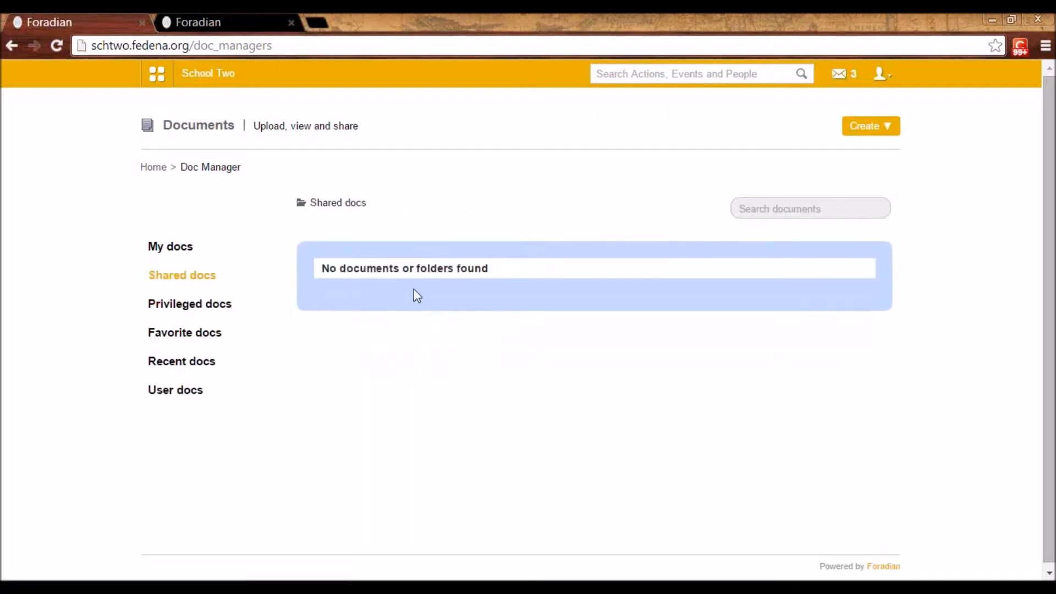
left_click(208, 306)
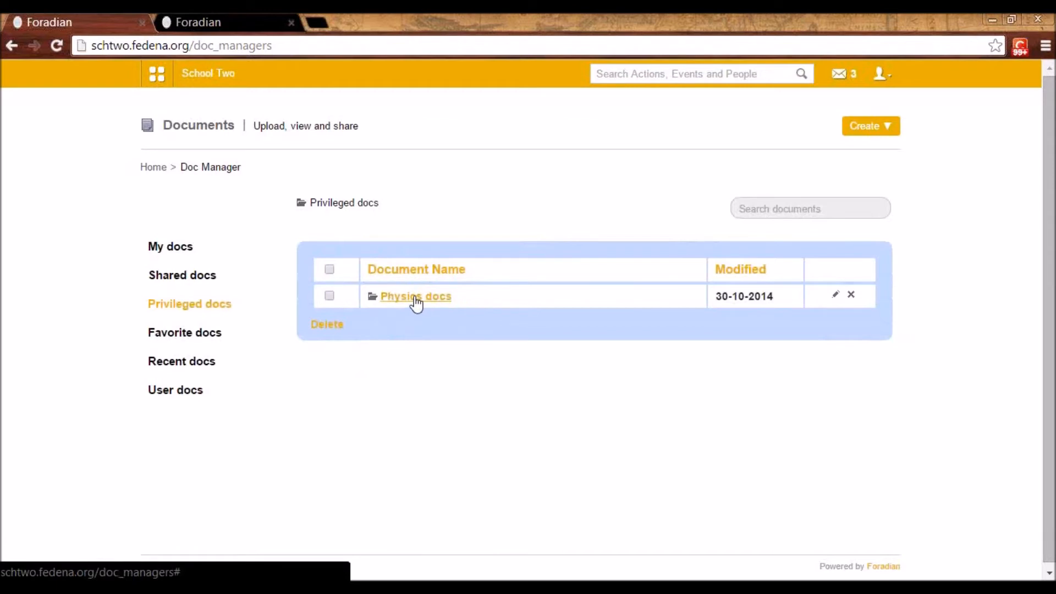
left_click(431, 300)
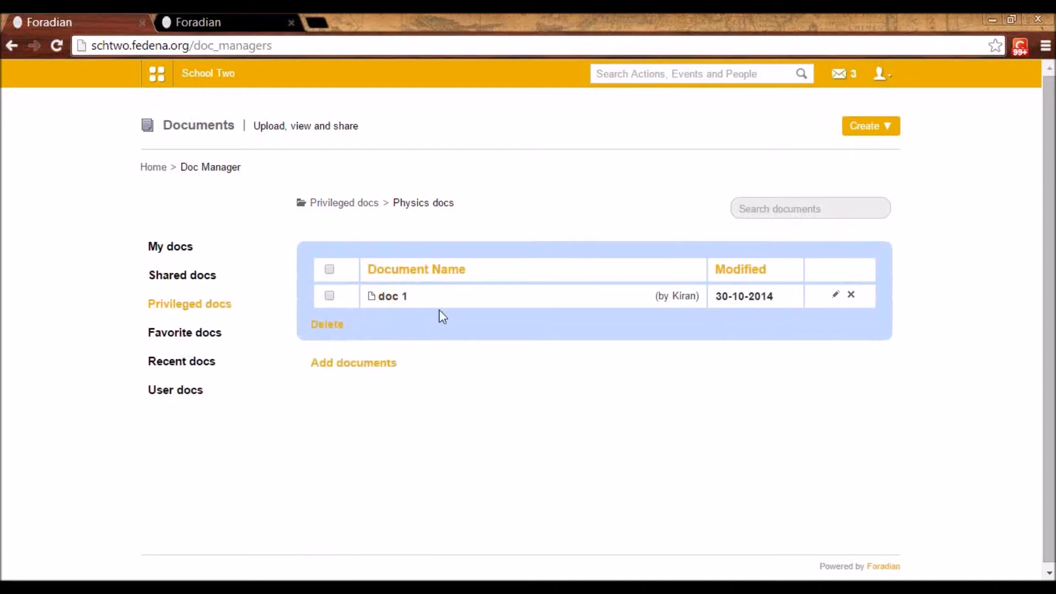
left_click(184, 334)
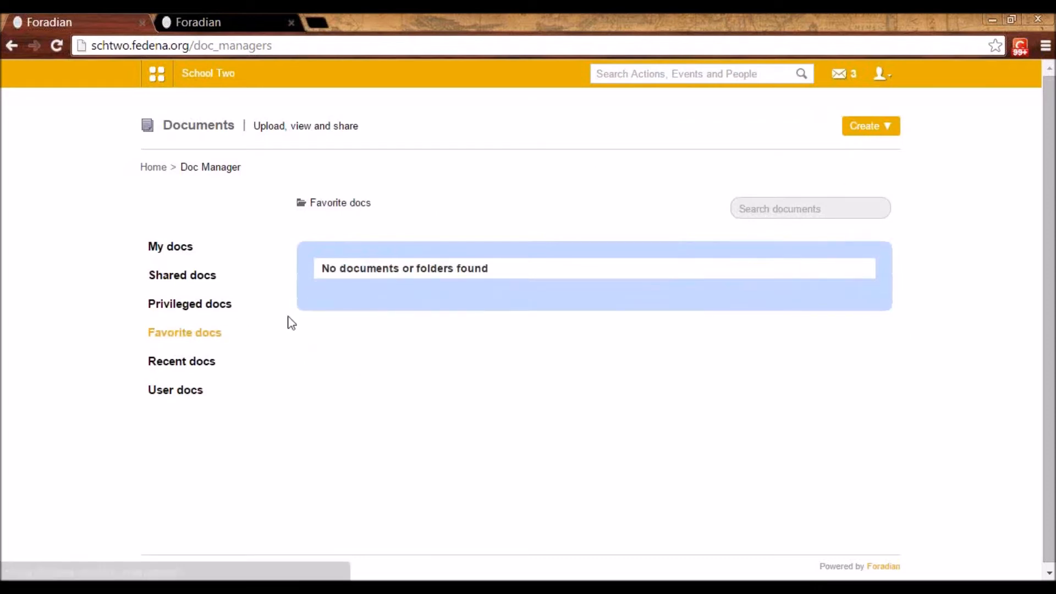
left_click(193, 364)
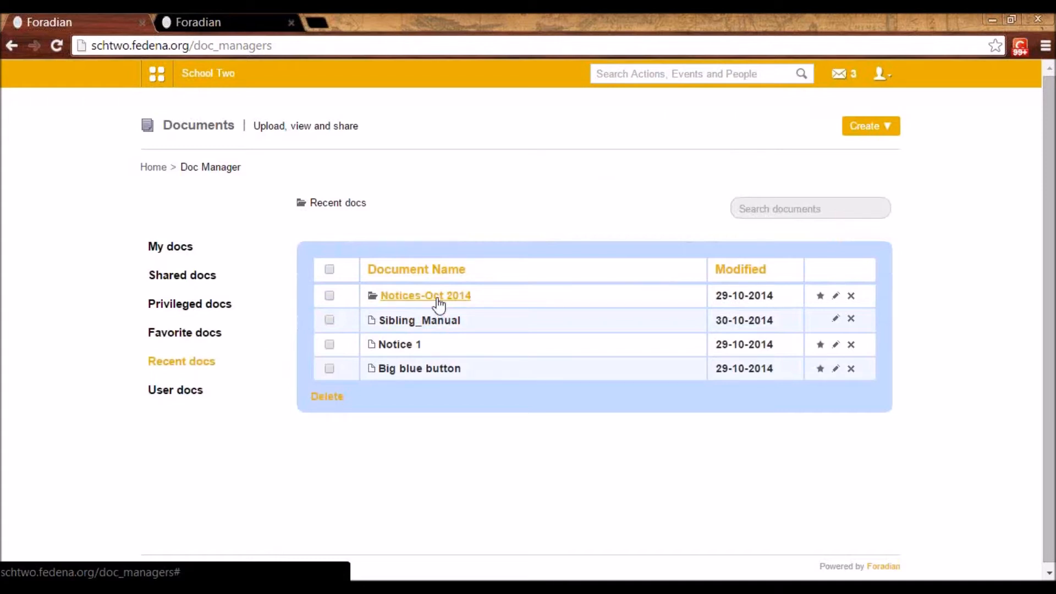
Open the Google Docs module from the collaboration features to view its document list
left_click(151, 83)
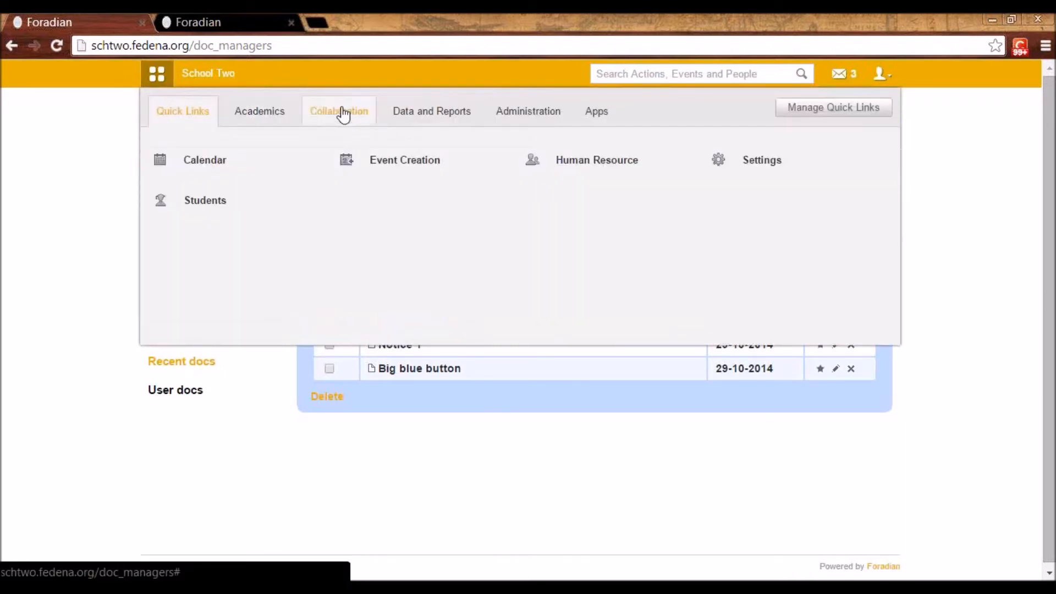
left_click(347, 111)
left_click(786, 210)
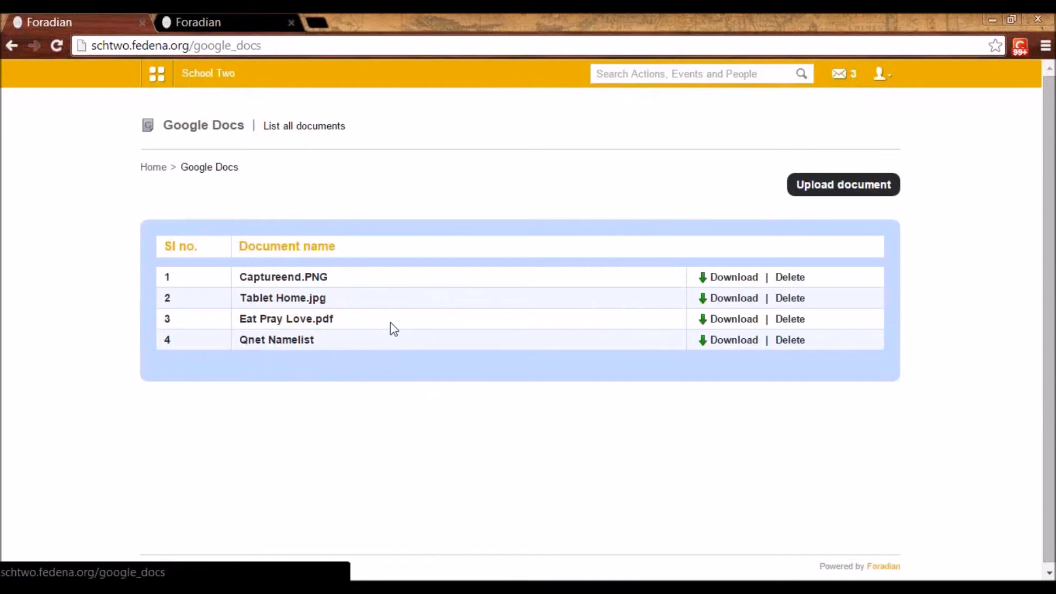
View the admin account's user profile information and return to the Google Docs document list
left_click(878, 75)
left_click(841, 119)
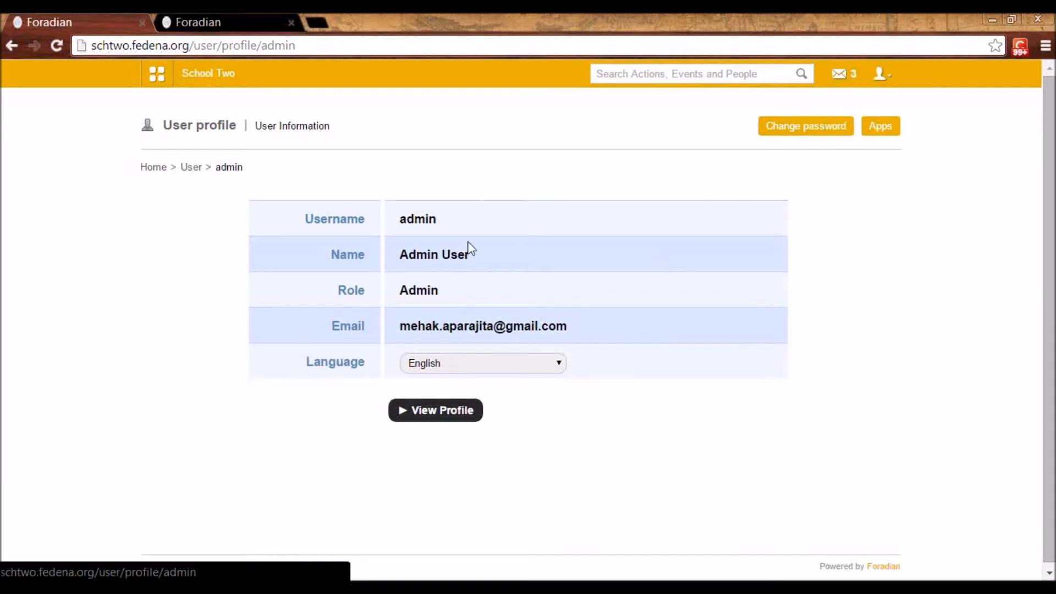
left_click(157, 75)
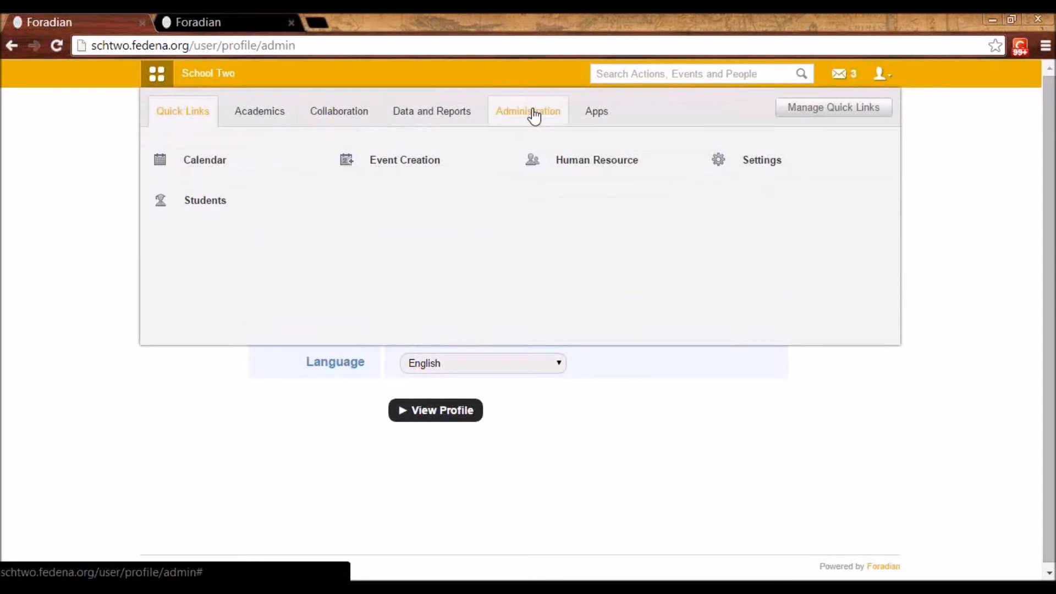
left_click(339, 128)
left_click(751, 201)
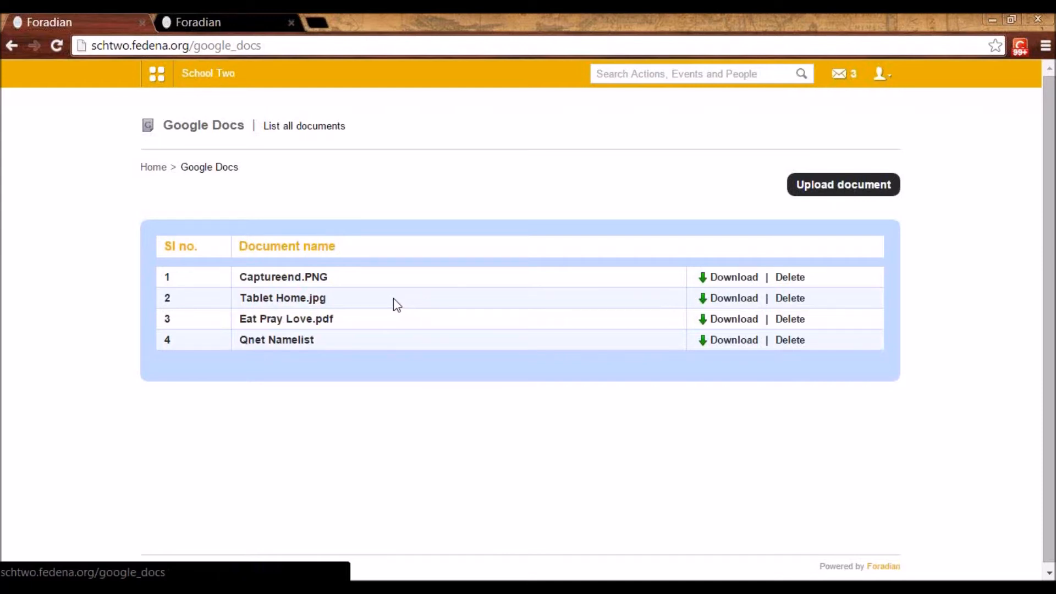
Open the Email module from the collaboration features and review which events and recipients are enabled in the Email Alert Settings
left_click(156, 82)
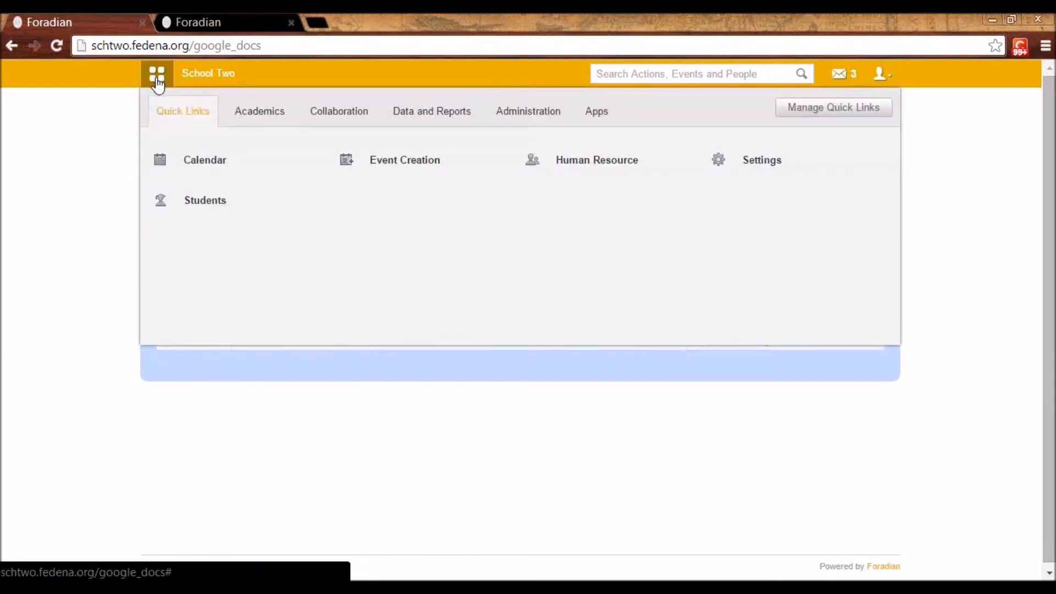
left_click(347, 122)
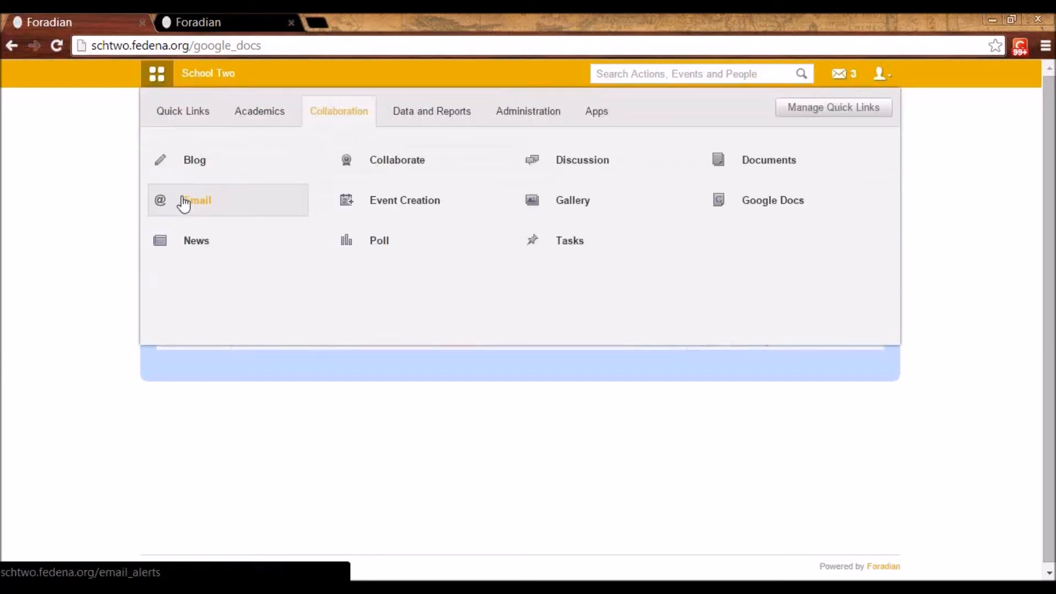
left_click(183, 203)
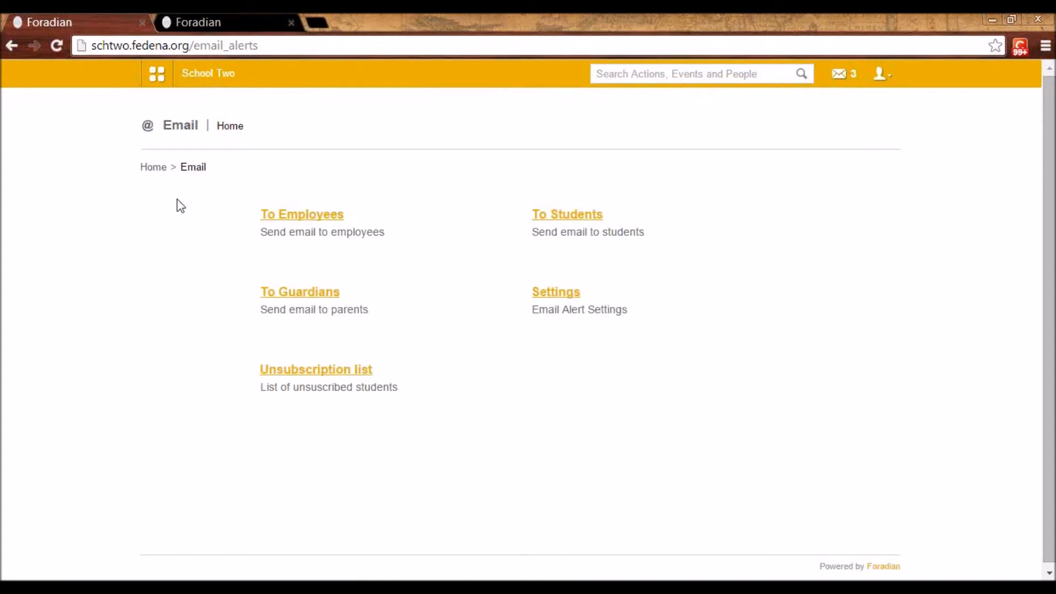
left_click(560, 294)
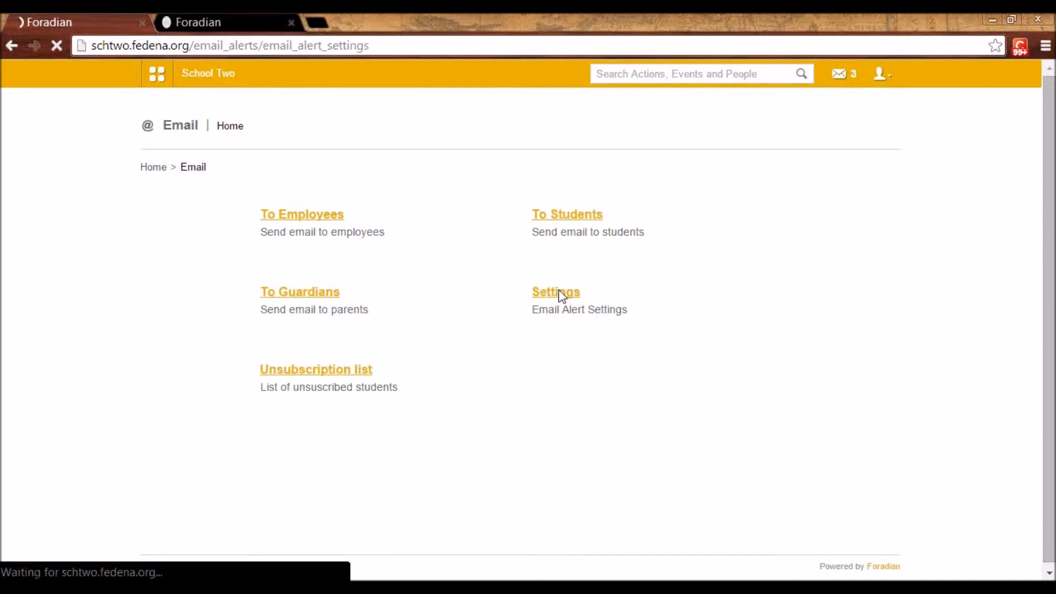
scroll(561, 295, "down", 3)
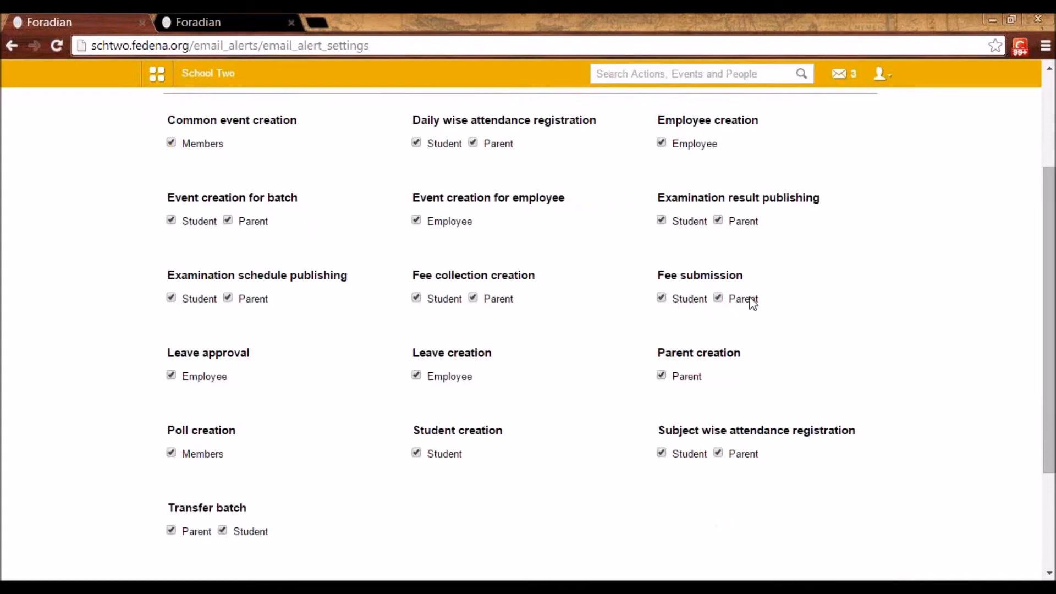
scroll(620, 349, "up", 2)
scroll(701, 413, "up", 2)
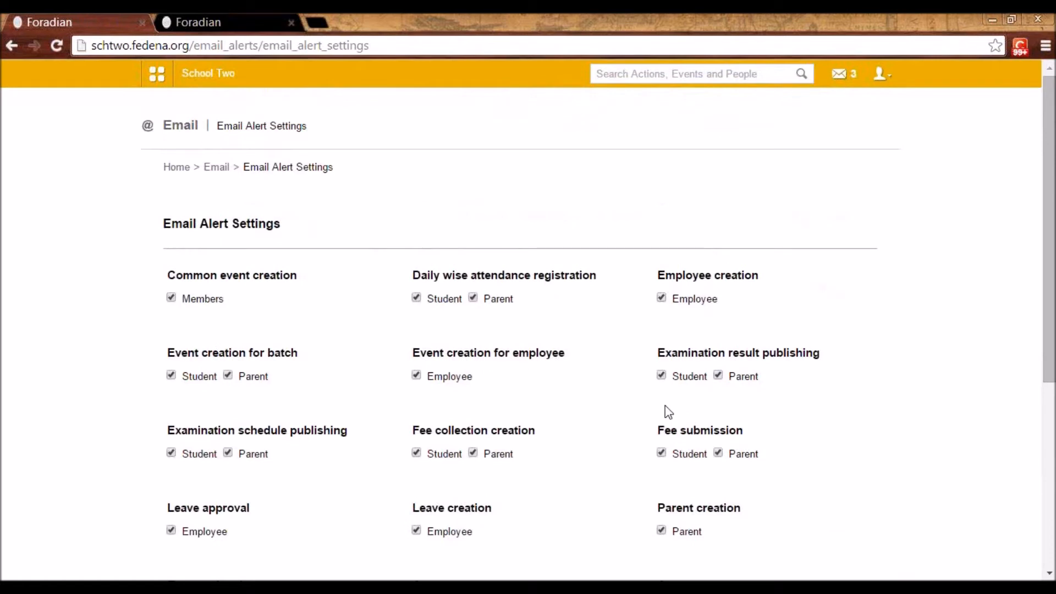
Explore the form for emailing students with batch G1 - A 2014 selected, and view the email unsubscription list
left_click(217, 167)
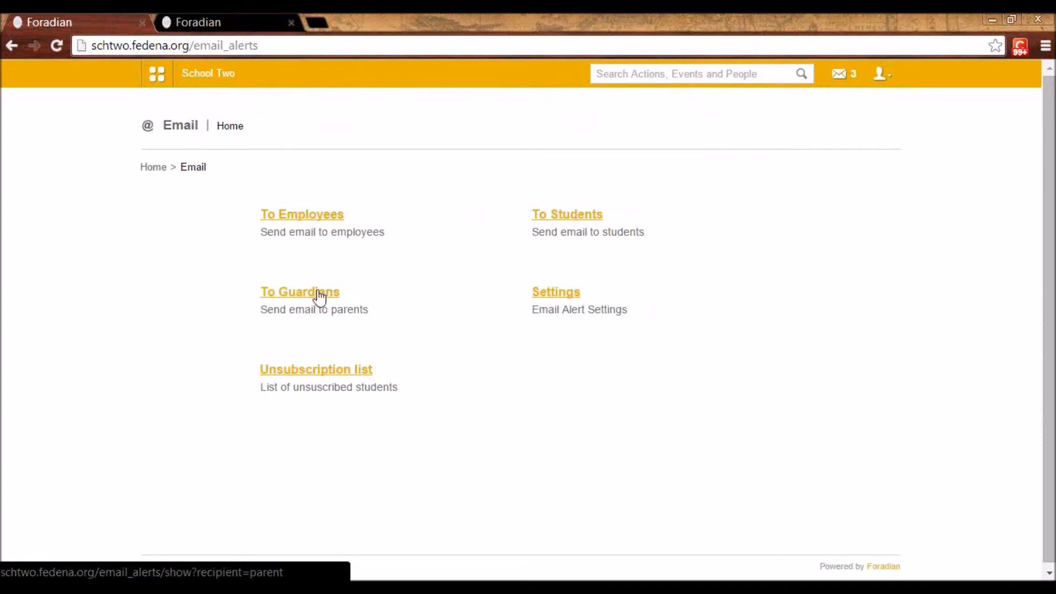
left_click(565, 215)
left_click(377, 242)
left_click(350, 281)
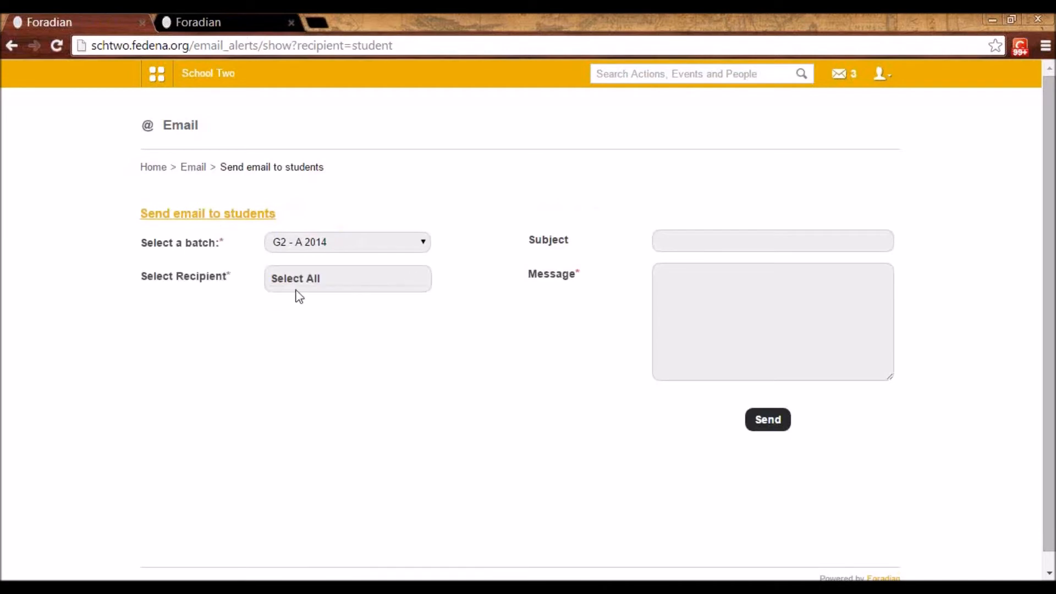
left_click(344, 240)
left_click(335, 269)
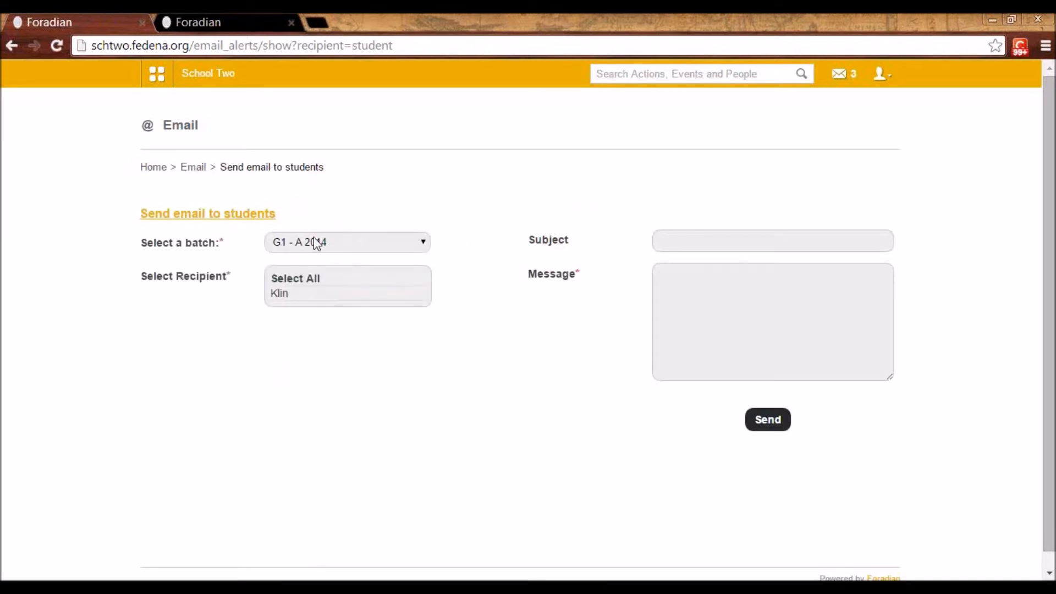
mouse_move(285, 306)
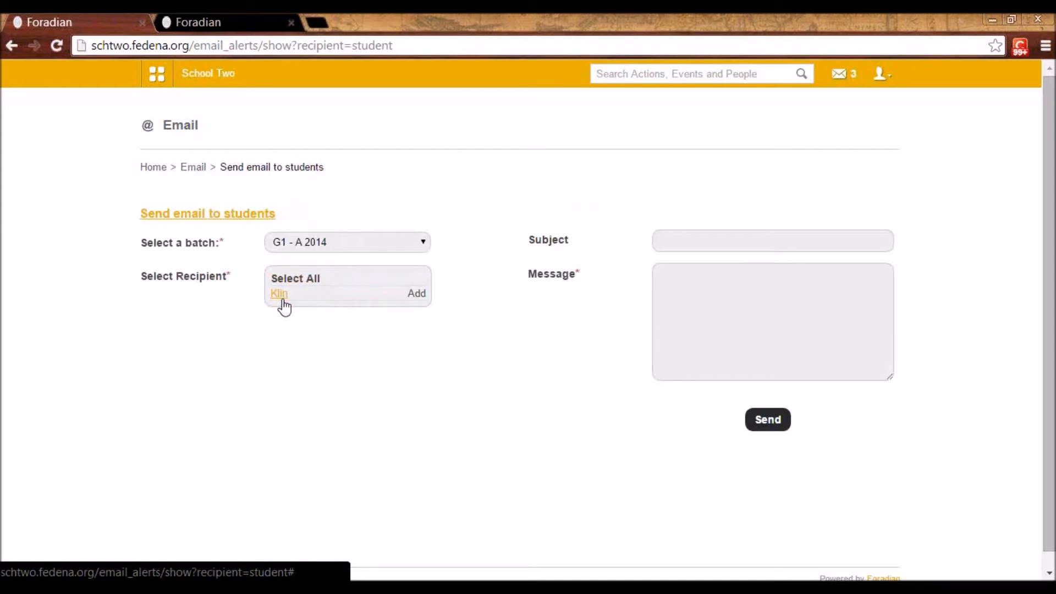
left_click(683, 242)
left_click(692, 296)
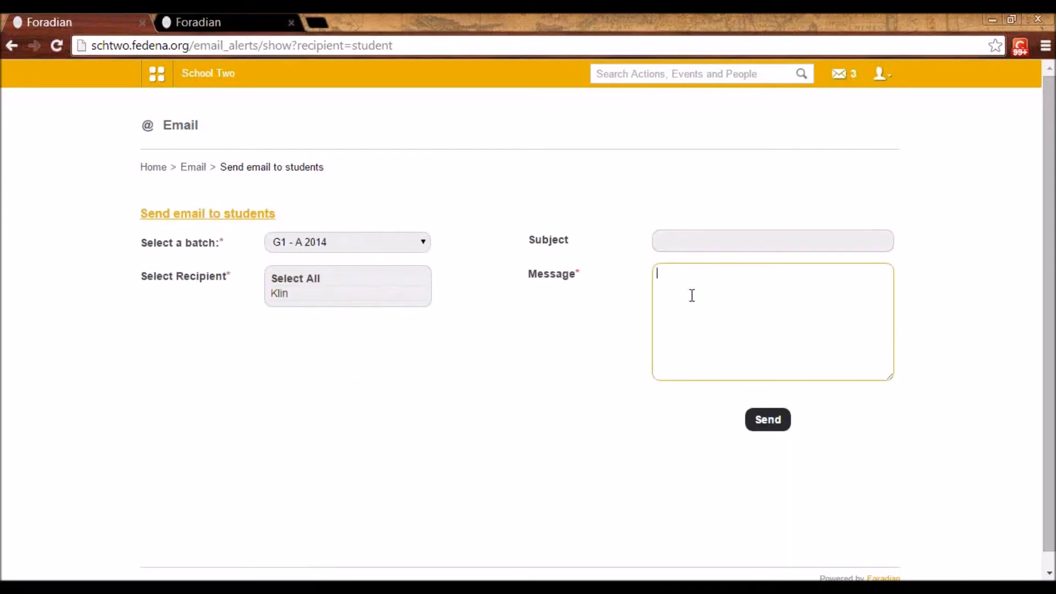
left_click(197, 167)
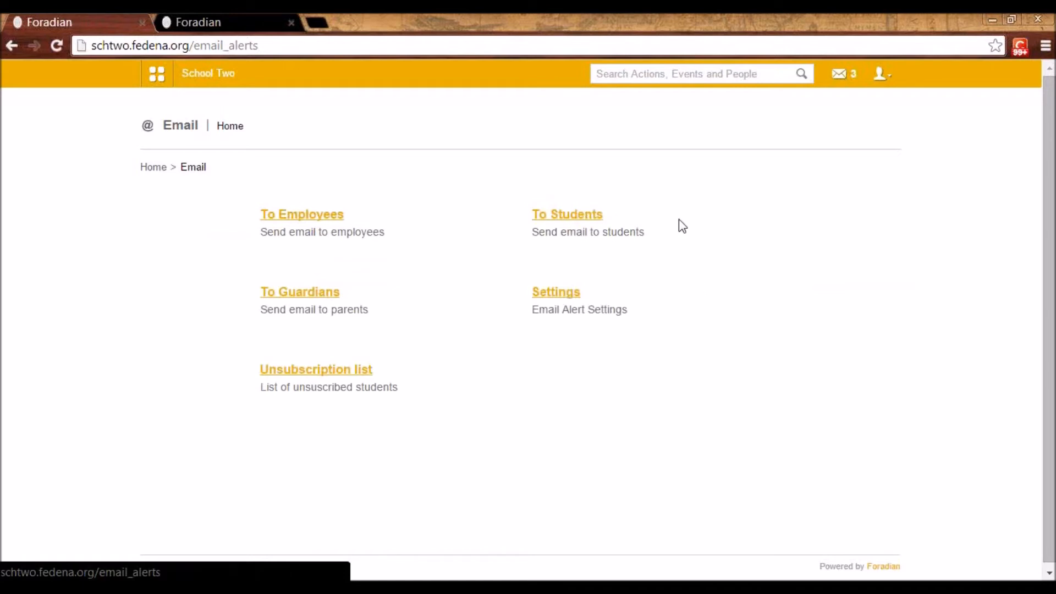
left_click(353, 371)
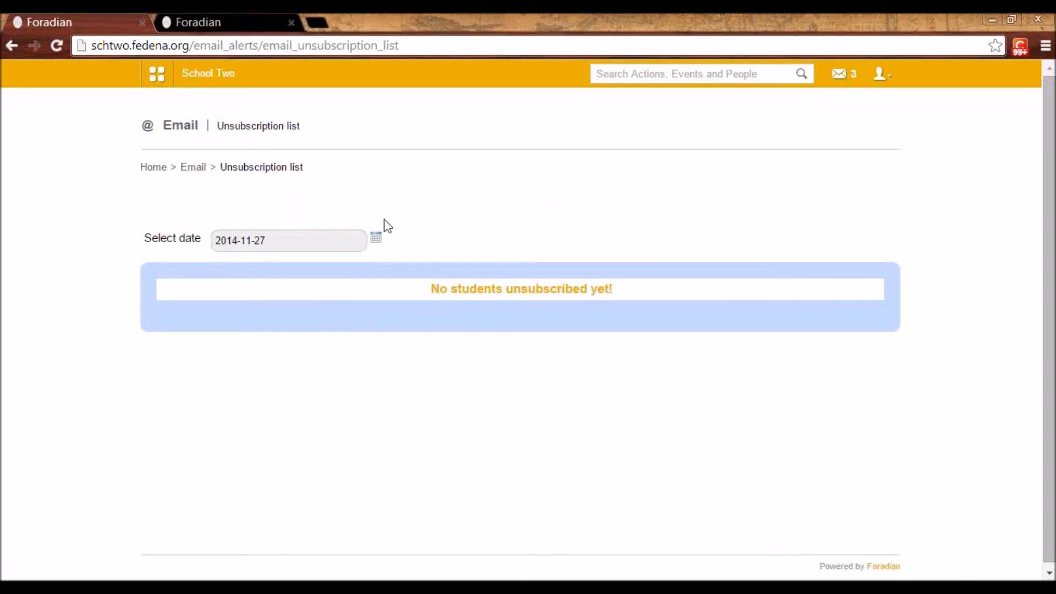
Open Data Exports from the data and reports features and bring up the new export form to view its options
left_click(155, 75)
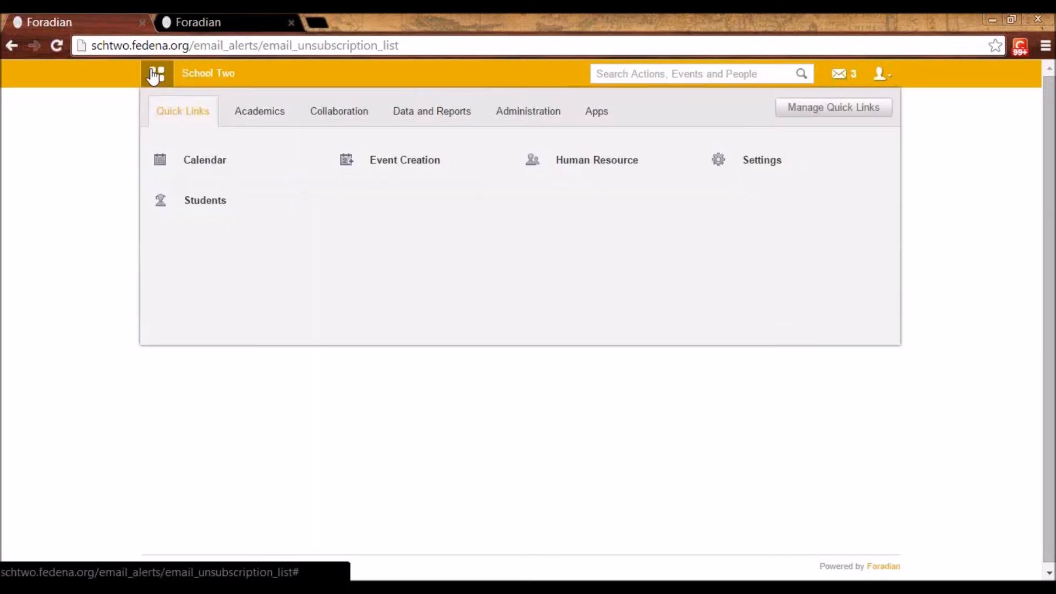
left_click(451, 117)
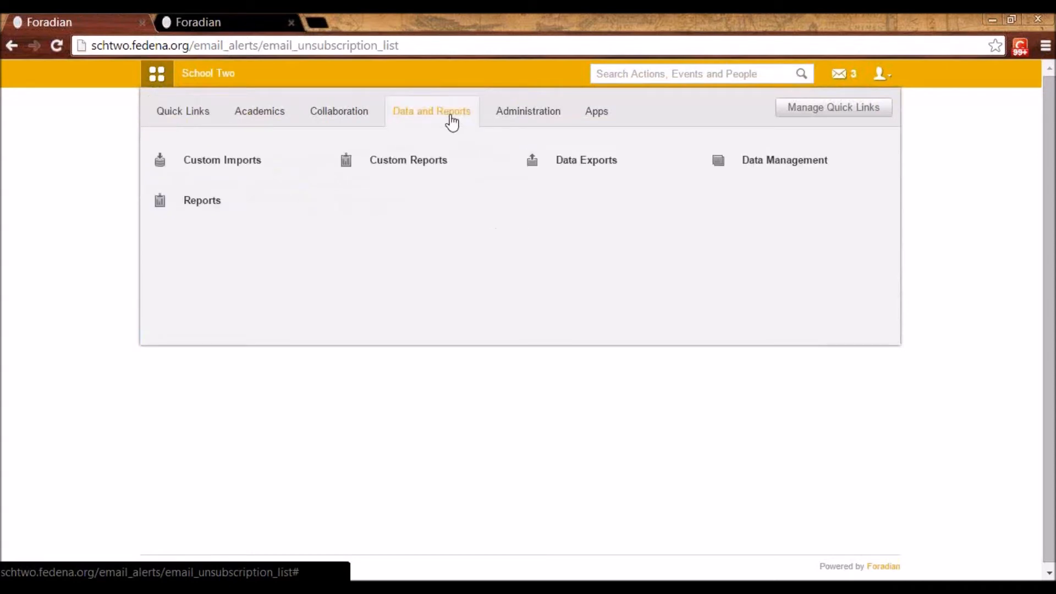
left_click(549, 159)
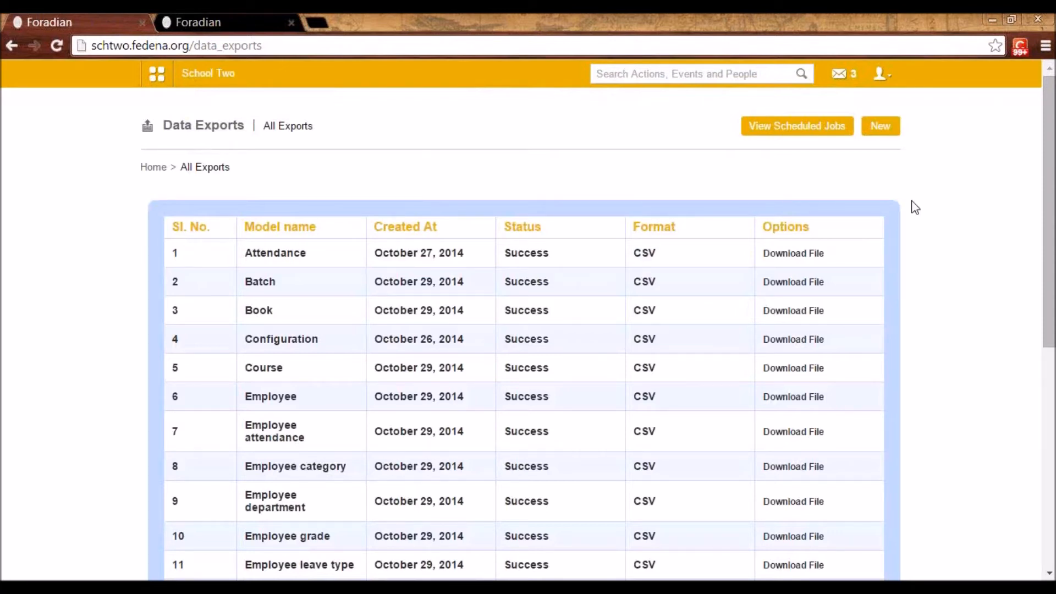
left_click(868, 132)
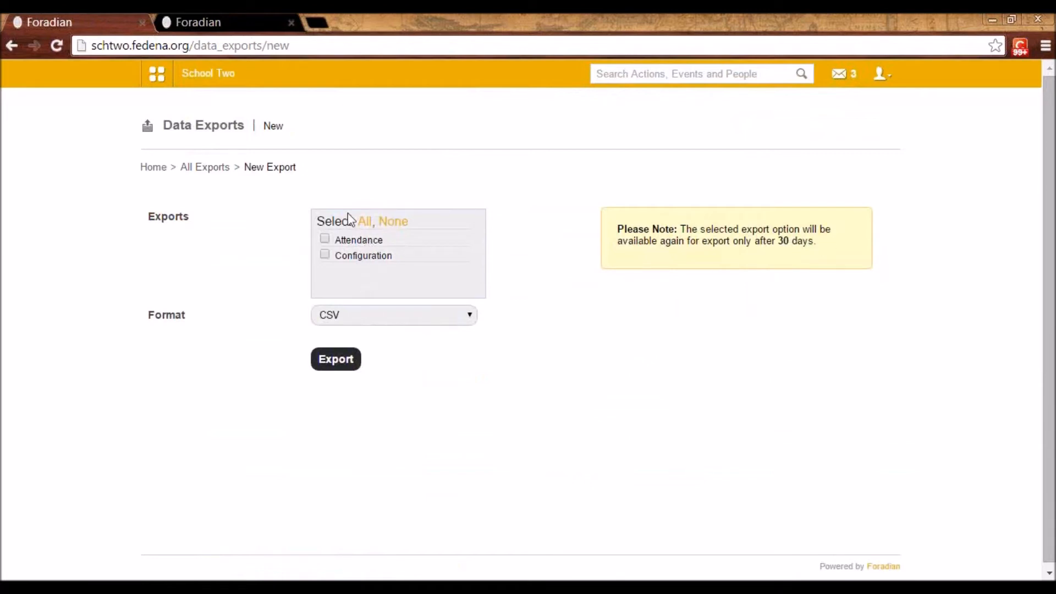
Return to the All Exports list and examine the exported models with their status, format and download options
left_click(230, 177)
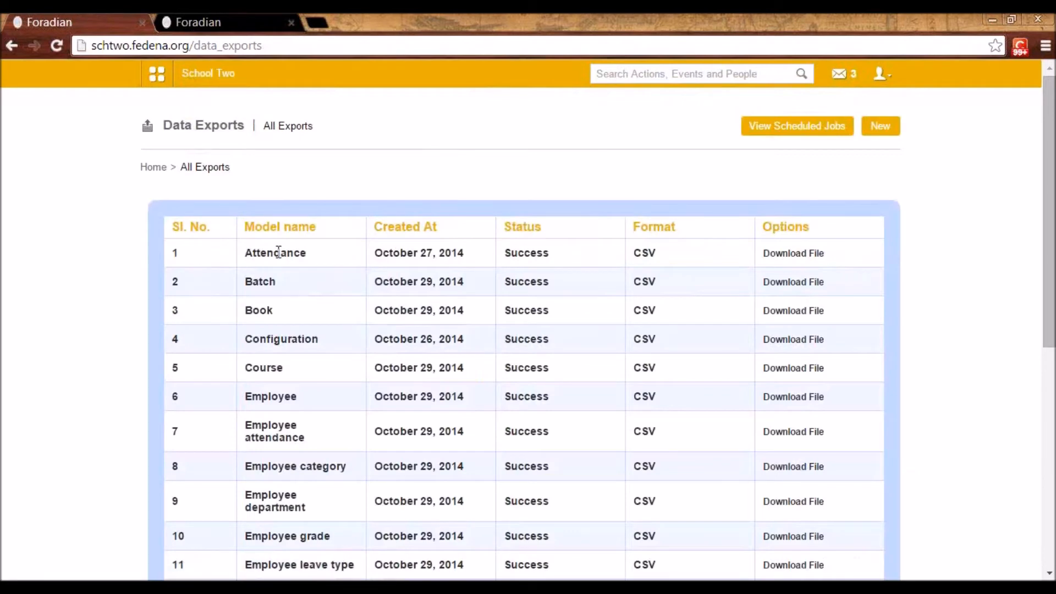
scroll(283, 253, "down", 1)
scroll(272, 237, "down", 6)
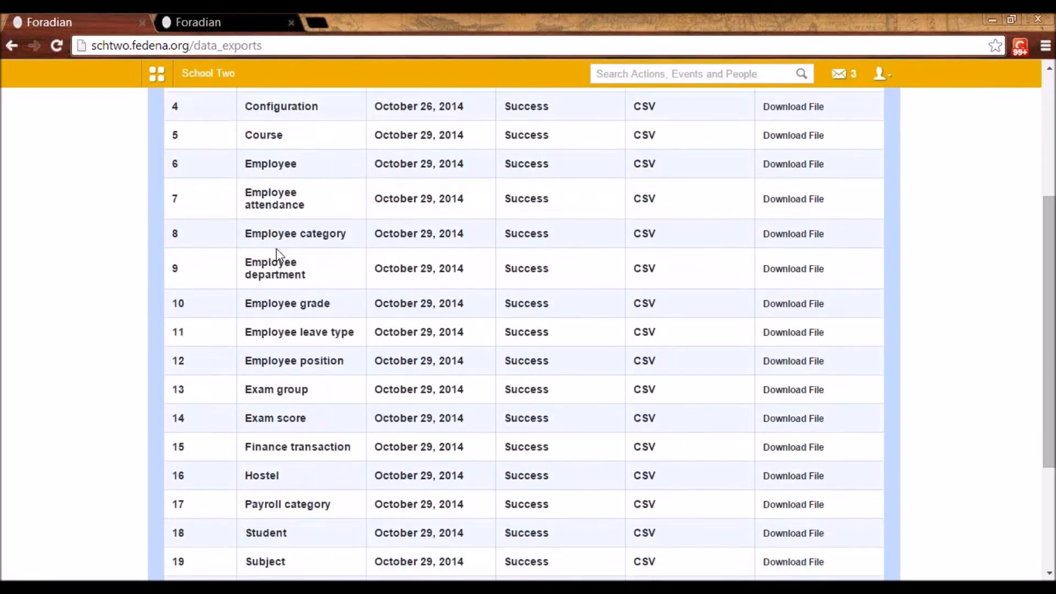
scroll(312, 313, "up", 3)
scroll(312, 312, "up", 4)
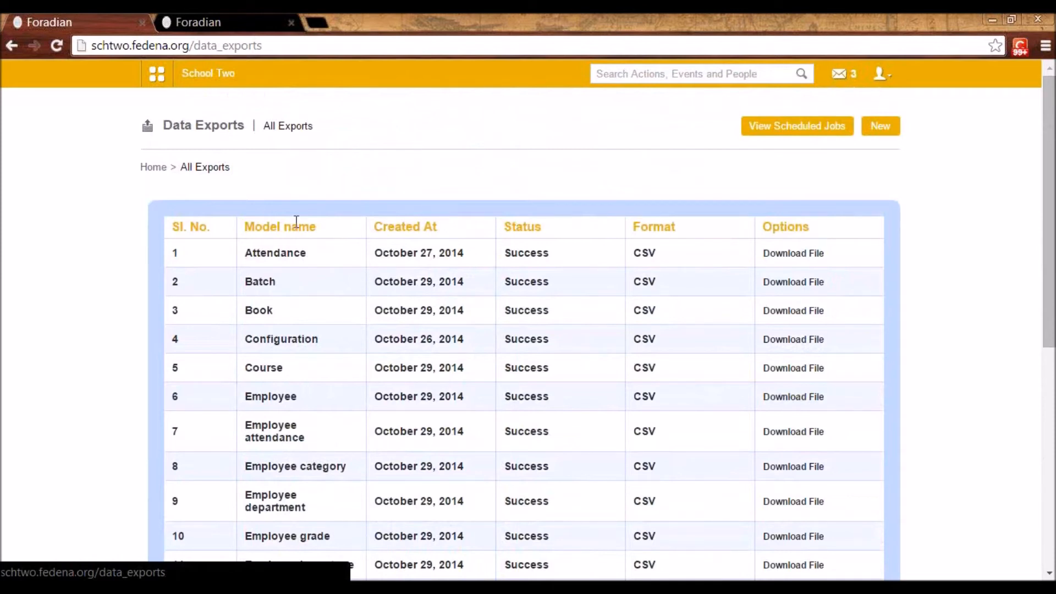
Open Custom Reports from the data and reports features and start a new student report
left_click(147, 82)
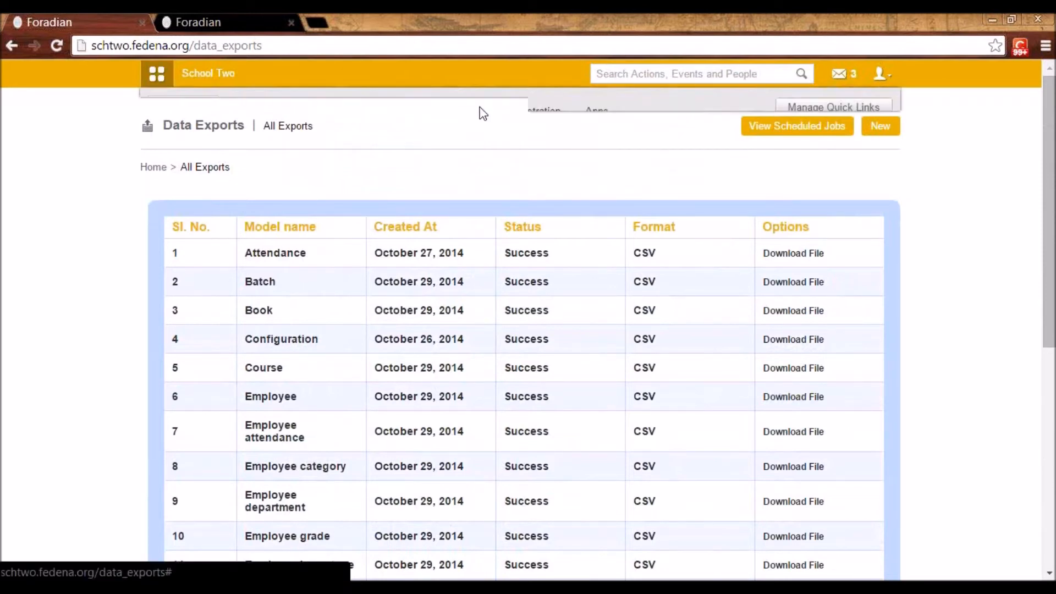
left_click(412, 115)
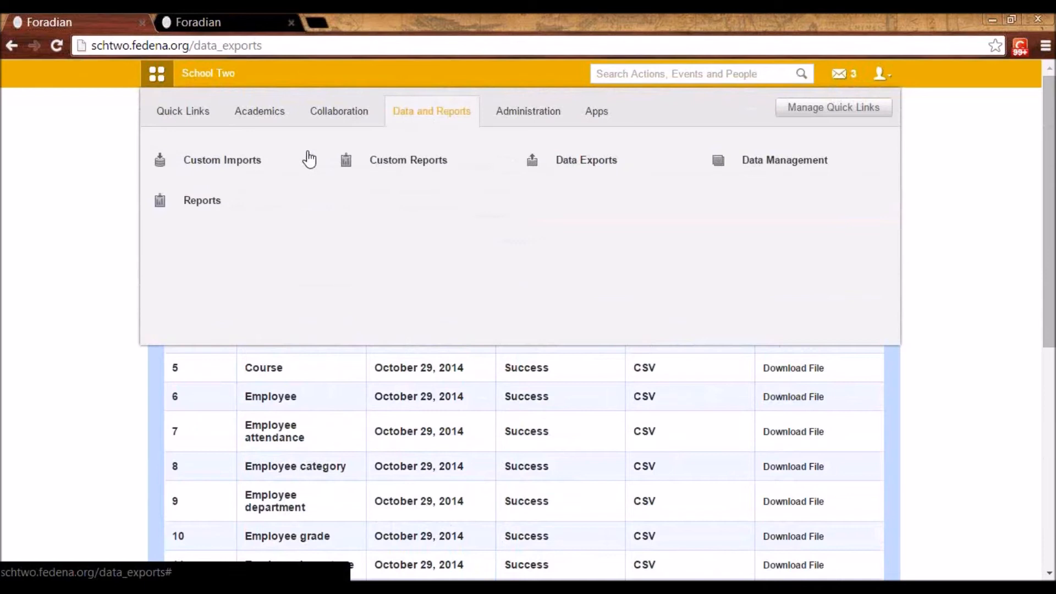
left_click(407, 160)
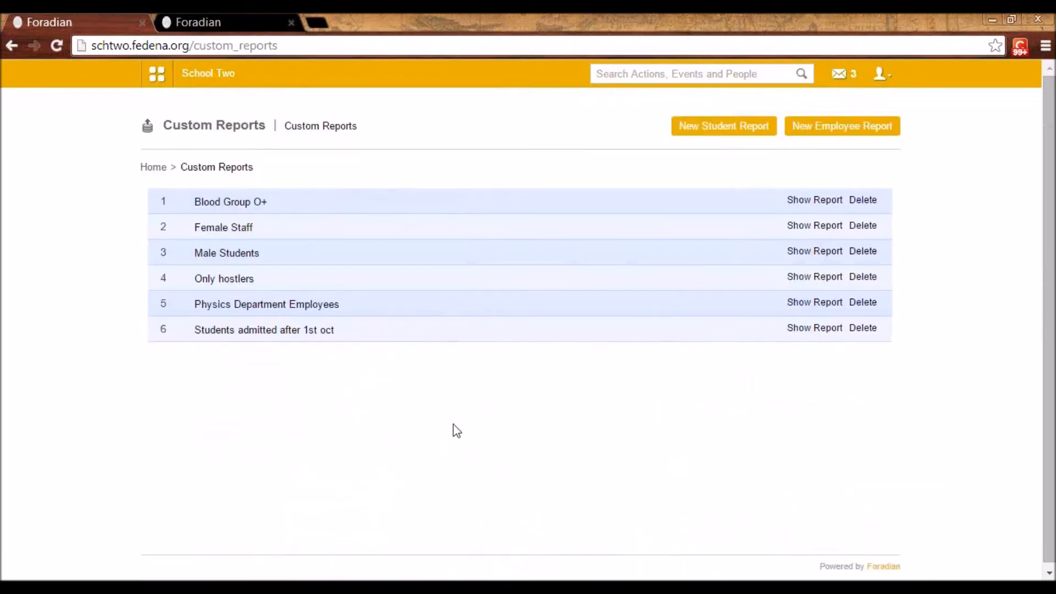
left_click(699, 132)
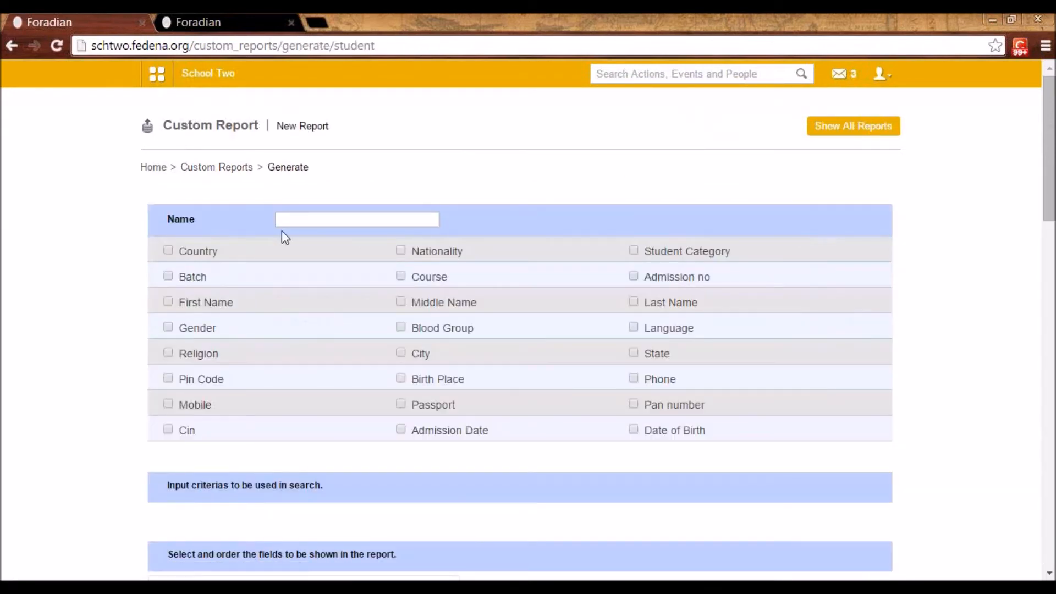
Name the student report "Female Students" and add a Gender criterion that equals "f"
left_click(290, 225)
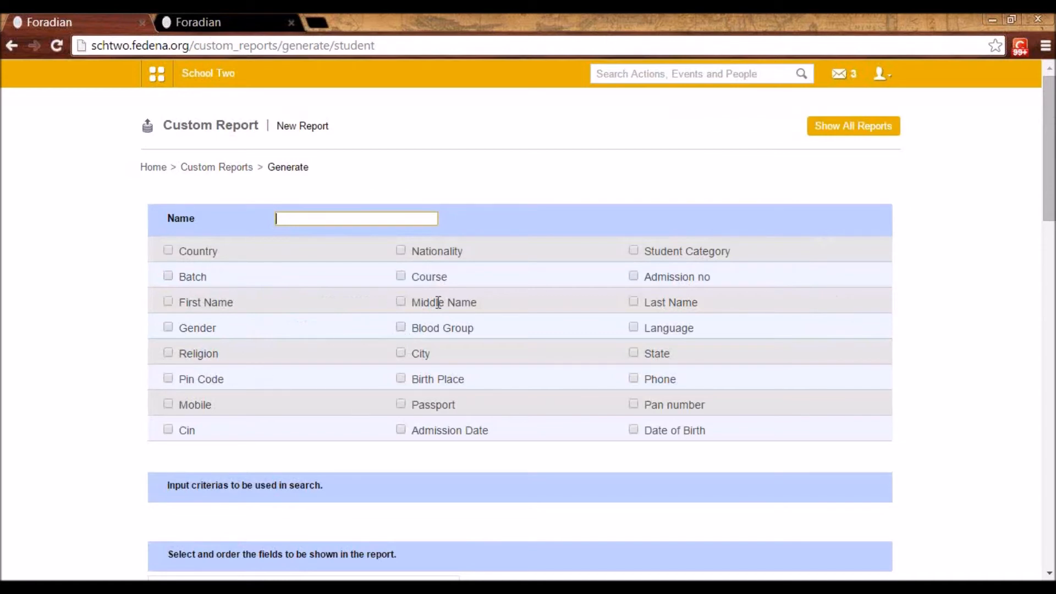
left_click(168, 327)
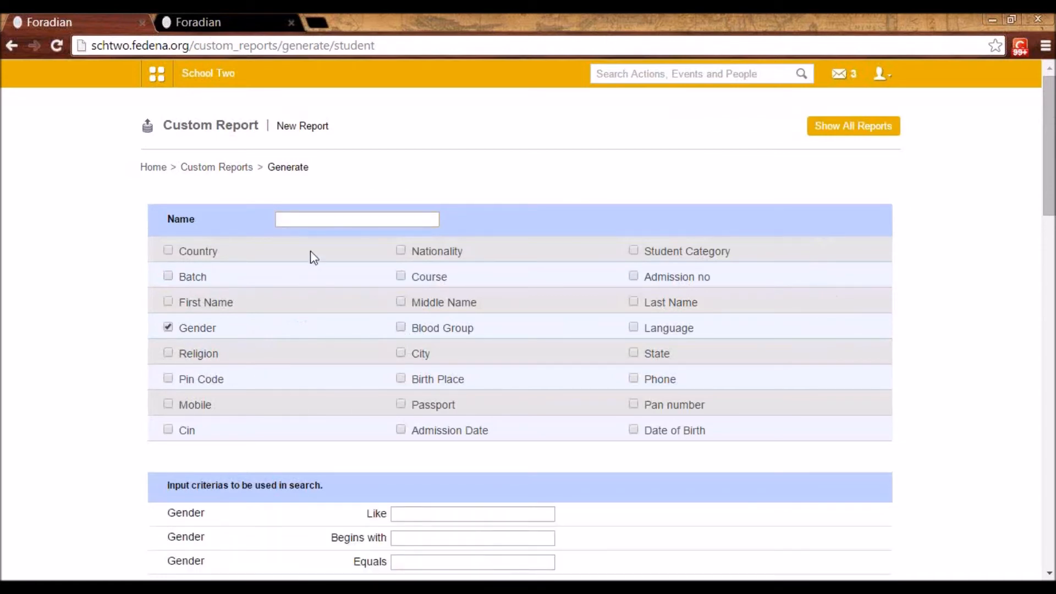
left_click(303, 217)
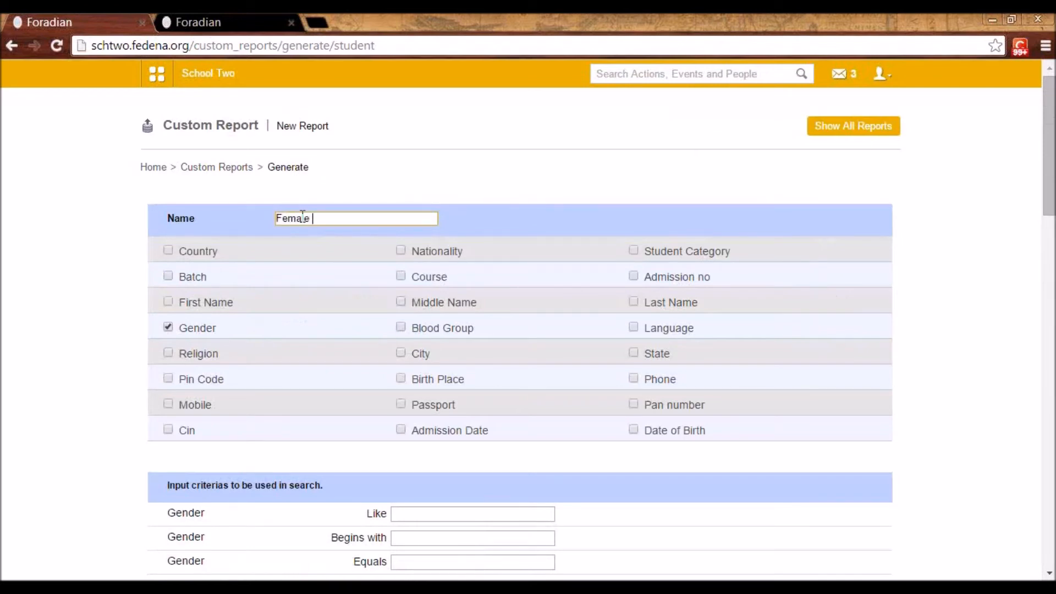
type("Female Students")
scroll(303, 217, "down", 3)
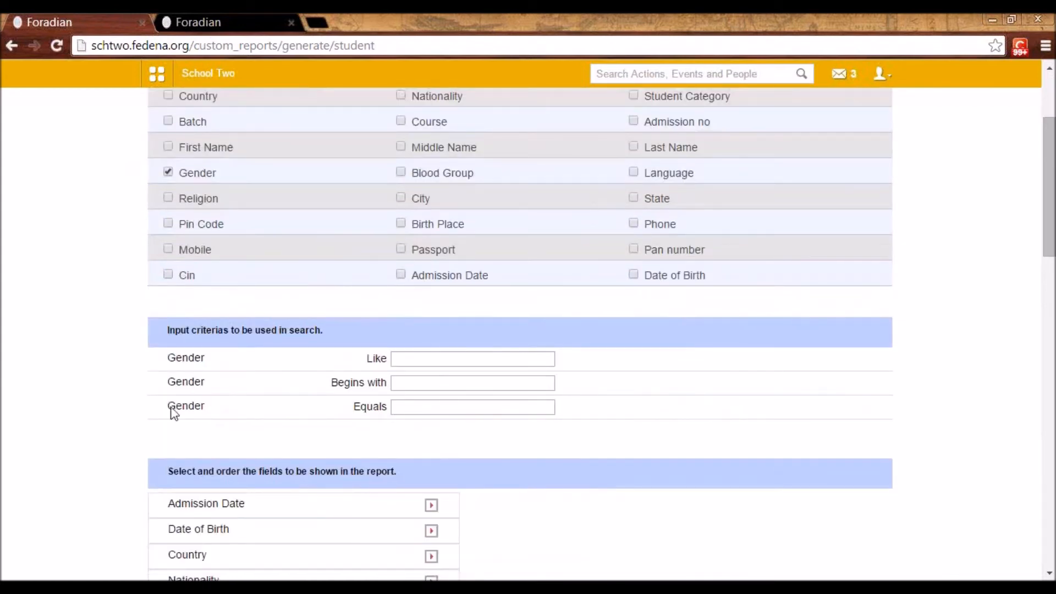
scroll(171, 181, "up", 2)
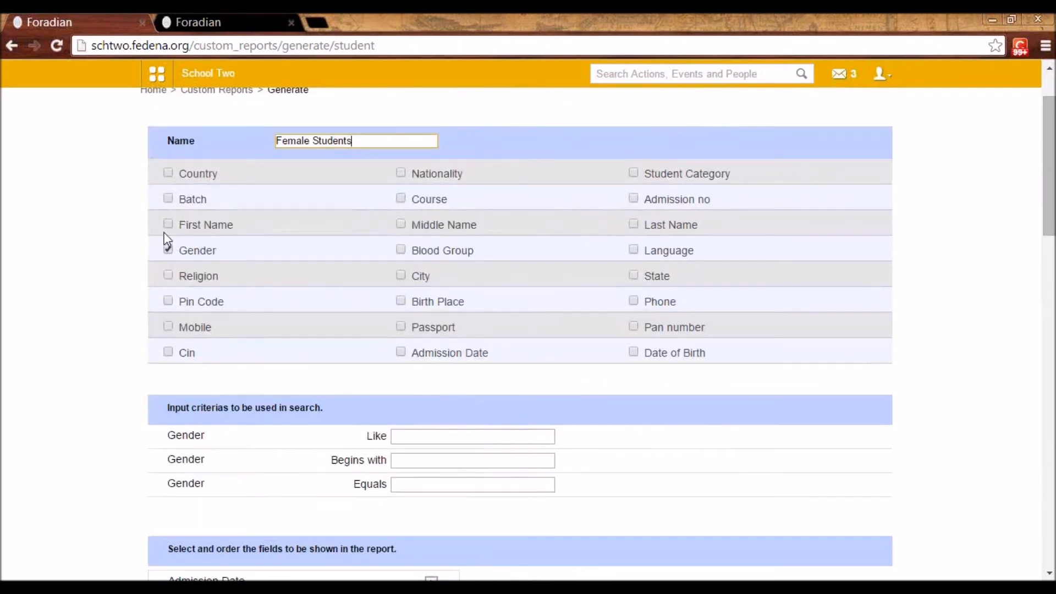
left_click(438, 486)
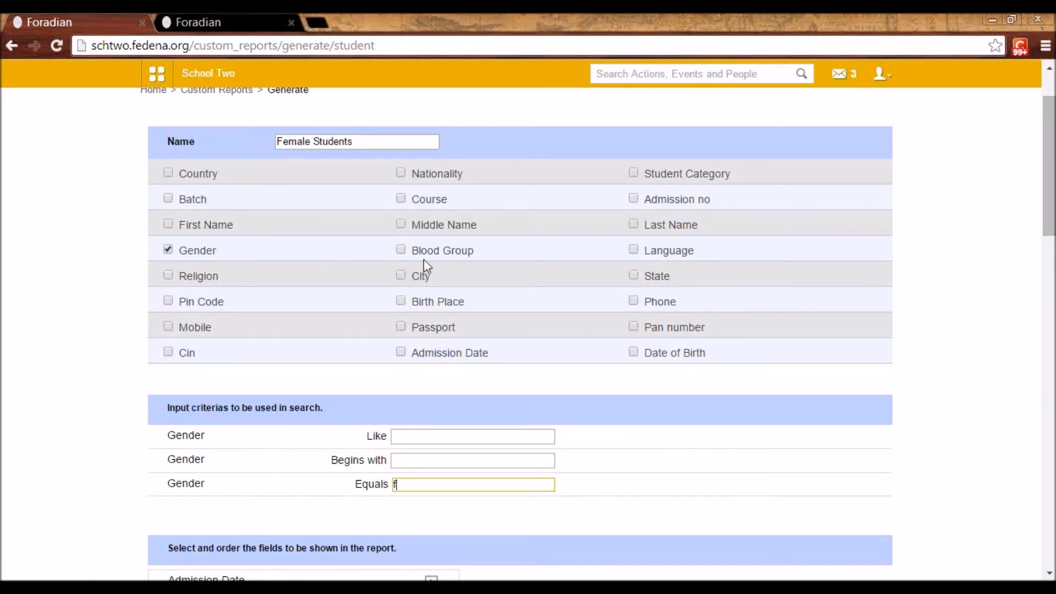
Add a Blood Group criterion that equals "AB+" to the Female Students report
left_click(400, 251)
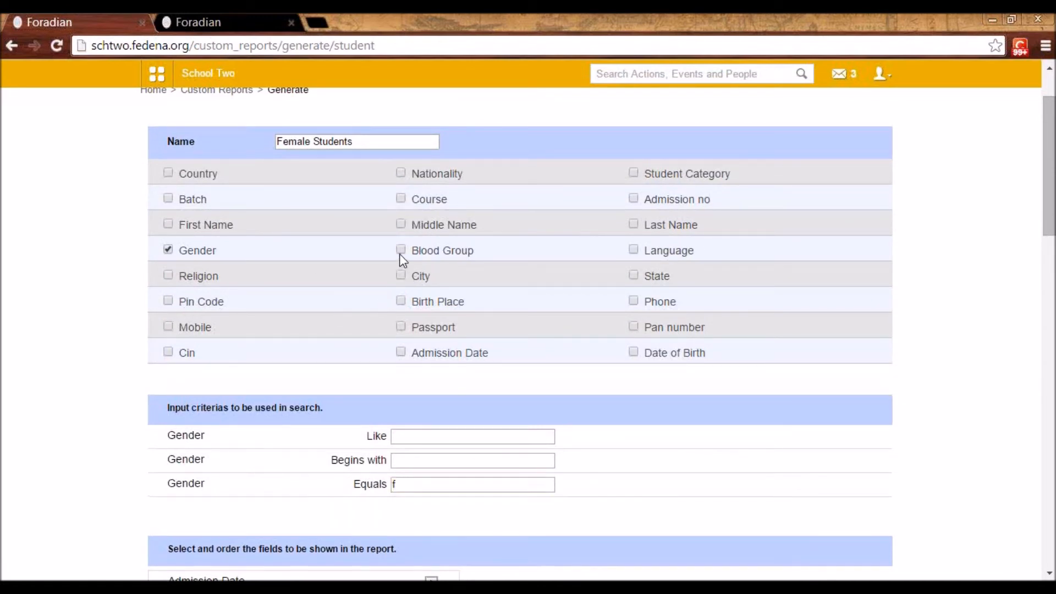
scroll(382, 379, "down", 4)
left_click(402, 324)
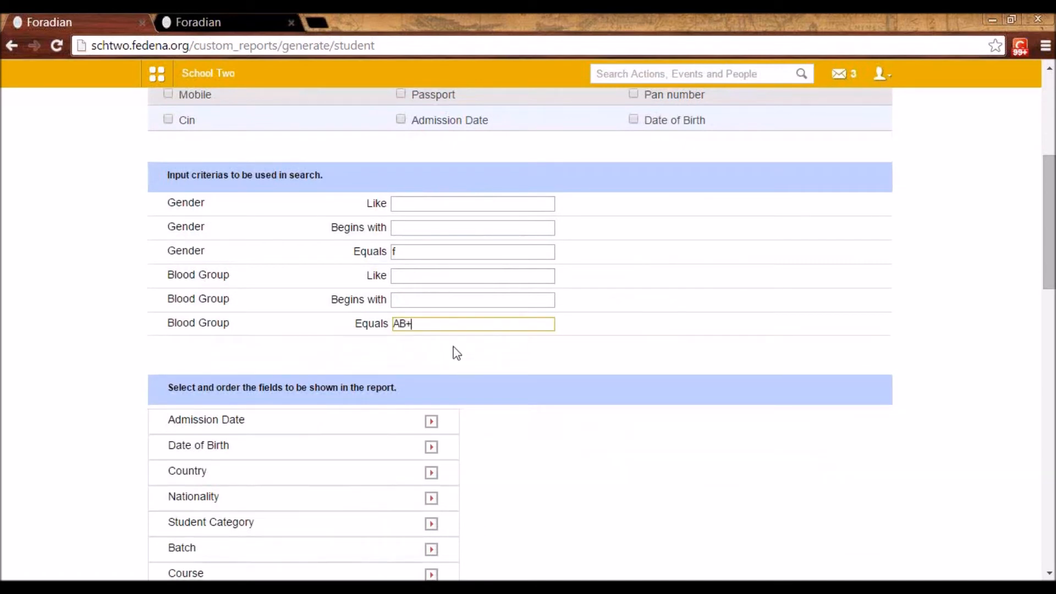
scroll(471, 348, "up", 2)
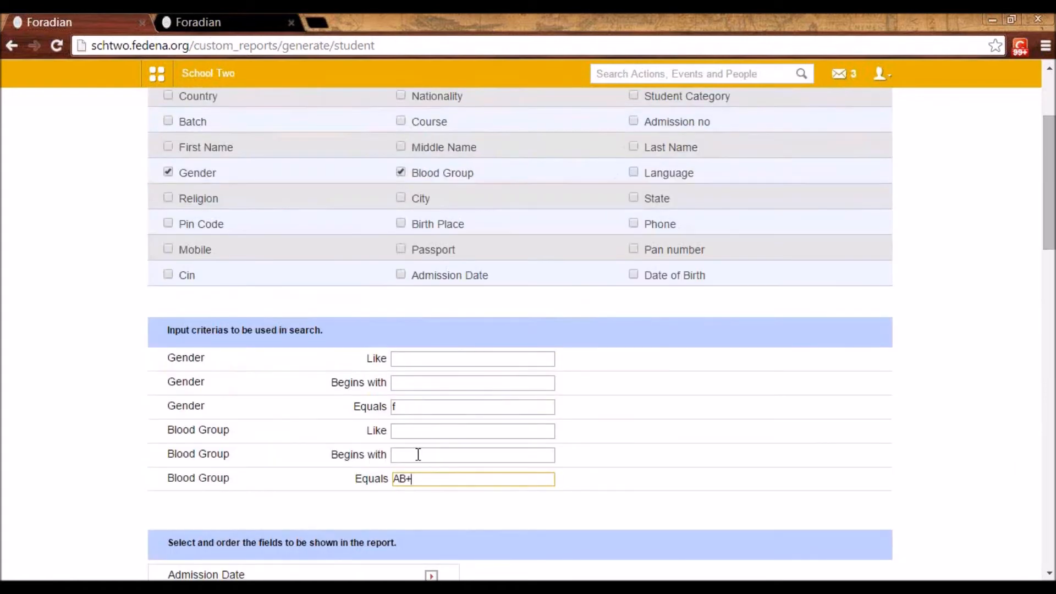
scroll(415, 387, "up", 1)
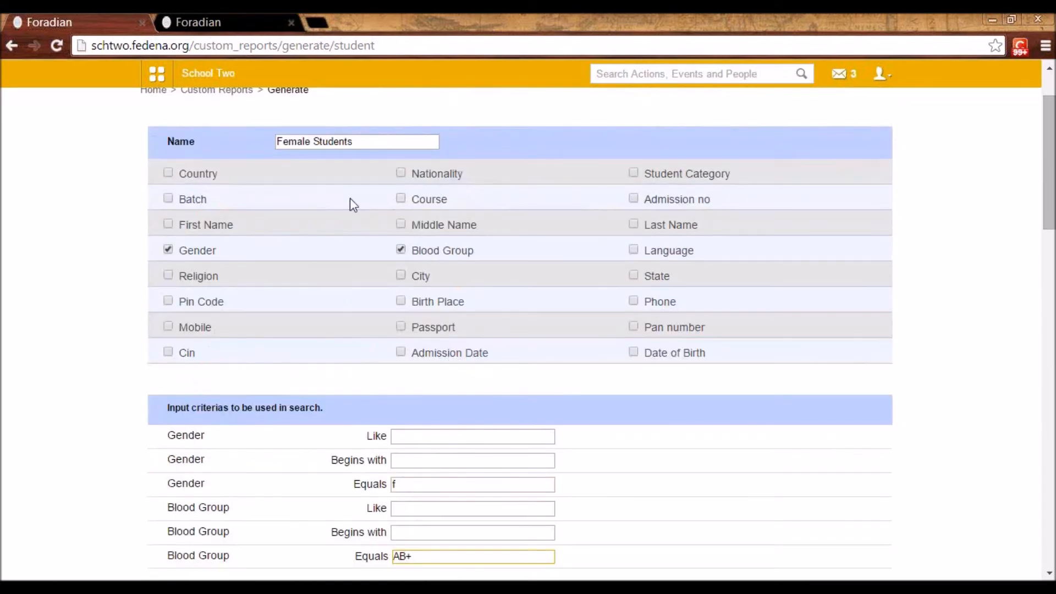
scroll(352, 150, "up", 1)
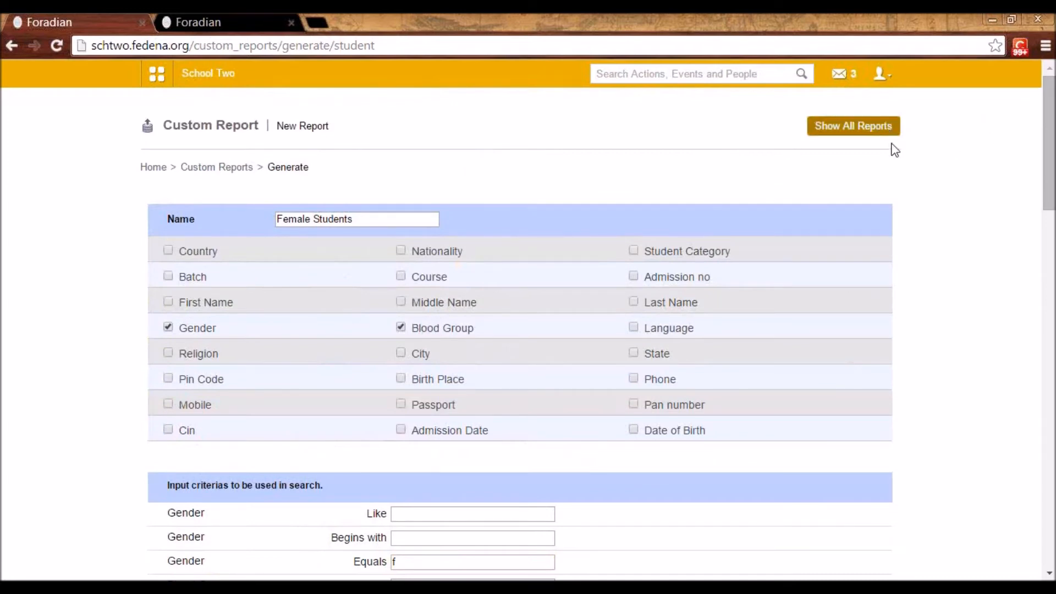
Return to the Custom Reports list, open the Female Staff report and examine its employee number, department and vehicle columns
scroll(881, 193, "down", 5)
scroll(575, 254, "up", 5)
left_click(242, 171)
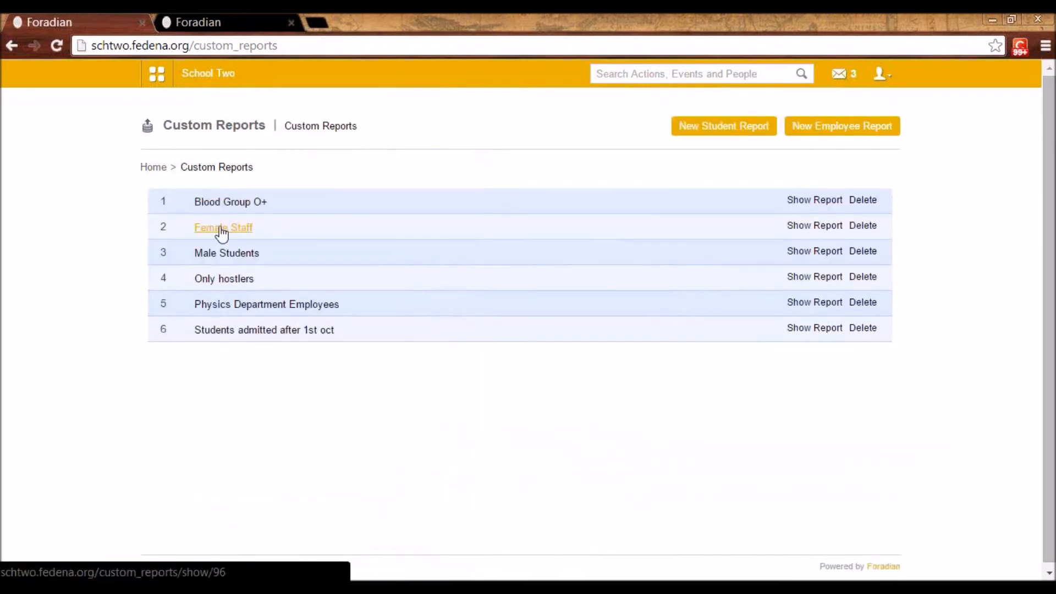
left_click(229, 233)
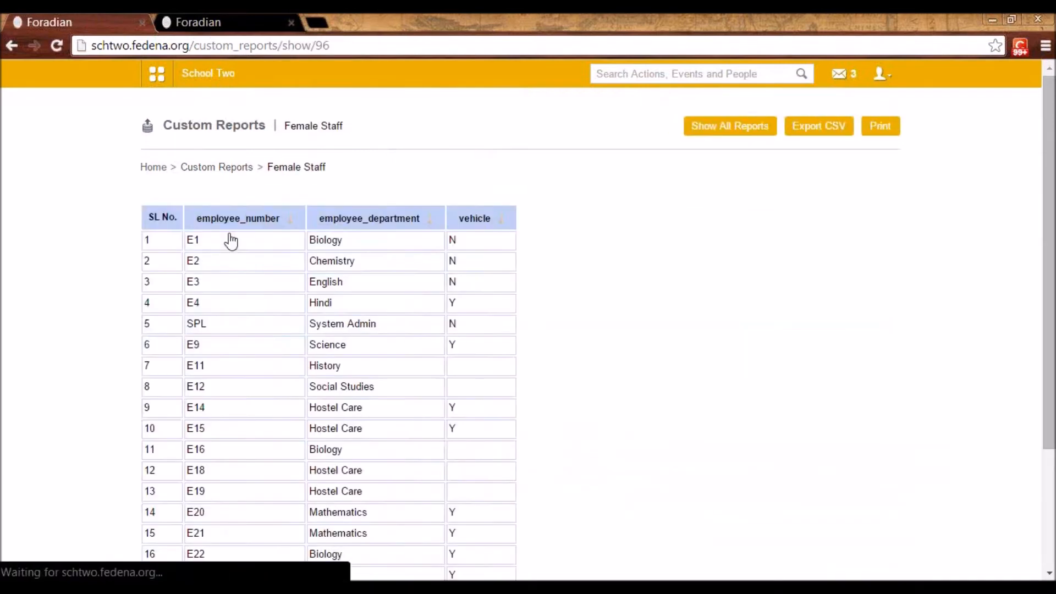
scroll(826, 343, "down", 3)
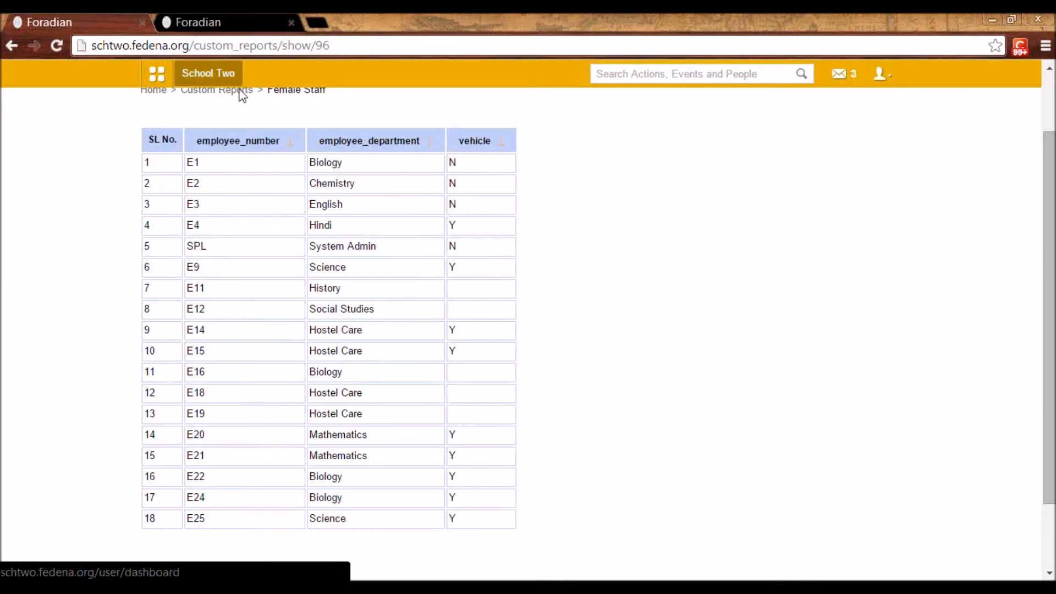
scroll(251, 423, "down", 3)
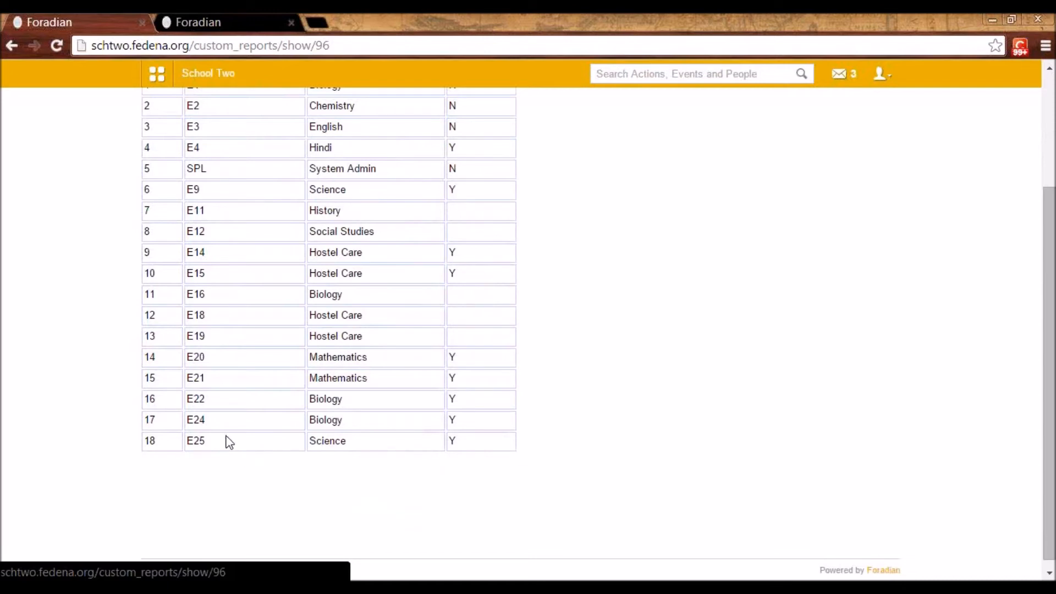
scroll(226, 441, "up", 3)
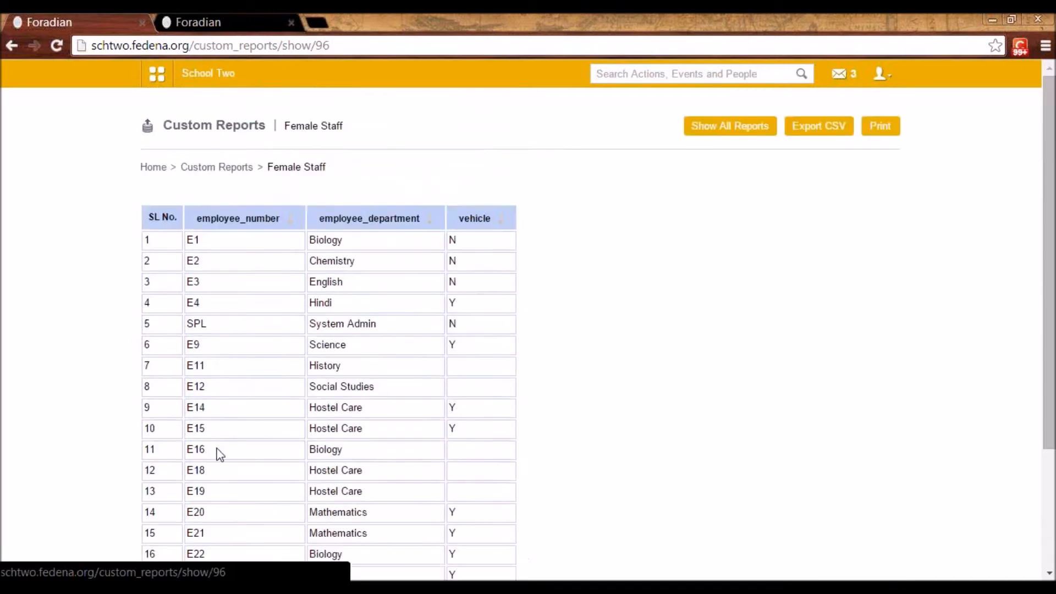
Start a new employee report from the Custom Reports list and add Marital Status as a search criterion
left_click(215, 169)
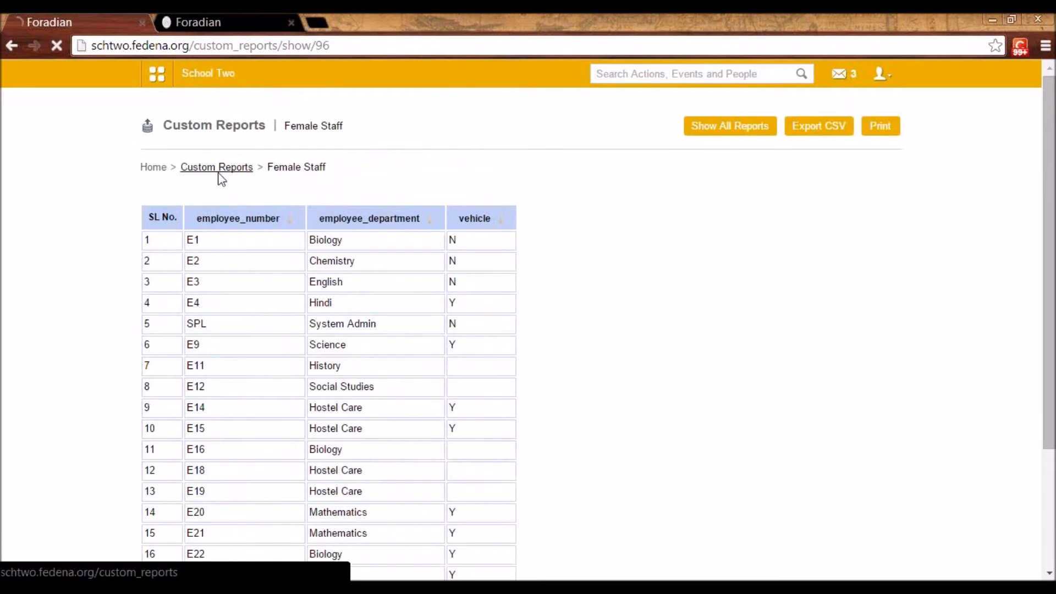
left_click(850, 133)
scroll(344, 175, "down", 2)
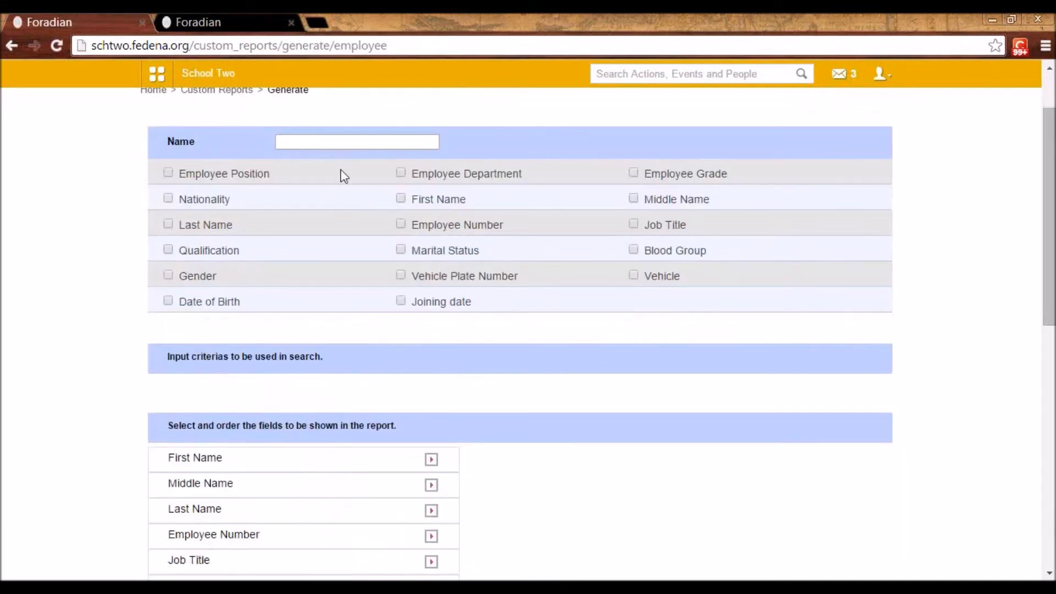
left_click(405, 250)
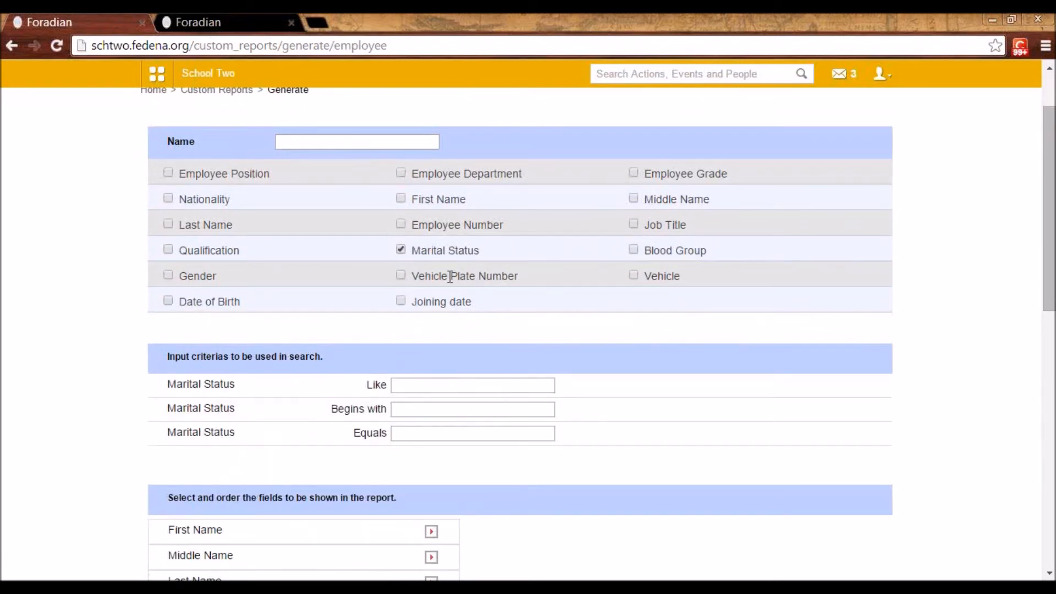
left_click(413, 435)
Include First Name, Last Name and Job Title in the employee report and order Last Name before First Name
scroll(432, 440, "down", 3)
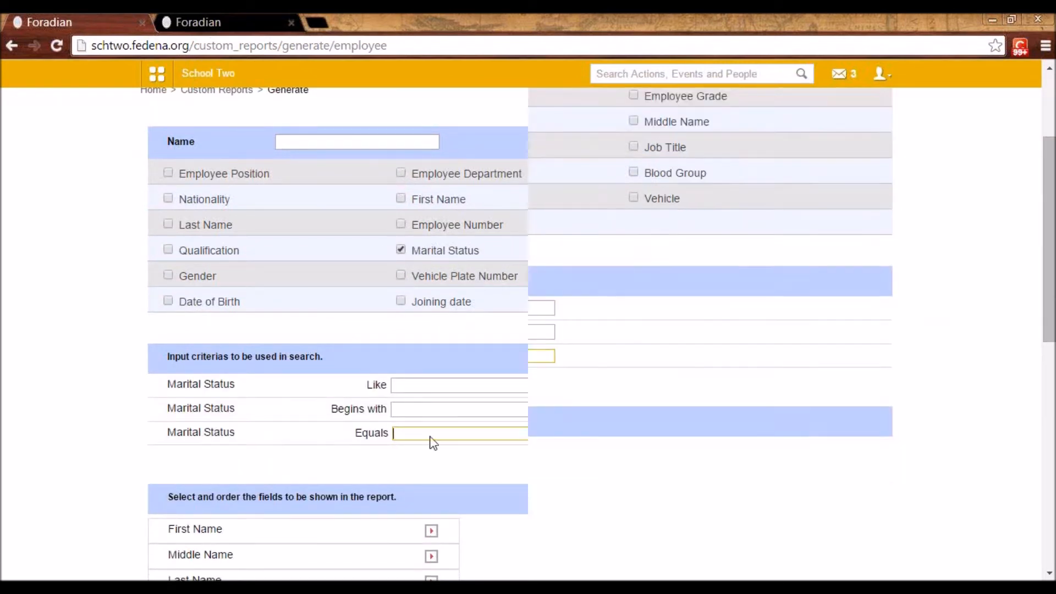
scroll(177, 405, "down", 2)
scroll(401, 337, "down", 3)
scroll(418, 365, "up", 1)
scroll(418, 366, "up", 2)
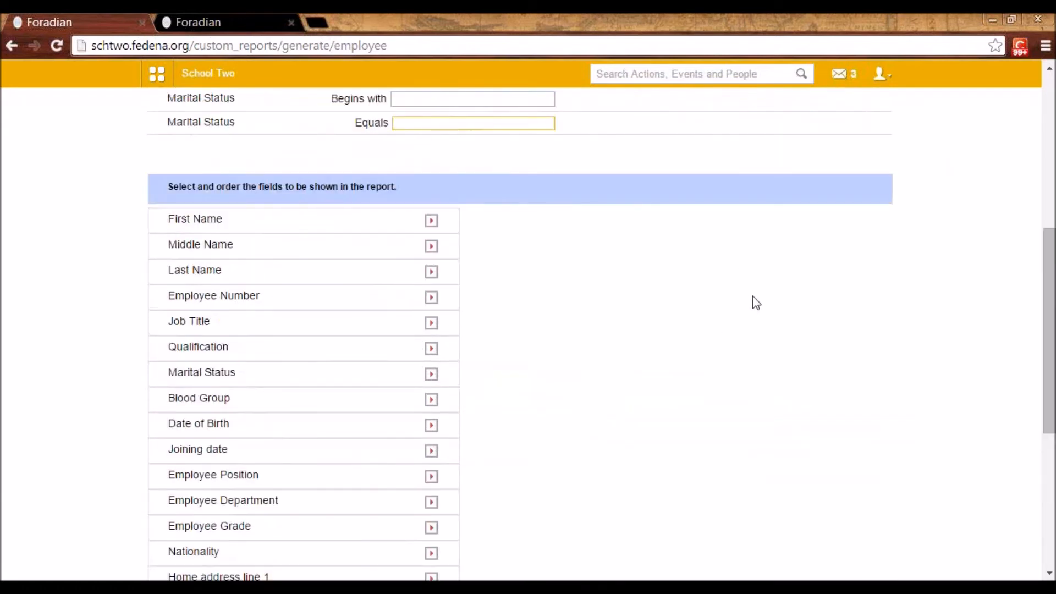
left_click(431, 220)
left_click(431, 246)
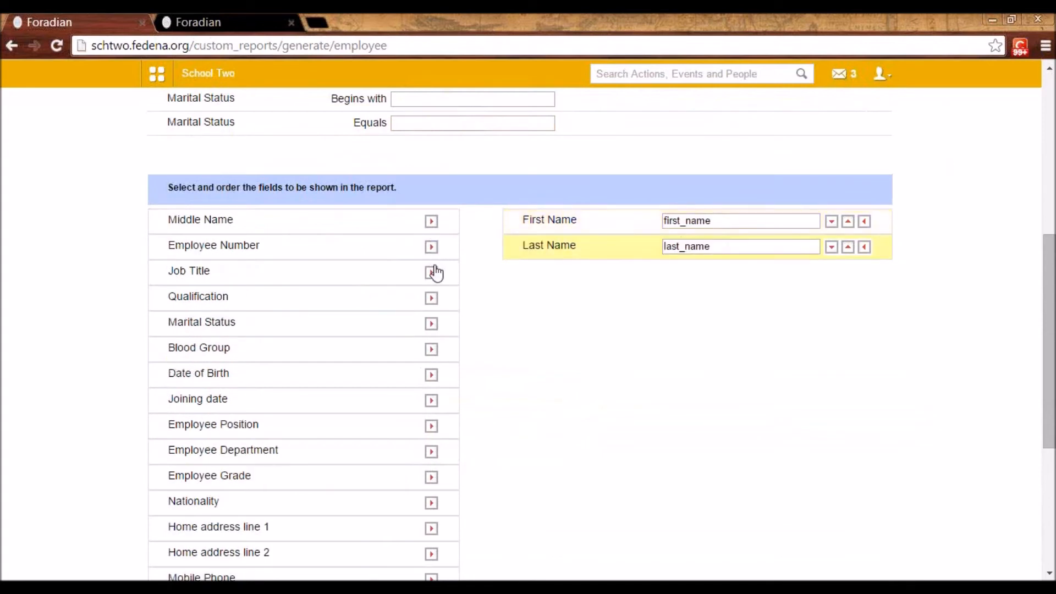
left_click(431, 272)
left_click(848, 221)
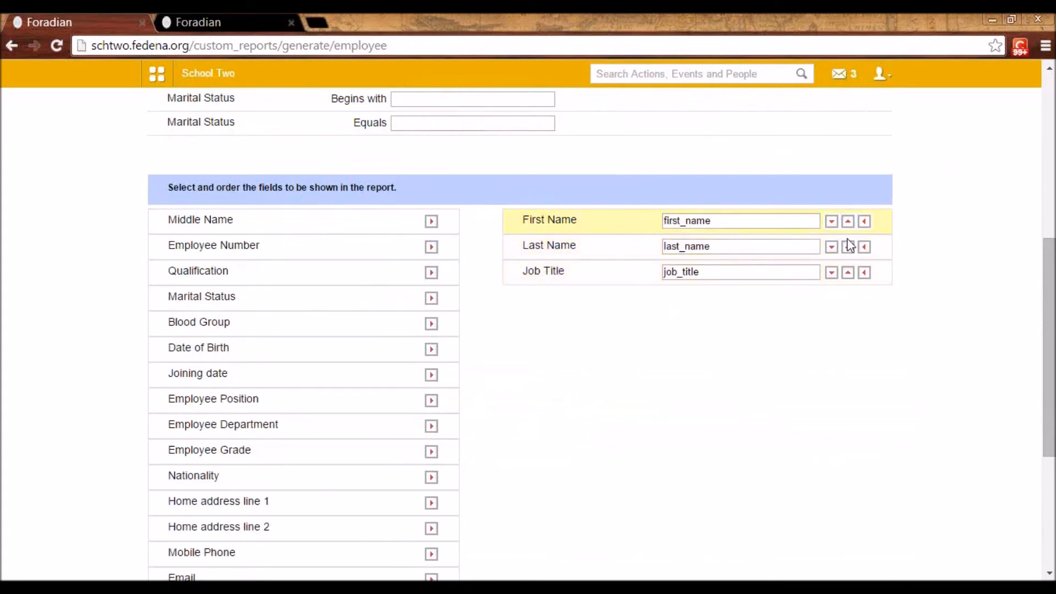
left_click(848, 247)
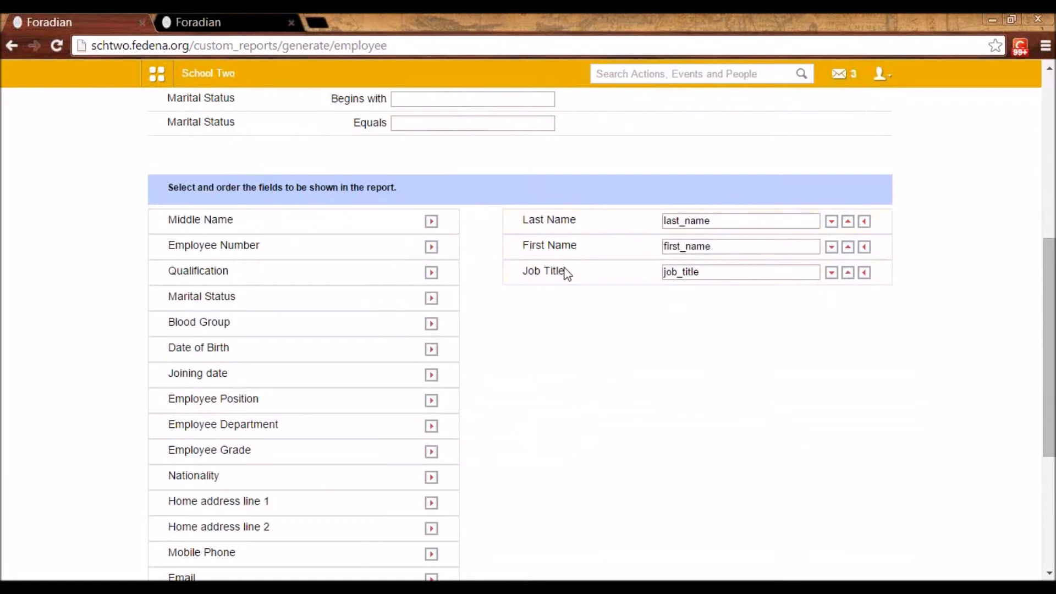
scroll(435, 341, "up", 4)
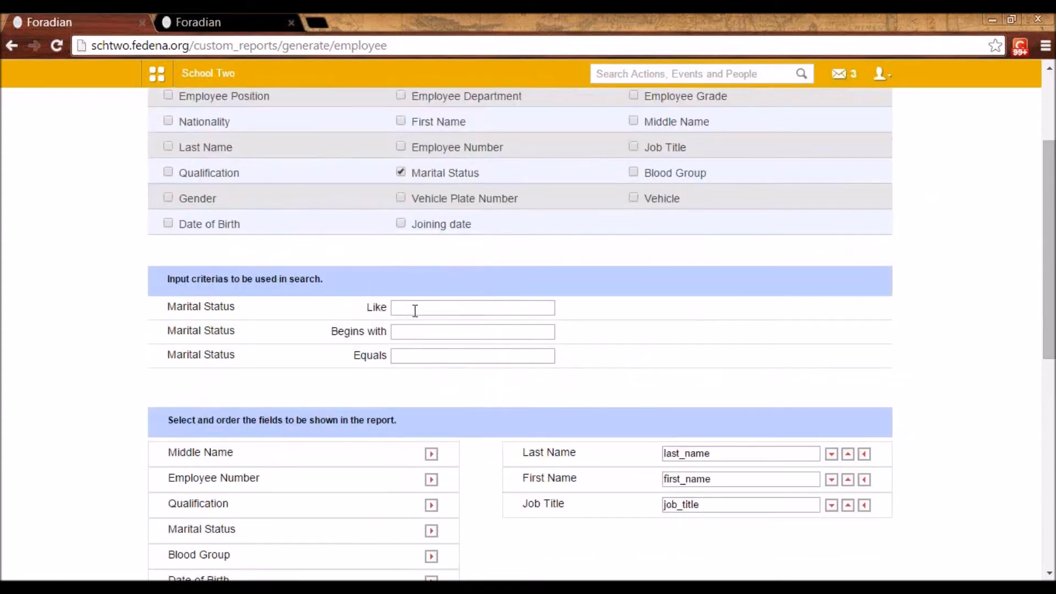
Open Custom Imports from the data and reports features and start a new export
left_click(160, 79)
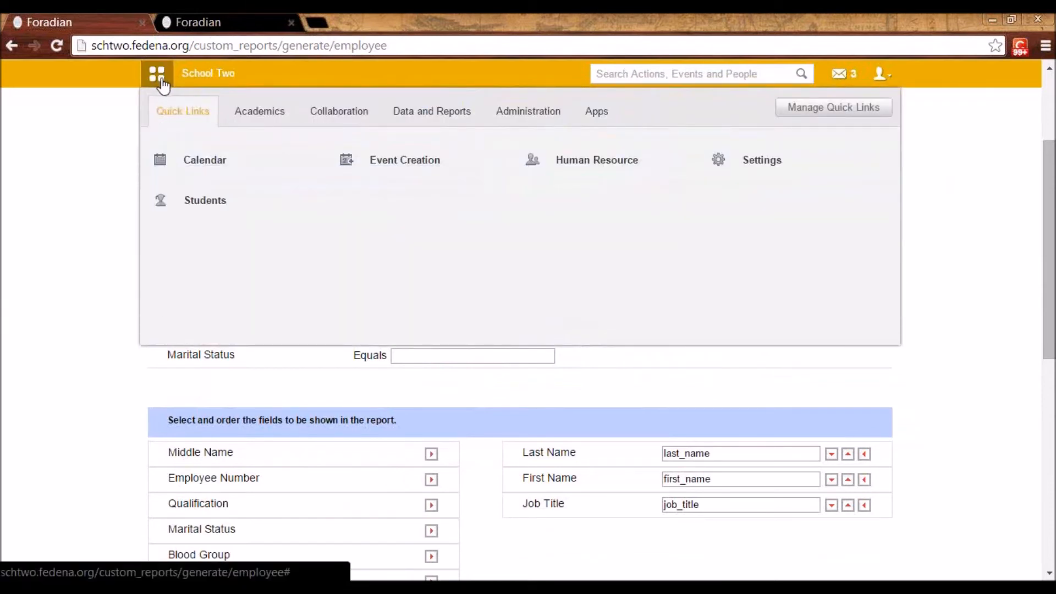
left_click(454, 112)
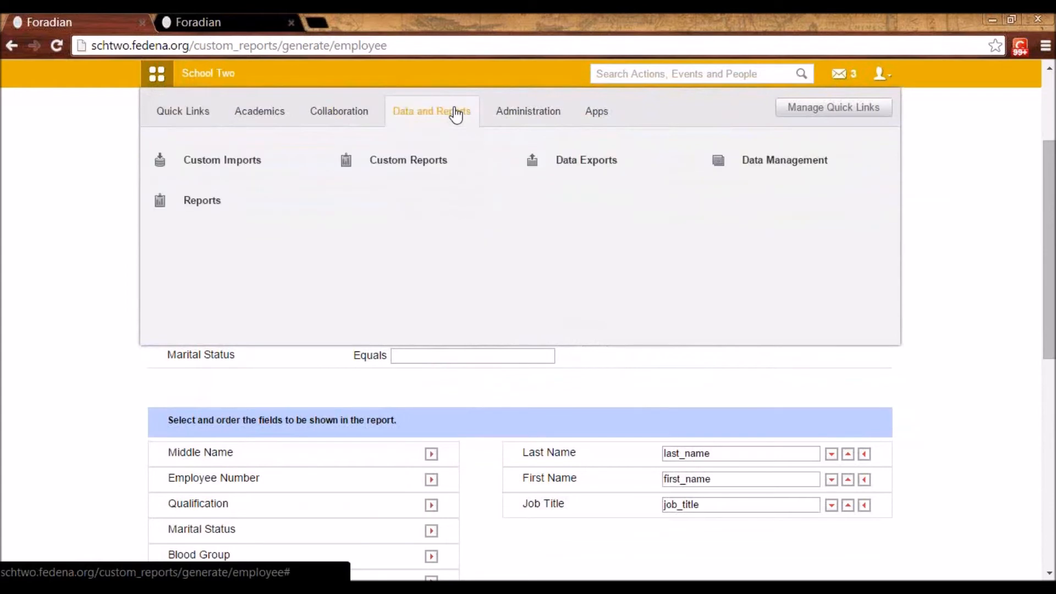
left_click(229, 164)
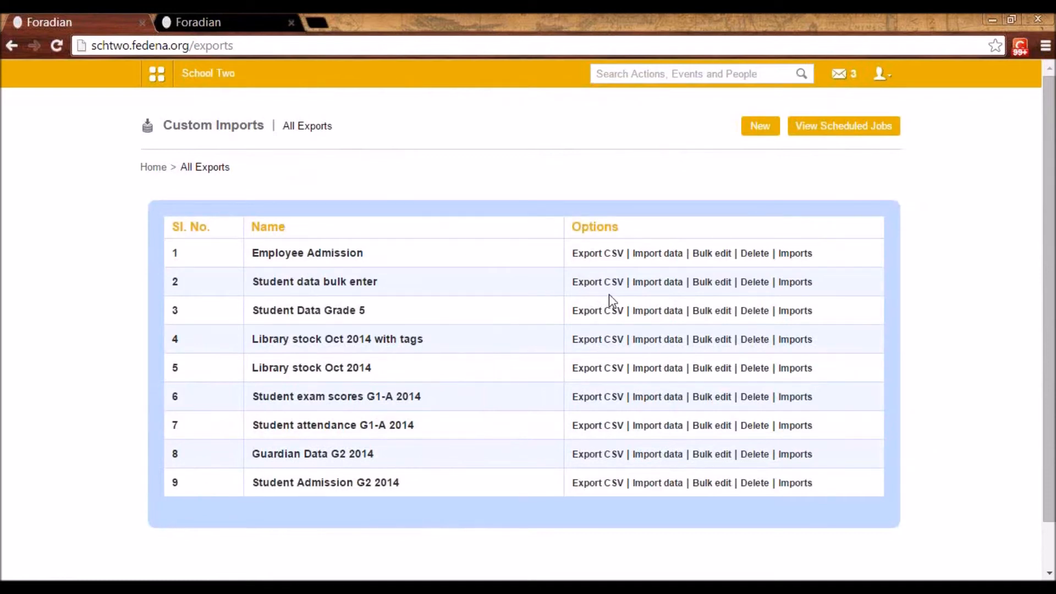
left_click(763, 129)
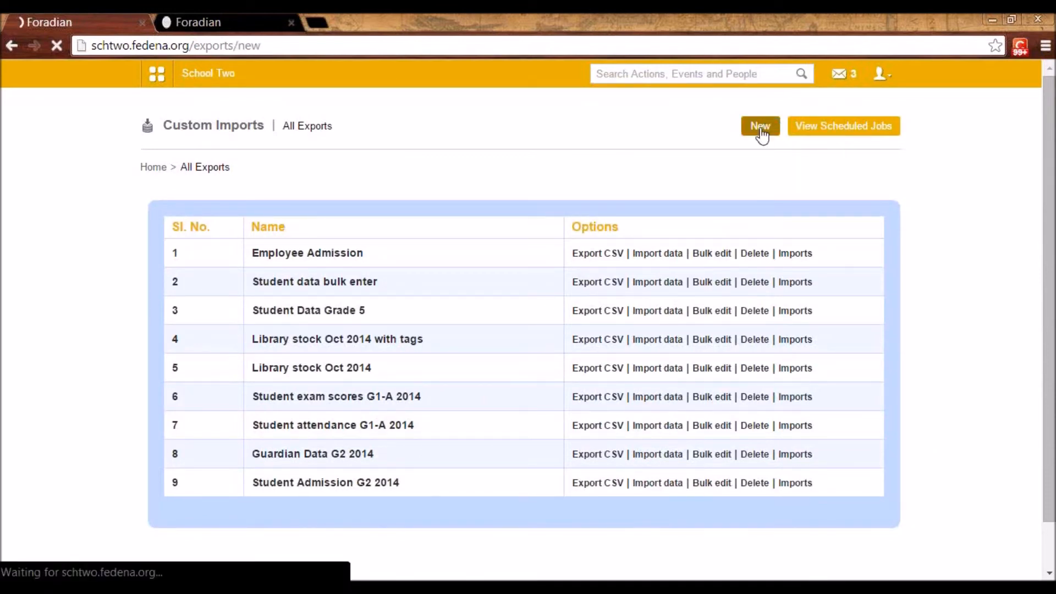
Choose the Employee Admission model, include Employee additional detail and Privileges as associated data, and review the selectable fields
left_click(385, 250)
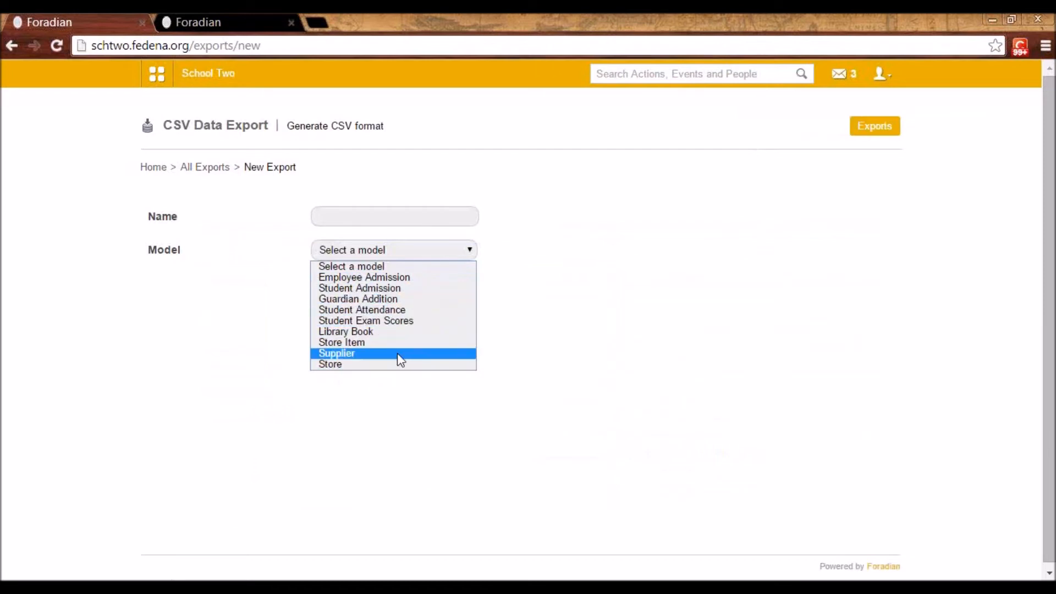
left_click(323, 216)
left_click(354, 257)
left_click(367, 277)
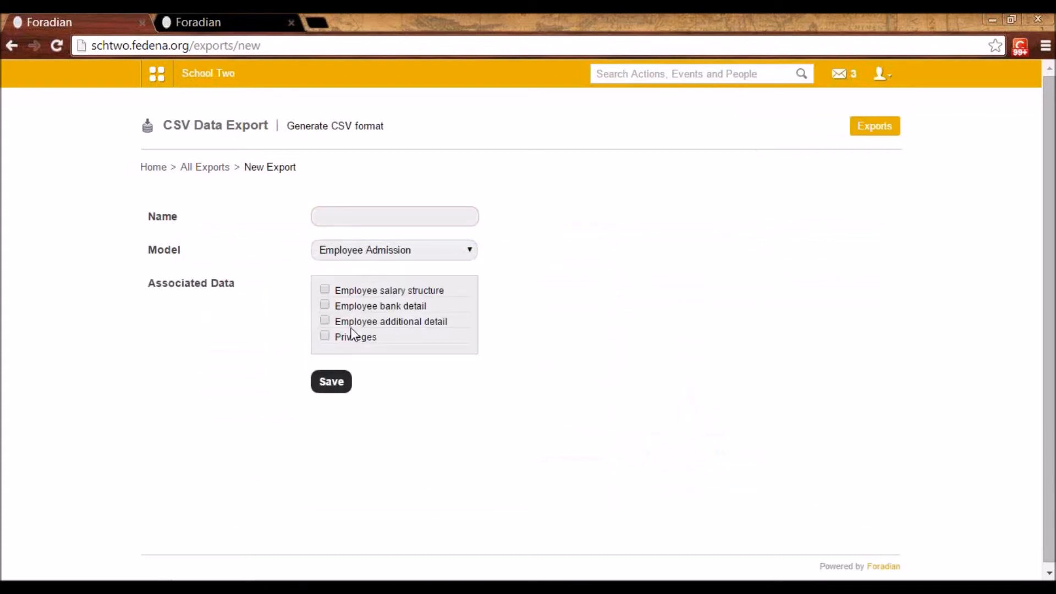
left_click(324, 321)
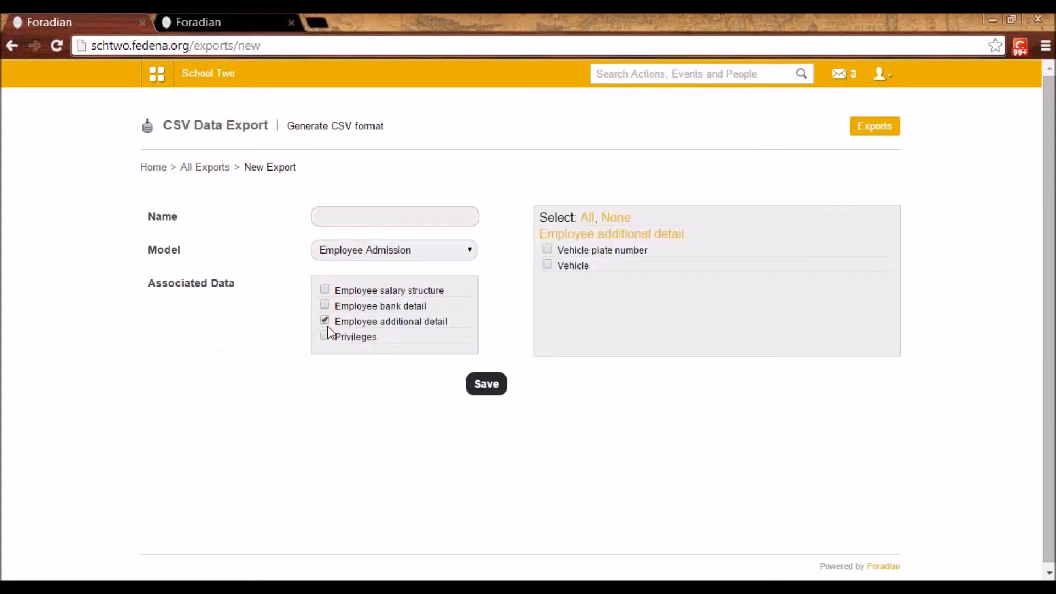
left_click(325, 335)
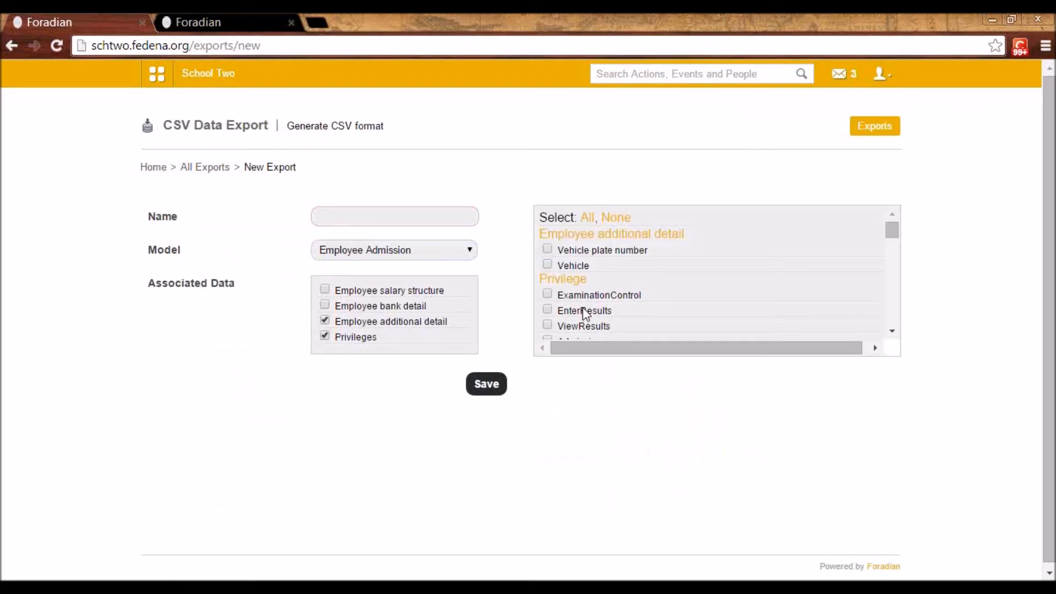
scroll(595, 283, "down", 2)
scroll(594, 278, "up", 2)
scroll(578, 292, "down", 2)
scroll(575, 286, "up", 2)
Return to the All Exports list, view the data import page for Employee Admission, and go back to the list
left_click(224, 170)
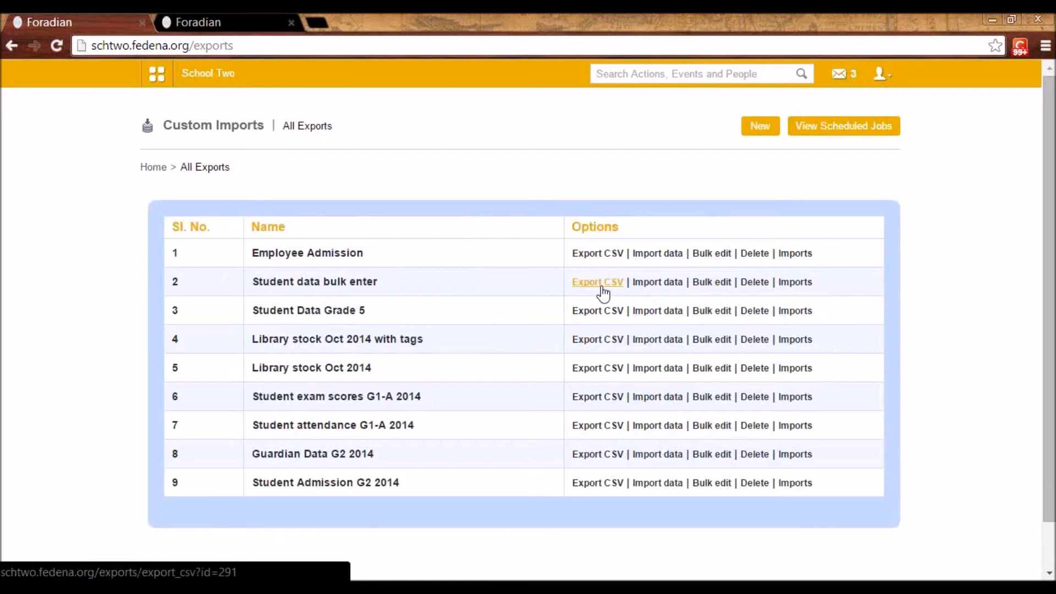
left_click(645, 259)
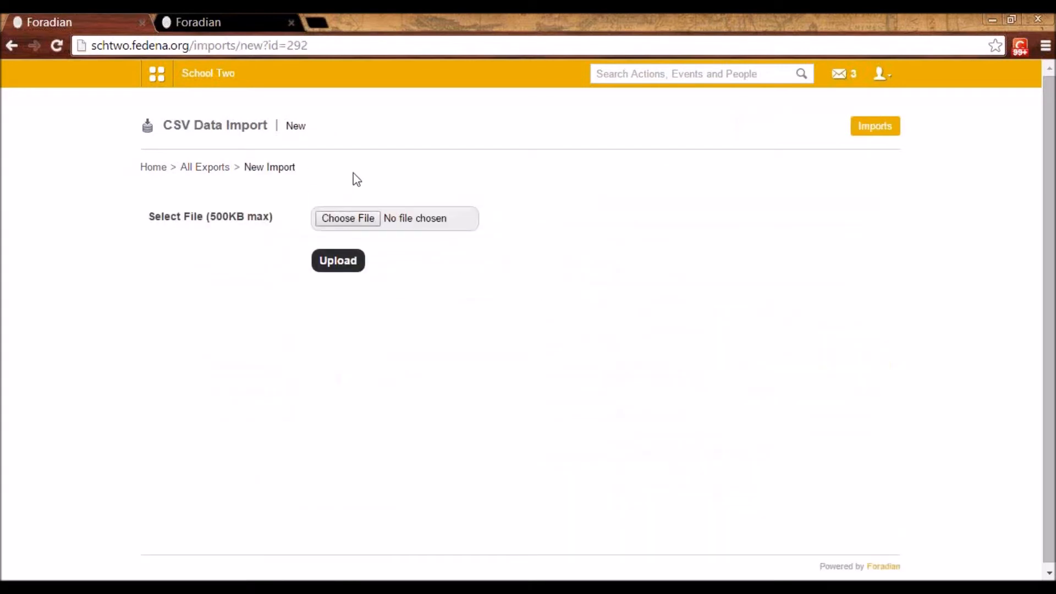
left_click(216, 168)
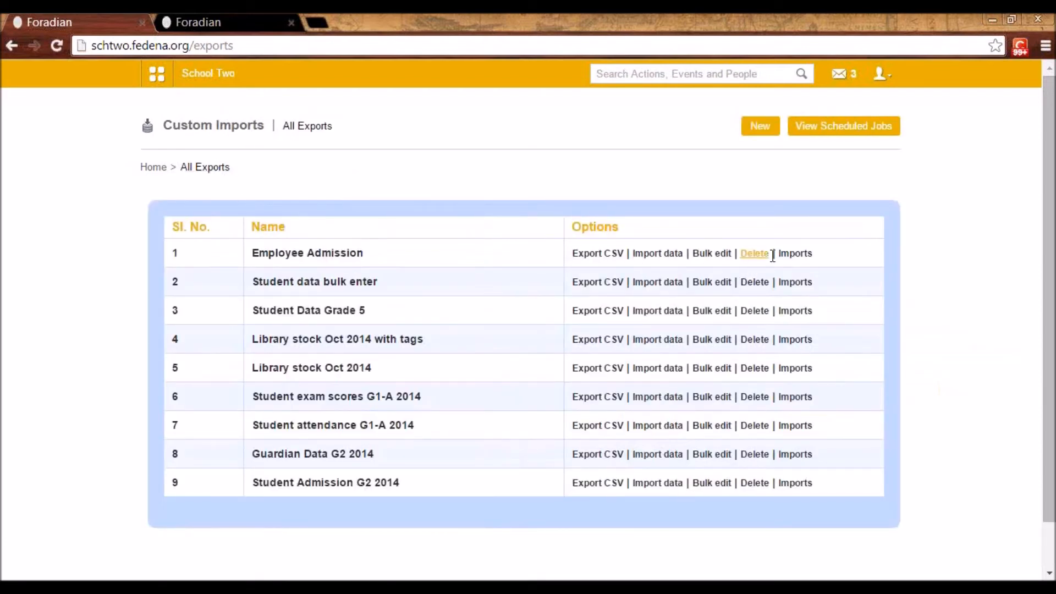
Open the imports of Library stock Oct 2014, check the import's status, and return to the All Exports list
left_click(795, 367)
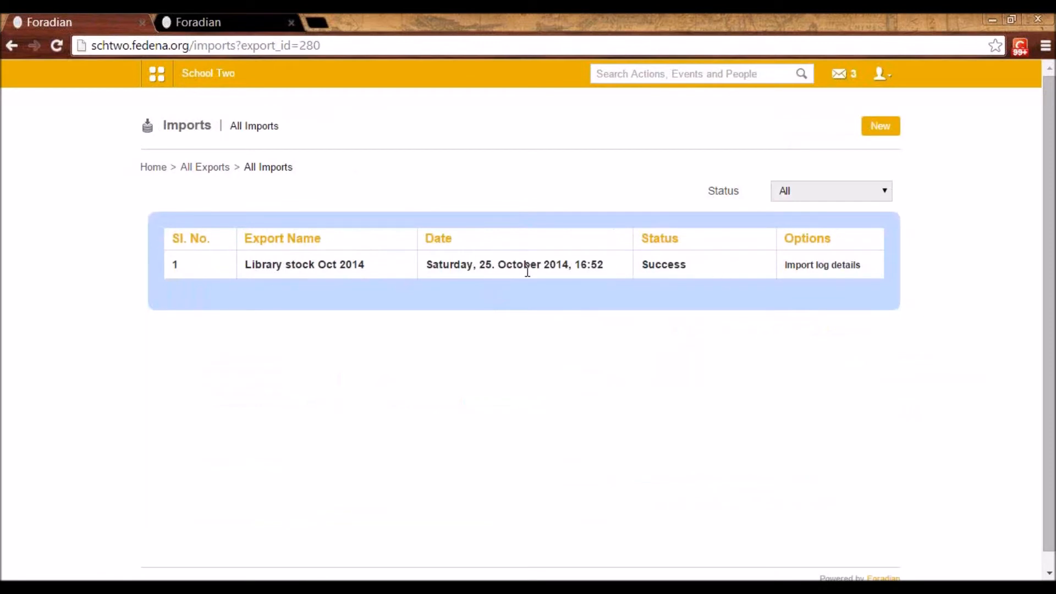
left_click_drag(691, 268, 643, 265)
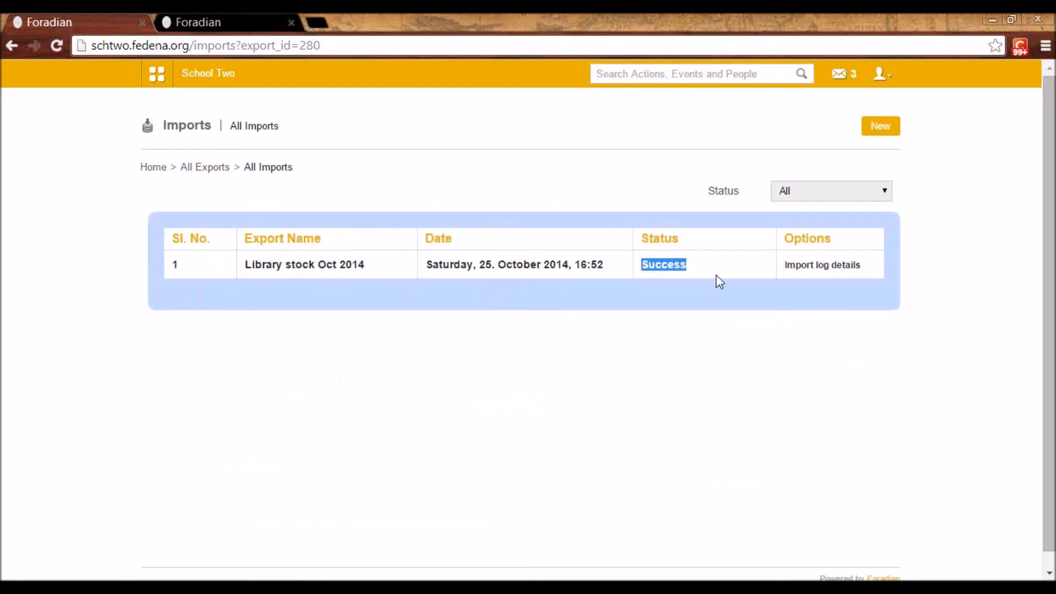
left_click(201, 169)
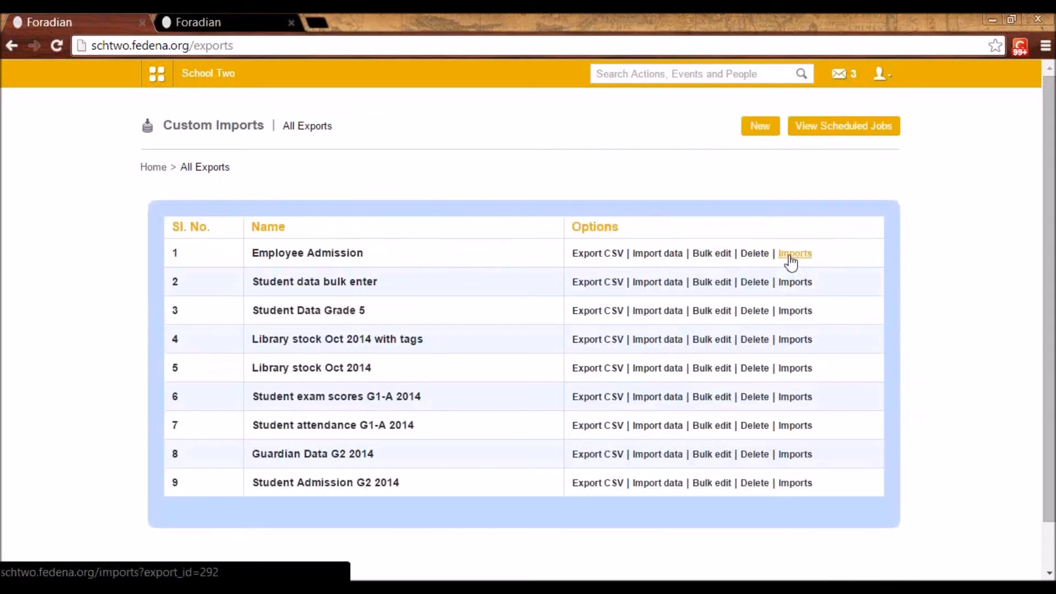
Open the Student attendance G1-A 2014 imports, examine the latest import's log details by row, status and description, and return to the All Exports list
left_click(806, 429)
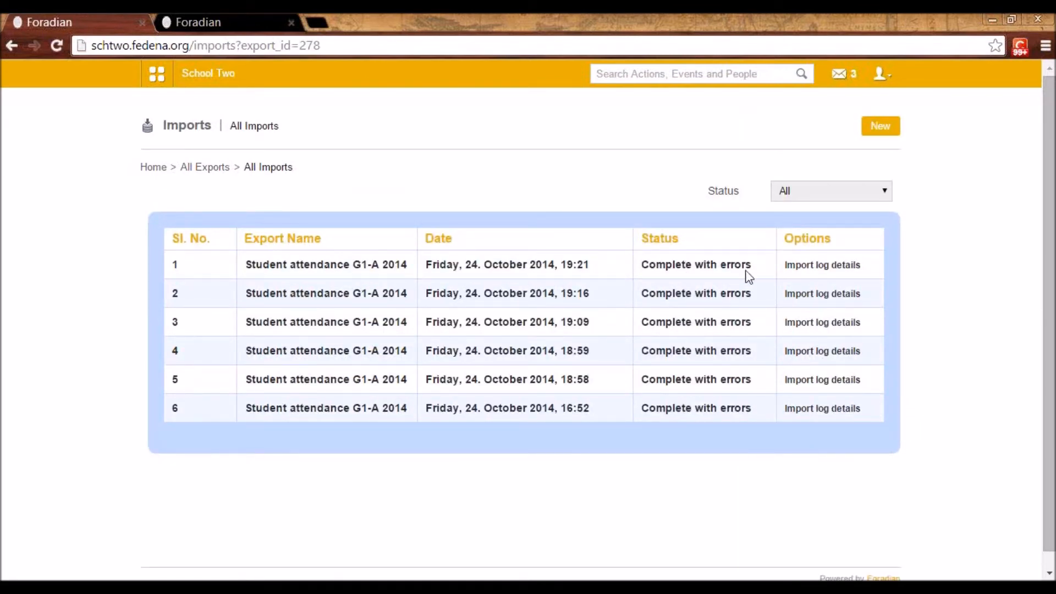
left_click(808, 270)
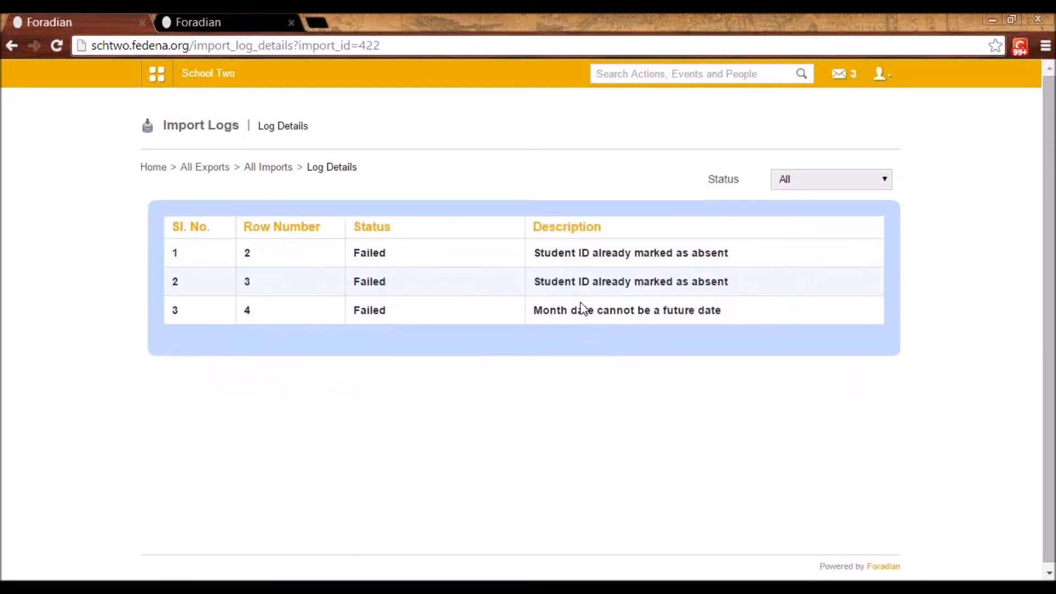
double_click(247, 253)
double_click(248, 281)
double_click(247, 310)
left_click_drag(379, 253, 353, 253)
left_click_drag(533, 253, 736, 258)
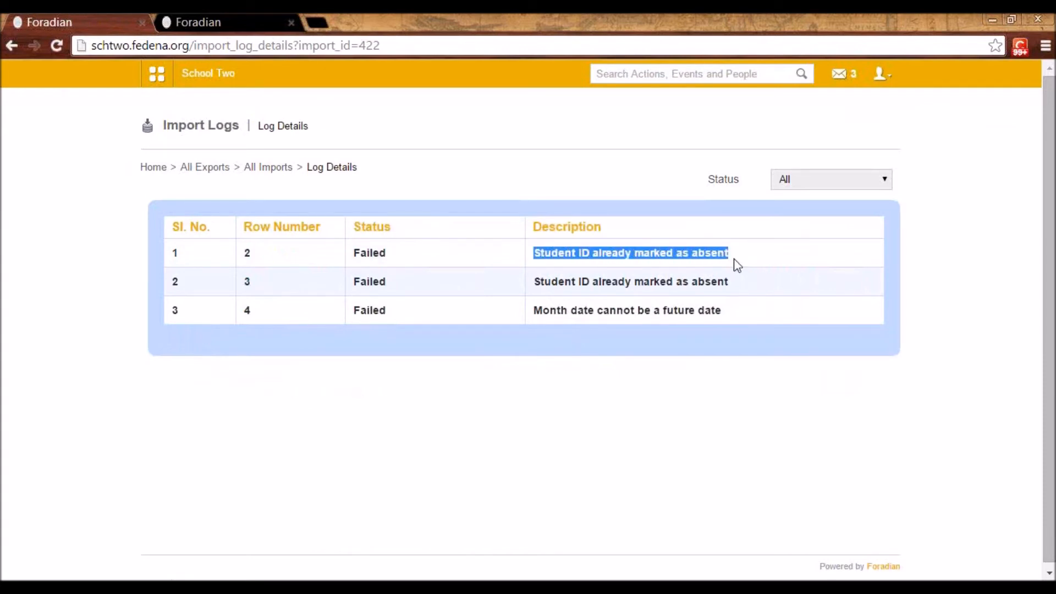
left_click(253, 173)
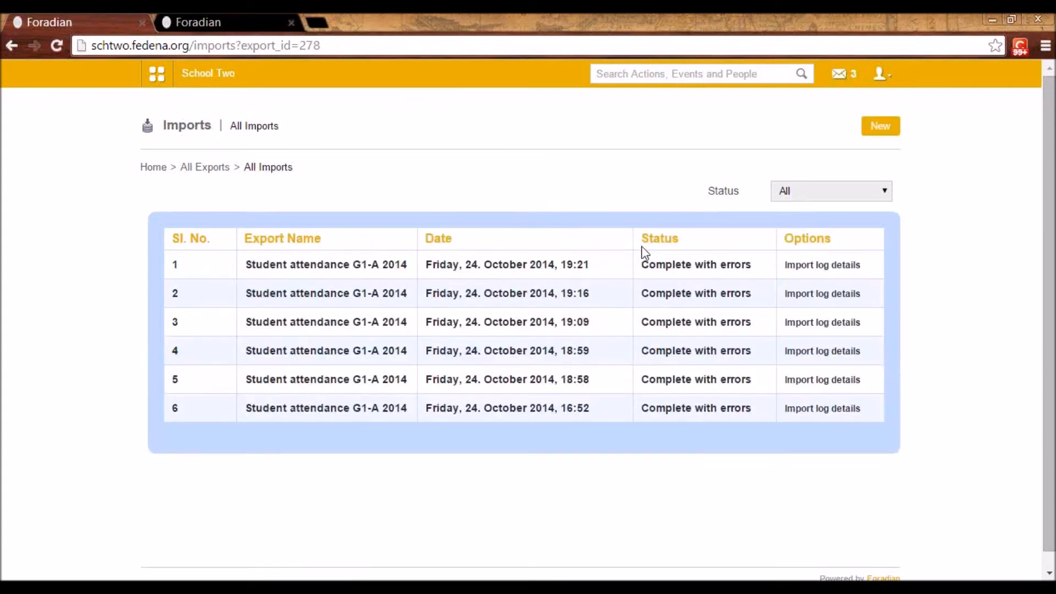
left_click(197, 174)
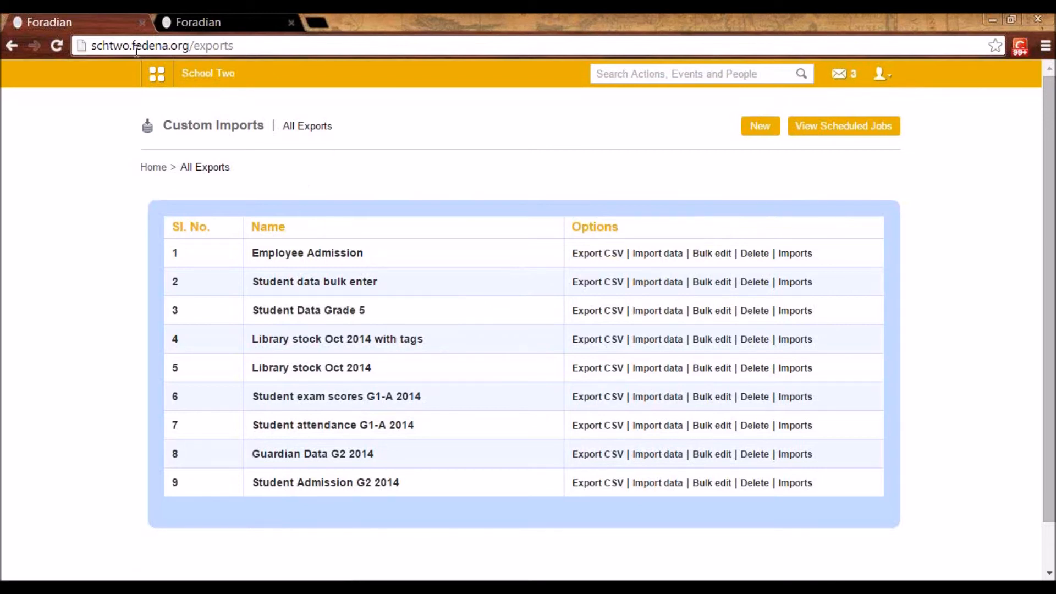
Go to the Academics area's Applicant Registration, open its course management, and start adding a new registration course
left_click(158, 77)
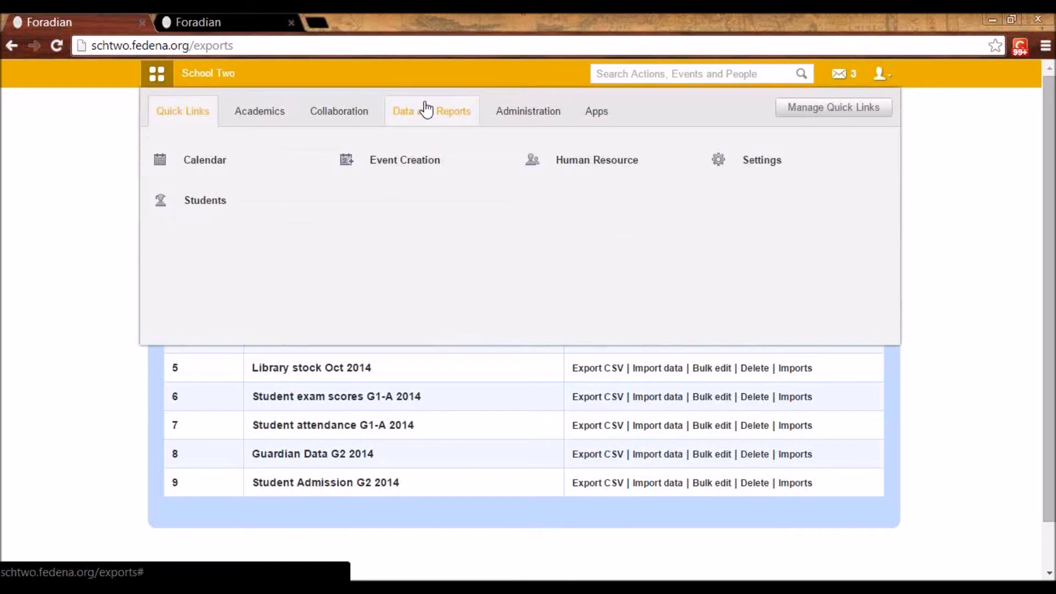
left_click(251, 112)
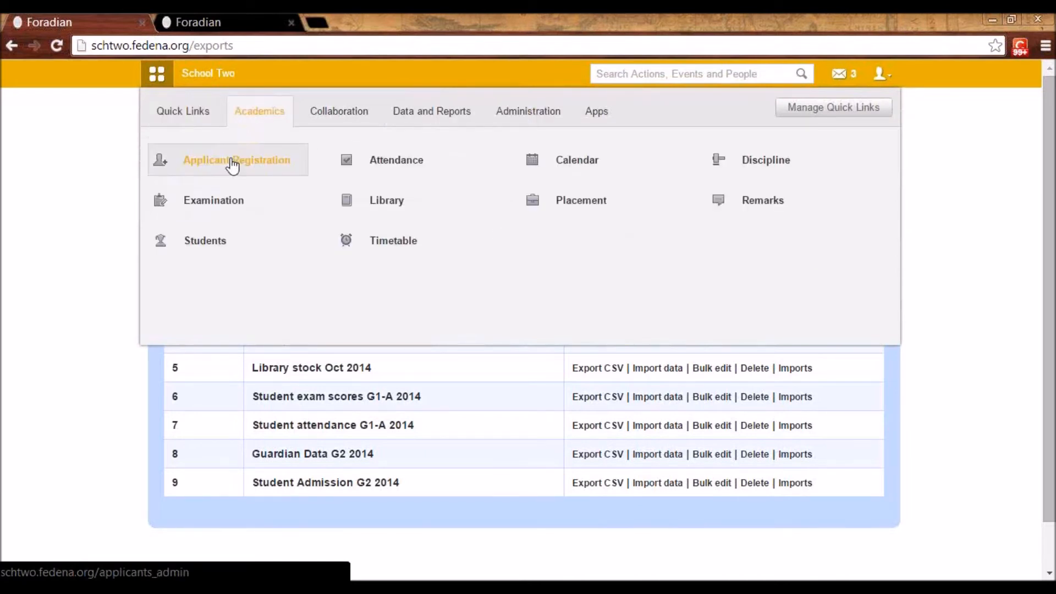
left_click(231, 162)
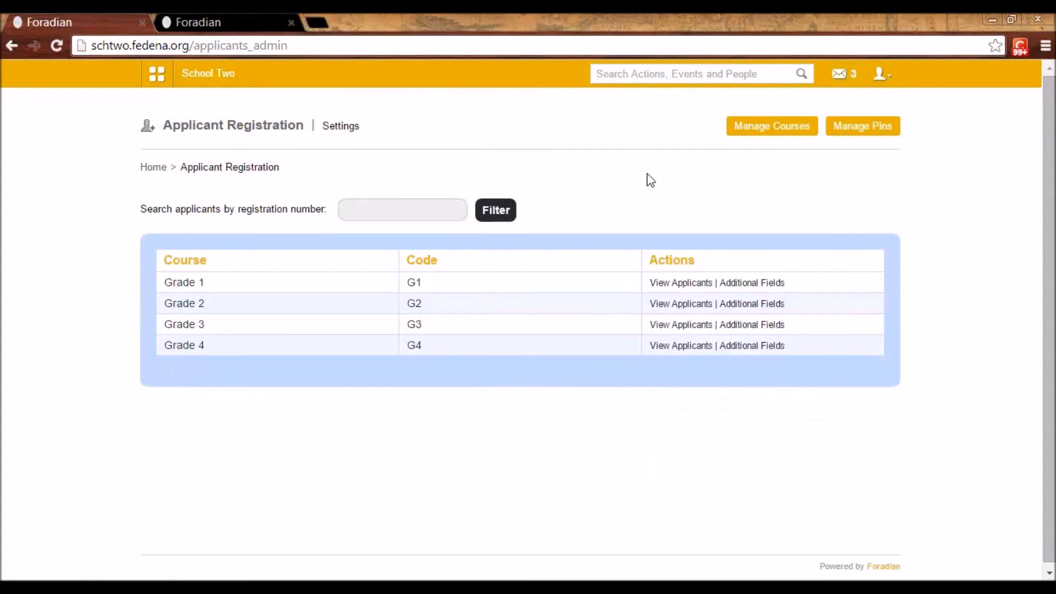
left_click(771, 132)
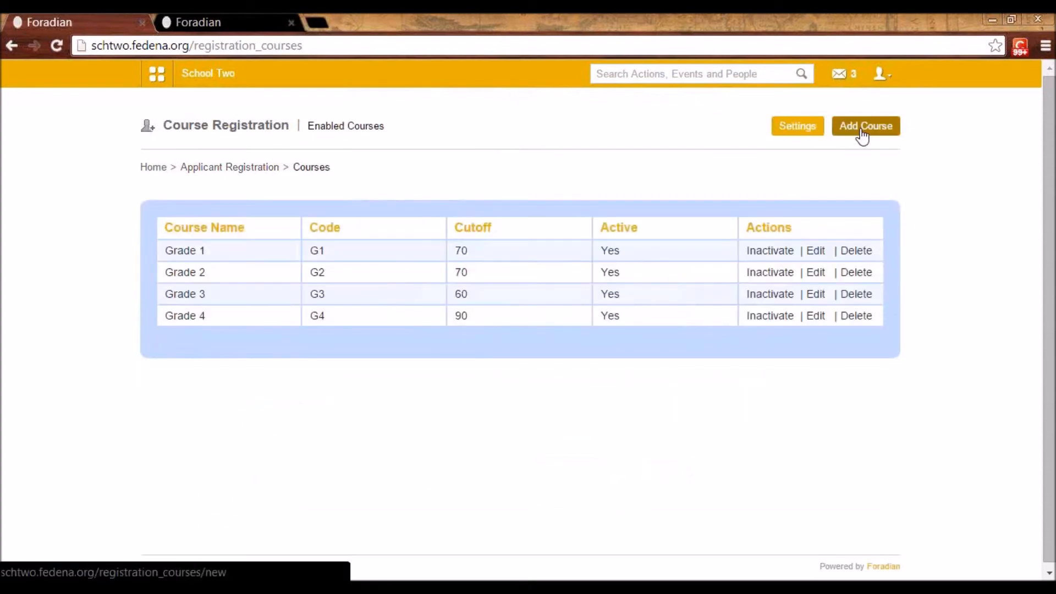
left_click(862, 132)
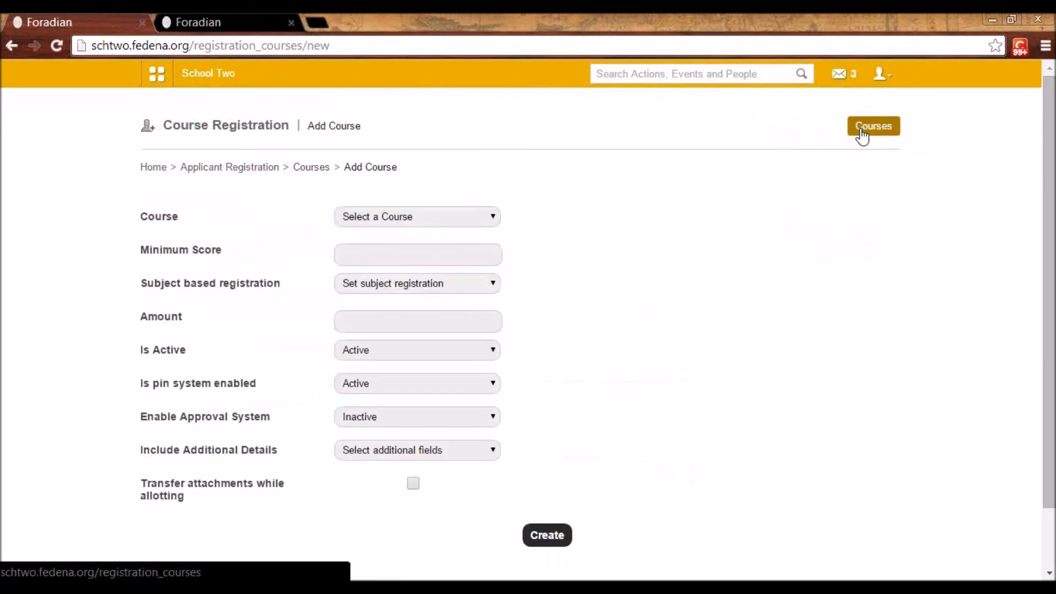
Fill in the new registration course with Kindergarten 1, a minimum score of 34 and subject based registration set to Active
left_click(354, 217)
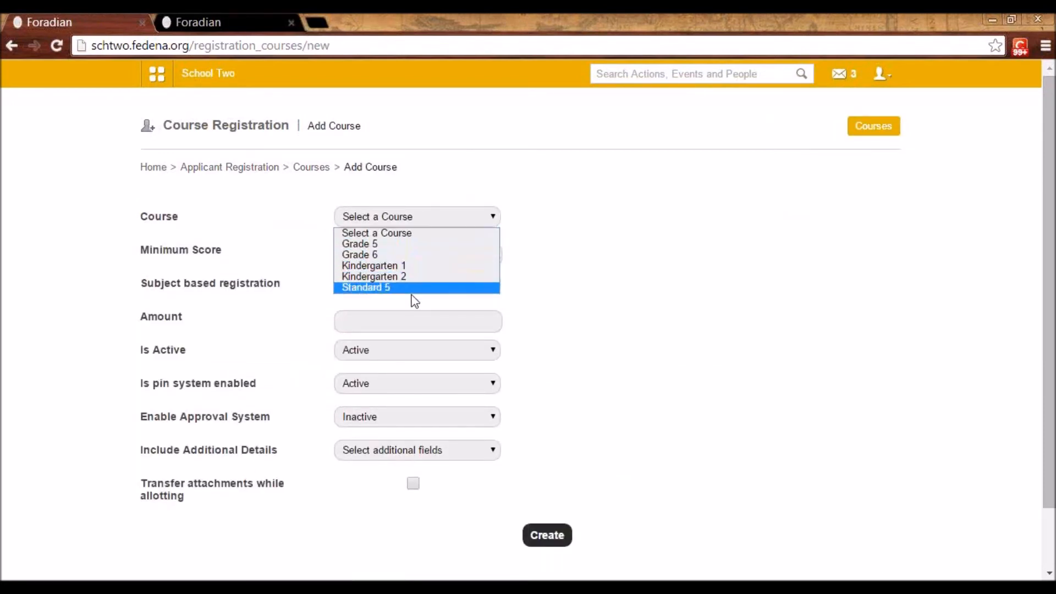
left_click(404, 265)
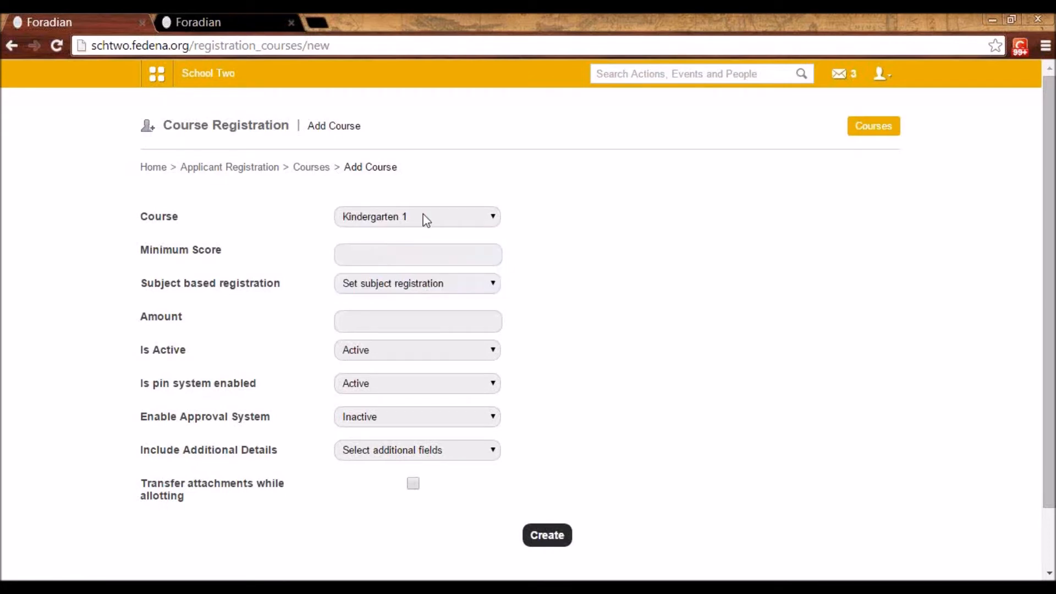
left_click(363, 258)
type("34")
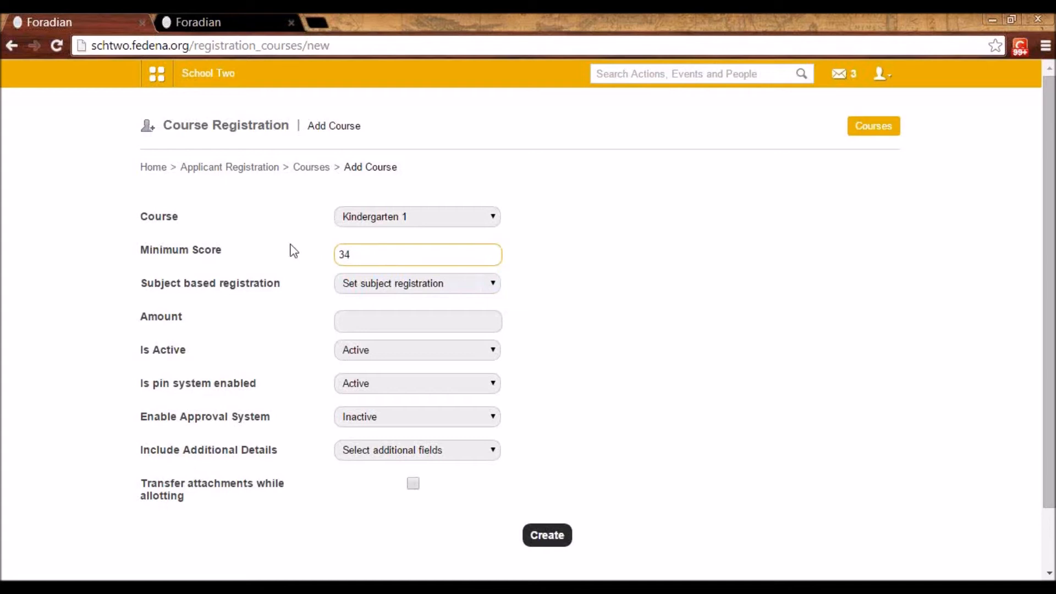
left_click_drag(353, 253, 333, 253)
left_click(356, 255)
left_click_drag(363, 257, 337, 252)
left_click(354, 253)
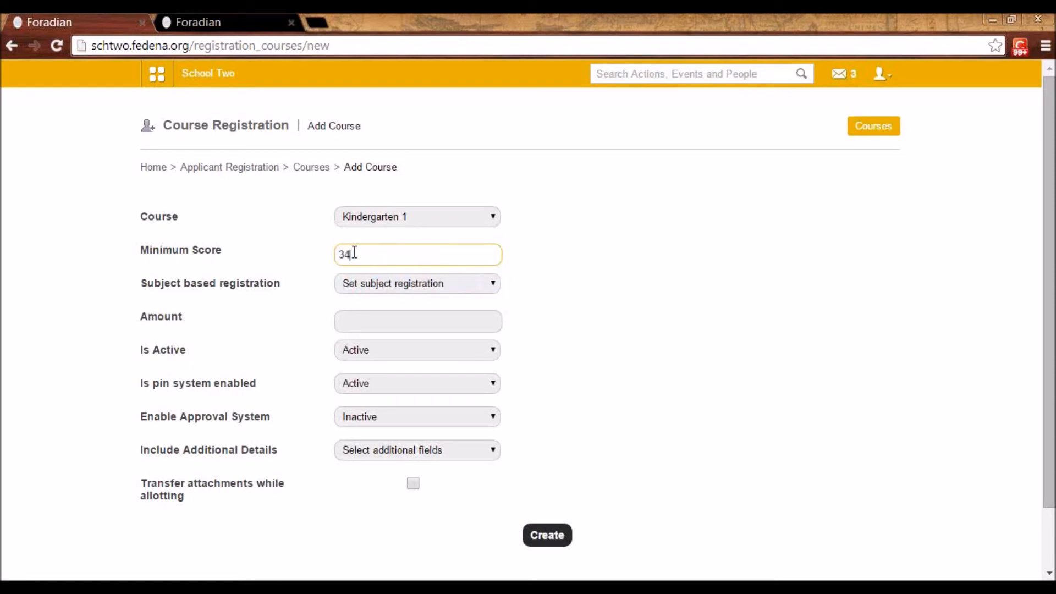
left_click(382, 286)
left_click(374, 312)
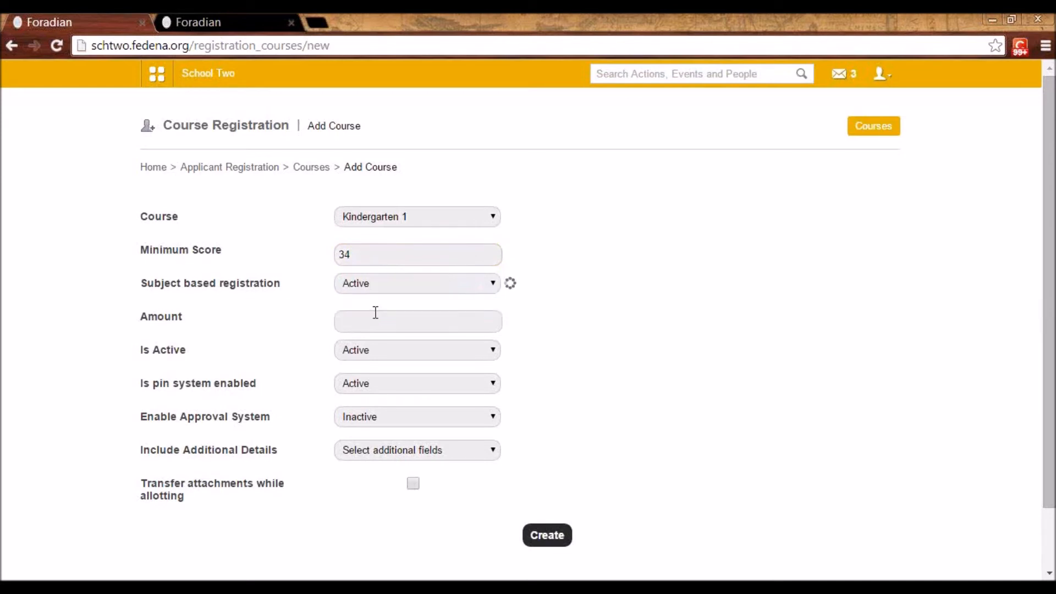
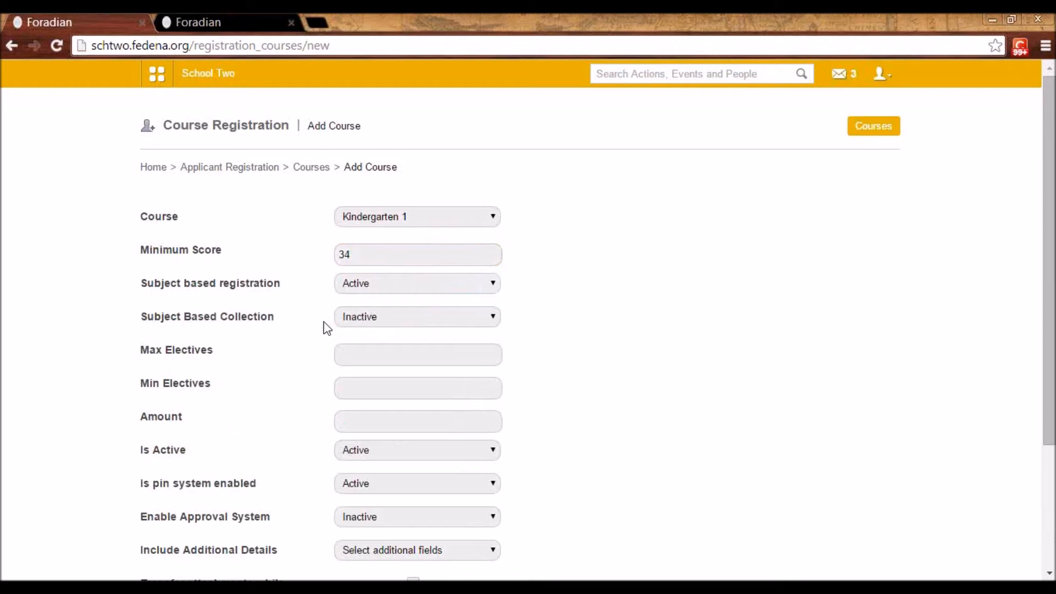
Set Subject Based Collection to Active for the registration course, with a maximum of 3 and a minimum of 1 electives
left_click(371, 321)
left_click(368, 332)
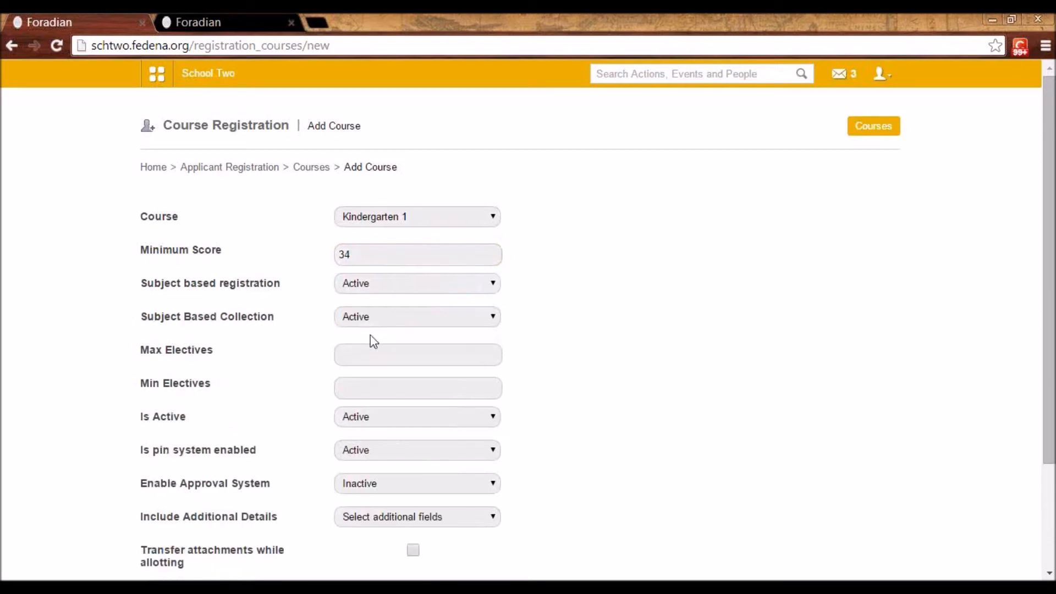
left_click(360, 355)
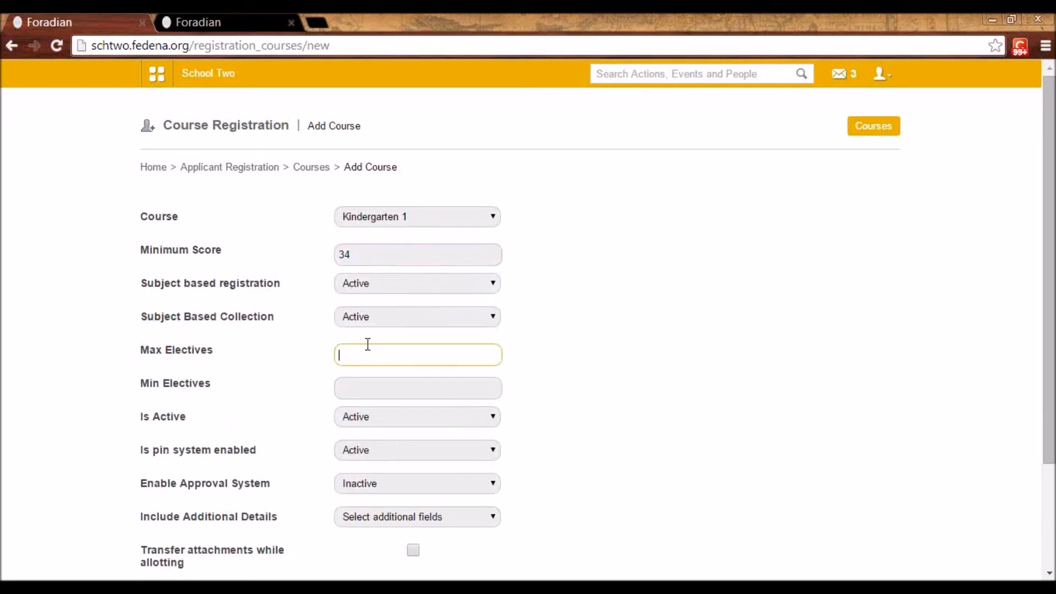
left_click(352, 355)
left_click(353, 377)
left_click(354, 384)
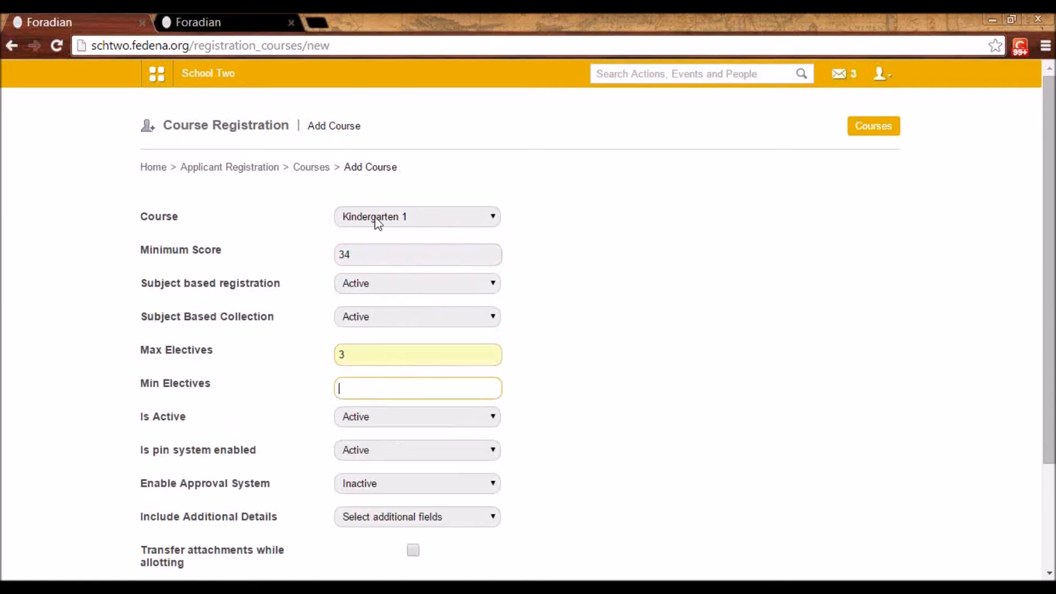
type("1")
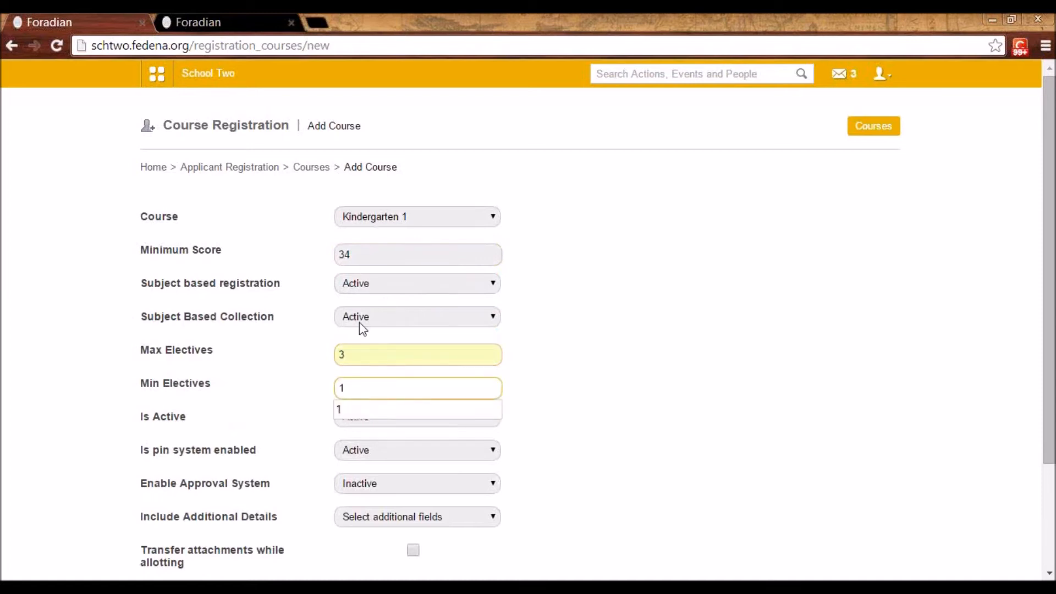
left_click(538, 383)
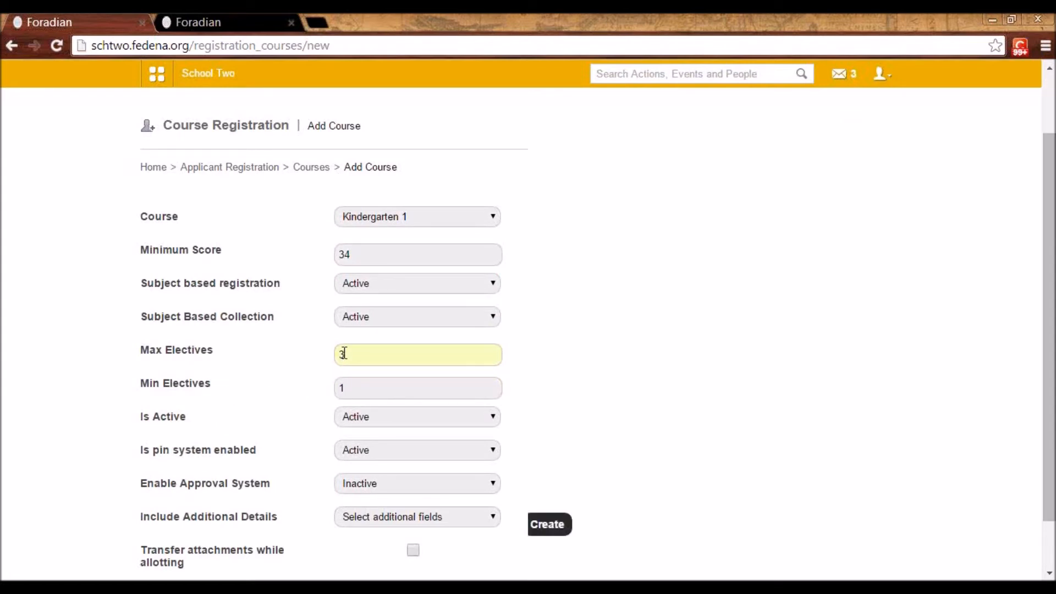
Activate the approval system and additional details, include the Passport and PAN Number fields, and enable transferring attachments while allotting
scroll(344, 355, "down", 1)
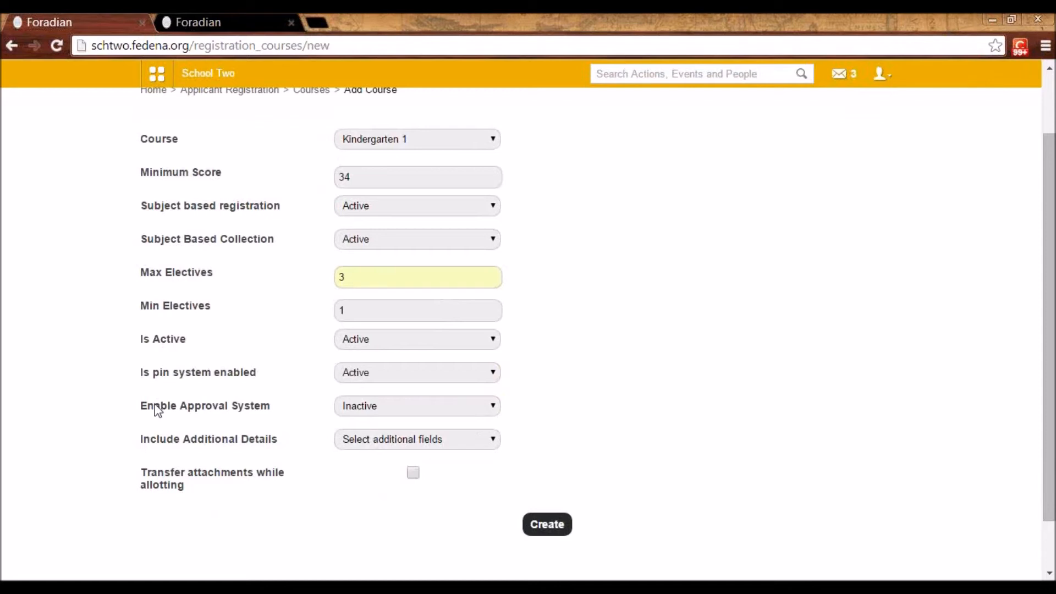
left_click(391, 411)
left_click(385, 433)
left_click(400, 440)
left_click(397, 467)
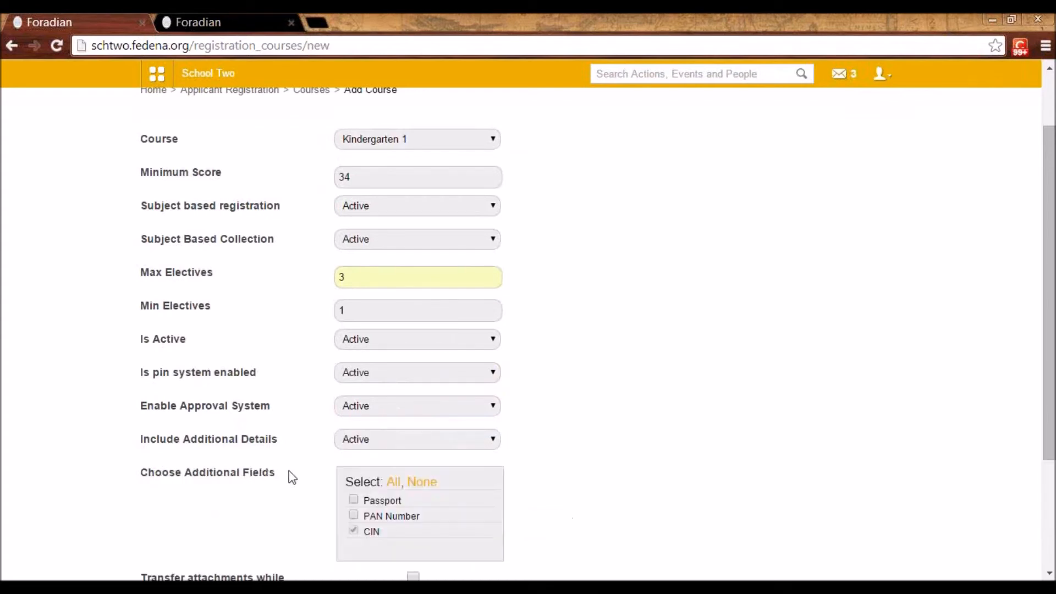
scroll(396, 484, "down", 2)
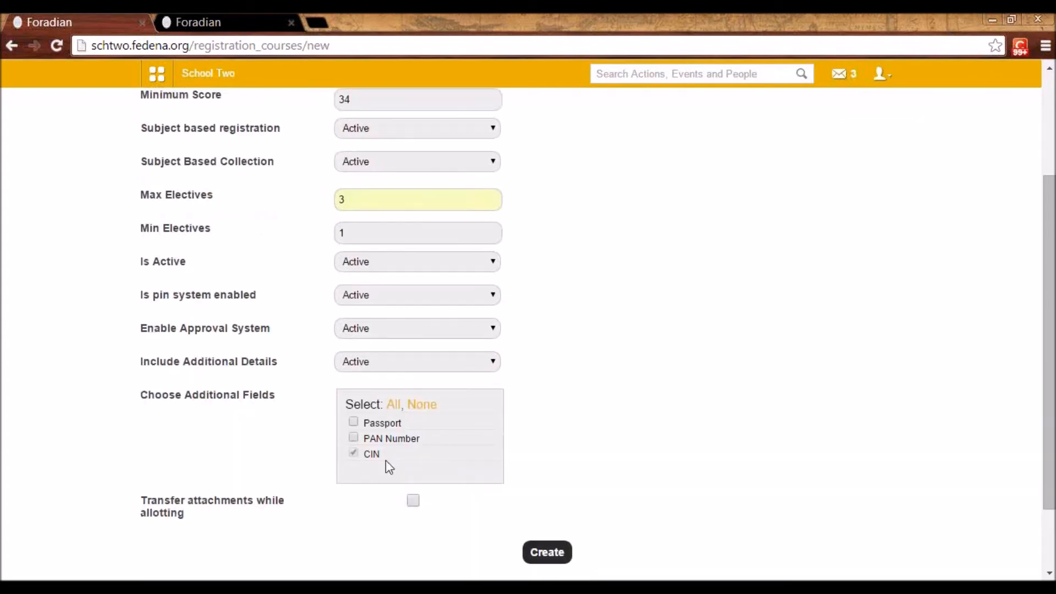
left_click(357, 425)
left_click(354, 439)
left_click(413, 500)
Leave the course form without creating the course, return to Applicant Registration and open its pin groups
scroll(499, 497, "up", 3)
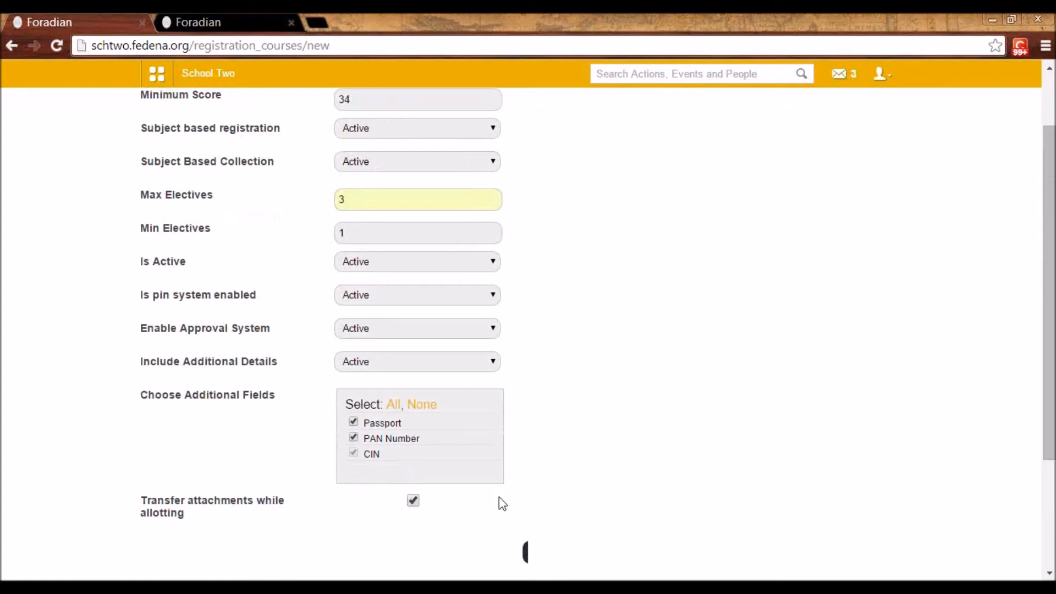
left_click(239, 171)
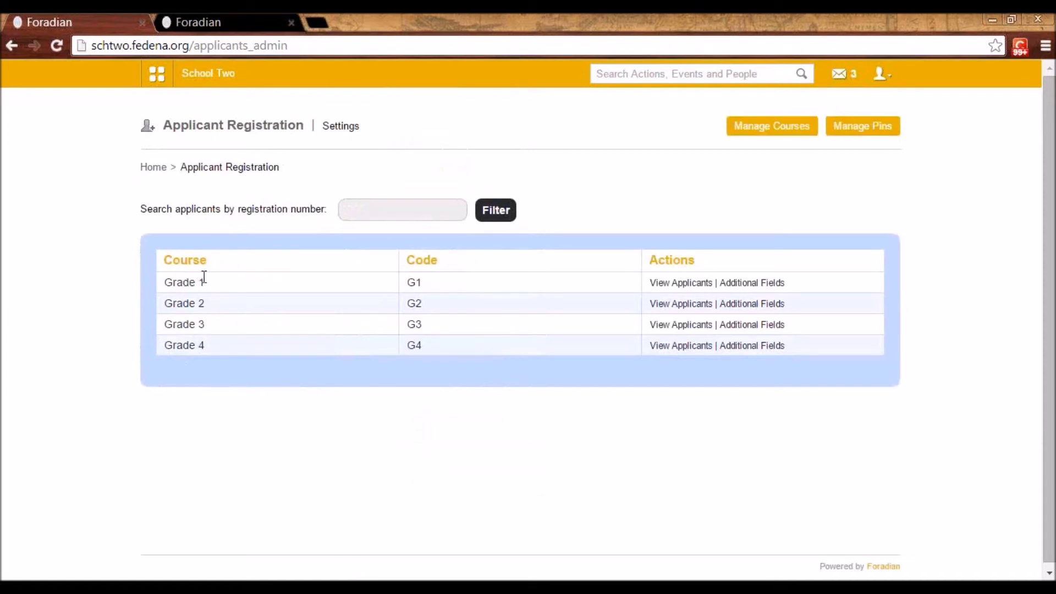
left_click(863, 126)
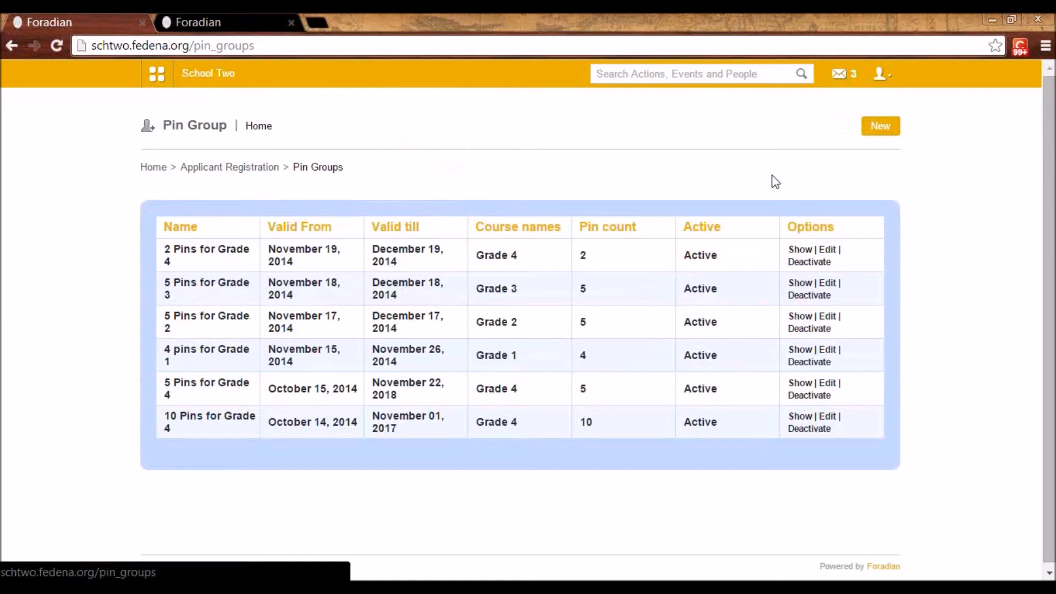
Open the public applicant registration page at schtwo.fedena.org/register in a new browser tab
left_click(316, 21)
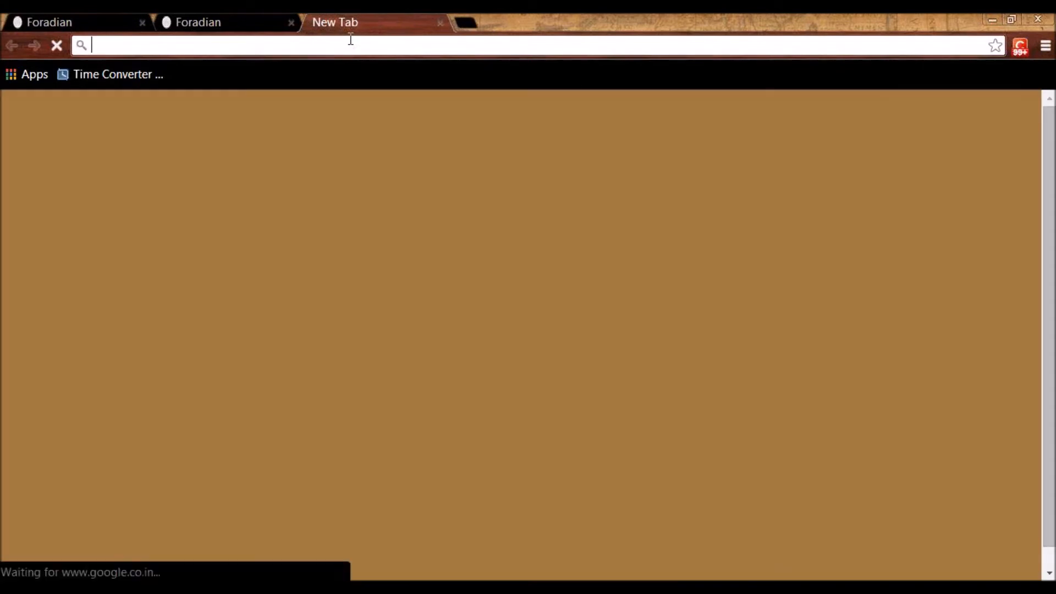
type("sch")
key("Right")
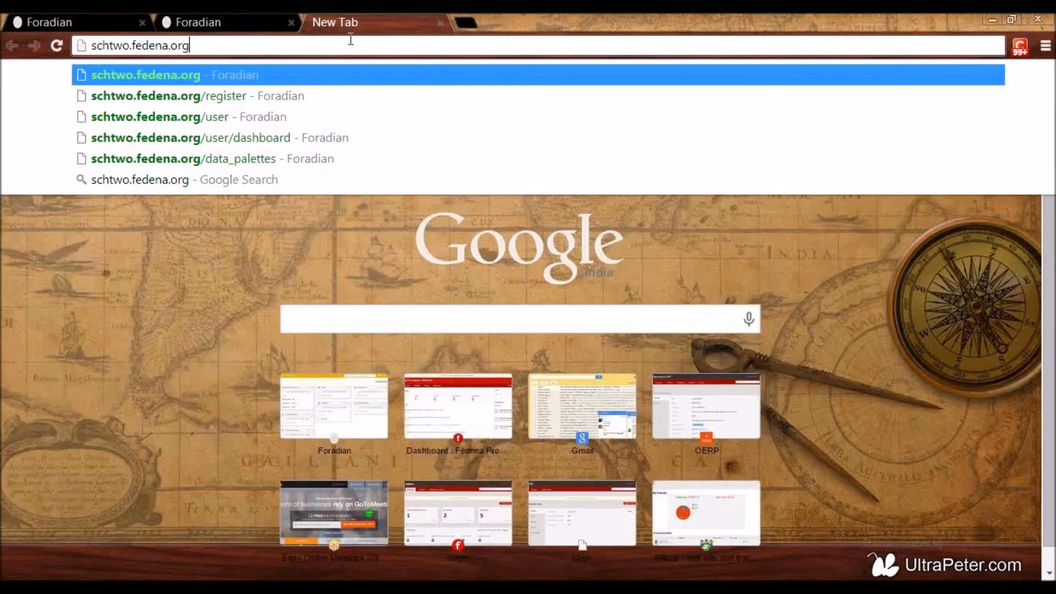
type("\\")
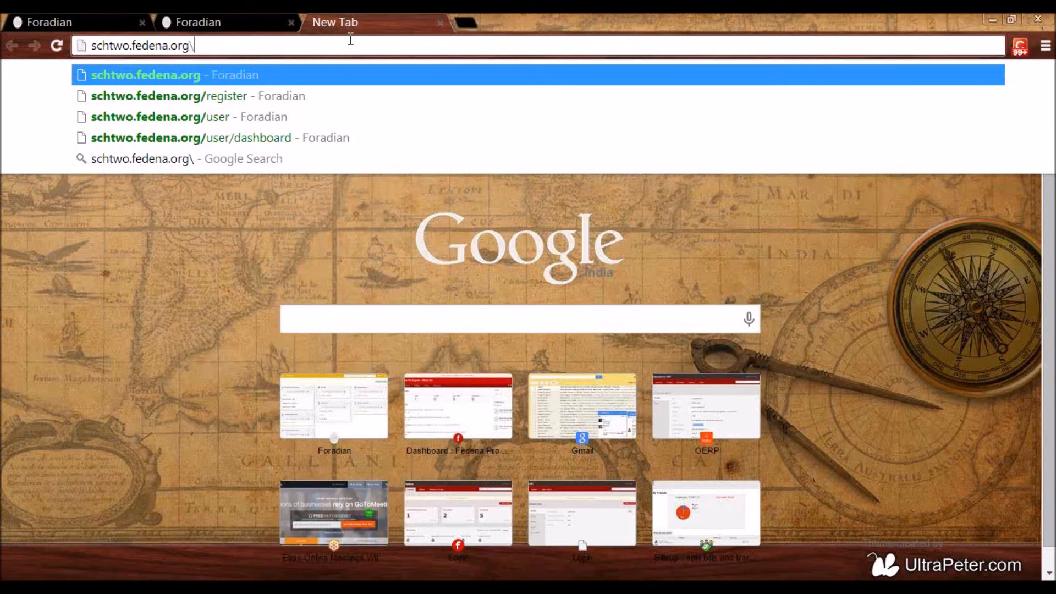
type("register")
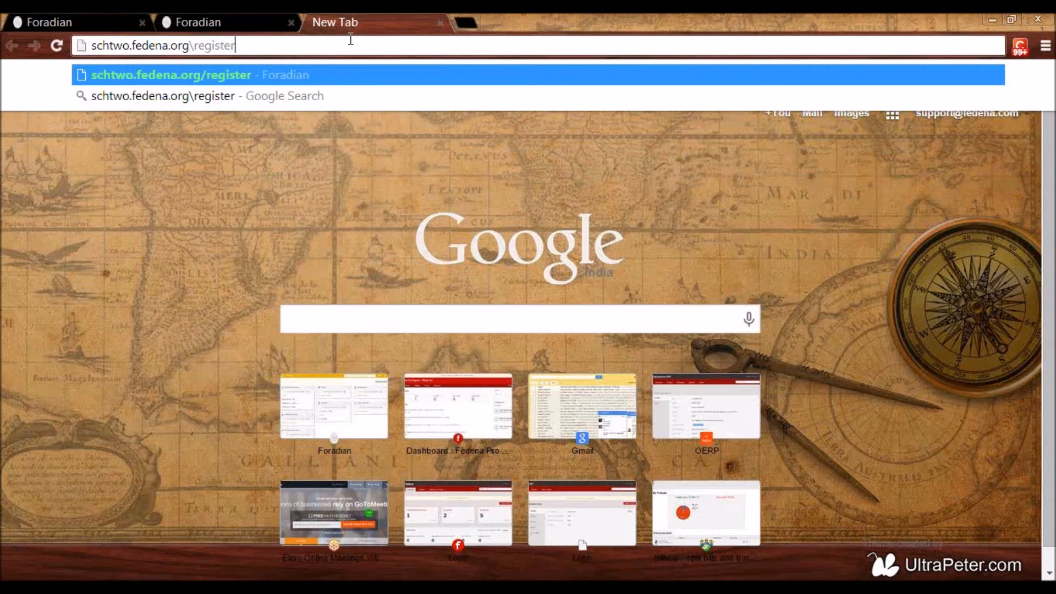
key("Return")
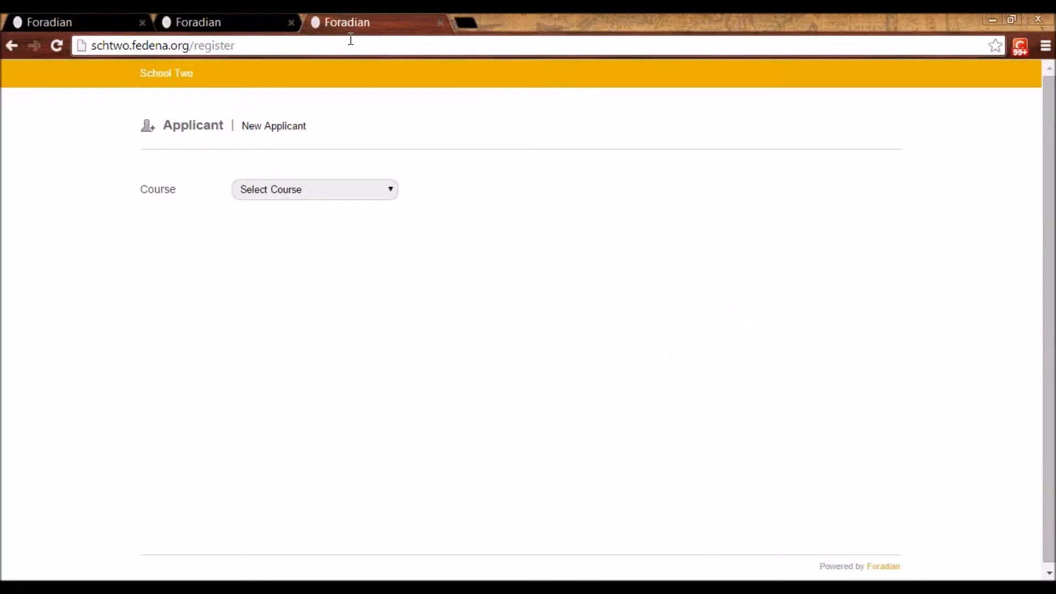
Choose Grade 4 as the applicant's course and get the pin number field ready for entry
left_click(270, 192)
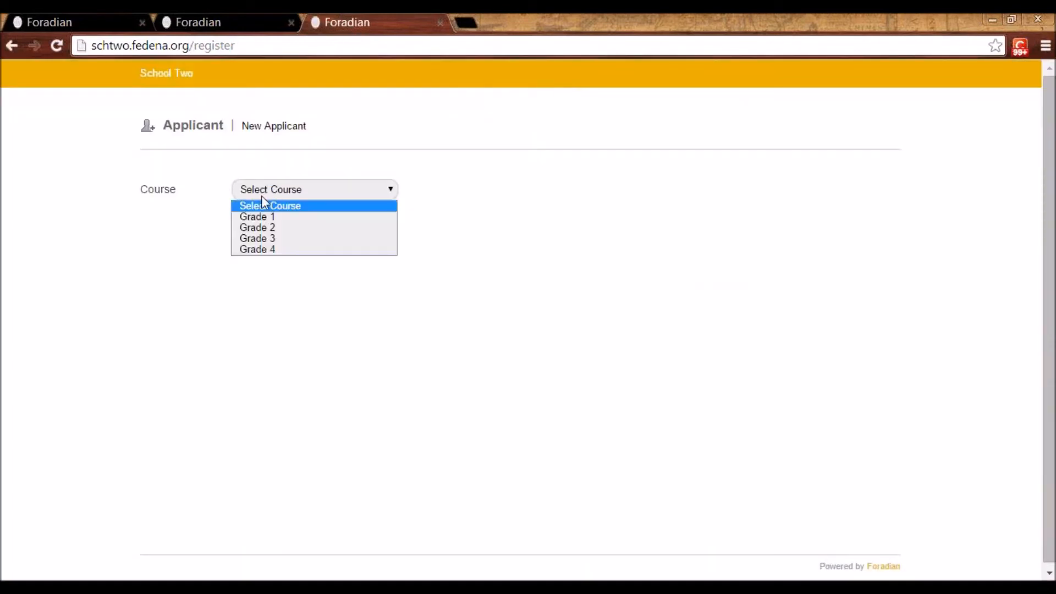
left_click(271, 250)
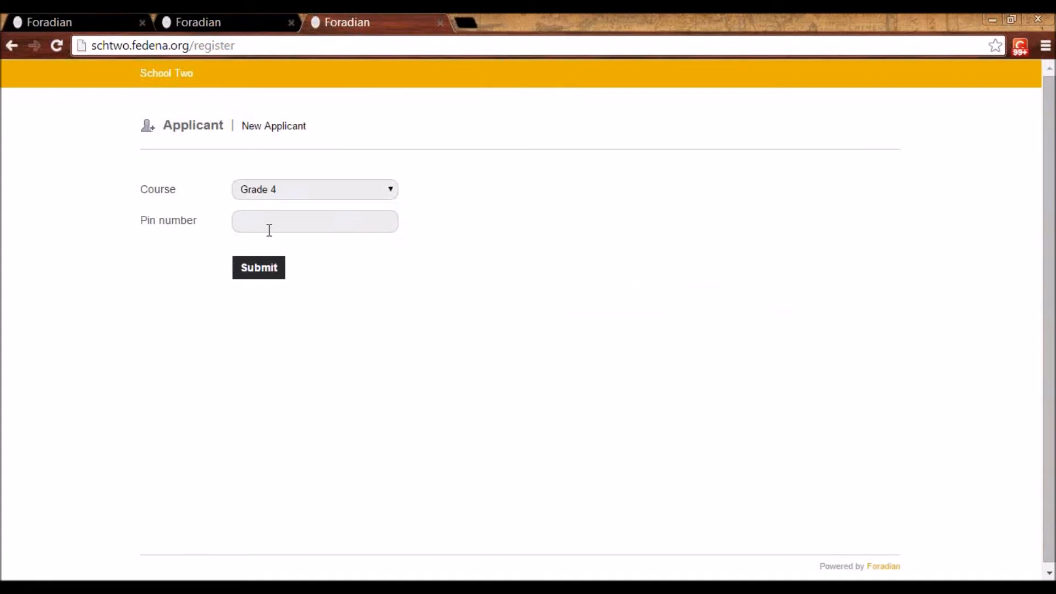
left_click(266, 224)
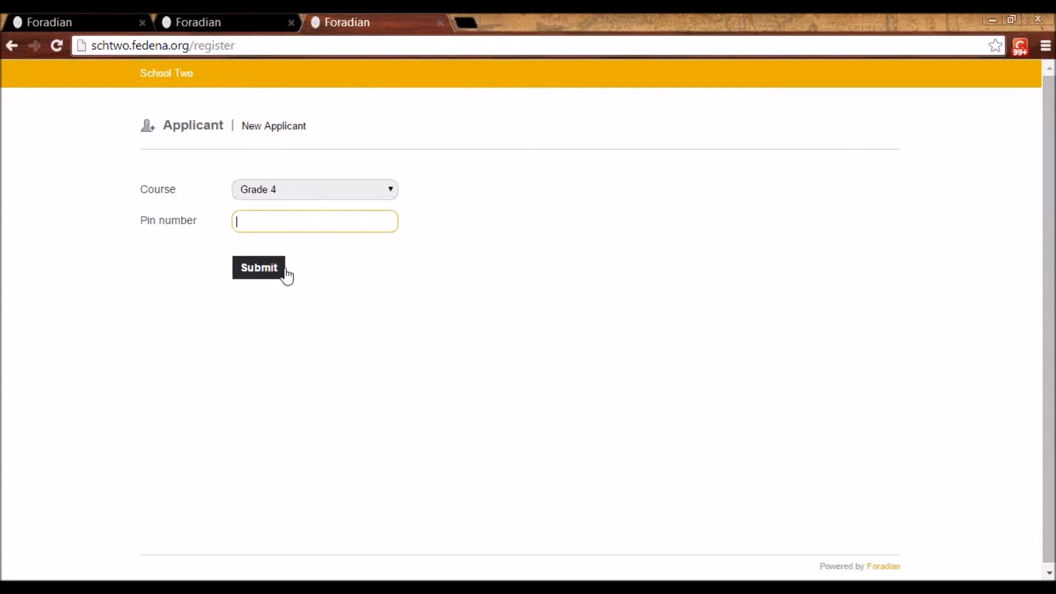
Switch to the second logged-in Fedena tab and go to the pin groups under Academics' Applicant Registration
left_click(218, 20)
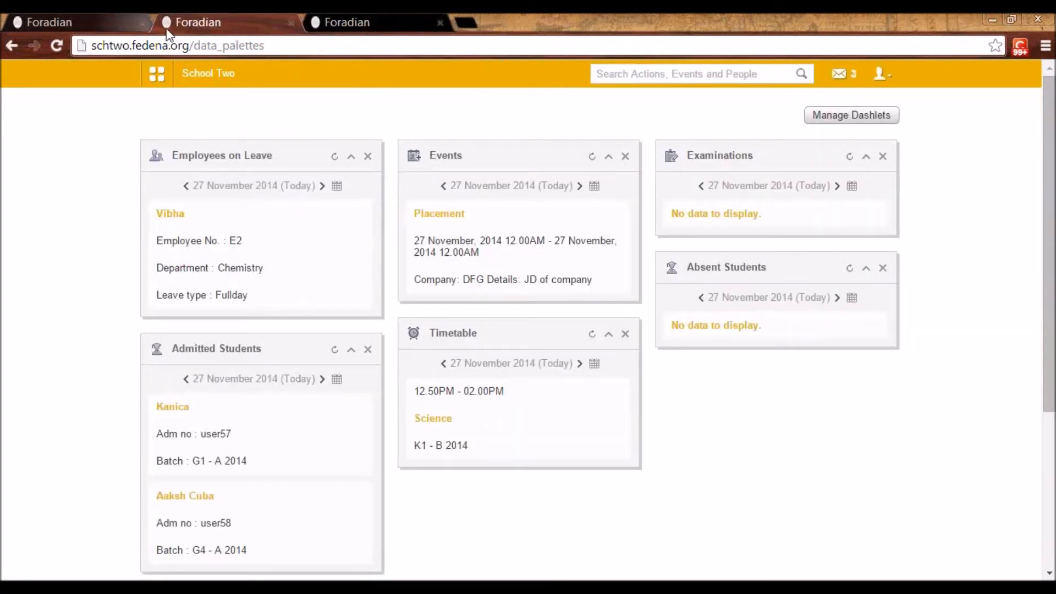
left_click(155, 74)
left_click(239, 110)
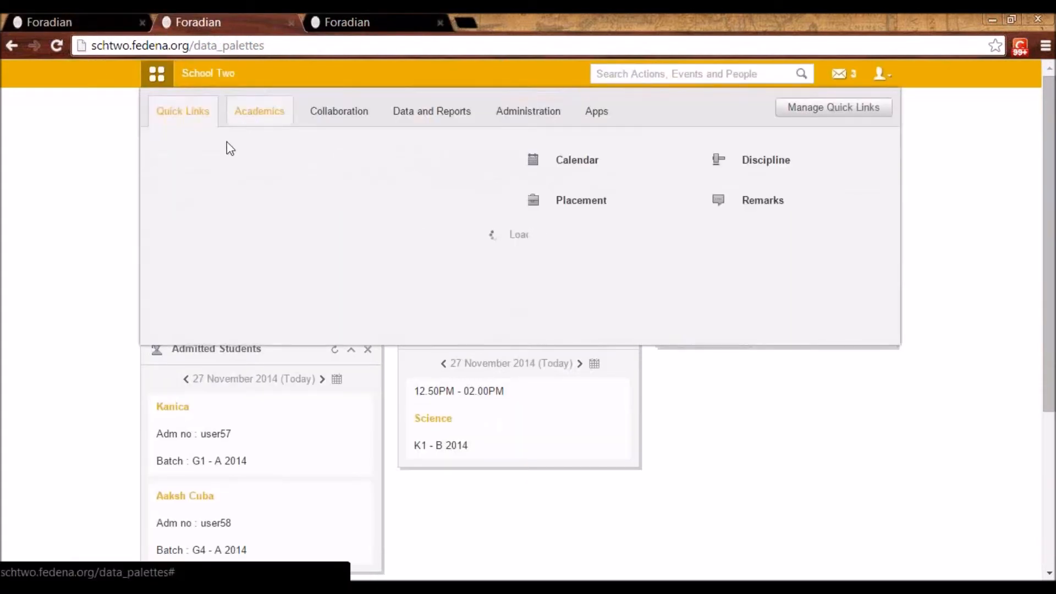
left_click(215, 166)
left_click(849, 132)
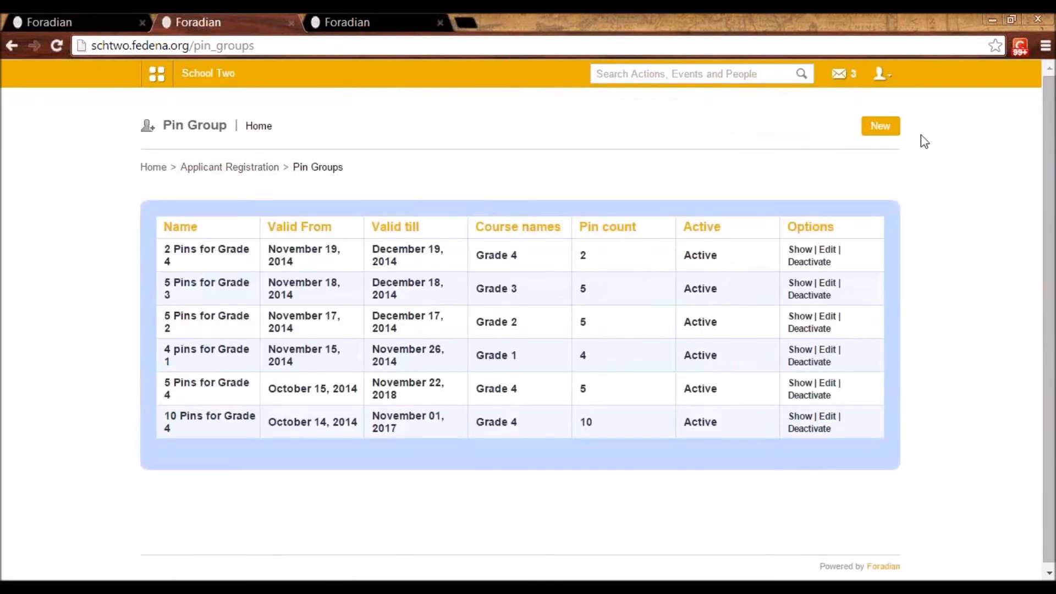
Examine the edit settings and the individual pins of the 2 Pins for Grade 4 group, and return to the pin groups list
left_click(823, 255)
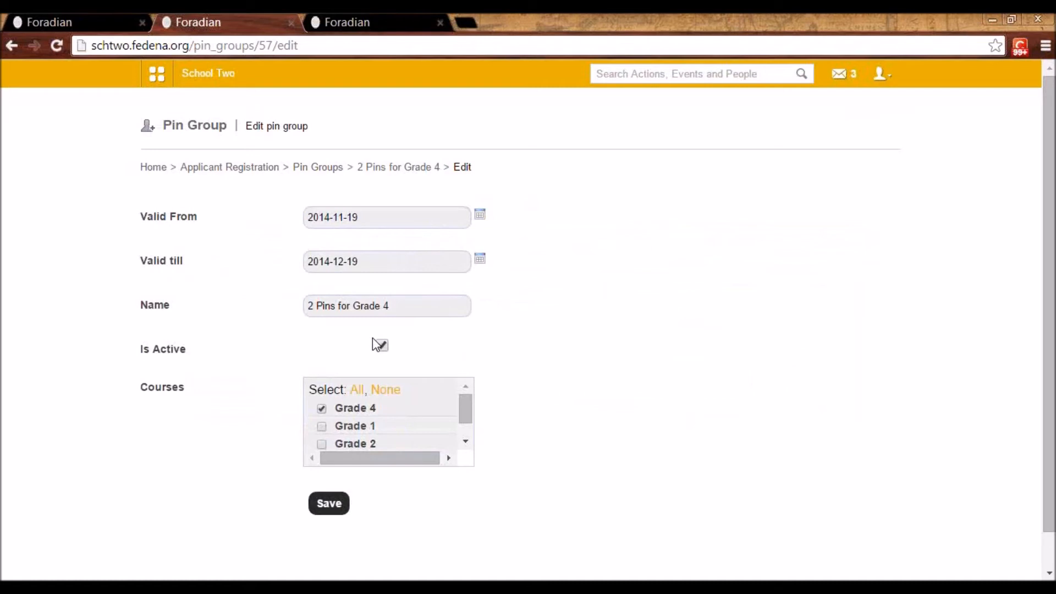
scroll(371, 338, "down", 1)
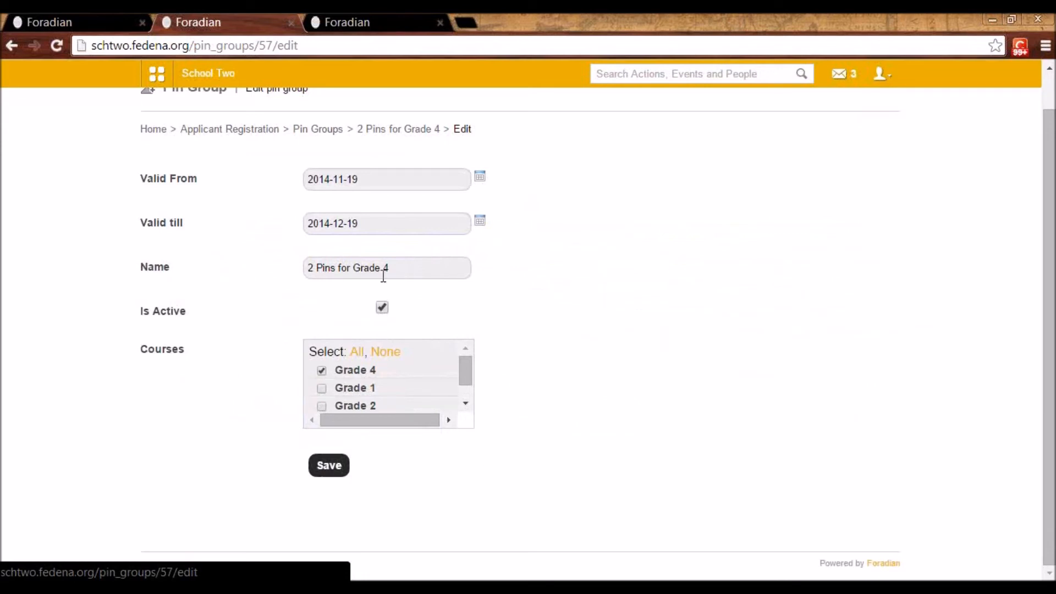
scroll(385, 283, "up", 1)
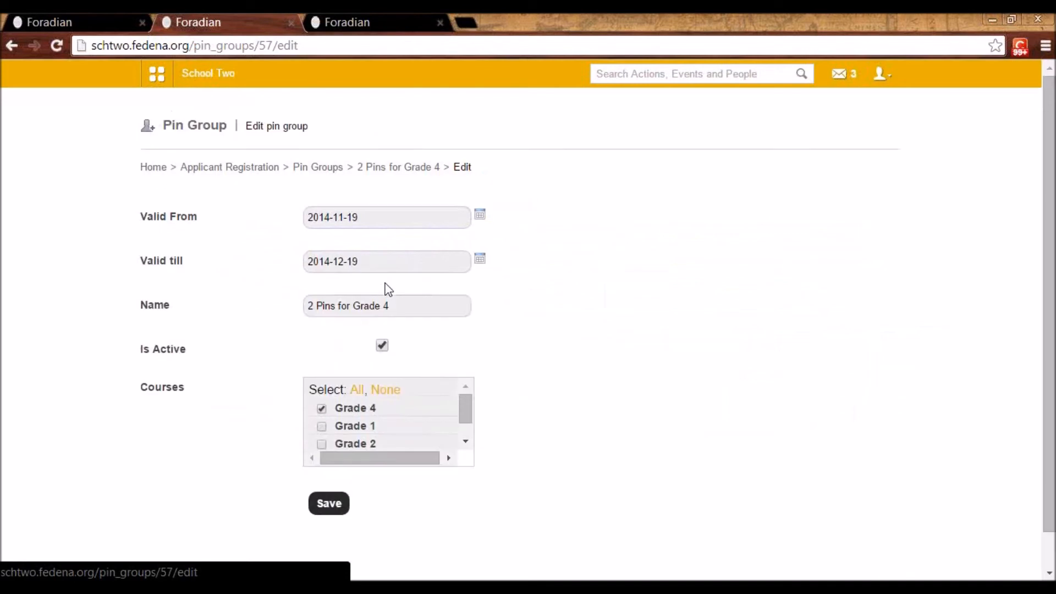
left_click(377, 168)
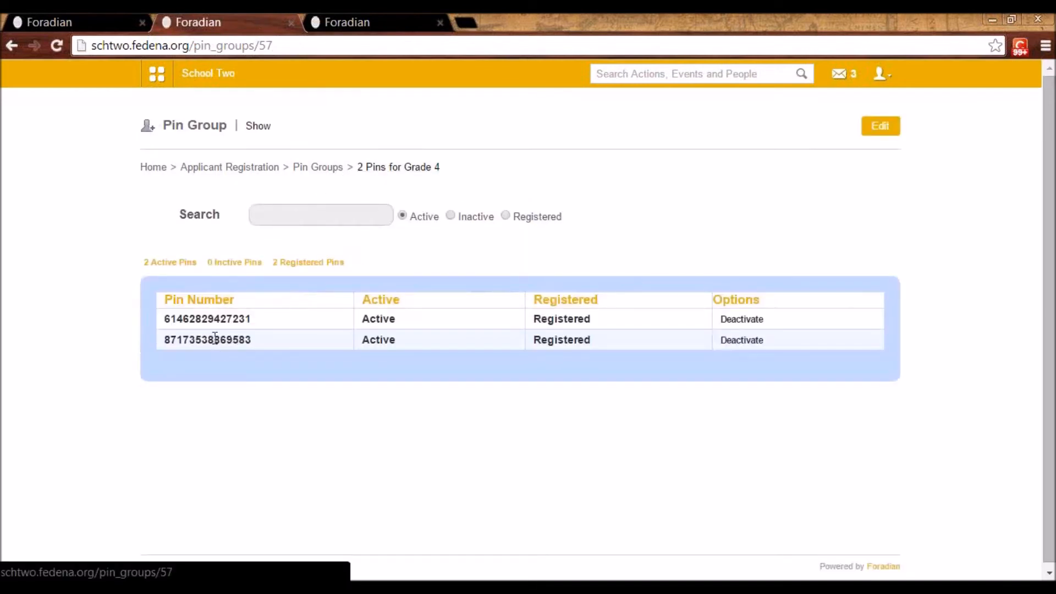
left_click(322, 168)
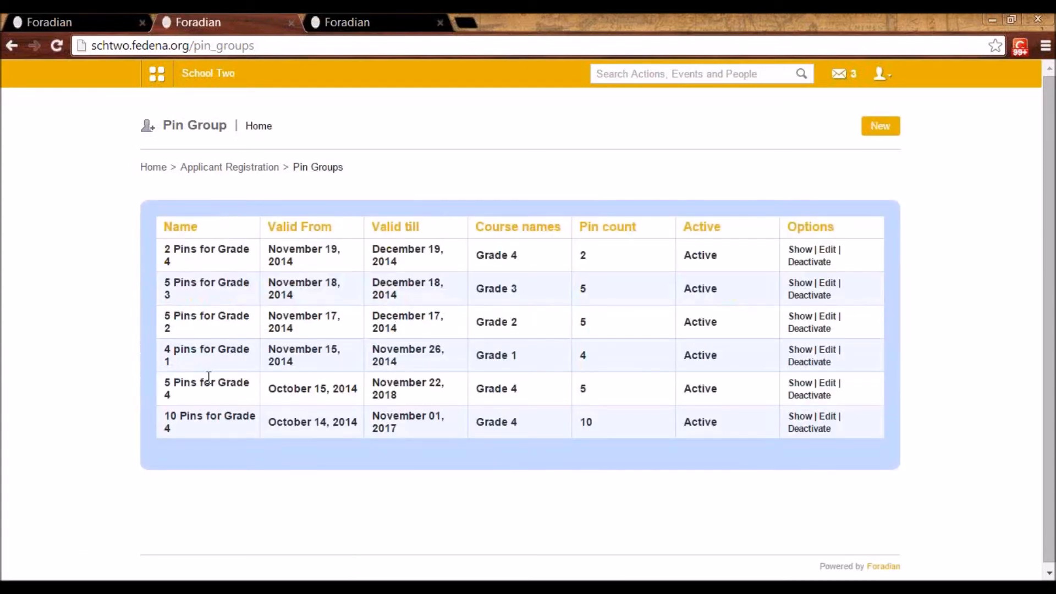
Copy an unregistered pin number from the 10 Pins for Grade 4 group and submit it on the applicant registration page
left_click(797, 420)
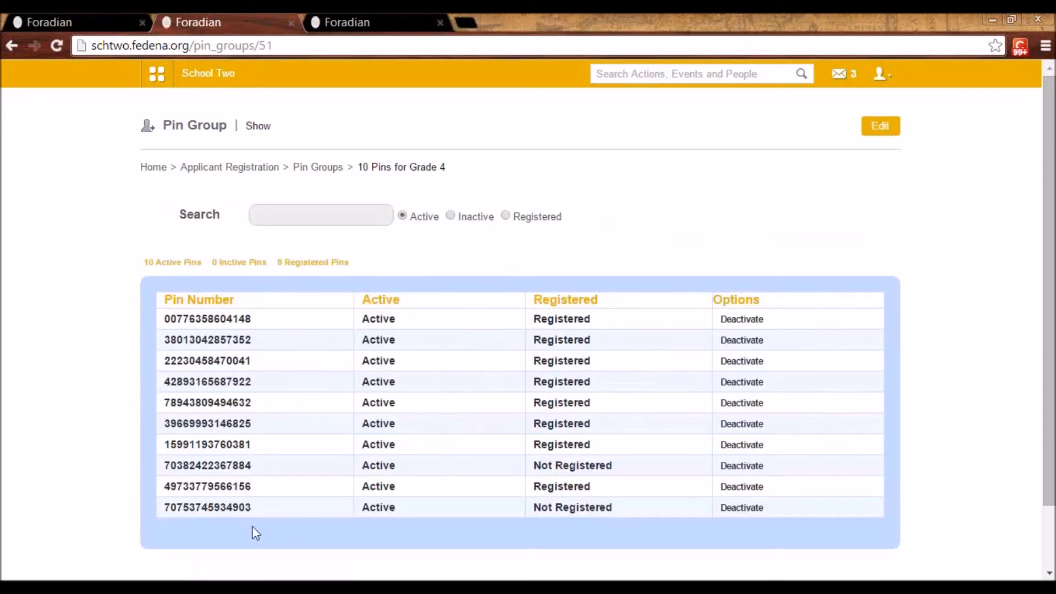
double_click(220, 501)
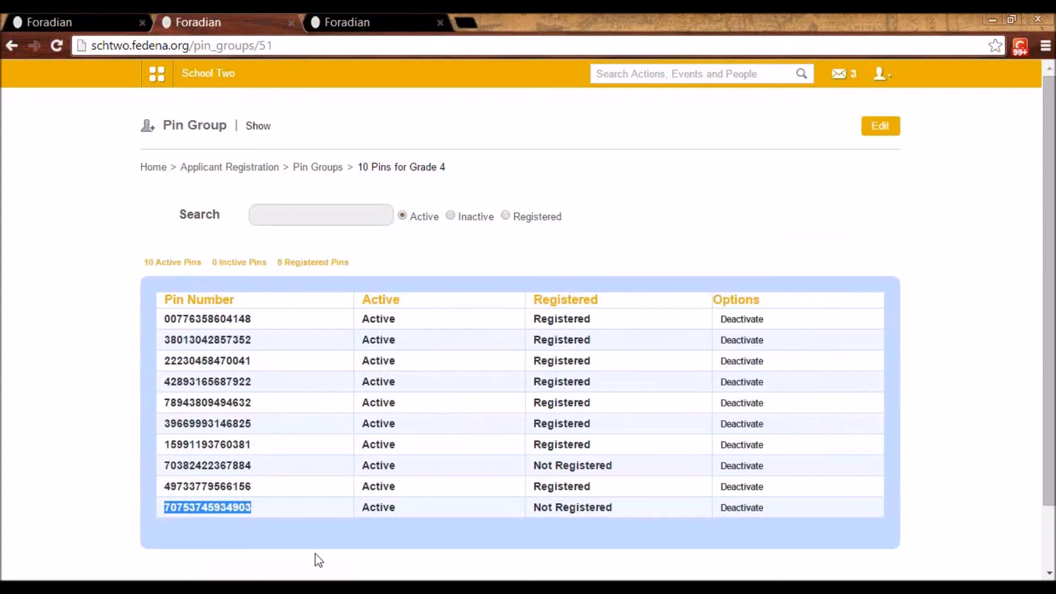
left_click(330, 22)
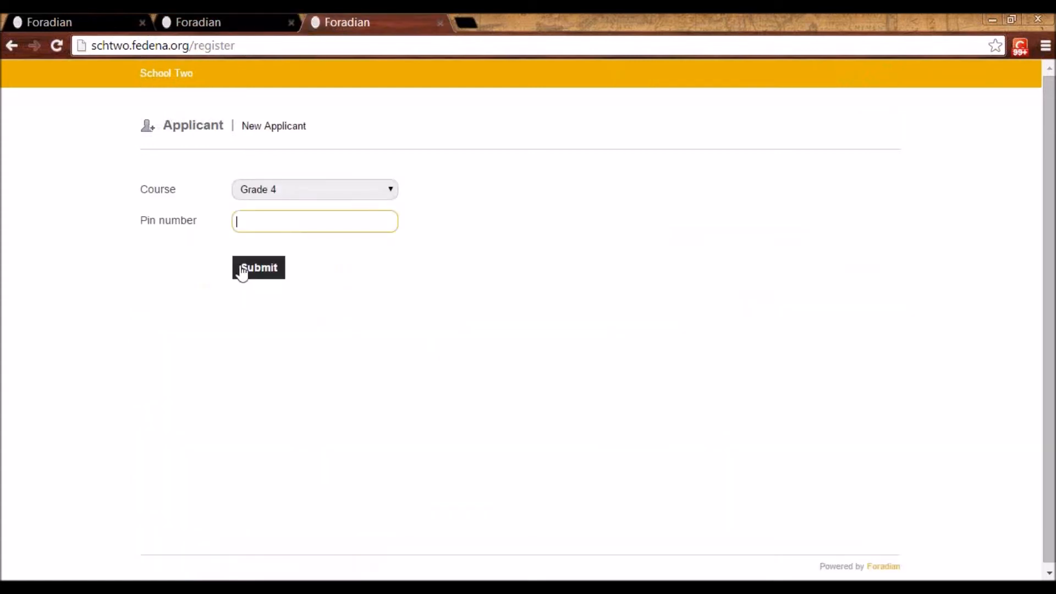
key("ctrl+v")
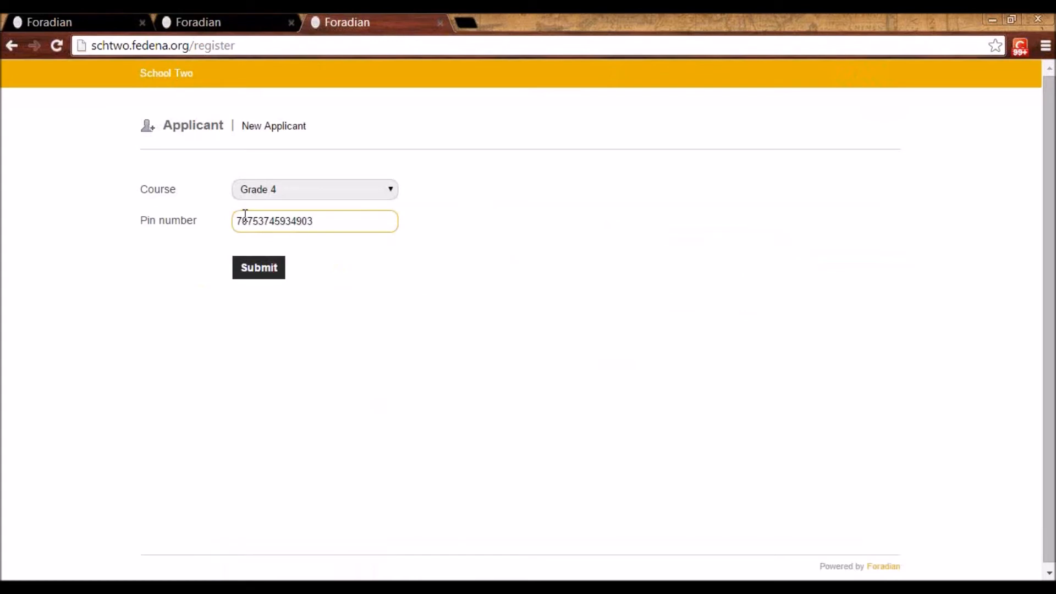
left_click(268, 272)
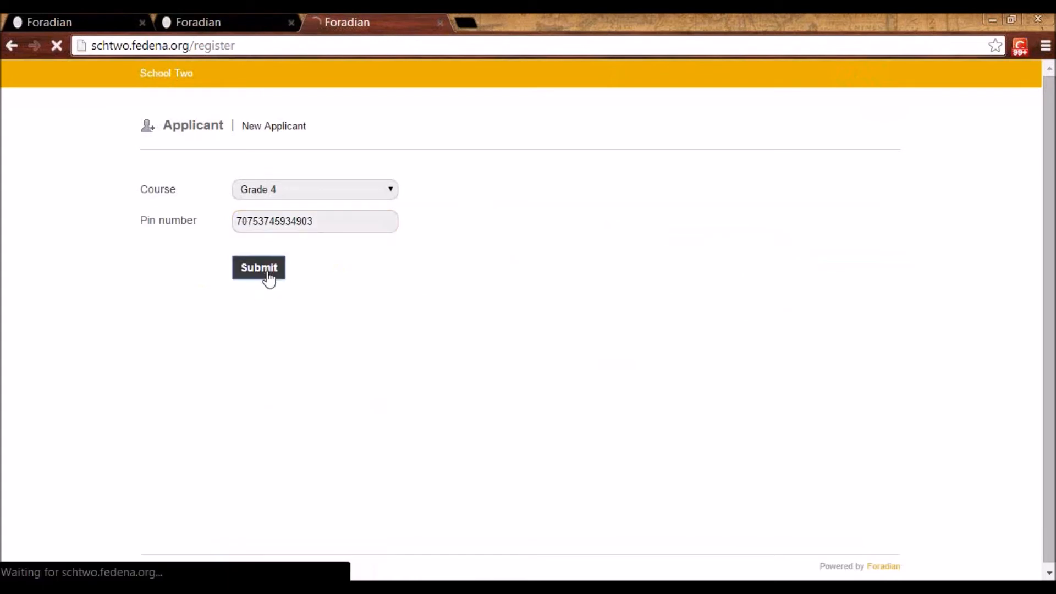
Enter the applicant's first and last name under Personal Details and set the gender to Female
scroll(635, 324, "down", 1)
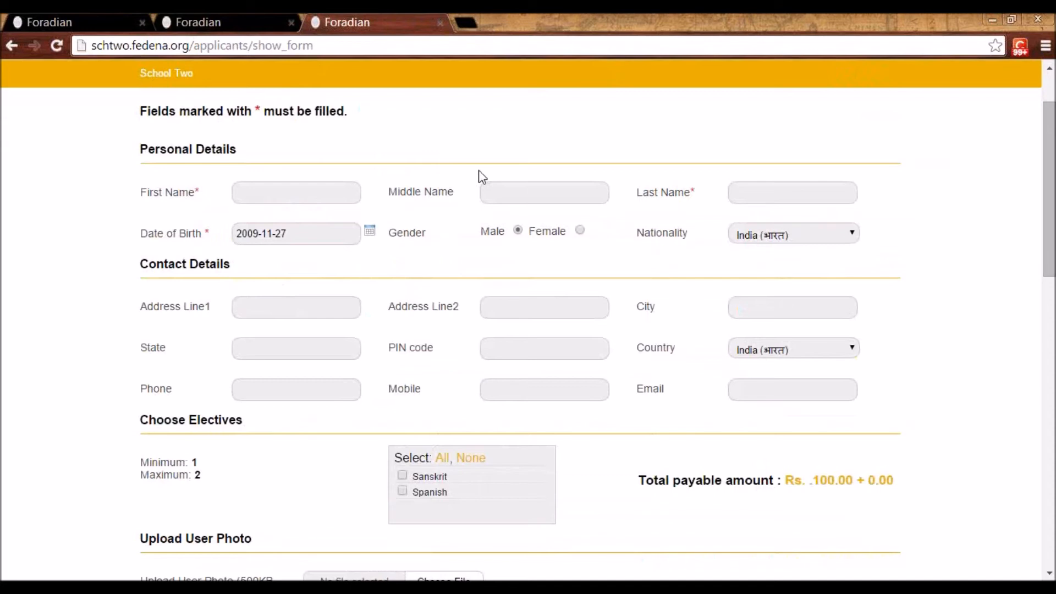
left_click(316, 193)
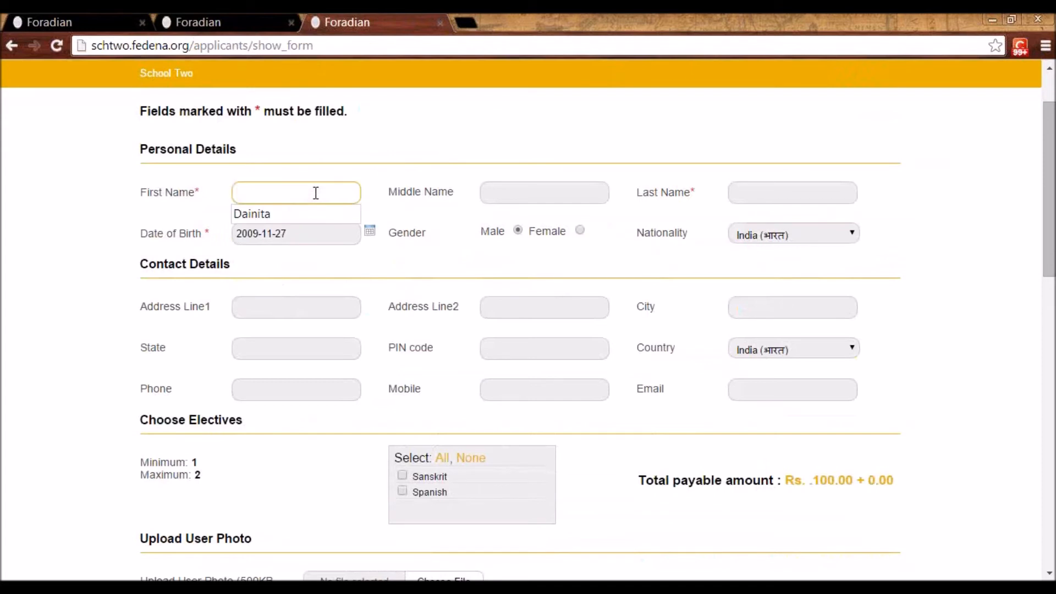
left_click(297, 217)
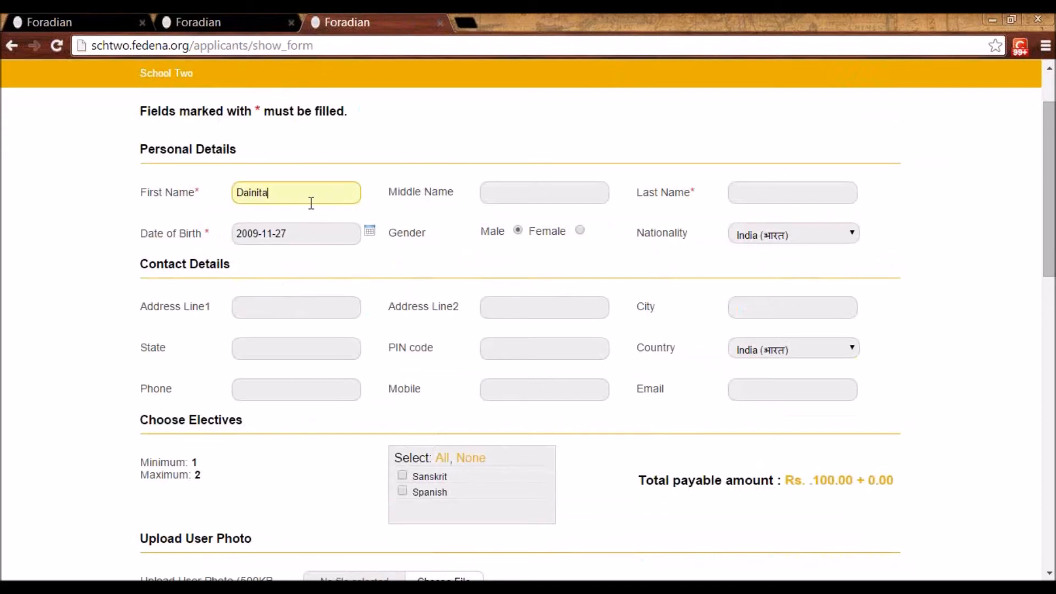
left_click(756, 198)
left_click(758, 214)
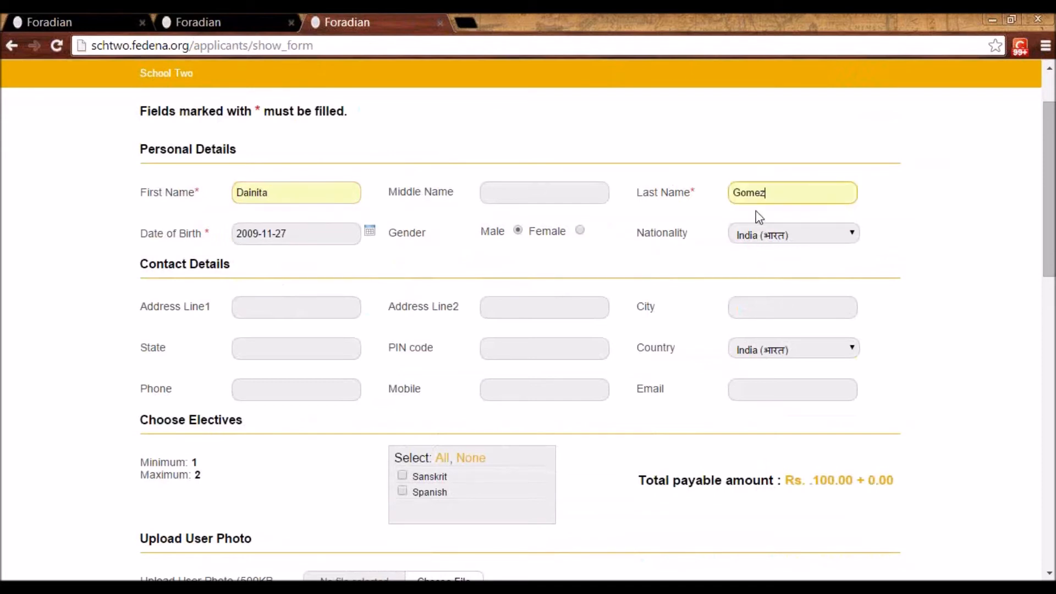
scroll(576, 343, "down", 1)
scroll(561, 250, "down", 1)
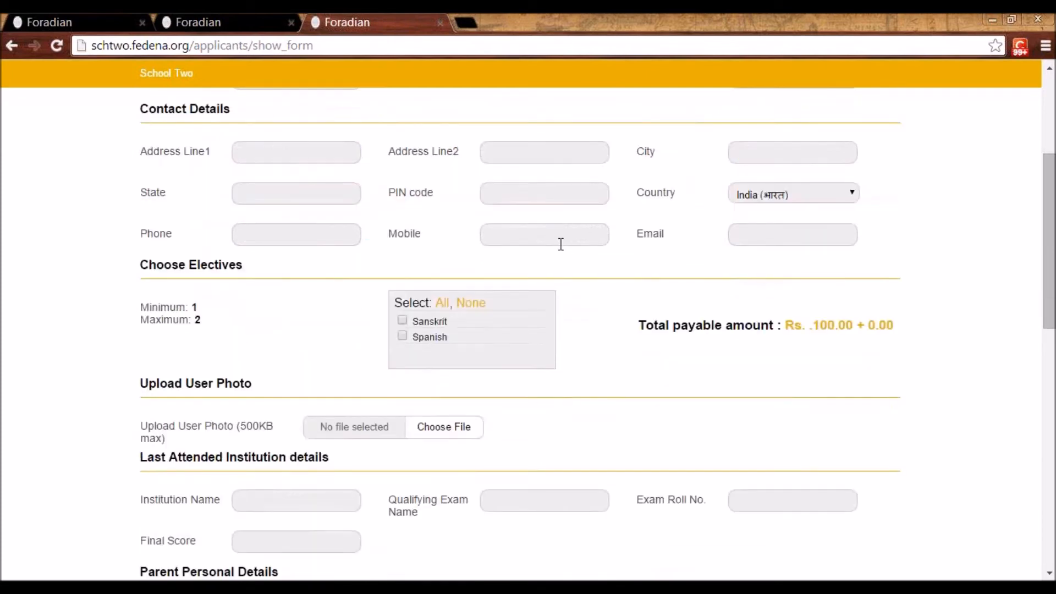
scroll(561, 244, "up", 2)
left_click(577, 231)
Choose Sanskrit and Spanish as the applicant's electives and check the total payable amount
scroll(578, 231, "down", 2)
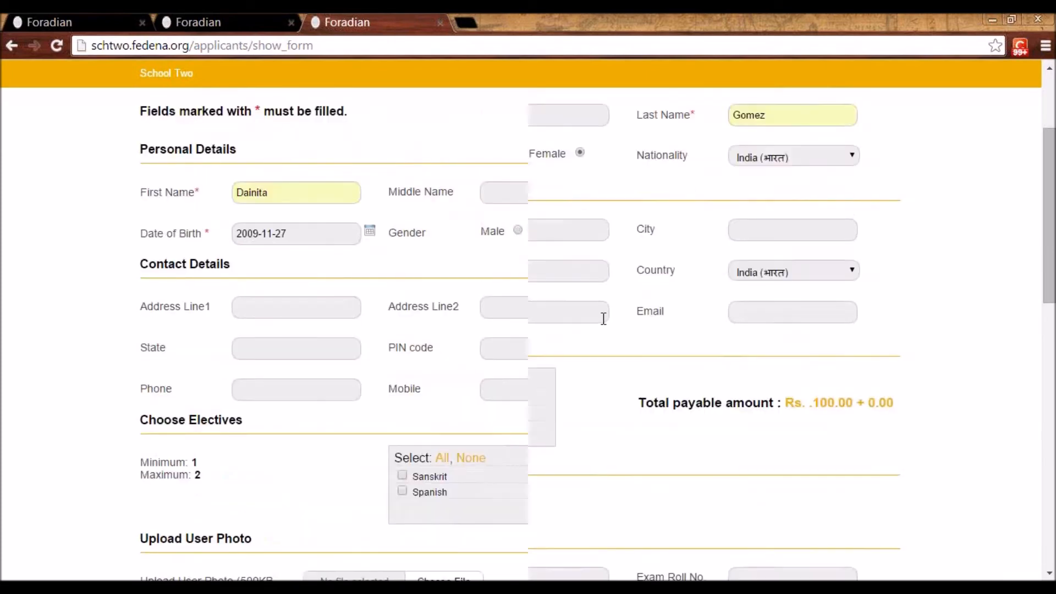
scroll(599, 336, "down", 1)
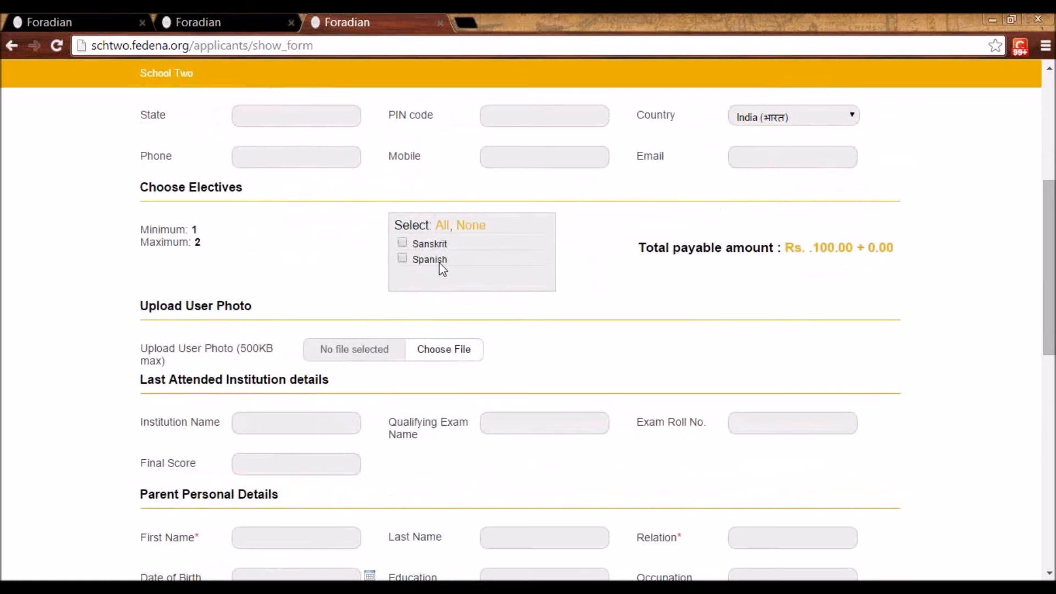
left_click(402, 244)
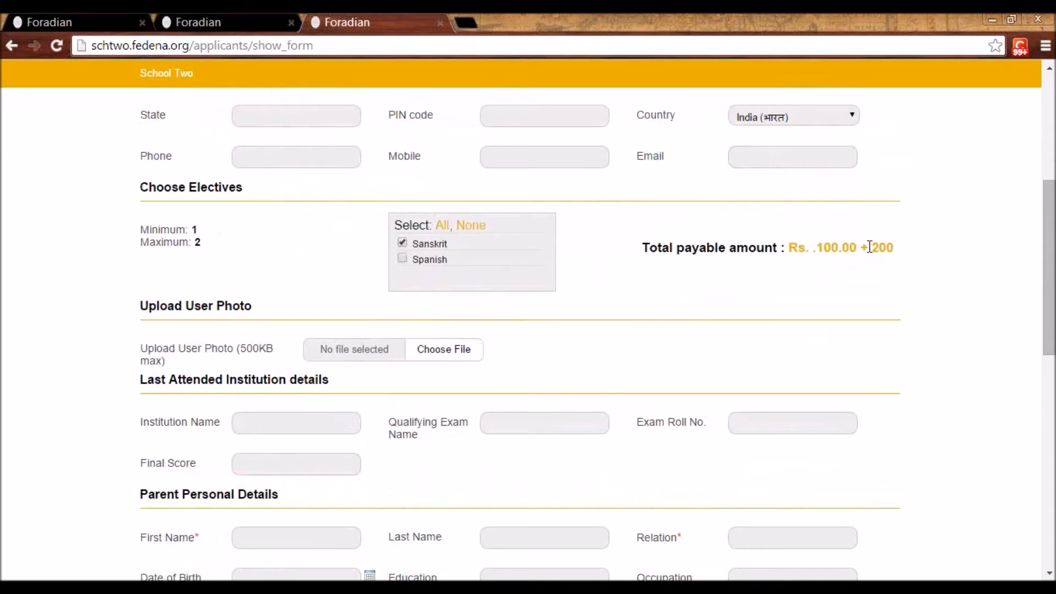
left_click_drag(876, 248, 895, 246)
left_click(893, 245)
scroll(512, 290, "down", 1)
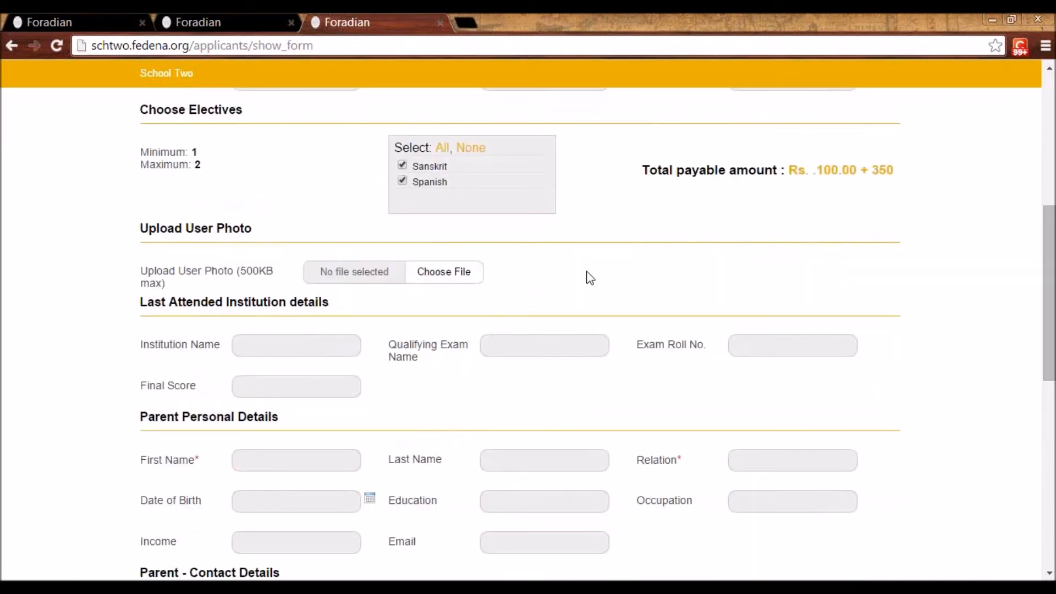
Enter the parent's first name under Parent Personal Details and set the relation to Father
scroll(587, 278, "down", 1)
scroll(550, 281, "down", 1)
left_click(308, 305)
left_click(308, 305)
left_click(308, 328)
left_click(773, 303)
left_click(761, 325)
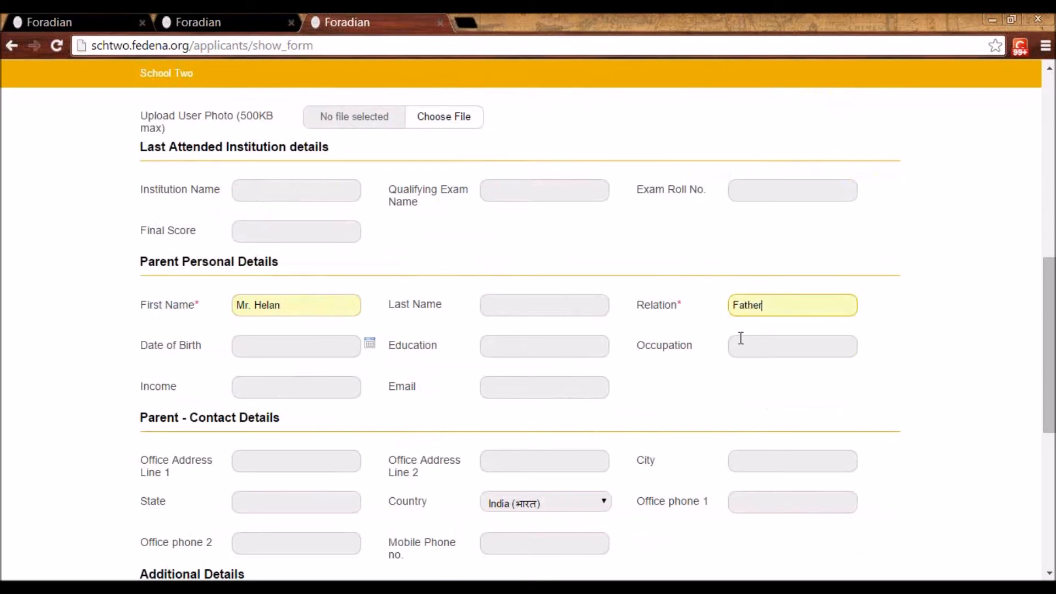
Fill in the required CIN and referral agent's name, and save the application to proceed
scroll(737, 341, "down", 2)
scroll(731, 351, "down", 3)
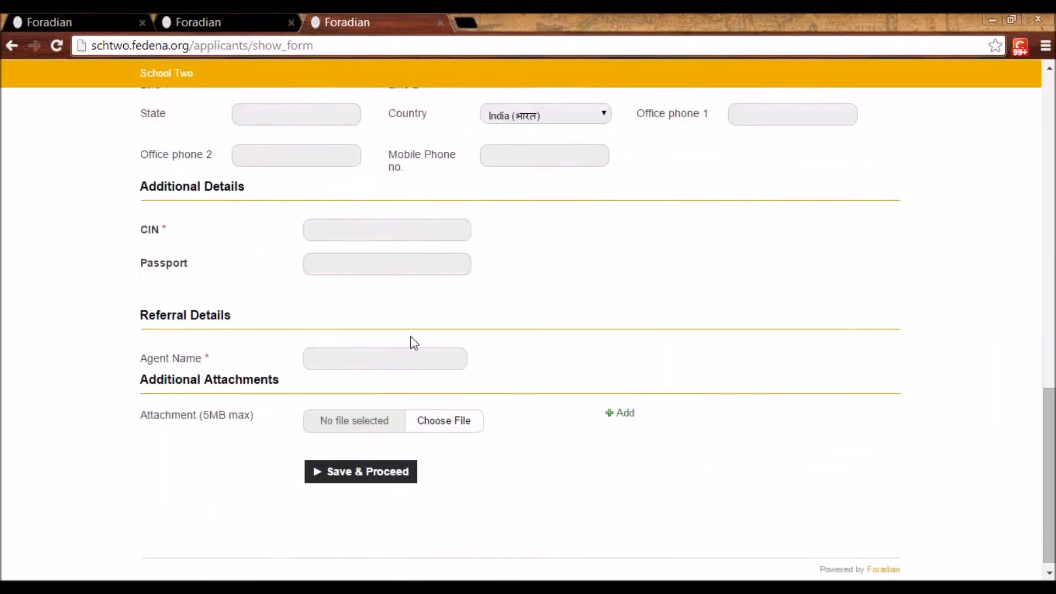
left_click(327, 222)
type("fgfr56")
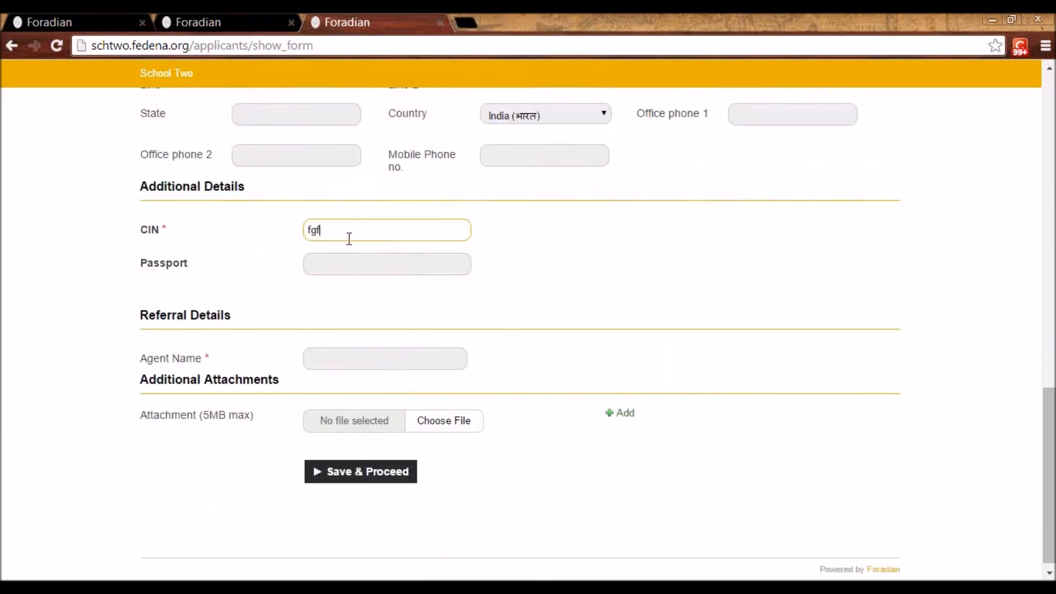
left_click(377, 355)
type("gff")
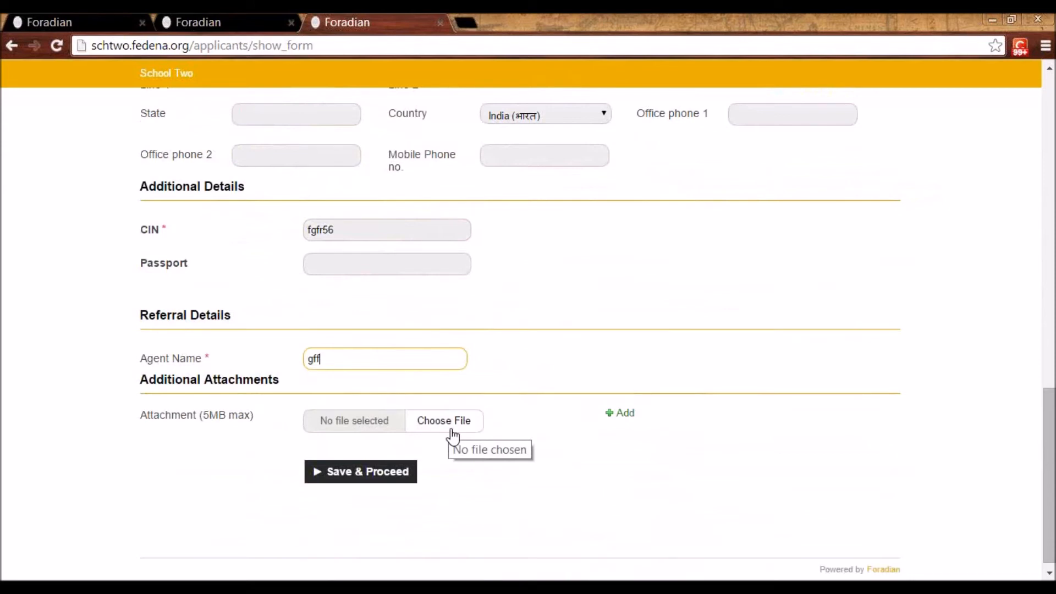
left_click(360, 471)
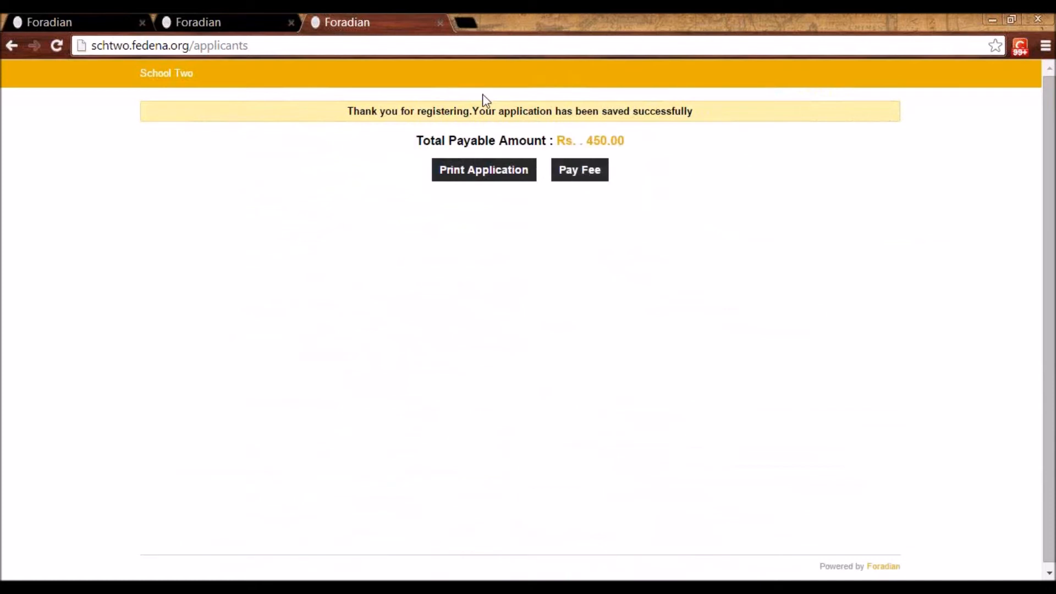
Switch to the second logged-in Fedena tab and list the Grade 4 applicants in Applicant Registration
left_click(245, 20)
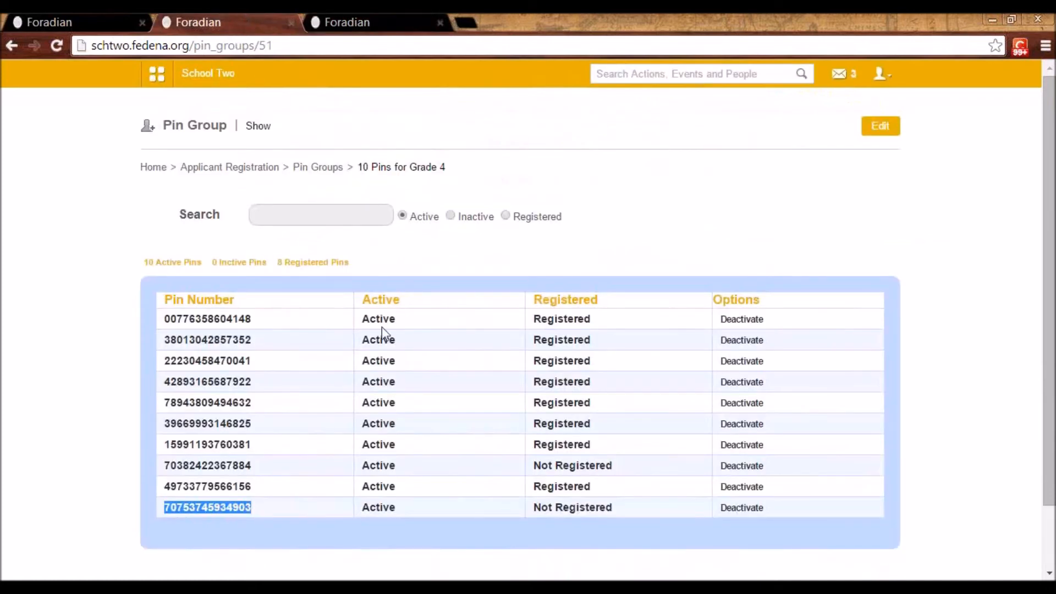
left_click(149, 72)
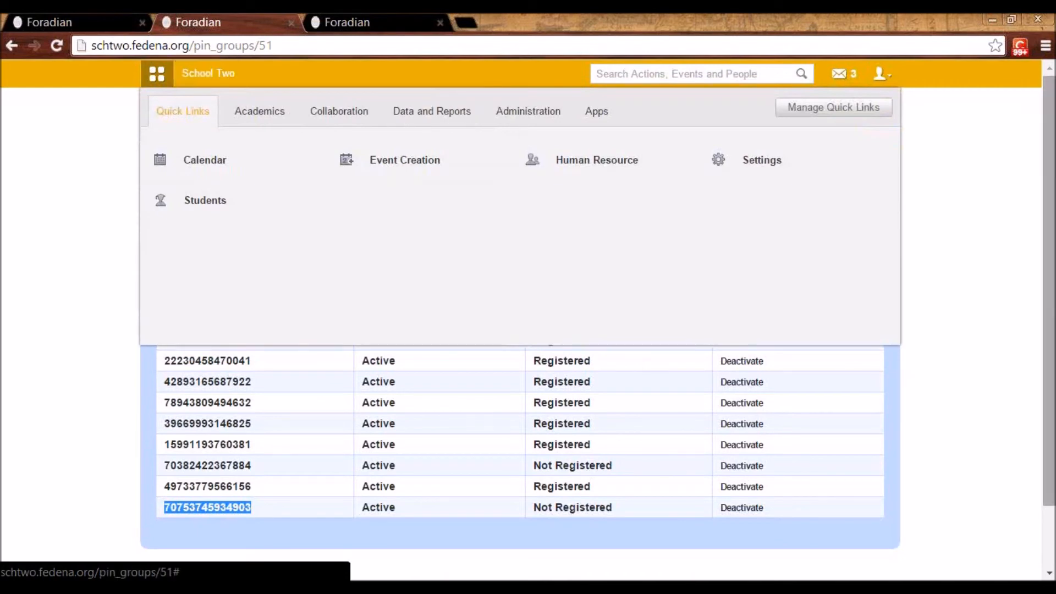
left_click(994, 308)
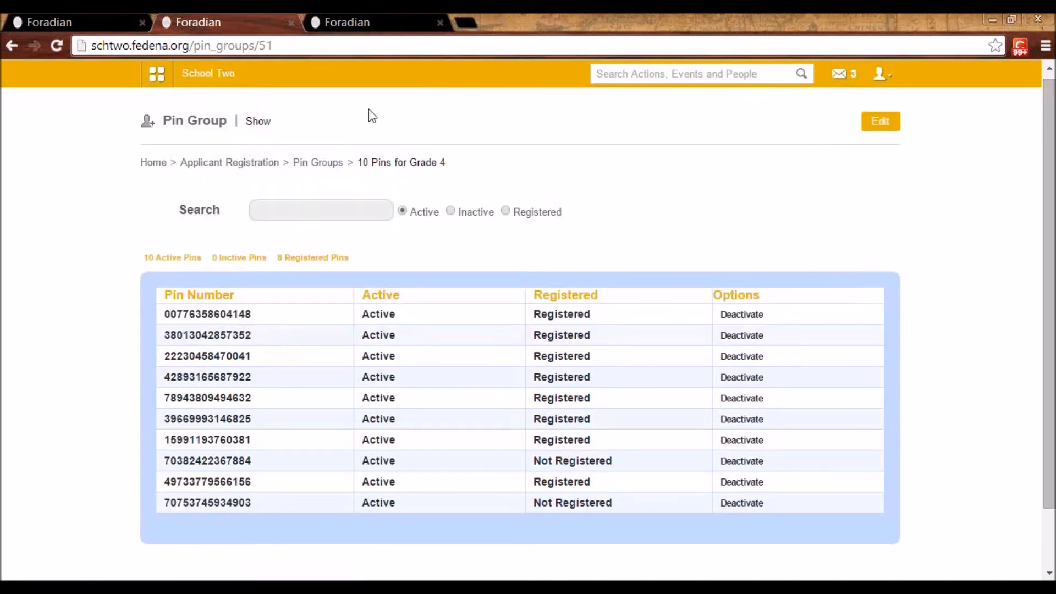
left_click(249, 164)
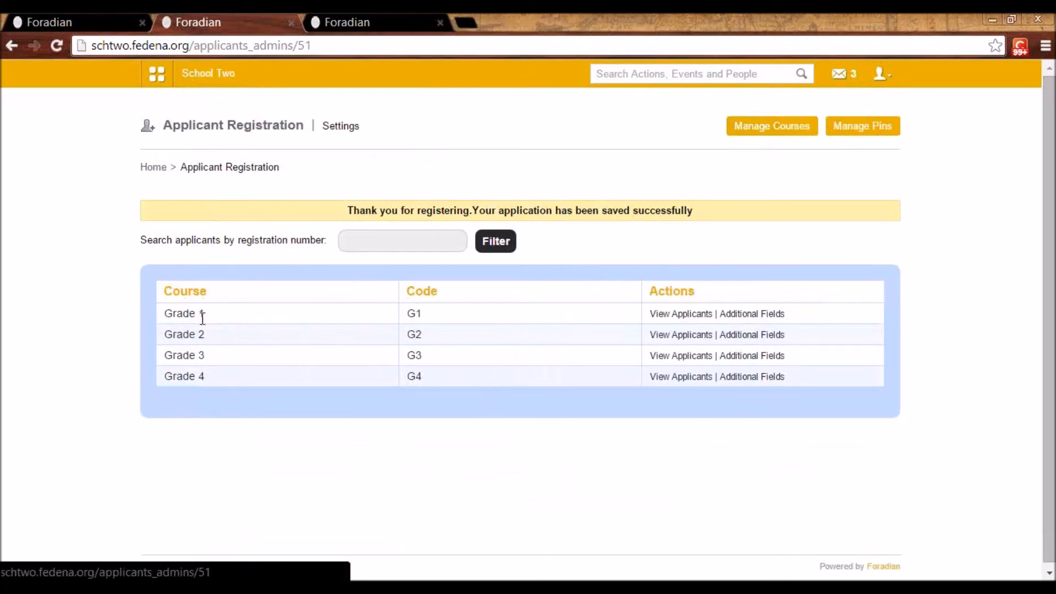
left_click(669, 379)
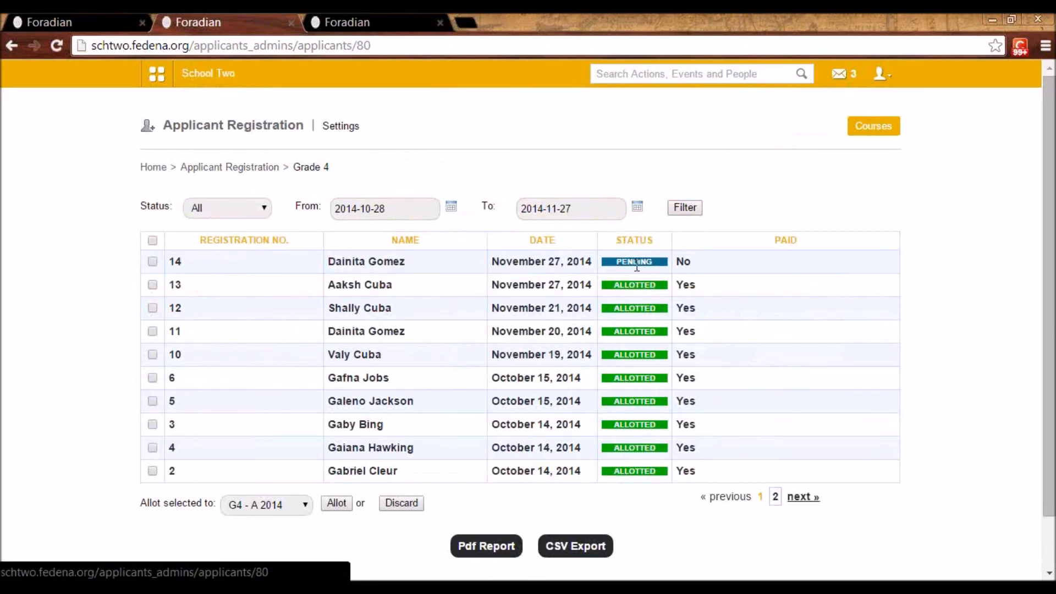
Open the pending Grade 4 applicant and review the basic, contact, guardian and elective details
left_click(385, 263)
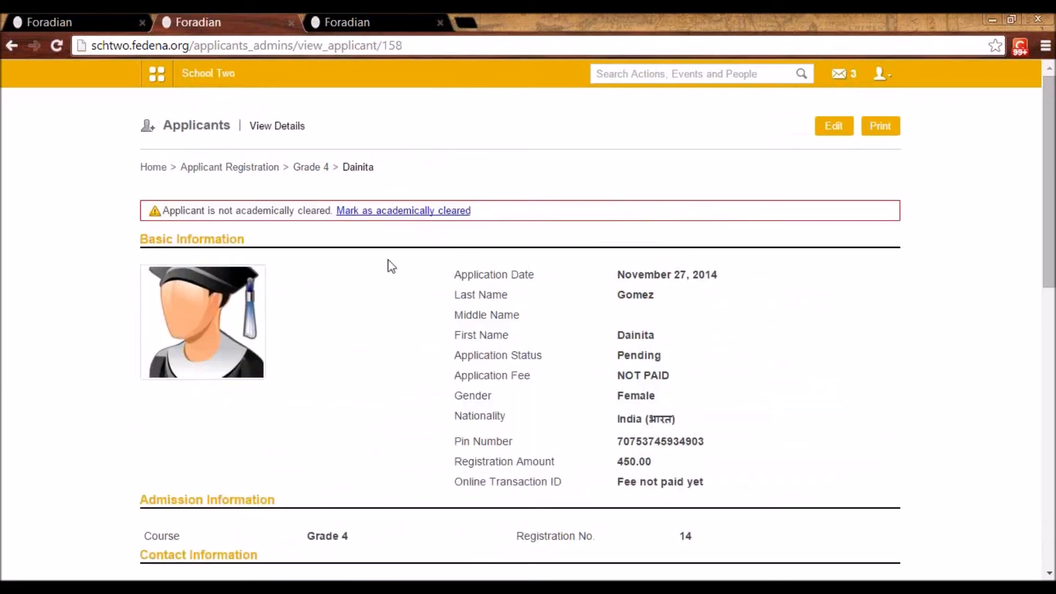
scroll(715, 370, "down", 8)
scroll(759, 415, "up", 5)
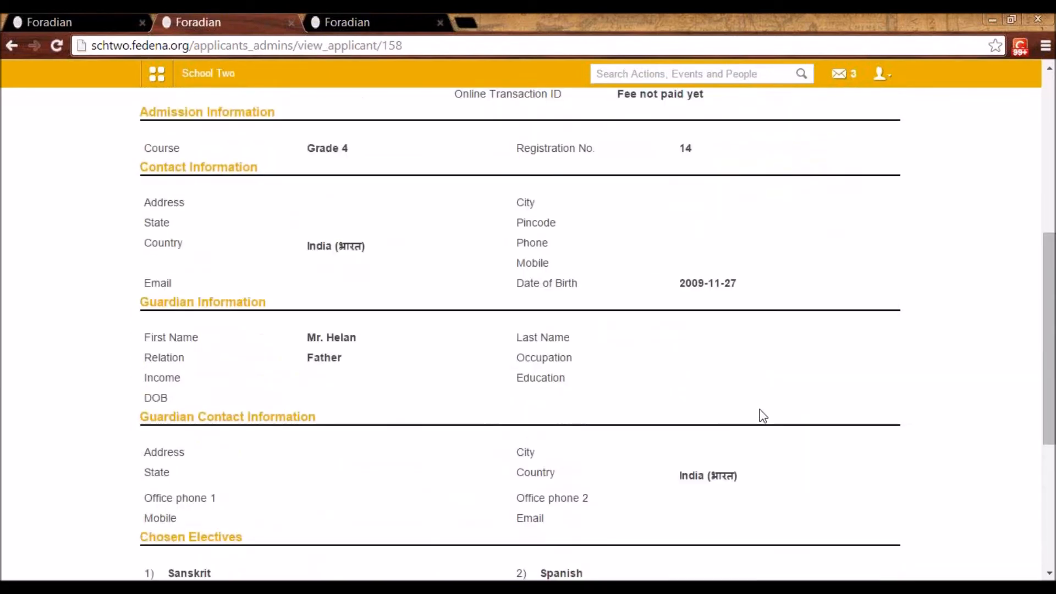
scroll(763, 415, "down", 7)
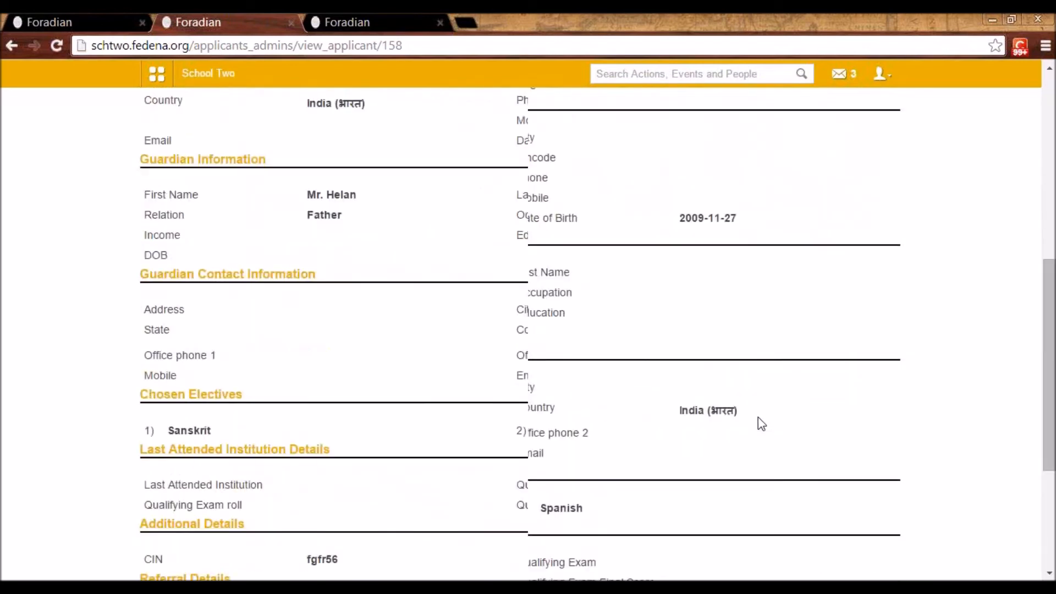
scroll(761, 418, "up", 10)
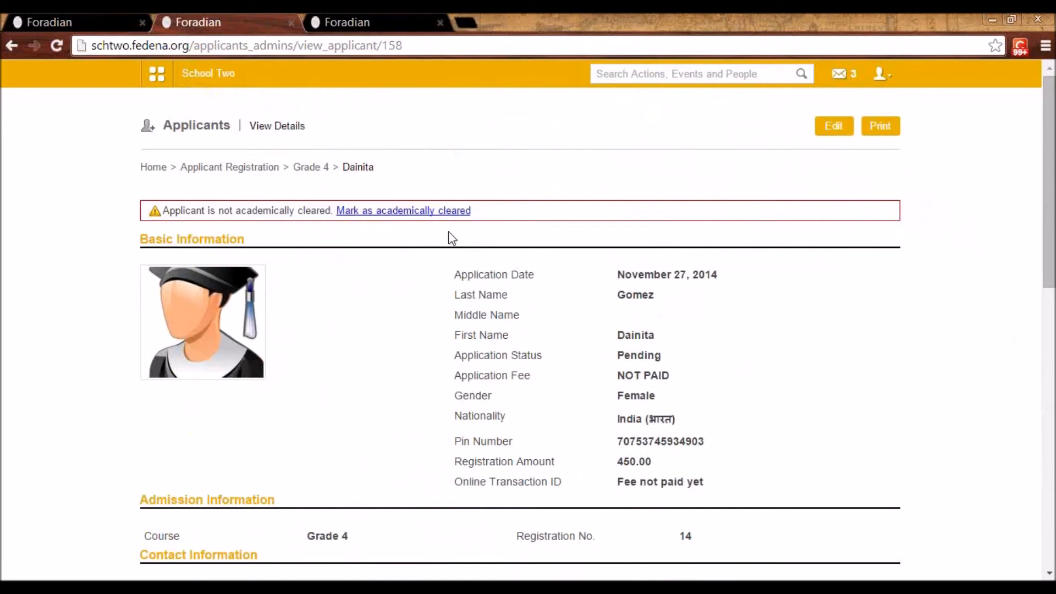
Mark the applicant as academically cleared and the application fee as paid
left_click(401, 215)
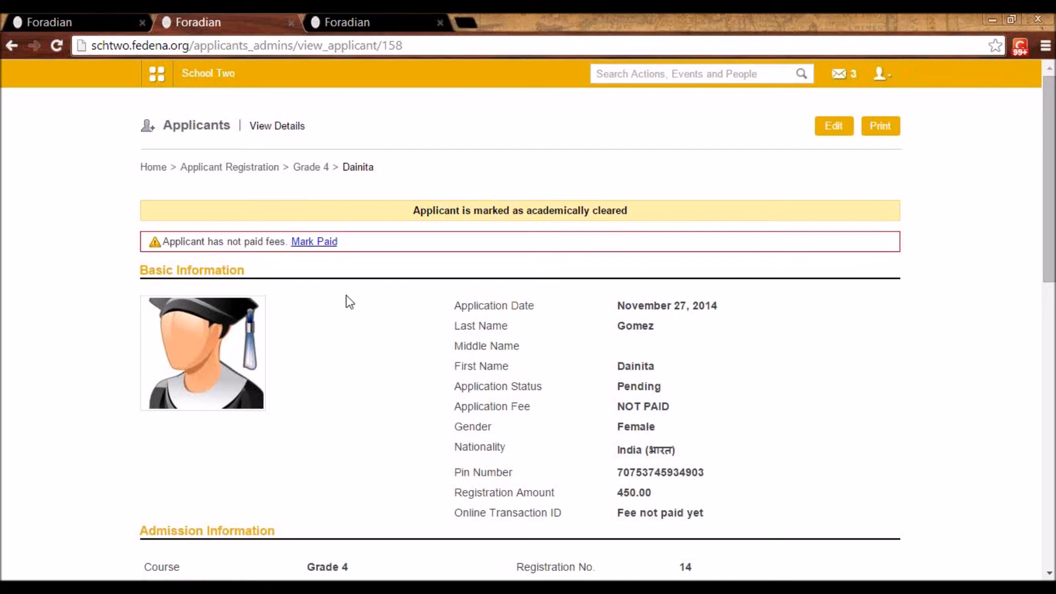
left_click(309, 246)
left_click(319, 251)
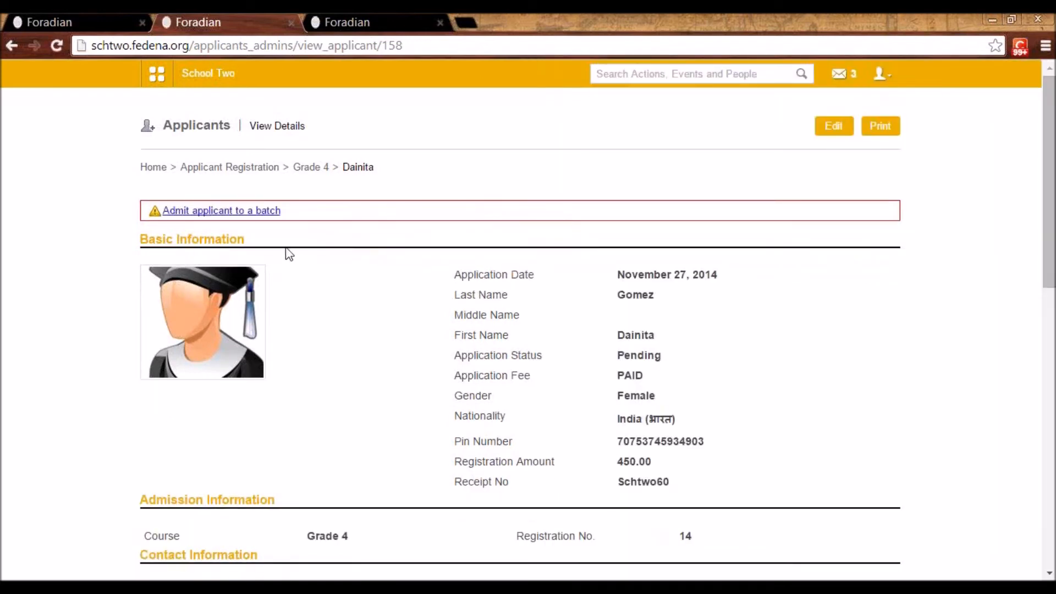
Admit the applicant to batch G4 - A 2014
left_click(243, 211)
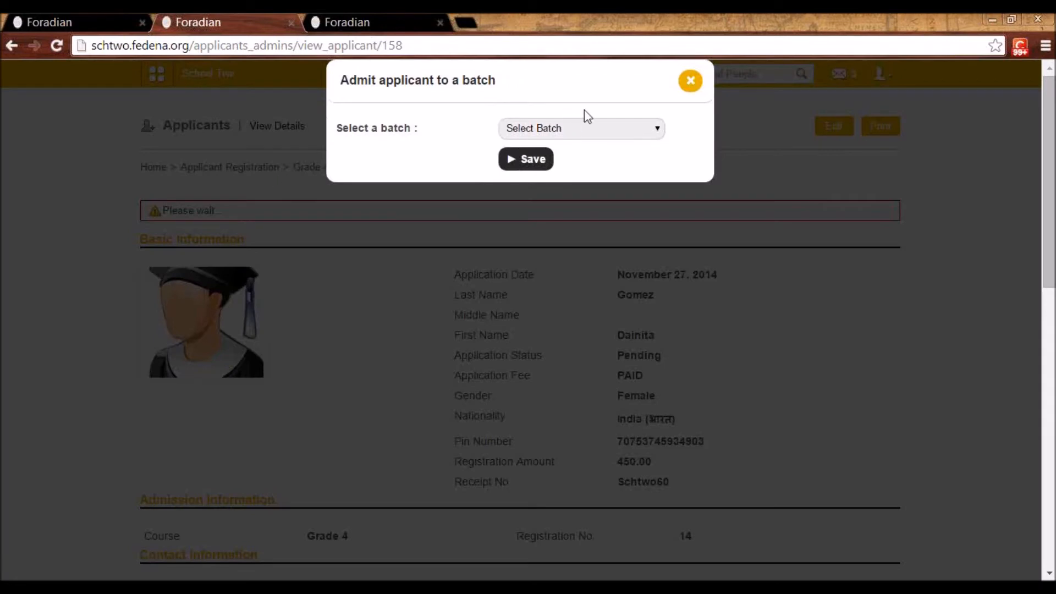
left_click(595, 125)
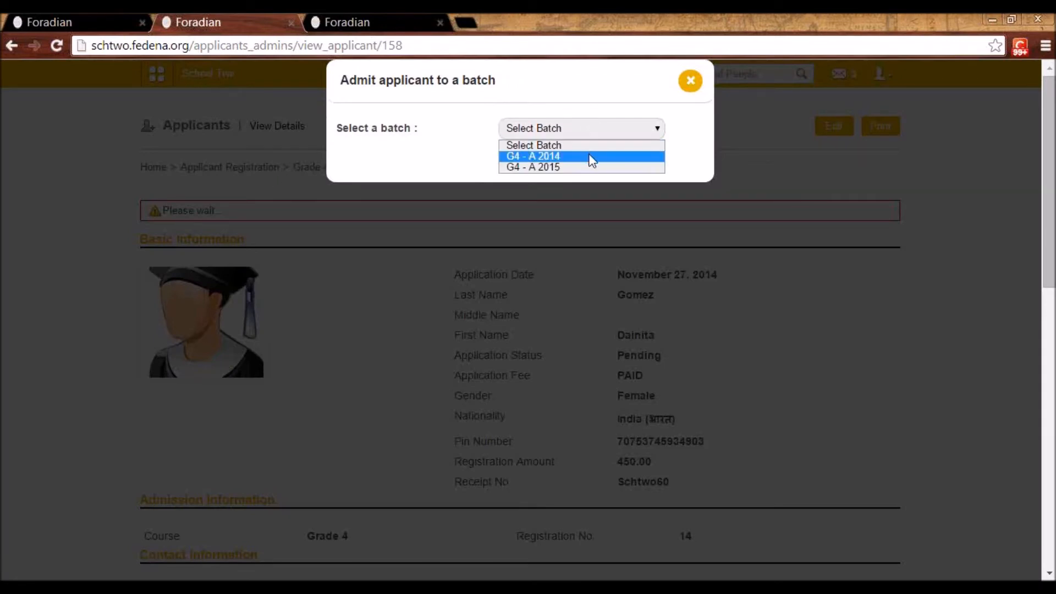
left_click(582, 157)
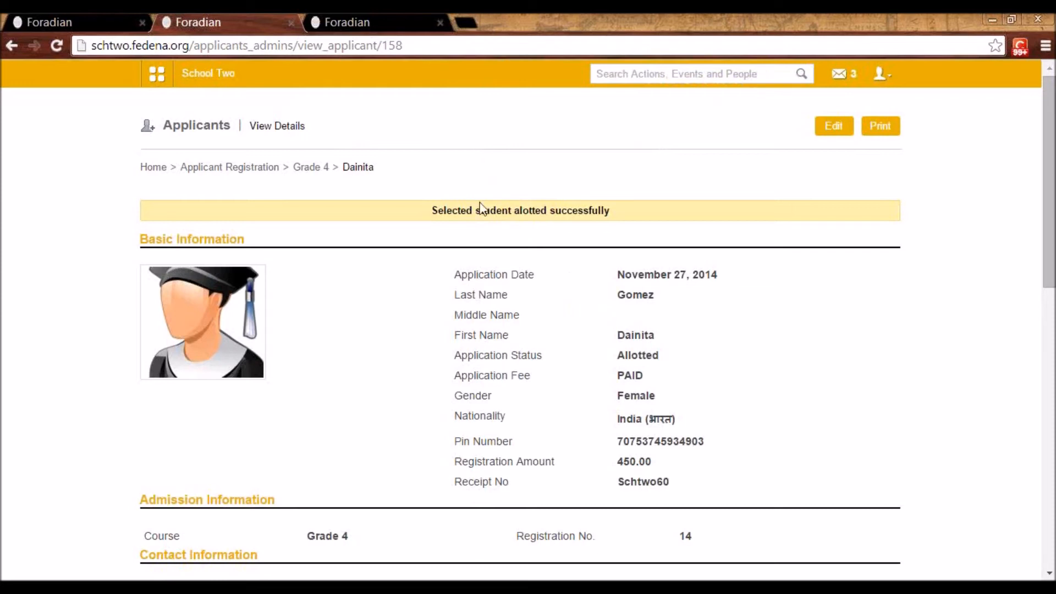
left_click(597, 67)
type("dian")
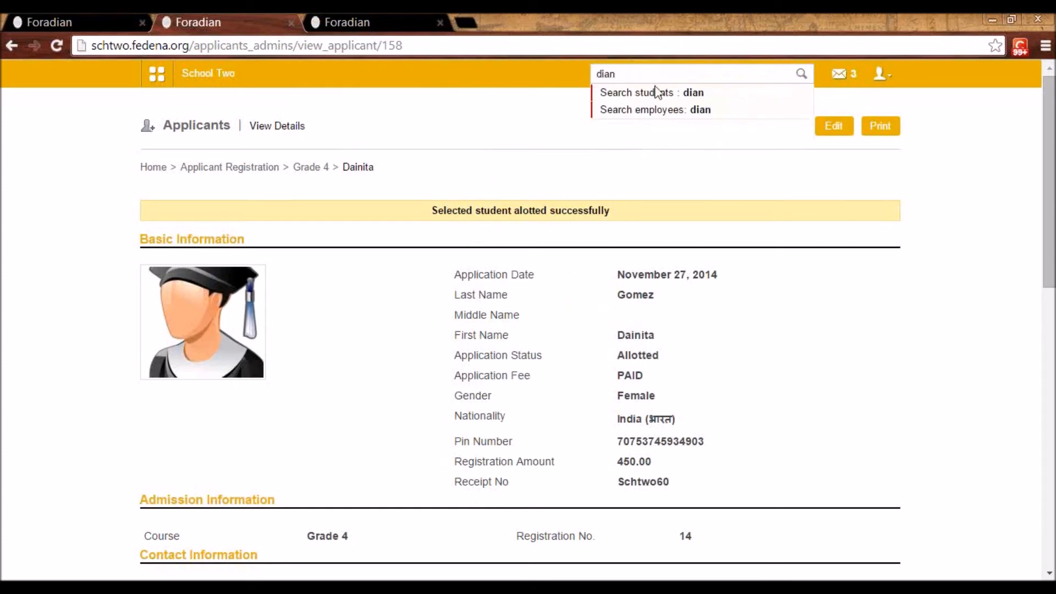
left_click(661, 94)
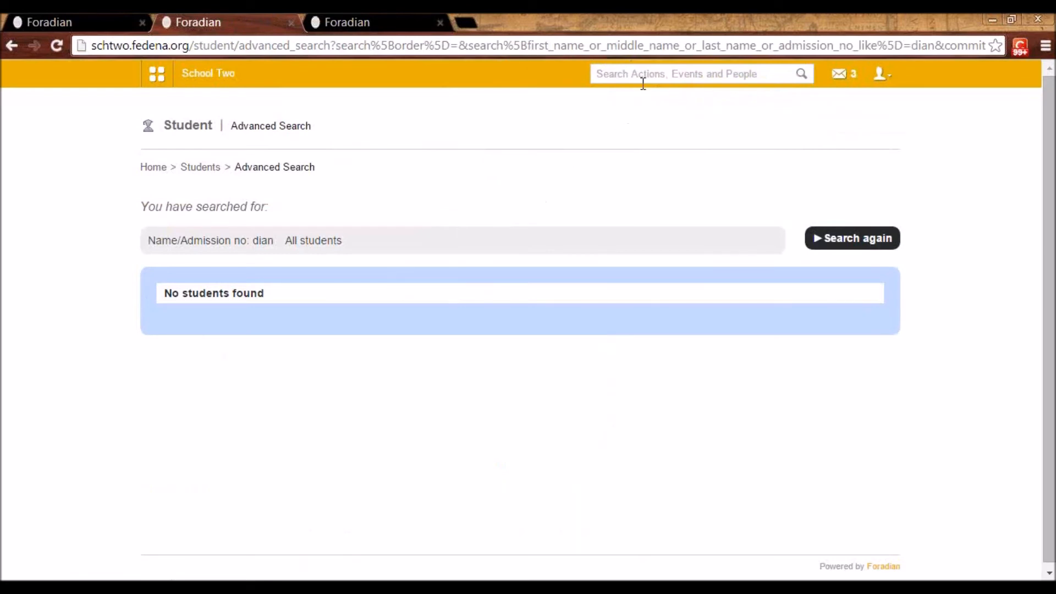
Search students by the start of the admitted applicant's first name and open the second matching student's profile
type("dai")
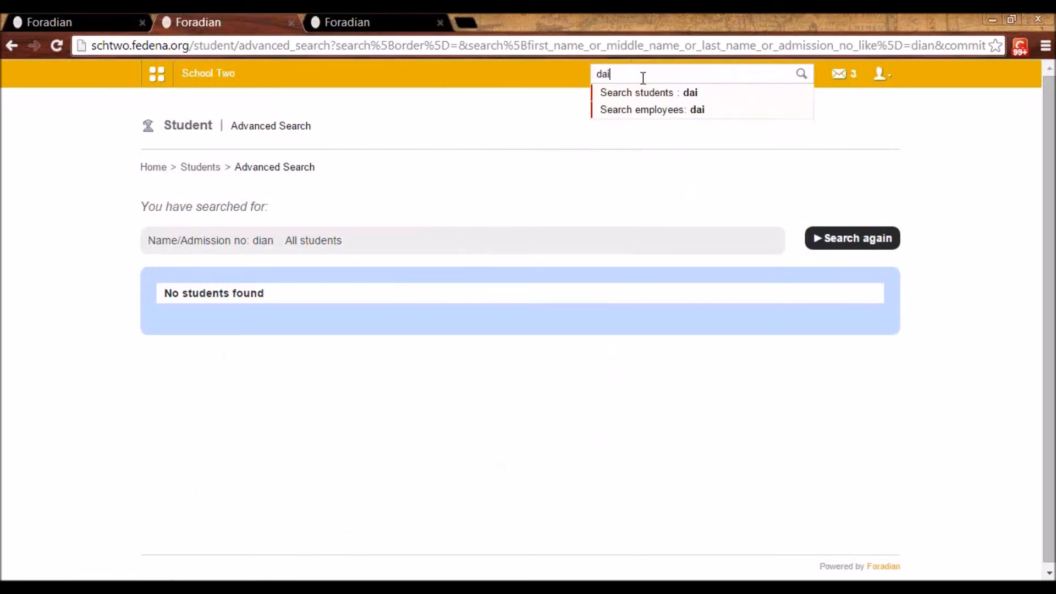
left_click(645, 92)
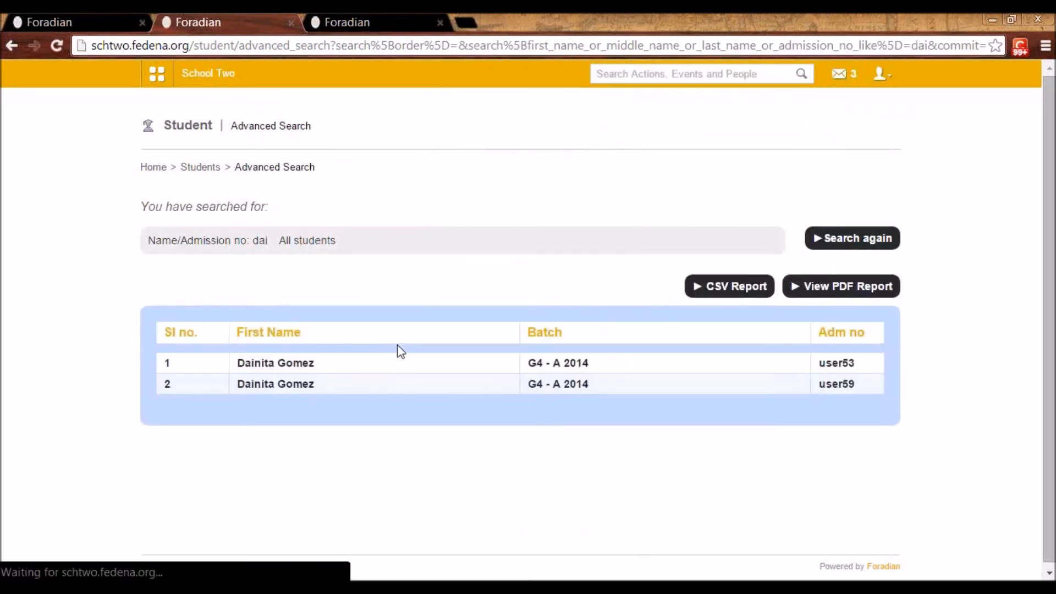
left_click(295, 385)
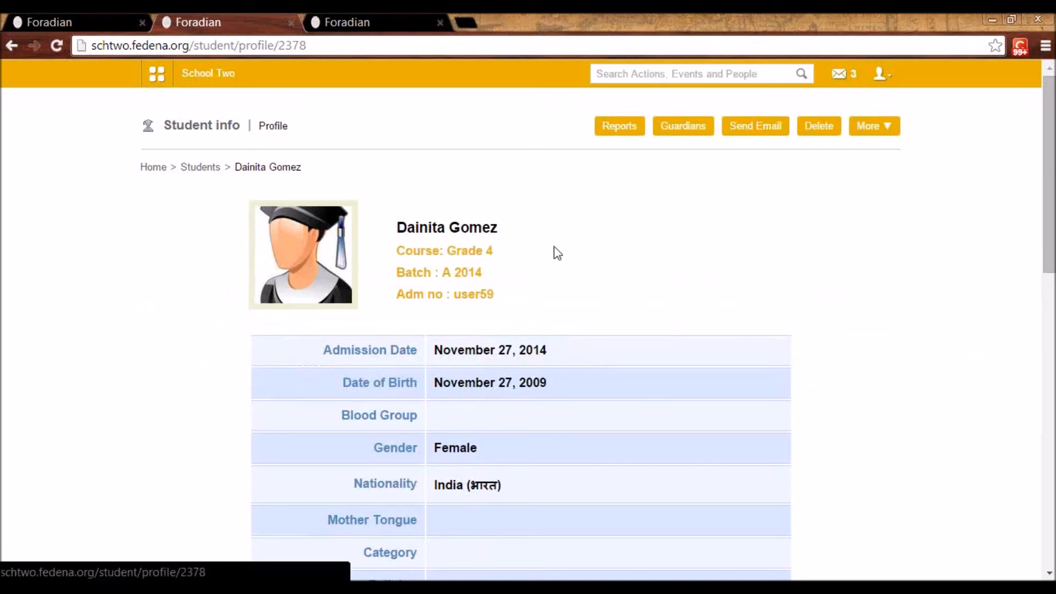
Open the Hostel module from the administration features and display the list of all hostels
left_click(156, 73)
left_click(159, 77)
left_click(533, 116)
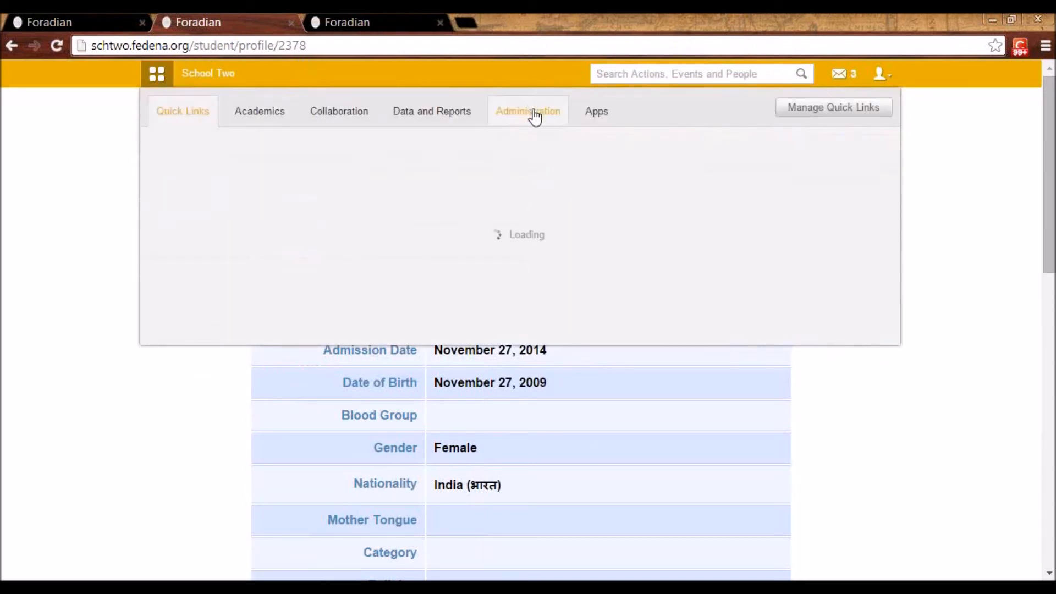
mouse_move(433, 160)
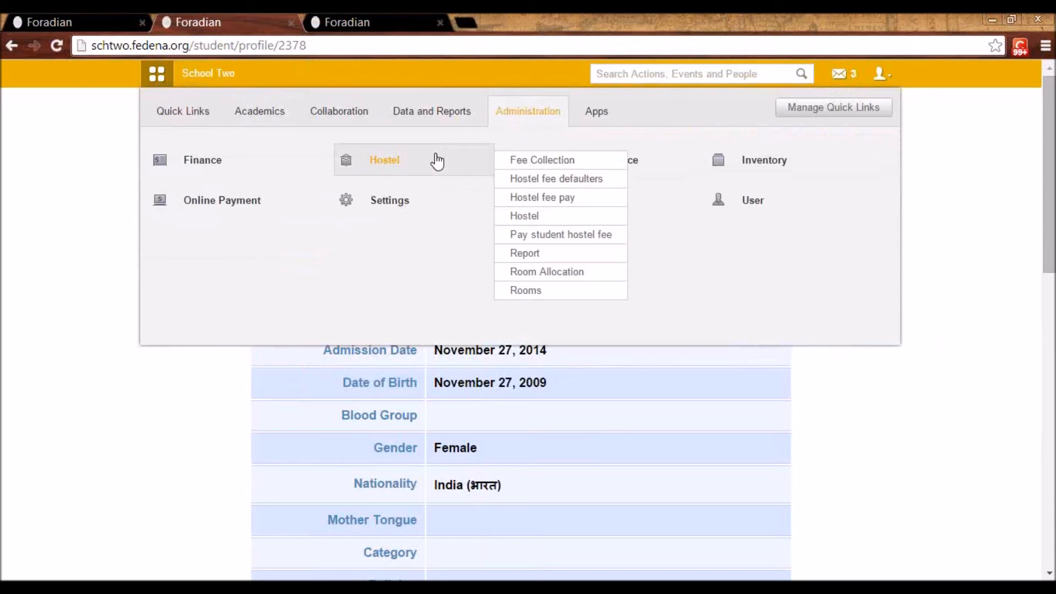
left_click(395, 160)
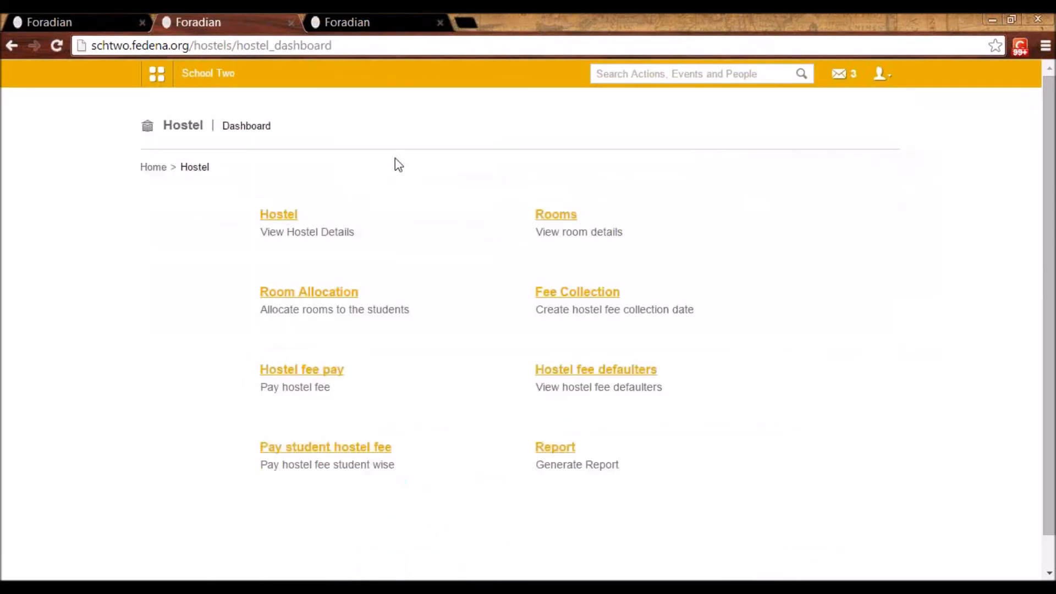
left_click(285, 219)
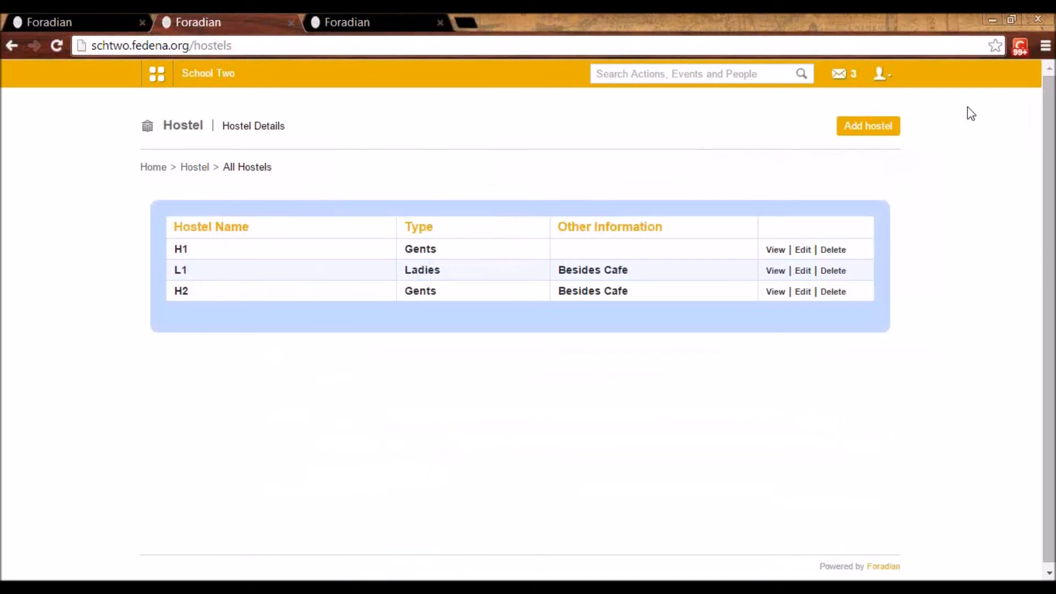
Examine the hostel type options in the new hostel form and return to the list of all hostels
left_click(871, 132)
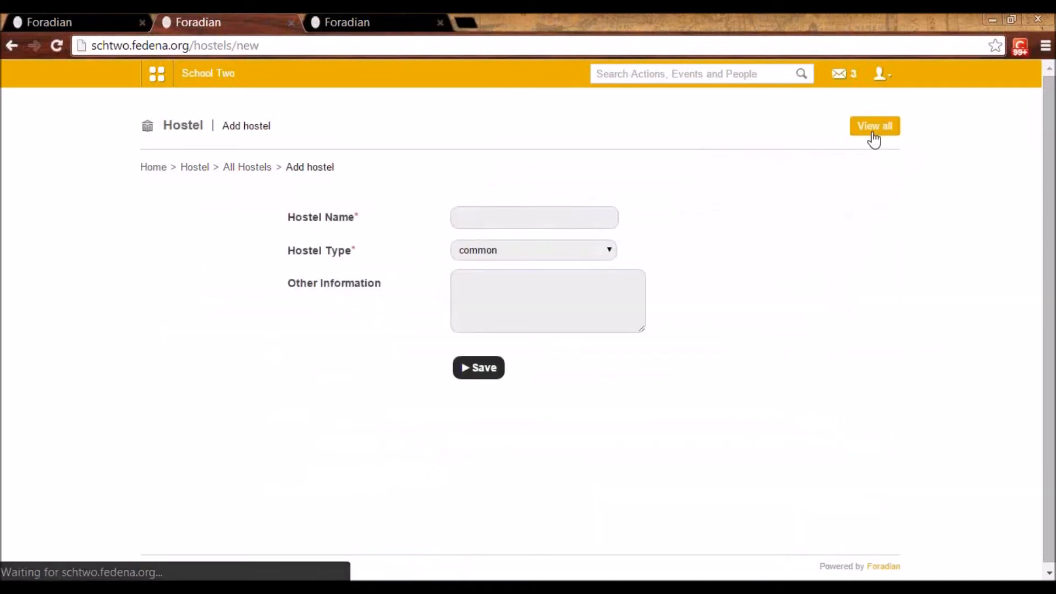
left_click(477, 248)
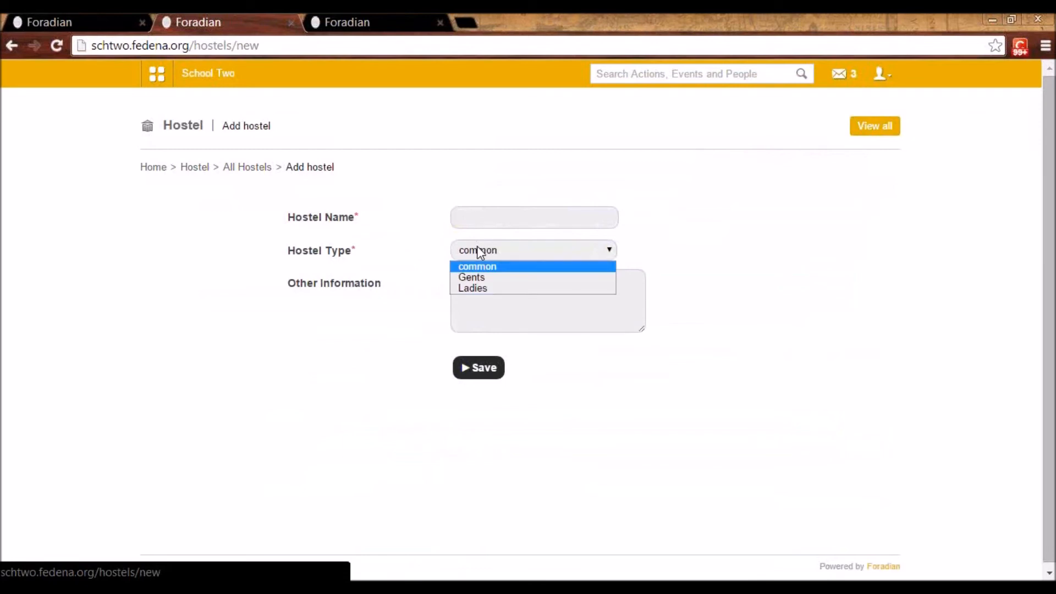
left_click(486, 302)
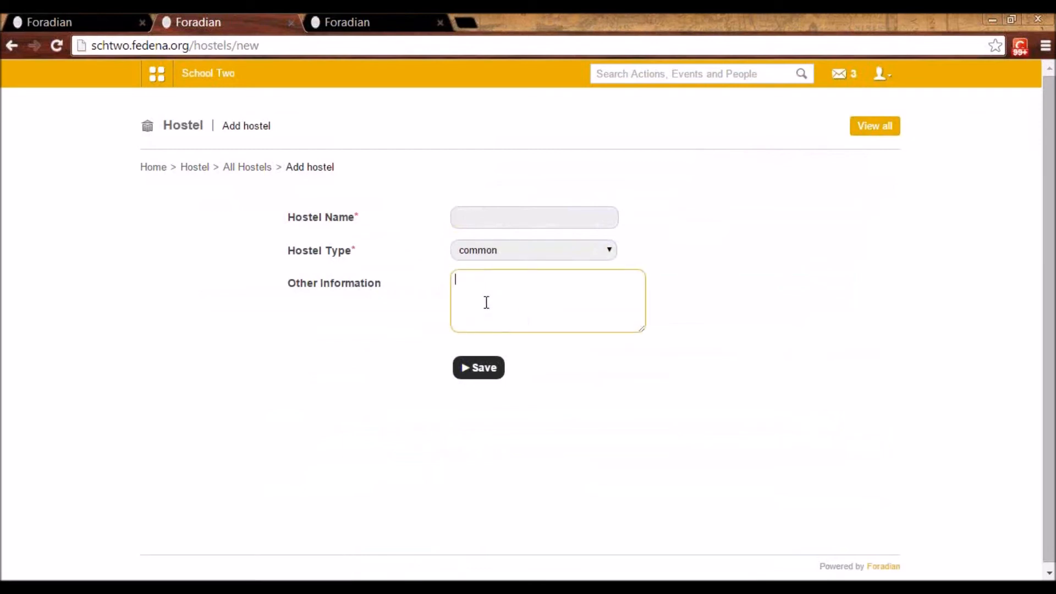
left_click(245, 171)
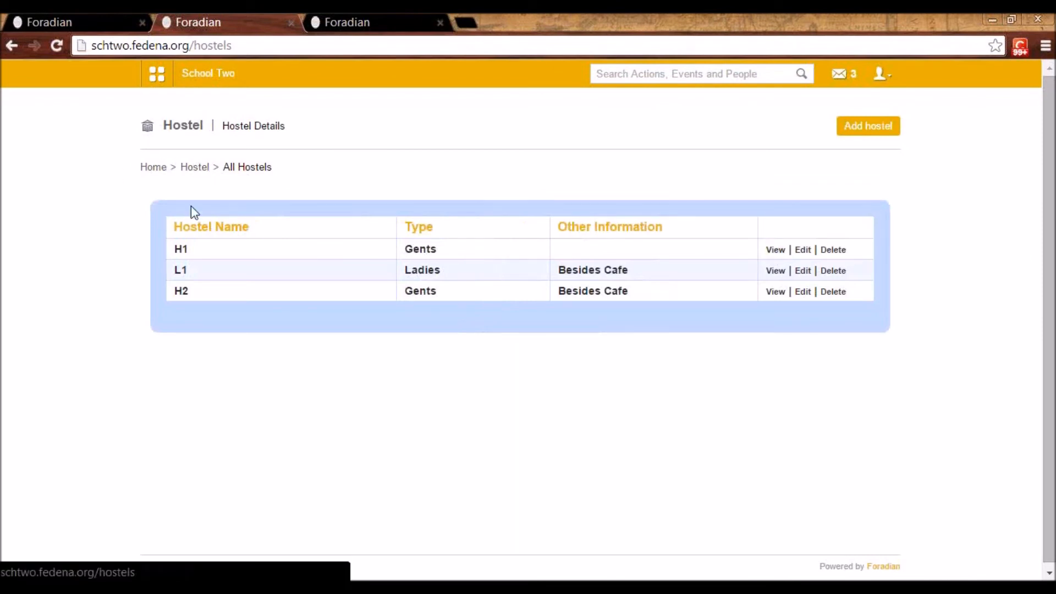
Examine hostel H1's rooms and wardens, including the employee departments offered for assigning a warden, and return to the hostel list
left_click(776, 251)
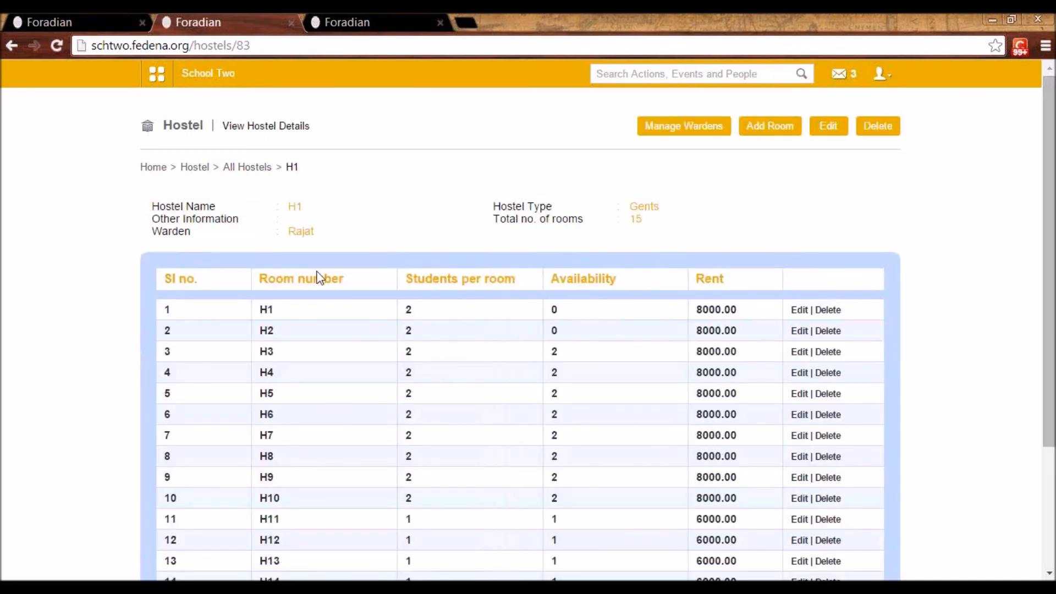
left_click(679, 131)
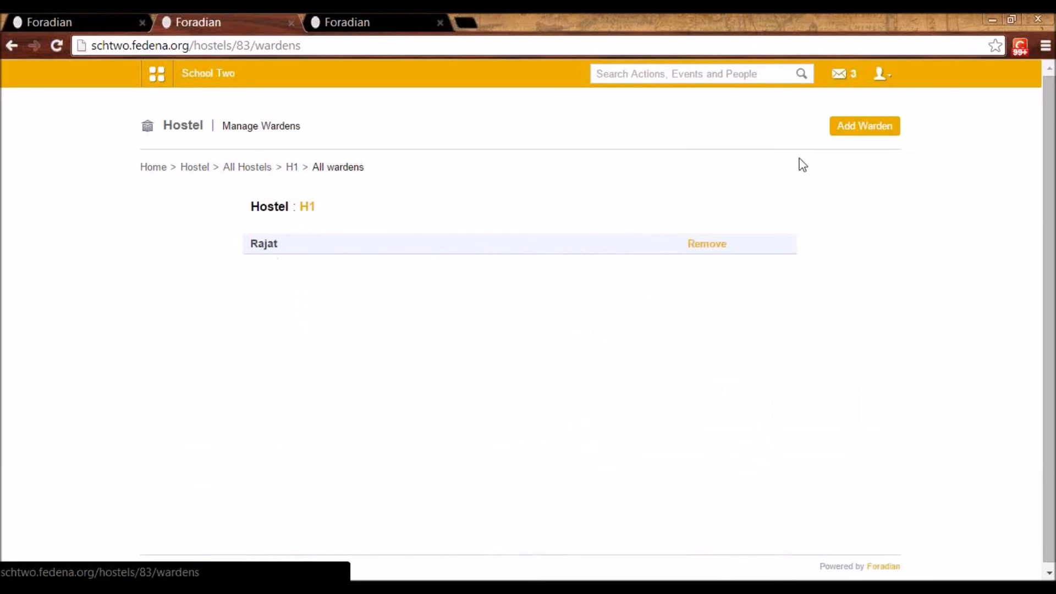
left_click(863, 130)
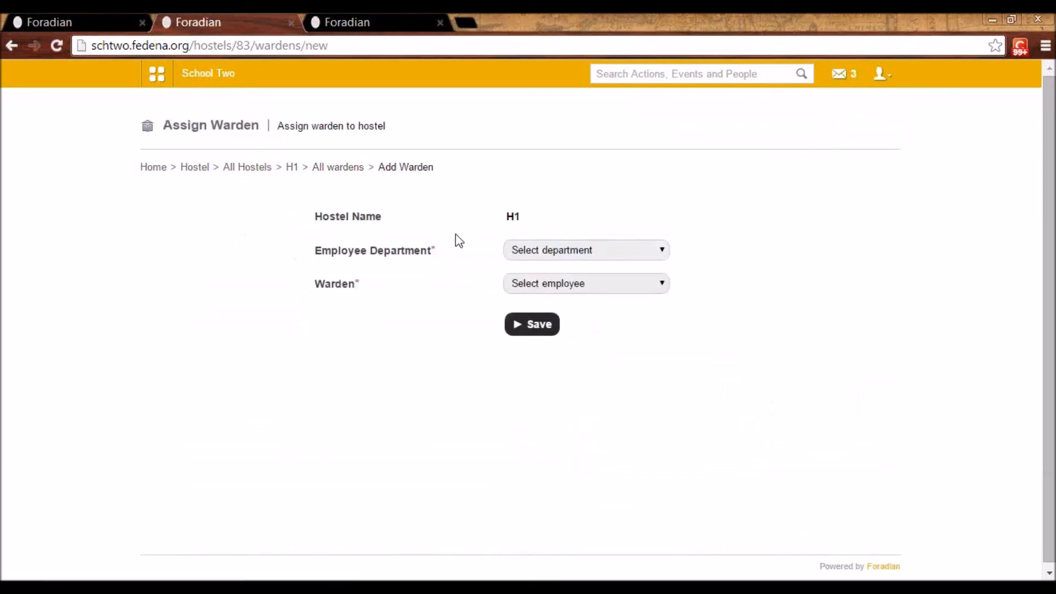
left_click(546, 250)
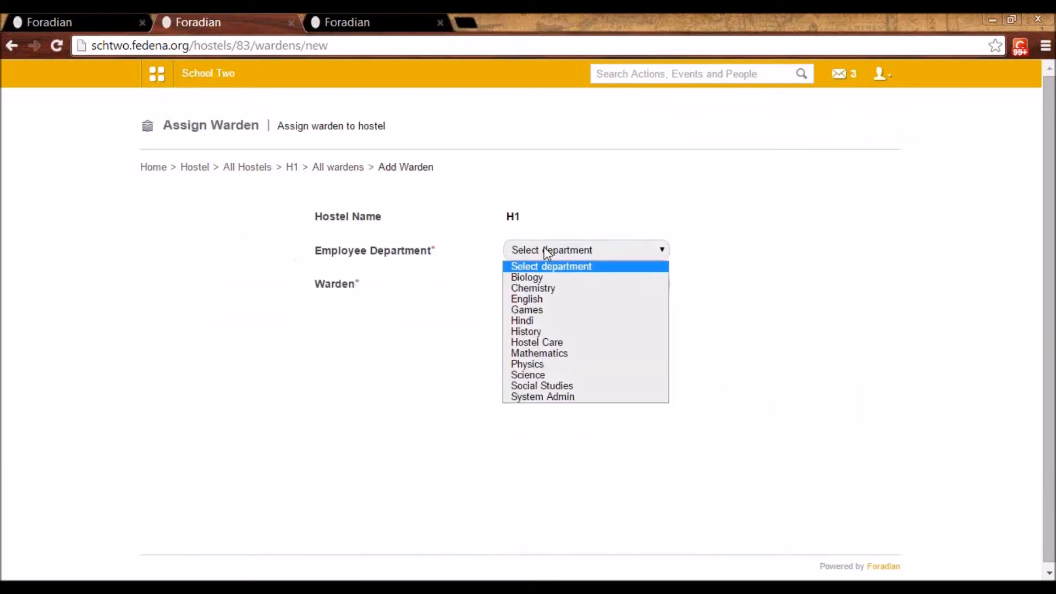
left_click(545, 251)
left_click(552, 285)
left_click(552, 290)
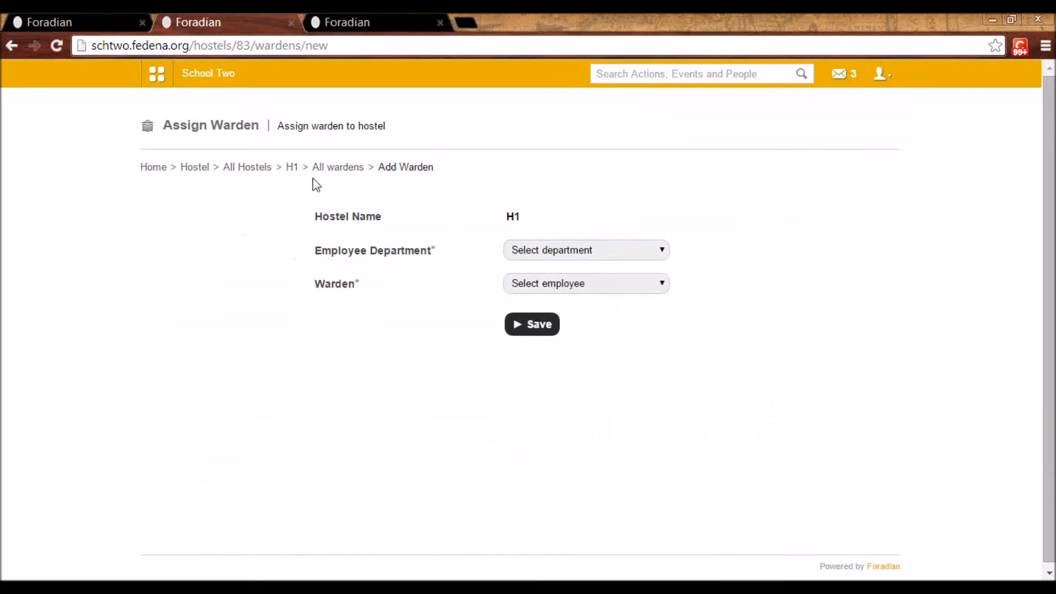
left_click(262, 169)
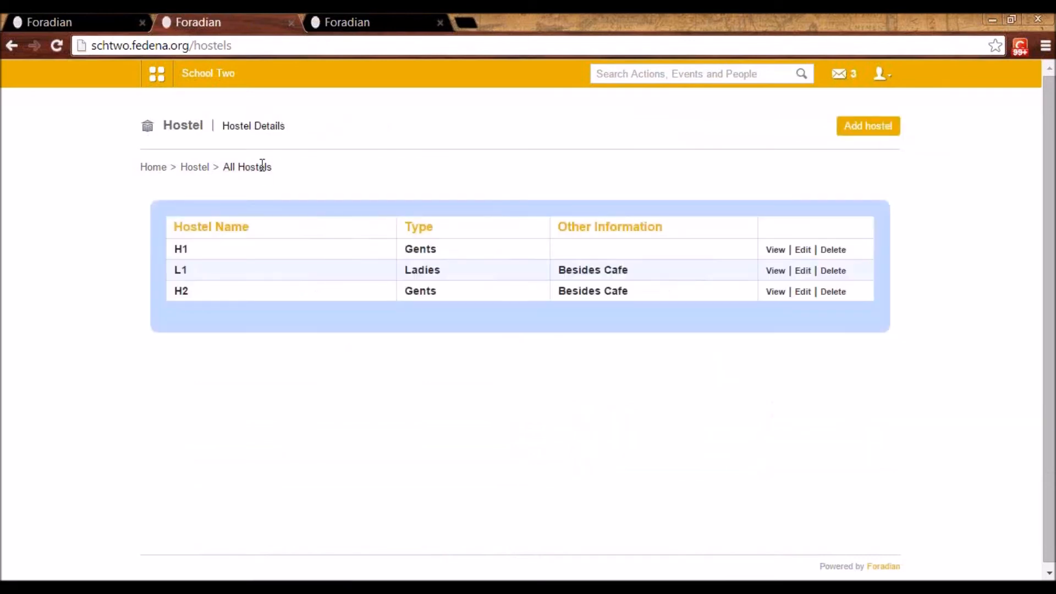
Open the hostel room details and list the rooms of hostel H1
left_click(196, 168)
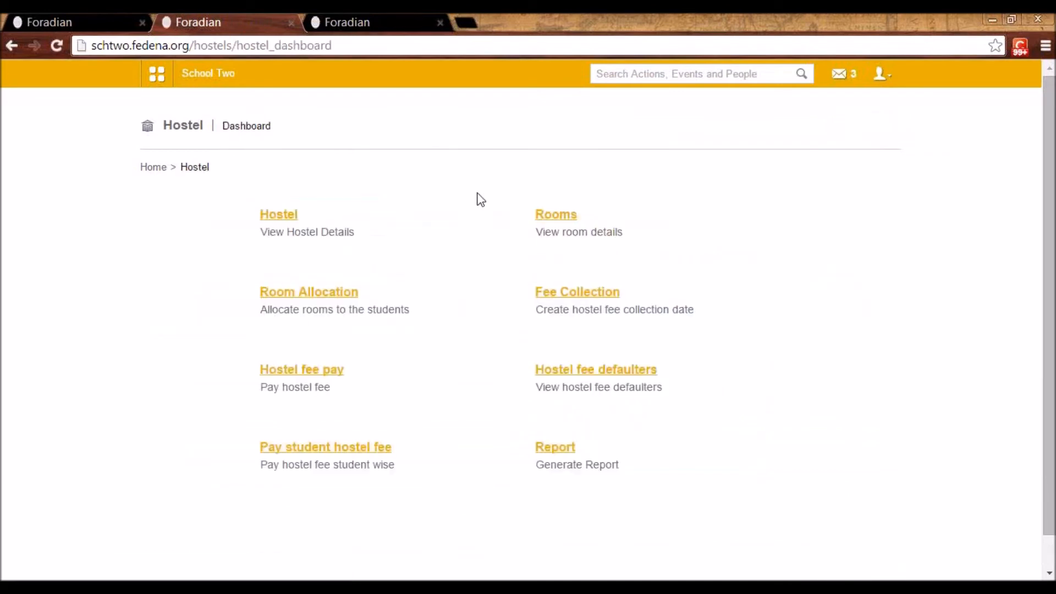
left_click(552, 219)
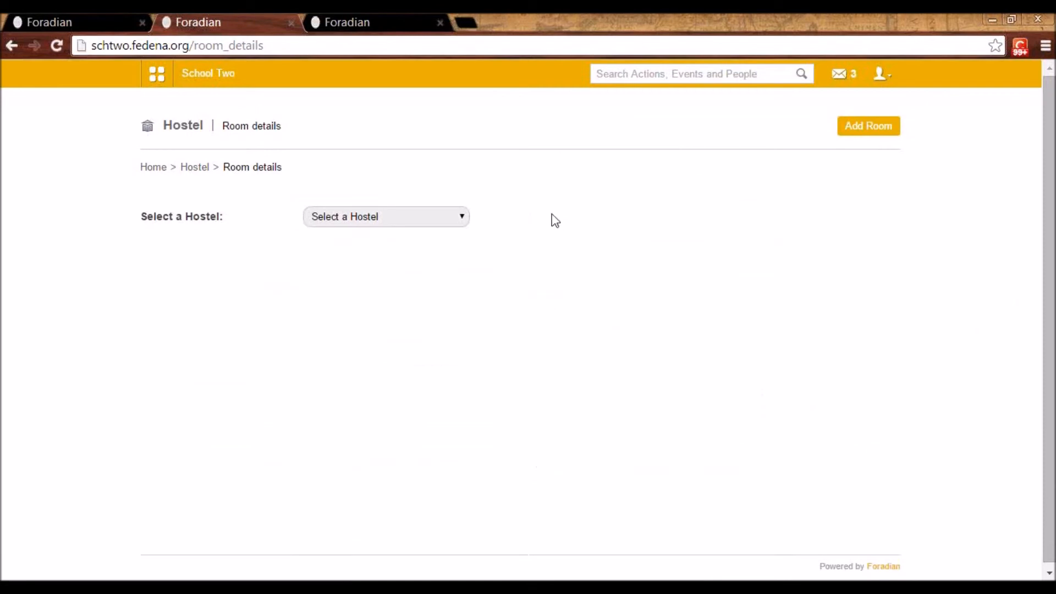
left_click(450, 222)
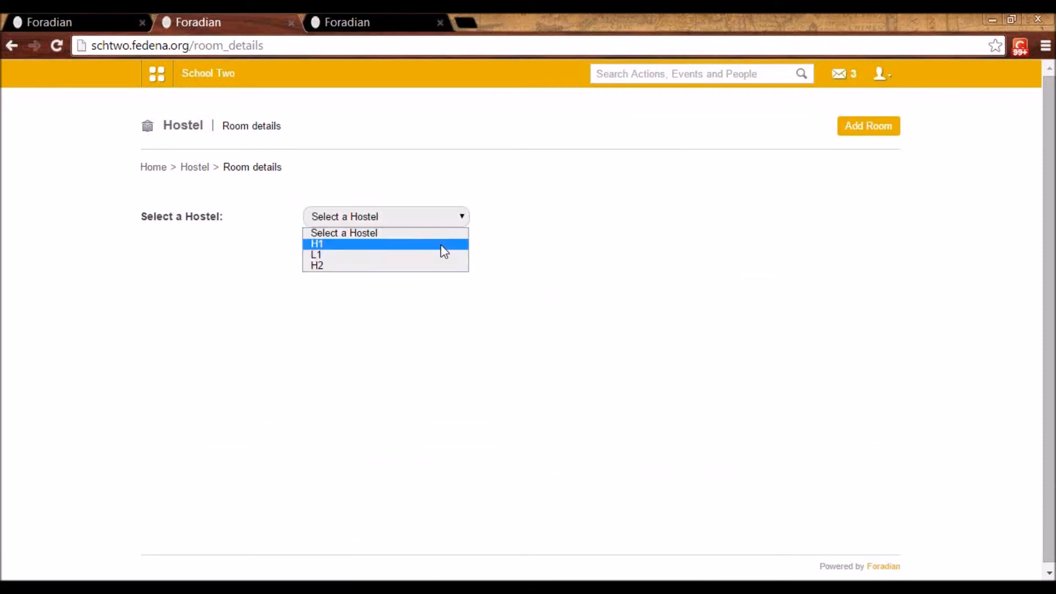
left_click(440, 244)
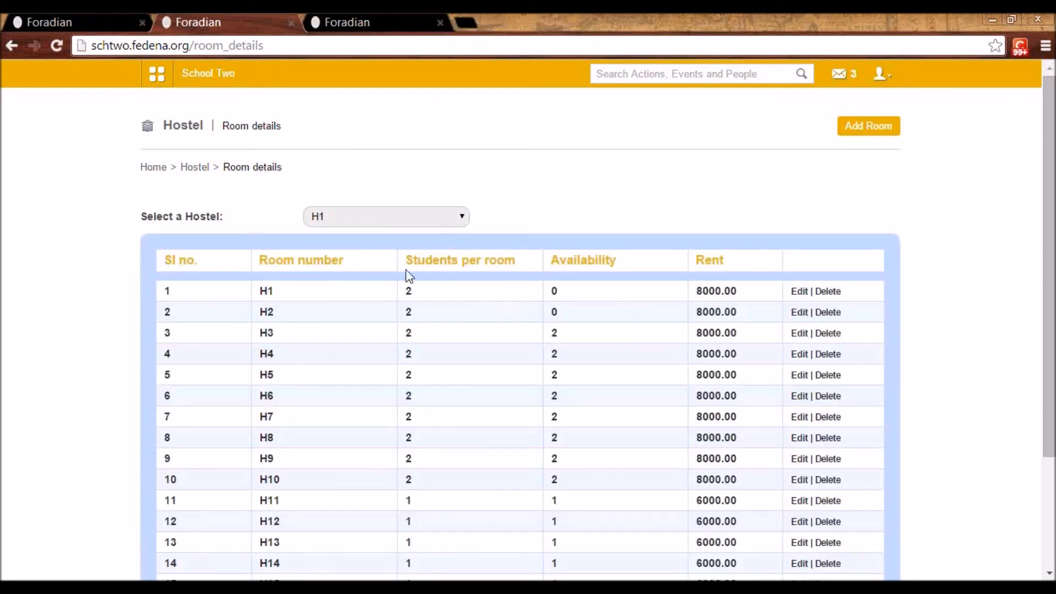
Fill in a new room form for hostel H1 with room number Q1, 2 students per room, rent 2000 and 5 rooms, leaving without saving
left_click(867, 128)
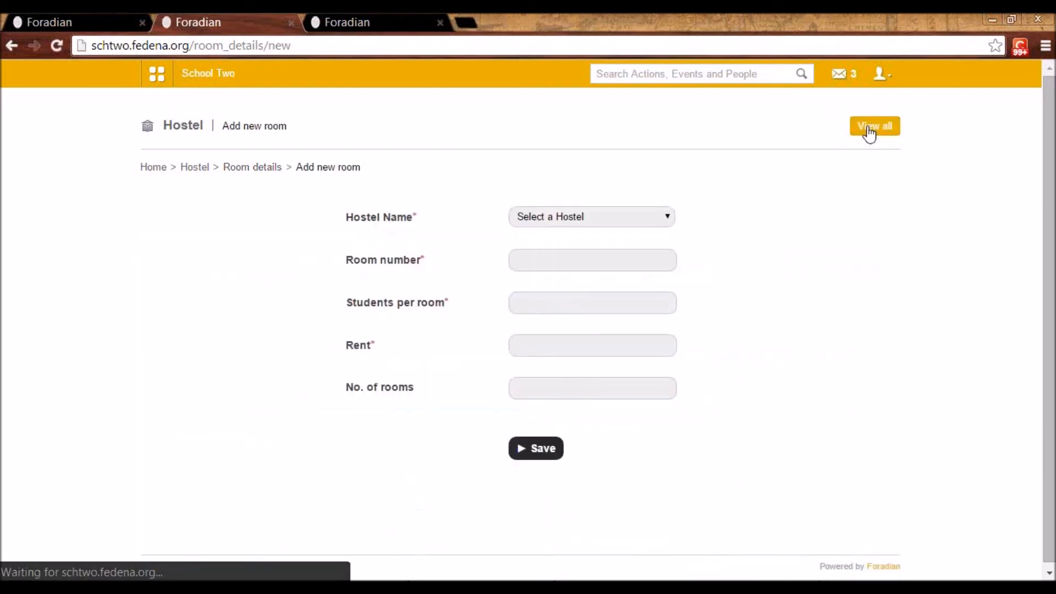
left_click(611, 213)
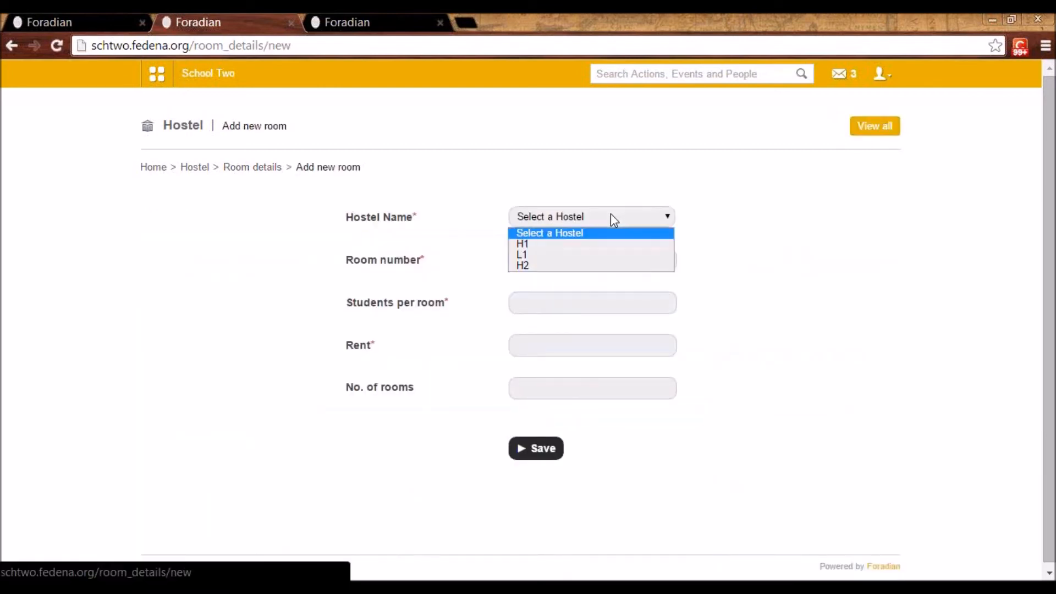
left_click(602, 246)
left_click(569, 261)
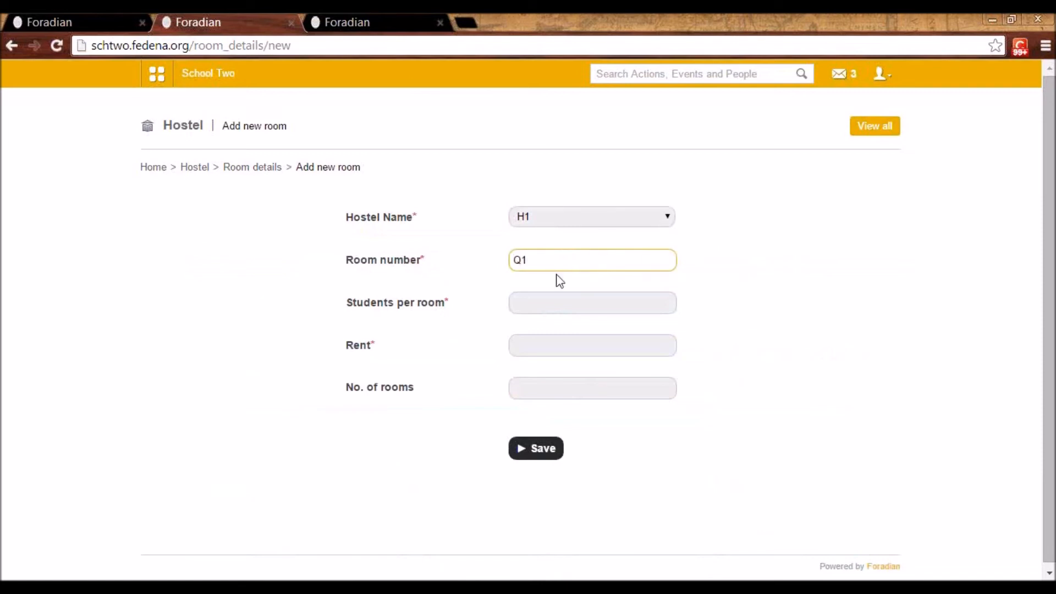
left_click(550, 299)
type("2")
left_click(545, 344)
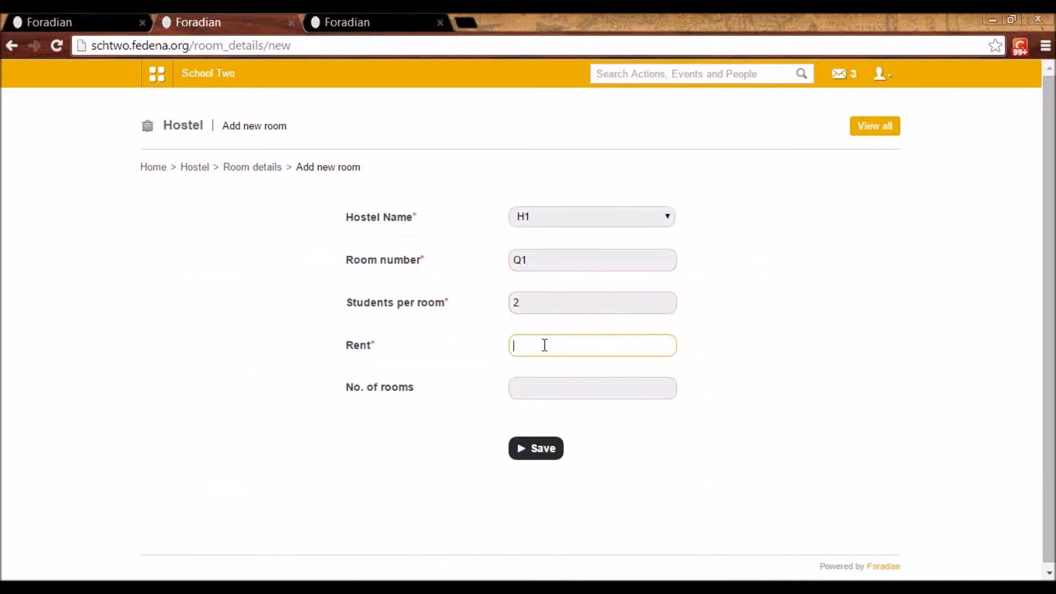
type("2000")
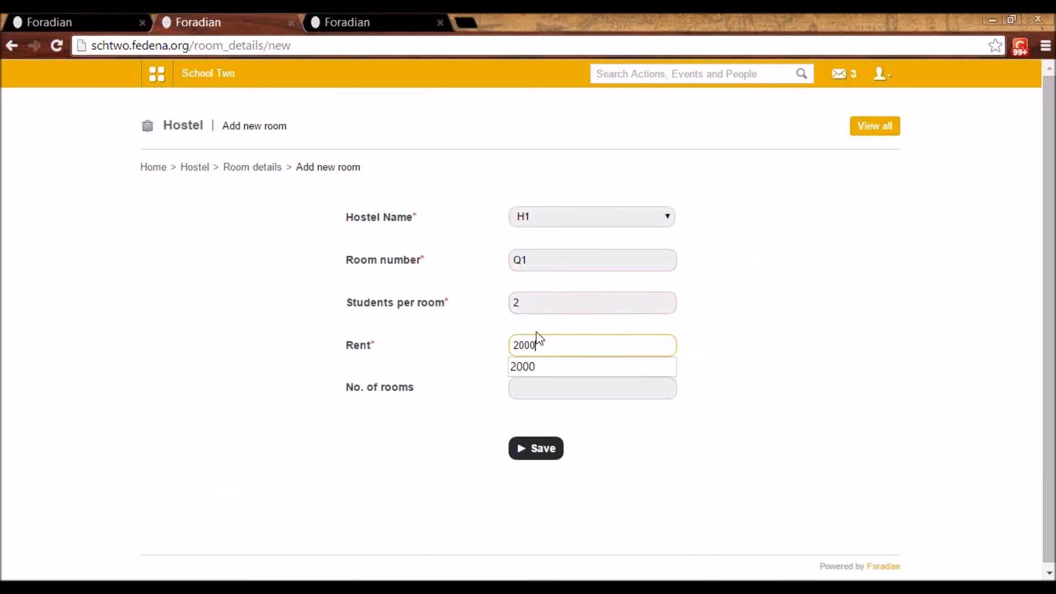
left_click(533, 303)
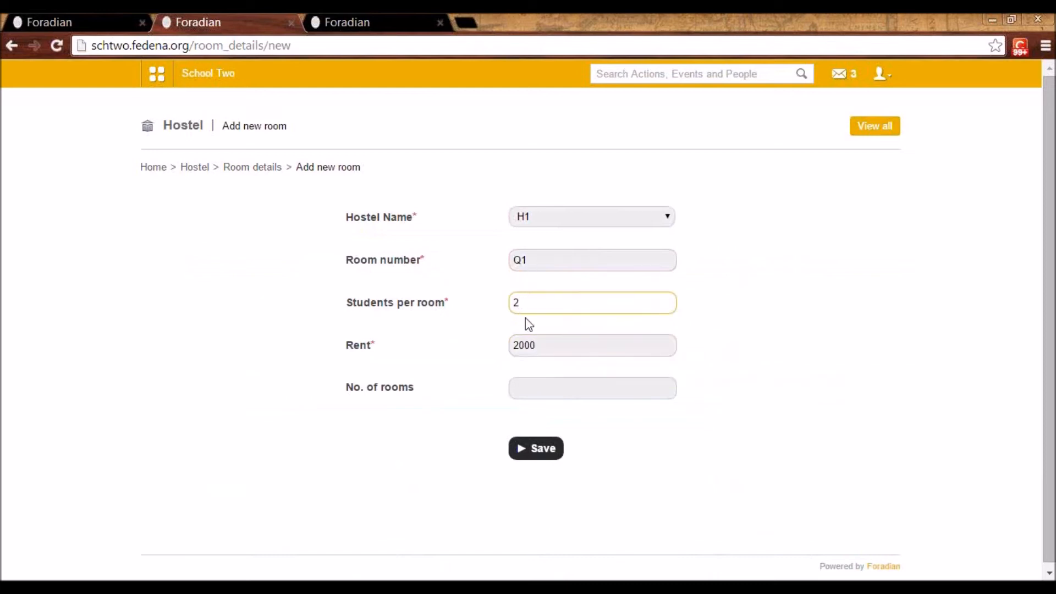
left_click(529, 397)
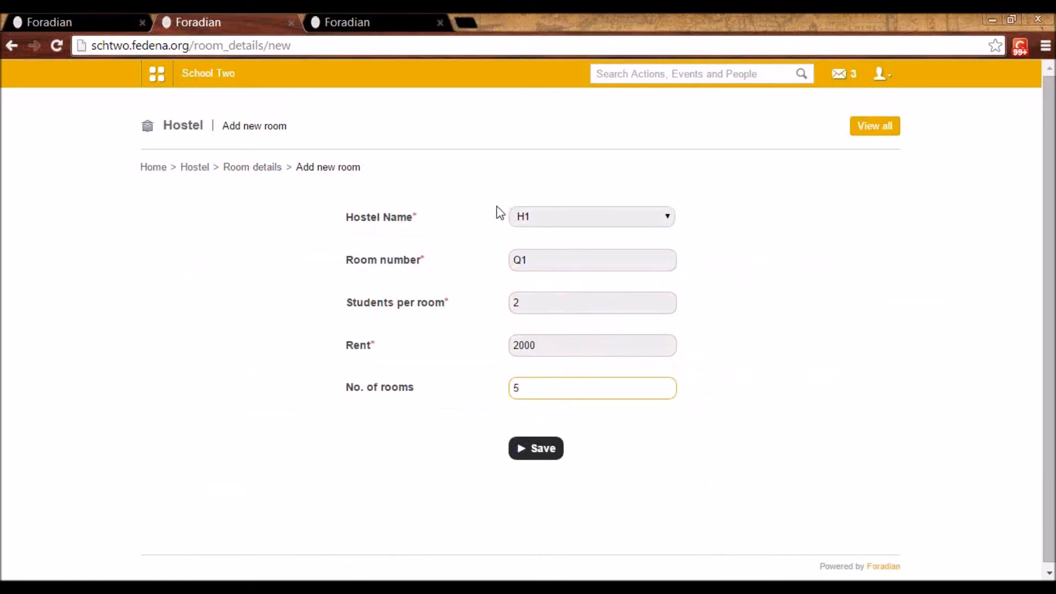
left_click(255, 169)
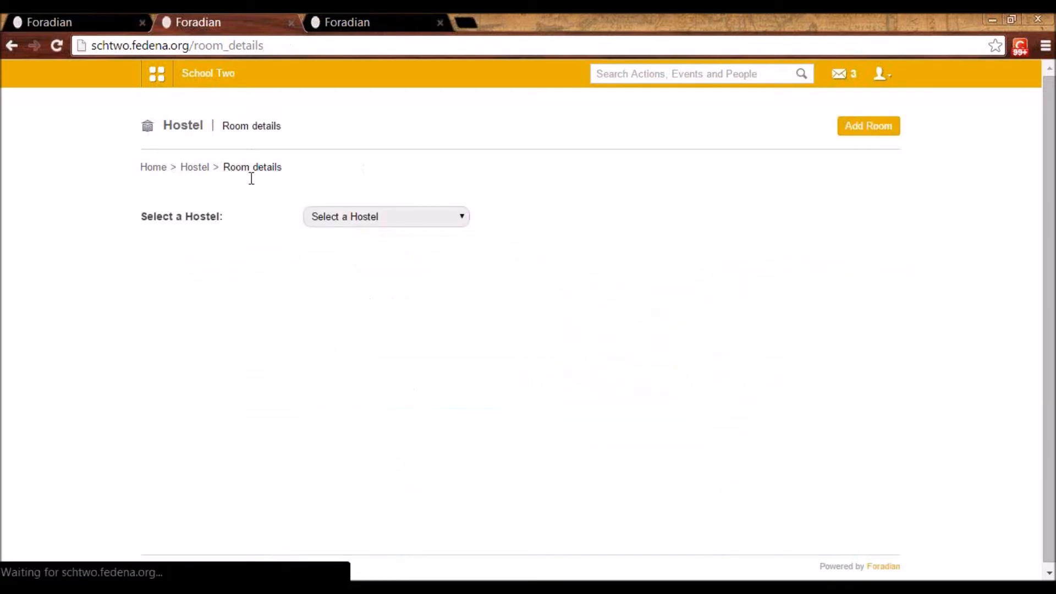
Display hostel H1's rooms again and review their capacity, availability and rent
left_click(362, 219)
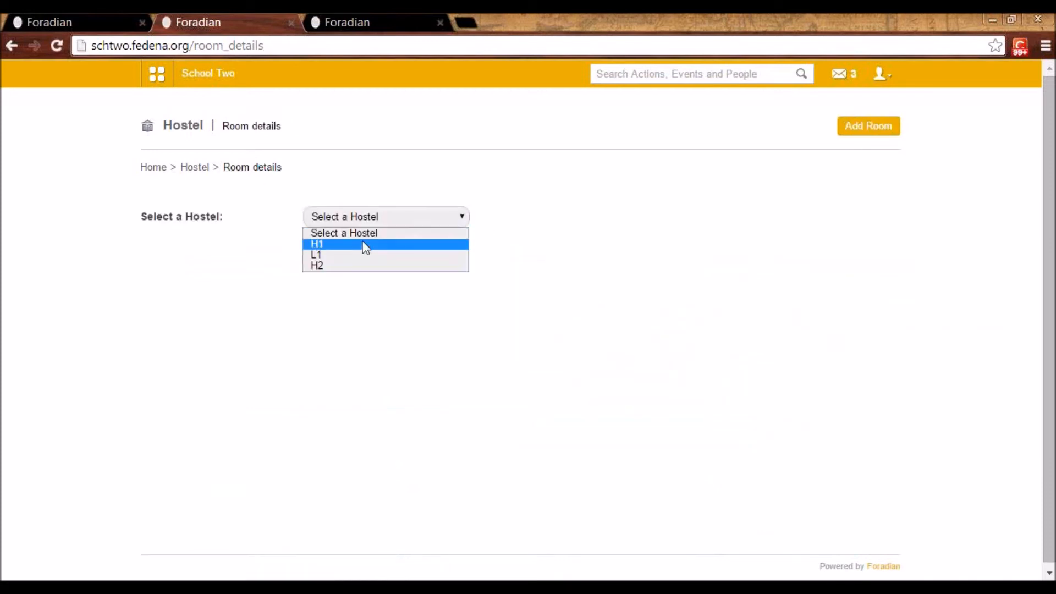
left_click(363, 243)
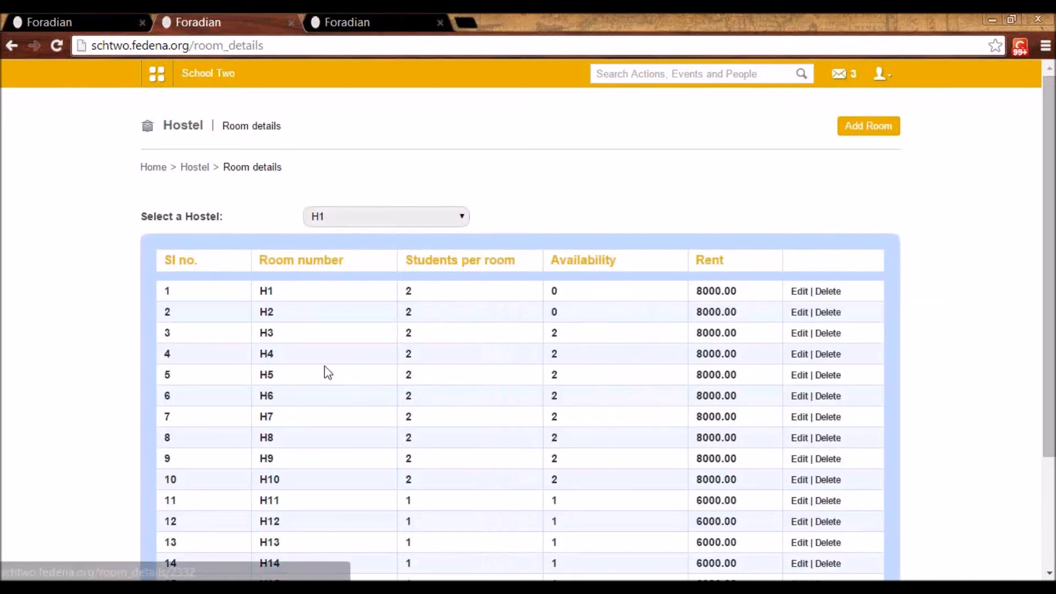
key("Down")
key("Up")
key("Up")
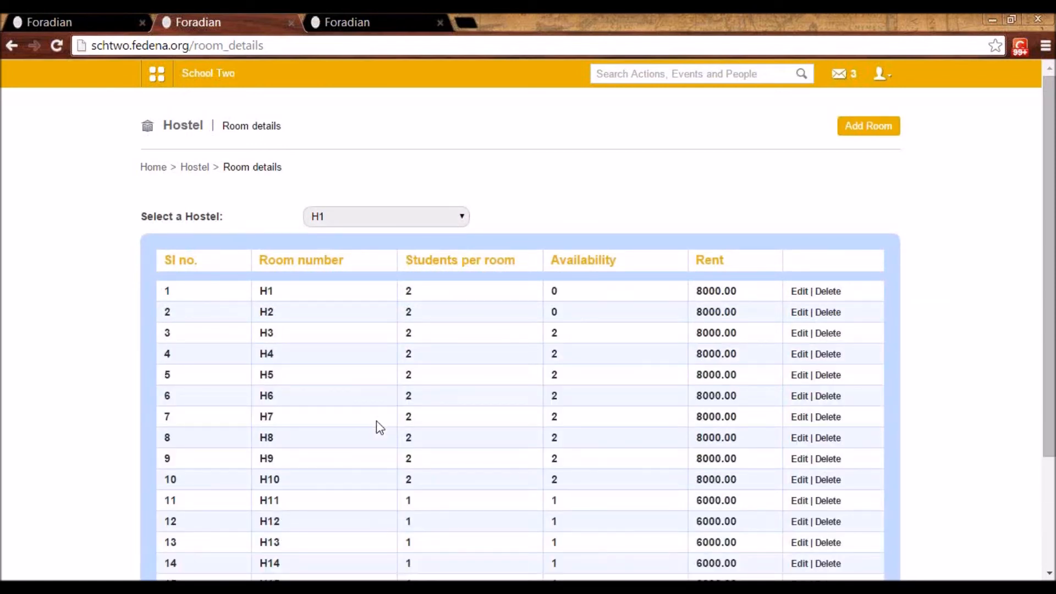
Search for a student by first name in room allocation and open the matching student's allocation page
left_click(193, 169)
left_click(308, 293)
left_click(375, 212)
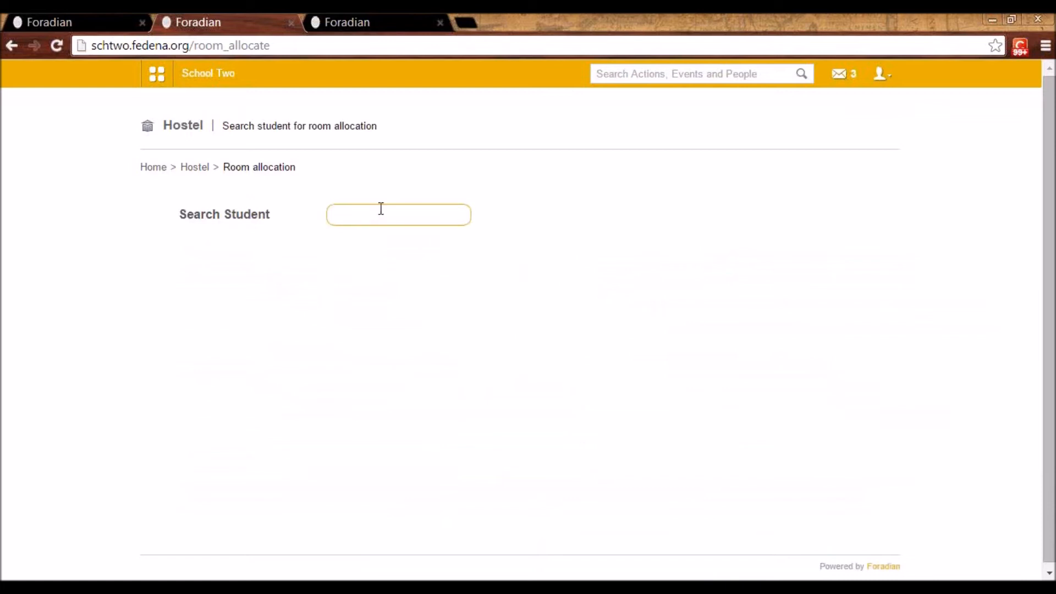
type("julie")
left_click(275, 328)
Allocate room L02 in hostel L1 to the student
left_click(349, 251)
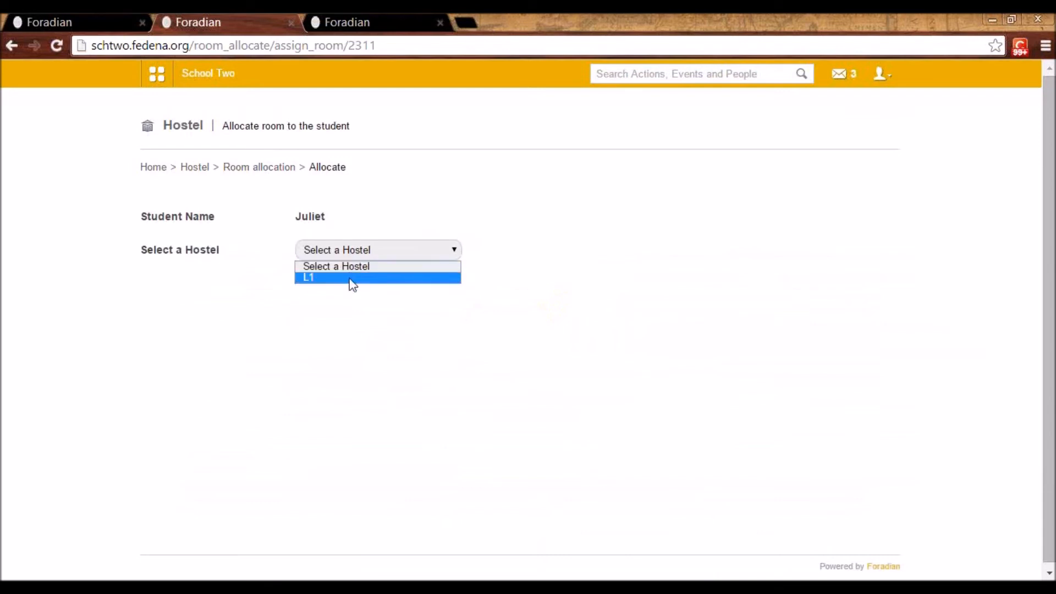
left_click(320, 287)
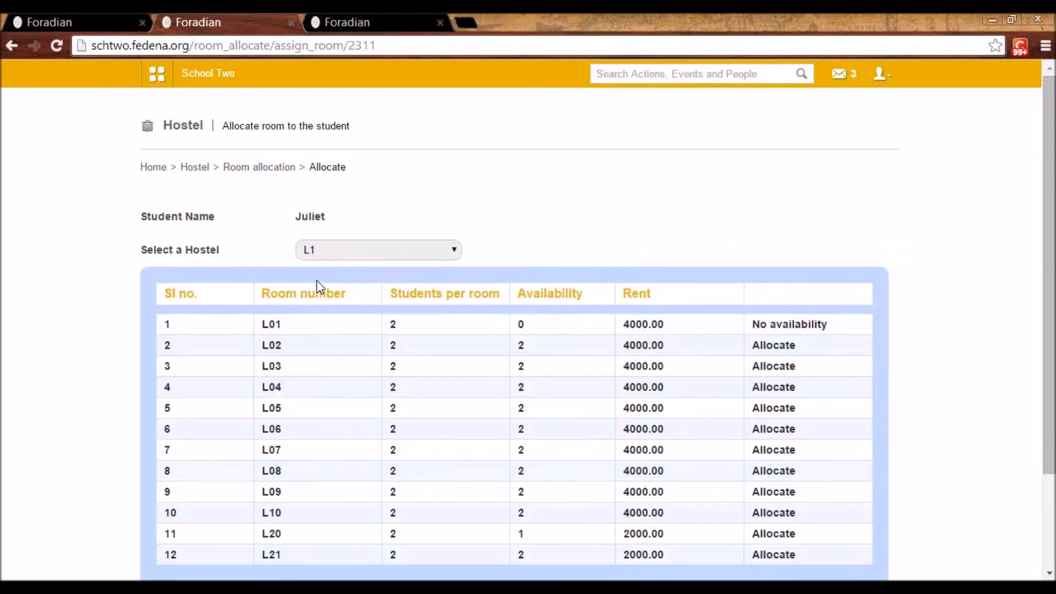
left_click(783, 353)
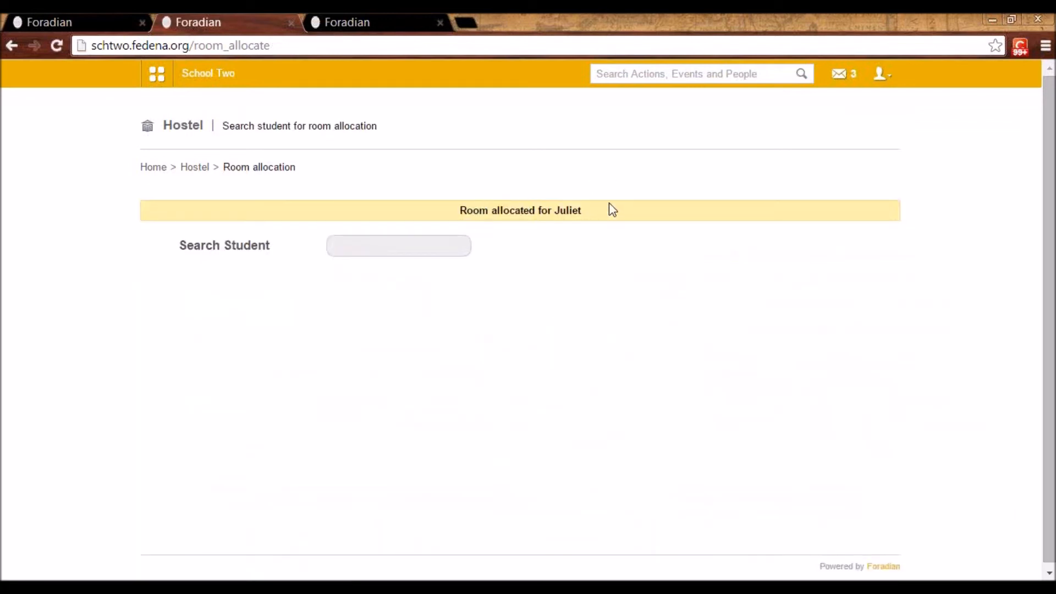
Start a new hostel fee collection with the name Hostel Room Fees, leaving the form without creating it
left_click(199, 168)
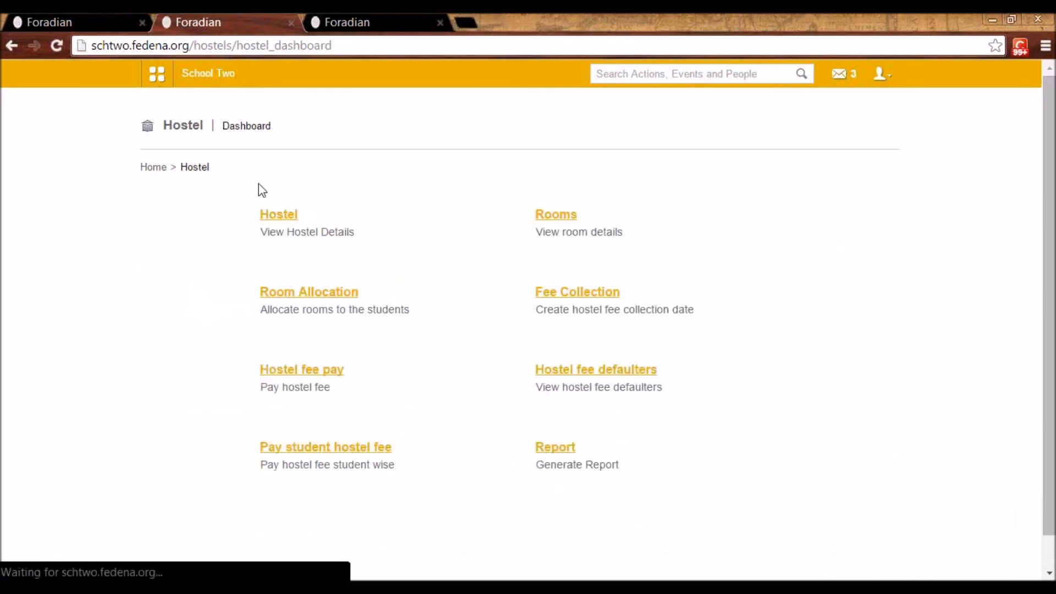
left_click(592, 296)
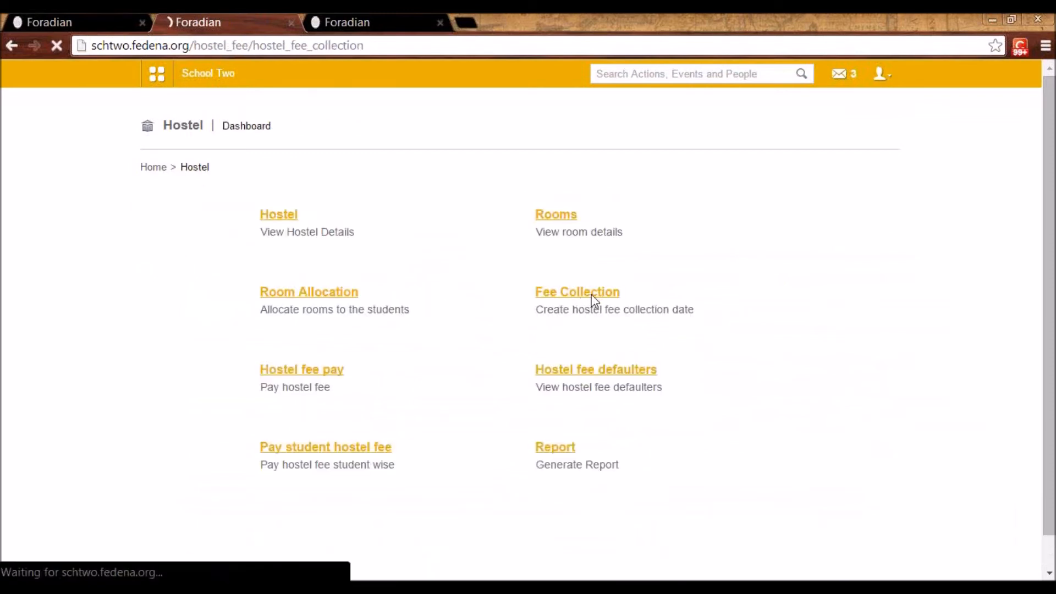
left_click(352, 216)
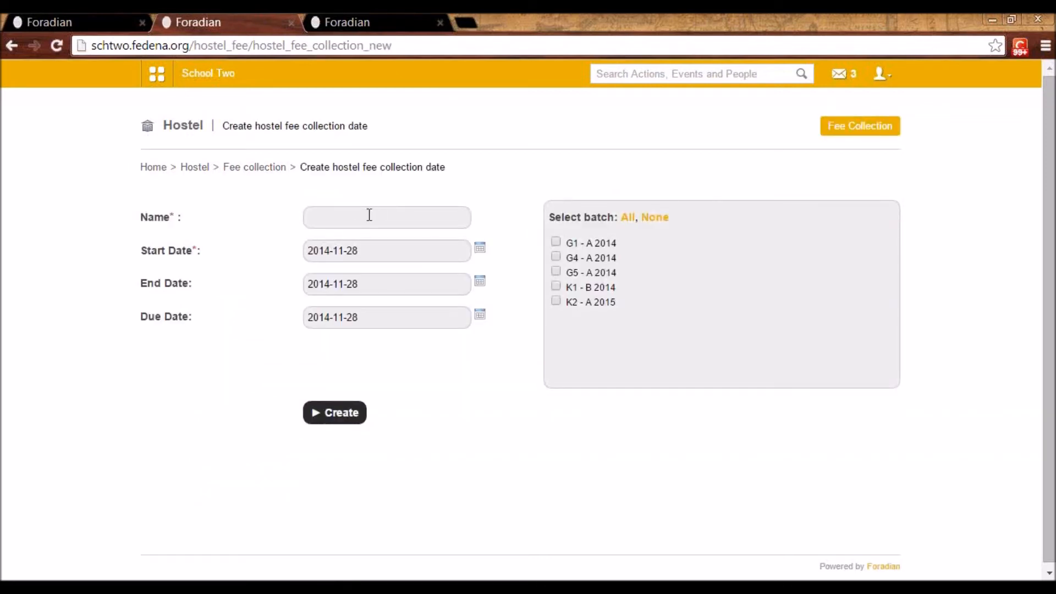
left_click(369, 216)
left_click(371, 259)
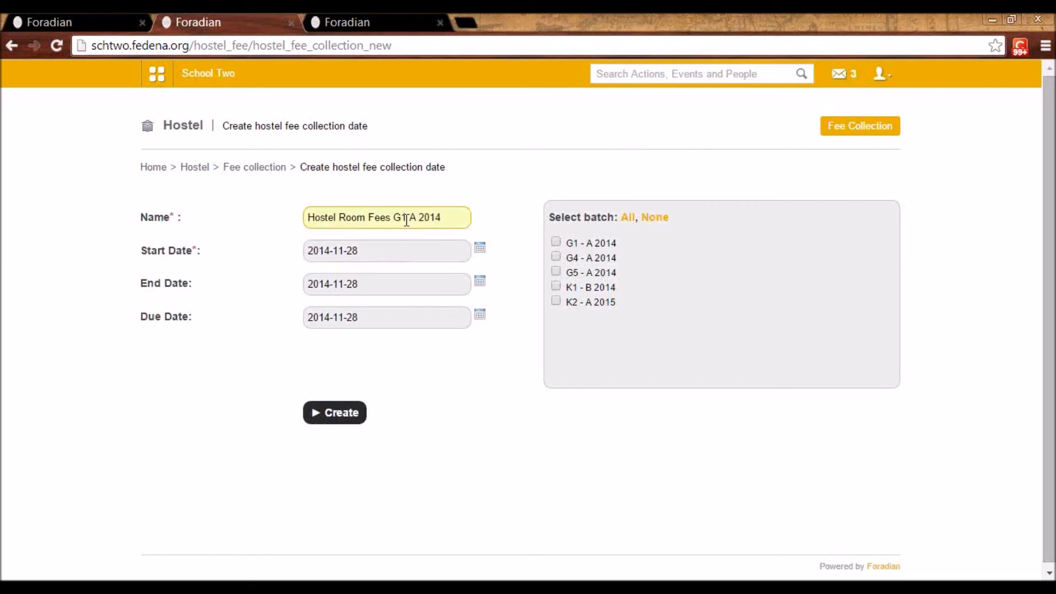
left_click_drag(391, 217, 447, 215)
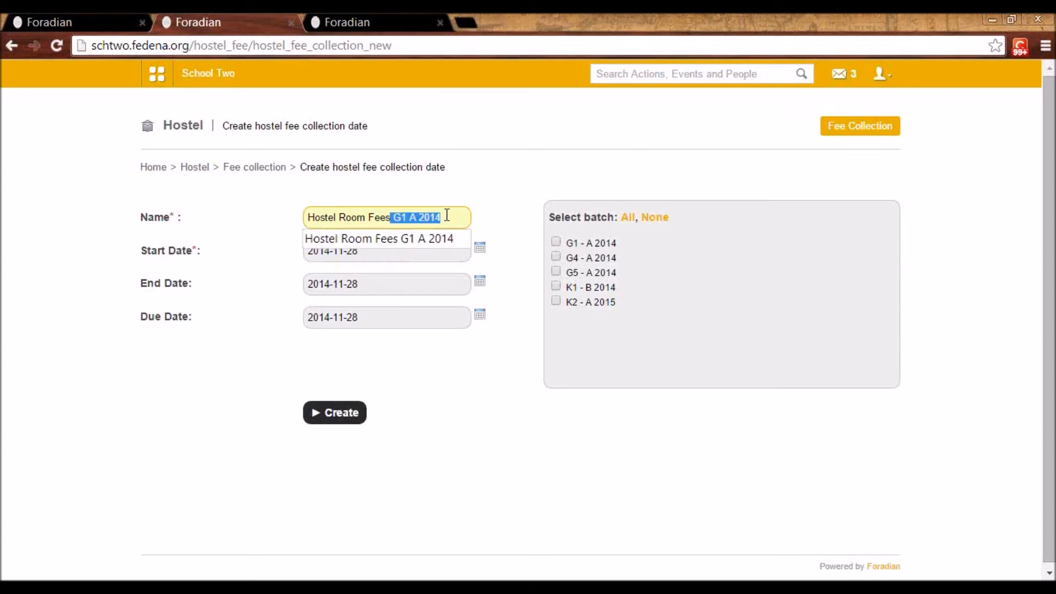
key("BackSpace")
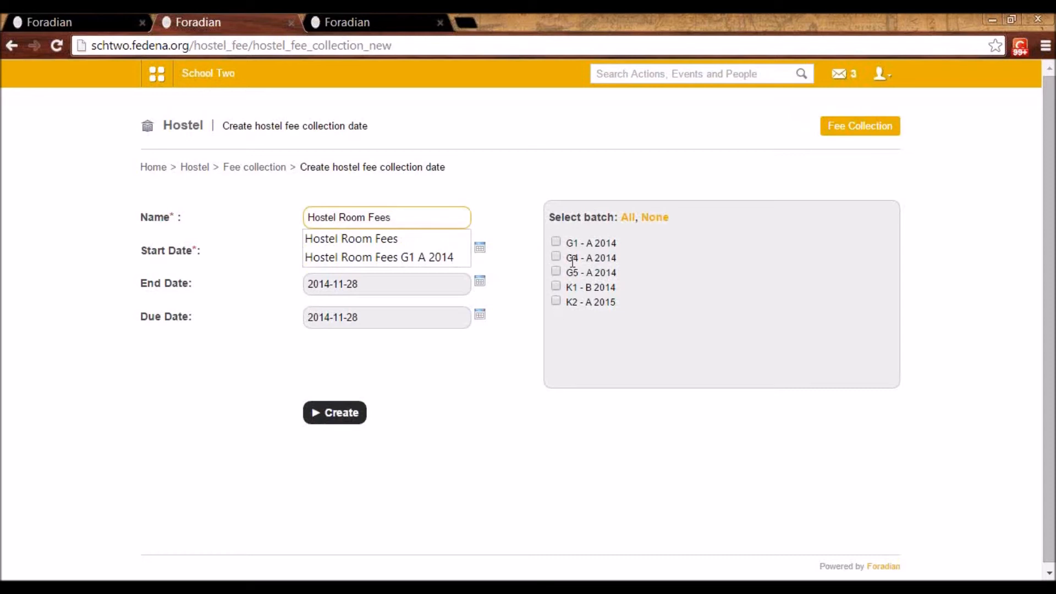
left_click(276, 167)
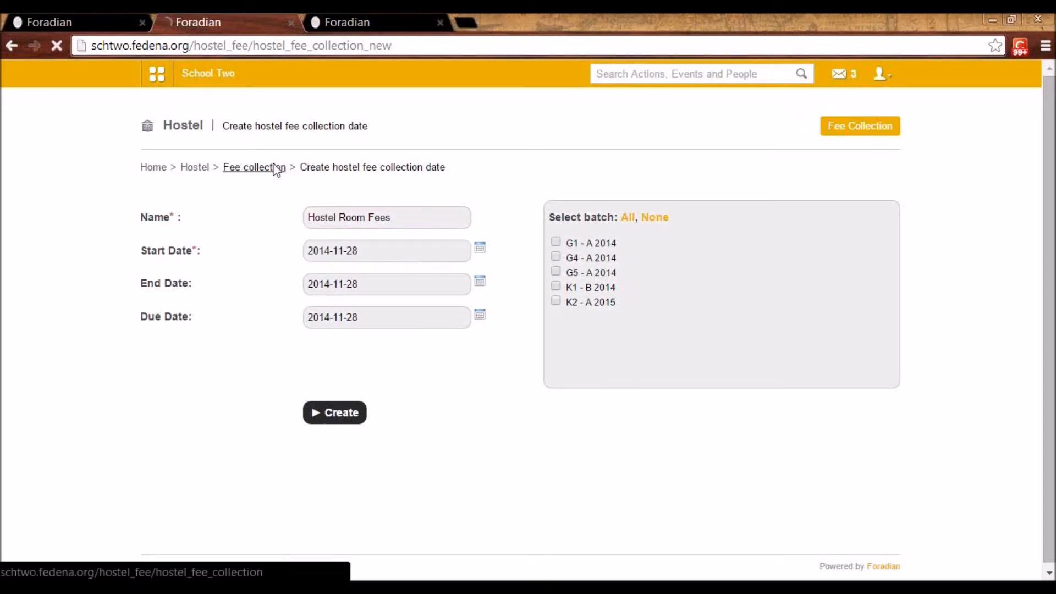
Display the hostel fee payment list for batch G1 - A 2014 and collection Hostel Room Fees G1 A 2014
left_click(205, 171)
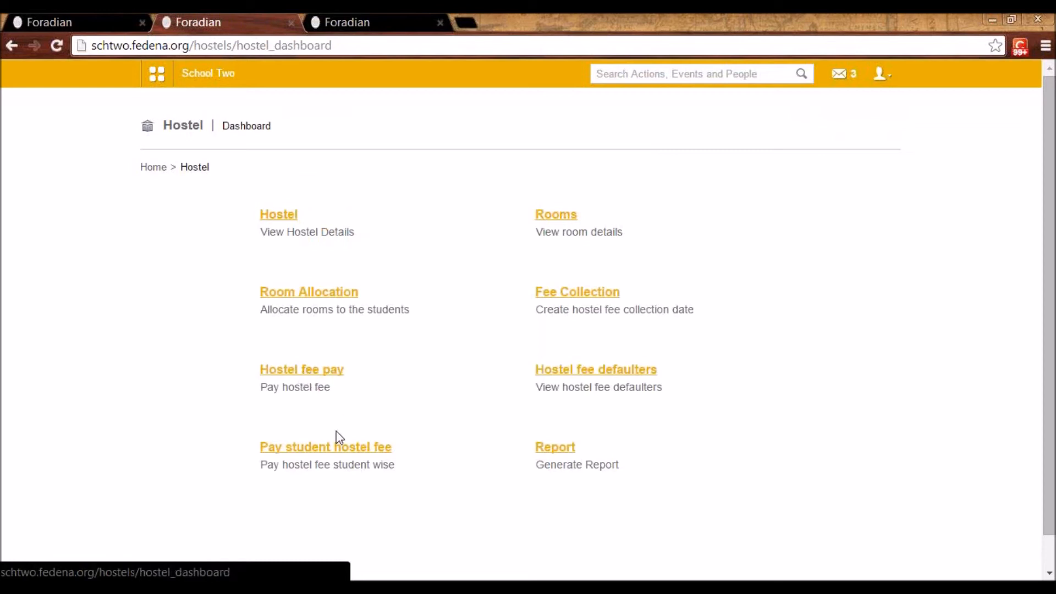
left_click(313, 374)
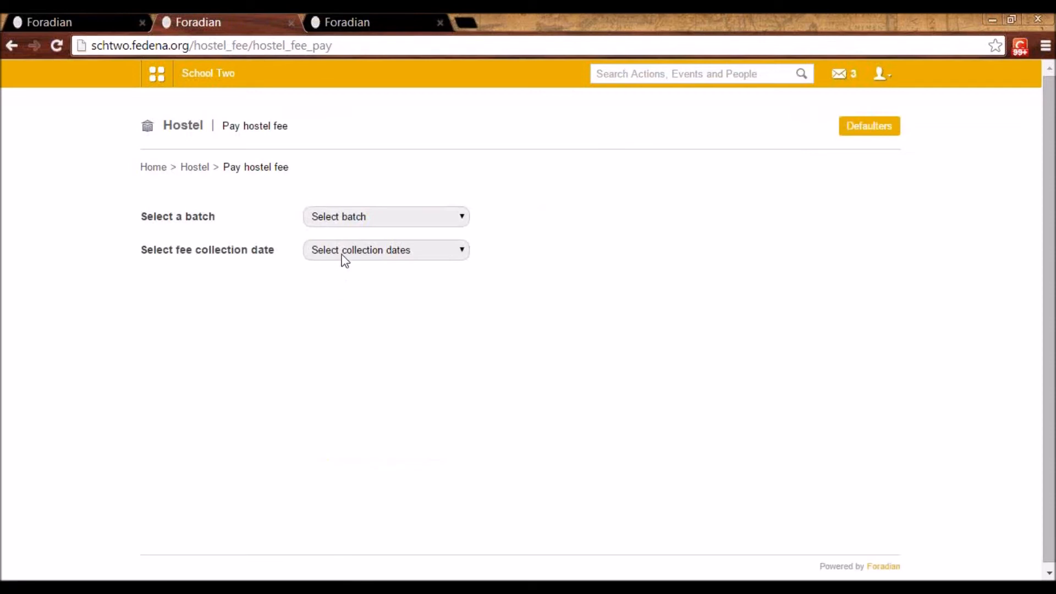
left_click(364, 220)
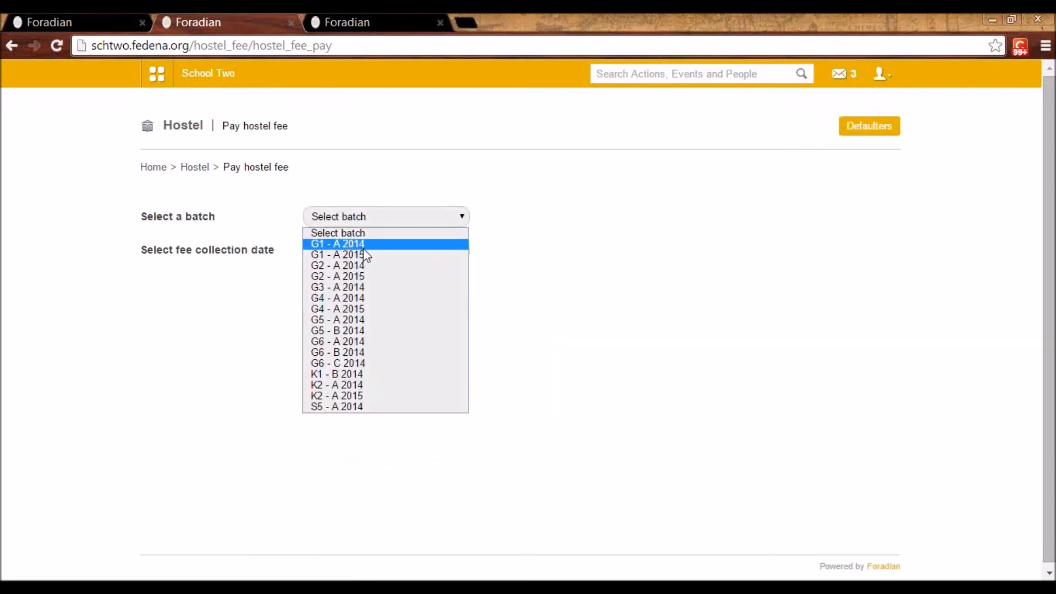
left_click(364, 244)
left_click(365, 252)
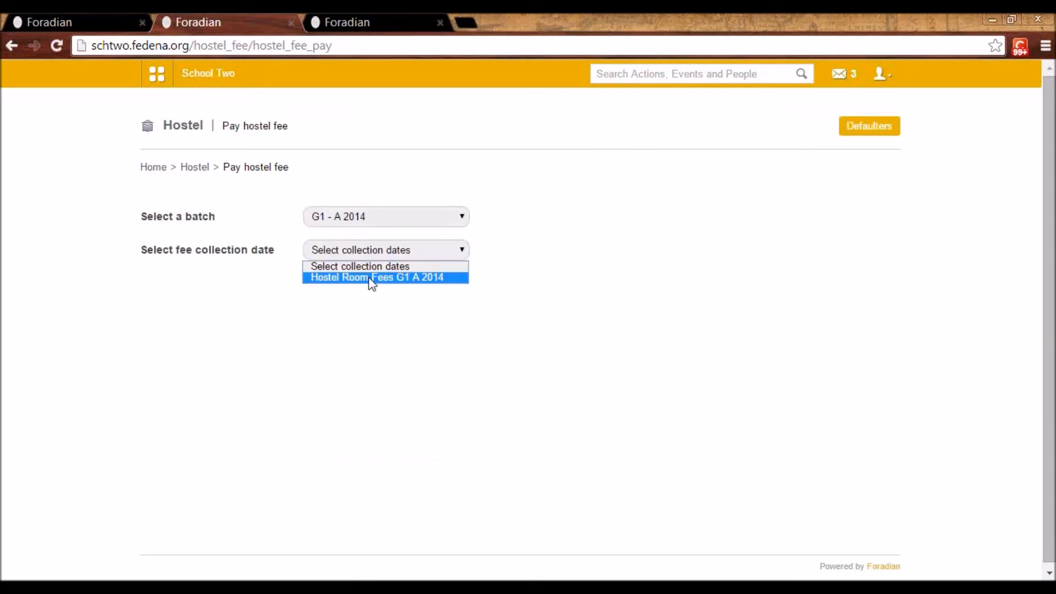
left_click(372, 278)
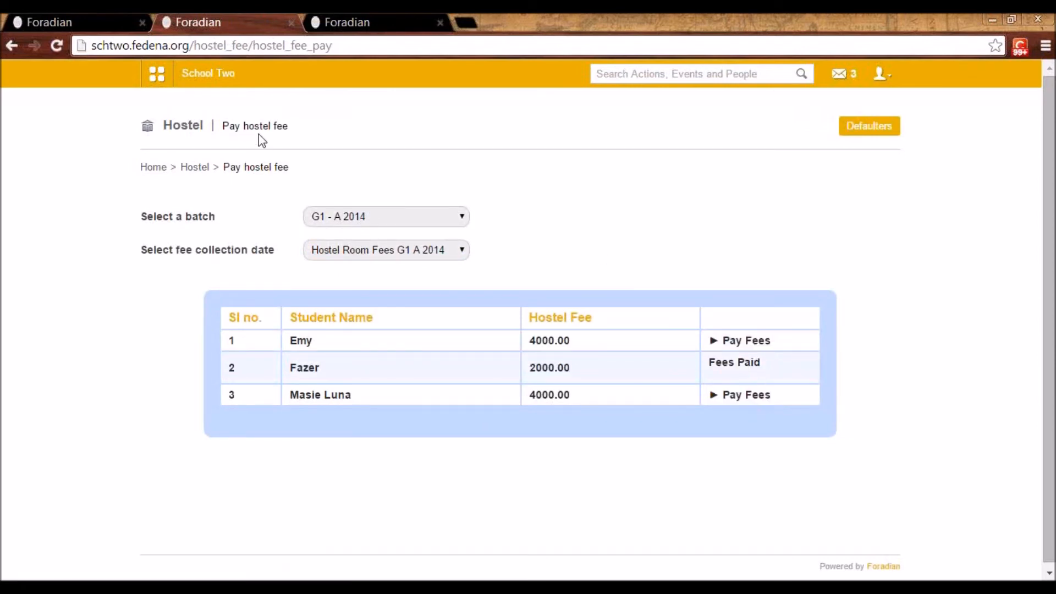
Search for a student by first name for student-wise hostel fee payment and check the student's available fee collection dates
left_click(197, 168)
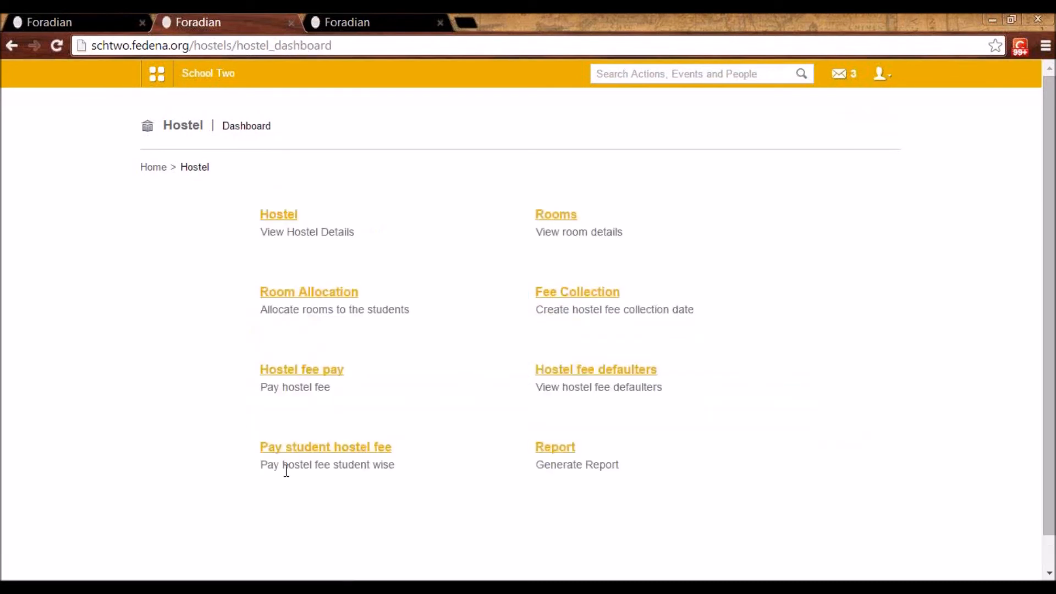
left_click(324, 451)
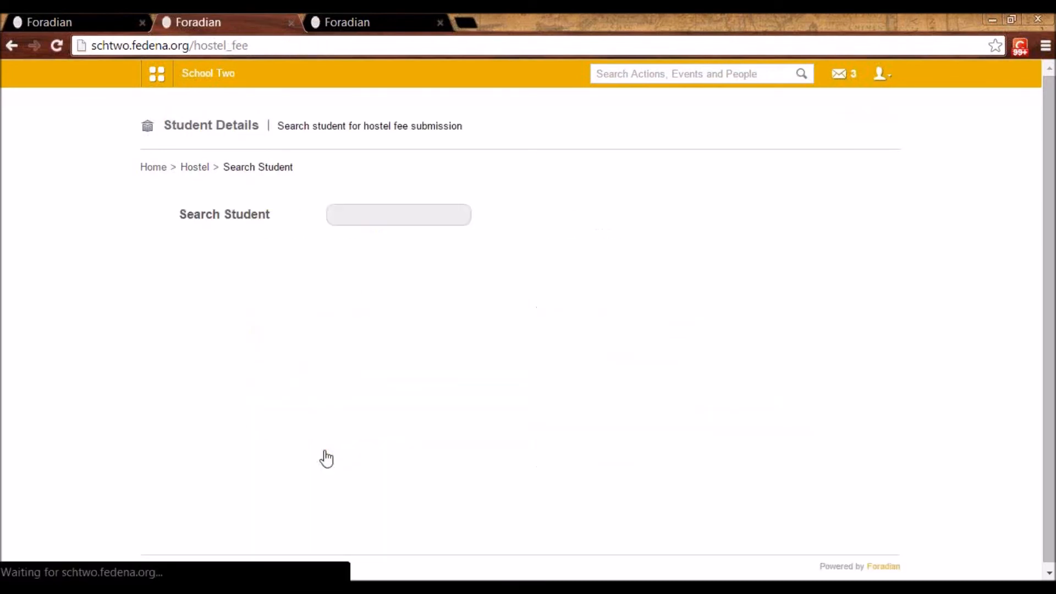
left_click(361, 214)
type("juli")
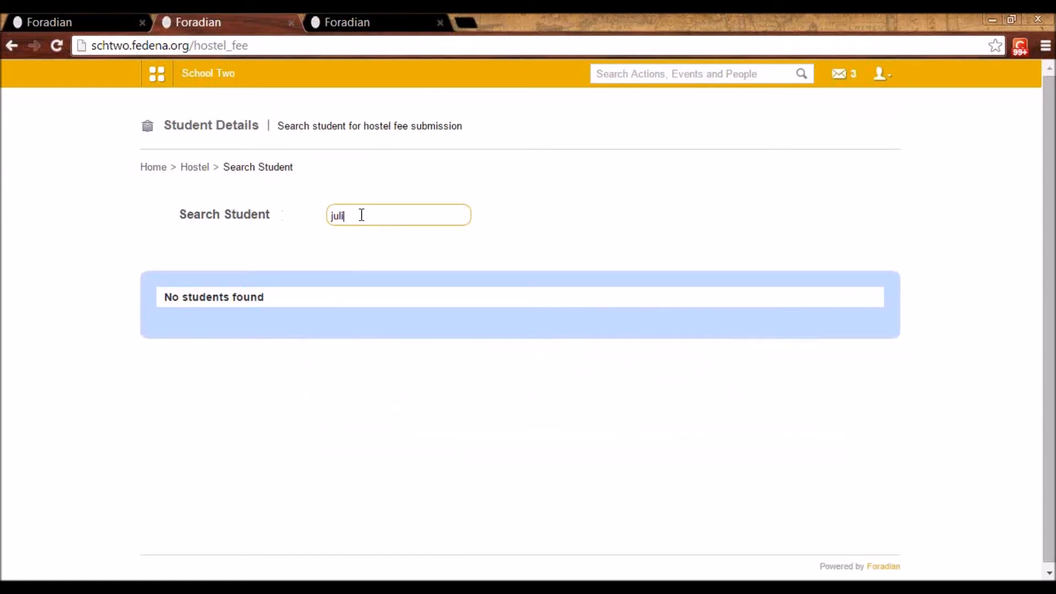
left_click(254, 333)
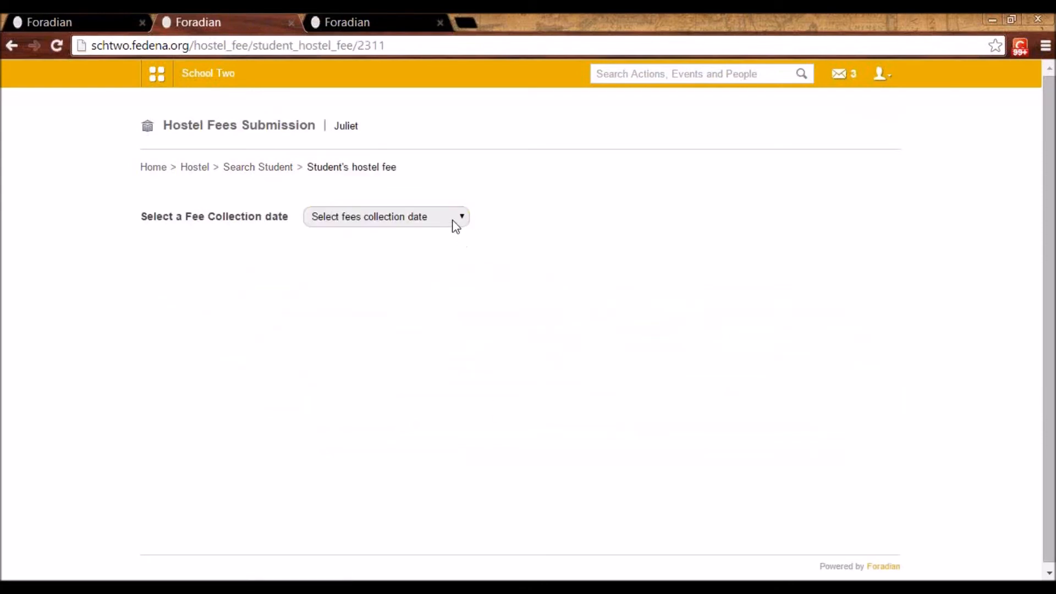
left_click(452, 220)
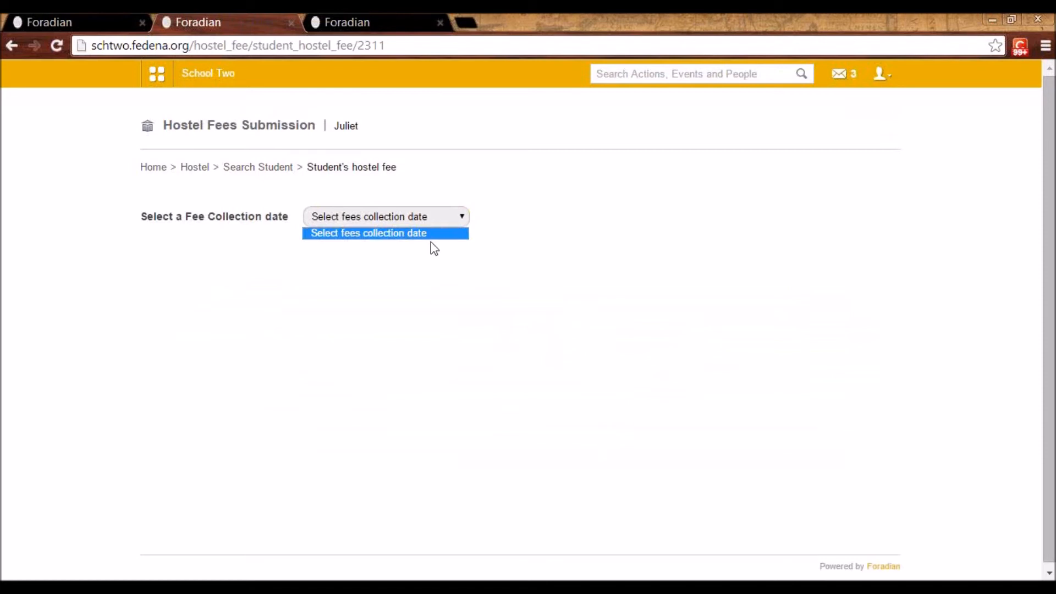
left_click(255, 167)
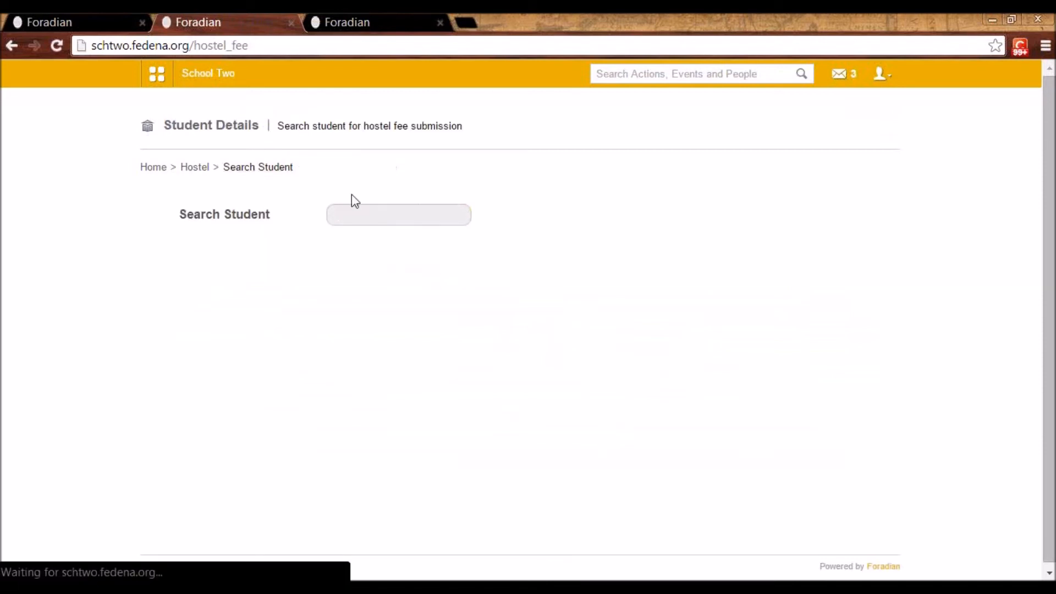
Display the hostel fee defaulters of batch G1 - A 2014 for the collection Hostel Room Fees G1 A 2014
left_click(195, 168)
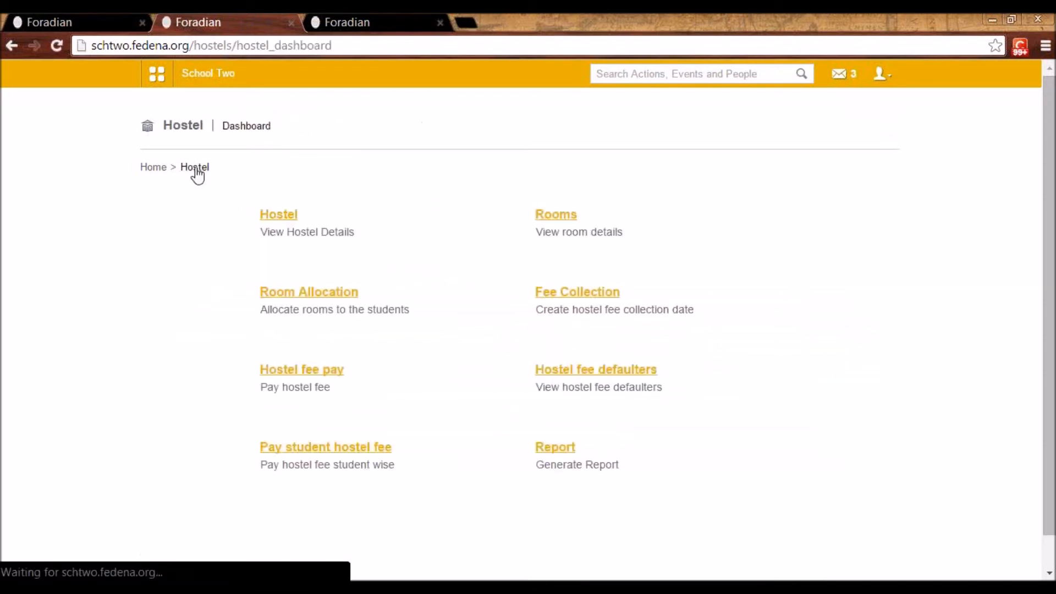
left_click(614, 371)
left_click(417, 219)
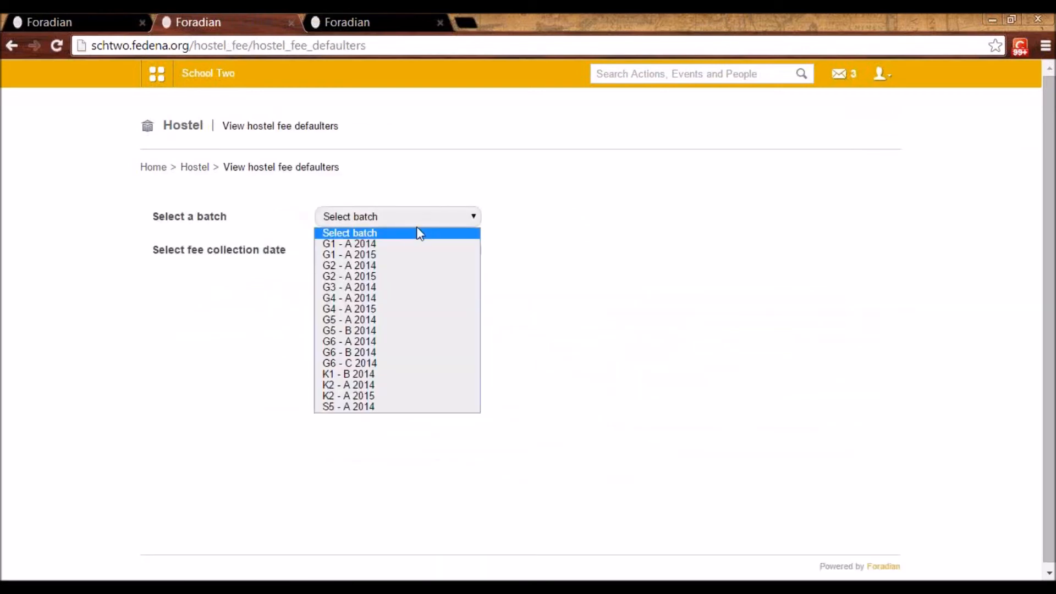
left_click(416, 245)
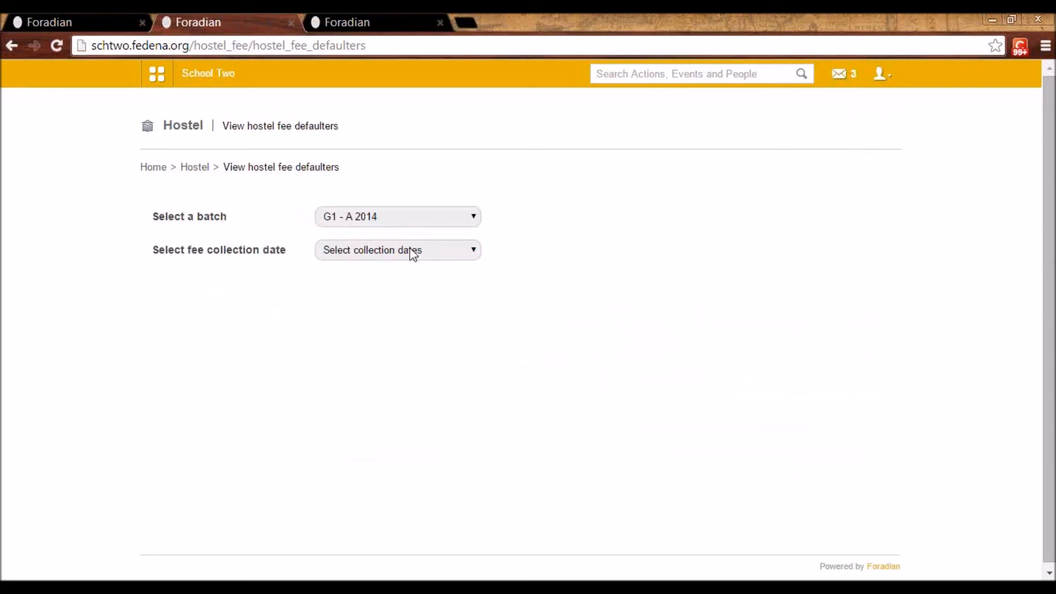
left_click(410, 257)
left_click(408, 278)
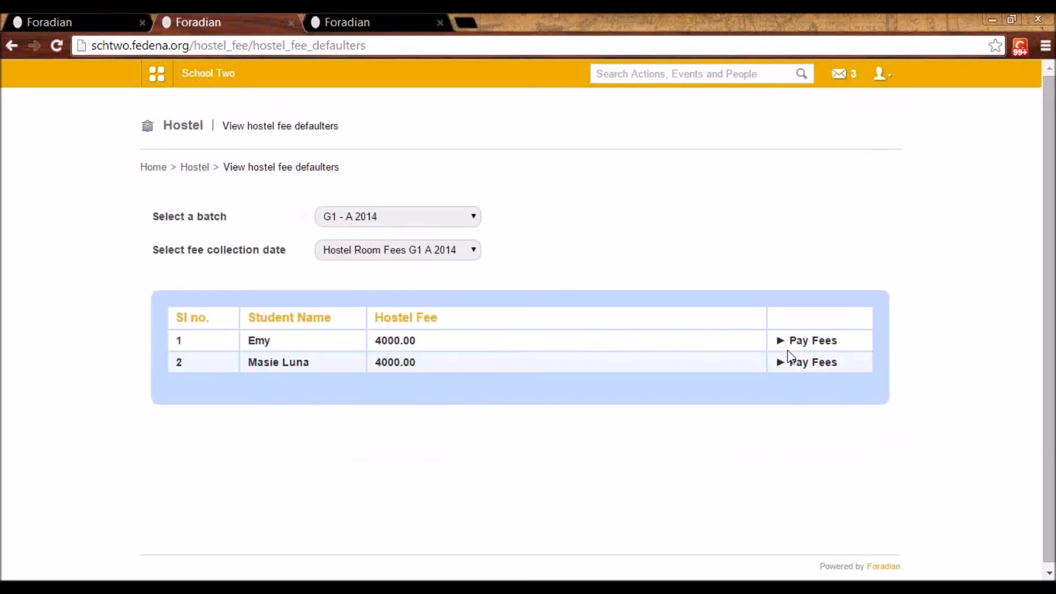
Open the hostel room availability report and view the list of all rooms in hostel H1
left_click(195, 167)
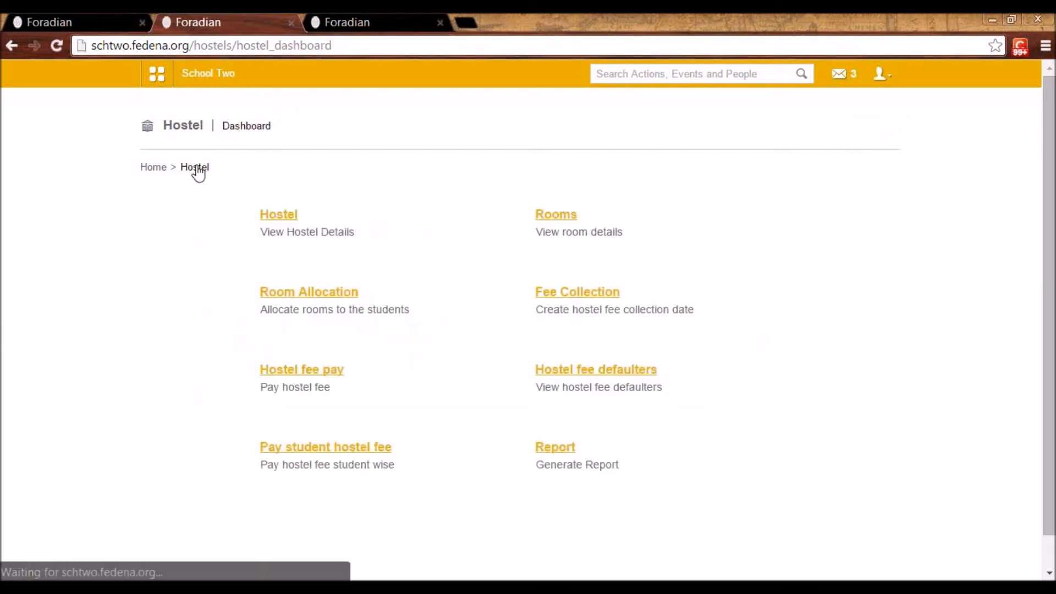
left_click(556, 450)
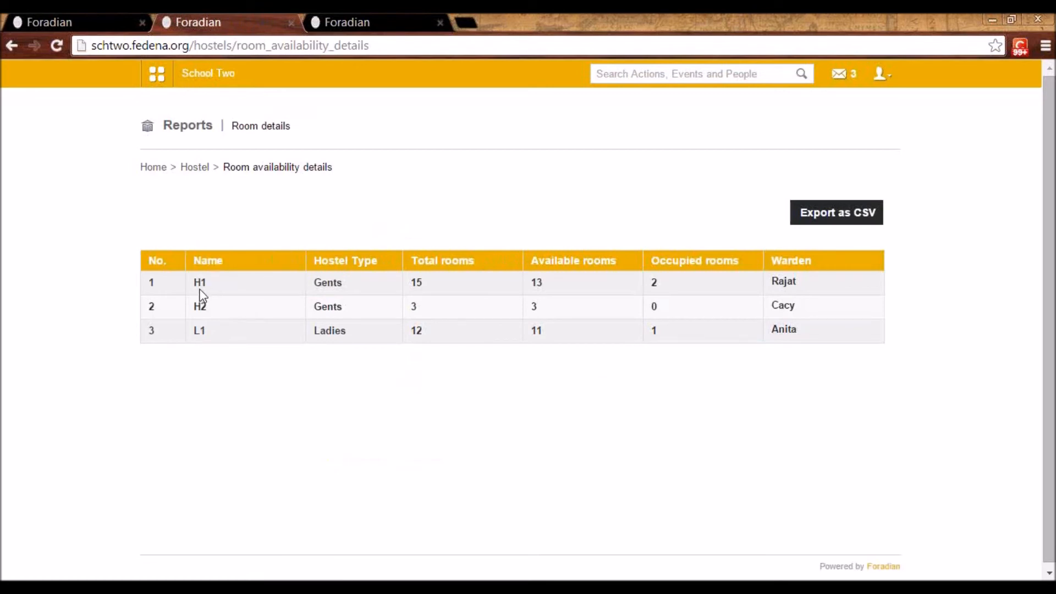
left_click(416, 286)
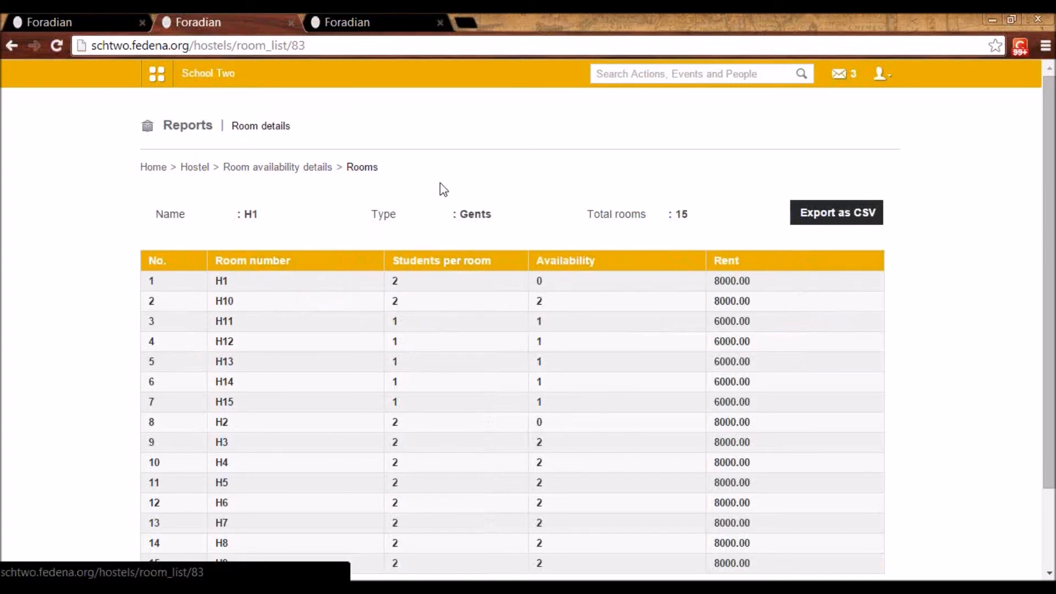
Go to the Inventory module's store categories and view the edit details of Consumable and Classroom Related
left_click(161, 82)
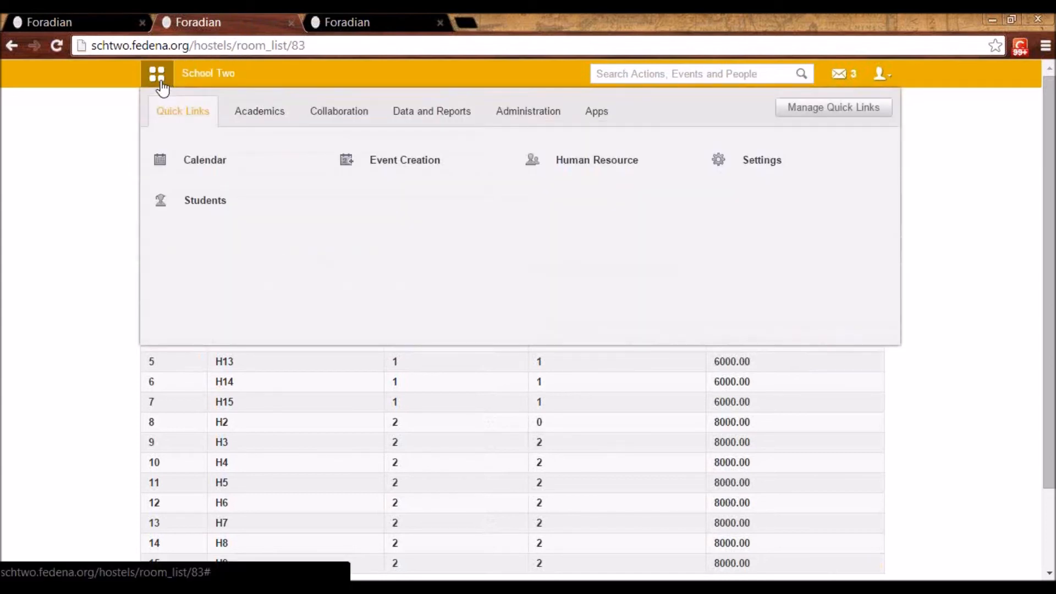
left_click(502, 122)
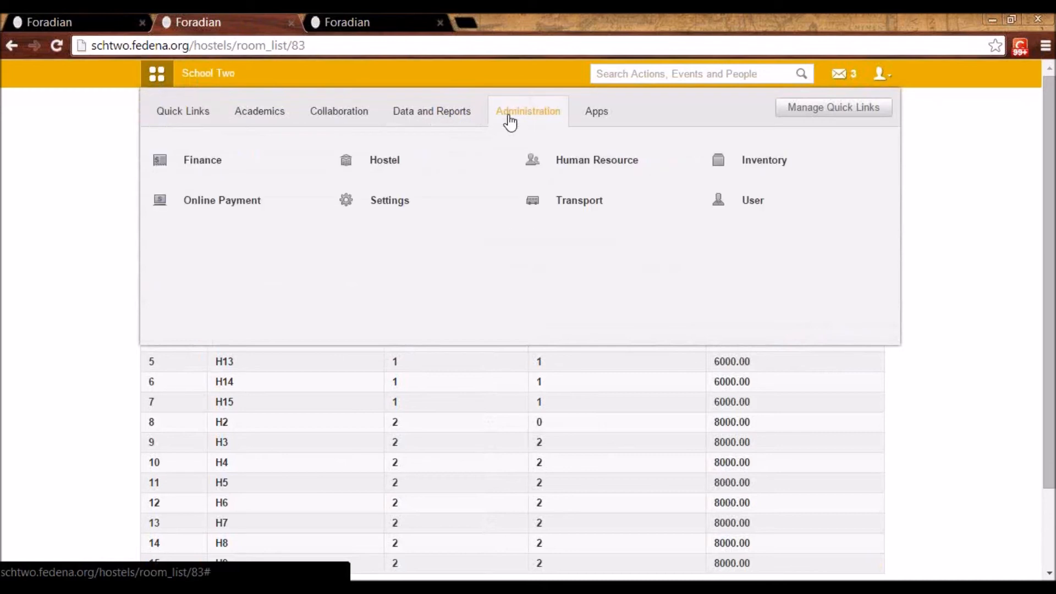
mouse_move(413, 160)
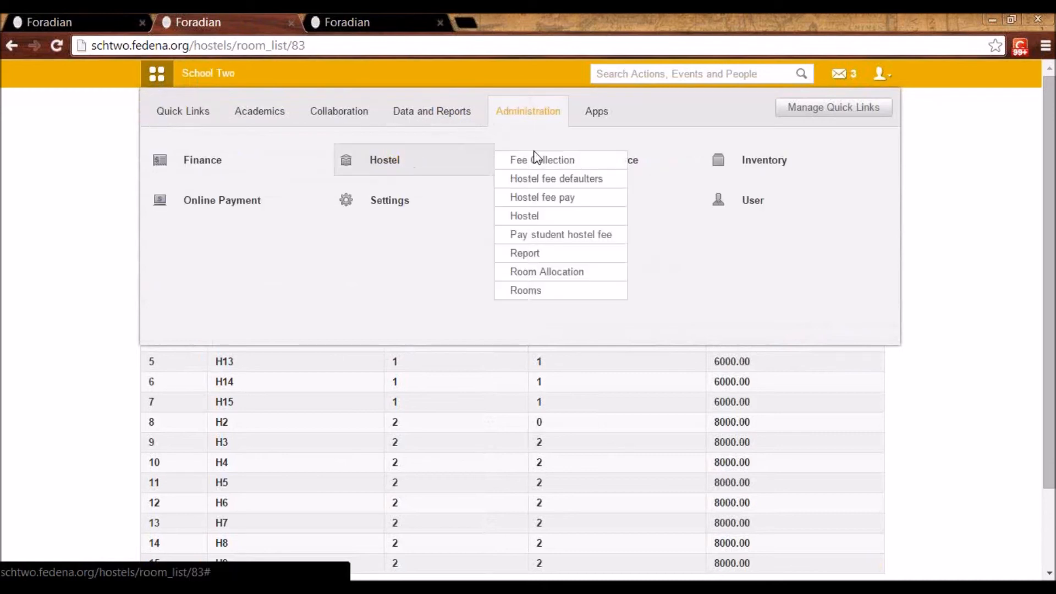
left_click(761, 164)
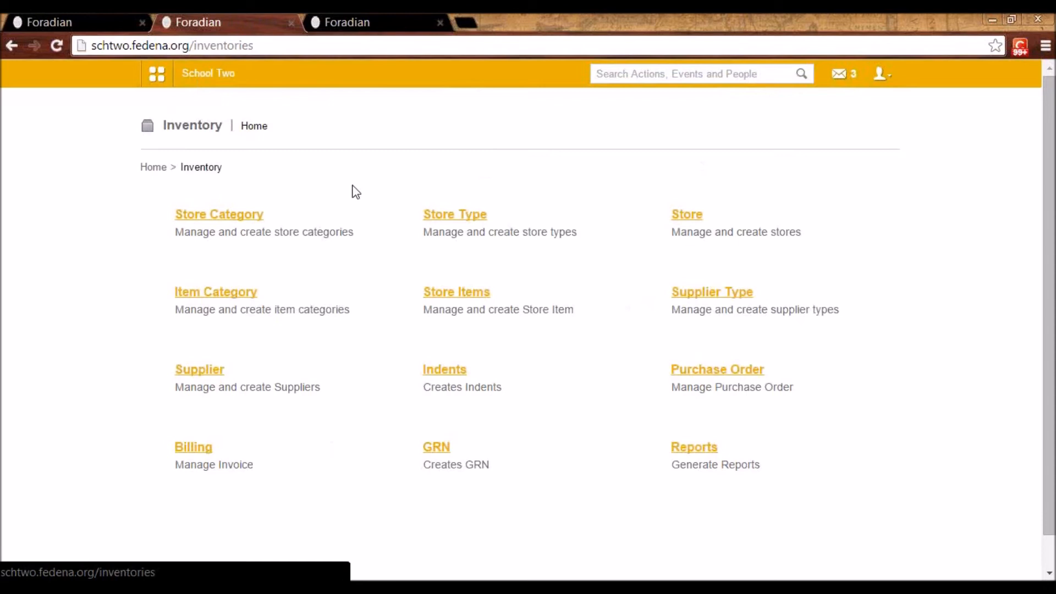
left_click(248, 223)
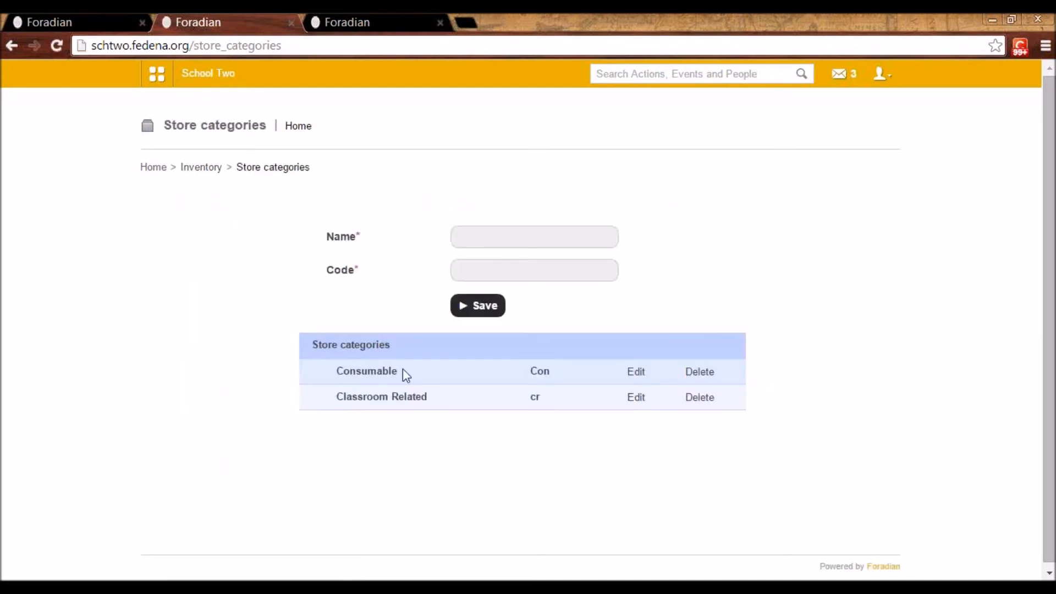
left_click(637, 374)
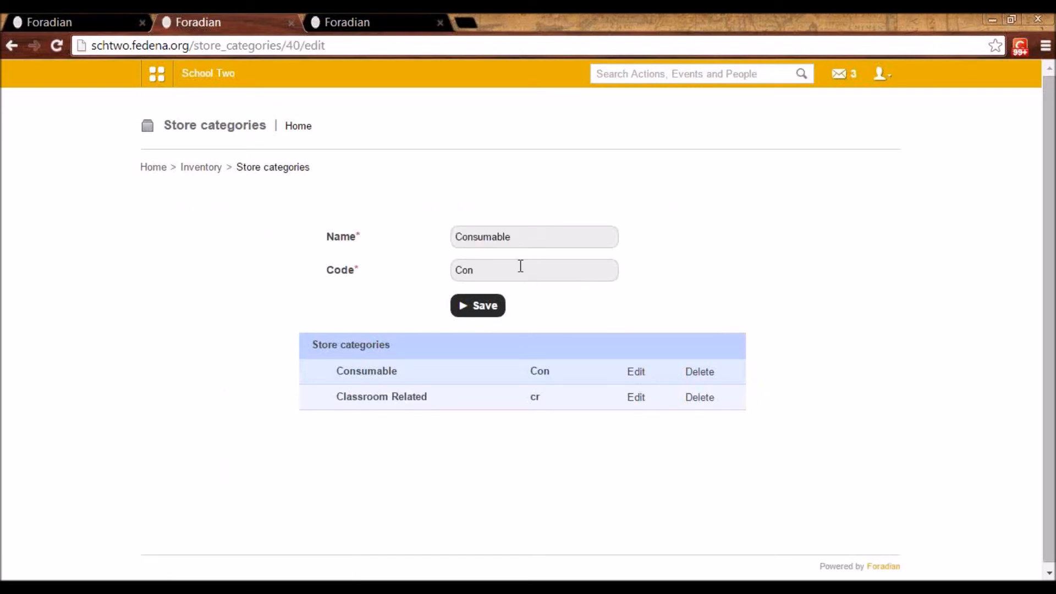
left_click(638, 397)
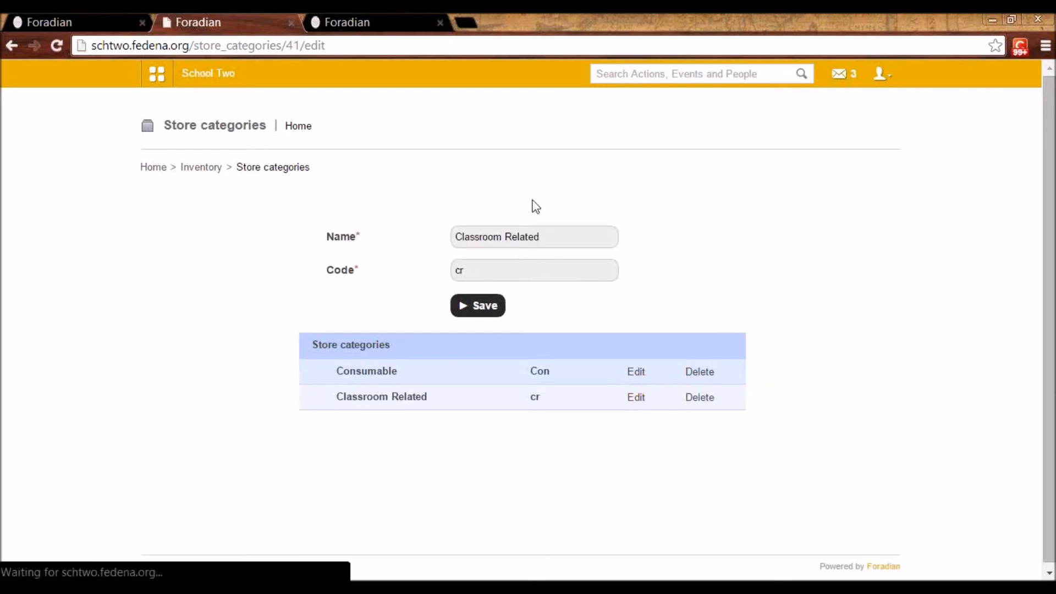
Review the inventory's store types and open the Pantry store's details for editing
left_click(202, 171)
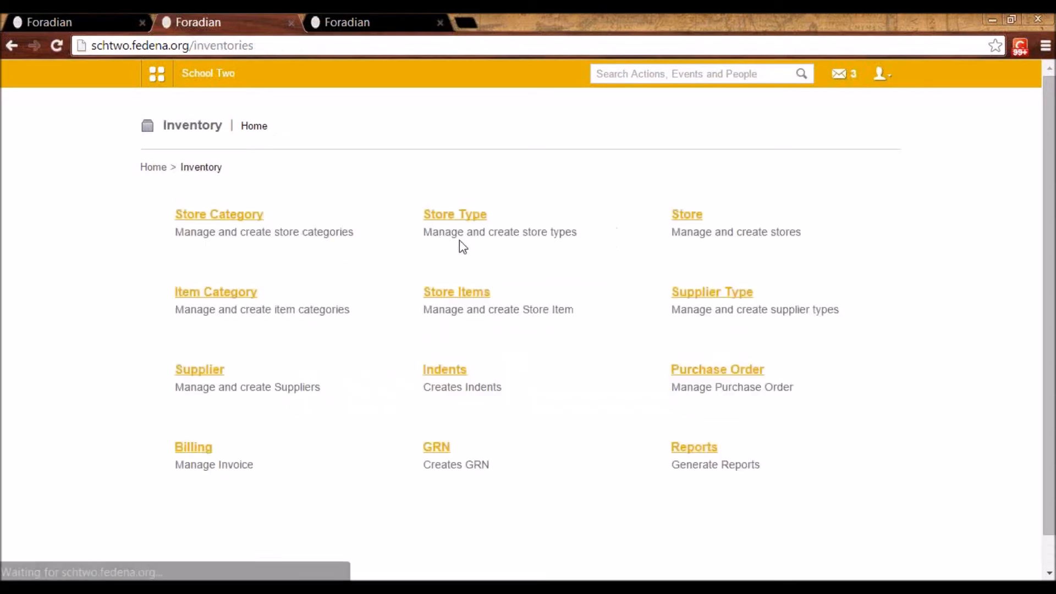
left_click(444, 222)
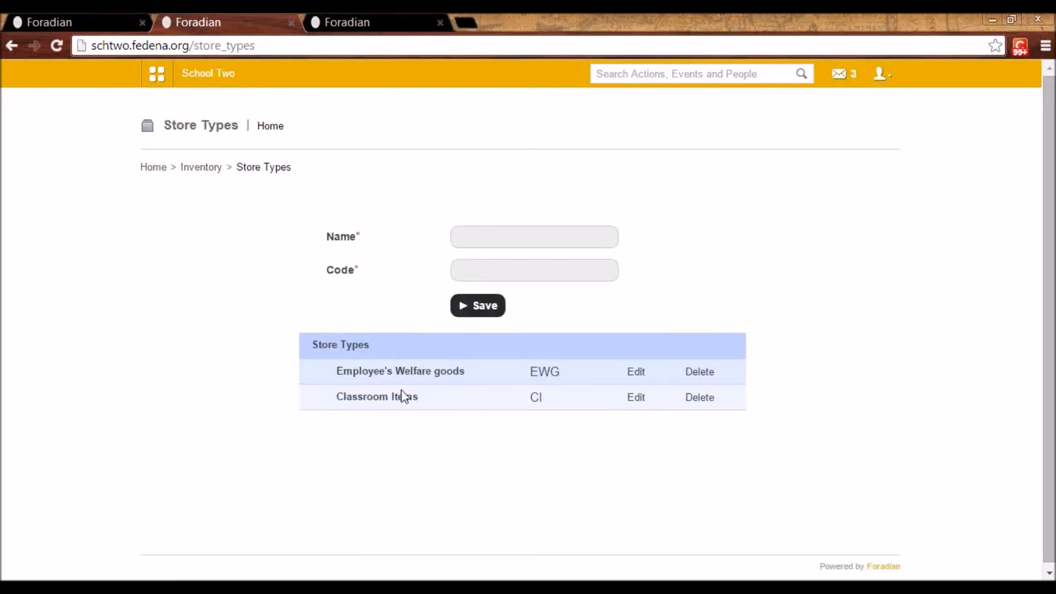
left_click(200, 168)
left_click(685, 220)
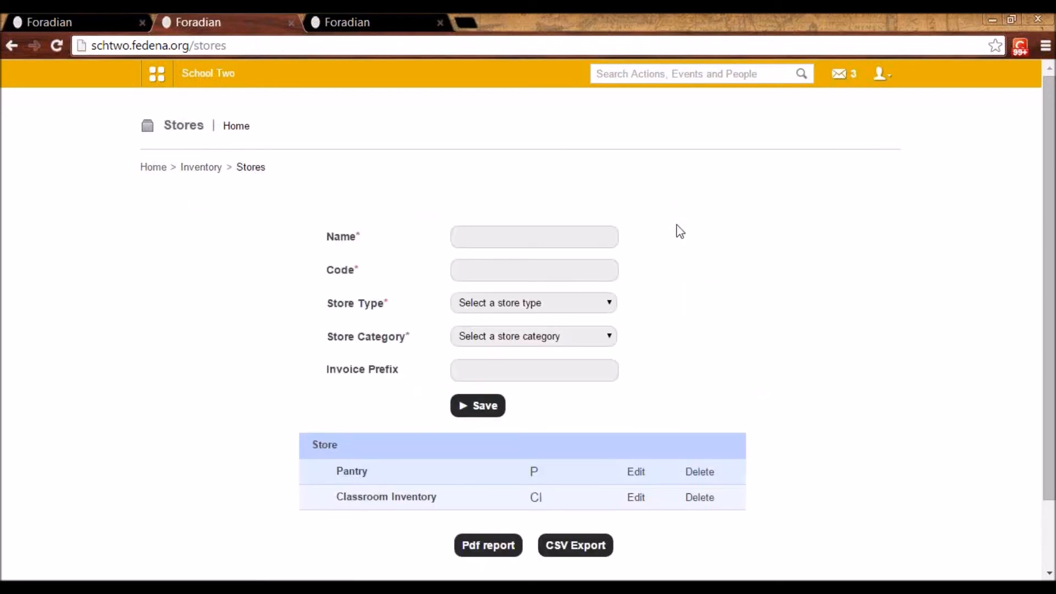
left_click(637, 472)
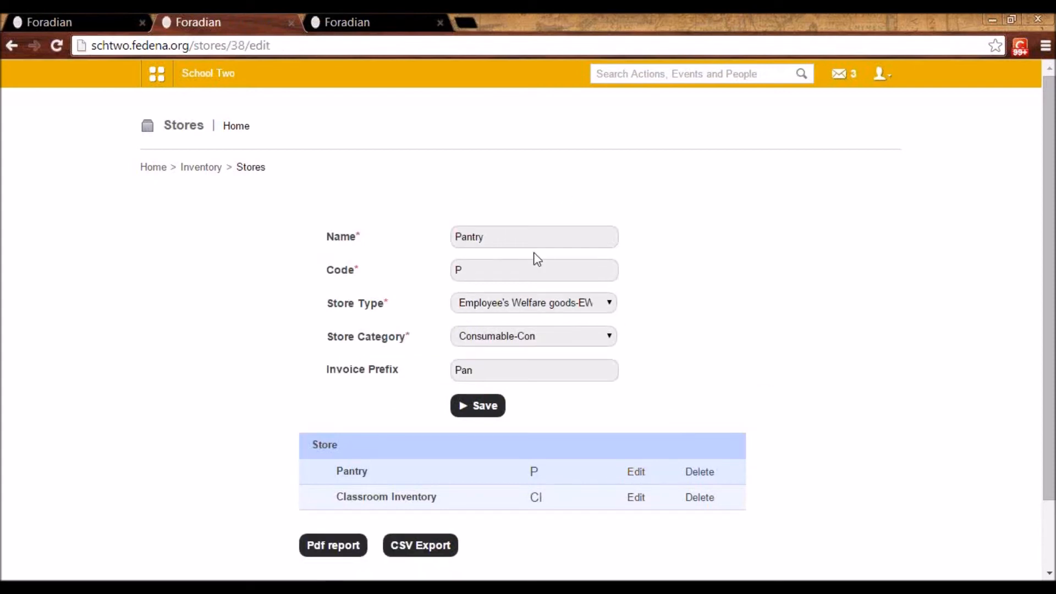
Examine the Pantry store's edit form, including its store type choices, store category and invoice prefix
left_click(525, 311)
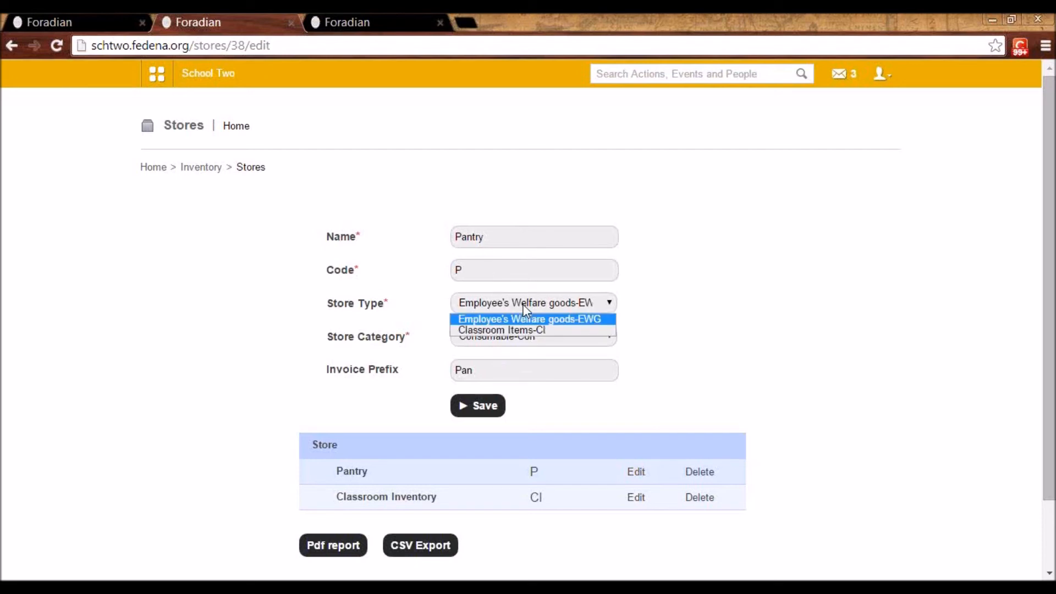
left_click(523, 306)
left_click(526, 341)
left_click(526, 341)
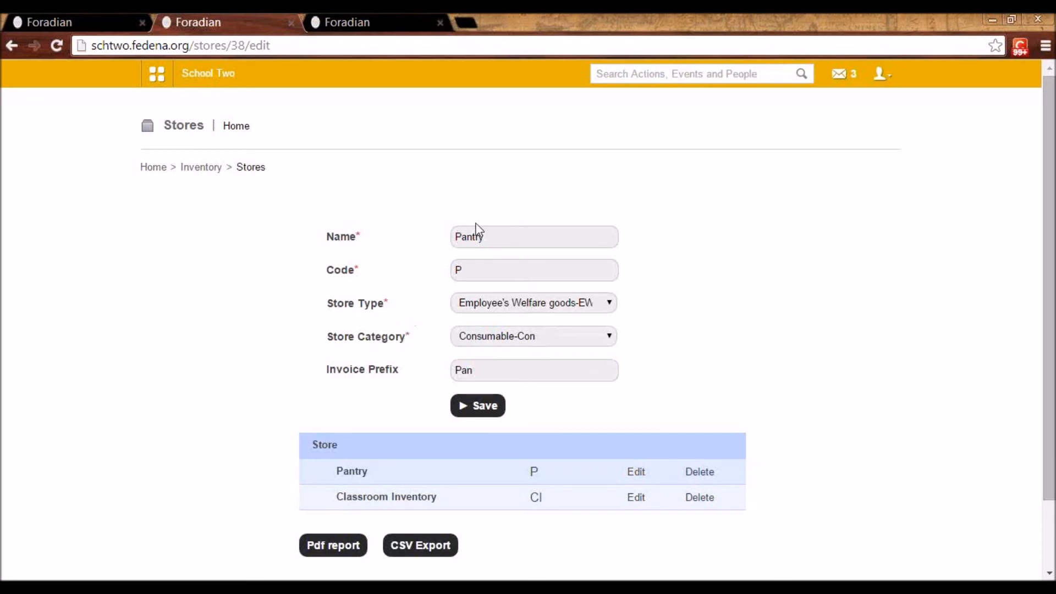
double_click(466, 369)
left_click(472, 371)
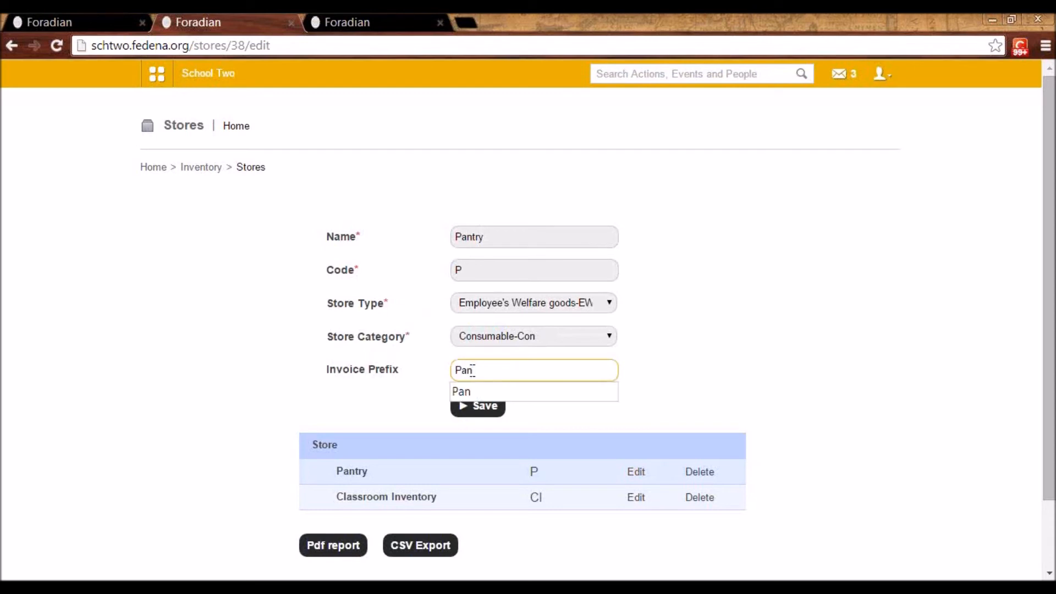
left_click(437, 375)
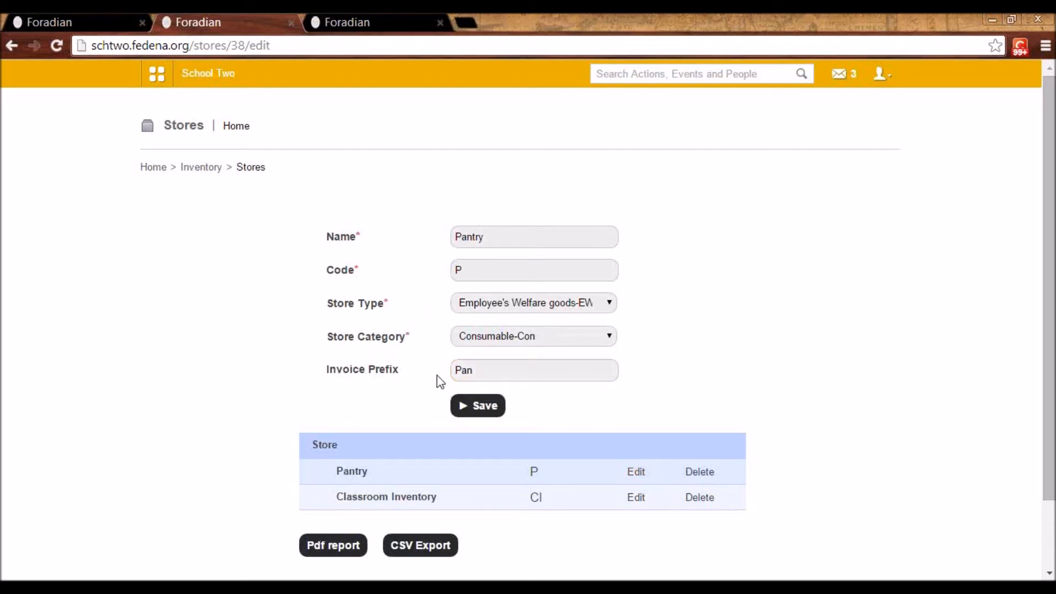
left_click(474, 369)
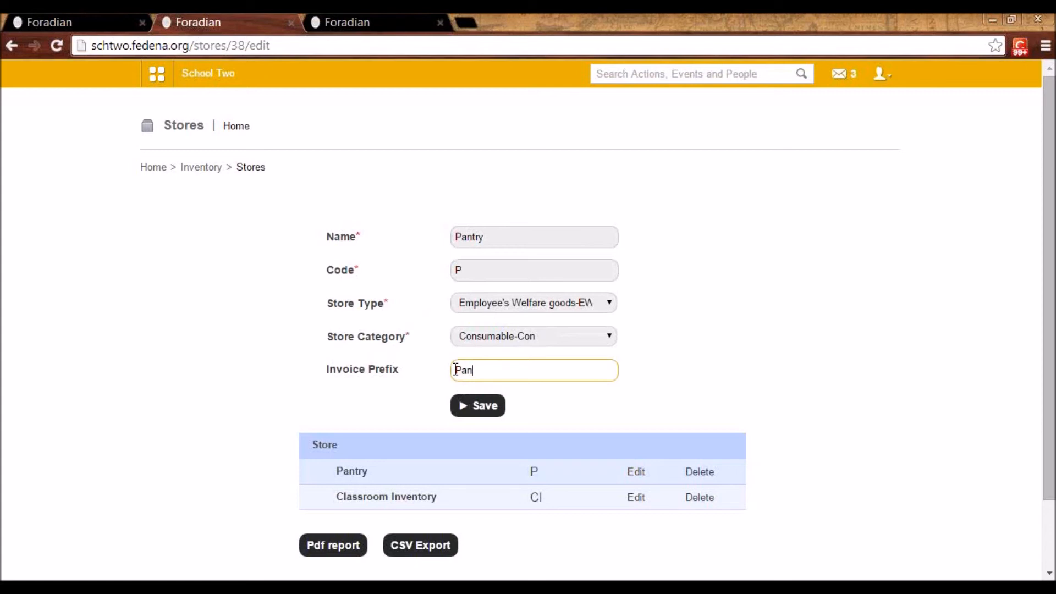
left_click_drag(1050, 381, 1050, 446)
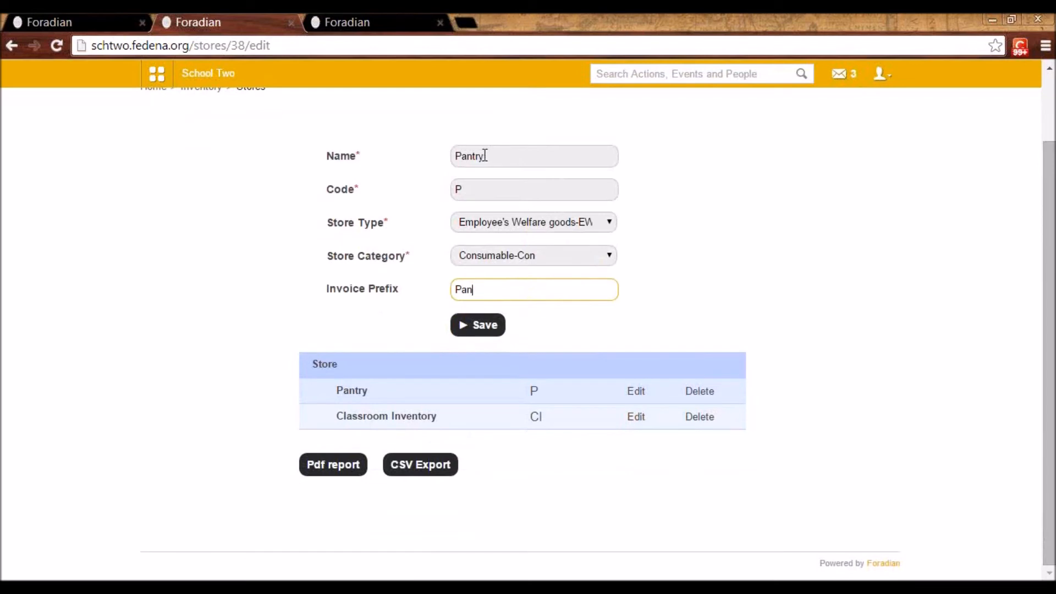
key("Up")
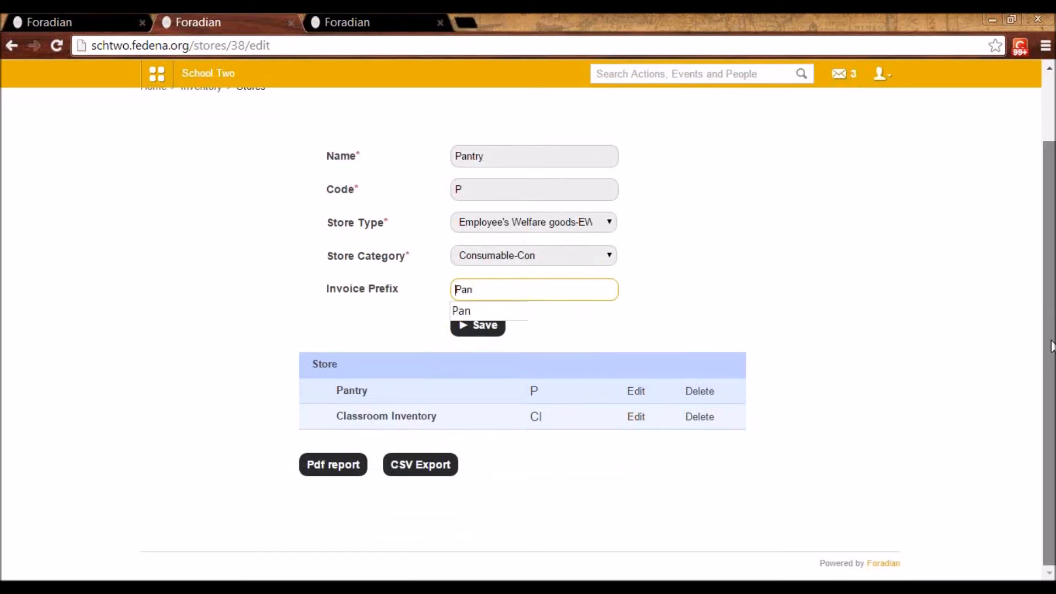
scroll(1048, 341, "up", 2)
Go to the Inventory module's item categories and view the edit details of Beverages
left_click(202, 168)
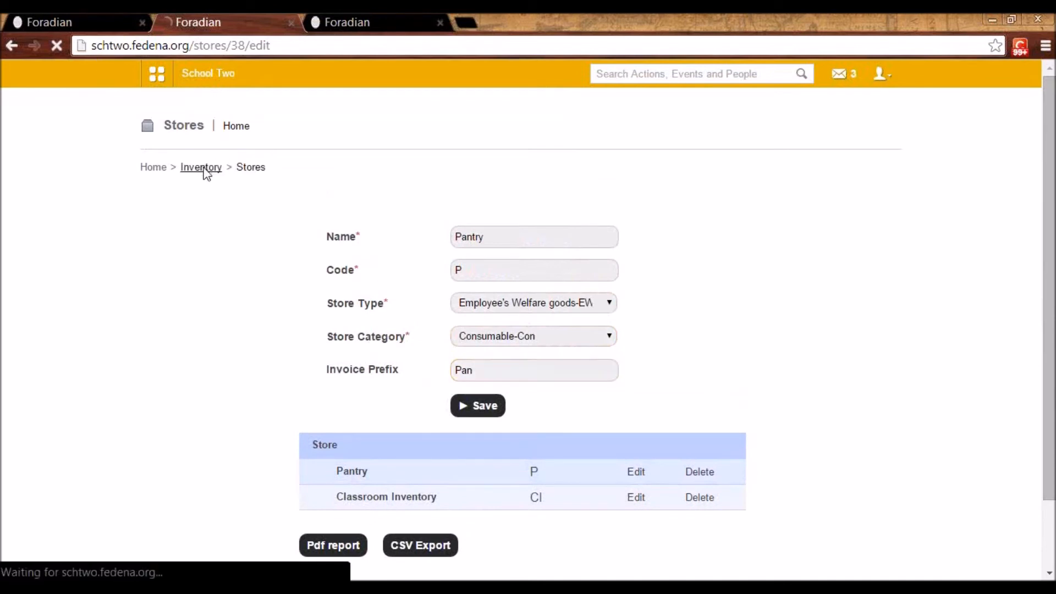
left_click(231, 297)
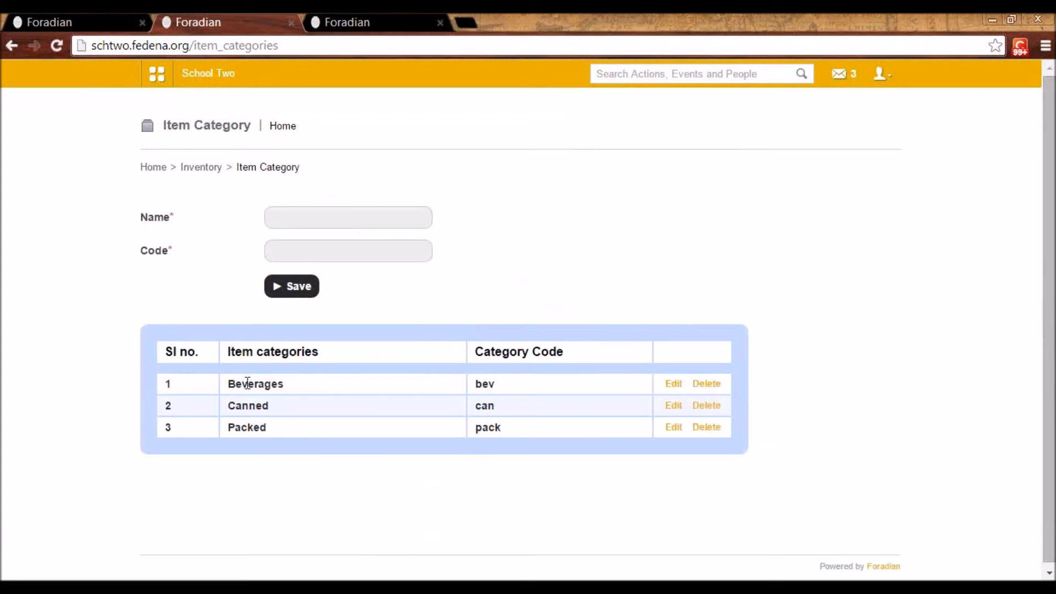
left_click(676, 385)
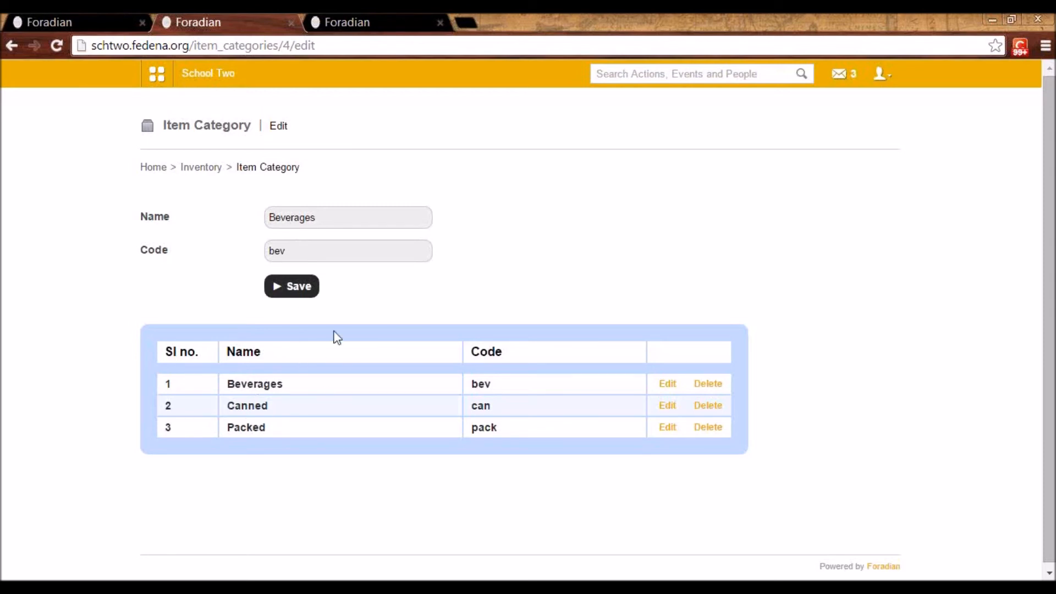
List the store items of Classroom Inventory and of Pantry, and open the blank form for a new store item
left_click(202, 168)
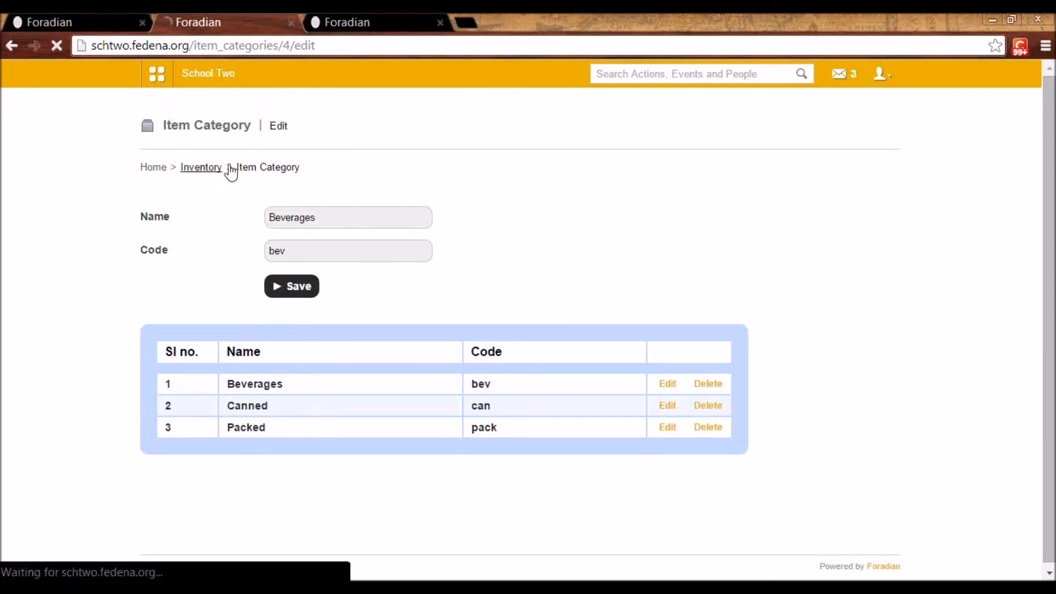
left_click(471, 296)
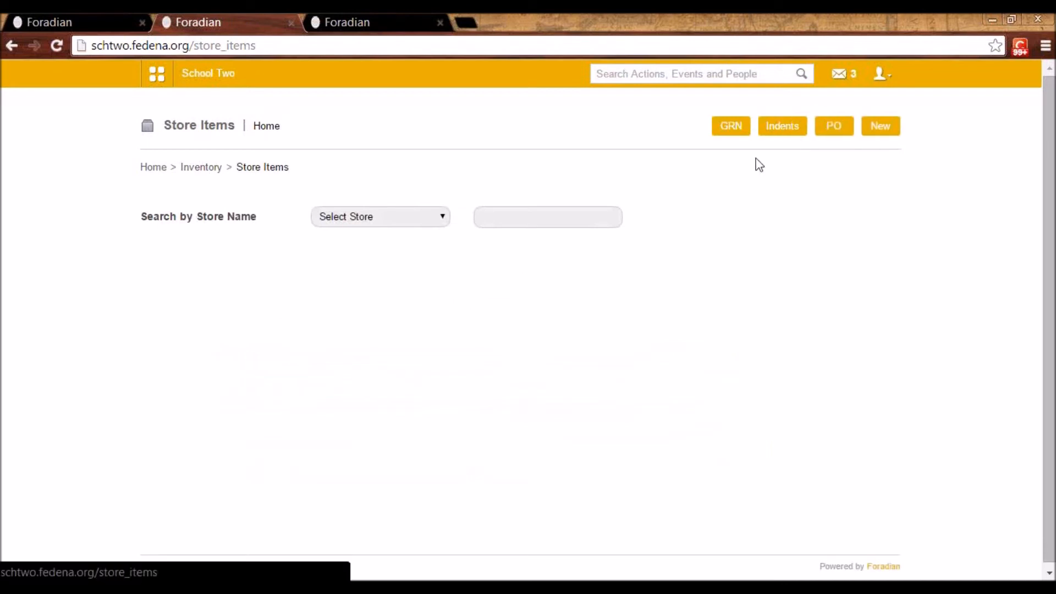
left_click(437, 225)
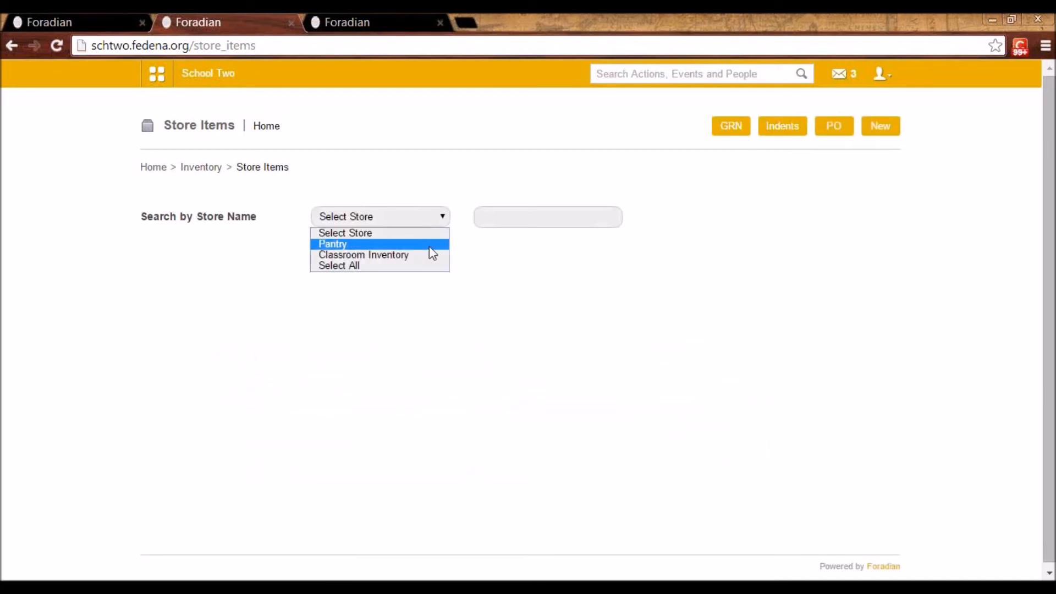
left_click(426, 255)
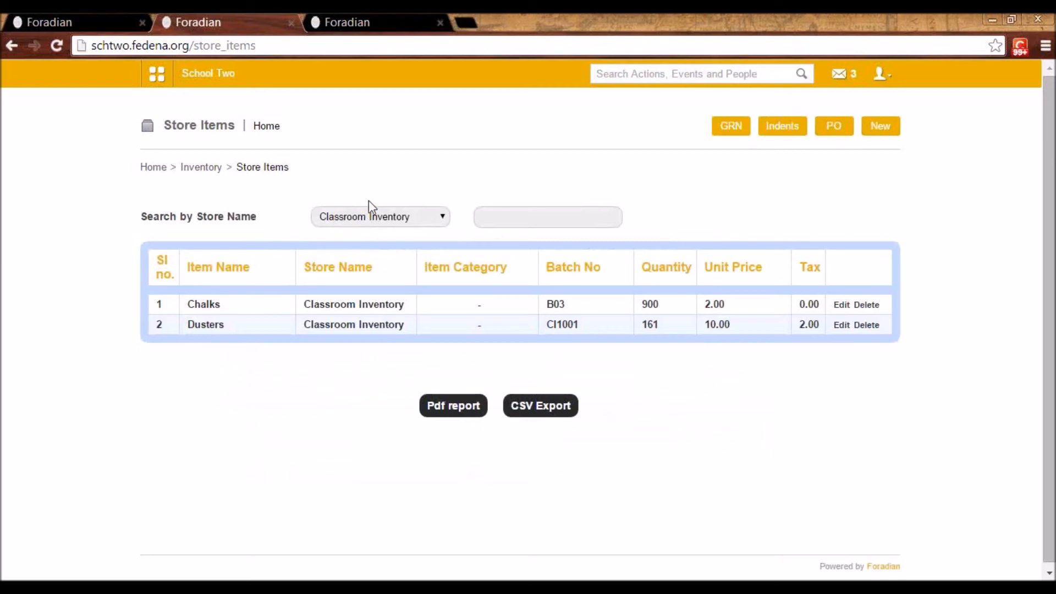
left_click(363, 230)
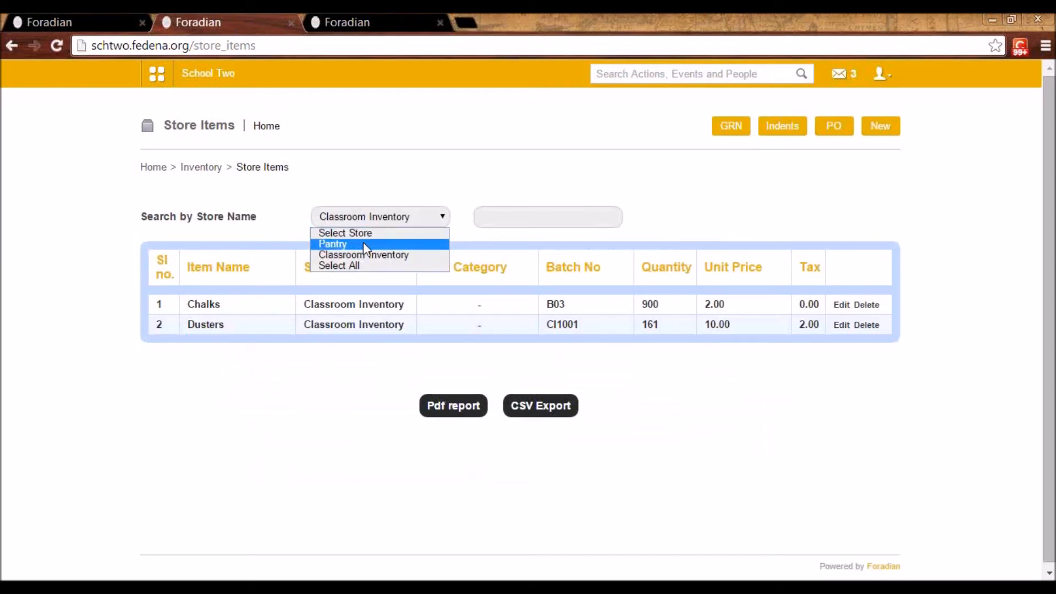
left_click(363, 242)
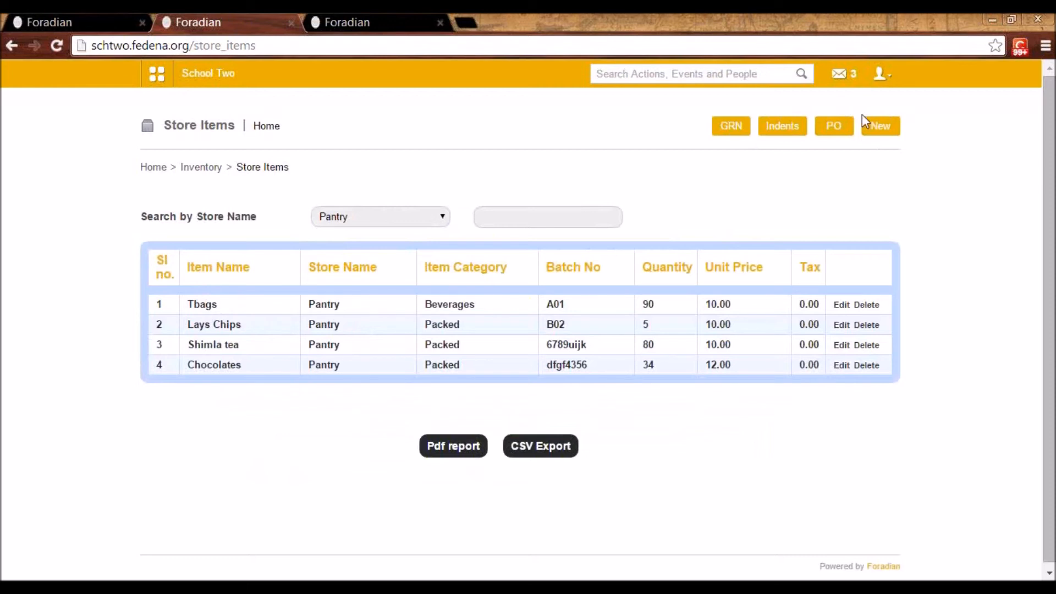
left_click(882, 132)
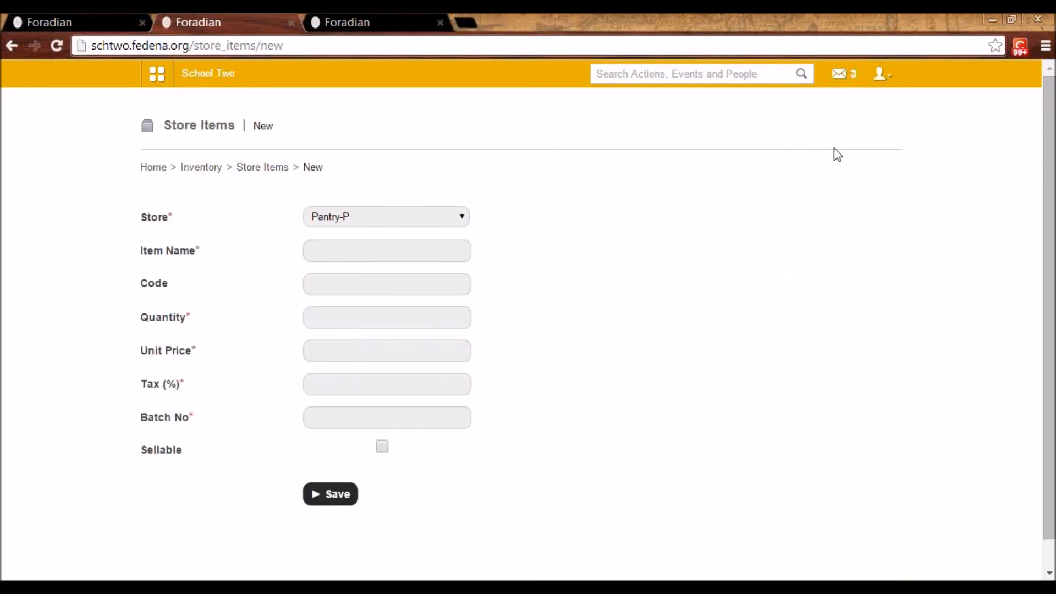
Open the Pantry item Lays Chips for editing and review its quantity, sellable setting and item category choices
left_click(260, 168)
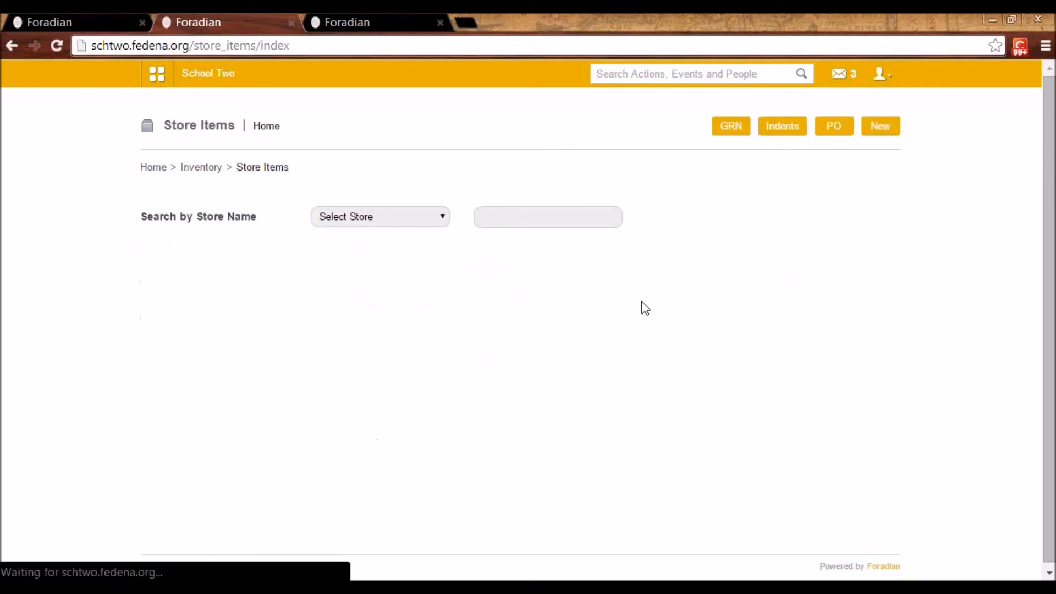
left_click(335, 222)
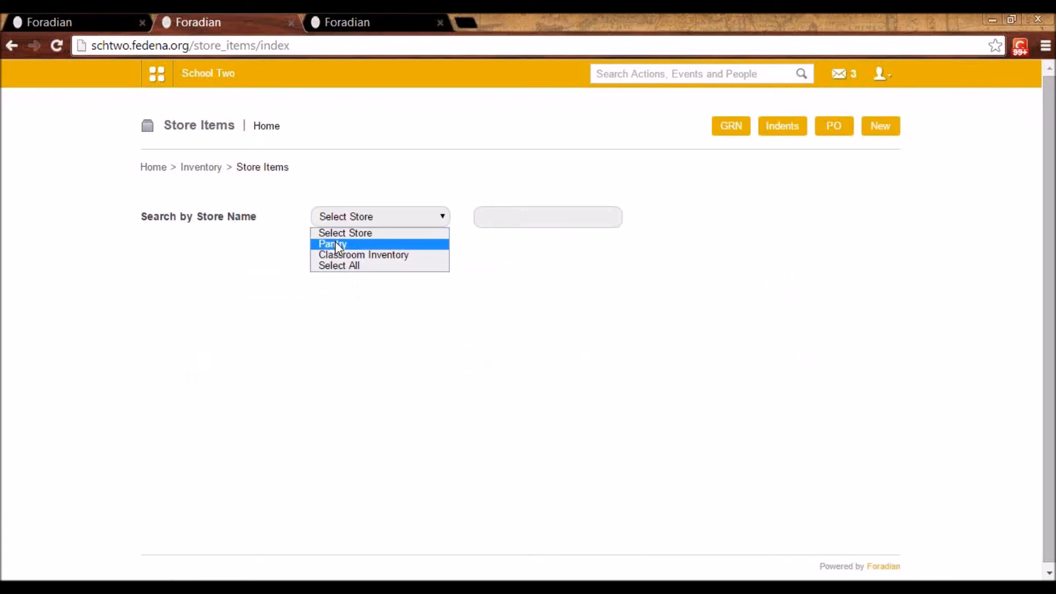
left_click(335, 242)
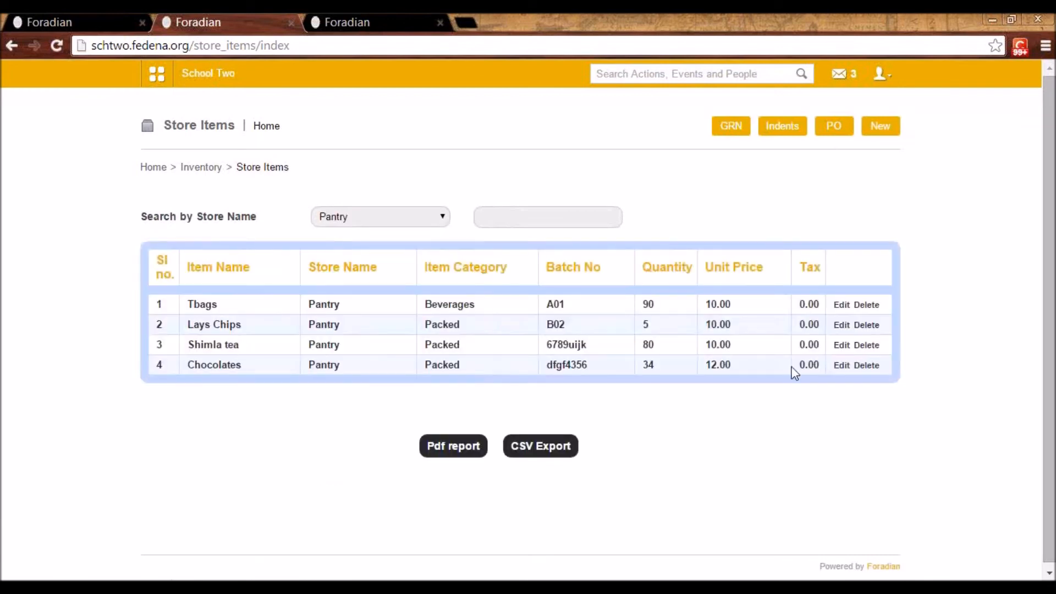
left_click(845, 325)
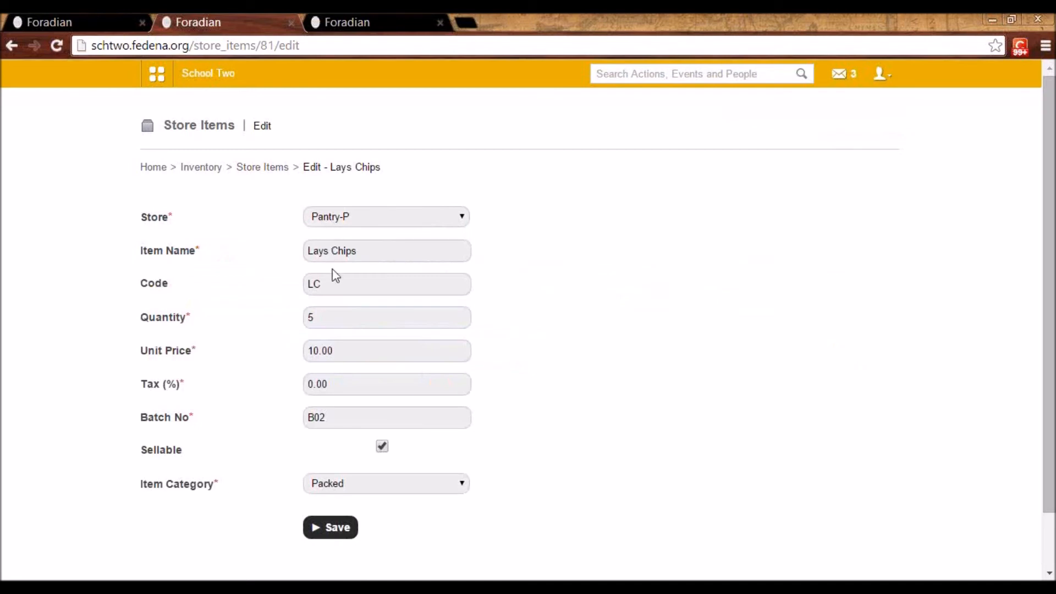
left_click(328, 316)
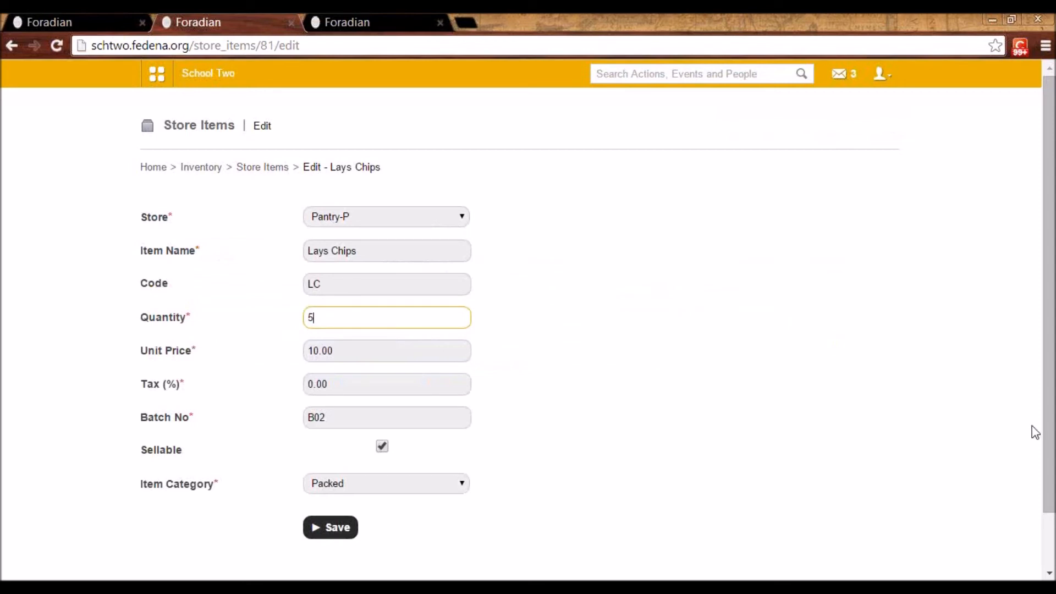
scroll(1054, 437, "down", 1)
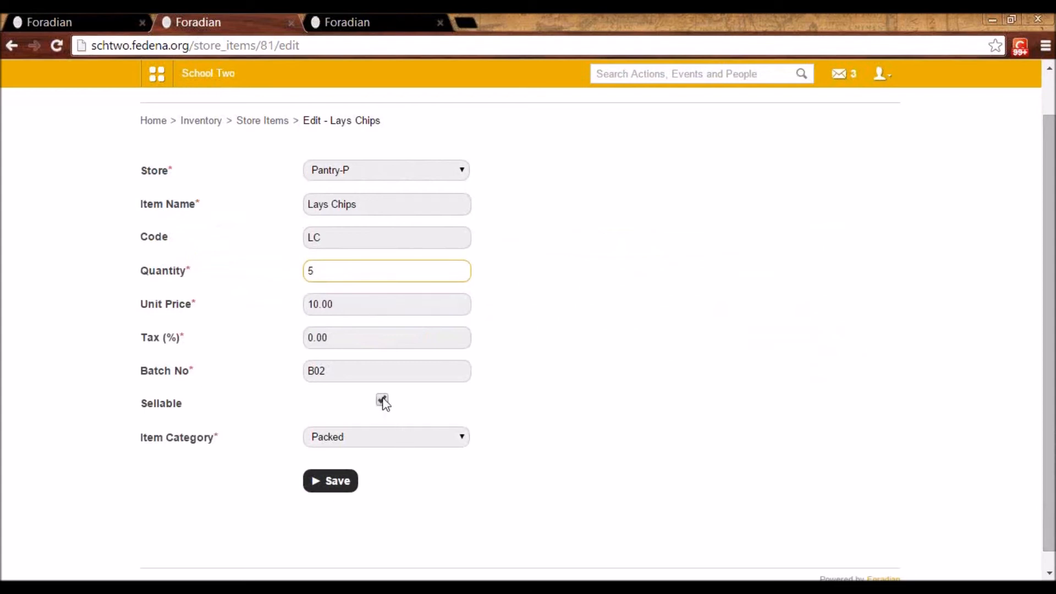
left_click(362, 438)
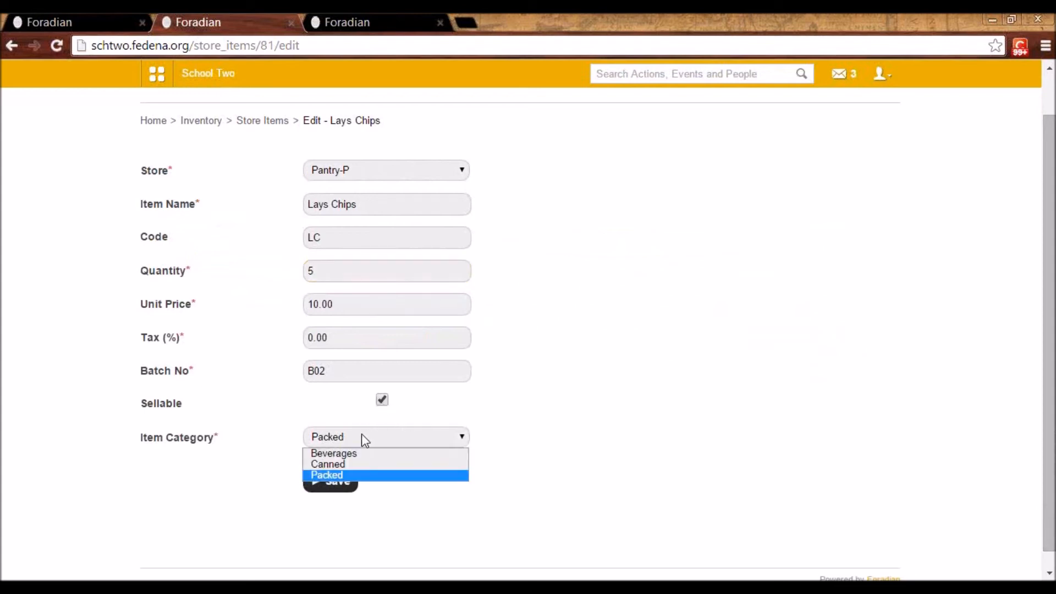
left_click(362, 435)
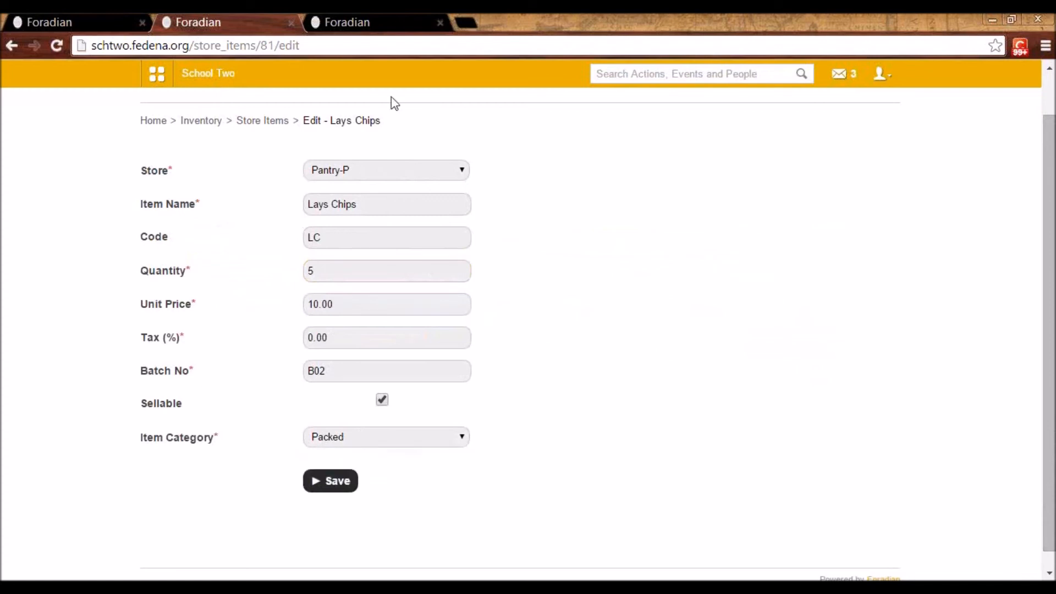
Return to the store items and display Pantry's items, followed by those of Classroom Inventory
left_click(281, 119)
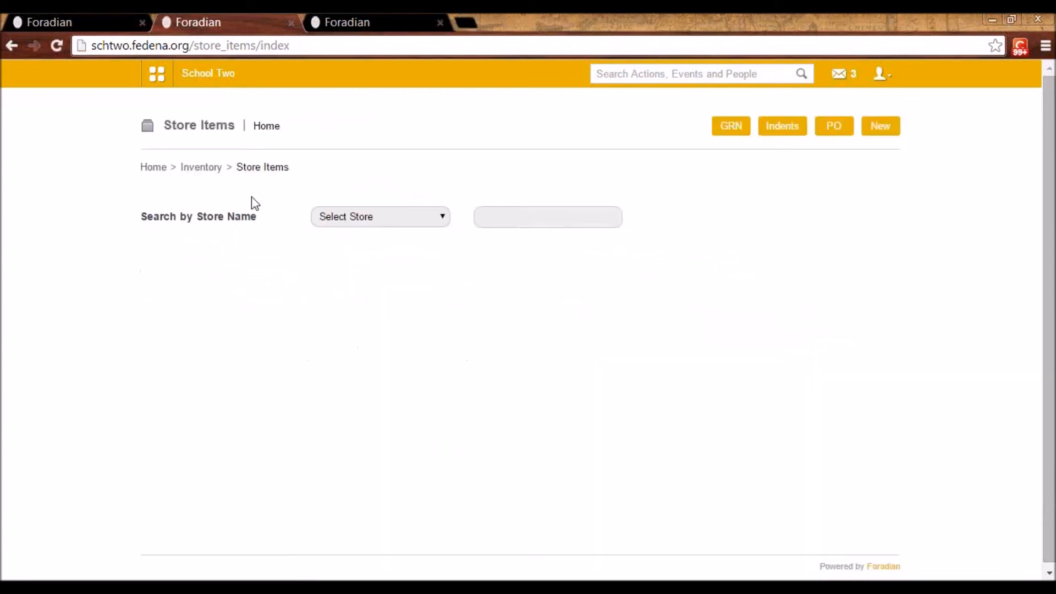
left_click(346, 216)
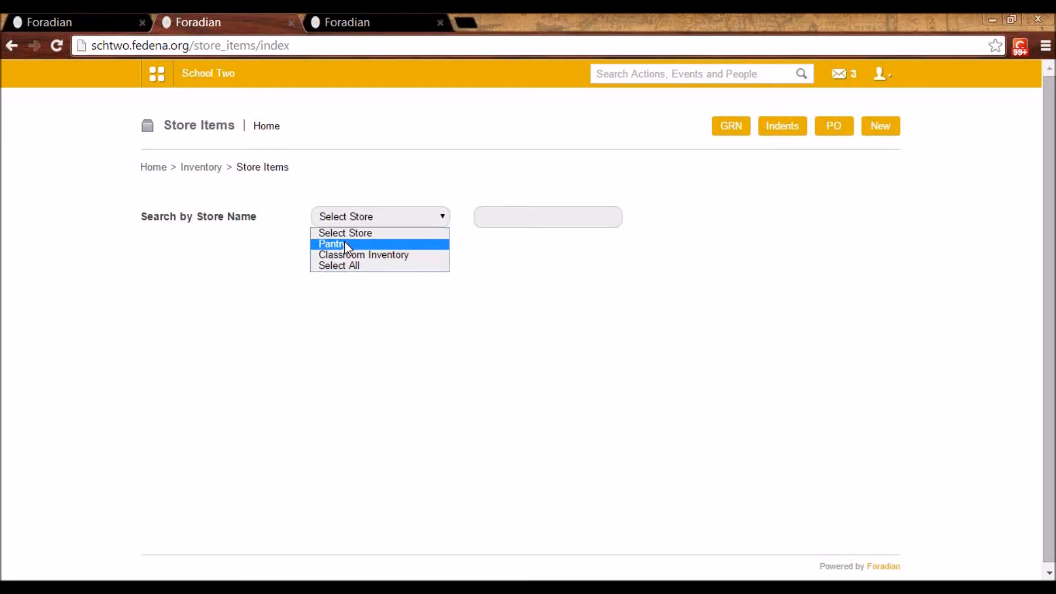
left_click(344, 241)
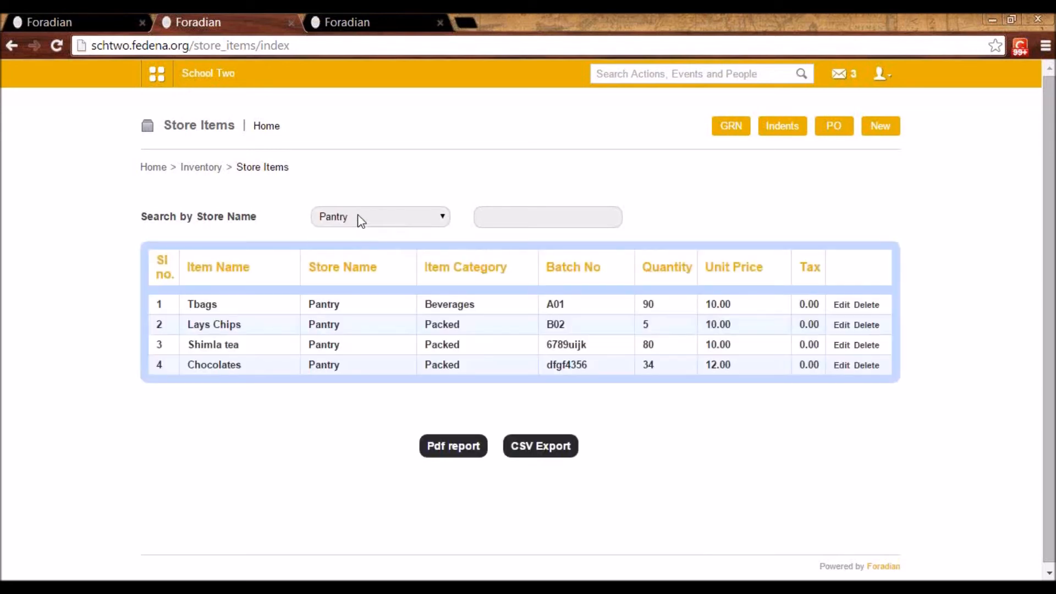
left_click(358, 222)
left_click(360, 254)
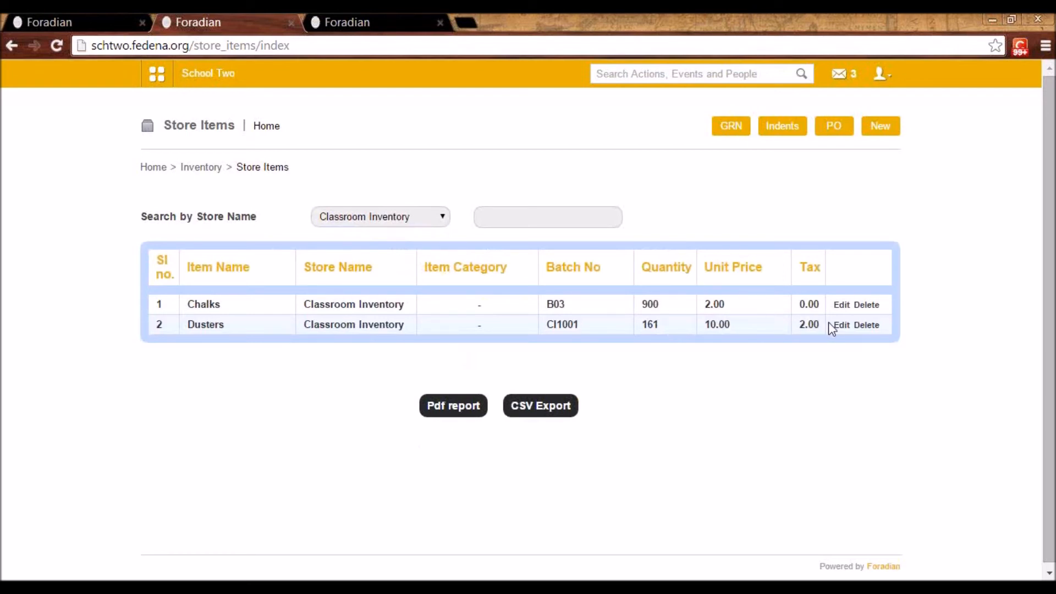
View the edit details of ABC Tea Seller in the Inventory module's supplier types, and display the suppliers list
left_click(201, 168)
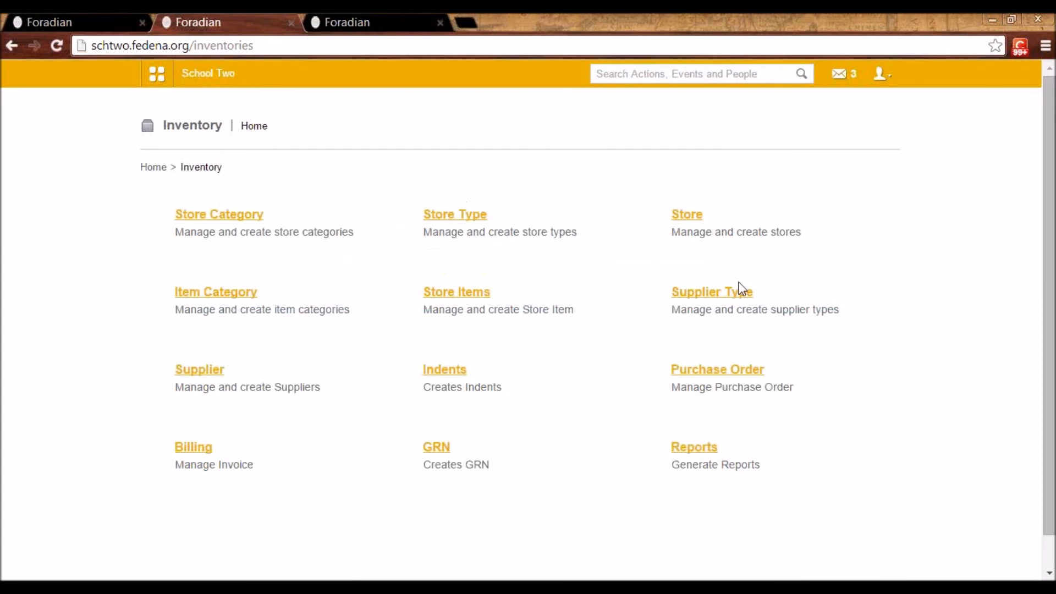
left_click(714, 298)
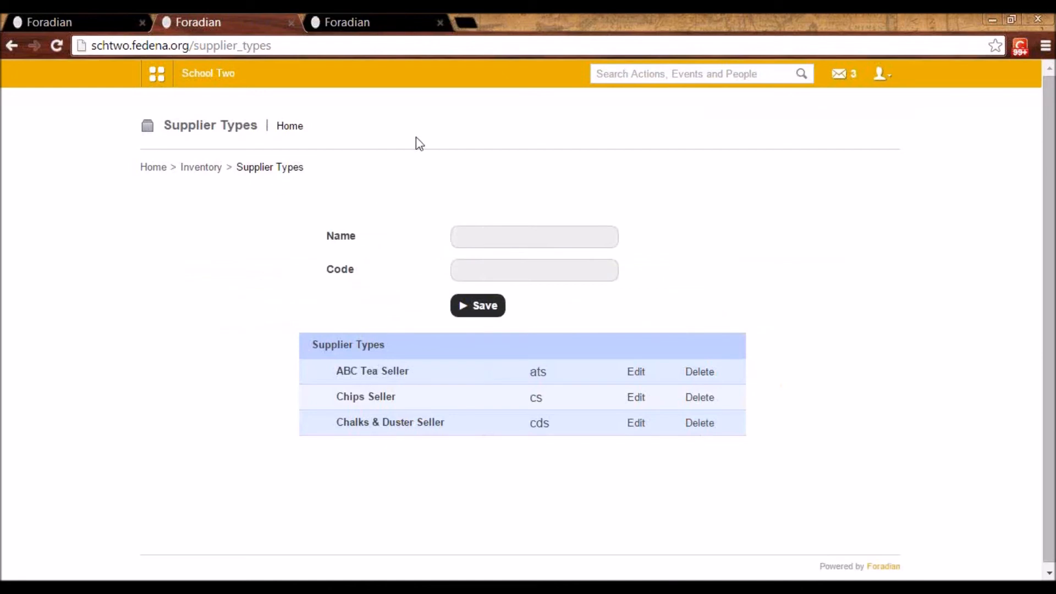
left_click(636, 374)
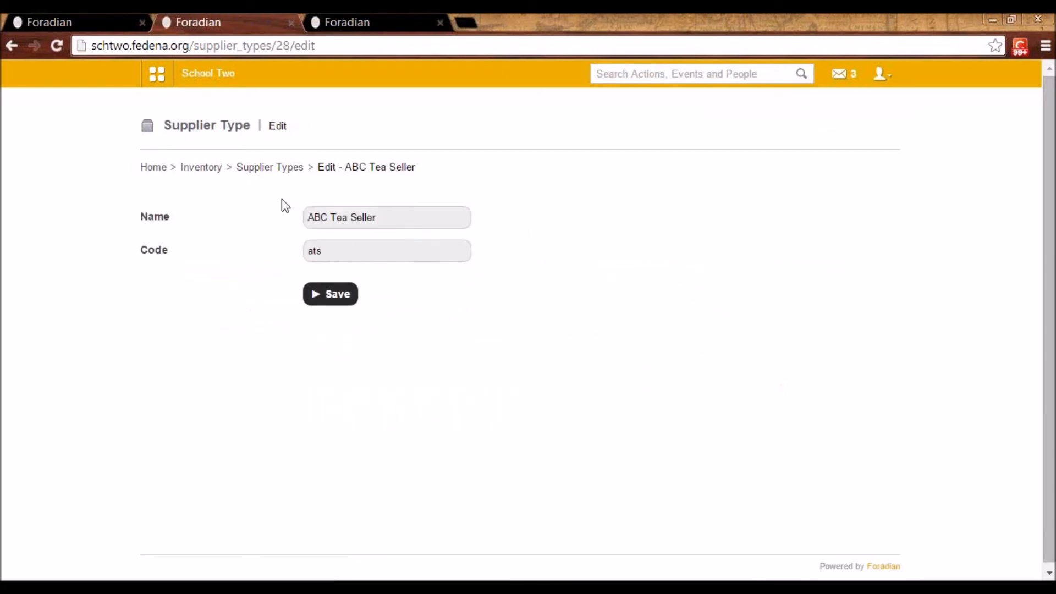
left_click(261, 171)
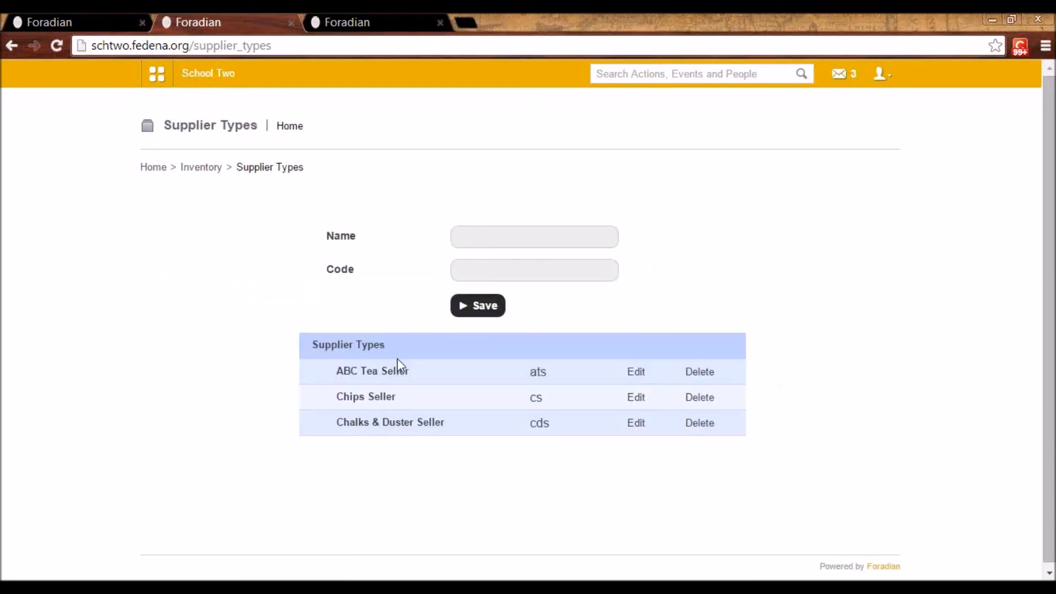
left_click(202, 168)
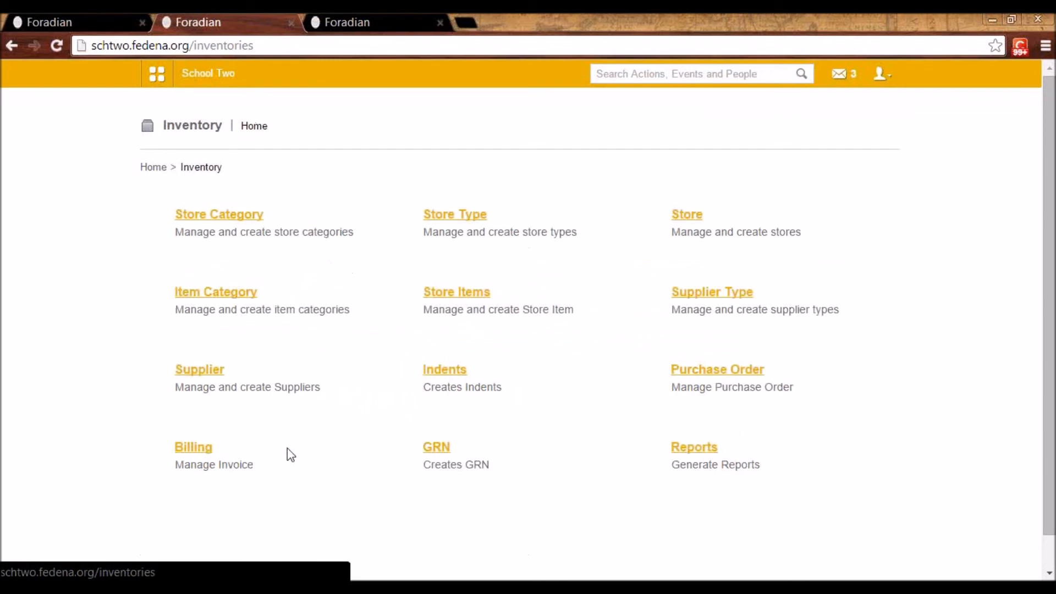
left_click(198, 370)
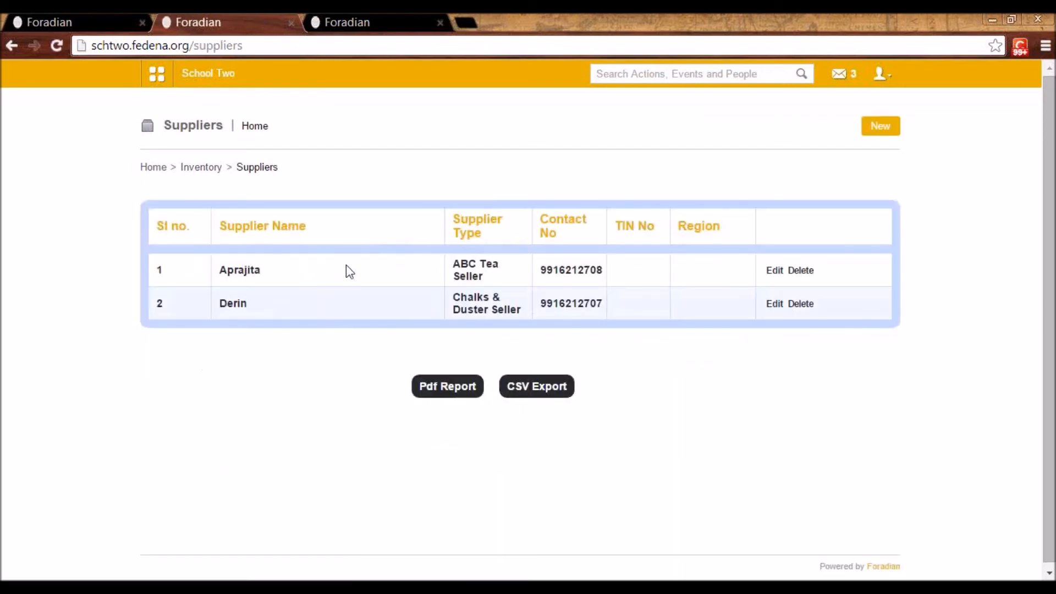
Open the Chalks & Duster Seller supplier for editing, review its supplier type choices and name, and return to the suppliers list
left_click(774, 304)
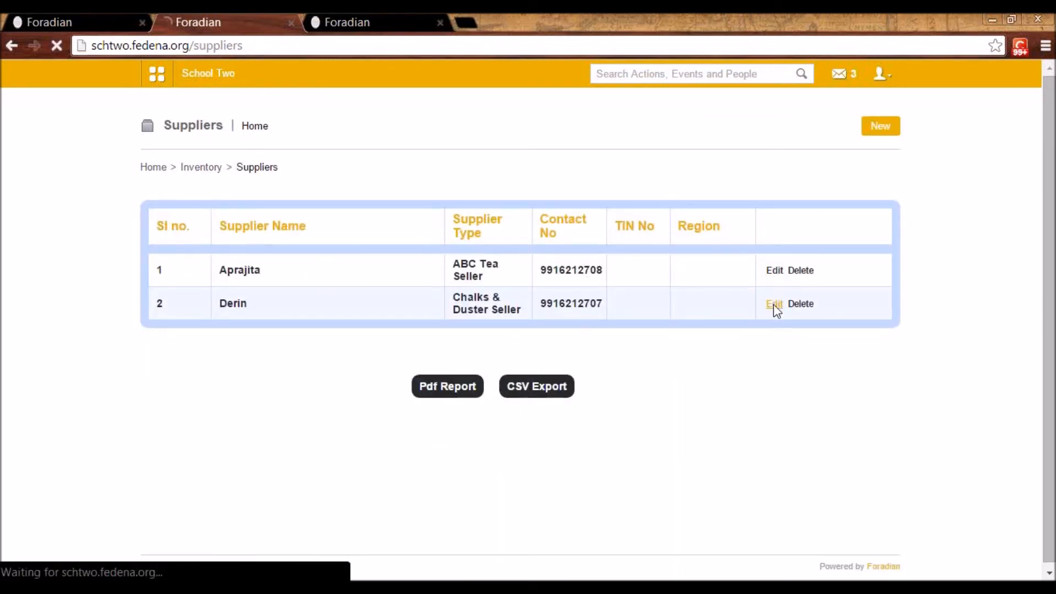
left_click(346, 220)
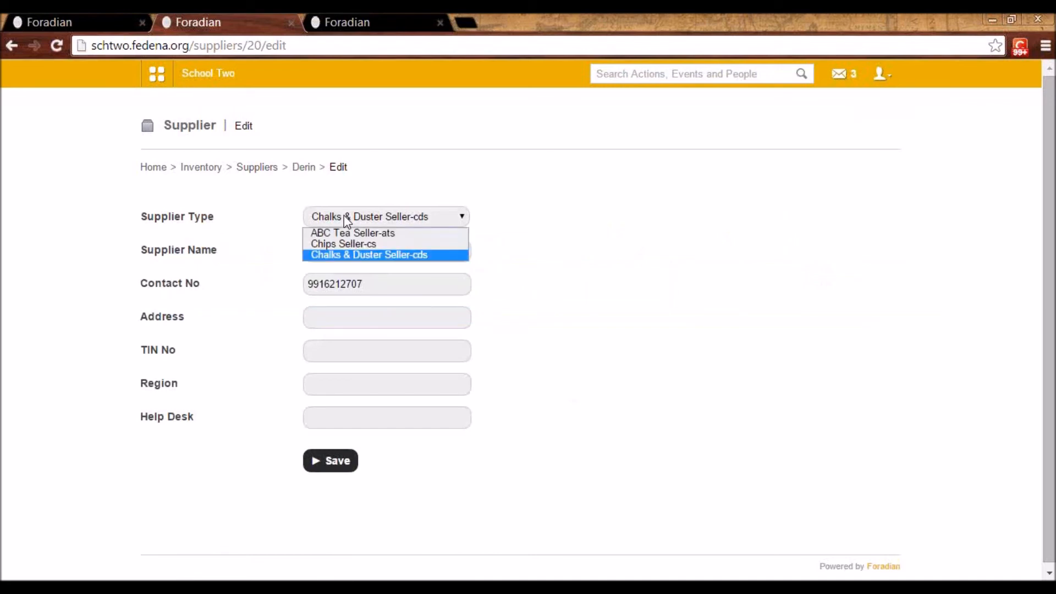
left_click(345, 218)
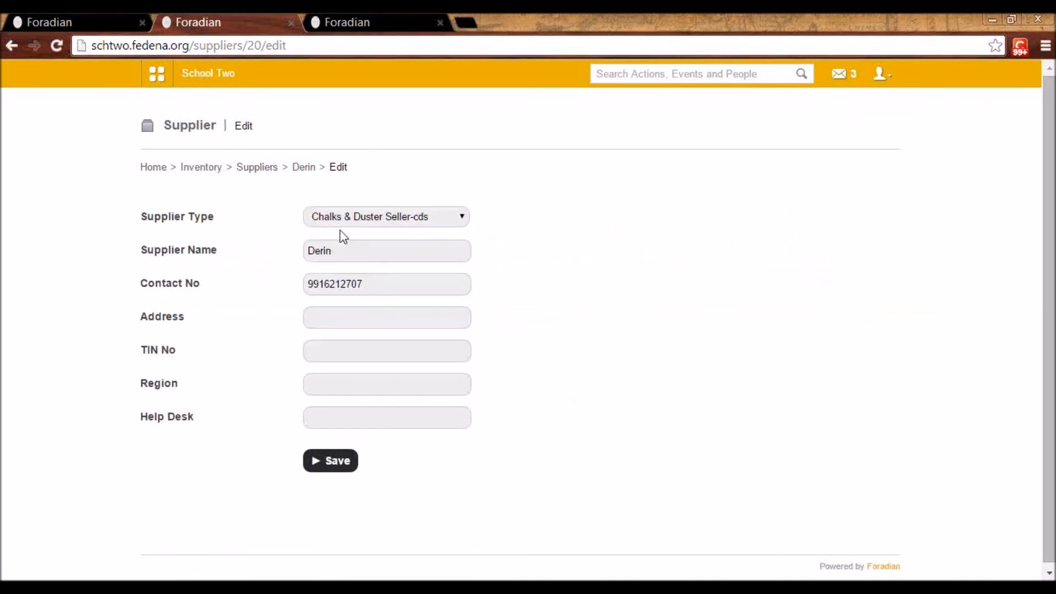
double_click(318, 251)
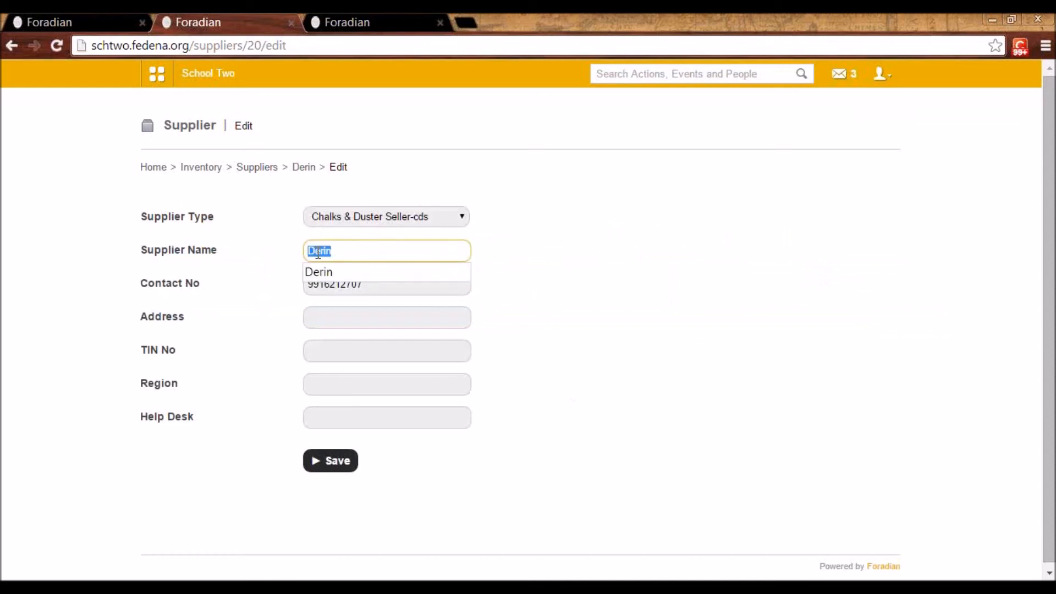
left_click(477, 213)
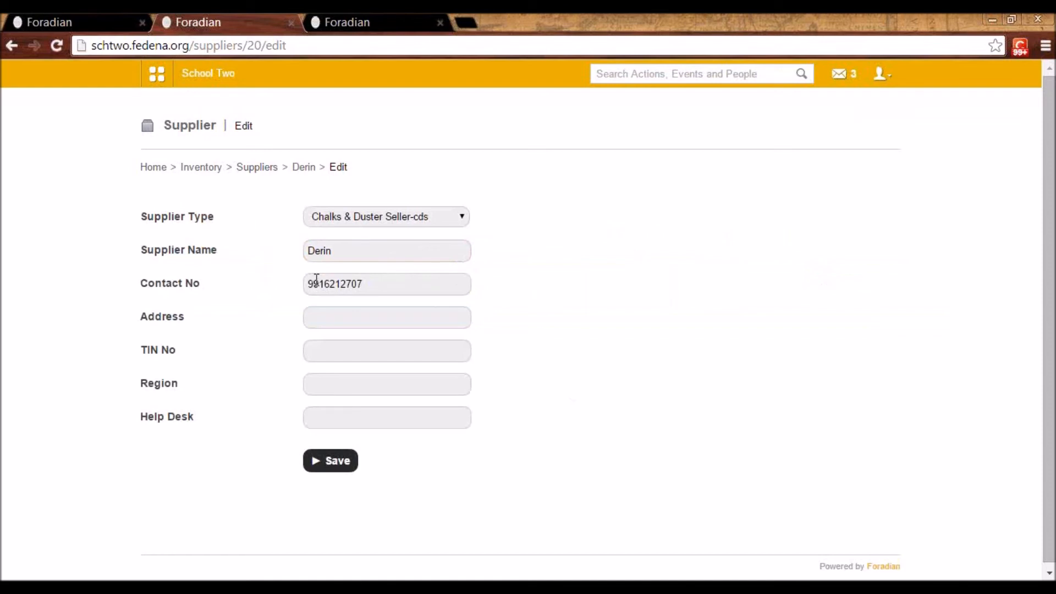
left_click(268, 167)
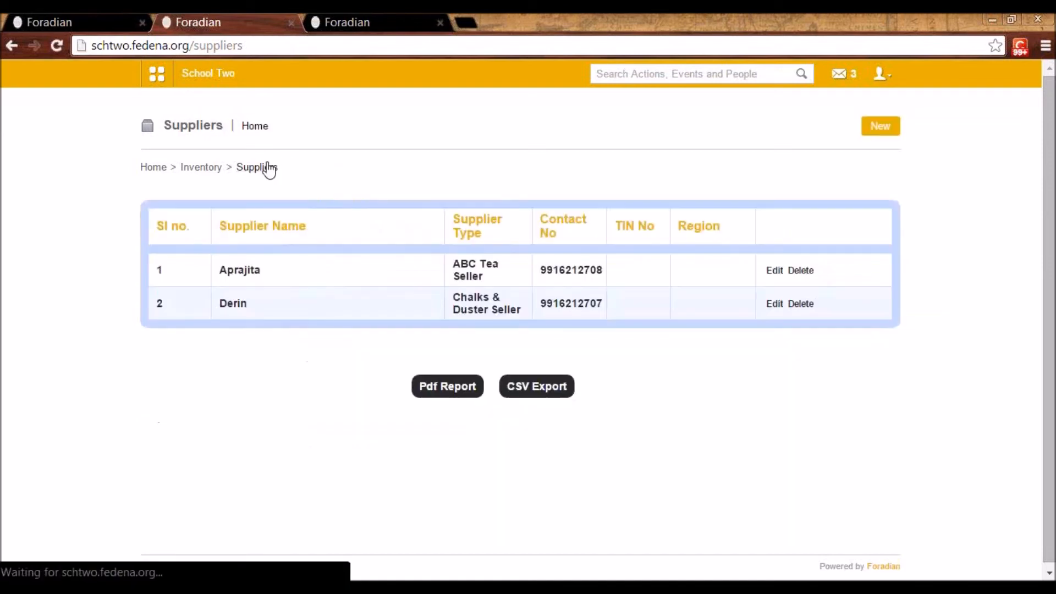
View the Inventory module's list of indents and return to the Inventory overview
left_click(207, 172)
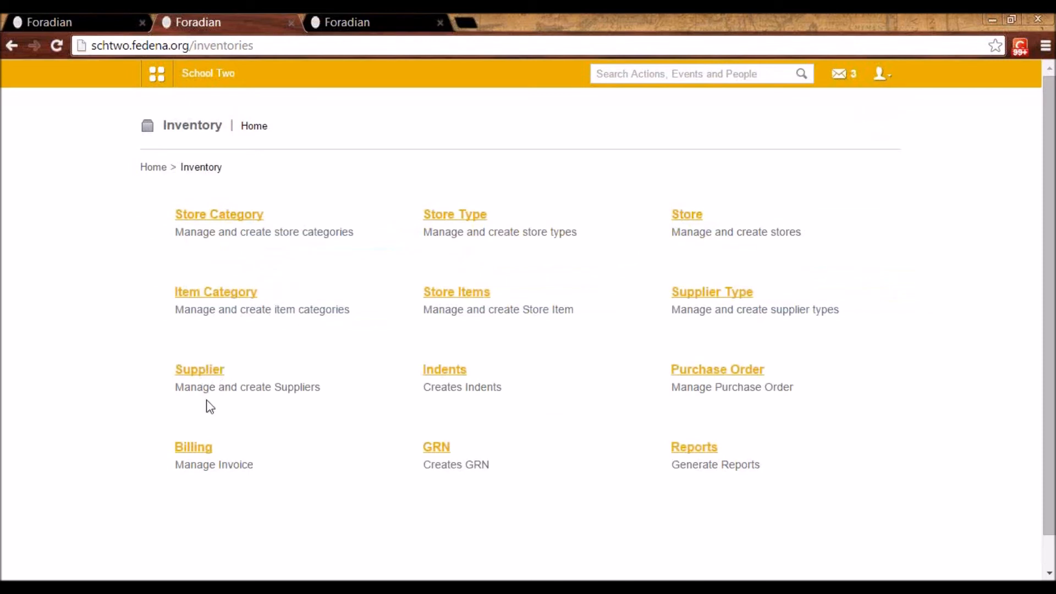
left_click(452, 376)
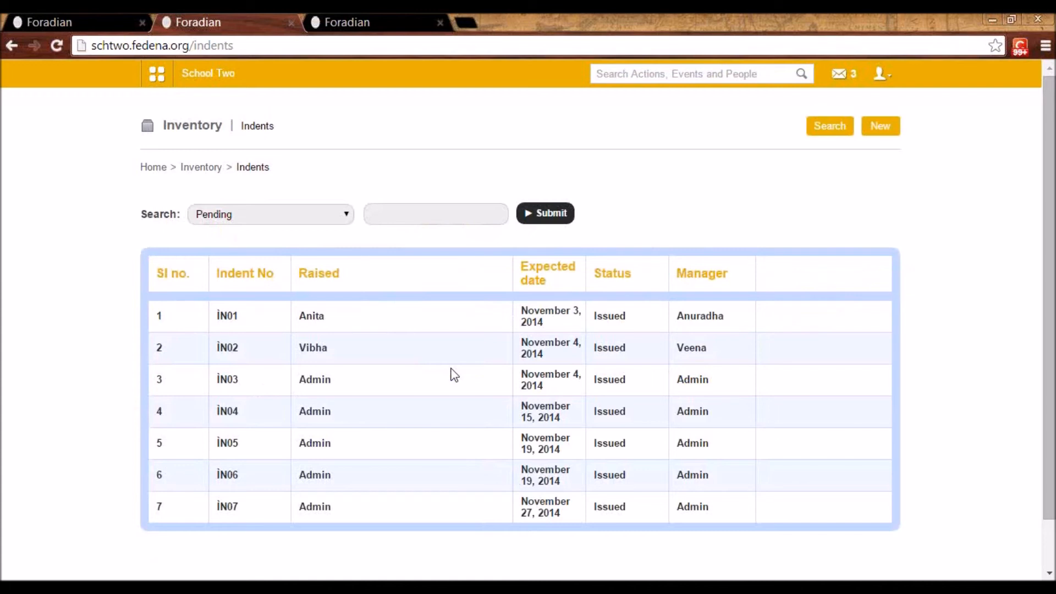
key("alt+Left")
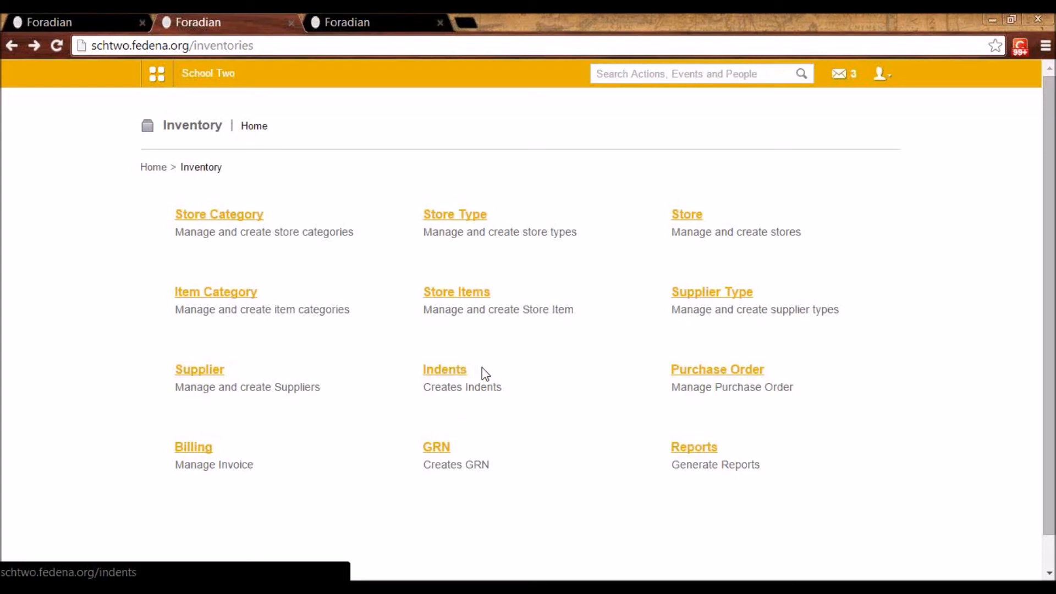
Start a new indent for the Classroom Inventory store with the description "want chalks"
left_click(455, 375)
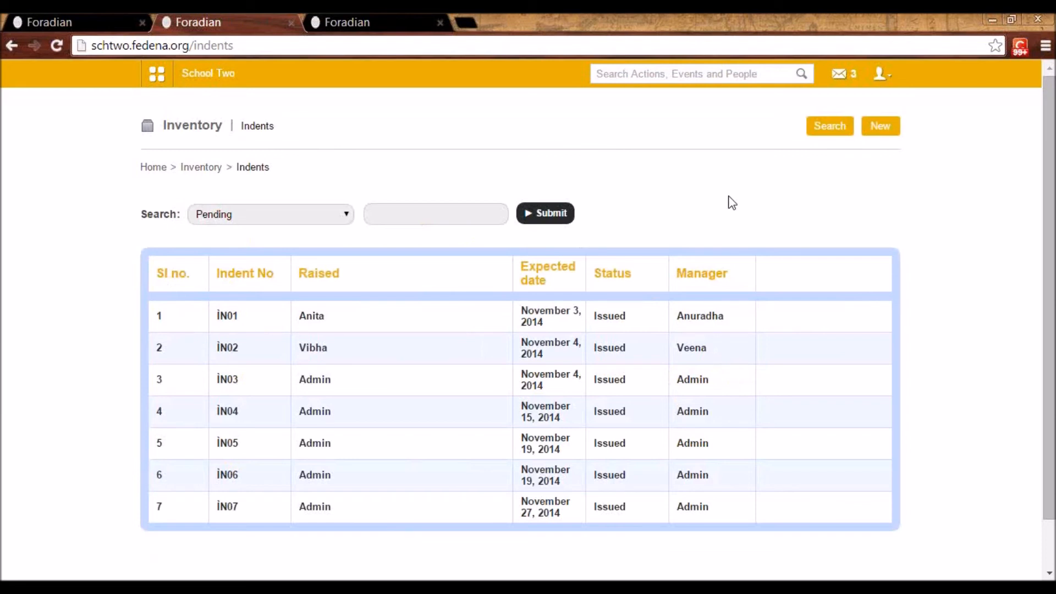
left_click(880, 130)
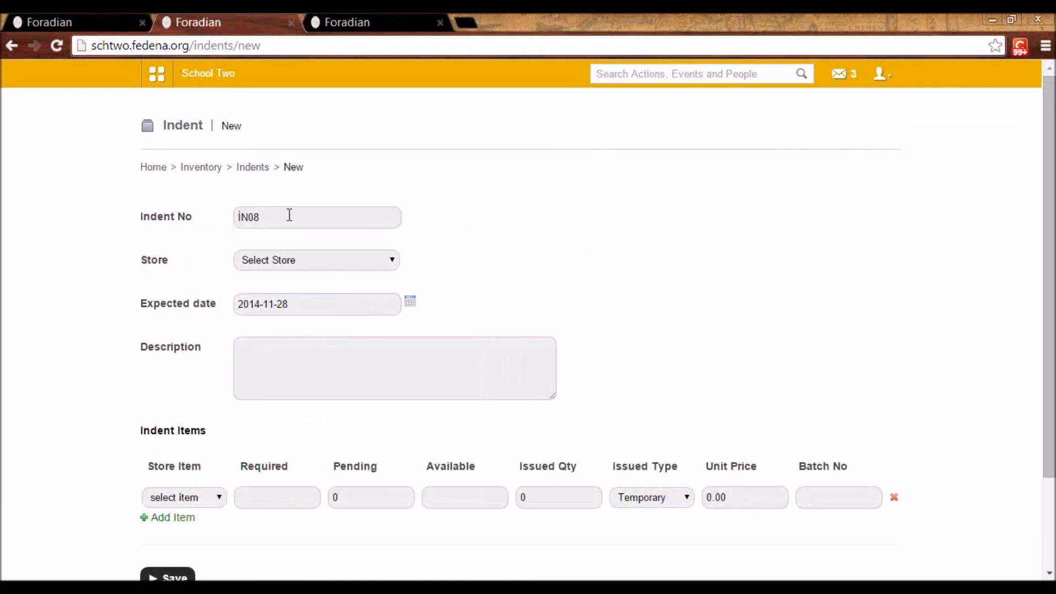
left_click(287, 263)
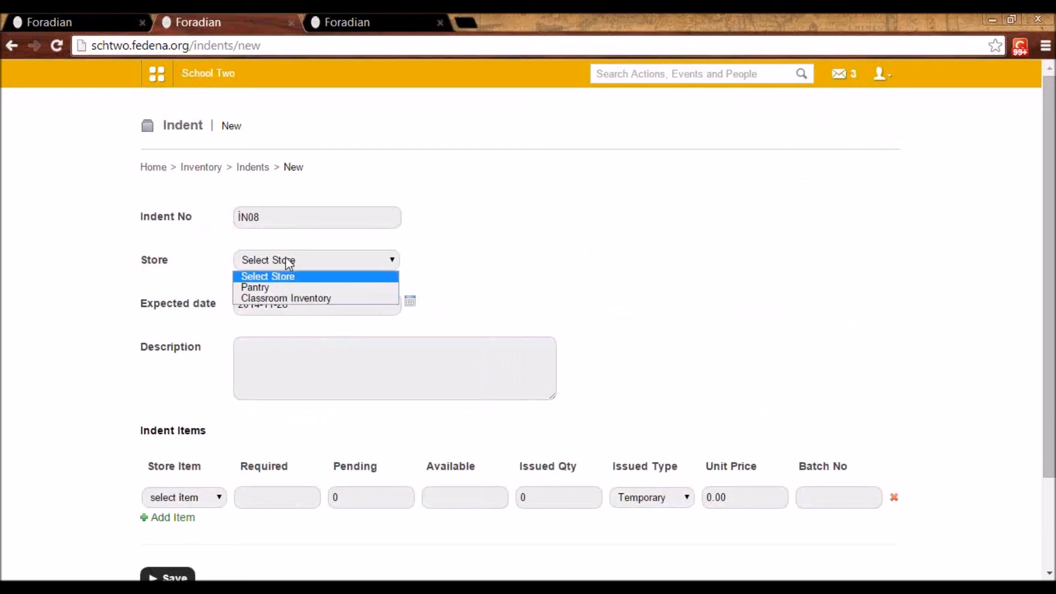
left_click(302, 299)
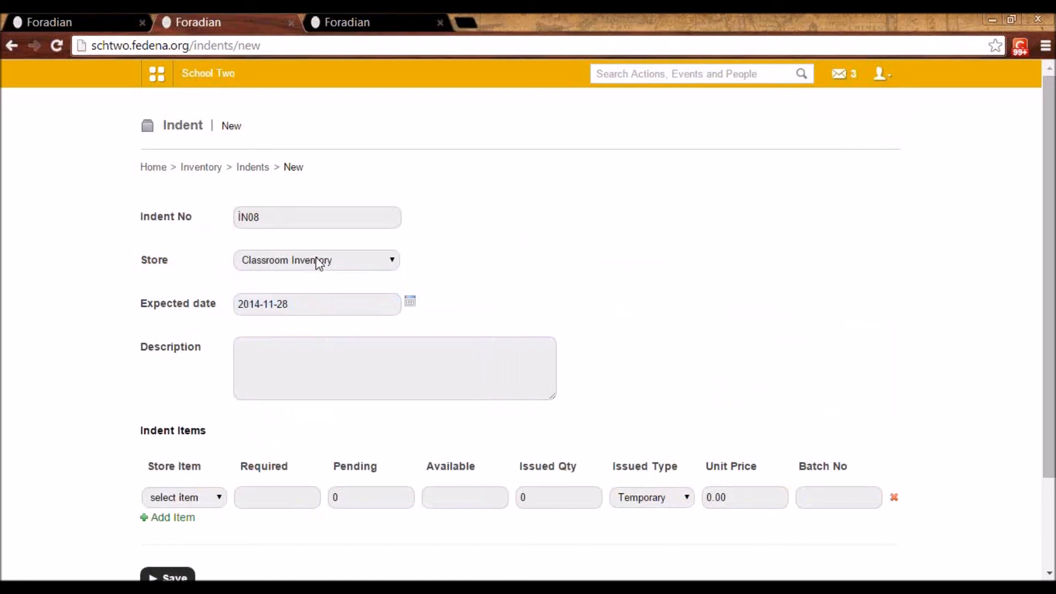
left_click(289, 358)
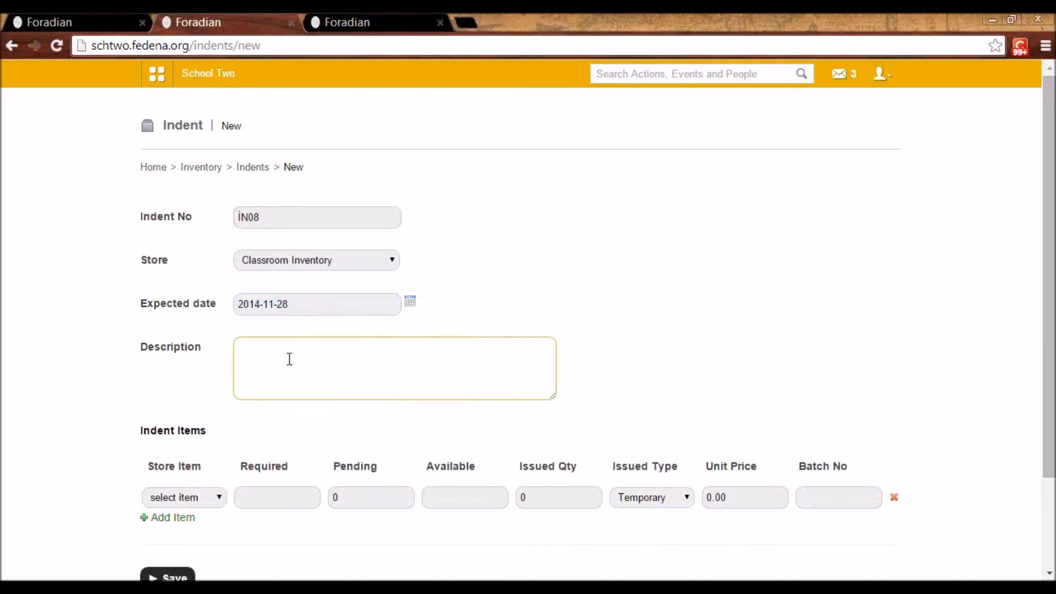
type("want chalks")
Add Chalks as the indent item with a required quantity of 100 and save the indent
left_click(215, 504)
left_click(206, 525)
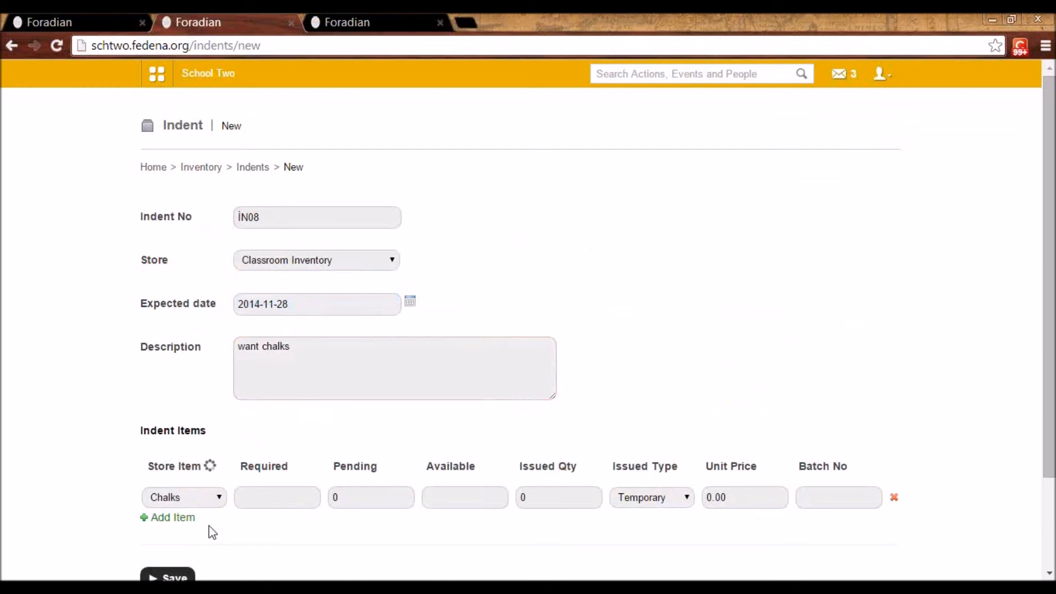
left_click(265, 501)
type("100")
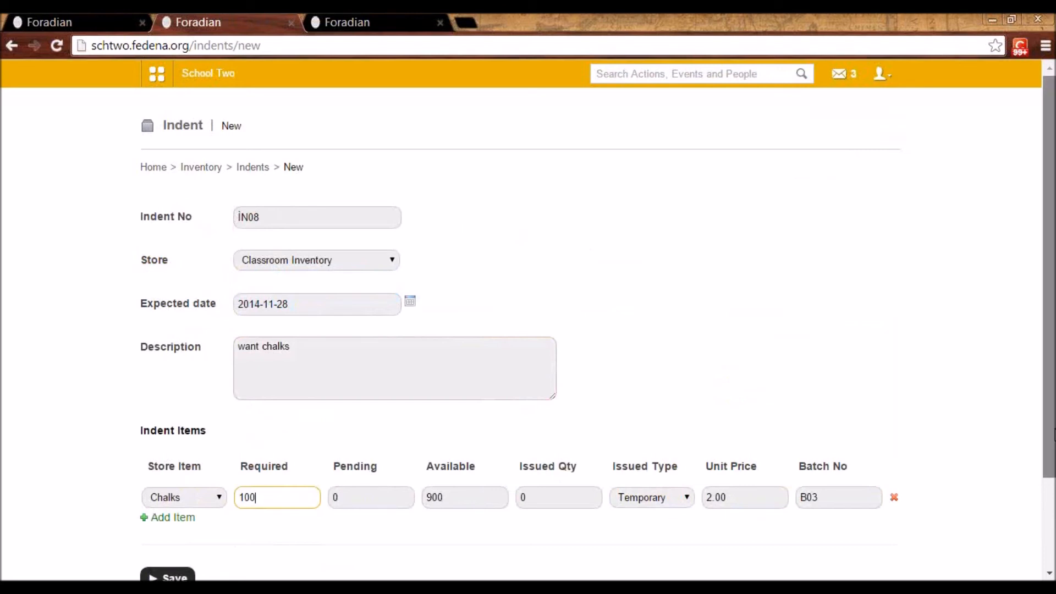
left_click_drag(1052, 433, 1052, 486)
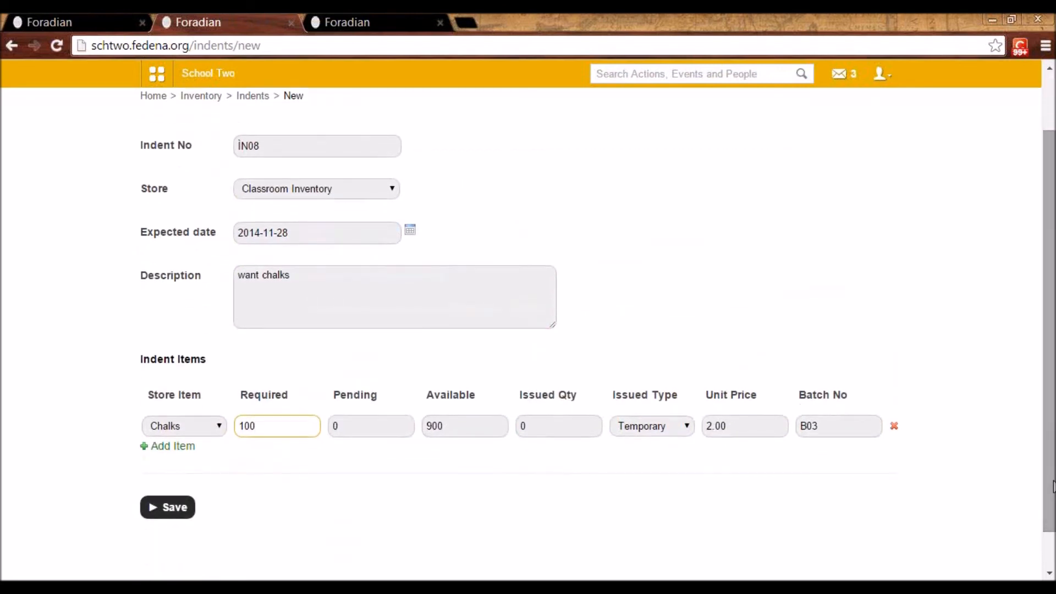
left_click(178, 512)
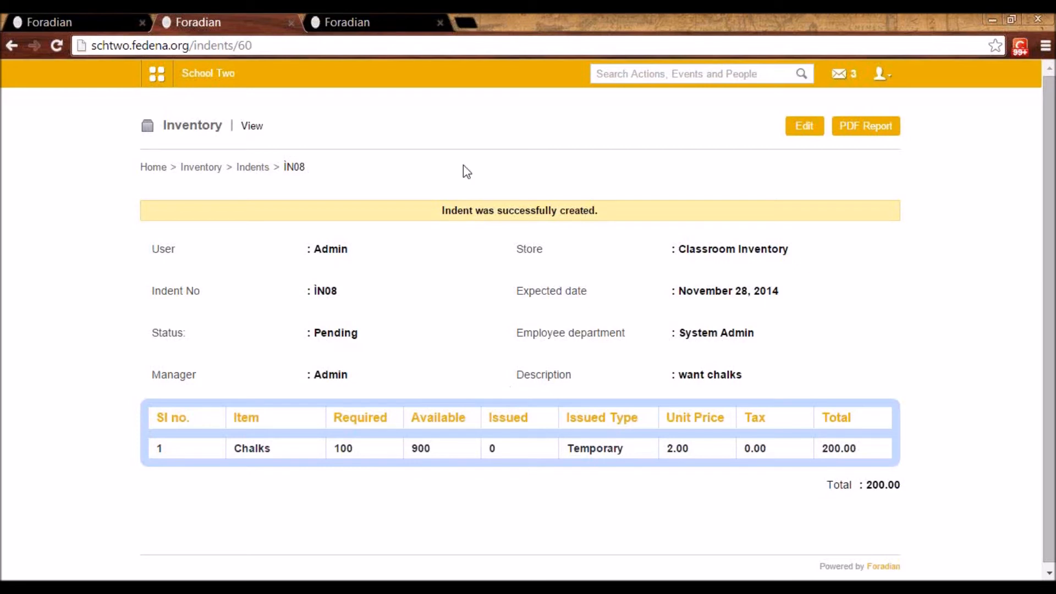
Accept the pending chalks indent from the indents list with the status Issued and save it
left_click(259, 171)
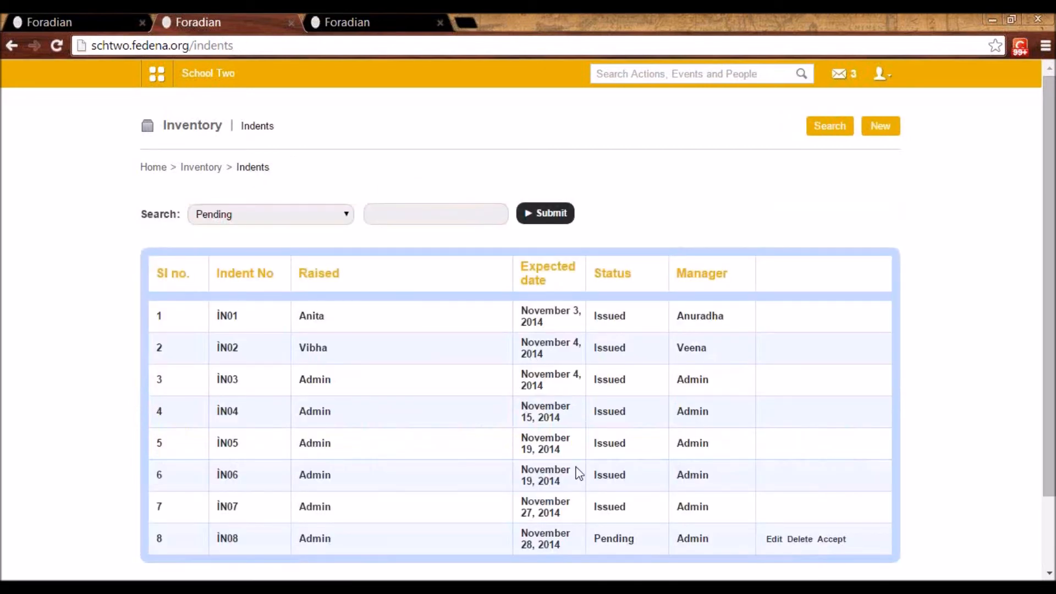
left_click(832, 539)
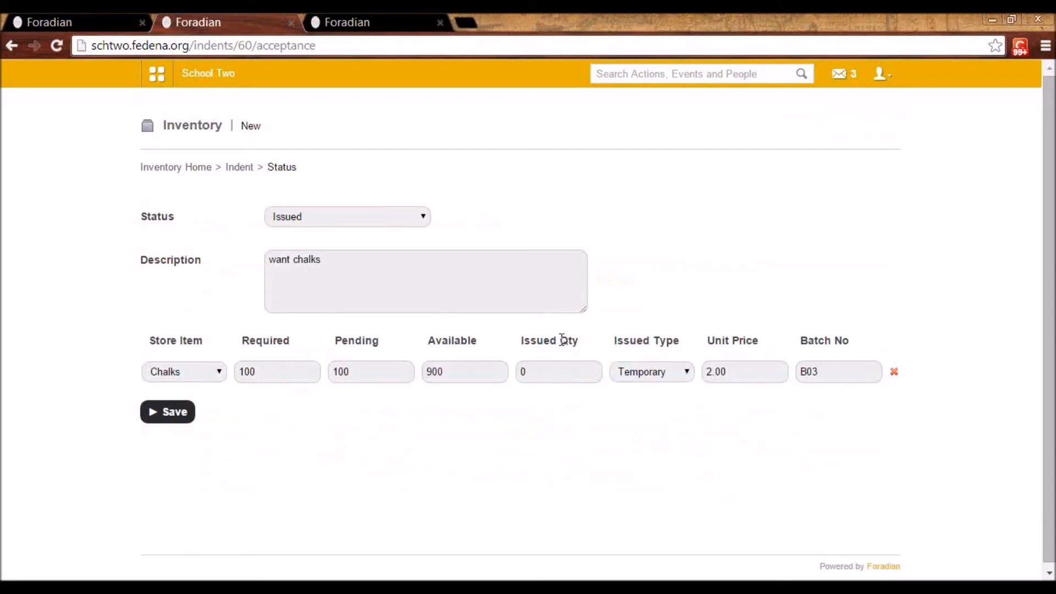
left_click(403, 216)
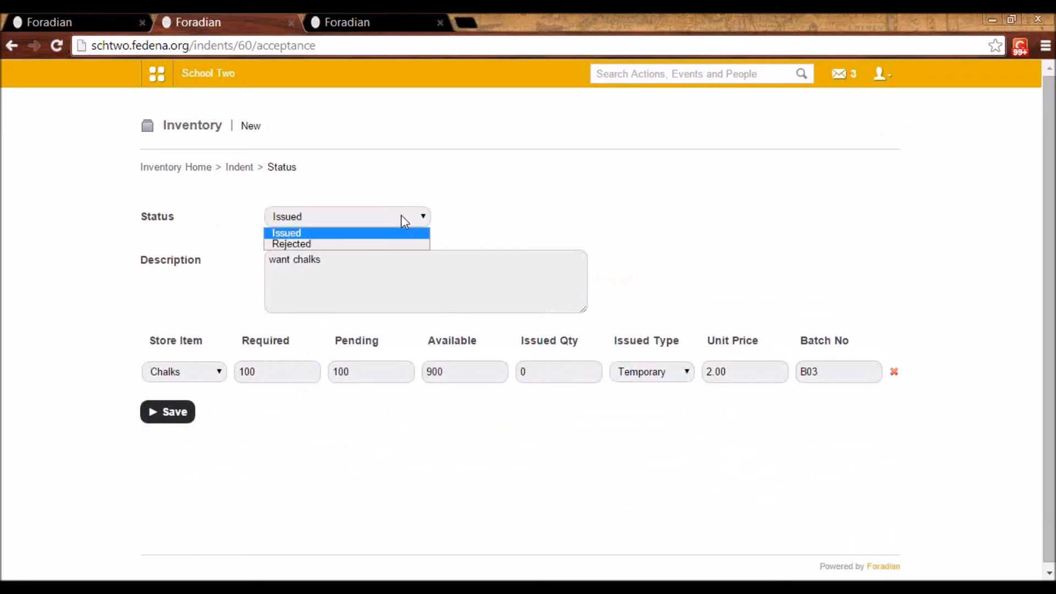
left_click(402, 216)
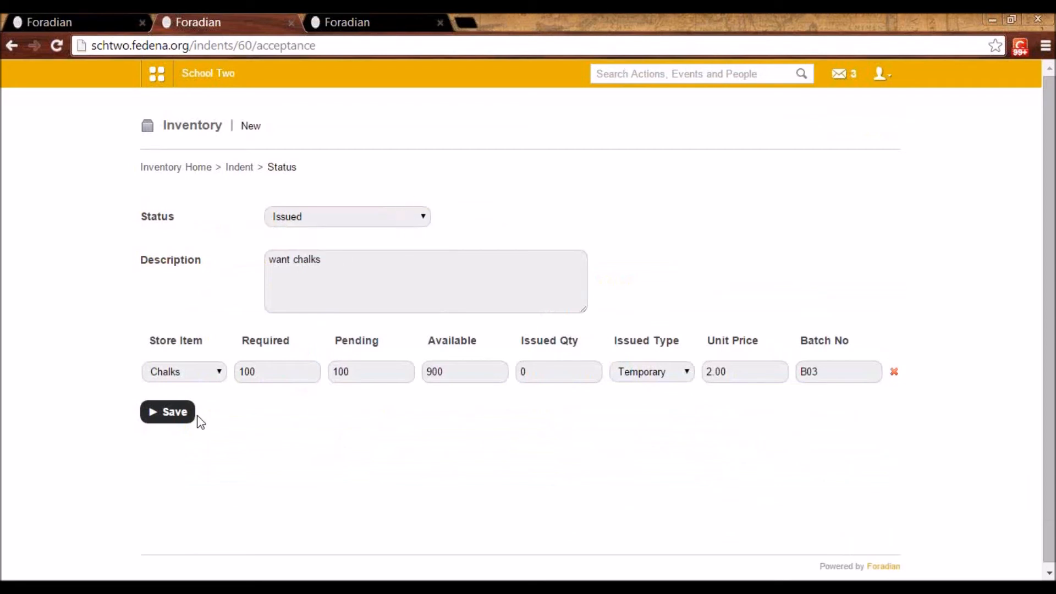
left_click(181, 419)
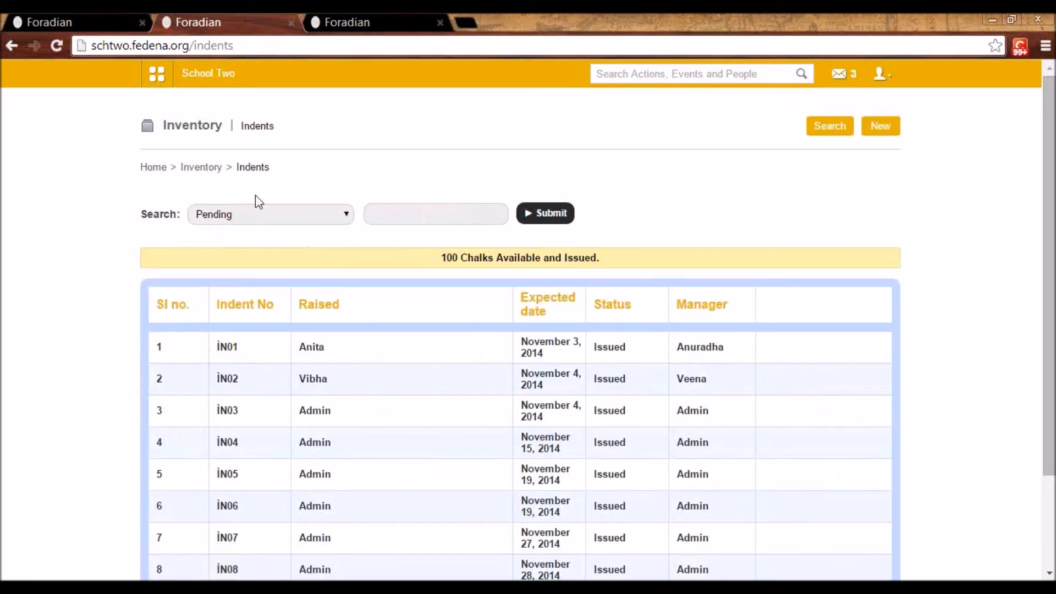
Display the Classroom Inventory store items to check the remaining quantity of Chalks
left_click(212, 177)
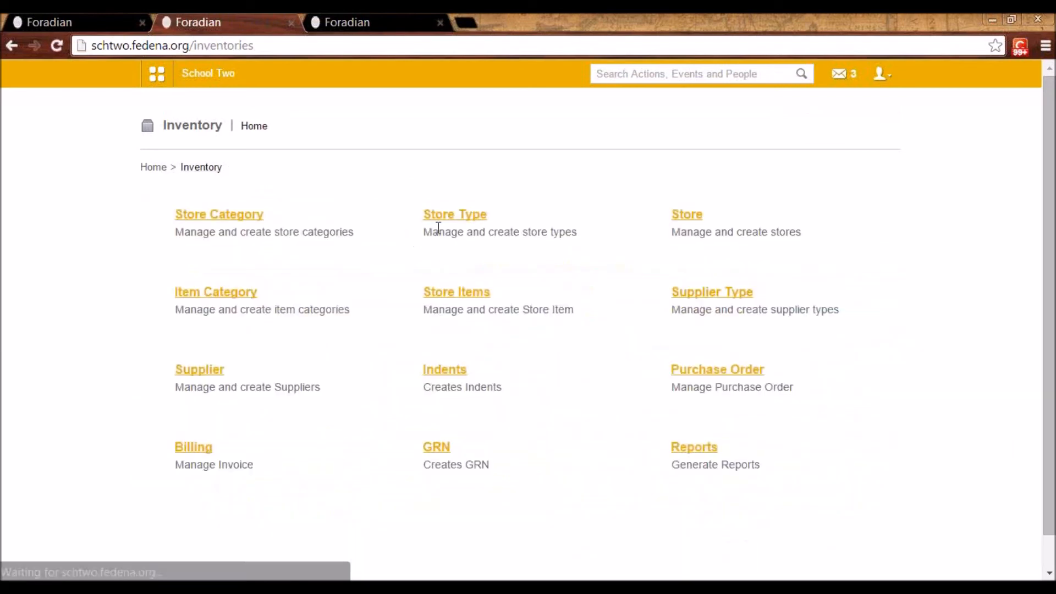
left_click(468, 293)
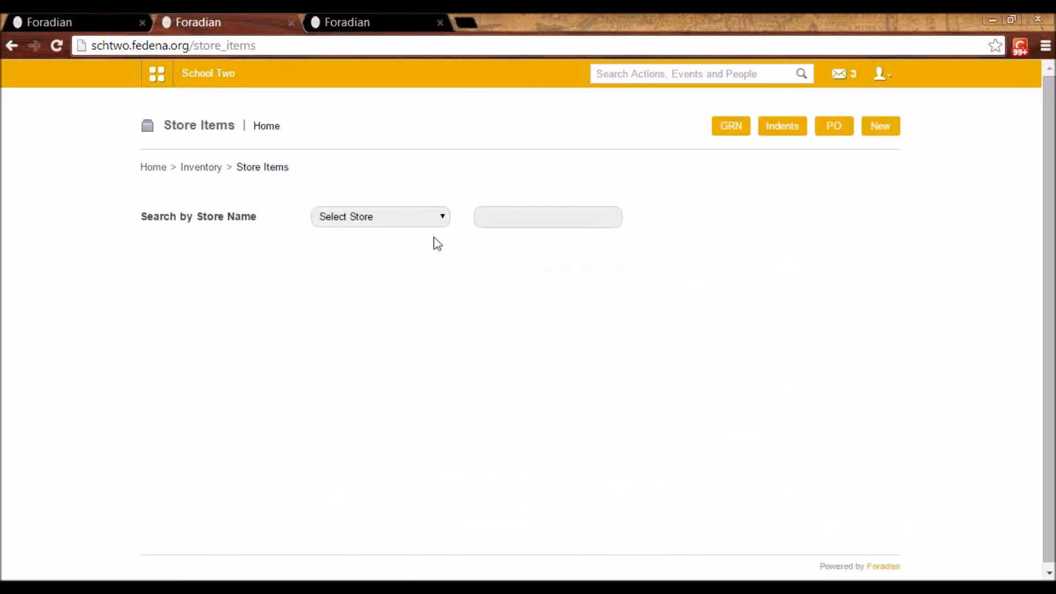
left_click(424, 222)
left_click(420, 255)
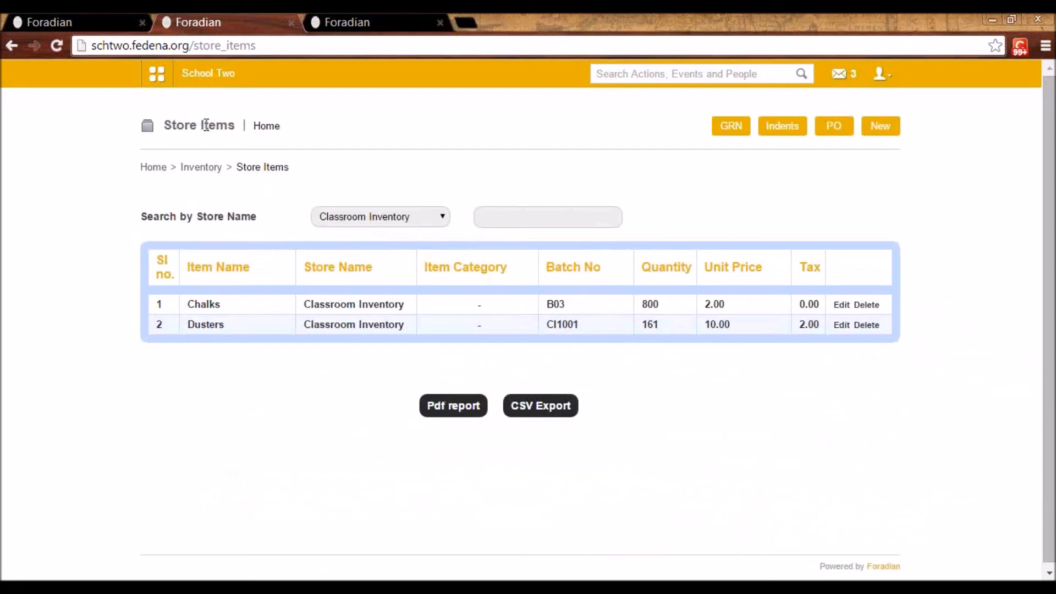
Start a new purchase order in the Inventory module and choose Classroom Inventory as its store
left_click(210, 168)
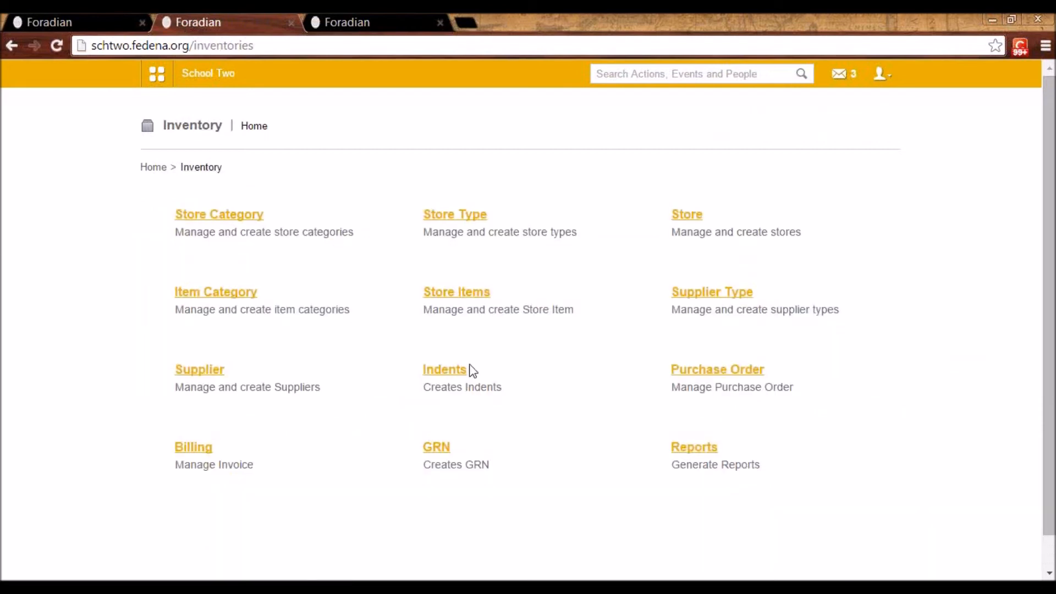
left_click(715, 372)
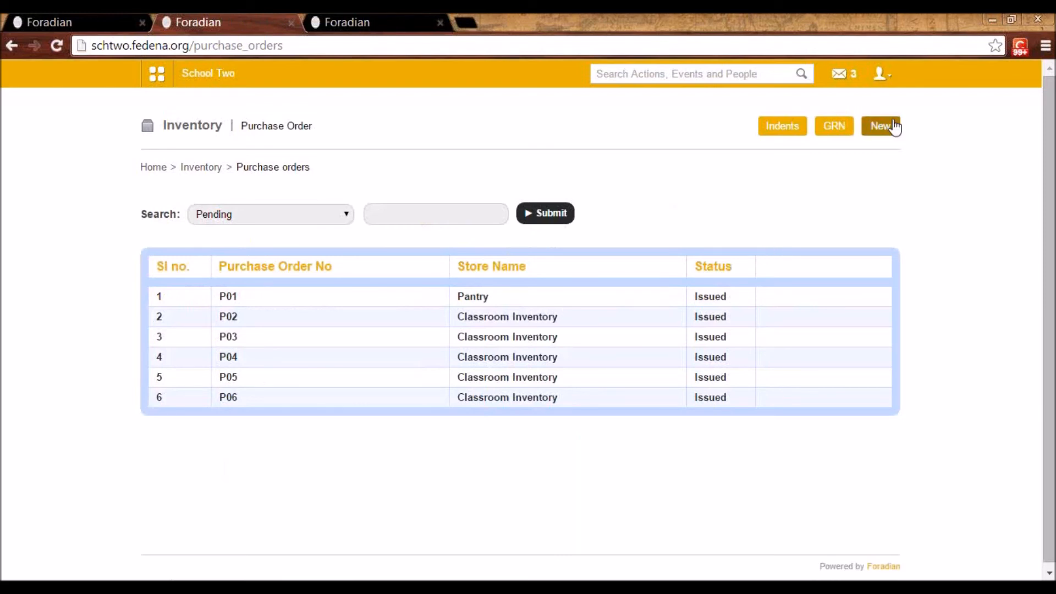
left_click(882, 127)
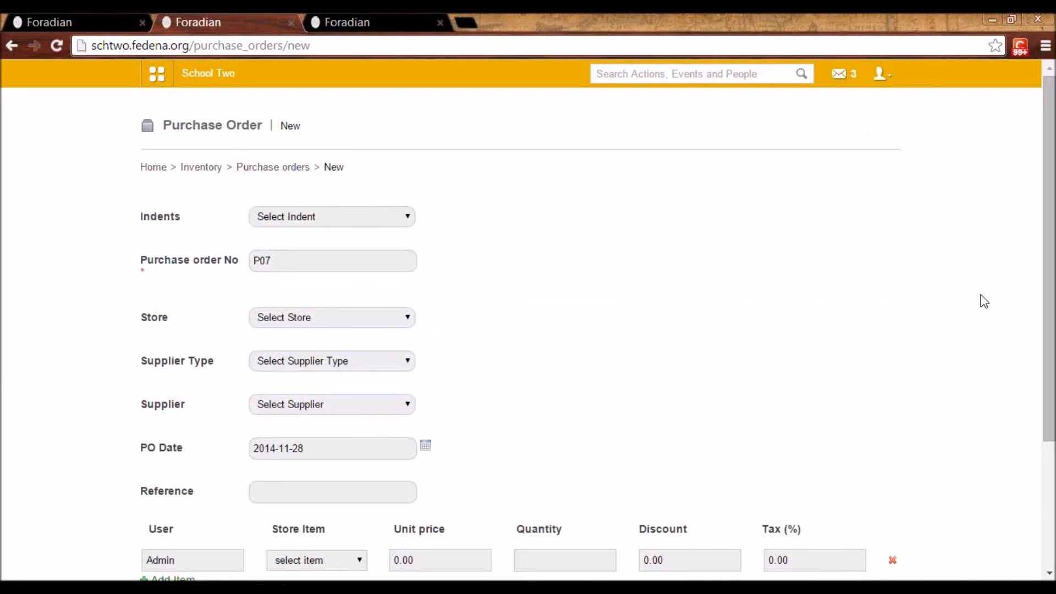
left_click_drag(1051, 347, 1051, 435)
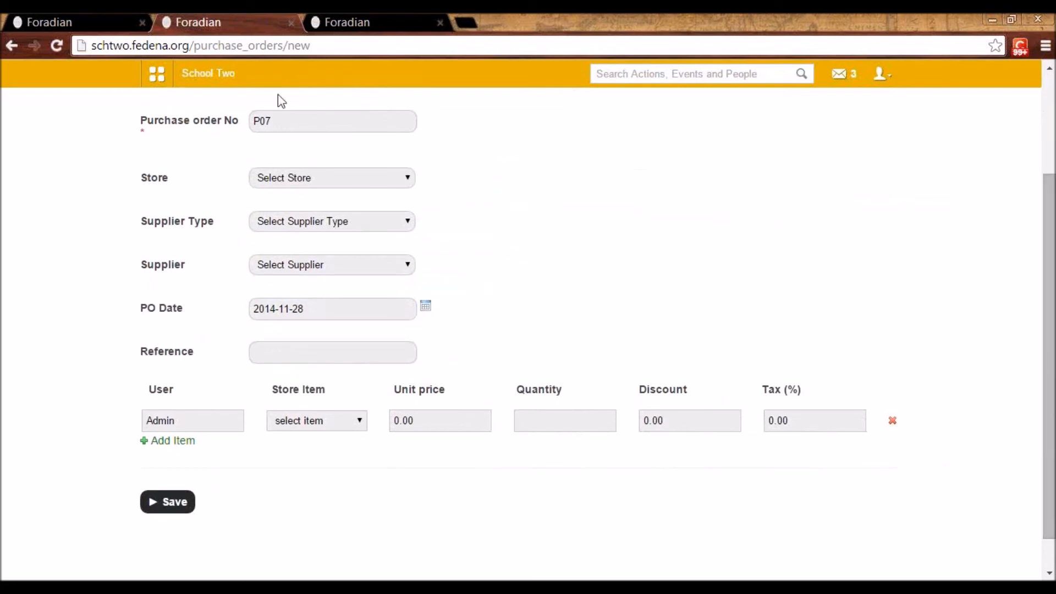
left_click(286, 182)
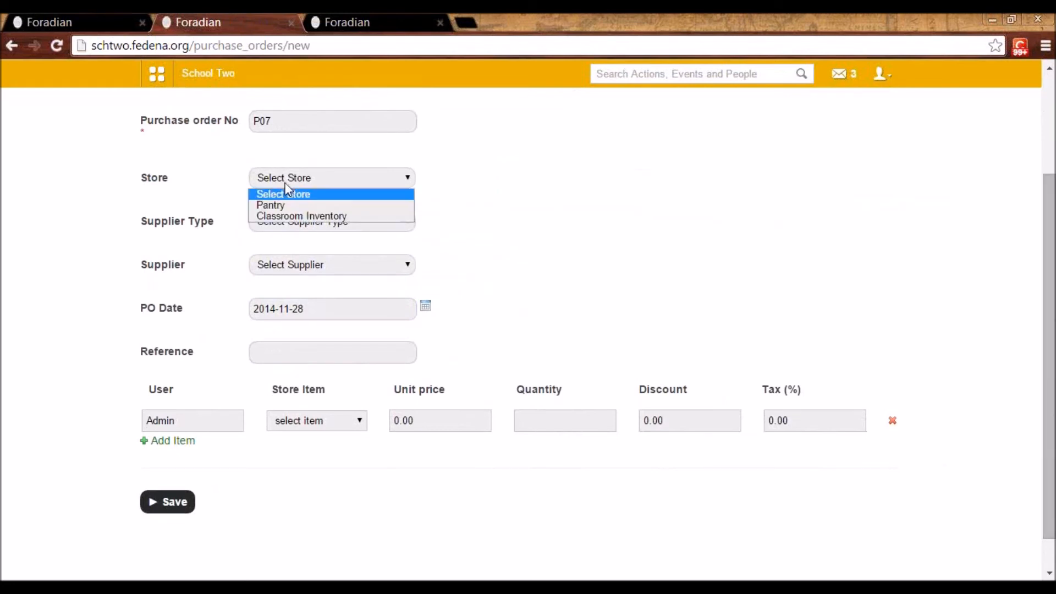
left_click(287, 217)
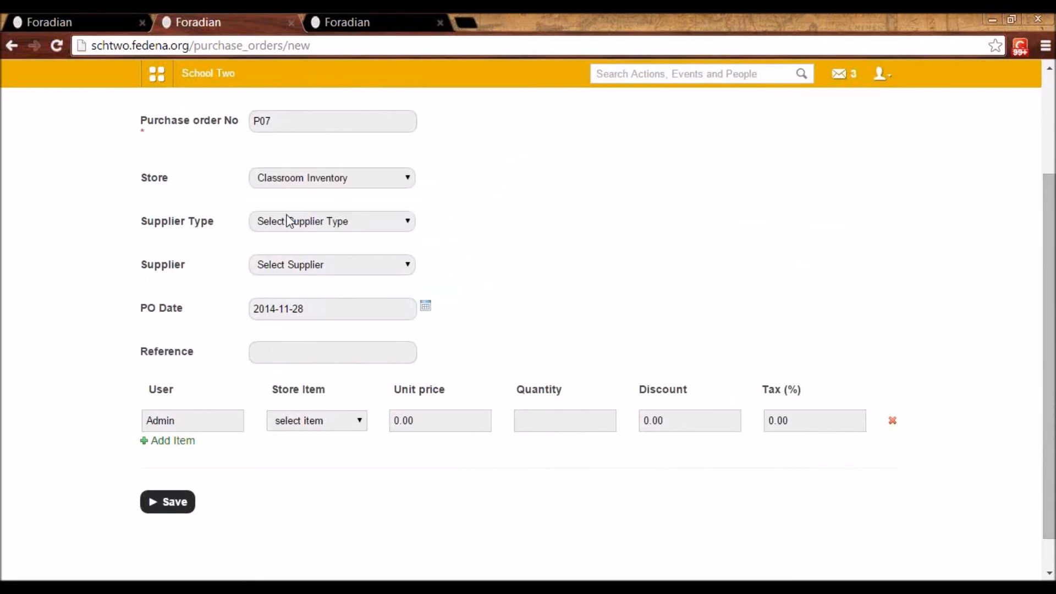
Set the purchase order's supplier type to Chalks & Duster Seller and select the supplier listed for that type
left_click(297, 221)
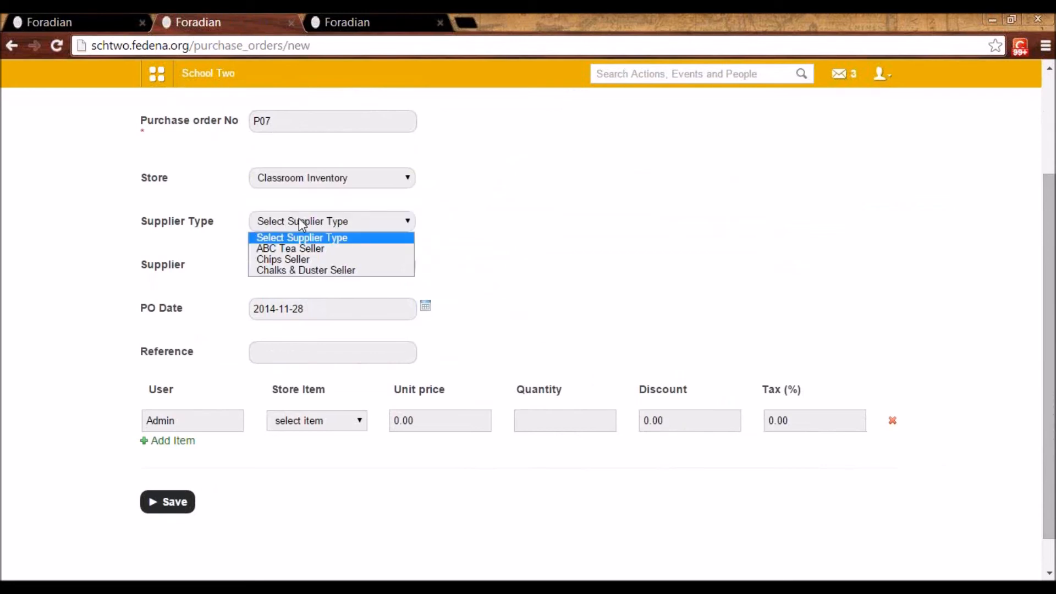
left_click(298, 270)
left_click(282, 267)
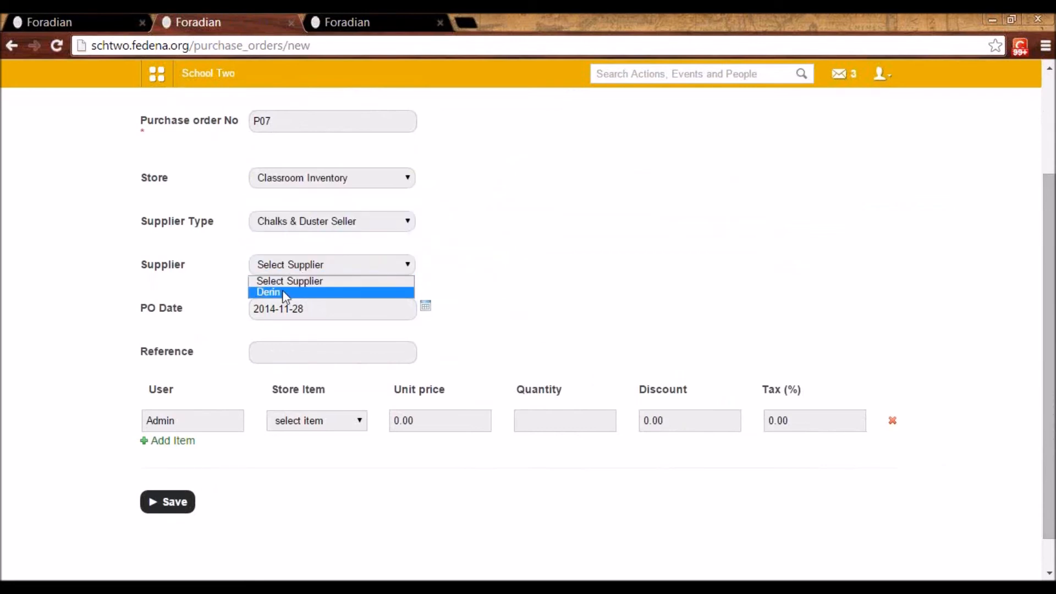
left_click(281, 294)
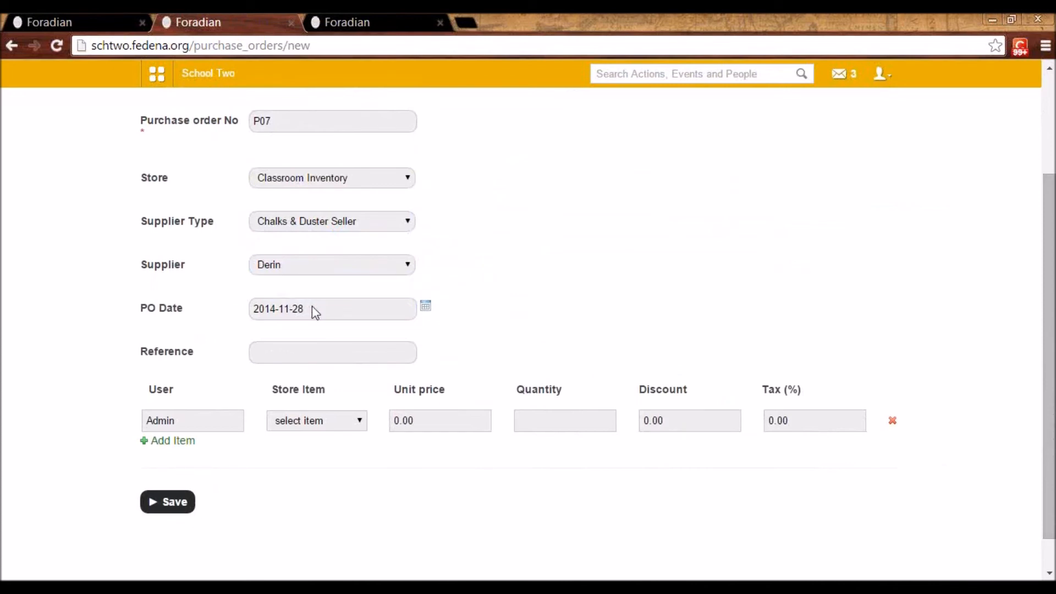
Add Chalks as the purchase order's store item with a quantity of 100 and save the order
left_click(291, 421)
left_click(292, 448)
left_click(532, 423)
type("100")
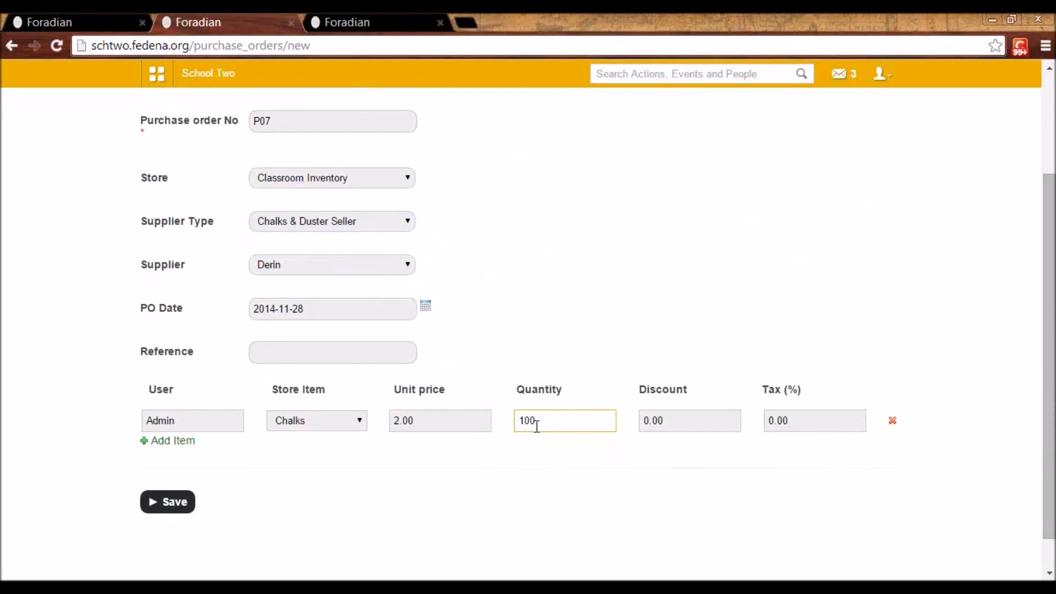
left_click(521, 346)
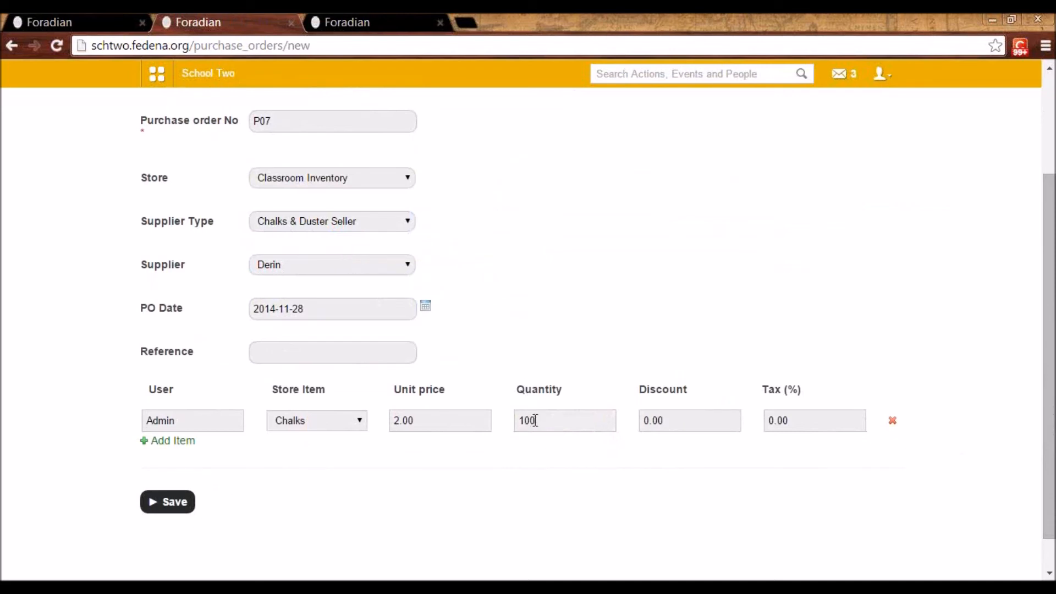
left_click(181, 510)
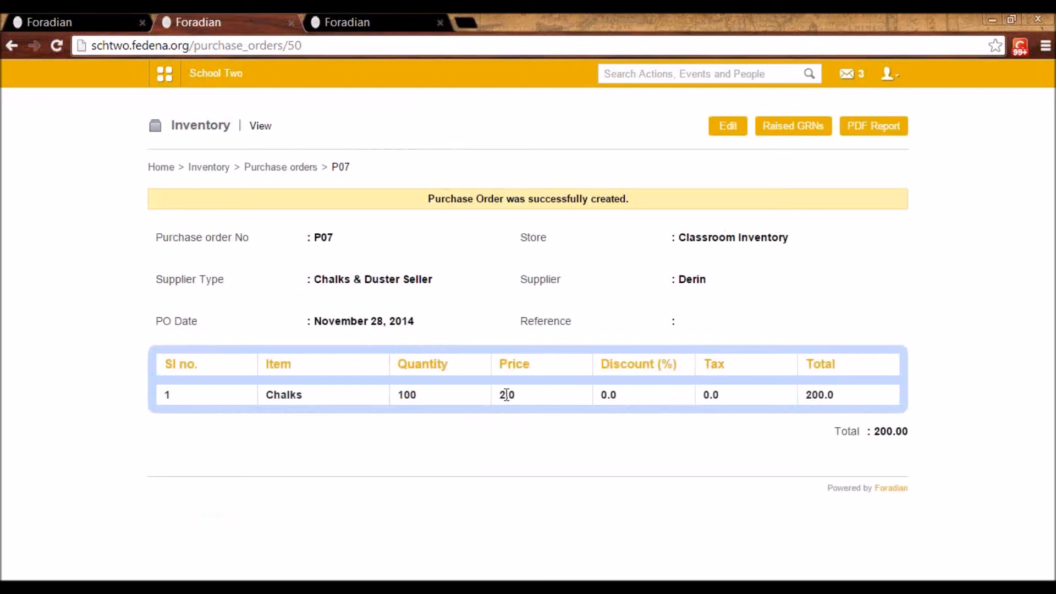
Issue the pending Classroom Inventory purchase order from the purchase orders list and save its acceptance with the status Issued
left_click(303, 171)
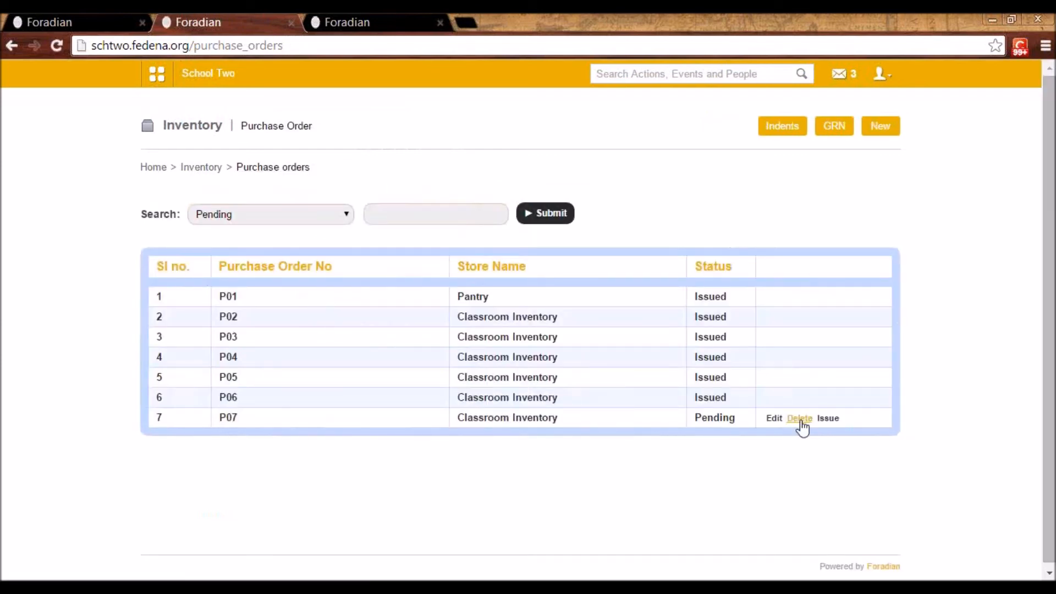
left_click(832, 419)
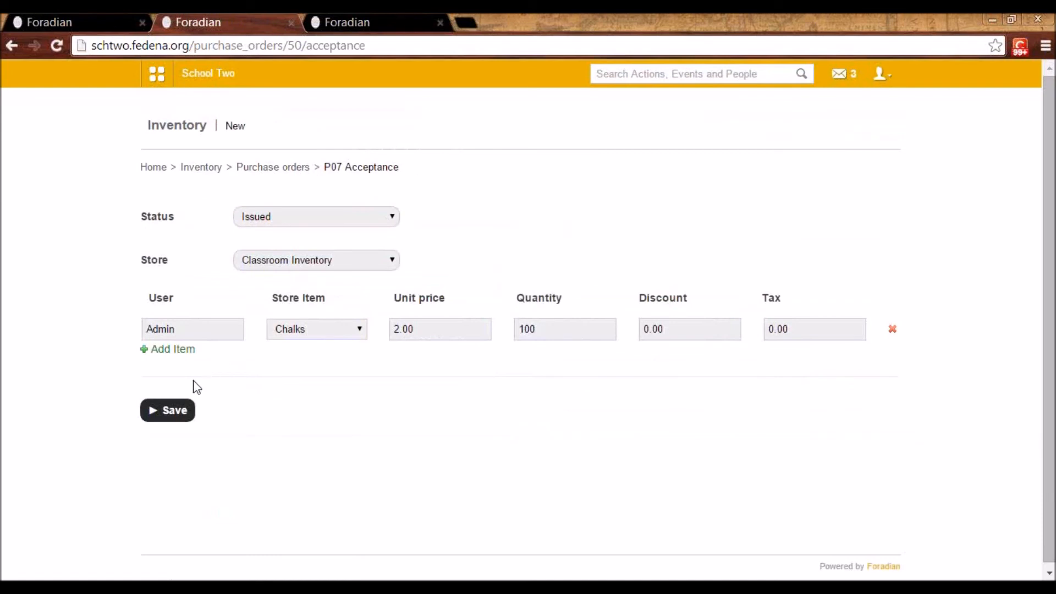
left_click(175, 411)
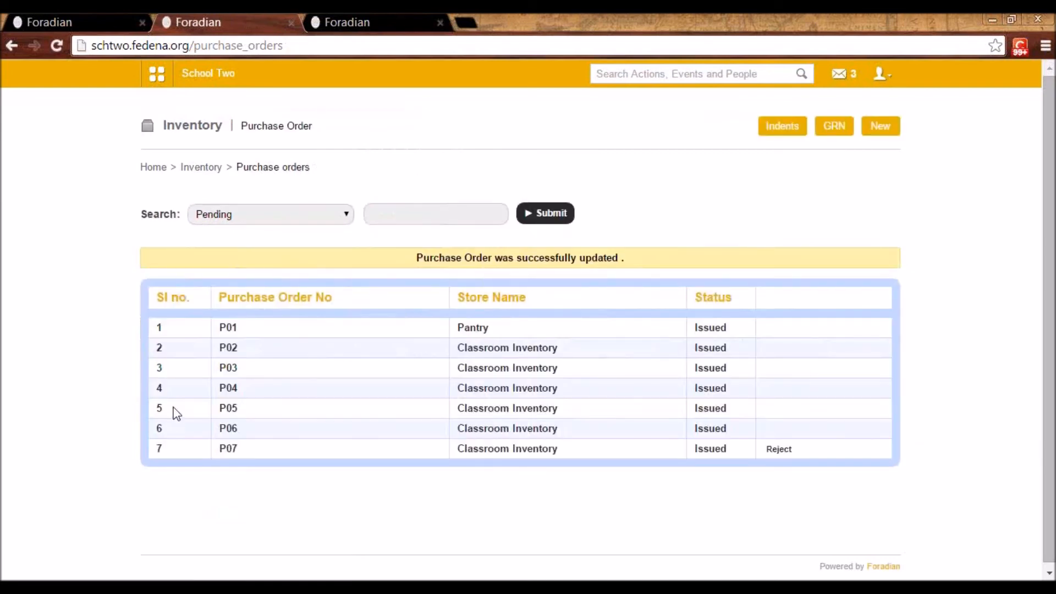
Create a new GRN in the Inventory module for the newly issued chalks purchase order with invoice number CI002 and save it
left_click(209, 171)
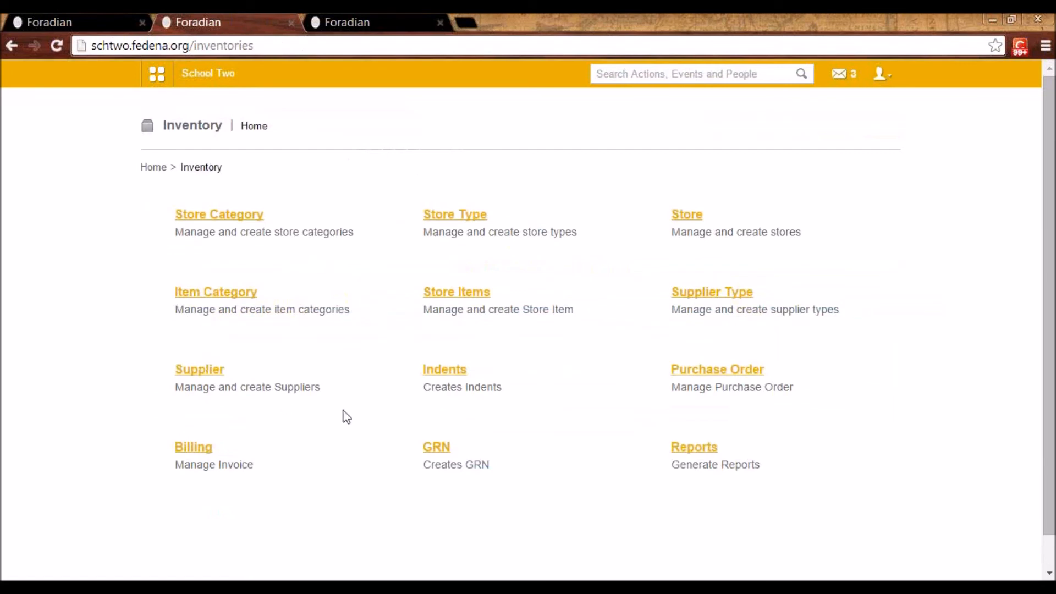
left_click(442, 449)
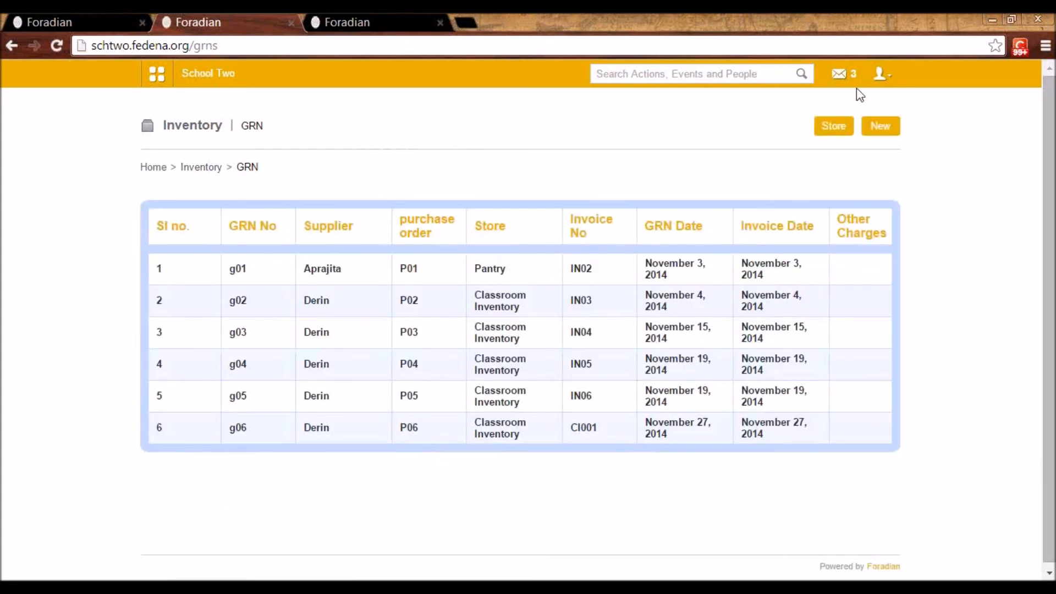
left_click(878, 138)
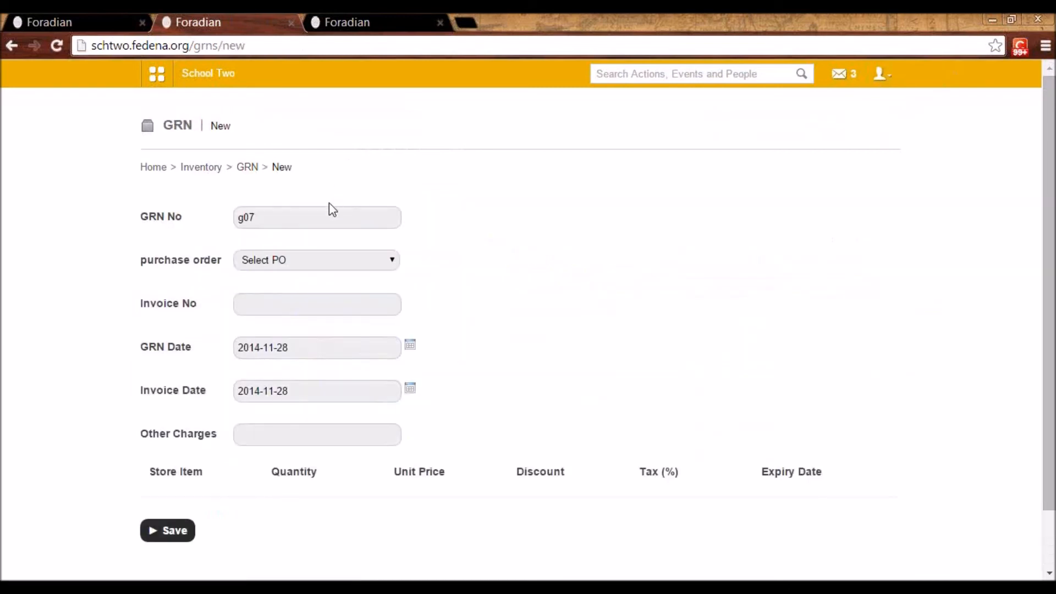
left_click(302, 260)
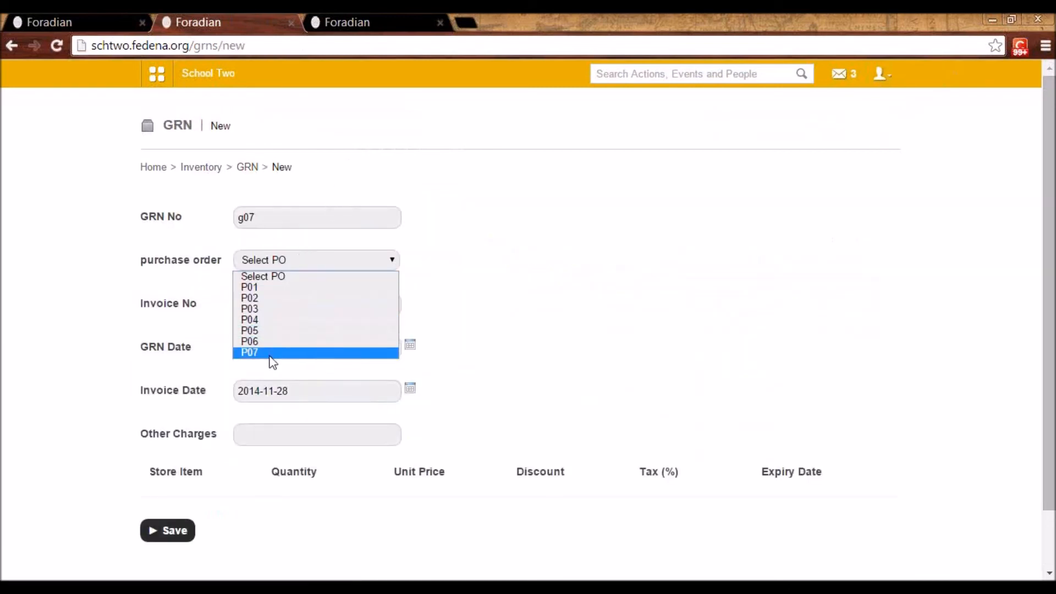
left_click(270, 354)
left_click(271, 297)
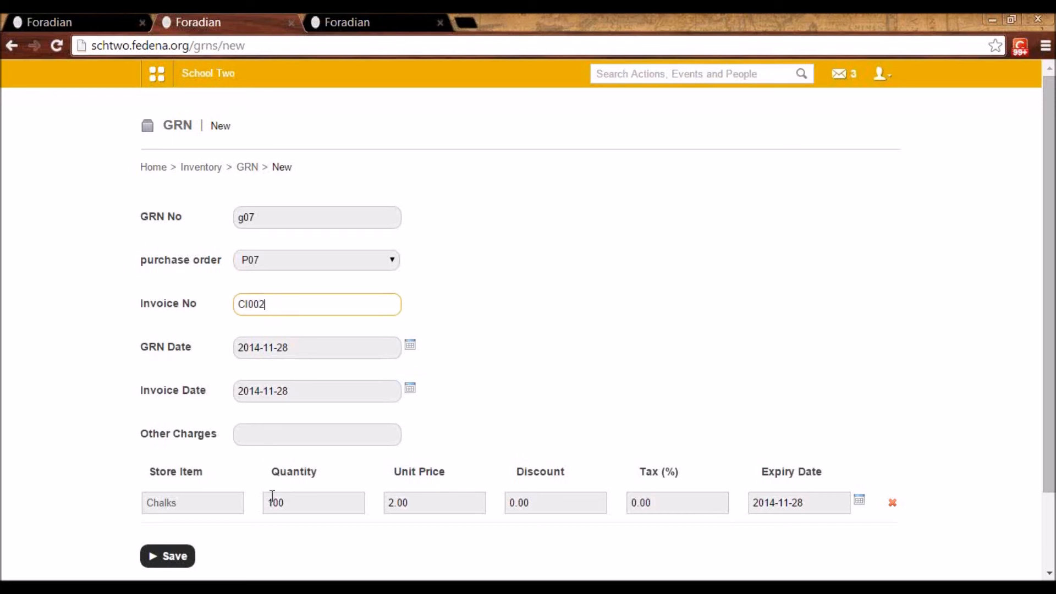
left_click(177, 557)
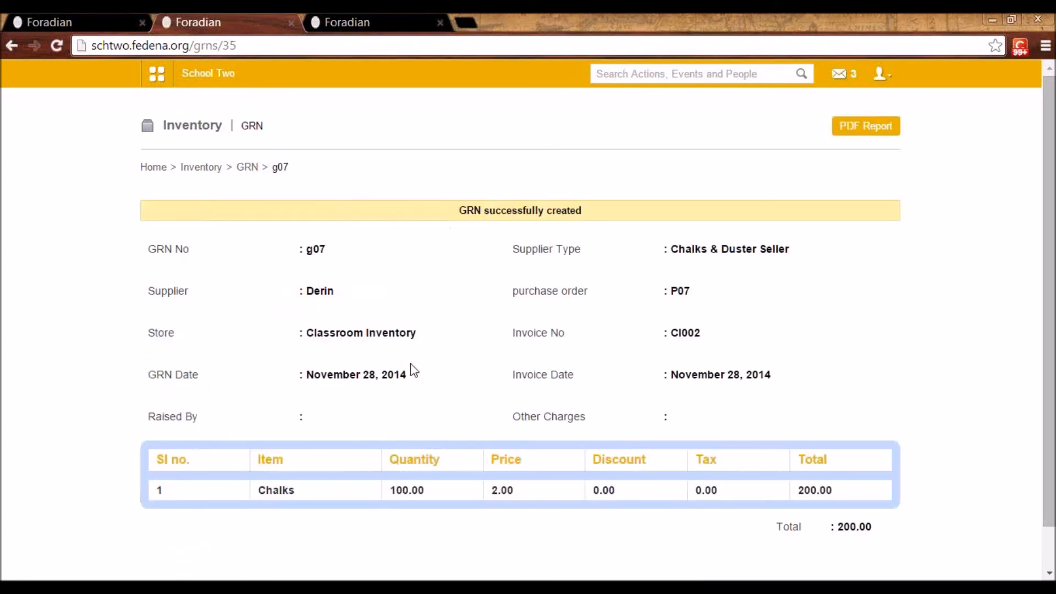
Display the list of GRNs and return to the Inventory module's home page
left_click(249, 169)
left_click(209, 170)
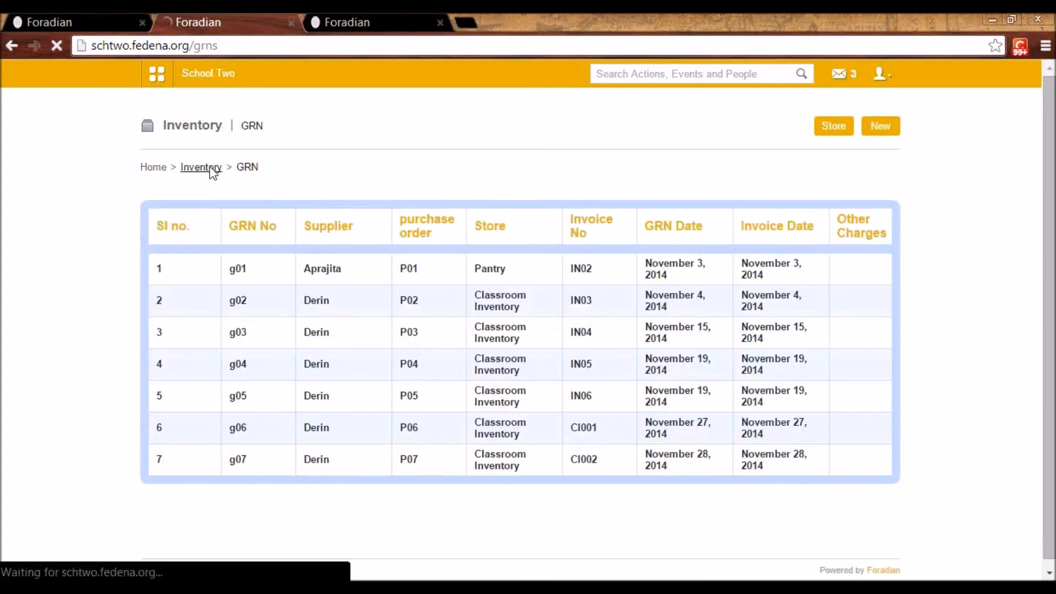
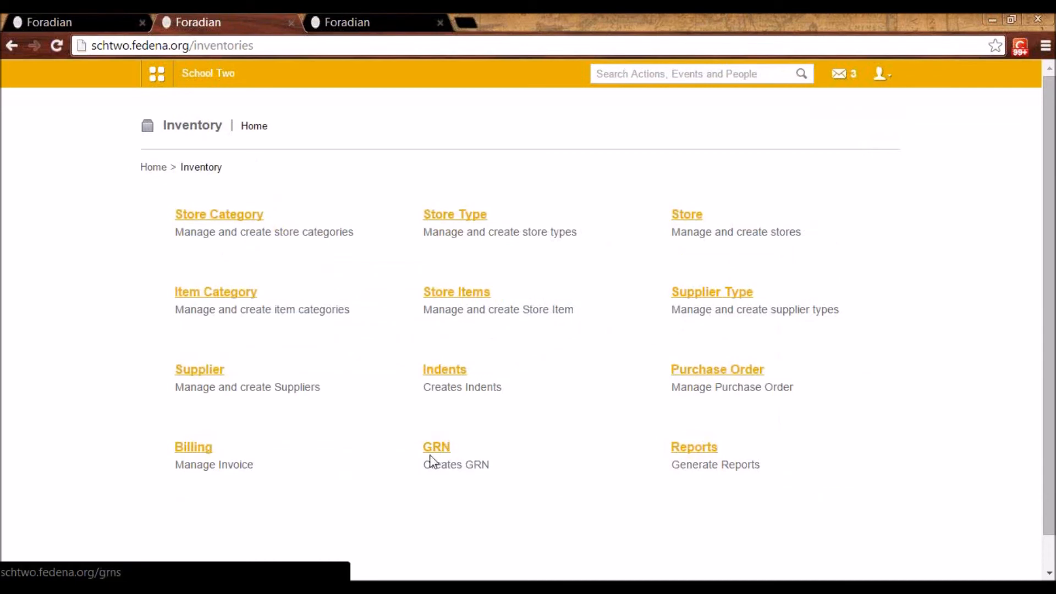
Start a new invoice in the Inventory module's billing section with Pantry as its store
left_click(195, 448)
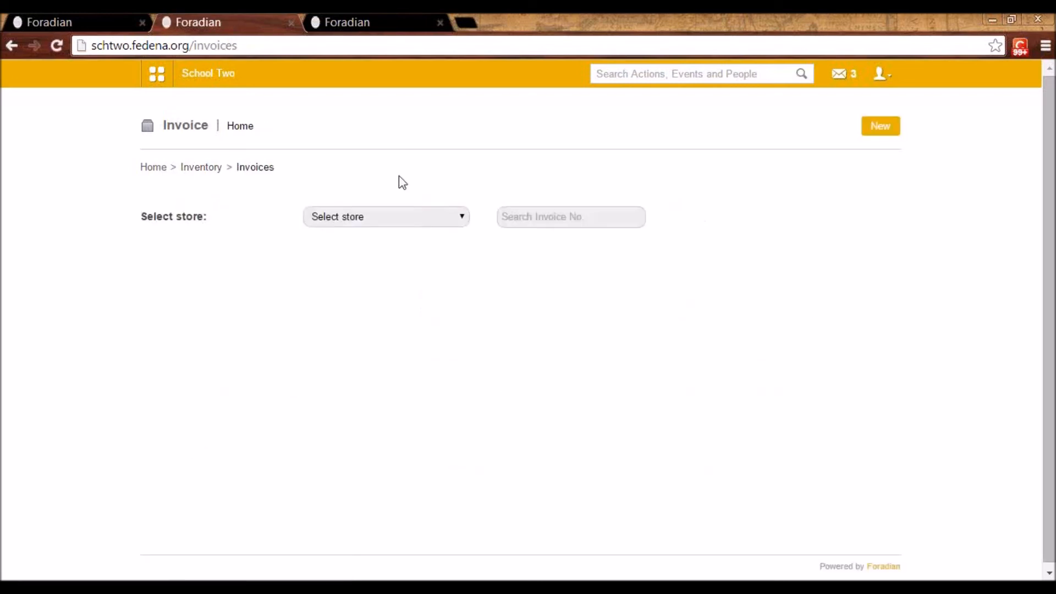
left_click(385, 218)
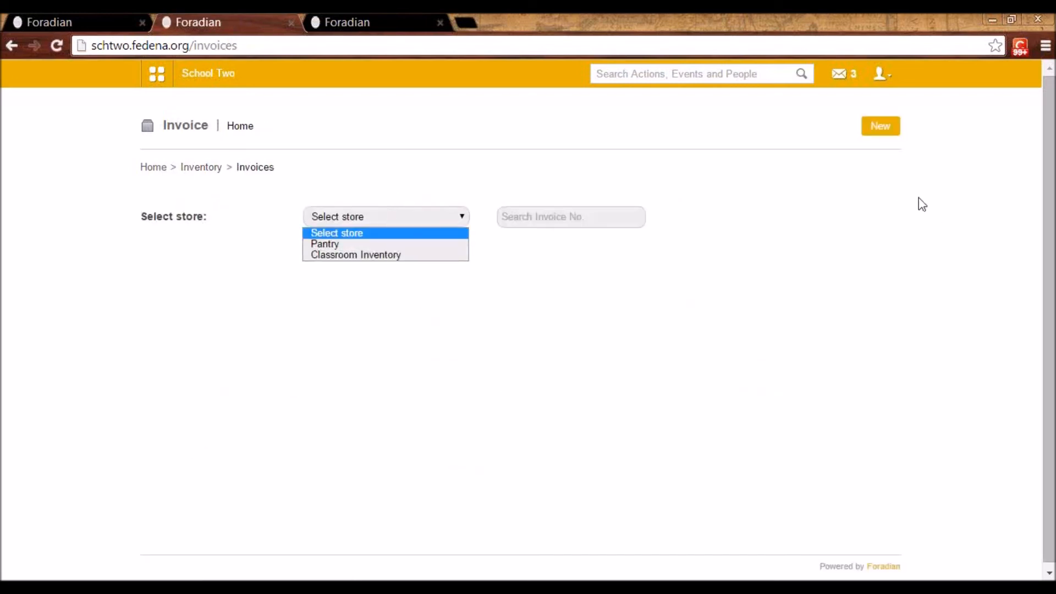
left_click(881, 127)
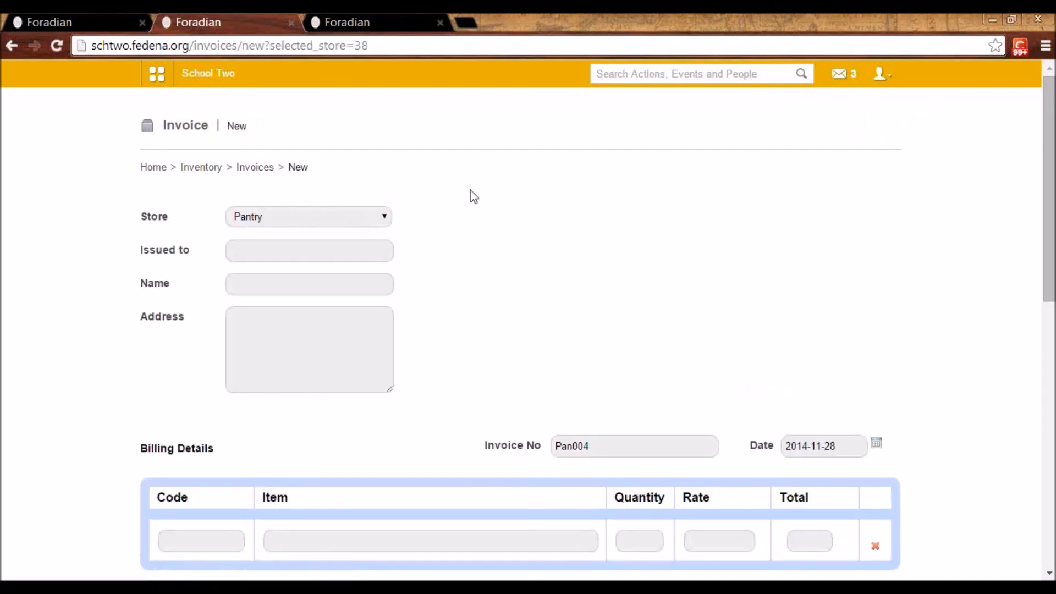
left_click(353, 219)
left_click(354, 219)
Set the invoice to be issued to user7 and fill in the address
left_click(310, 252)
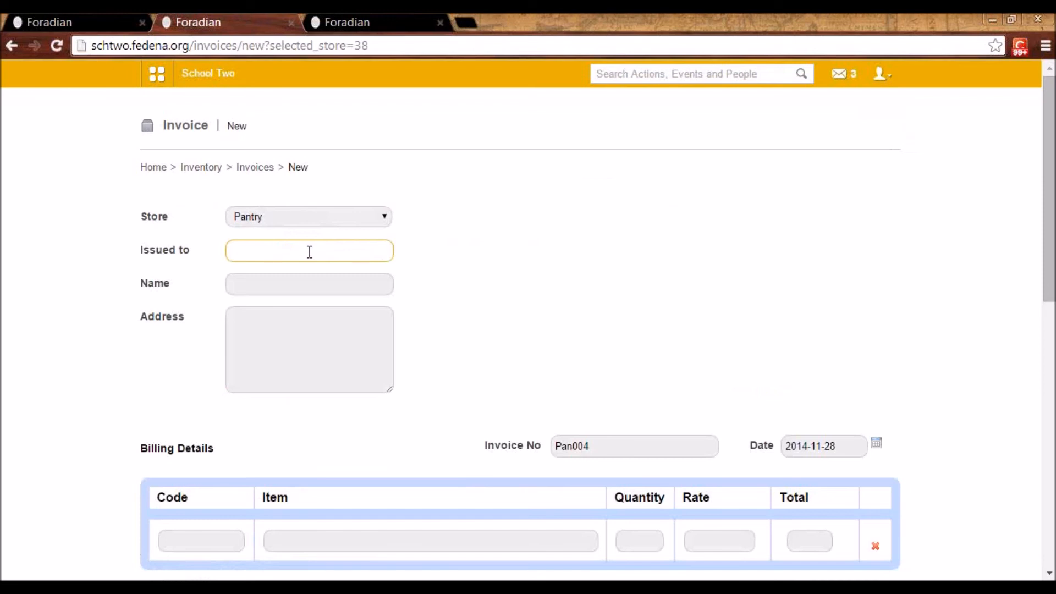
type("user7")
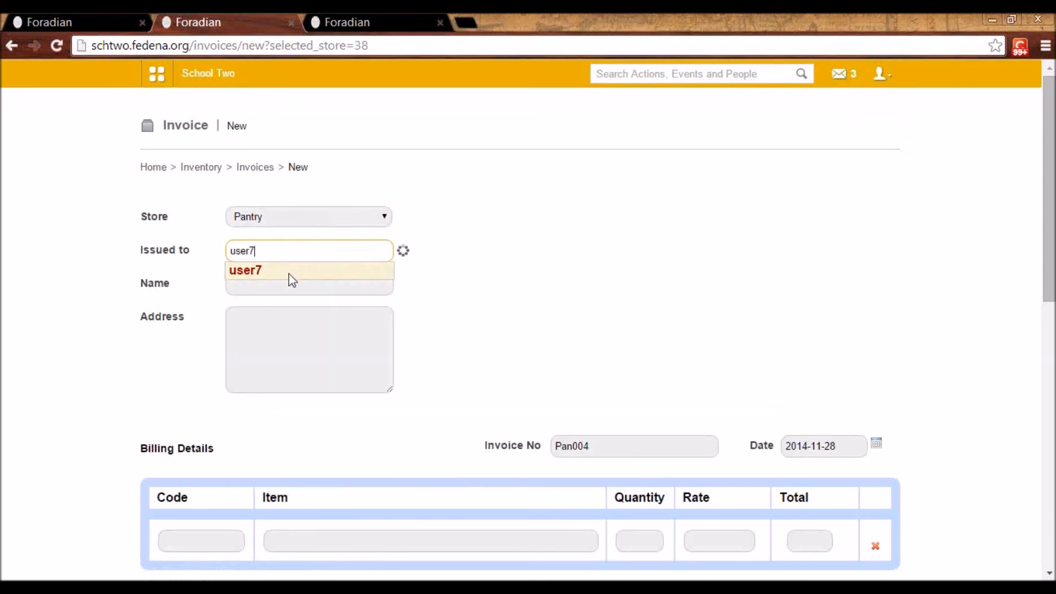
left_click(292, 270)
left_click(253, 334)
type("jk")
Add Lays Chips as the item in the invoice's billing details
left_click_drag(1049, 297, 1048, 393)
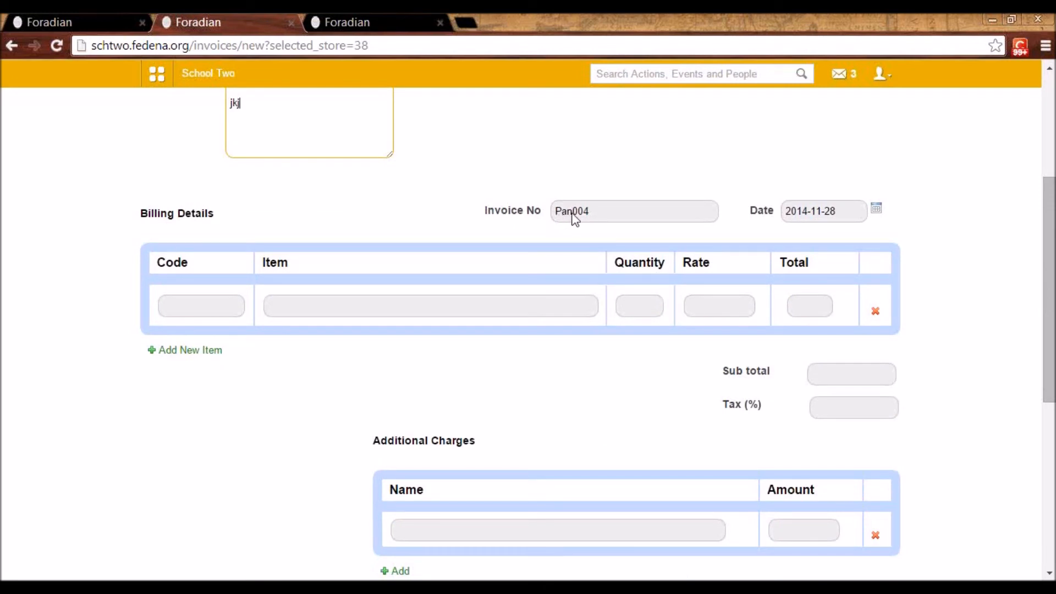
left_click(282, 299)
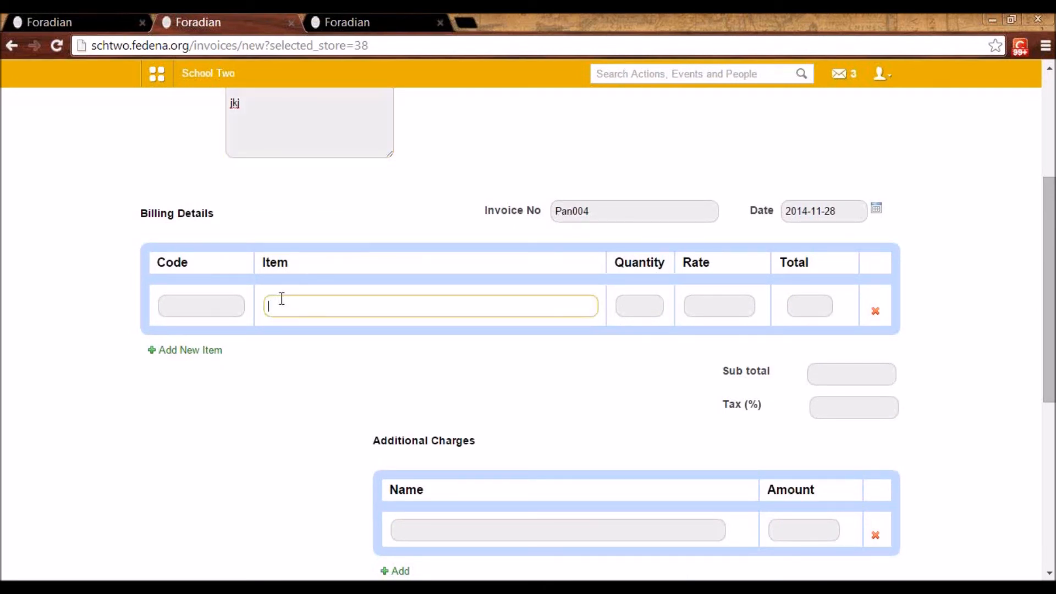
type("la")
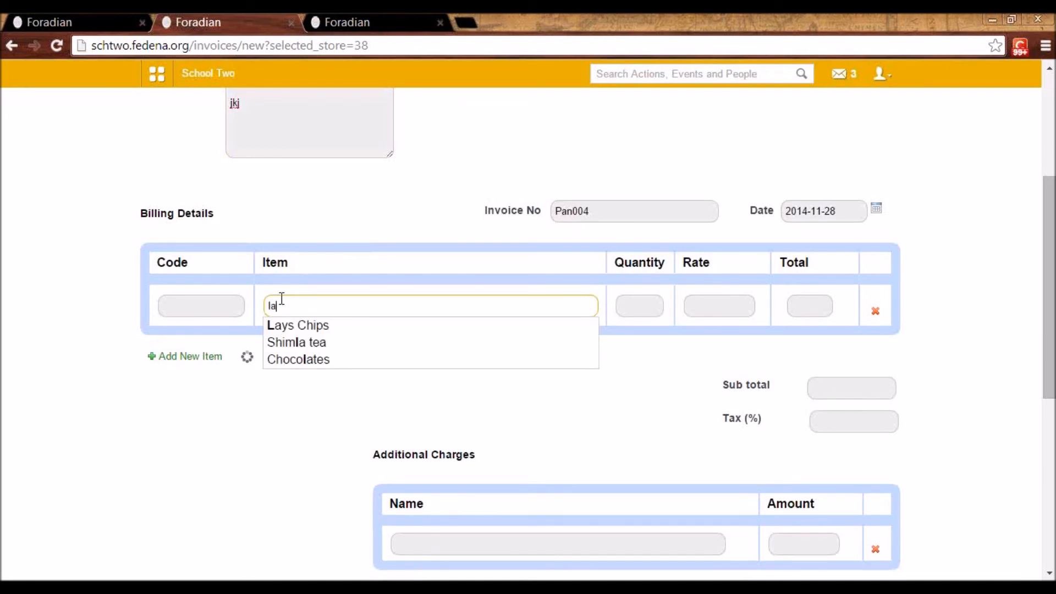
type("ys")
left_click(299, 328)
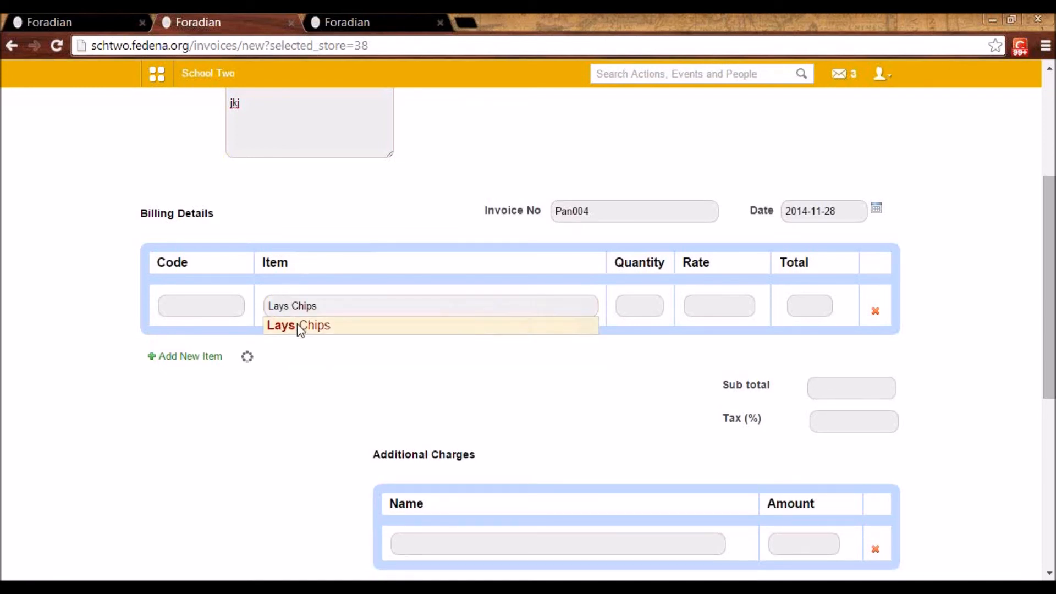
Review the invoice's billing details, additional charges and discounts, and save the invoice
left_click_drag(1046, 337, 1047, 485)
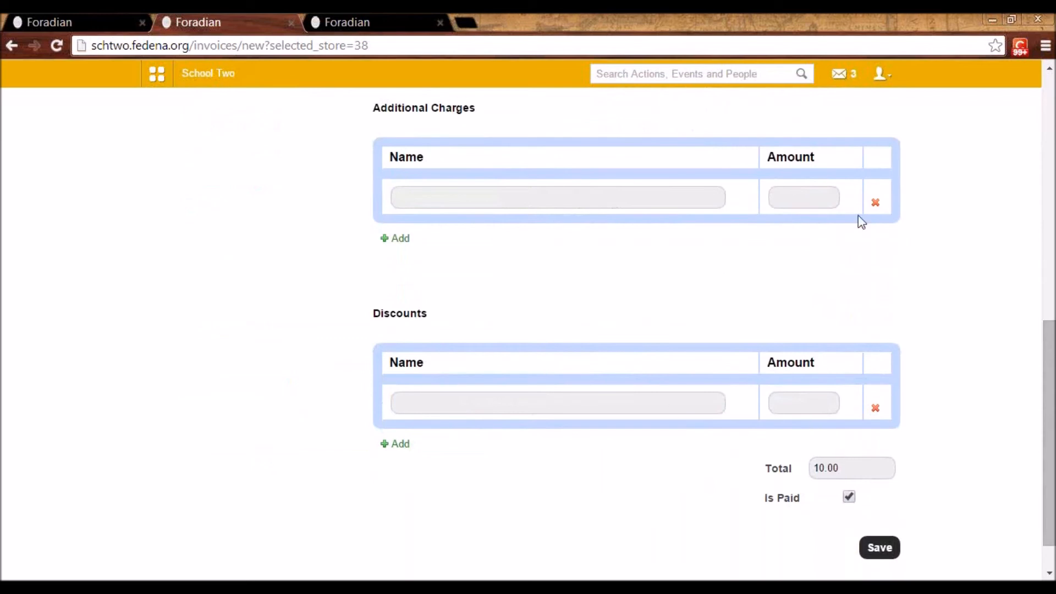
left_click_drag(1051, 379, 1047, 194)
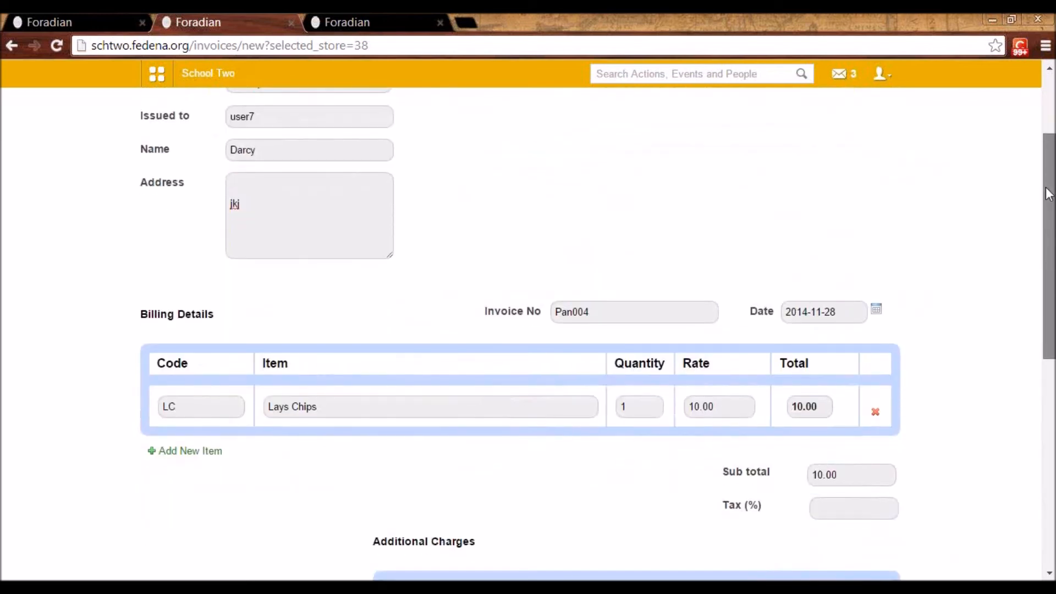
scroll(1049, 193, "down", 5)
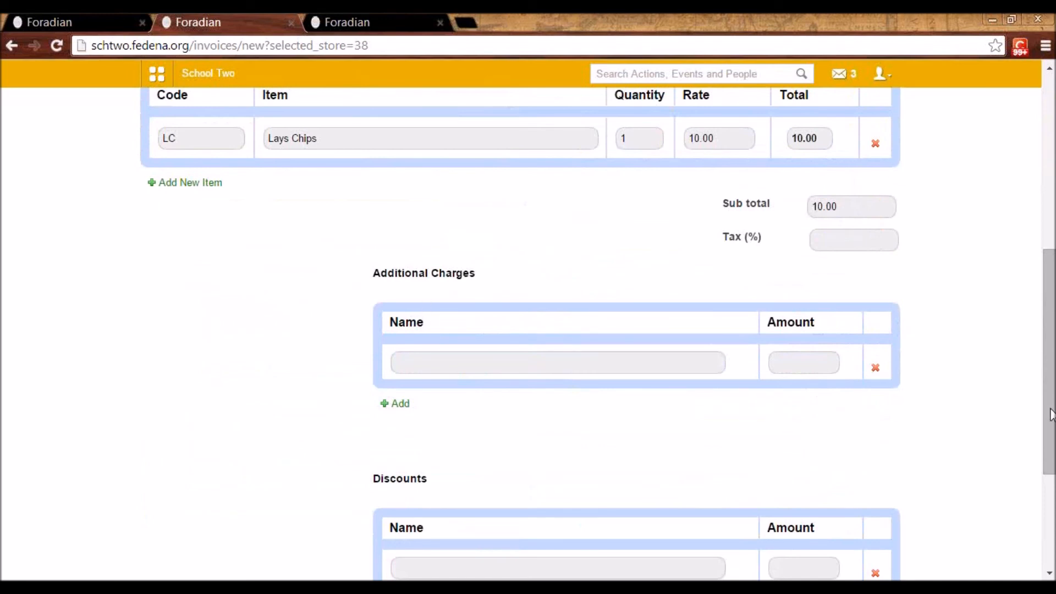
scroll(1049, 363, "down", 3)
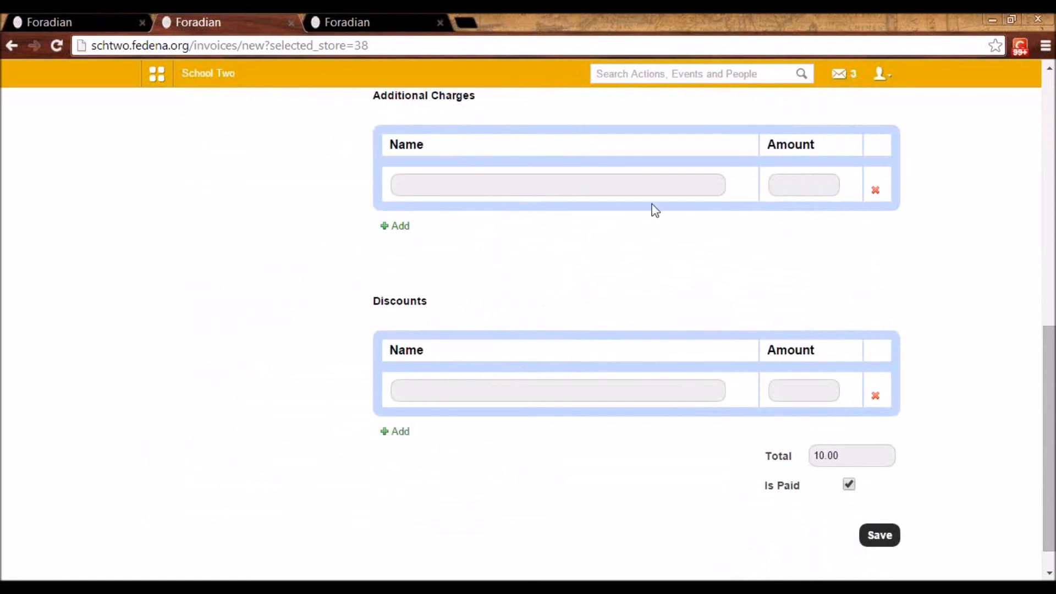
left_click(891, 538)
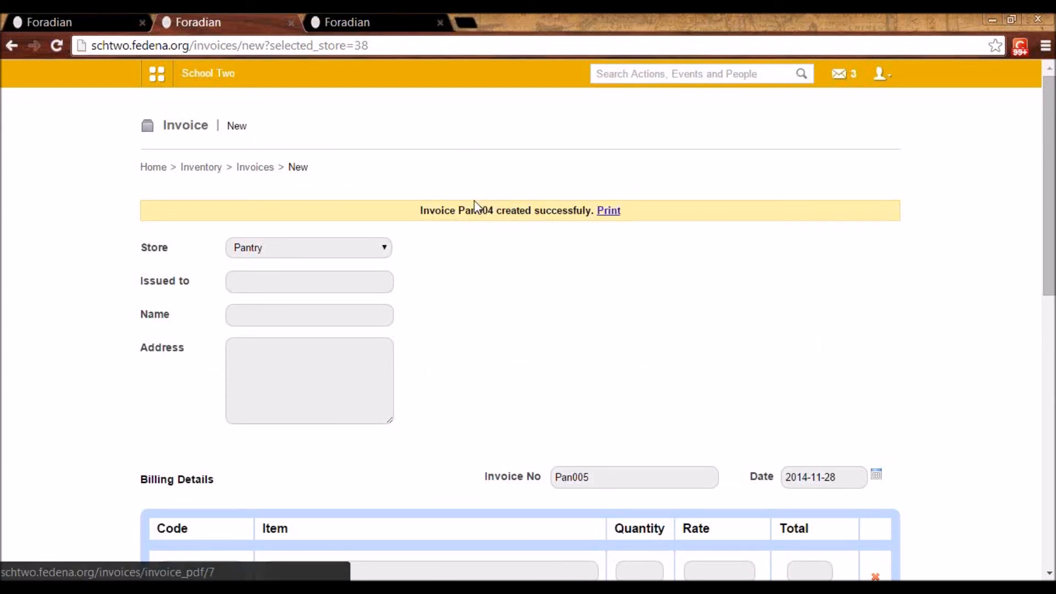
Run the Inventory module's general report for the Indents category, keeping sort type All and both dates at 2014-11-28
left_click(206, 168)
left_click(696, 452)
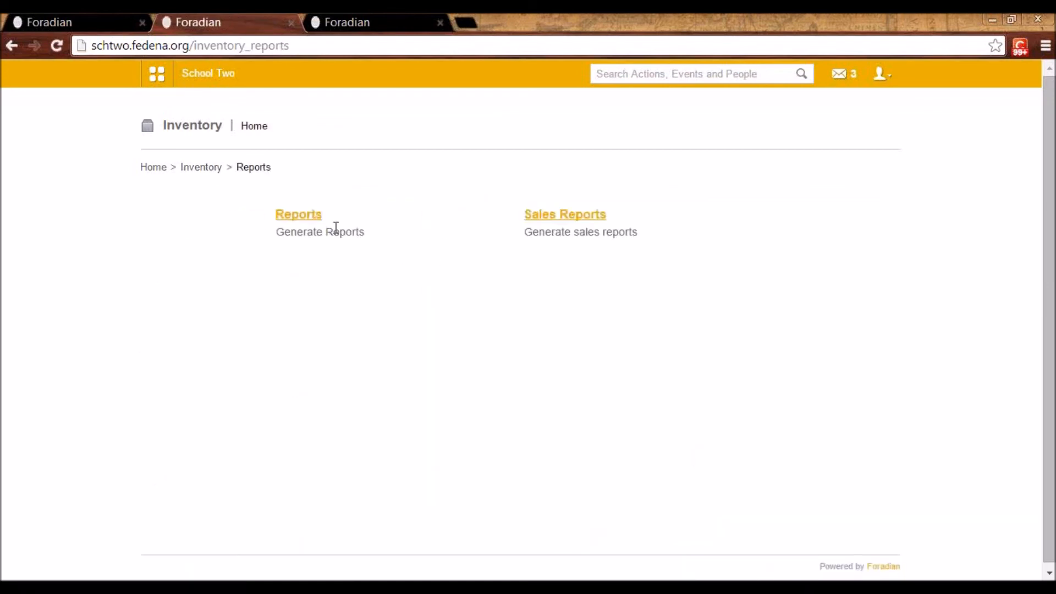
left_click(302, 216)
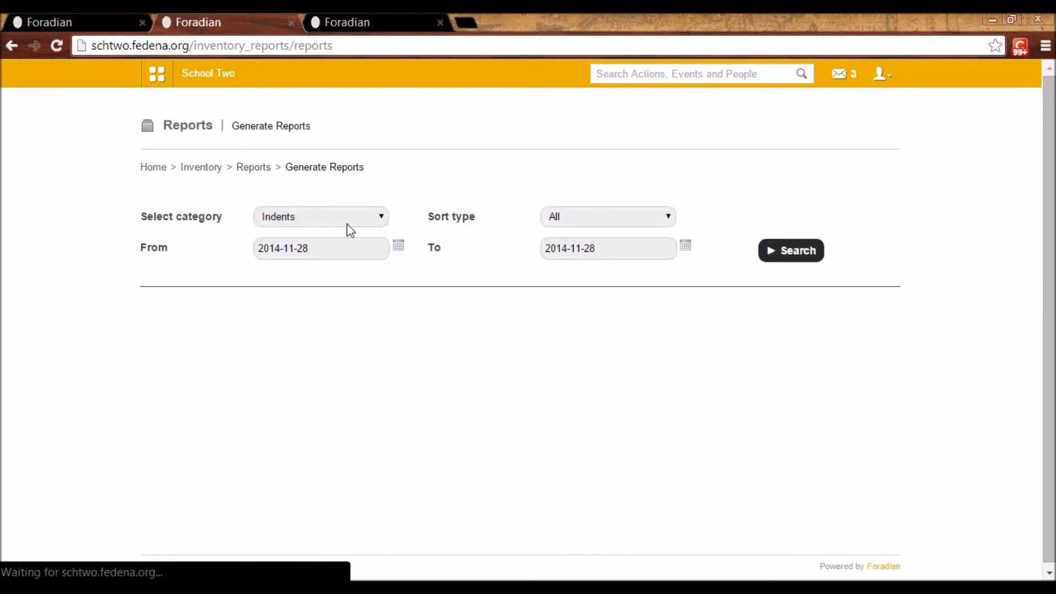
left_click(316, 216)
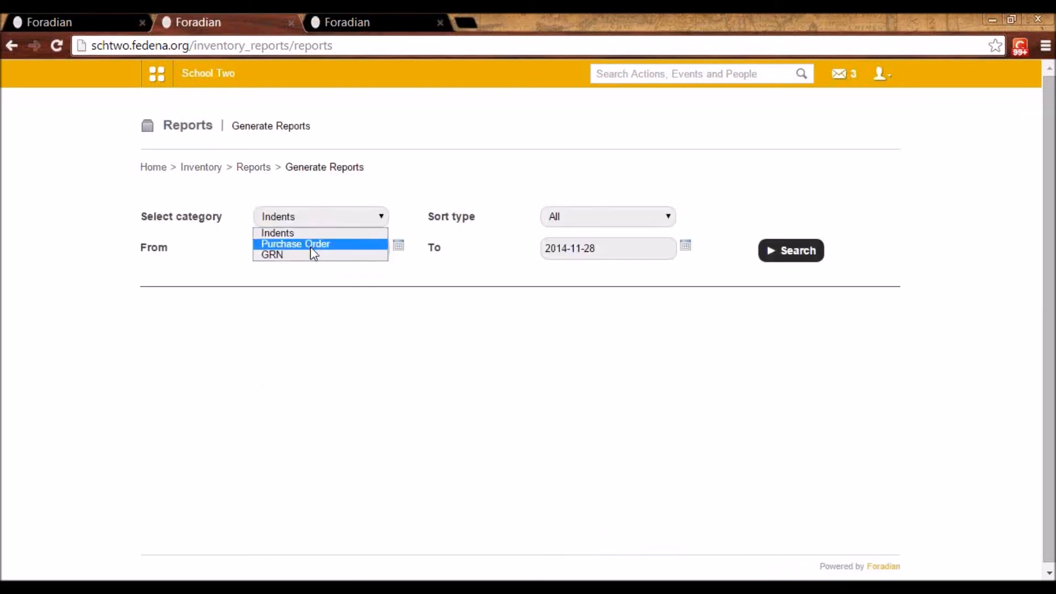
left_click(796, 255)
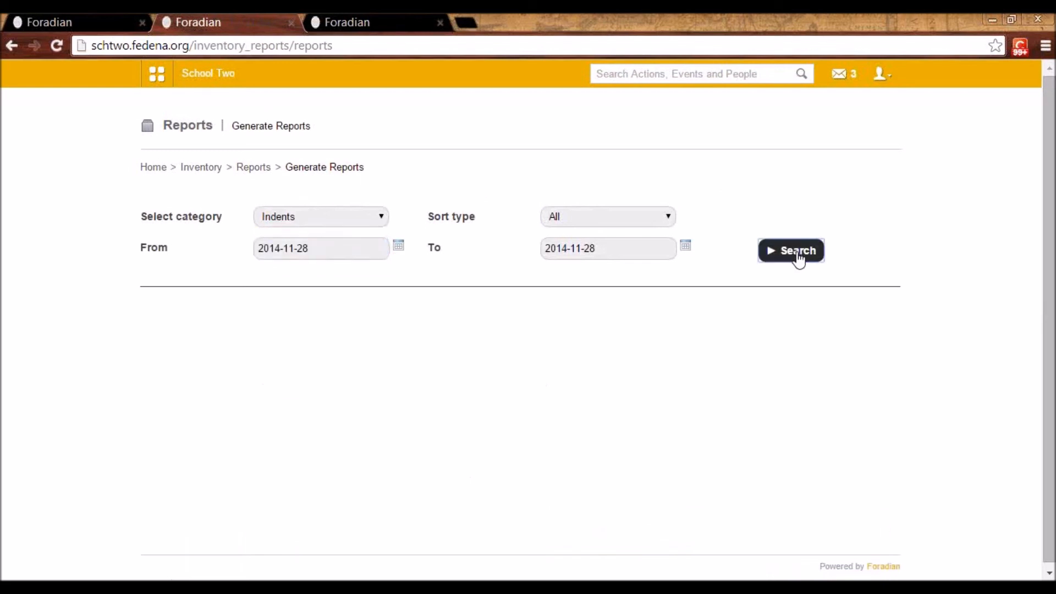
Set the indents report's start date to 2014-11-27 and search again
left_click(399, 247)
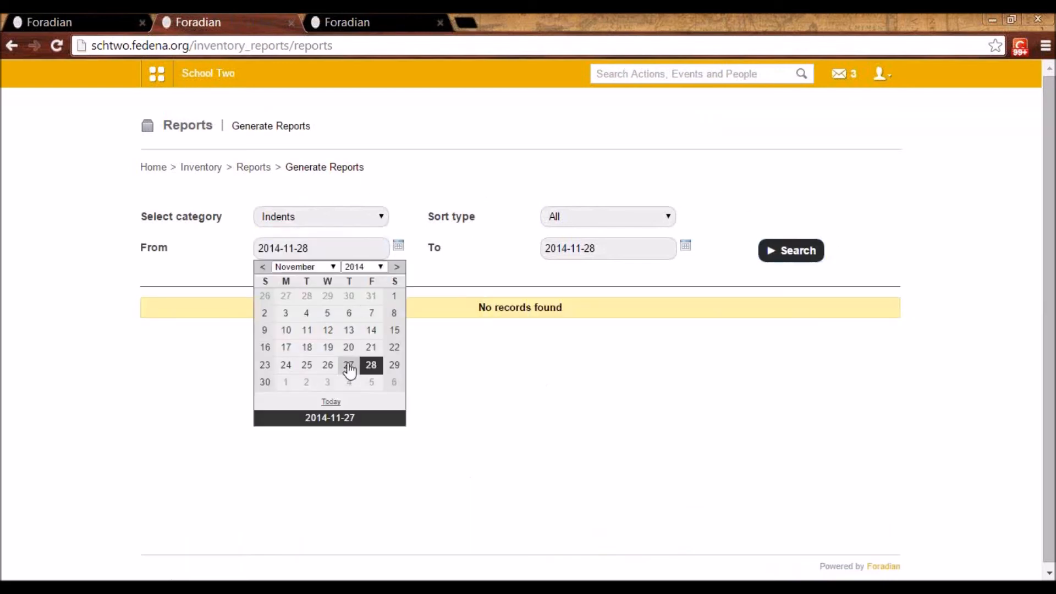
left_click(349, 363)
left_click(784, 256)
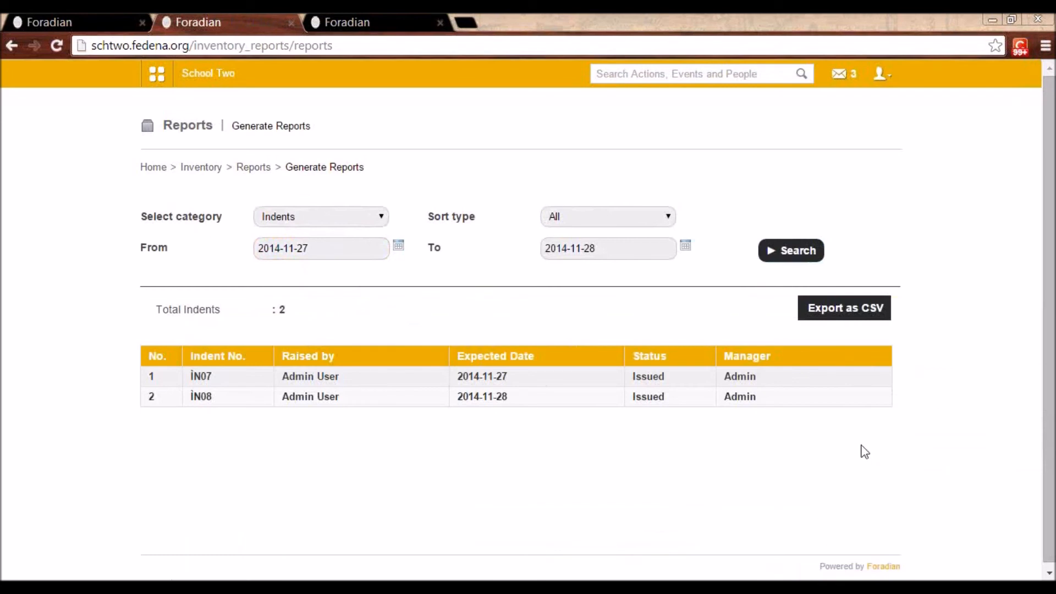
Search the item wise sales report for the Pantry store's Beverages category on 2014-11-28 with paid status All
left_click(258, 174)
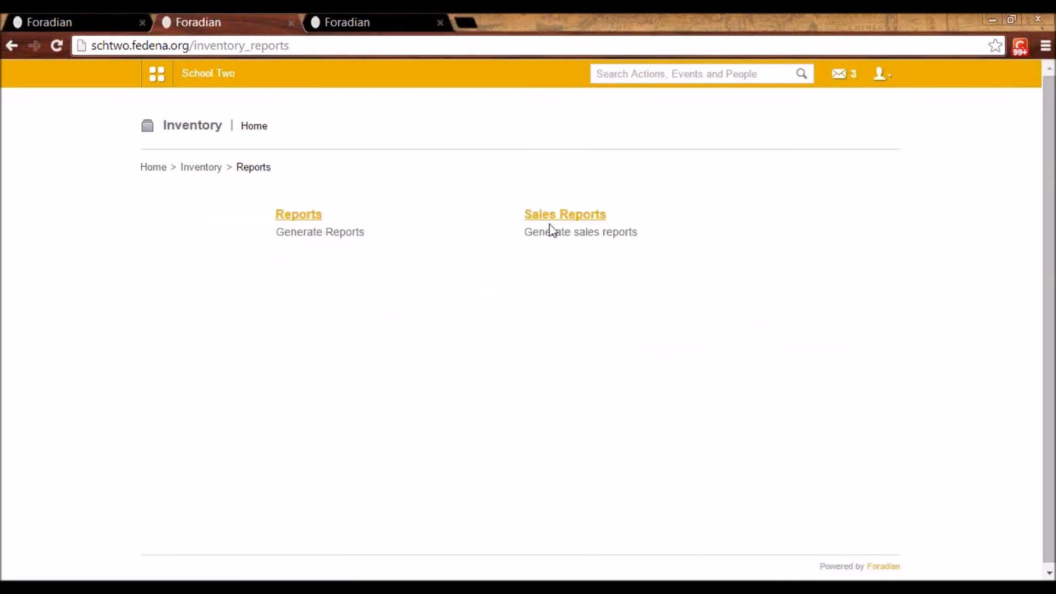
left_click(575, 215)
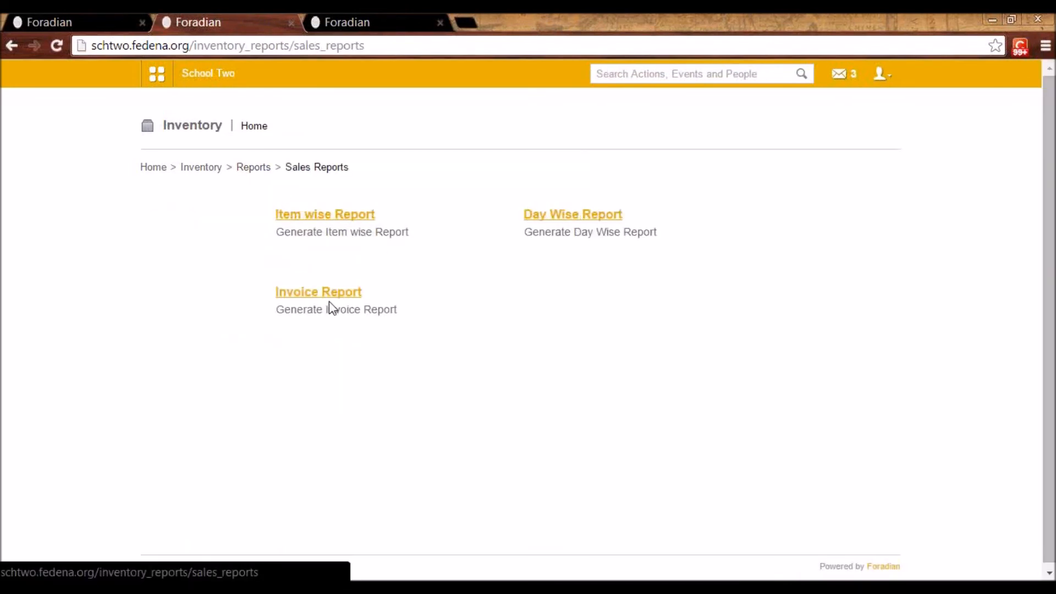
left_click(327, 218)
left_click(332, 227)
left_click(327, 244)
left_click(561, 216)
left_click(559, 228)
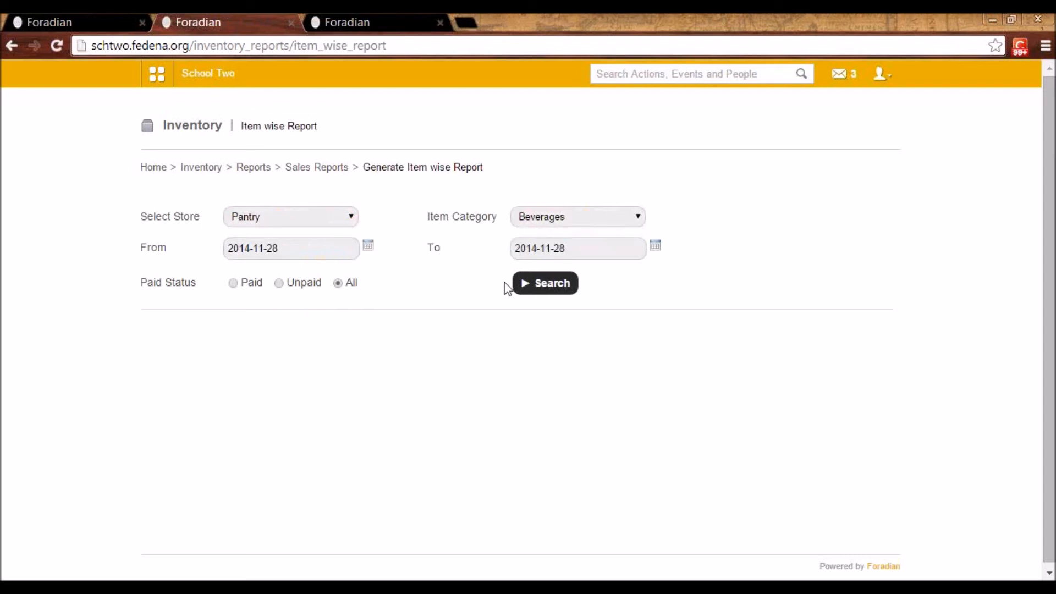
left_click(528, 284)
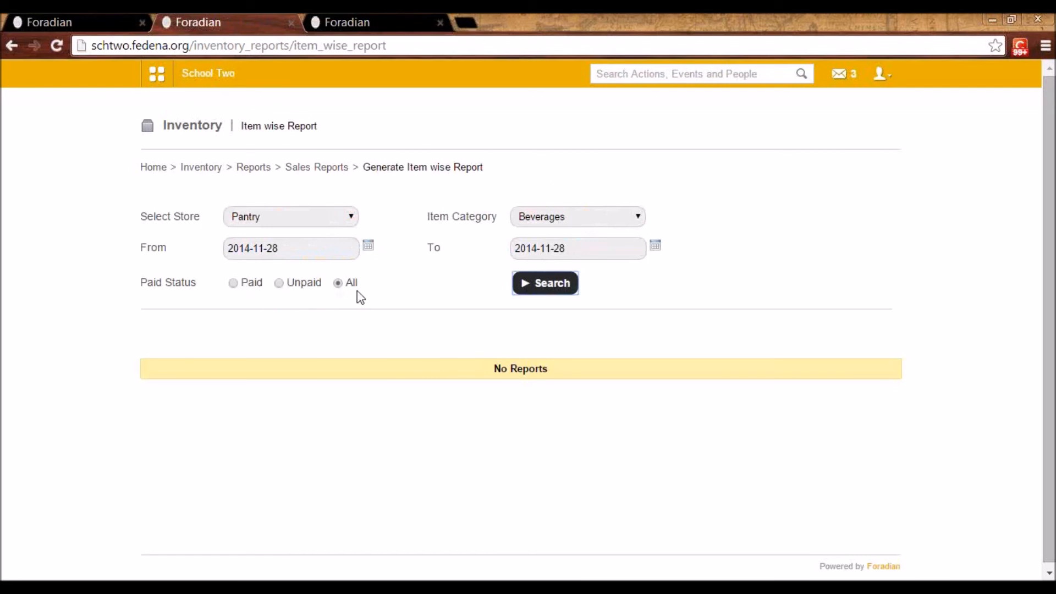
Check the report's item category options and return to the Inventory module's home page
left_click(576, 217)
left_click(576, 221)
left_click(254, 168)
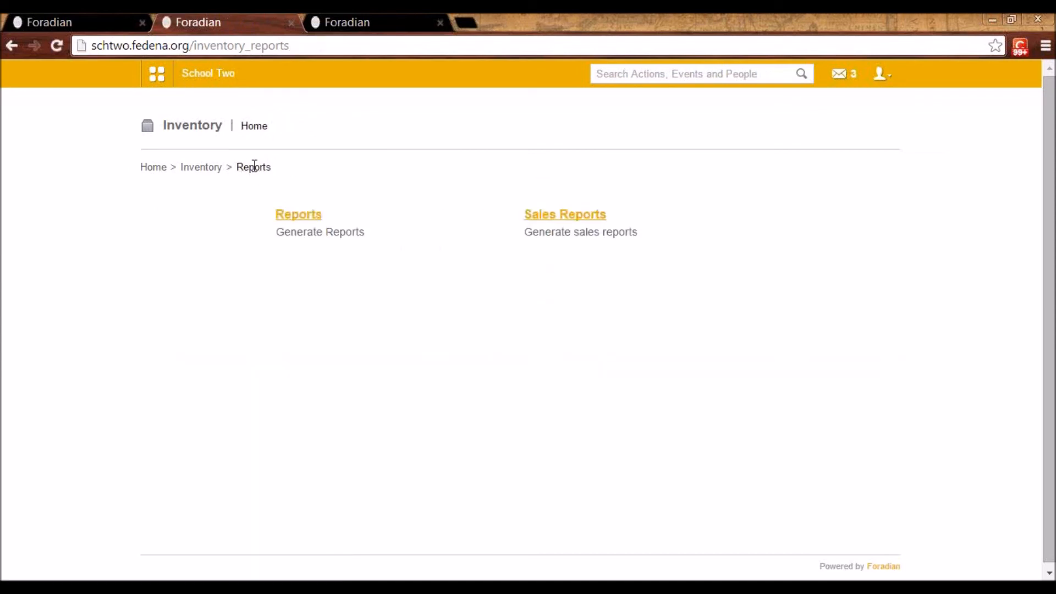
left_click(207, 168)
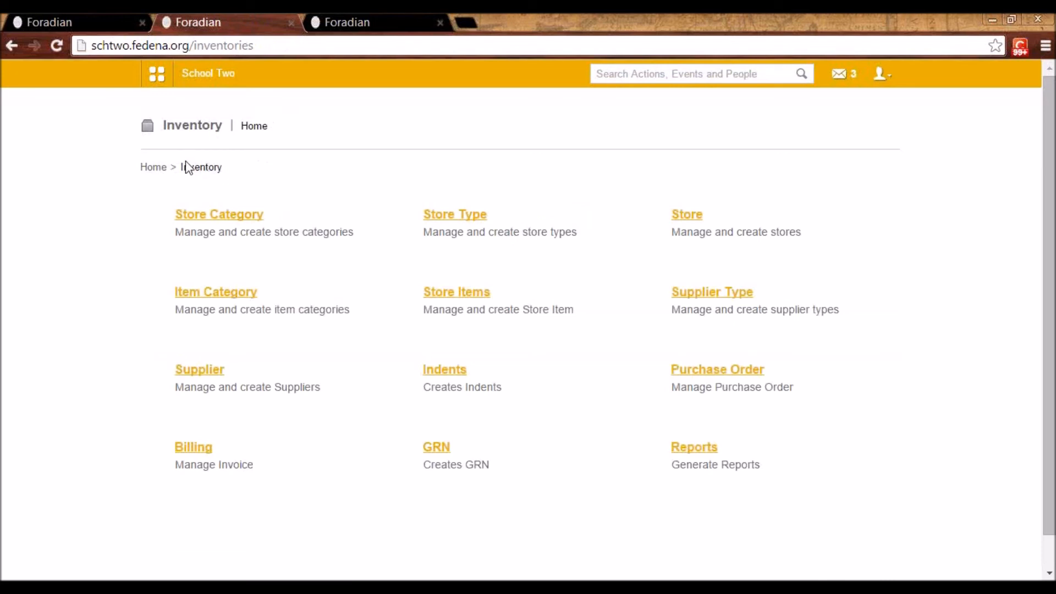
Go to the Library module under Academics and open the form for adding books from its book management page
left_click(156, 73)
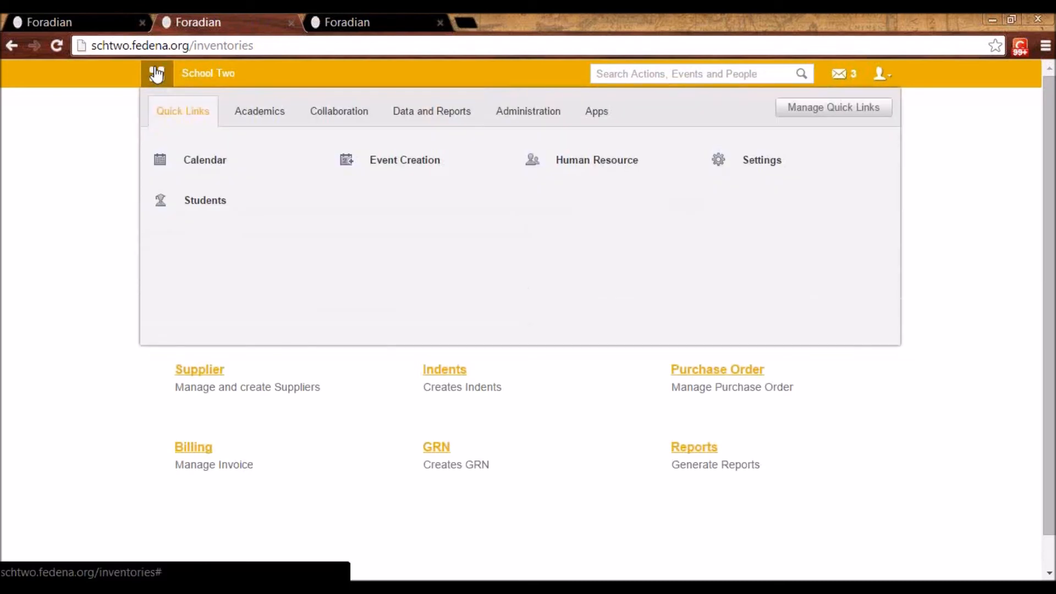
left_click(259, 110)
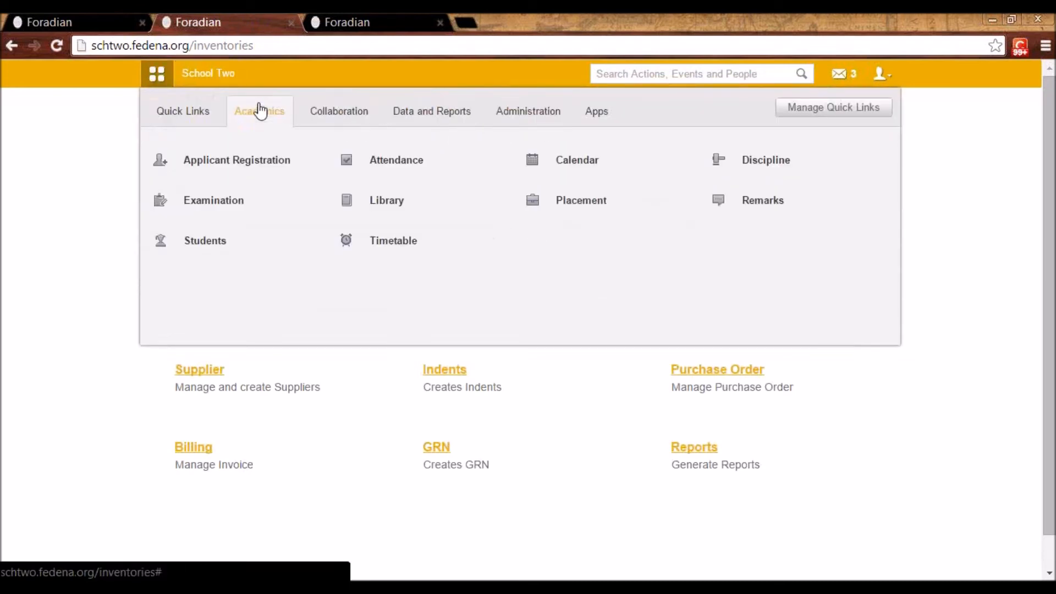
left_click(402, 200)
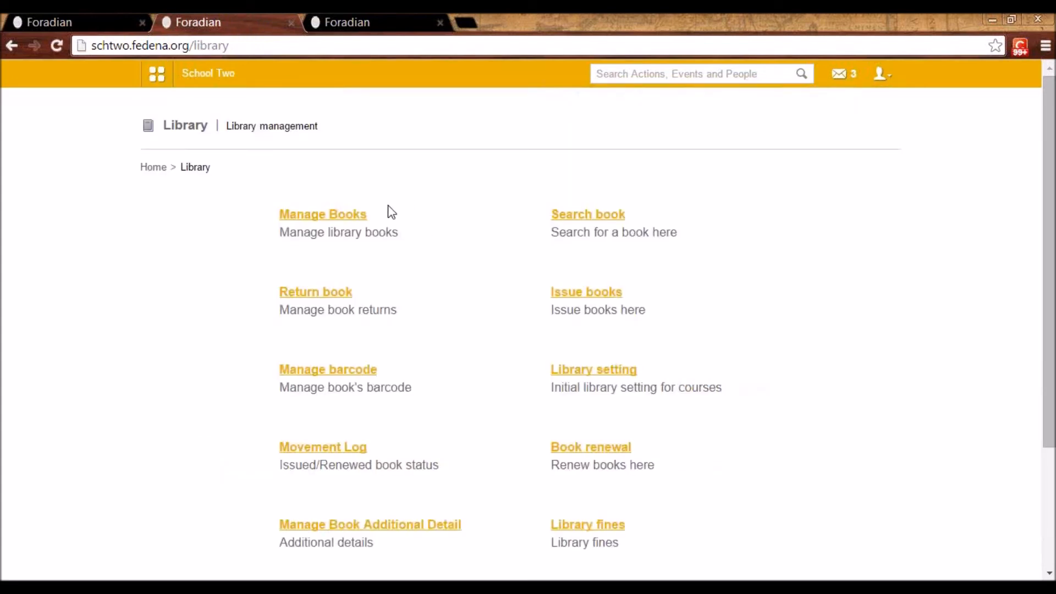
left_click(348, 216)
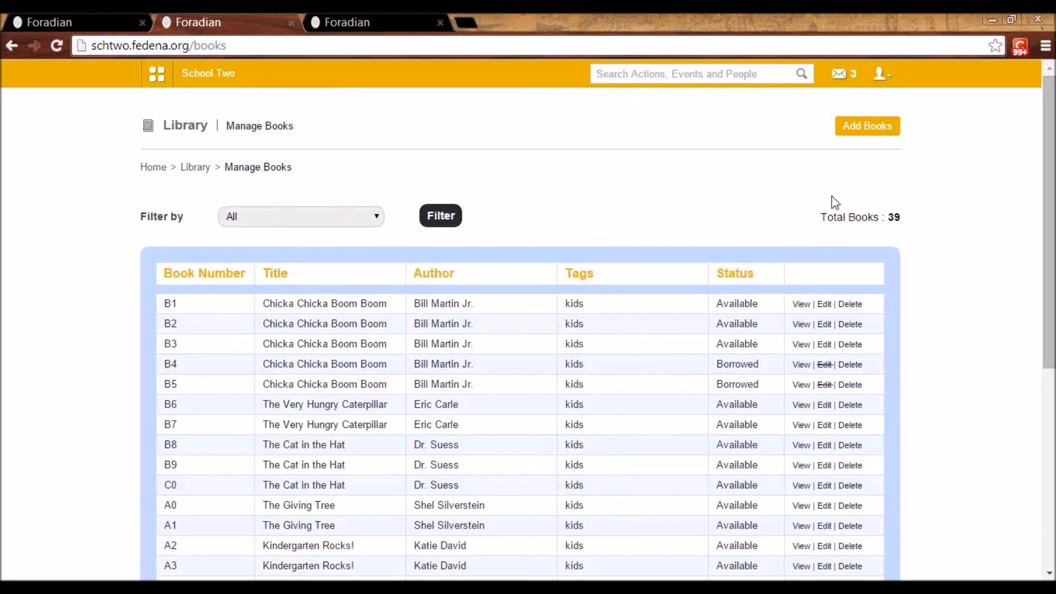
left_click(872, 129)
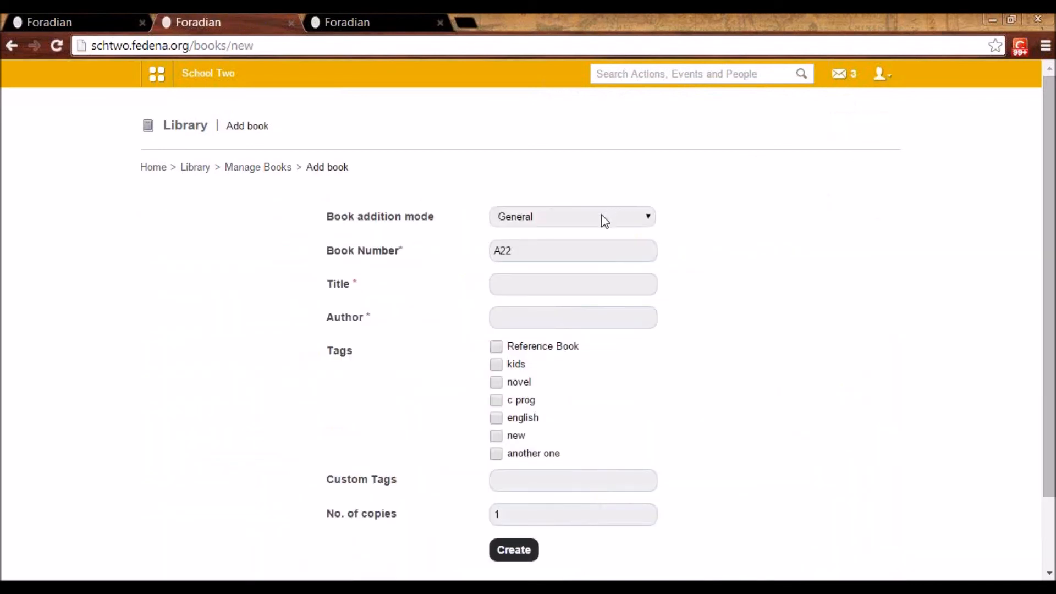
Try the By barcode book addition mode and set the mode back to General
left_click(605, 221)
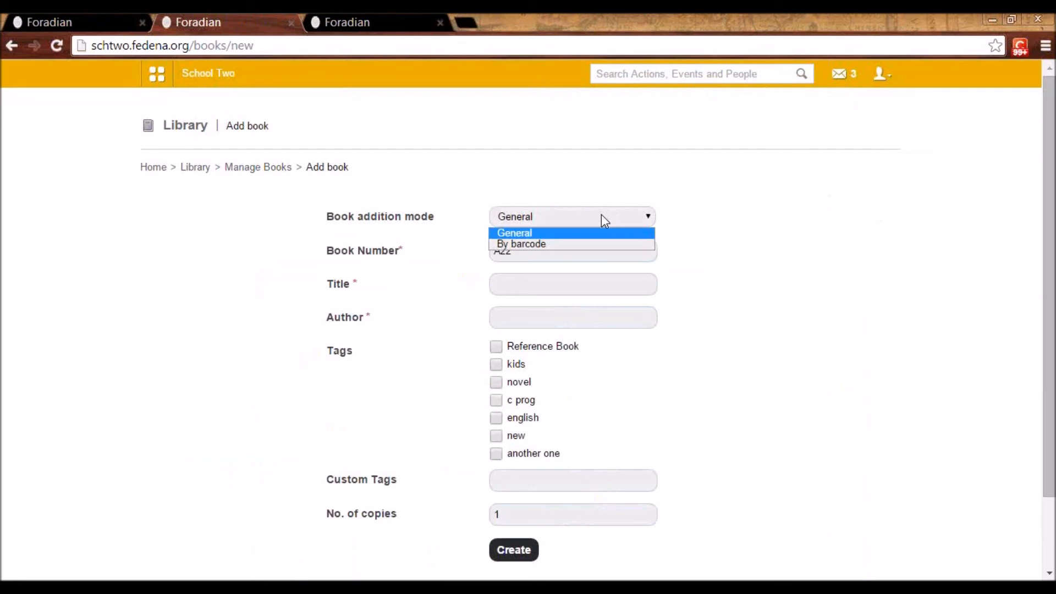
left_click(593, 243)
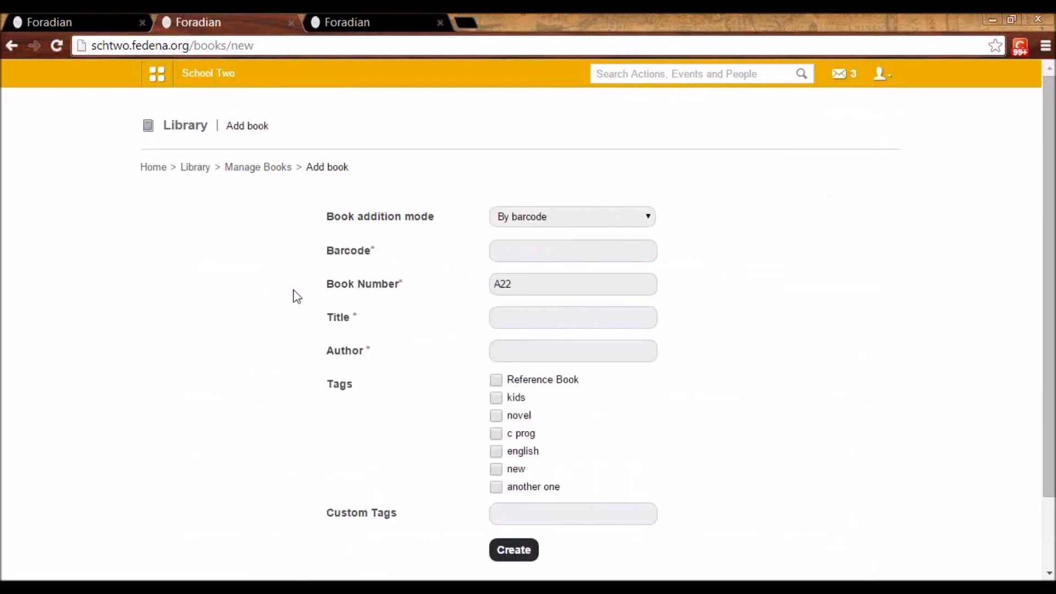
left_click(547, 258)
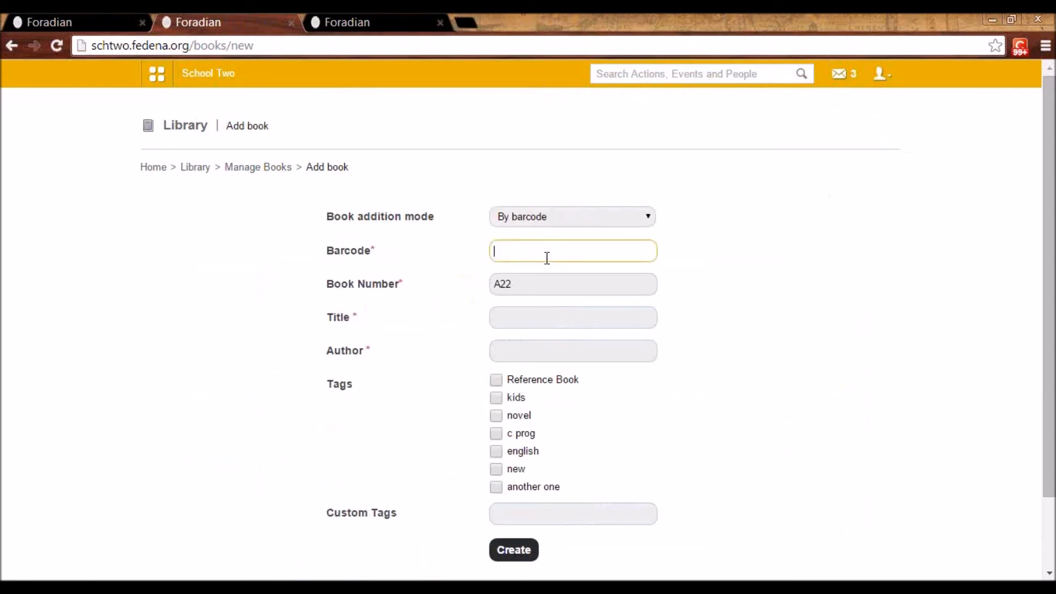
left_click(534, 219)
left_click(532, 232)
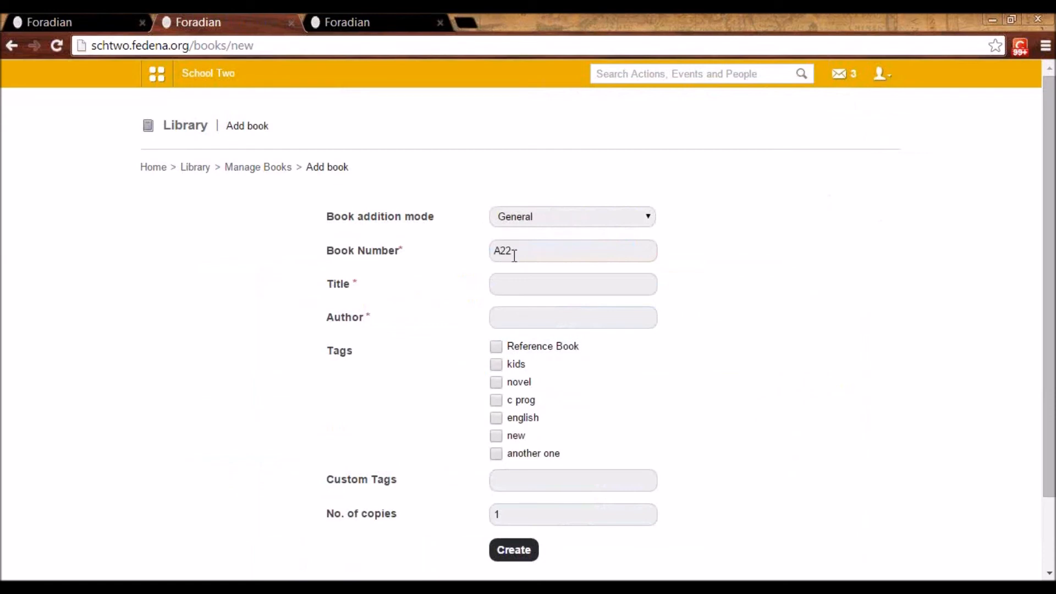
Review the title, author and custom tags fields of the new book form, and return to the book management page
left_click(519, 280)
left_click(521, 316)
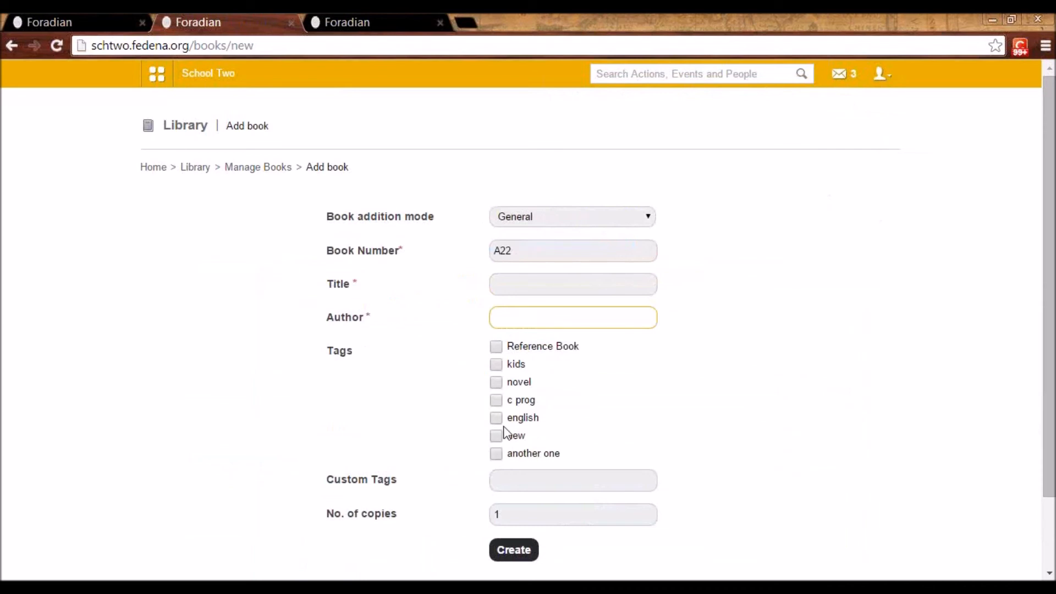
left_click(503, 471)
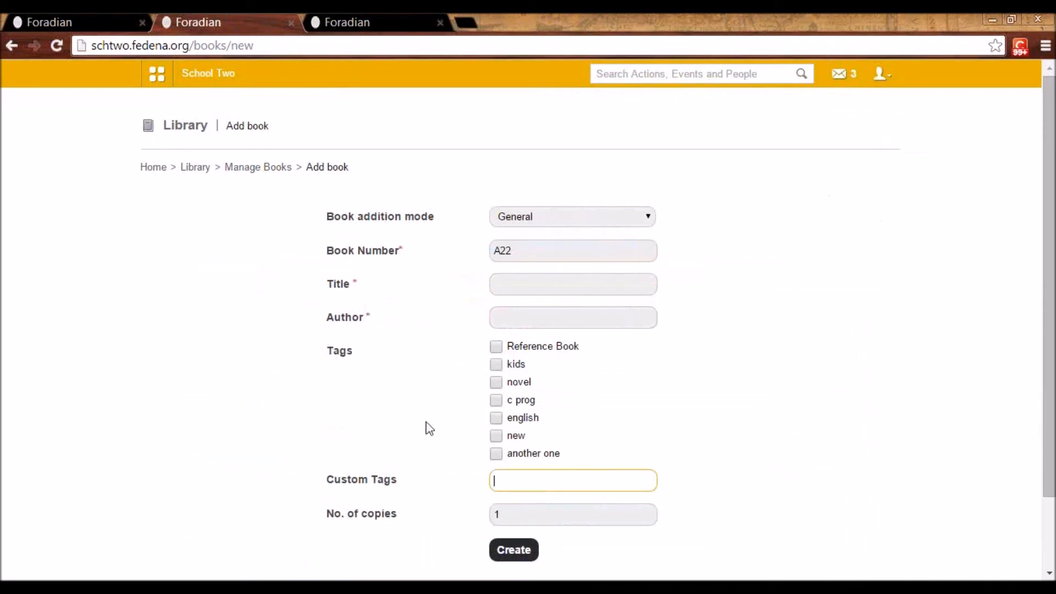
left_click(260, 172)
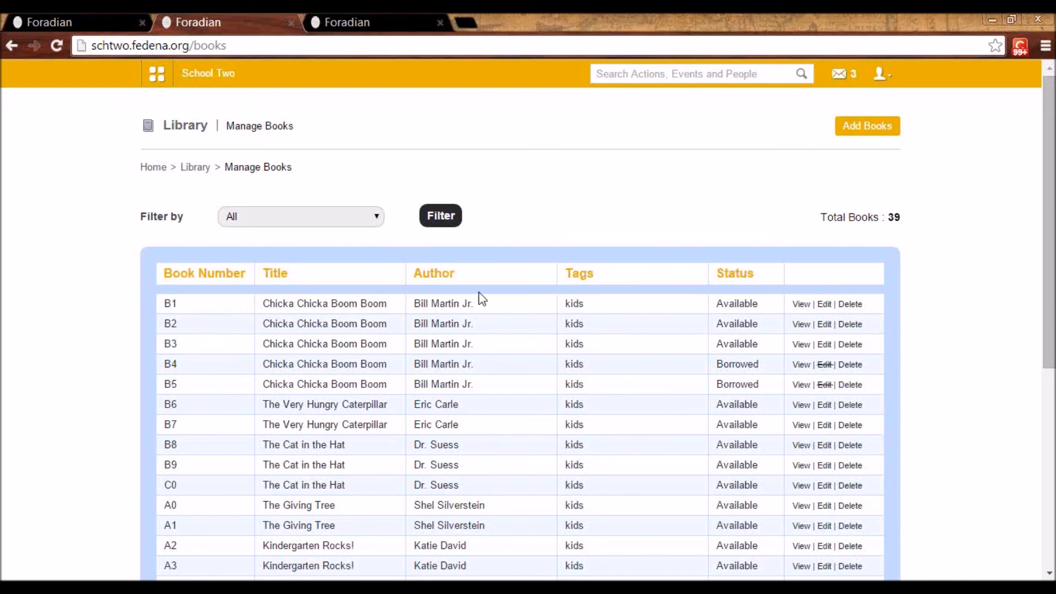
Check the filter options of the book list and return to the Library module's home page
left_click(372, 220)
left_click(371, 221)
left_click(200, 172)
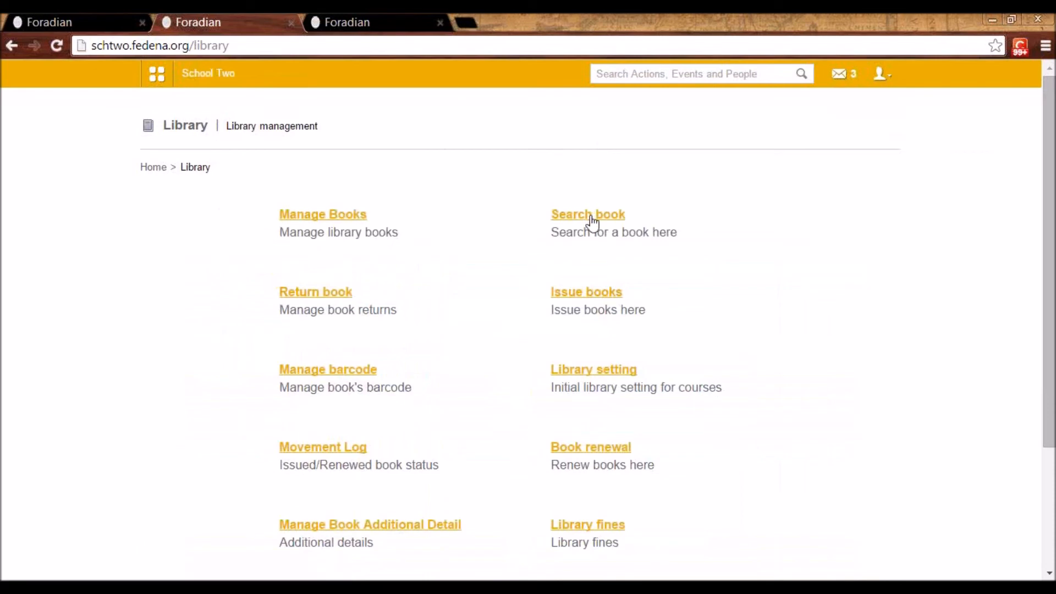
Search the library by Book Number for B8
left_click(590, 219)
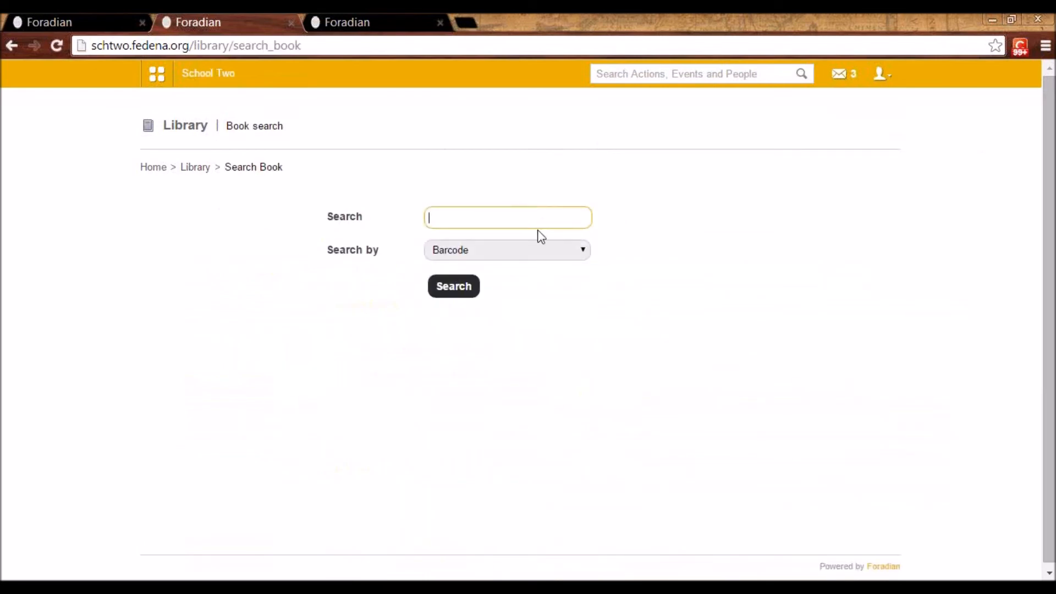
left_click(538, 253)
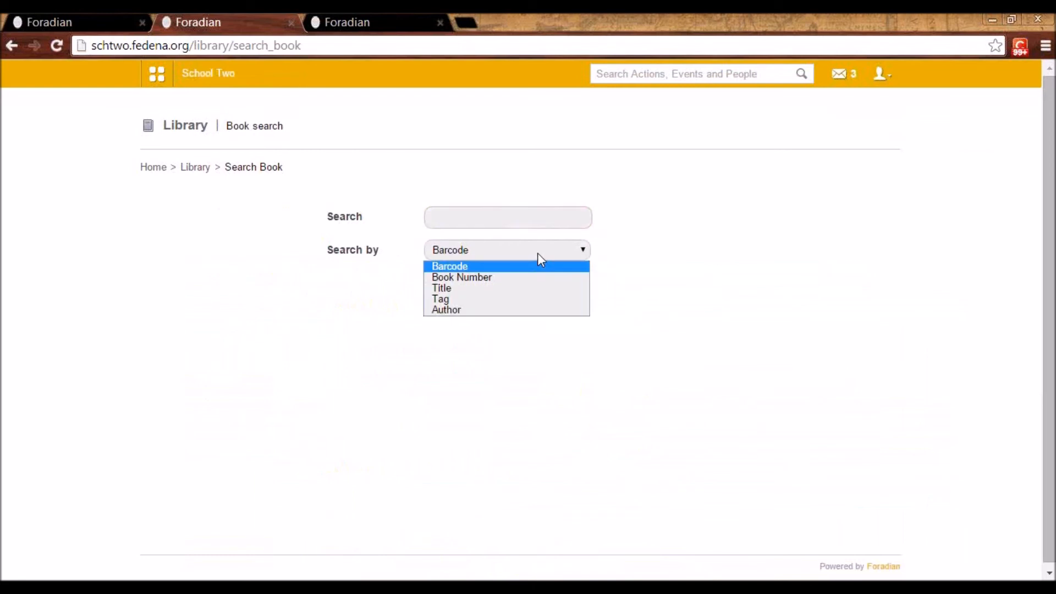
left_click(484, 223)
left_click(480, 252)
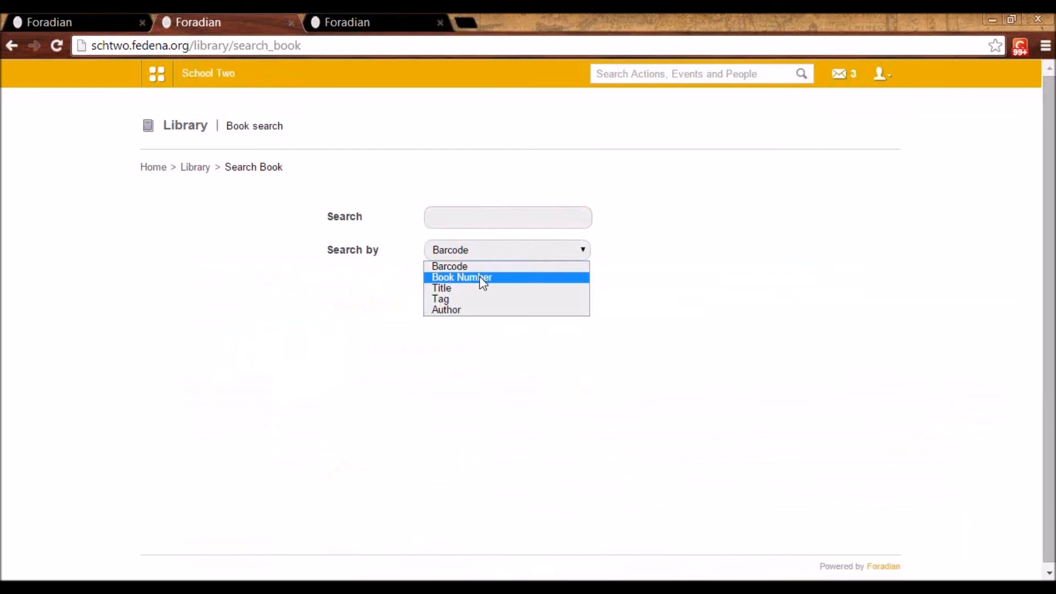
left_click(482, 278)
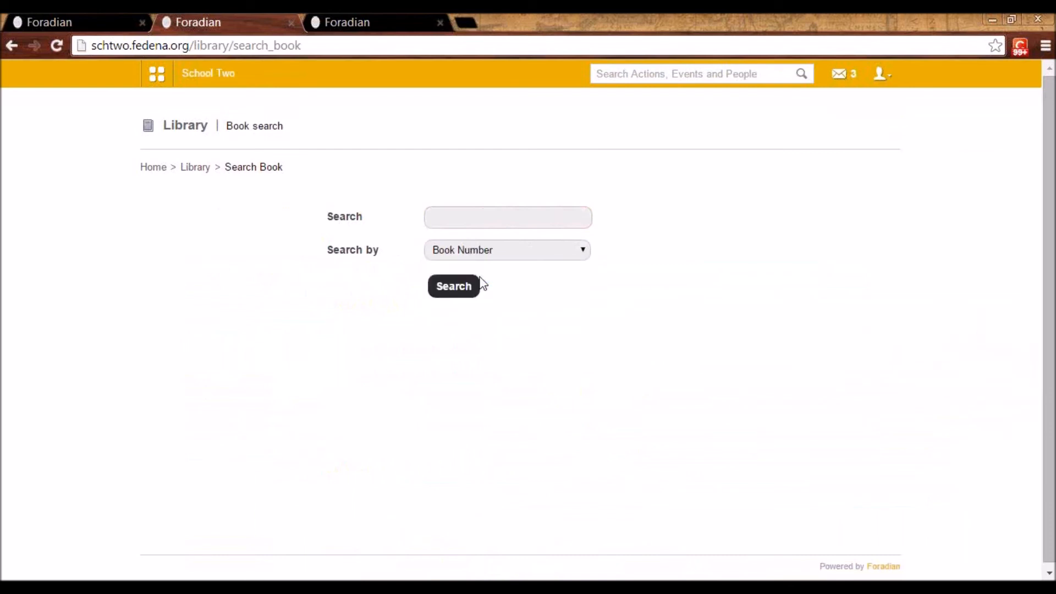
left_click(469, 218)
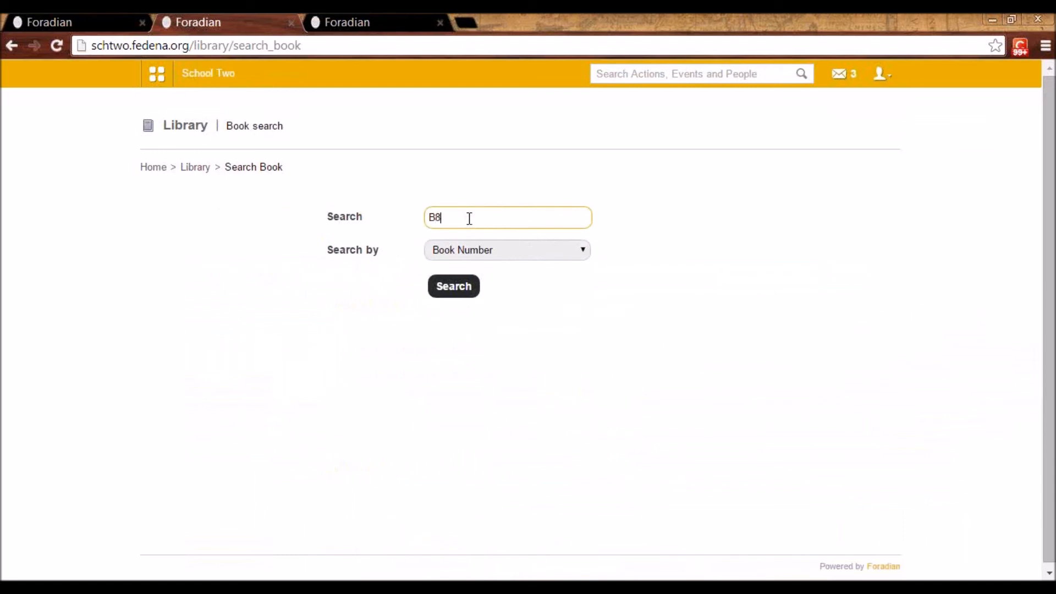
left_click(461, 288)
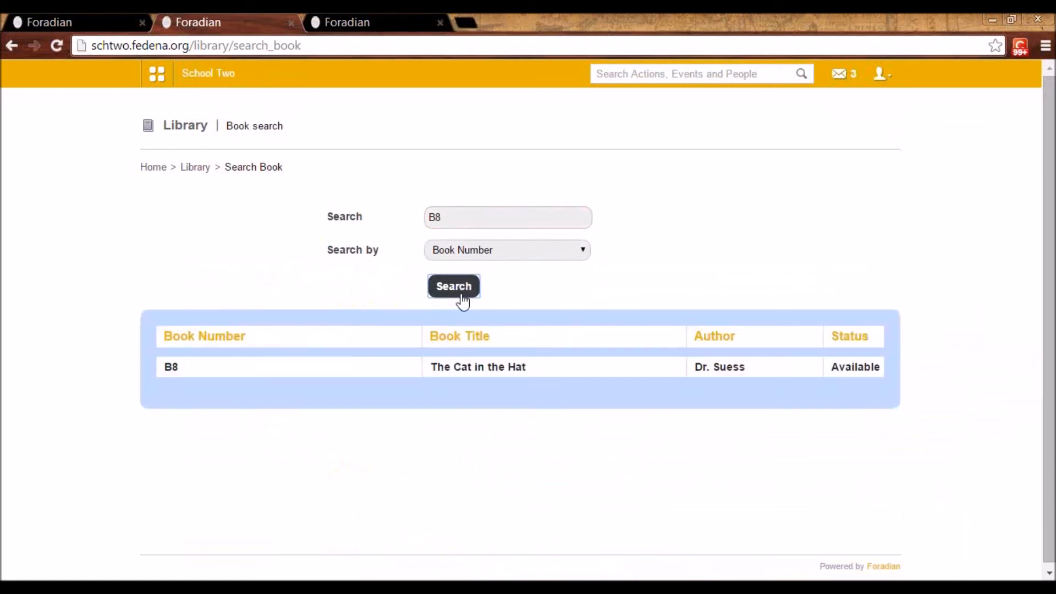
Open the issue form for The Cat in the Hat and select the K2 - A 2014 student by searching the admission number
left_click(478, 369)
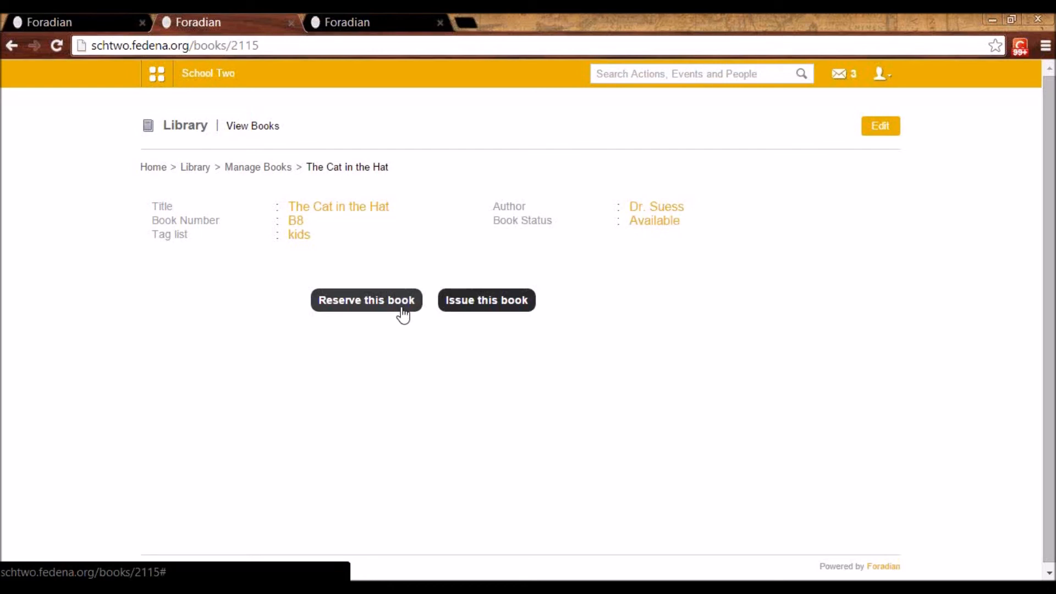
left_click(486, 305)
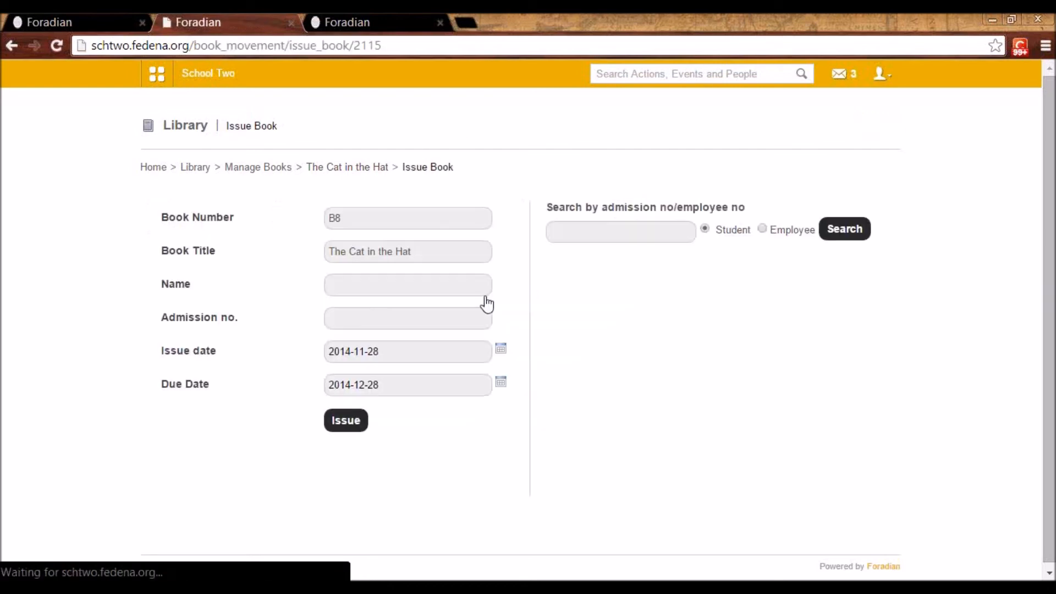
left_click(593, 231)
type("user5")
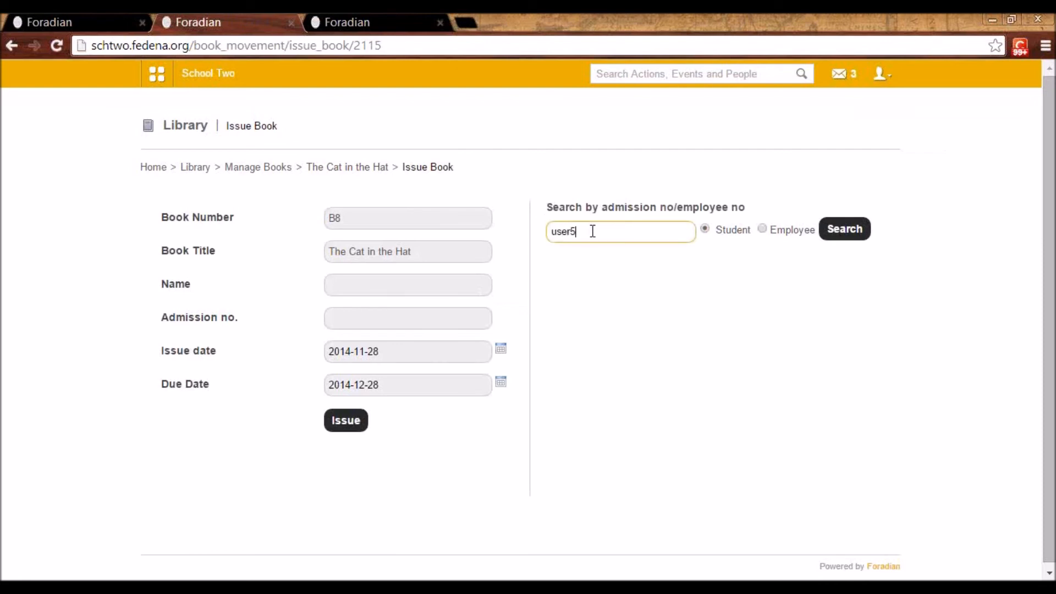
left_click(856, 232)
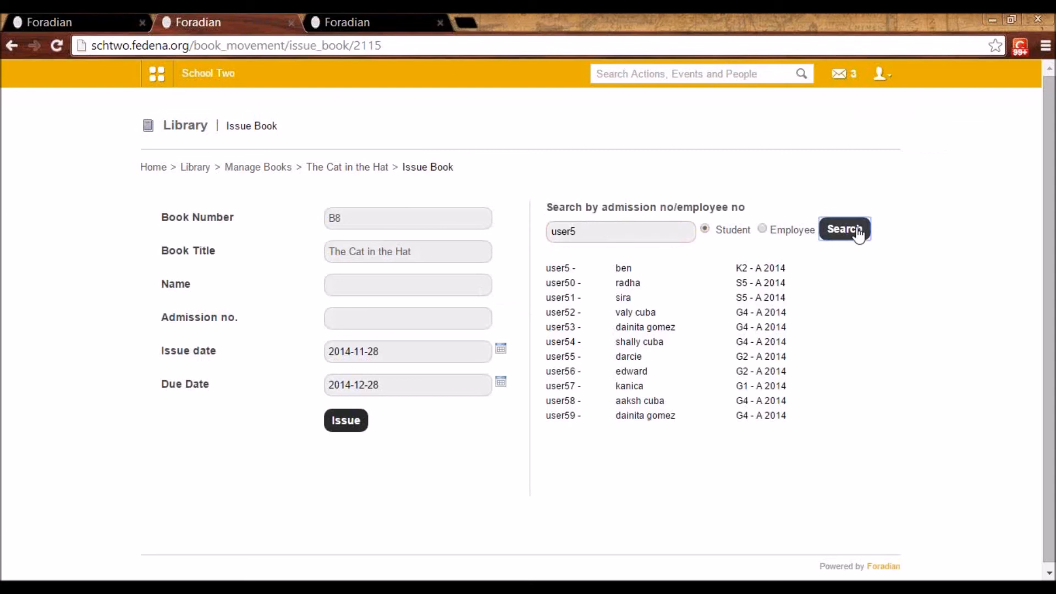
left_click(627, 273)
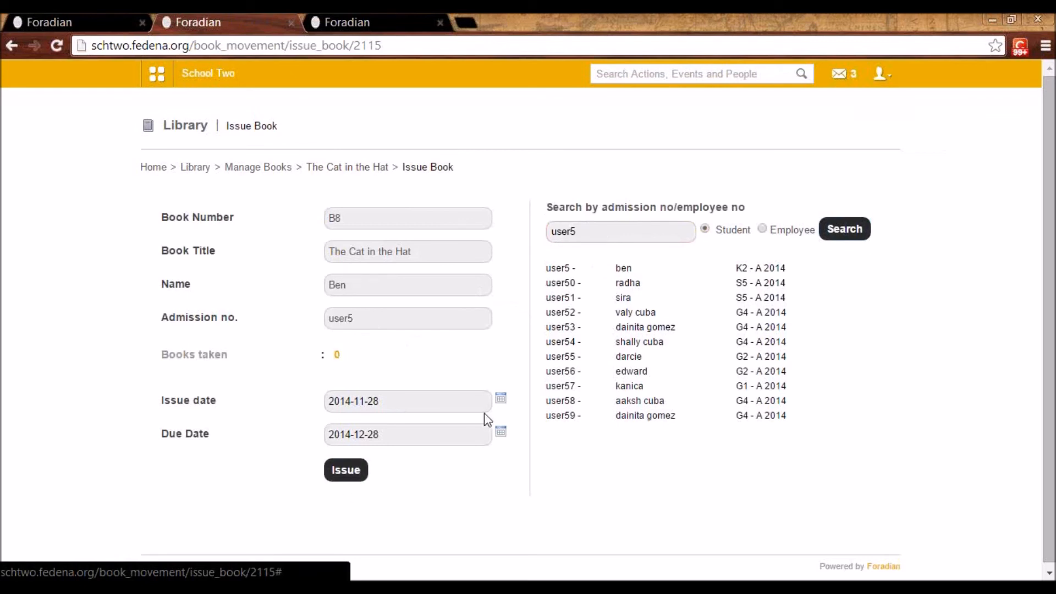
Set the due date to 2014-11-28, issue the book and return to the Library home page
left_click(501, 433)
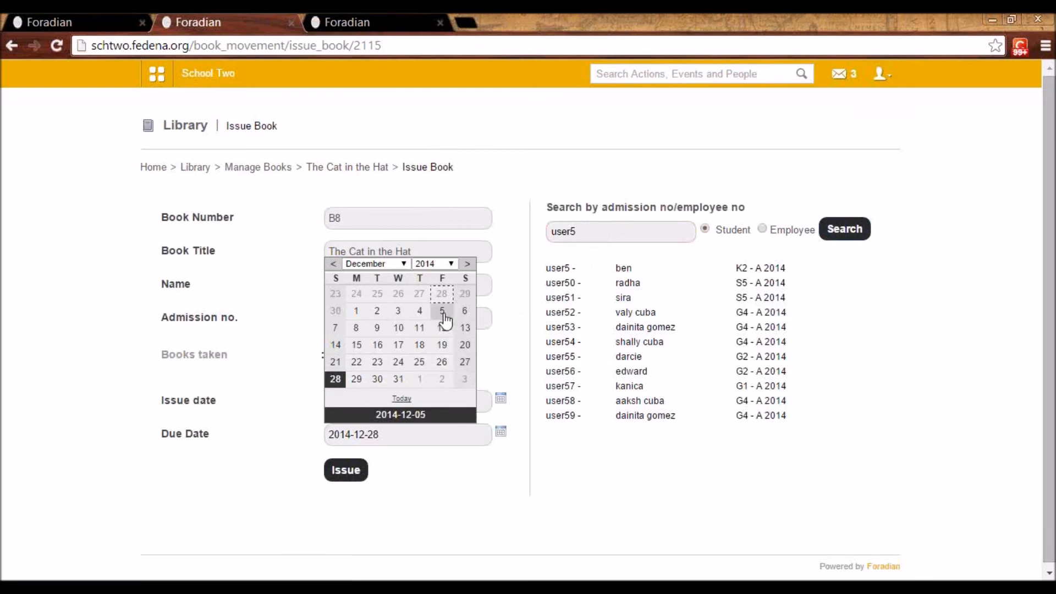
left_click(443, 294)
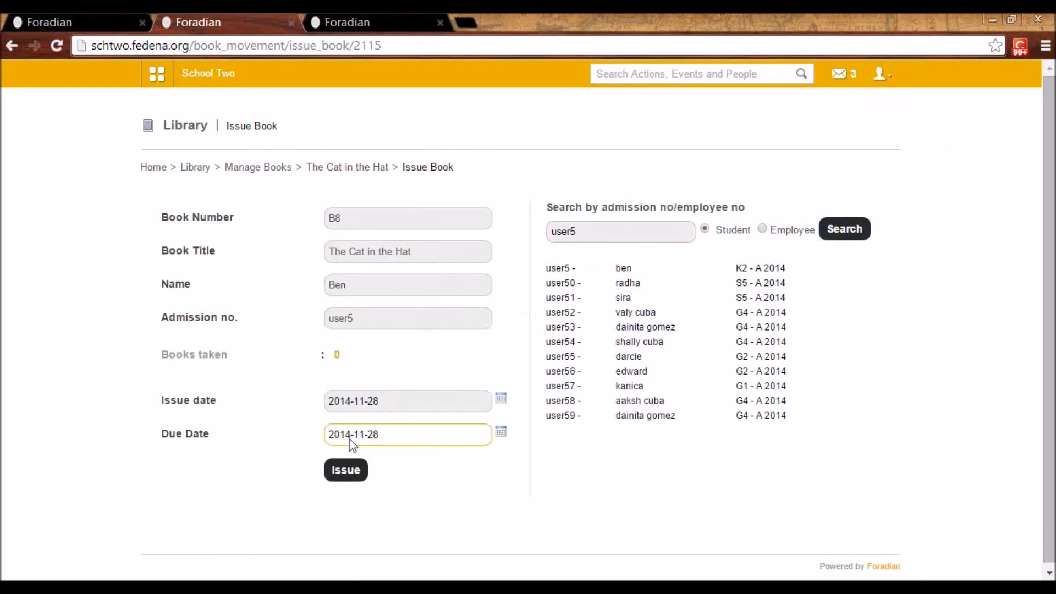
left_click(344, 474)
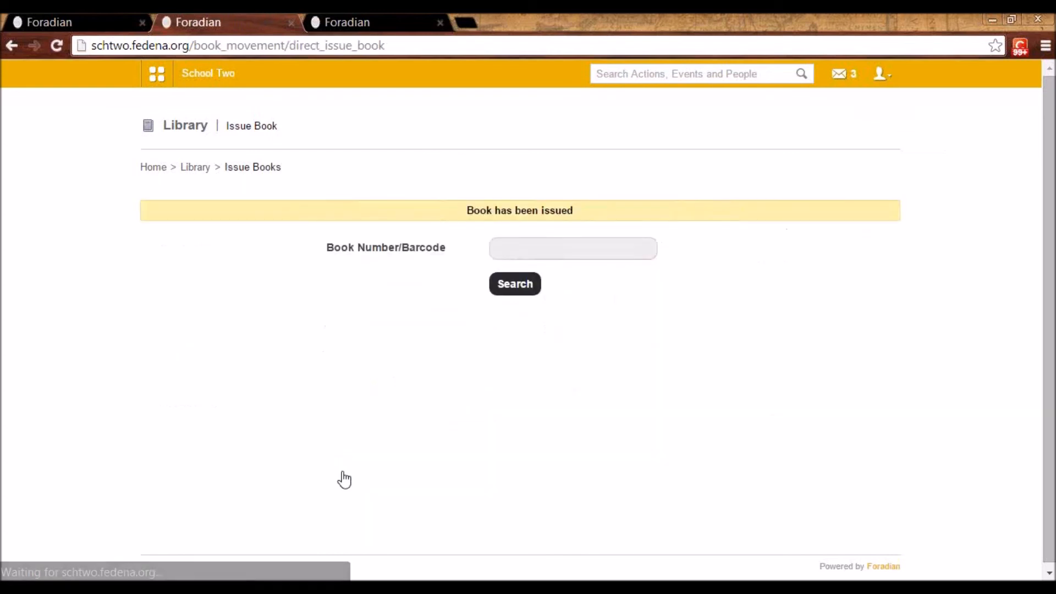
left_click(196, 167)
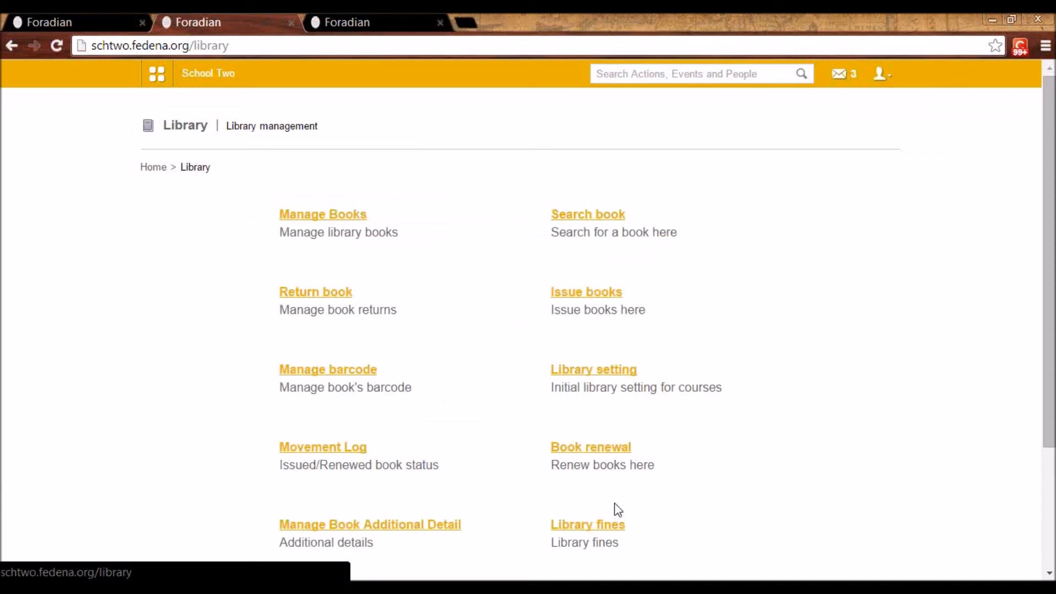
View the renewal form for book B8 and go back to the Library home page without renewing it
left_click(587, 454)
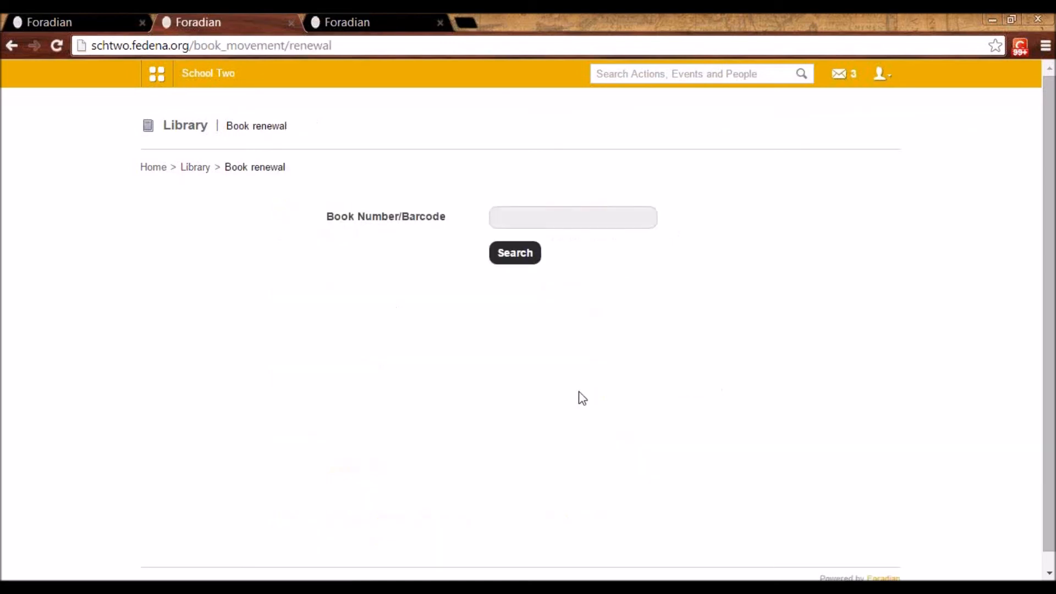
left_click(545, 222)
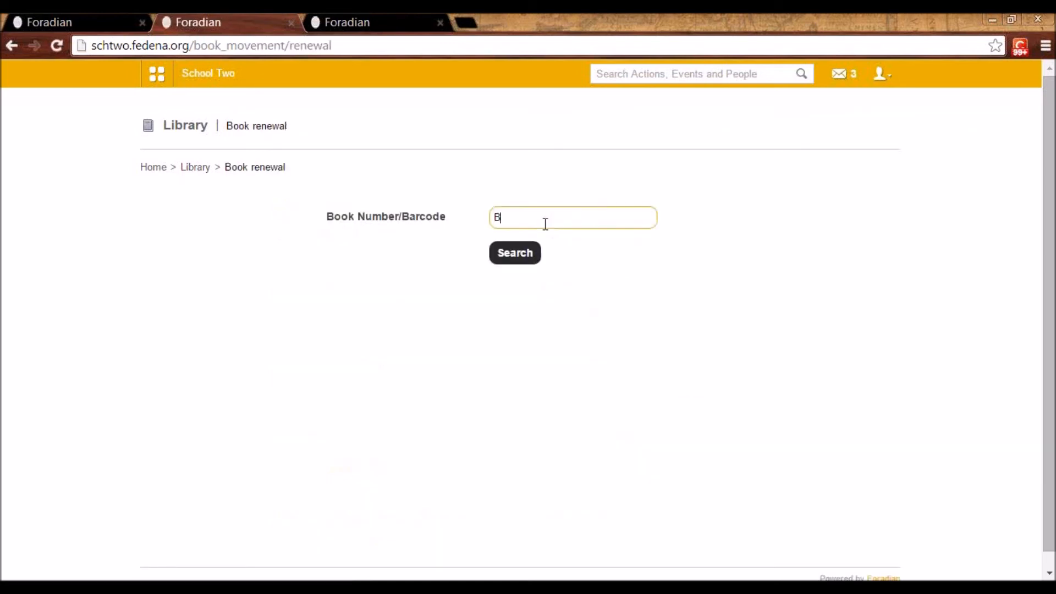
left_click(517, 259)
left_click(533, 347)
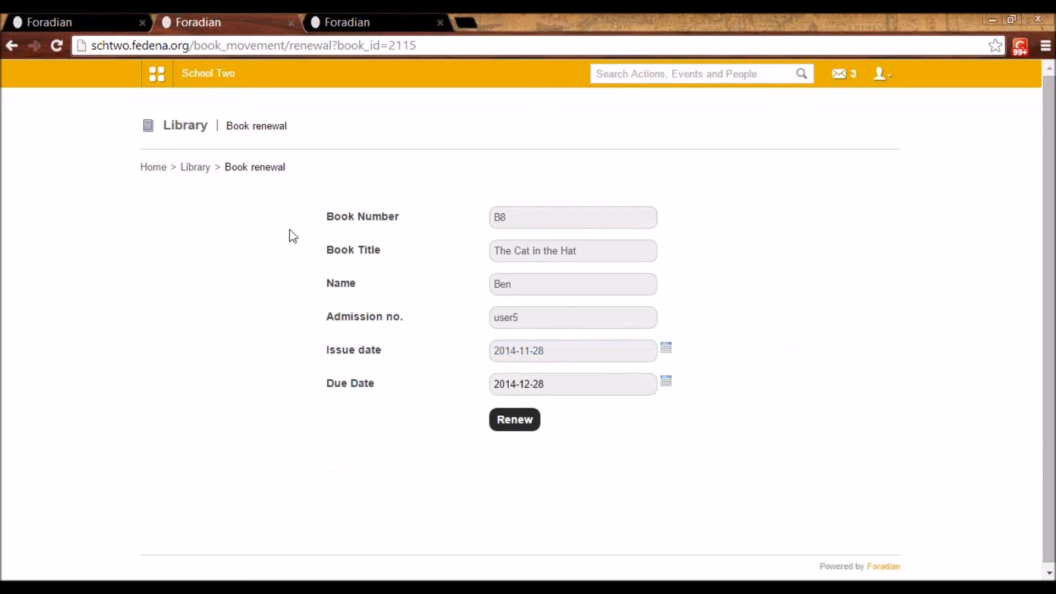
left_click(195, 168)
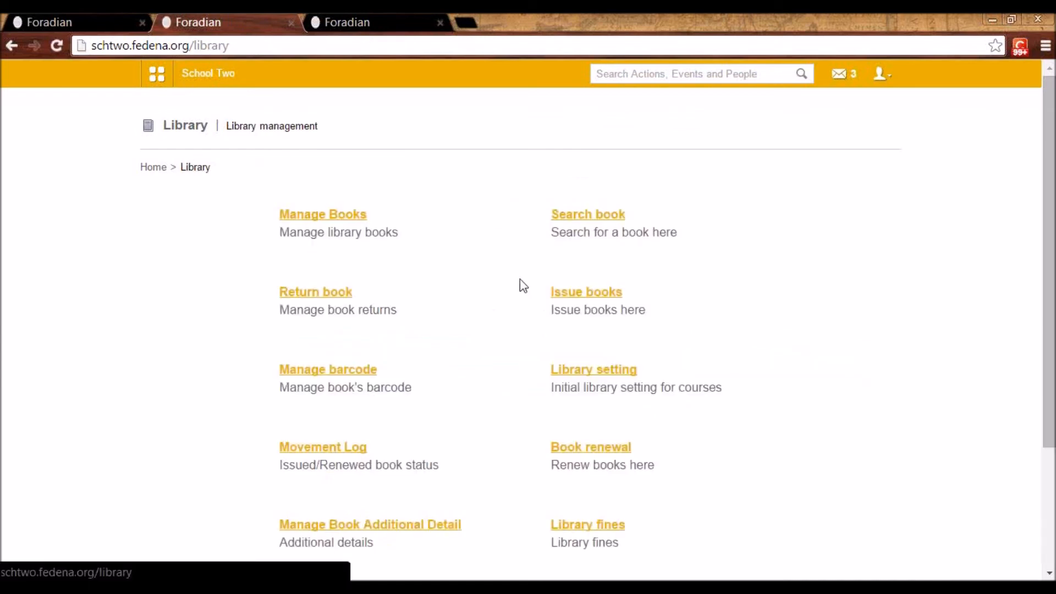
Find book B8 under book returns, return it and go back to the Library home page
left_click(336, 296)
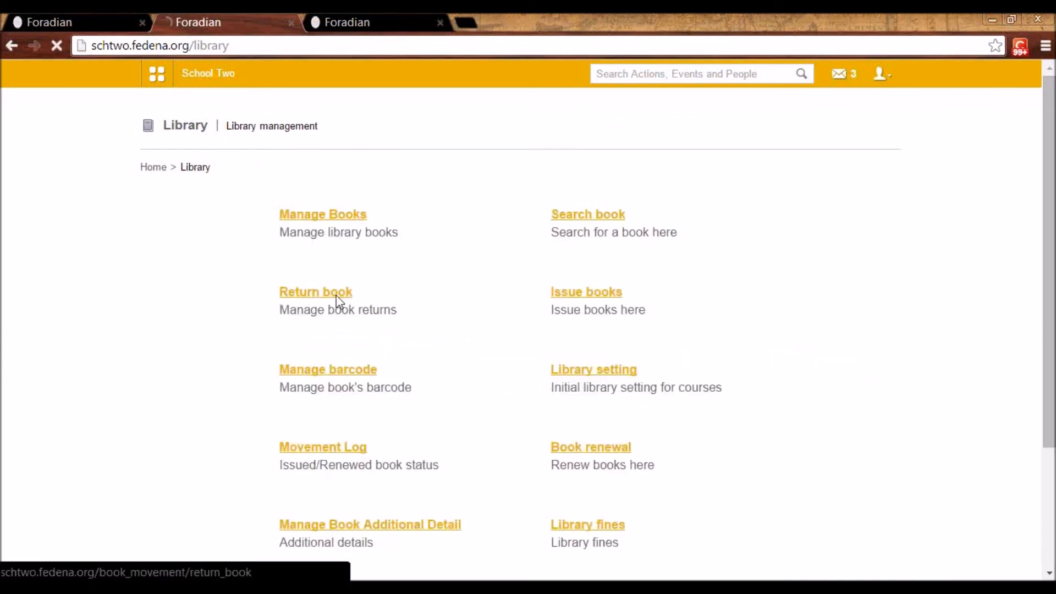
left_click(526, 220)
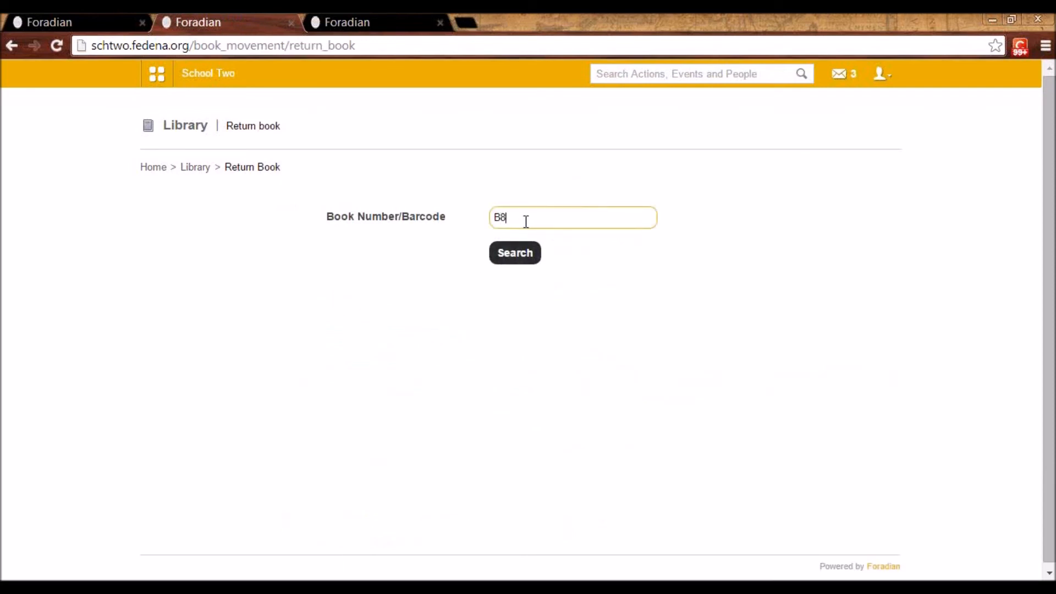
left_click(516, 258)
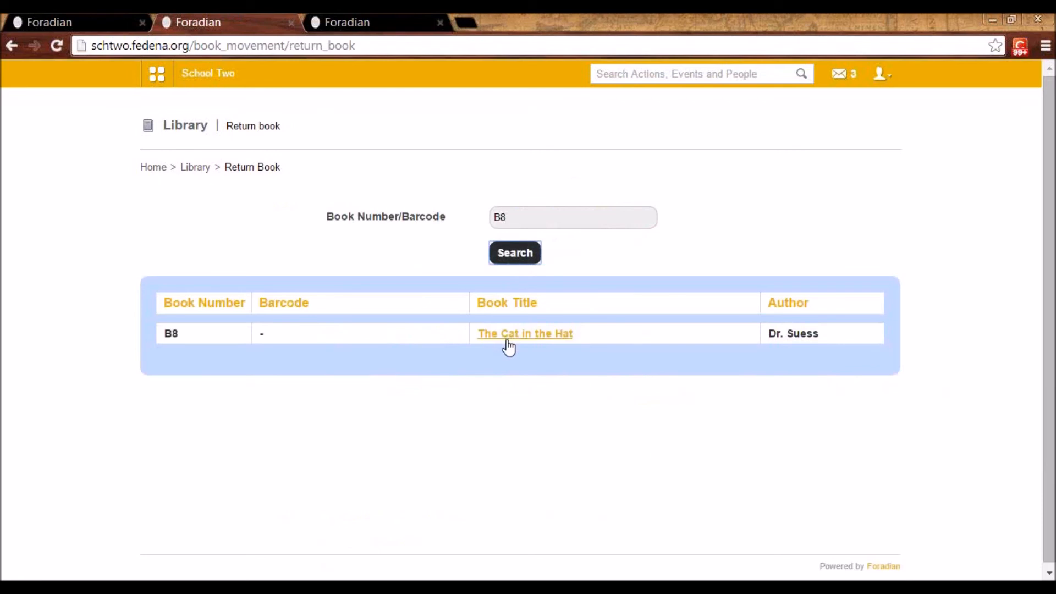
left_click(507, 339)
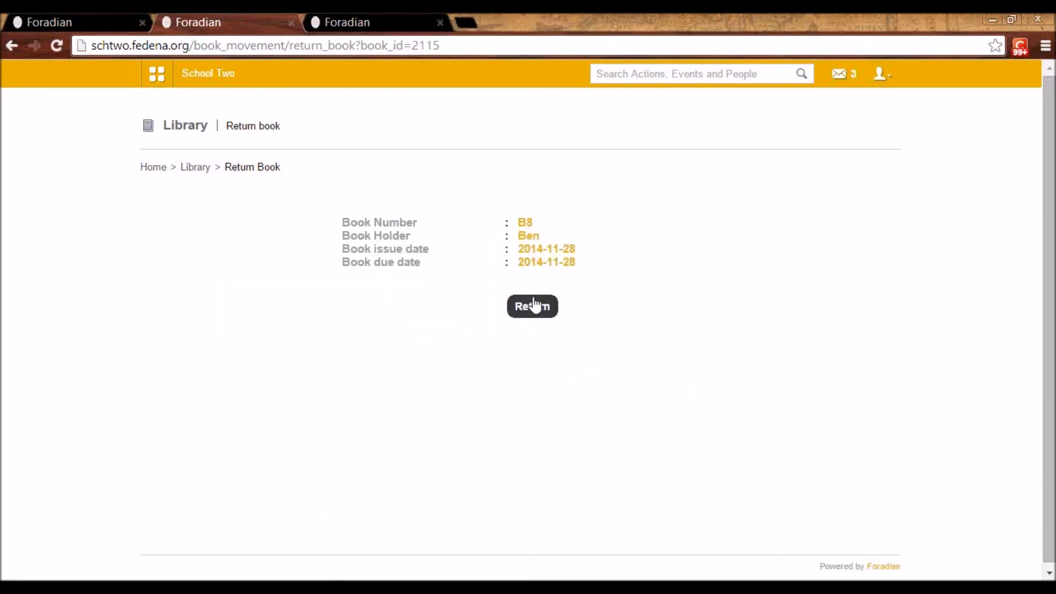
left_click(531, 306)
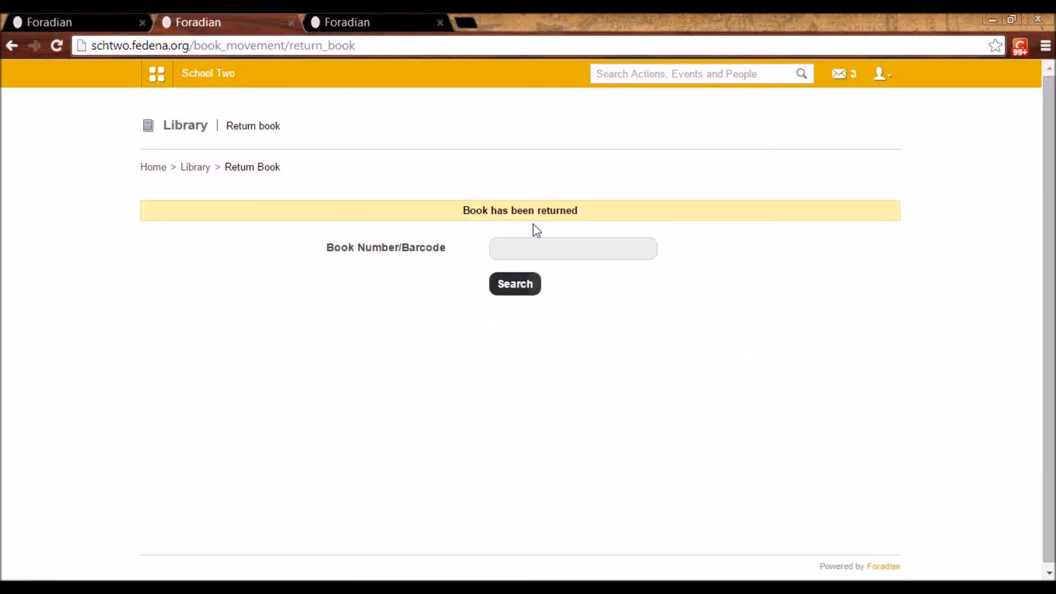
left_click(196, 167)
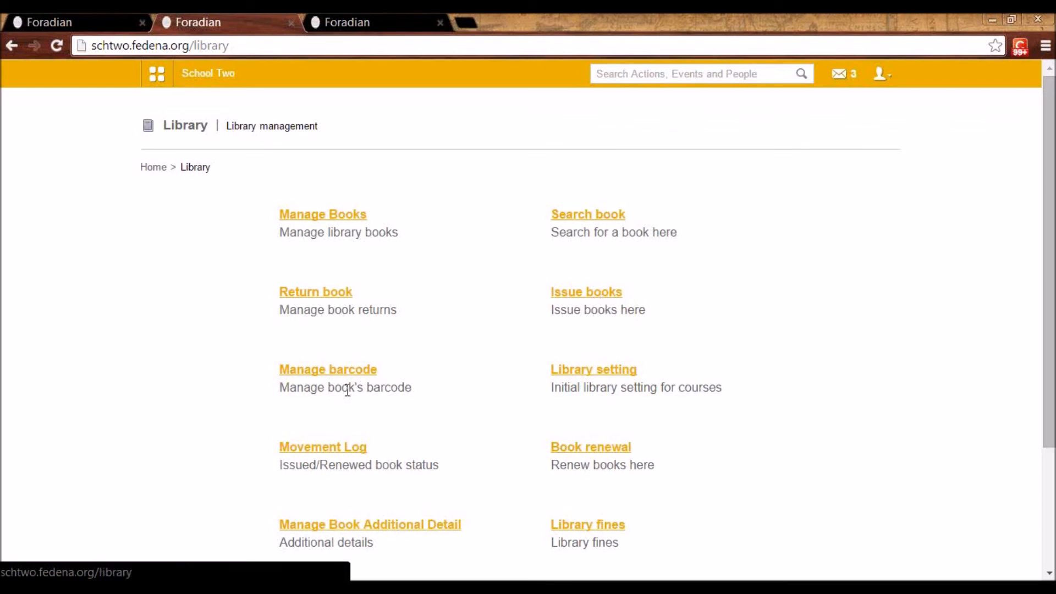
Search barcode management by Title for "chi", view the barcode entry fields and return to the Library home page
left_click(333, 378)
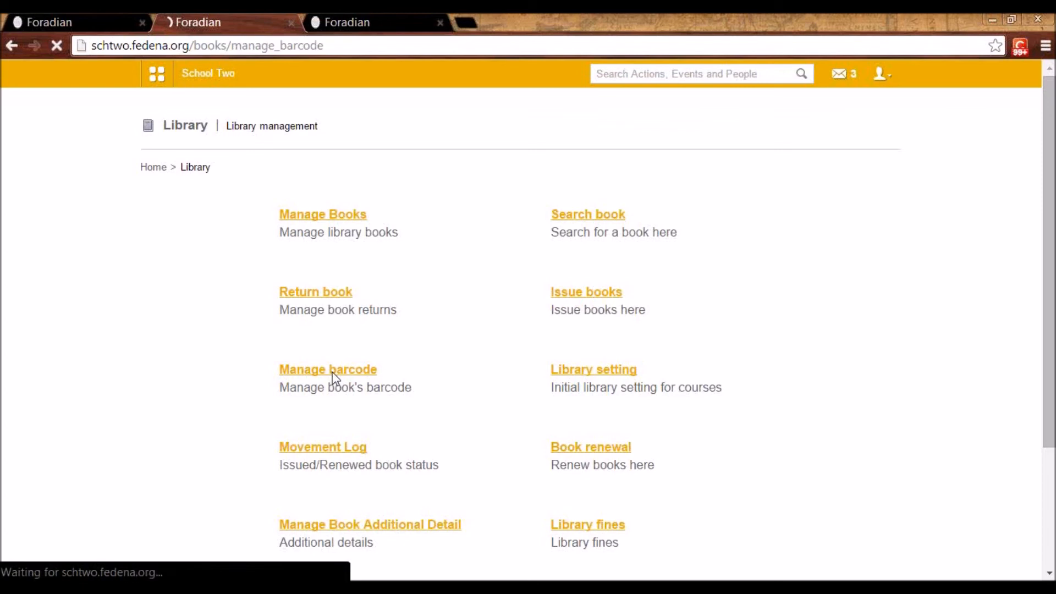
left_click(362, 225)
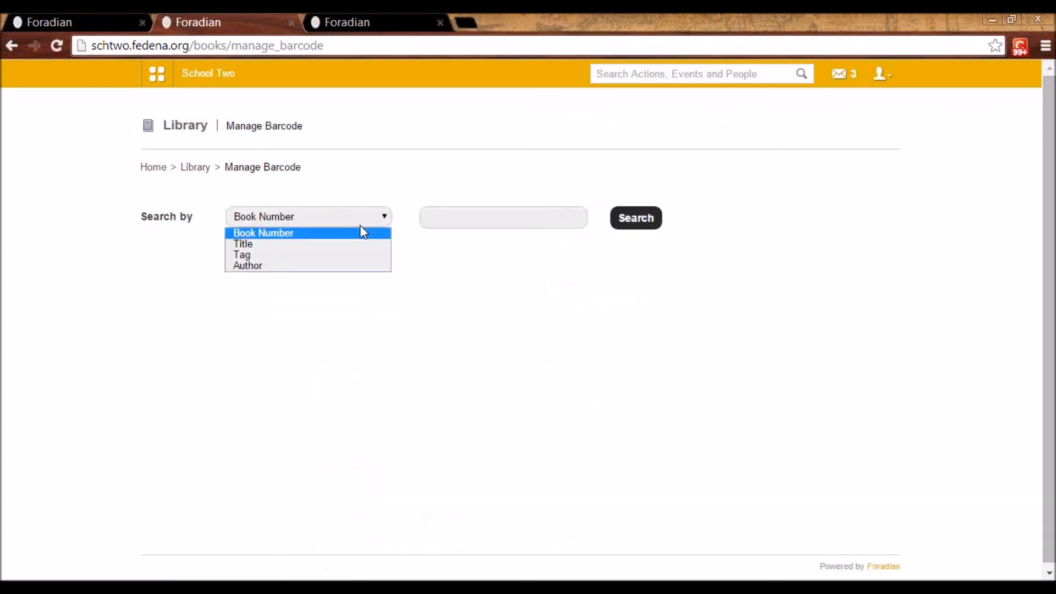
left_click(362, 244)
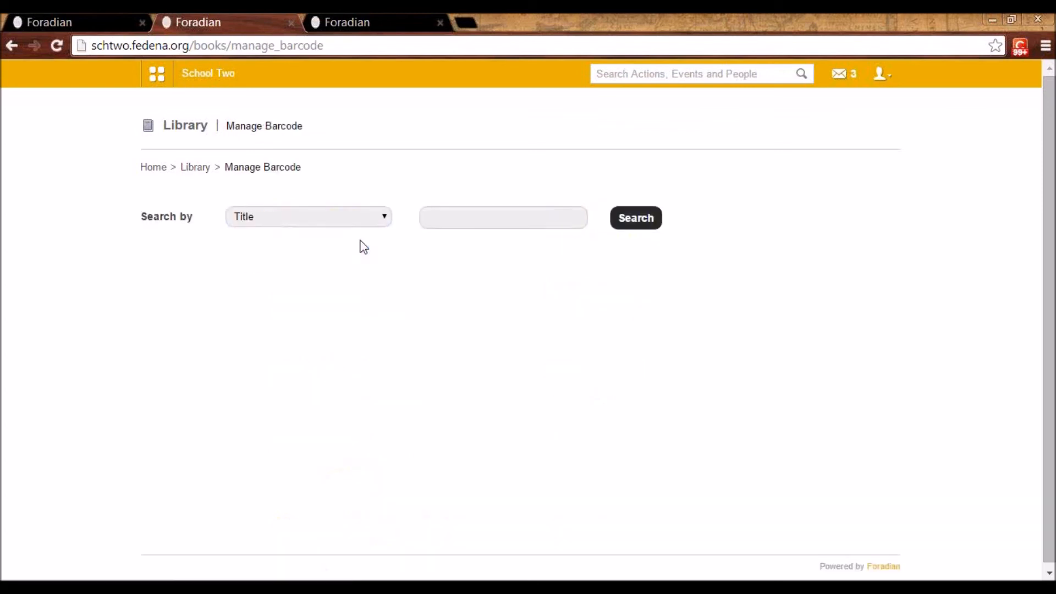
left_click(493, 215)
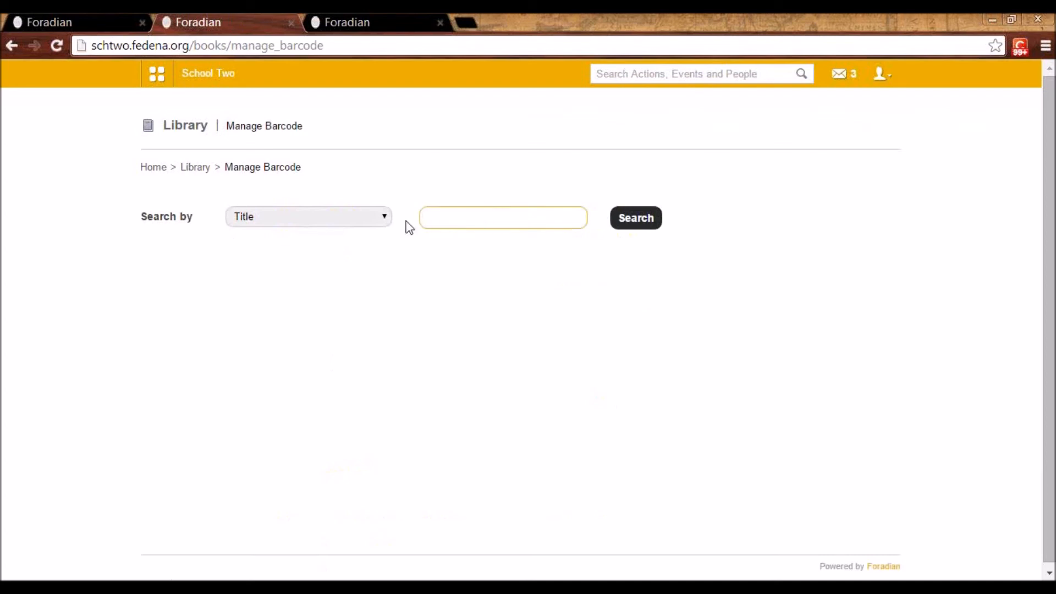
type("chi")
left_click(635, 222)
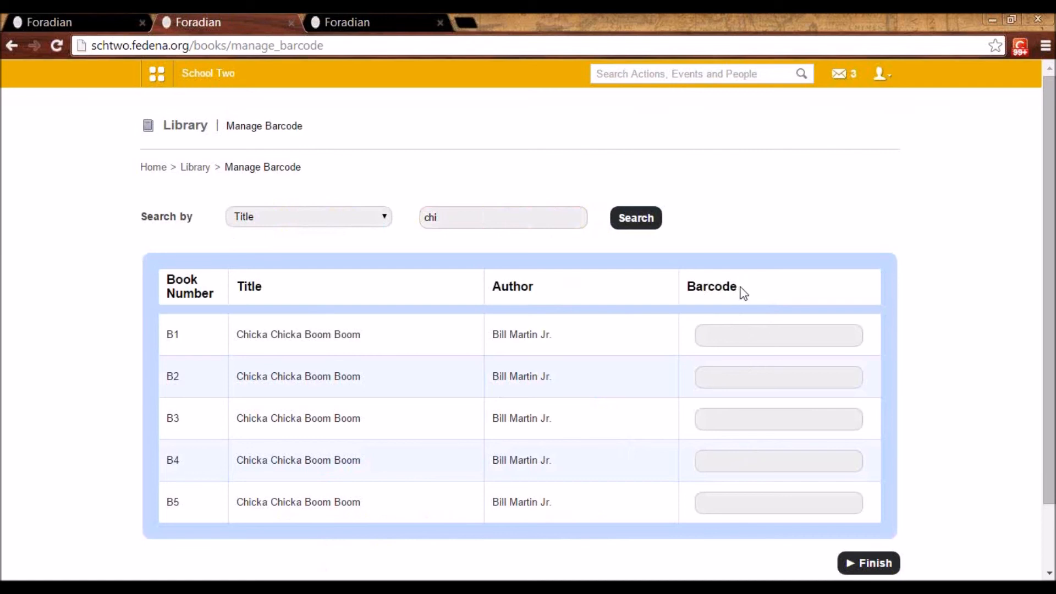
left_click(195, 167)
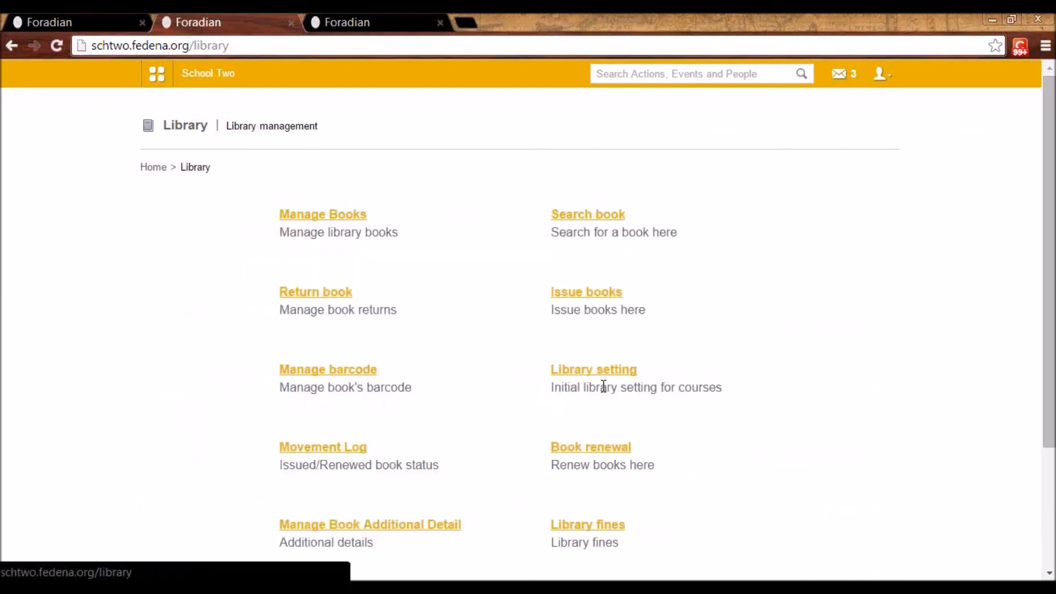
Open the library settings and show the card setting for the course Kindergarten 1
left_click(601, 375)
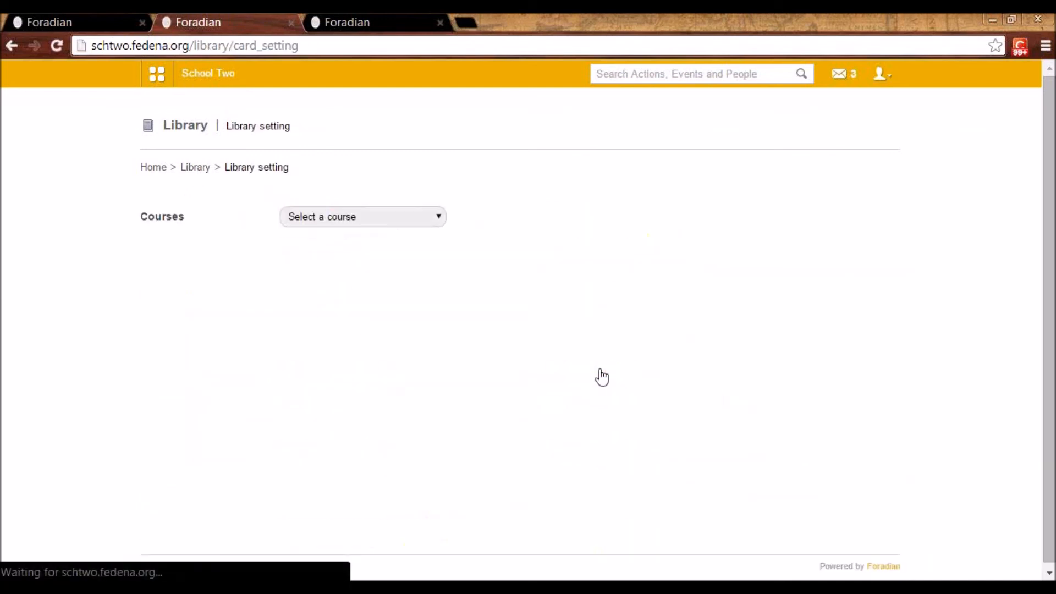
left_click(396, 216)
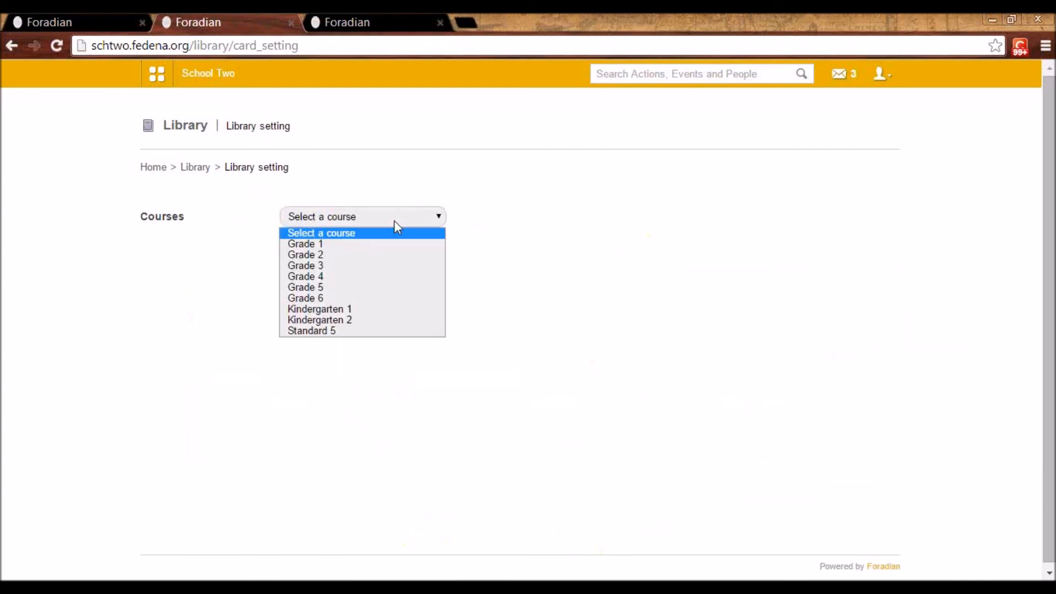
left_click(382, 309)
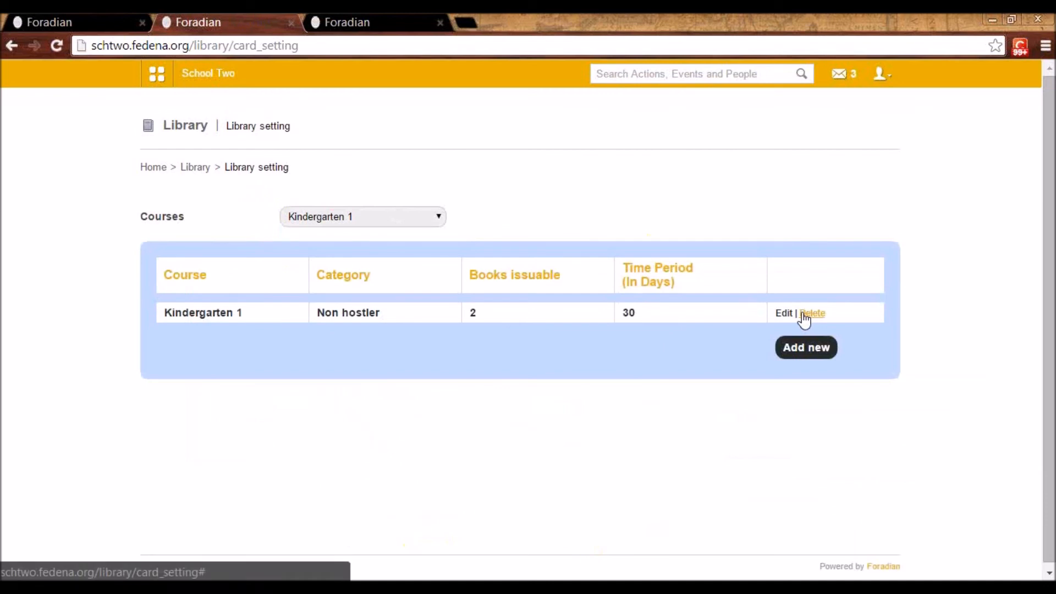
View the category options in the Kindergarten 1 card setting's edit form, close it without saving and return to the Library home page
left_click(784, 313)
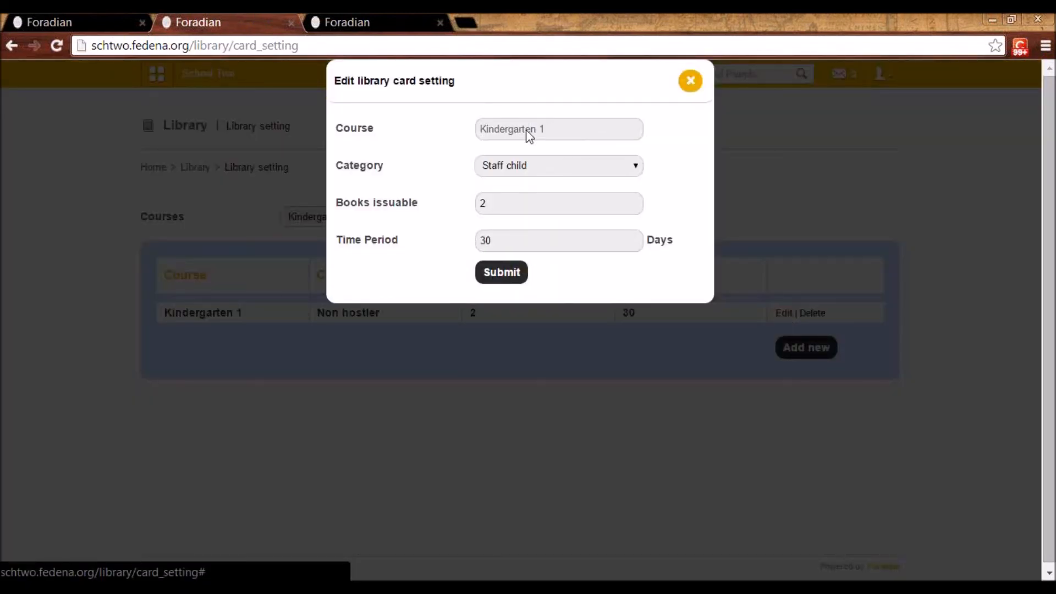
left_click(524, 162)
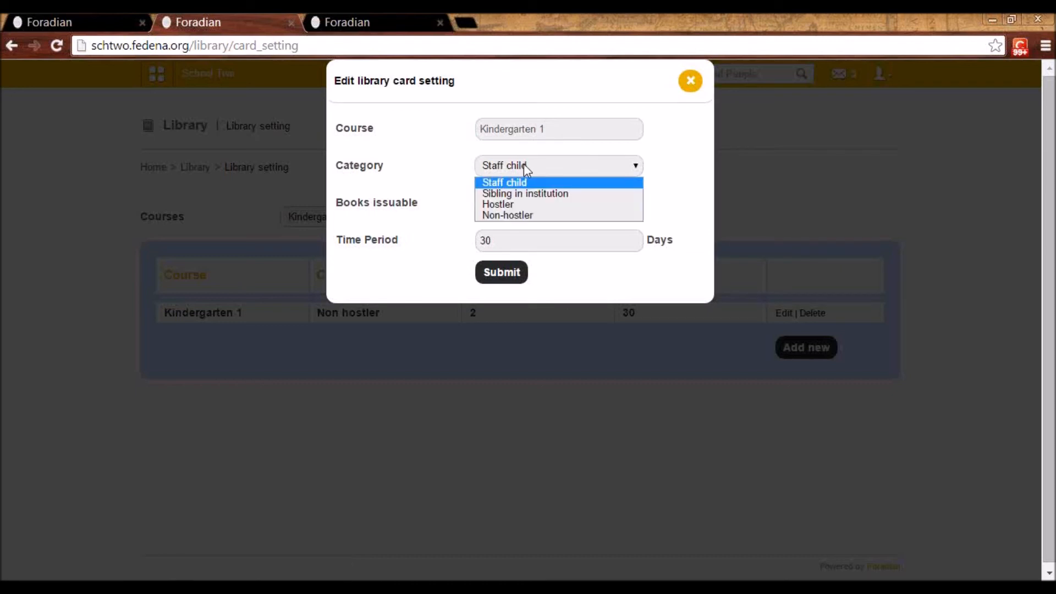
left_click(524, 163)
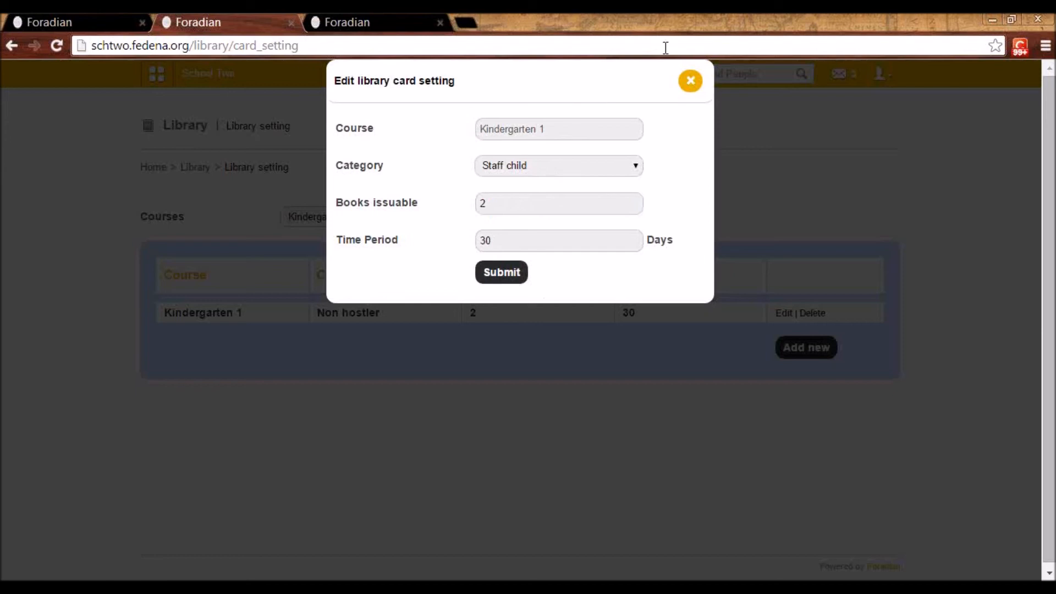
left_click(603, 173)
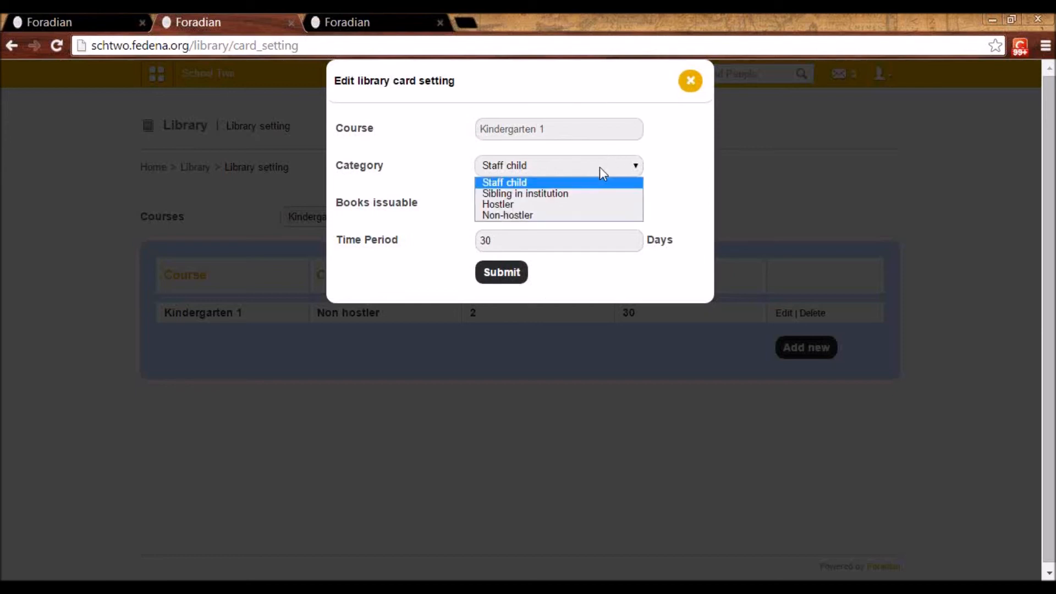
left_click(599, 167)
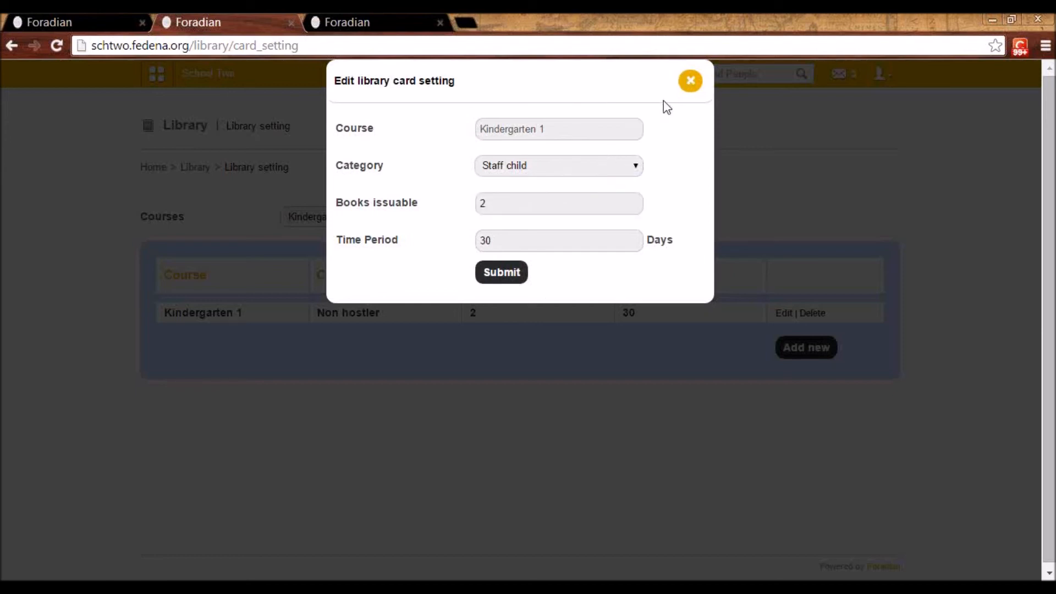
left_click(692, 84)
left_click(199, 170)
View the book movement log and the page for managing additional book details, returning to the Library home page after each
left_click(341, 450)
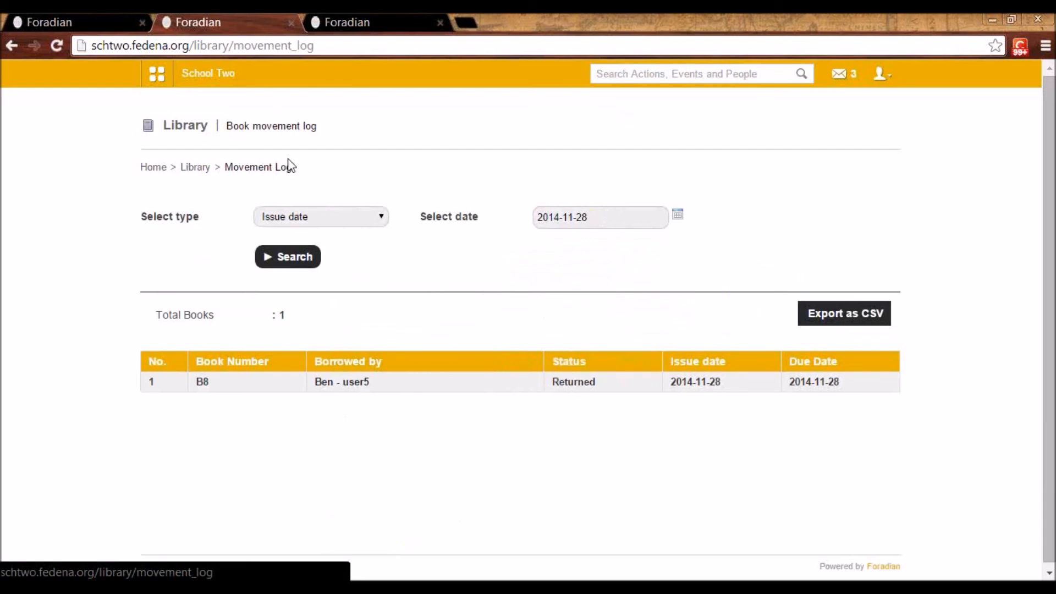
left_click(195, 168)
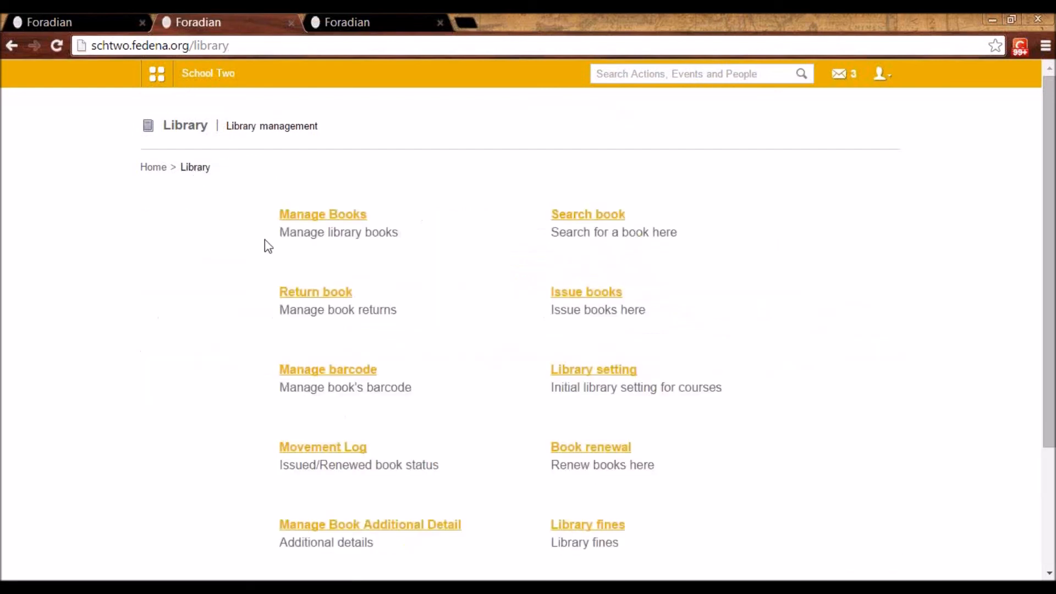
left_click(395, 527)
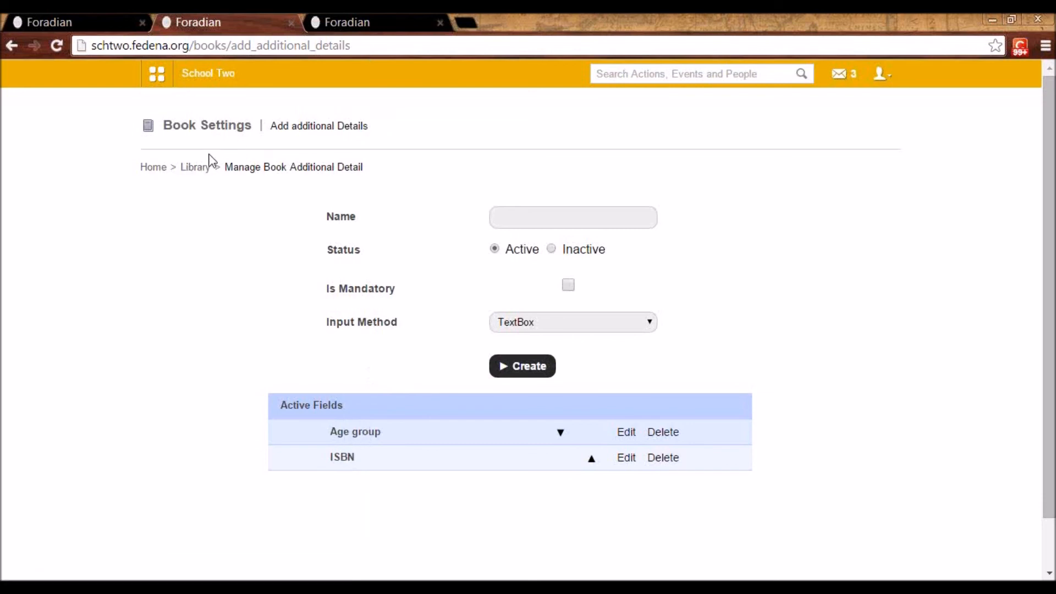
left_click(196, 167)
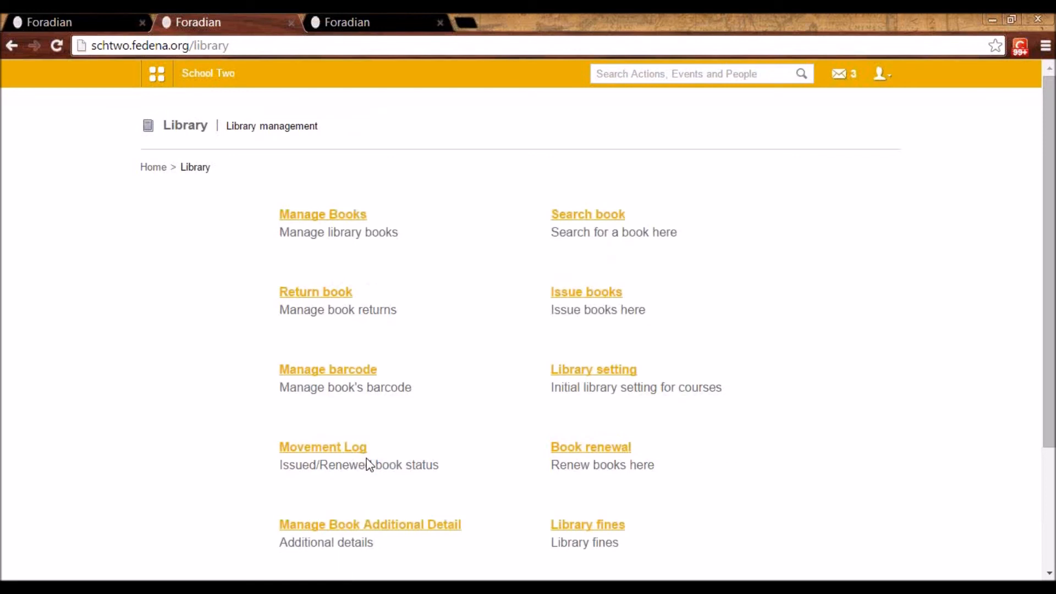
View the library fines page and the book return search form, going back to the Library home page after each
left_click(611, 527)
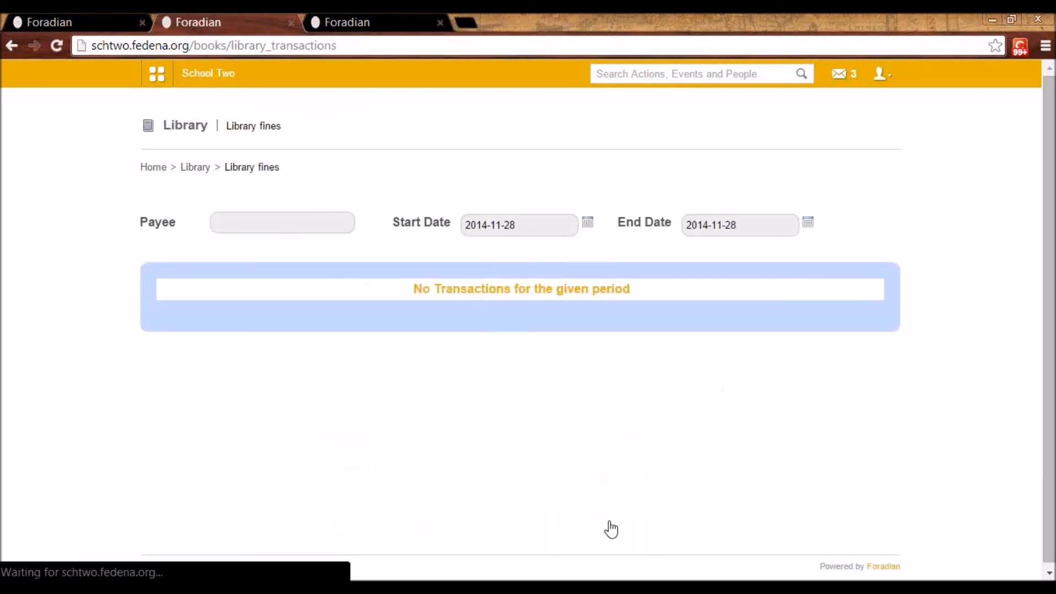
left_click(198, 168)
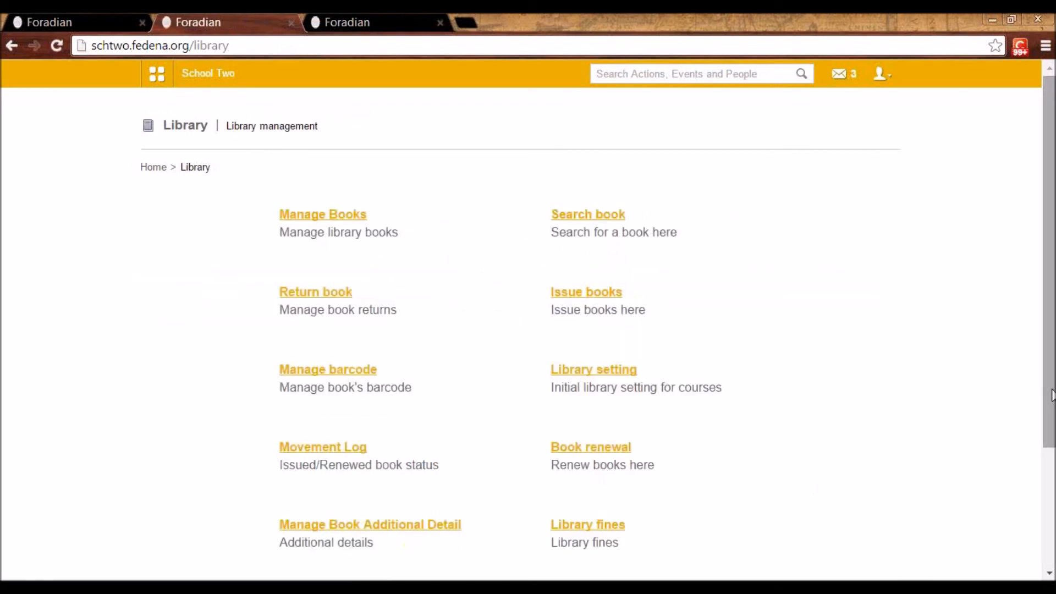
left_click(337, 293)
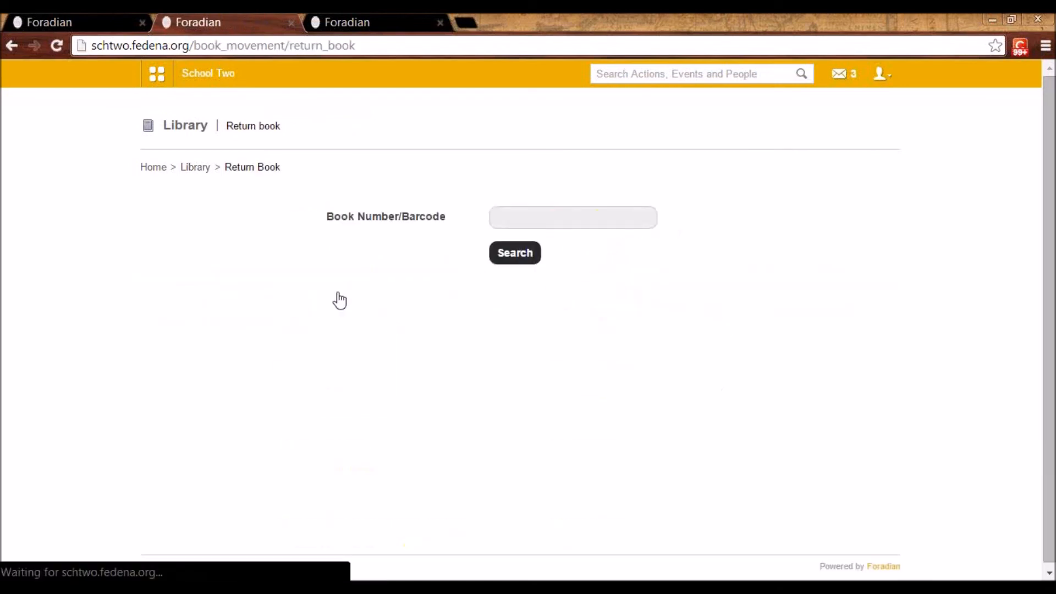
left_click(537, 216)
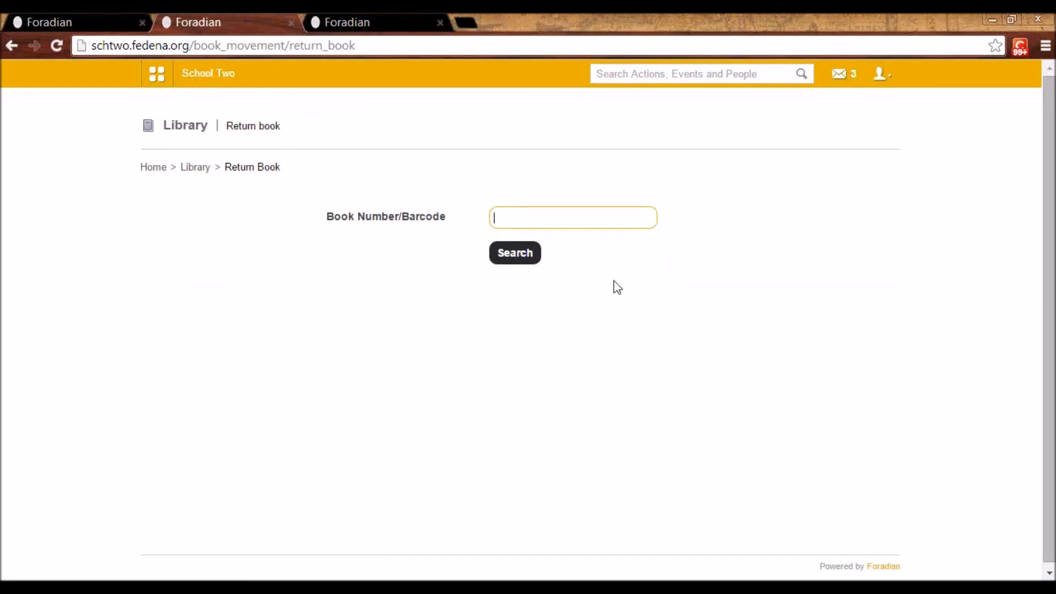
left_click(205, 171)
List the library fines from 2014-11-05 to 2014-11-27 and return to the Library home page
left_click(592, 522)
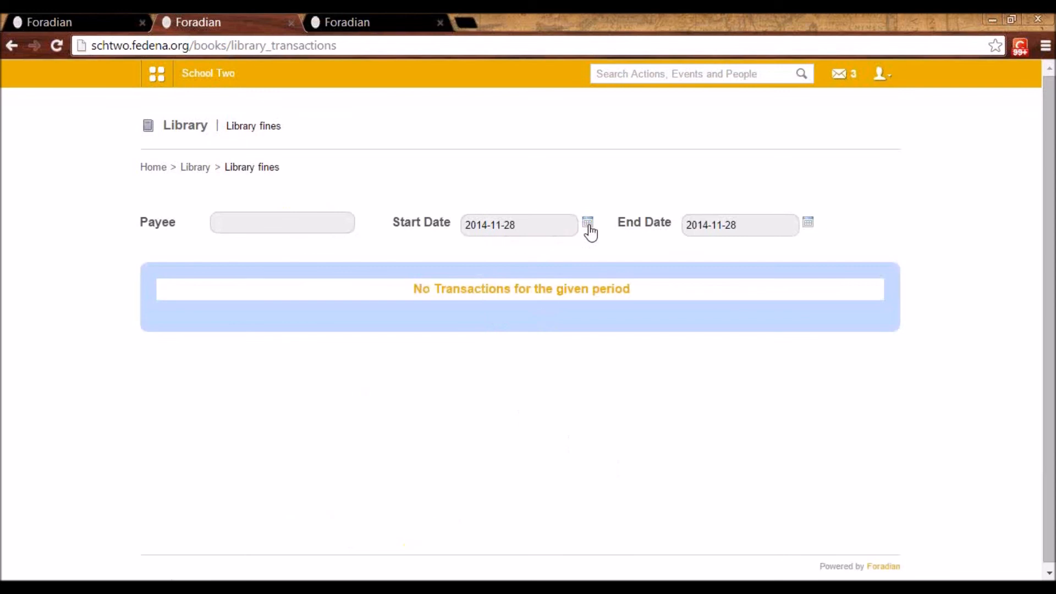
left_click(588, 222)
left_click(536, 290)
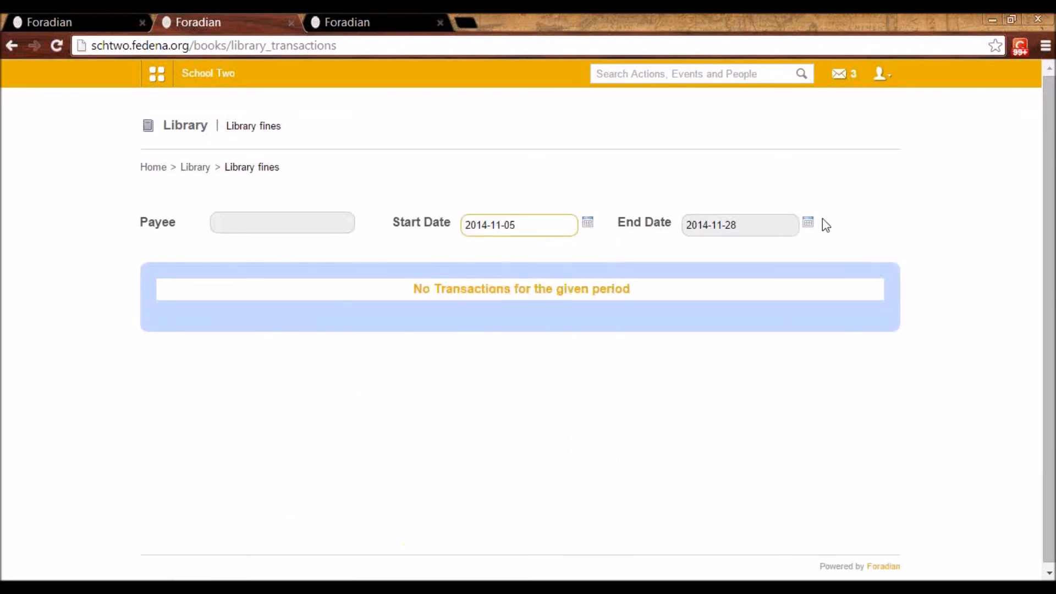
left_click(808, 223)
left_click(778, 342)
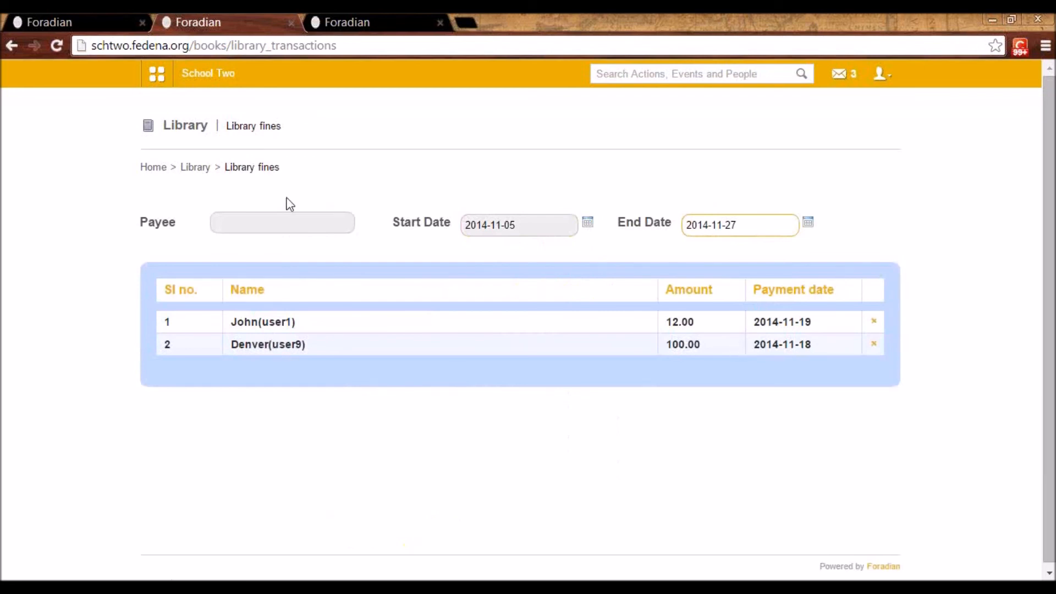
left_click(195, 167)
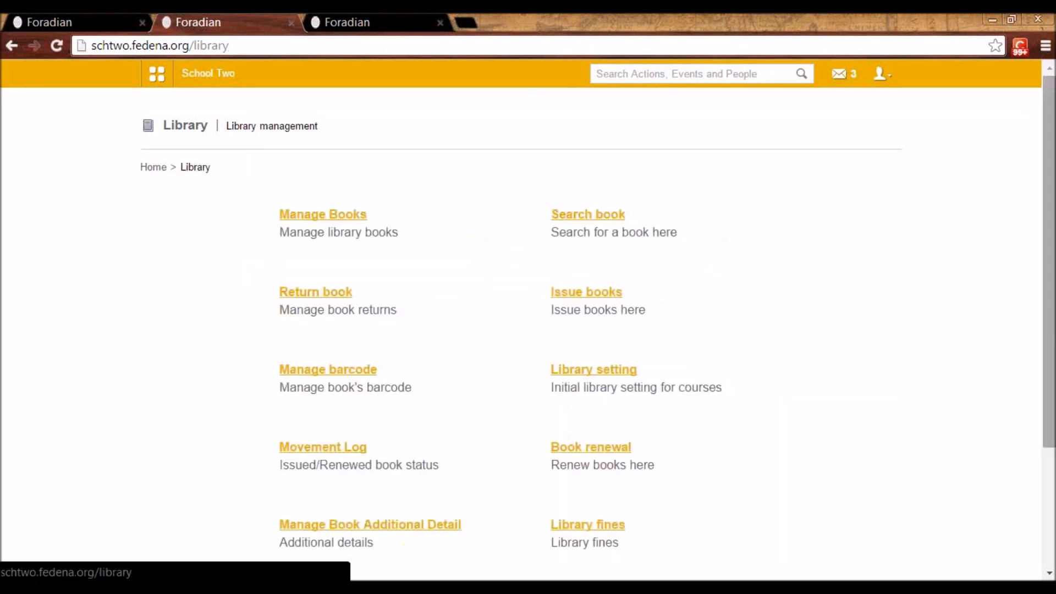
Open the library's tag management, view the inline edit of the tag "kids" and cancel it
scroll(358, 473, "down", 3)
left_click(332, 482)
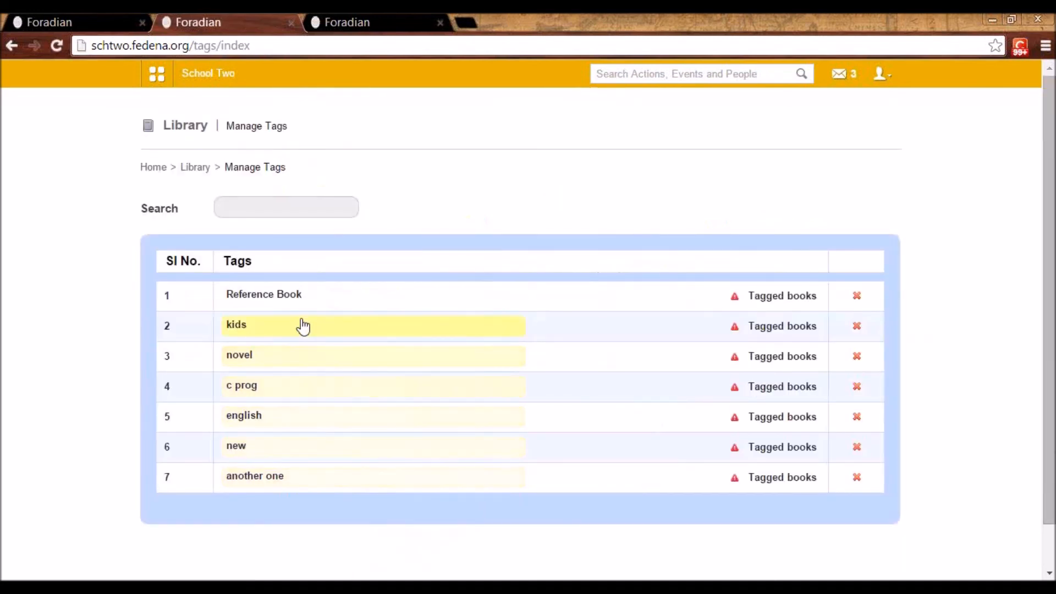
left_click(303, 325)
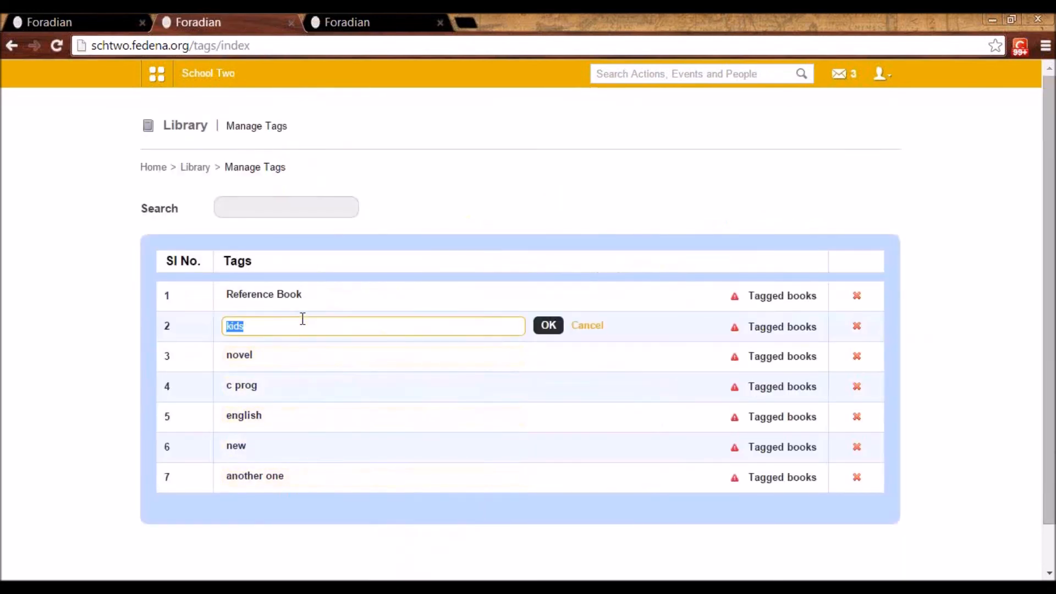
left_click(587, 327)
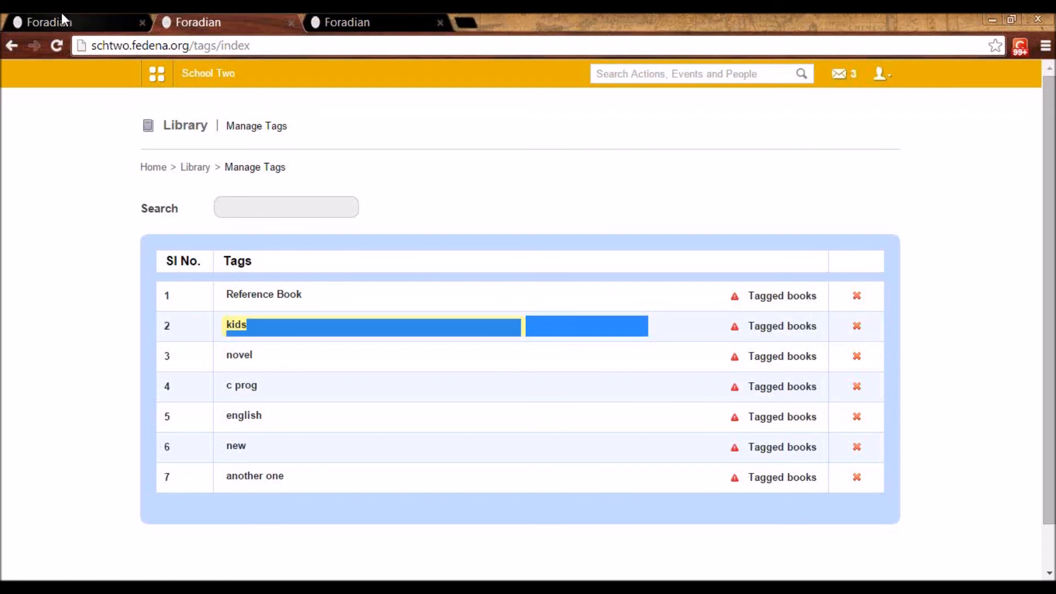
Go to Online Exam within the Examination module and open the form for a new online exam
left_click(158, 77)
left_click(288, 115)
mouse_move(418, 200)
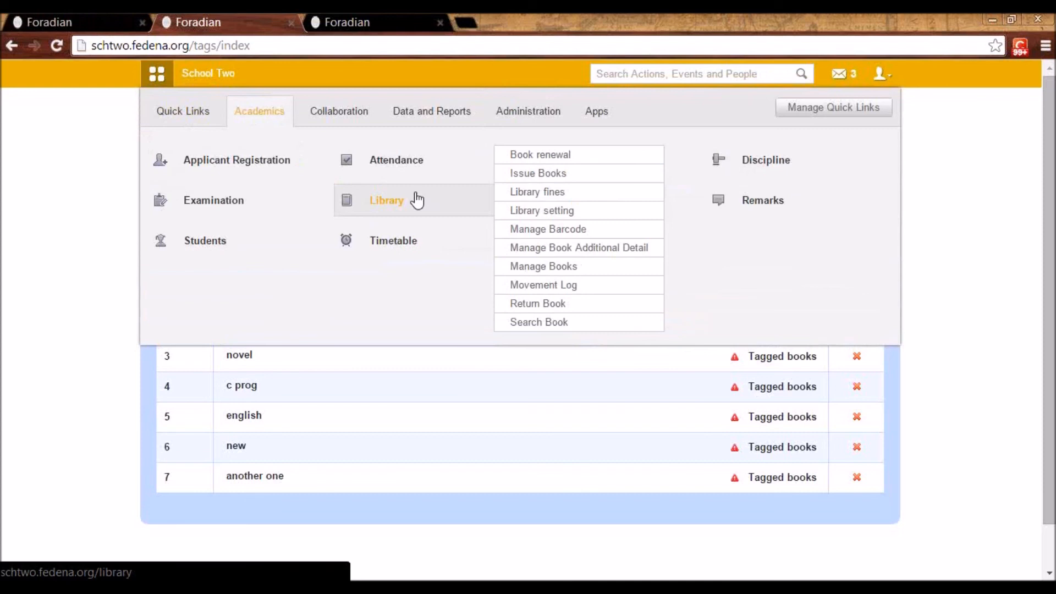
mouse_move(434, 161)
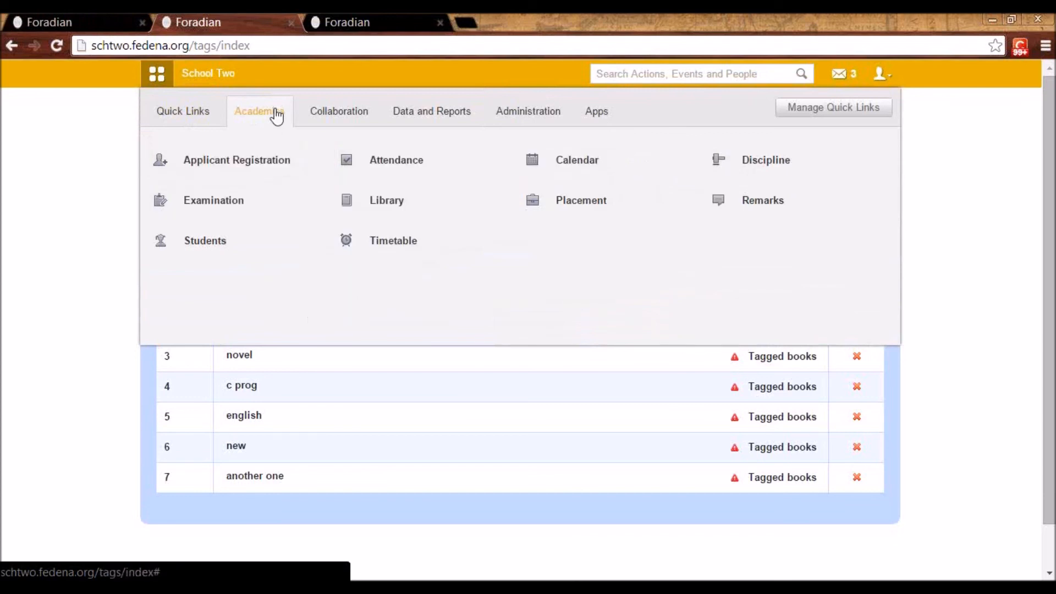
left_click(227, 205)
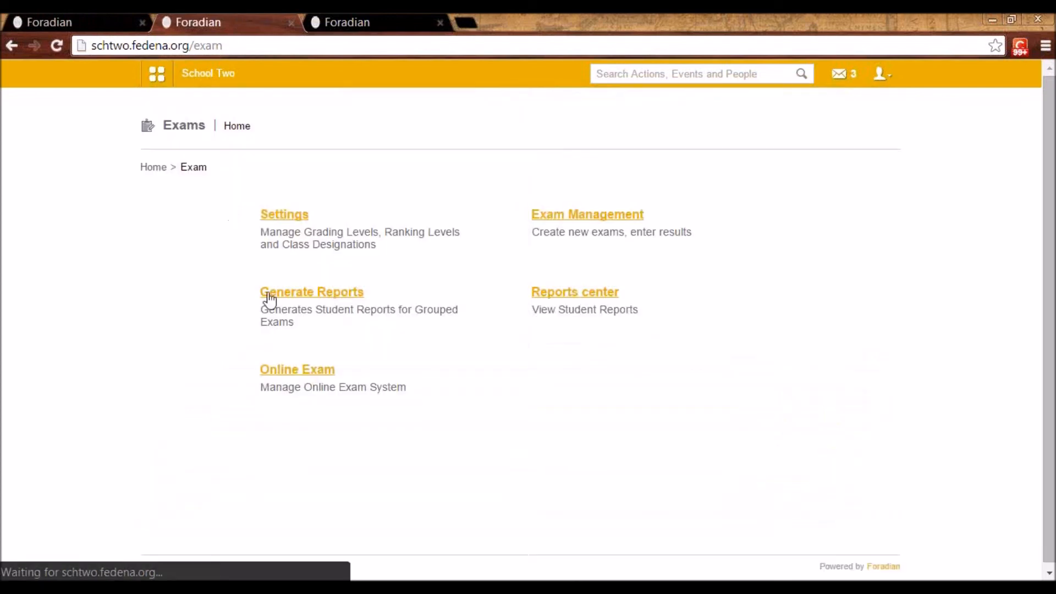
left_click(301, 374)
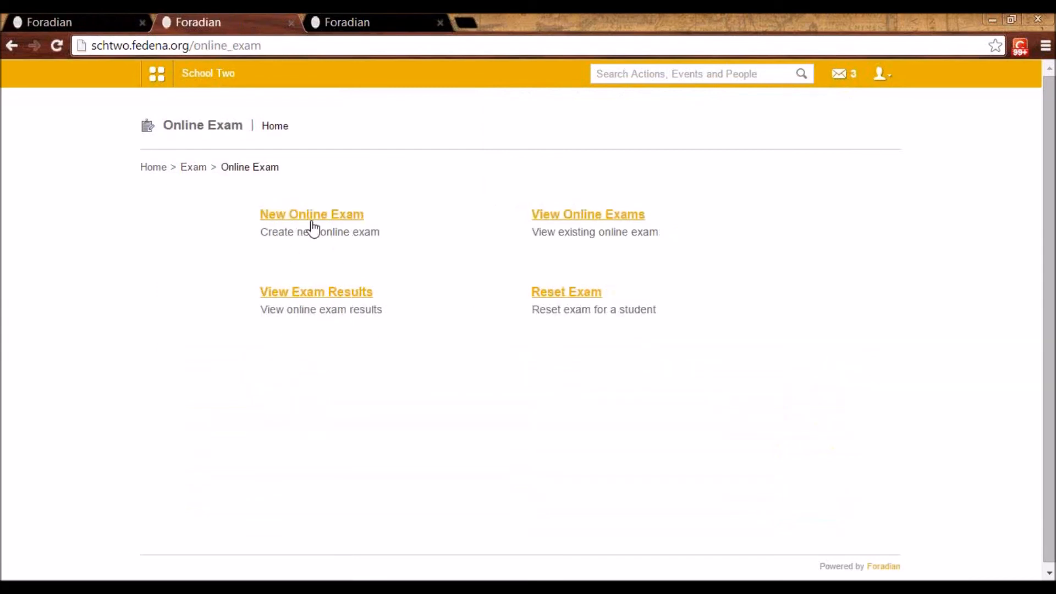
left_click(309, 220)
Fill the exam name with the earlier entry "Pretest For Nursery" and select its last word
left_click(314, 215)
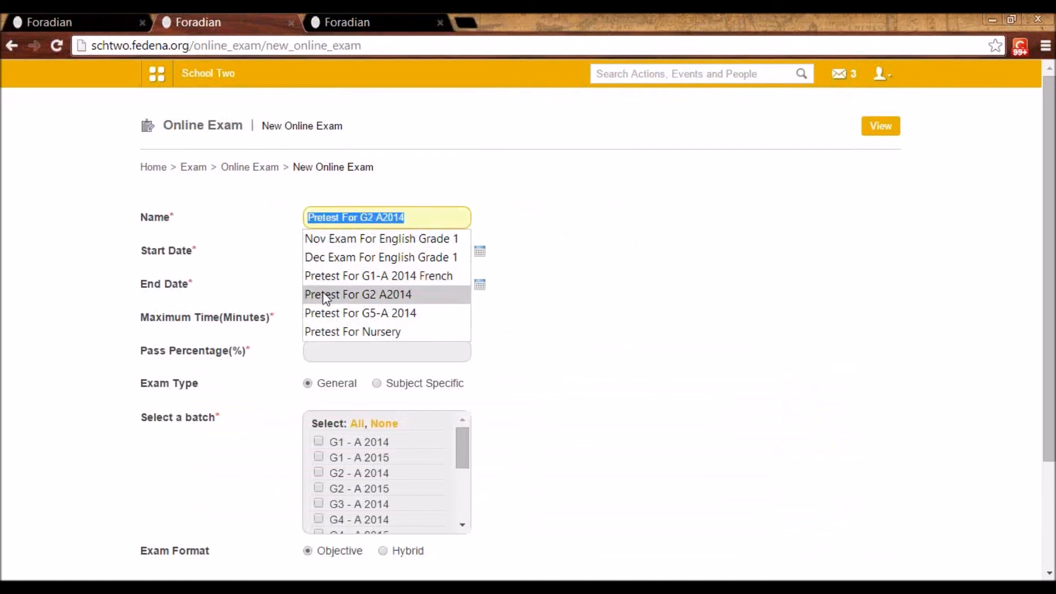
left_click(332, 340)
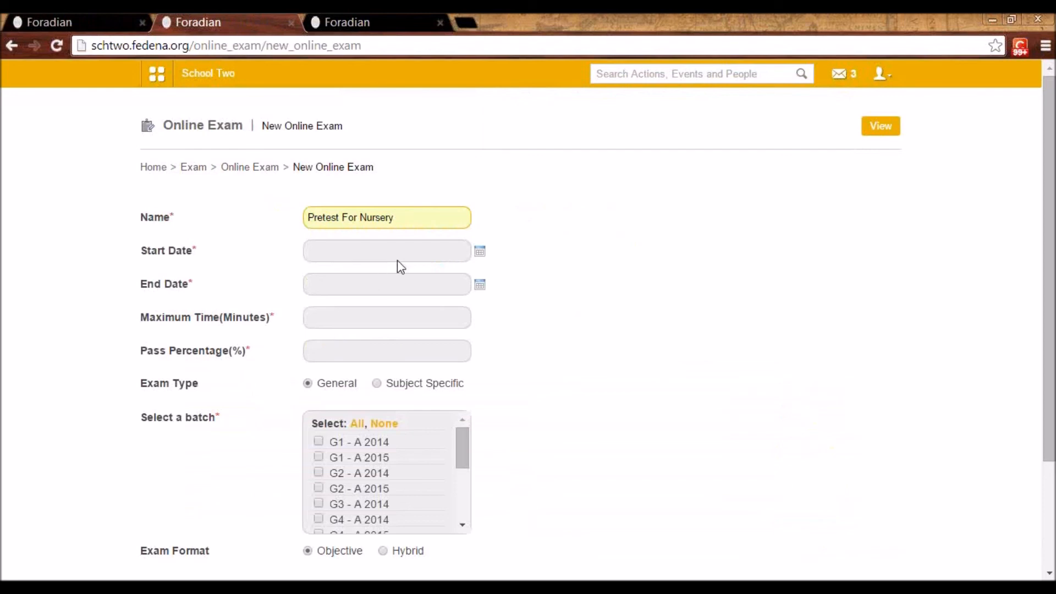
left_click(380, 217)
double_click(380, 216)
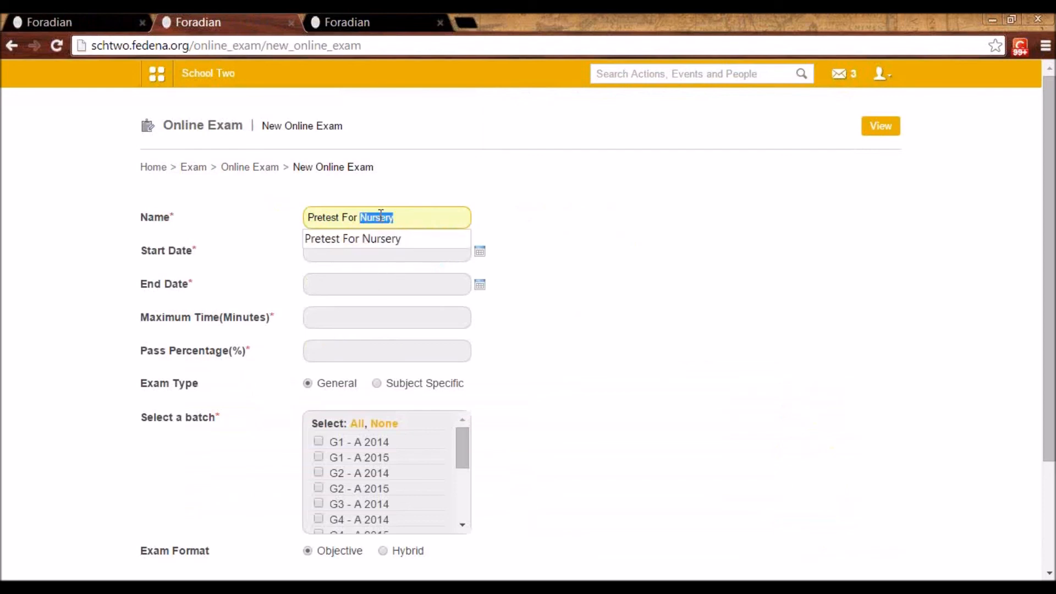
Make the exam Subject Specific for batch G1 - A 2014 with Italian as the subject
left_click(376, 384)
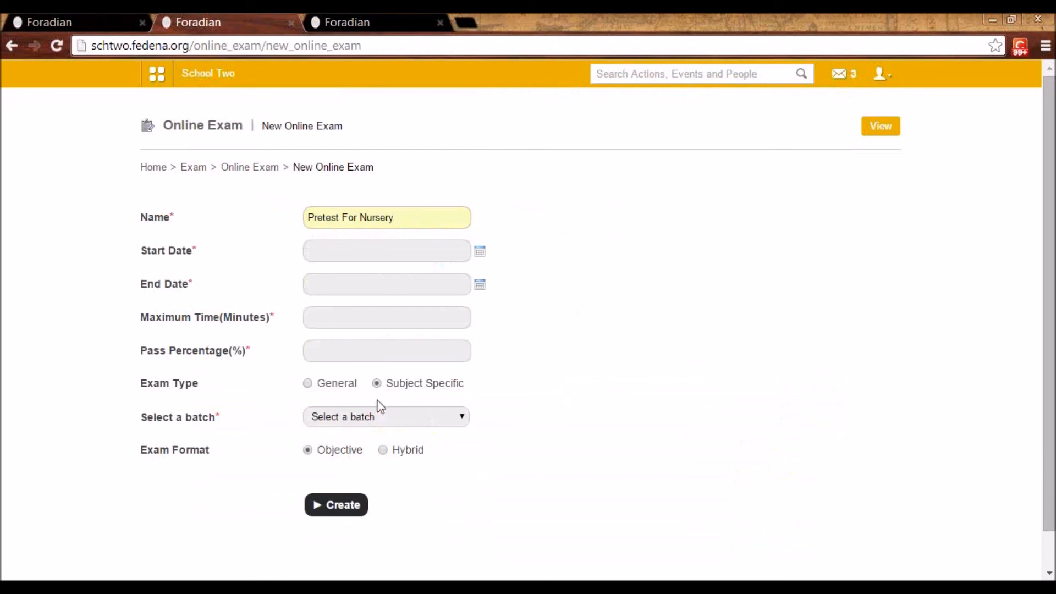
left_click(382, 416)
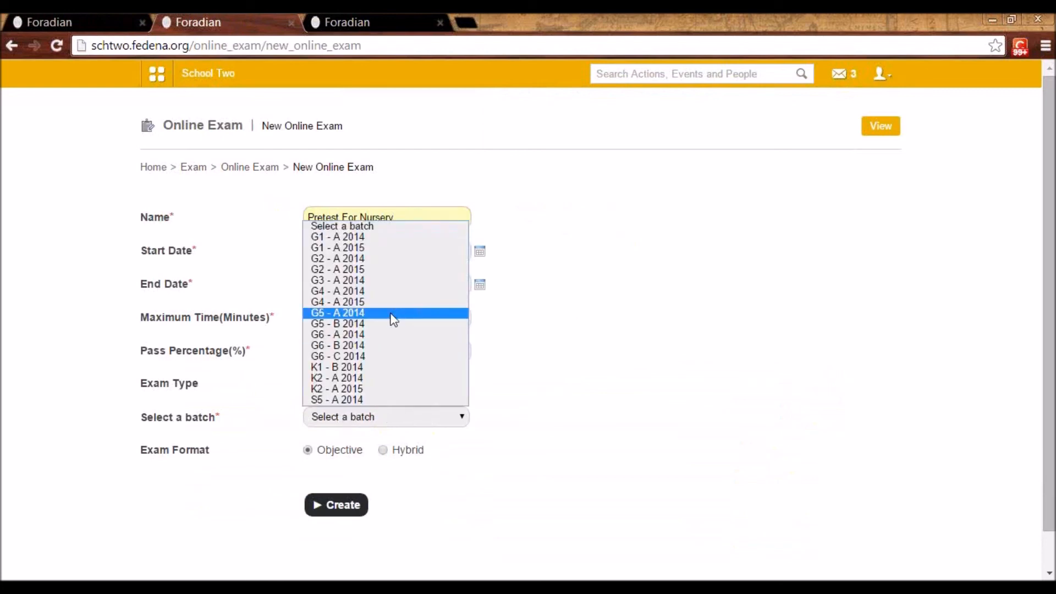
left_click(377, 237)
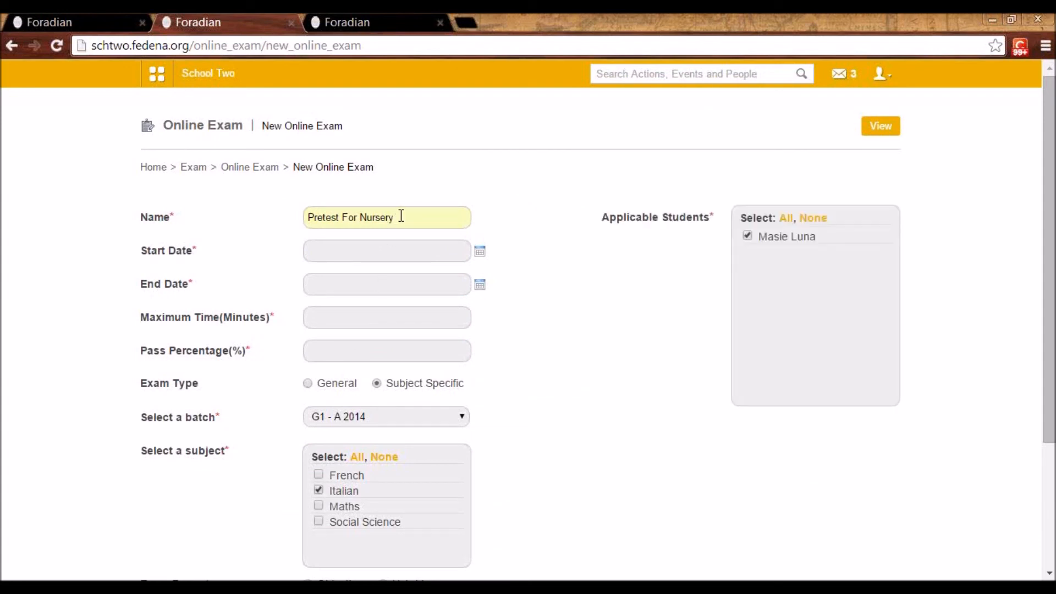
Change the exam name to "Pretest For G1 Italian"
double_click(375, 216)
type("G")
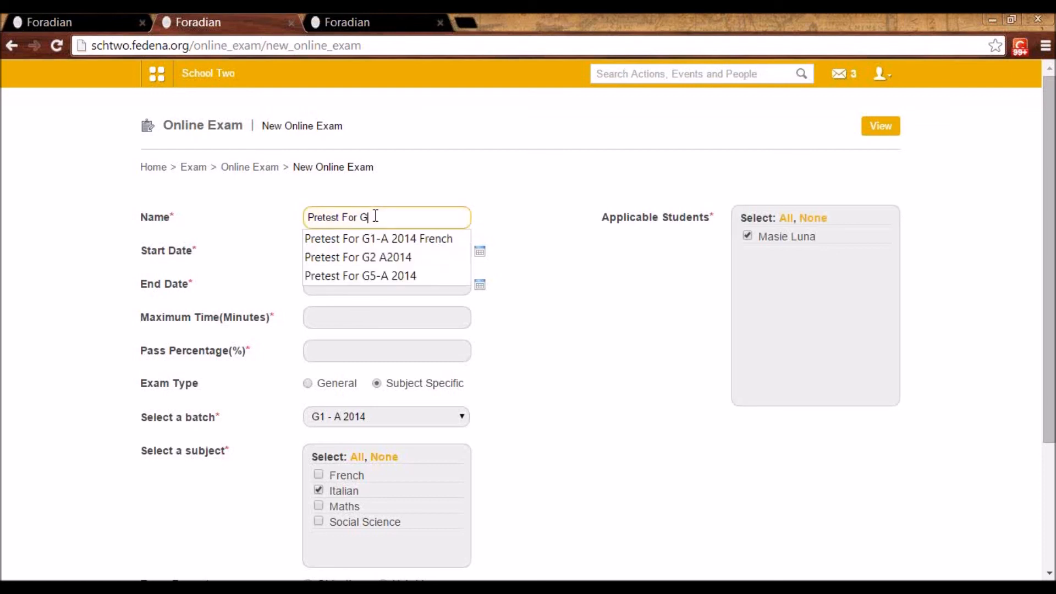
type("1 Italian")
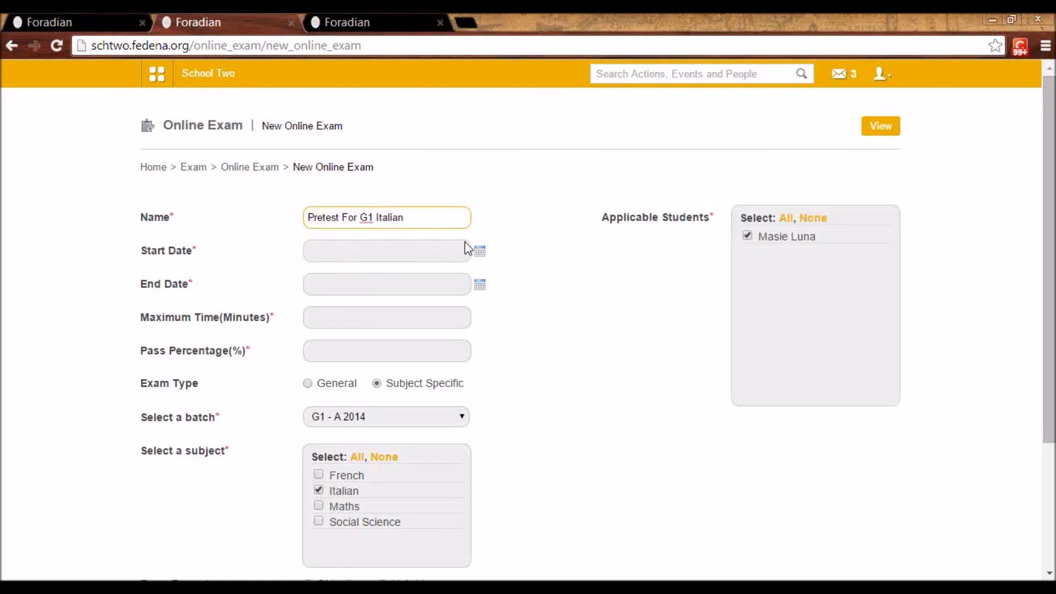
Set both the start date and the end date of the exam to 2014-11-28
left_click(479, 251)
left_click(420, 367)
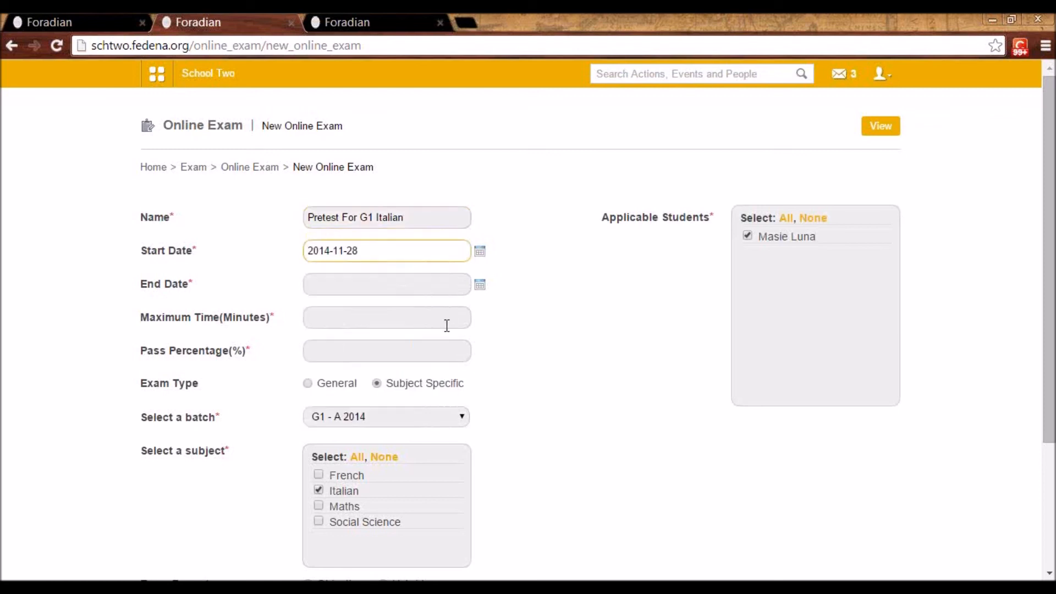
left_click(480, 286)
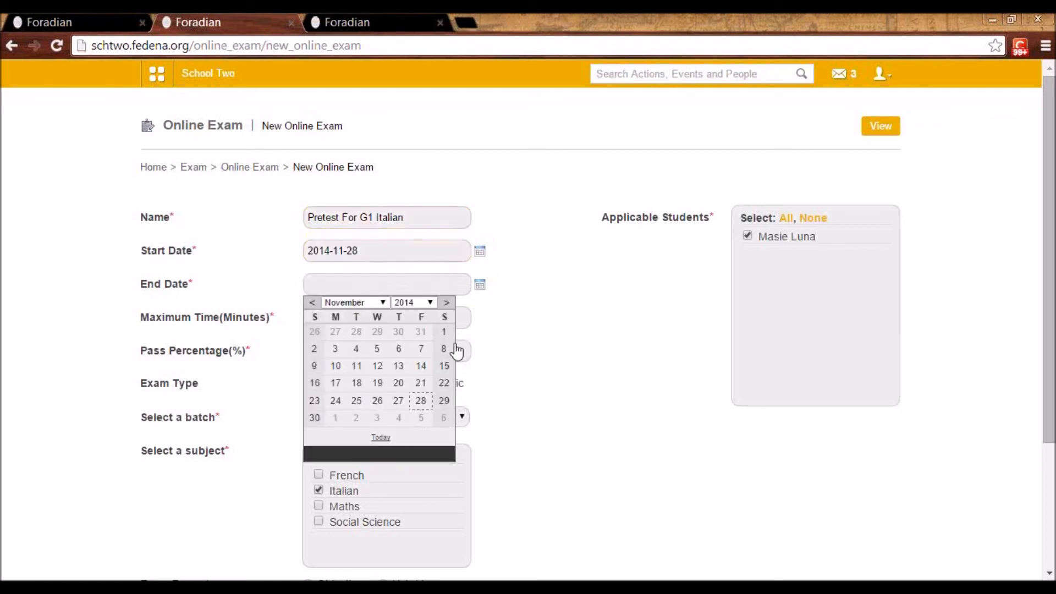
left_click(421, 401)
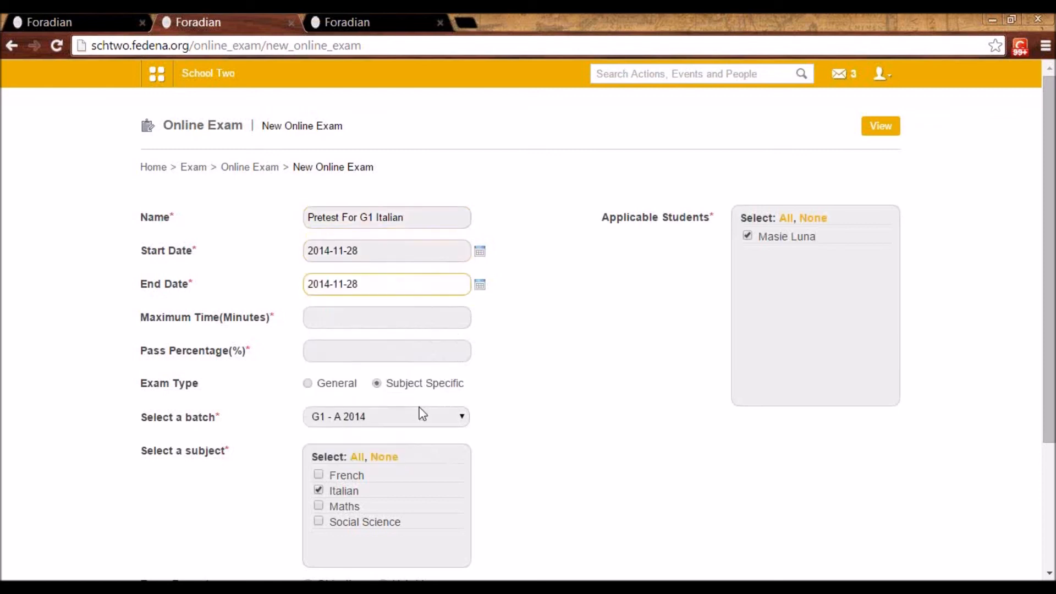
Set the exam's maximum time to 30 minutes and its pass percentage to 40
left_click(380, 318)
type("30")
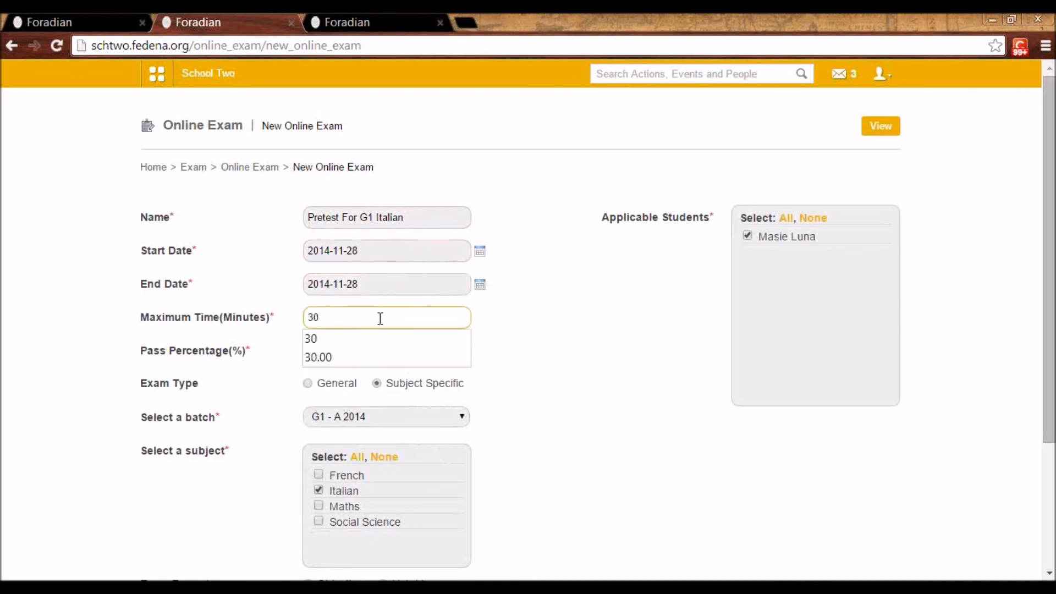
left_click(496, 338)
left_click(360, 353)
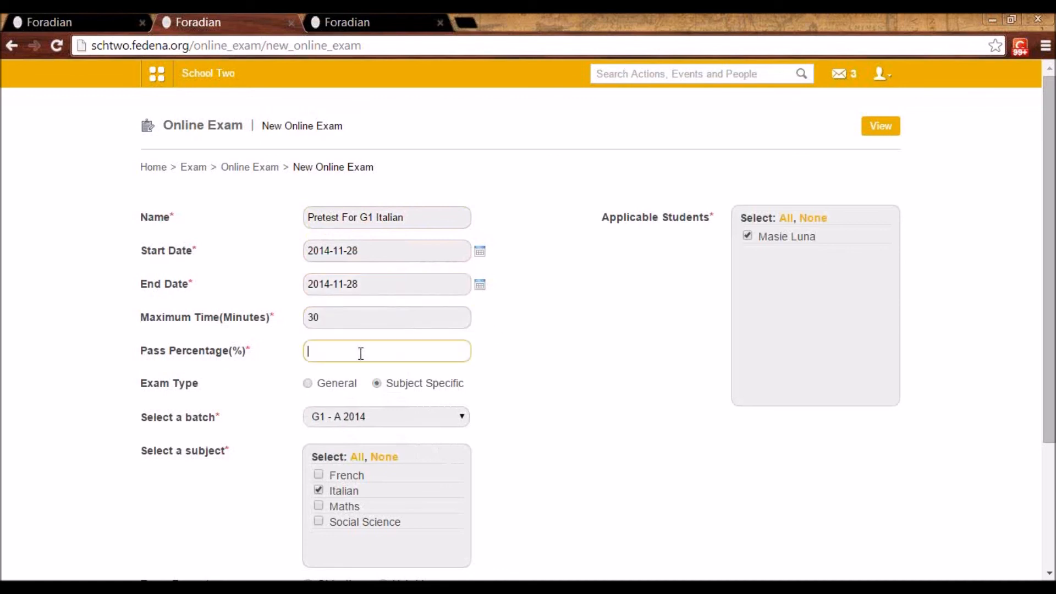
type("40")
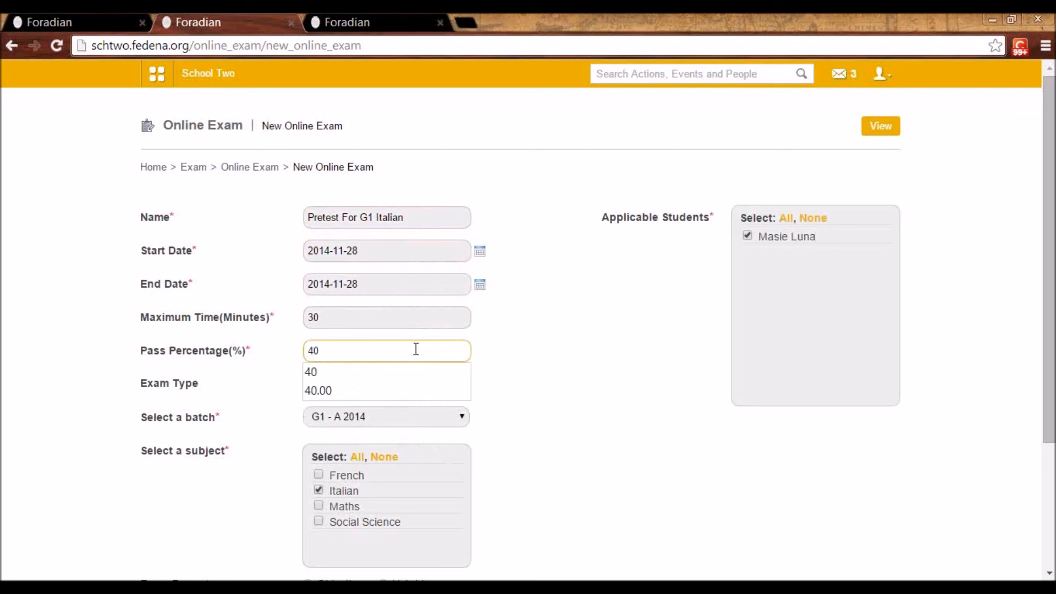
left_click(543, 376)
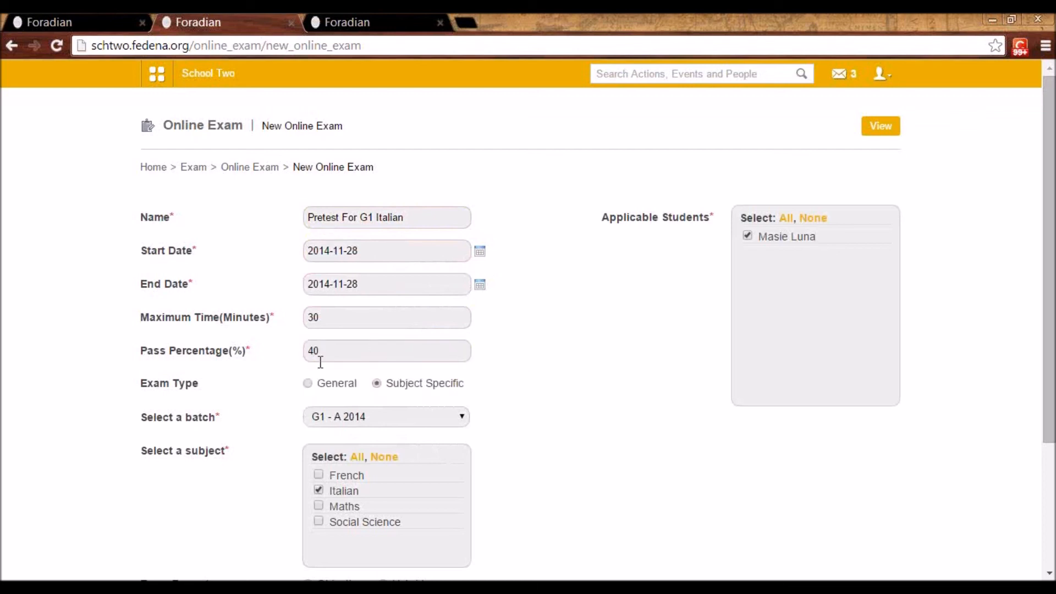
scroll(360, 324, "down", 3)
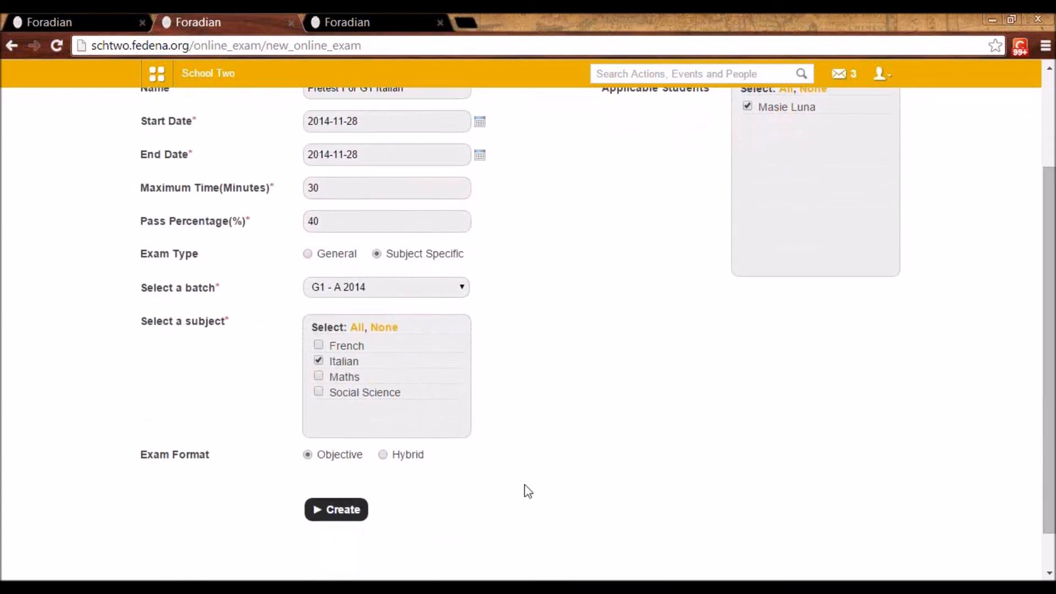
left_click(386, 456)
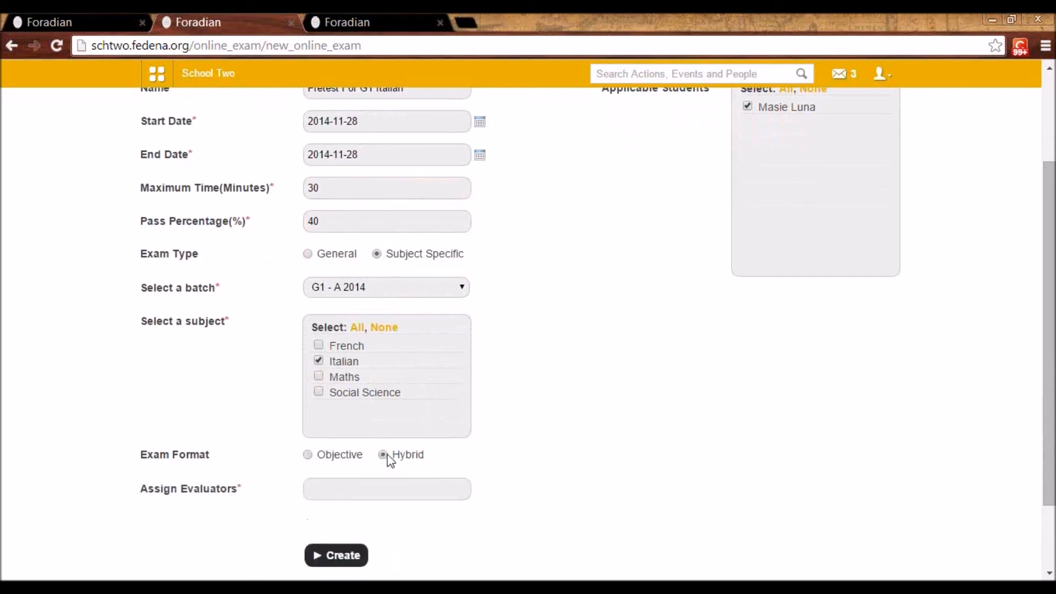
left_click(357, 487)
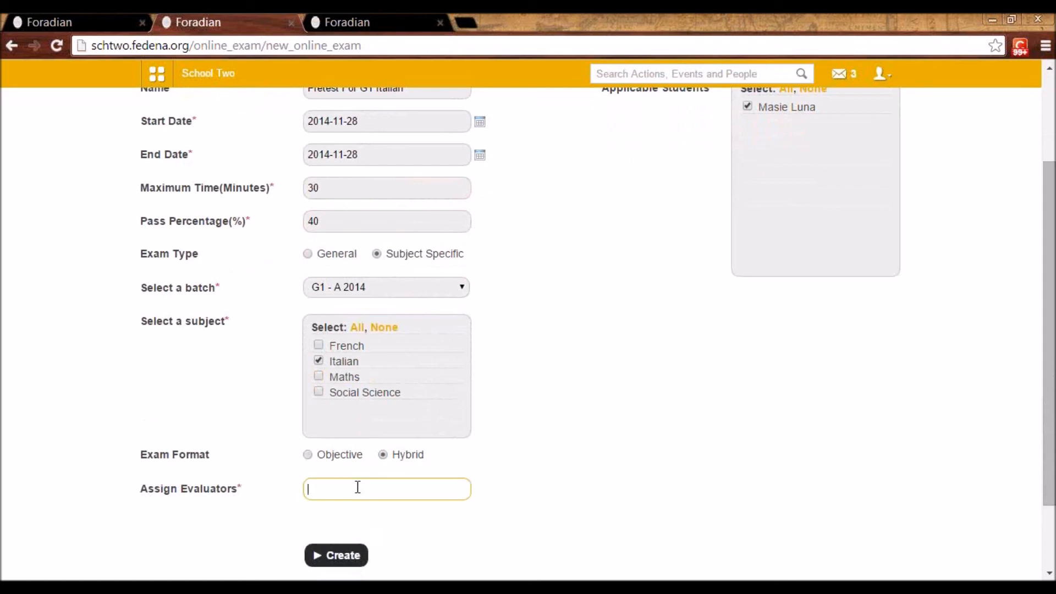
left_click(307, 455)
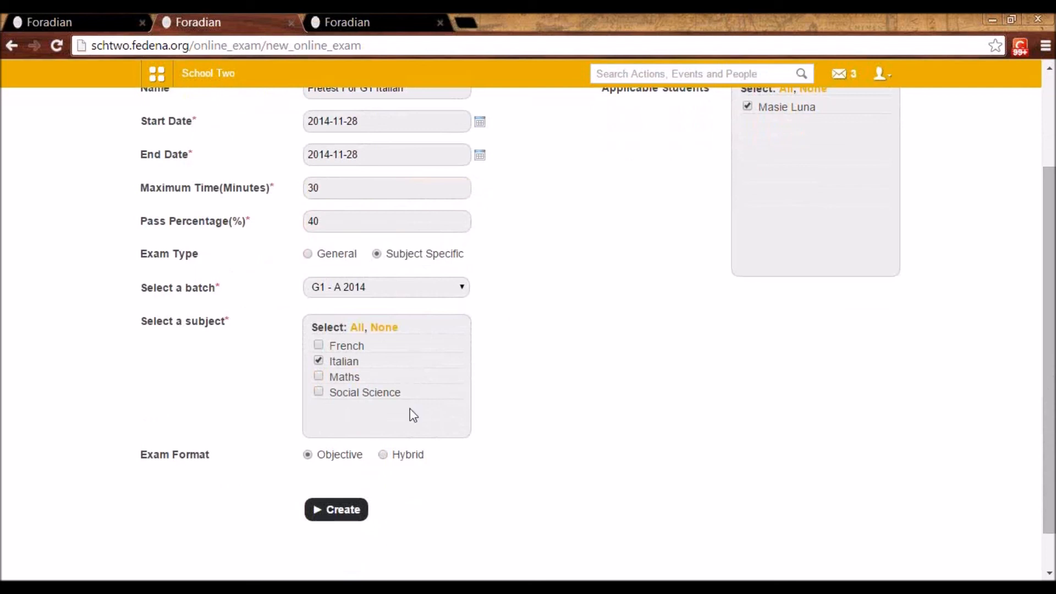
Set the exam format to Hybrid and assign the employee with ID suffix E7 as evaluator
left_click(385, 455)
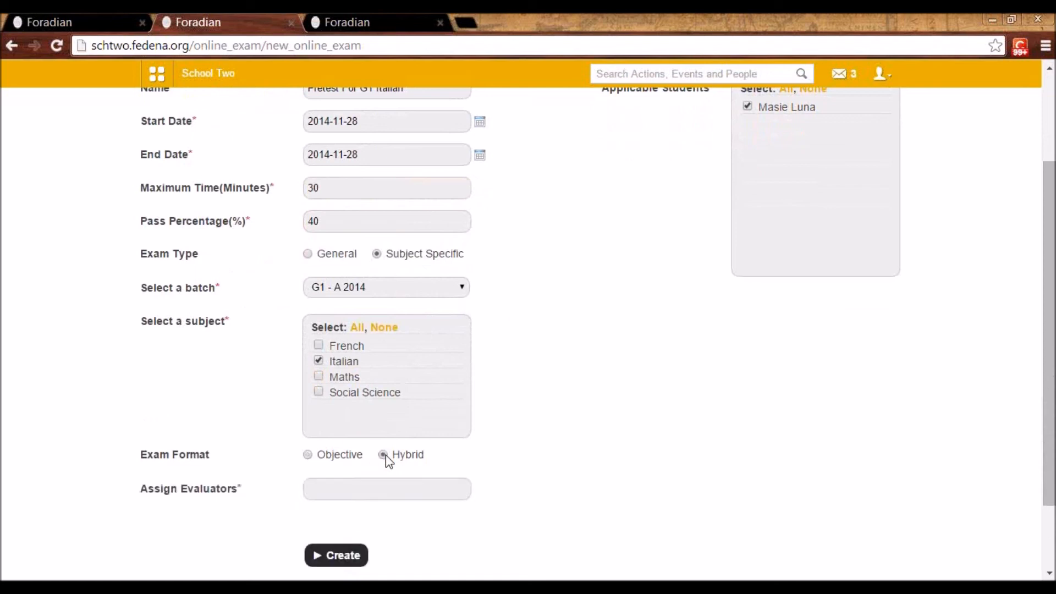
left_click(367, 490)
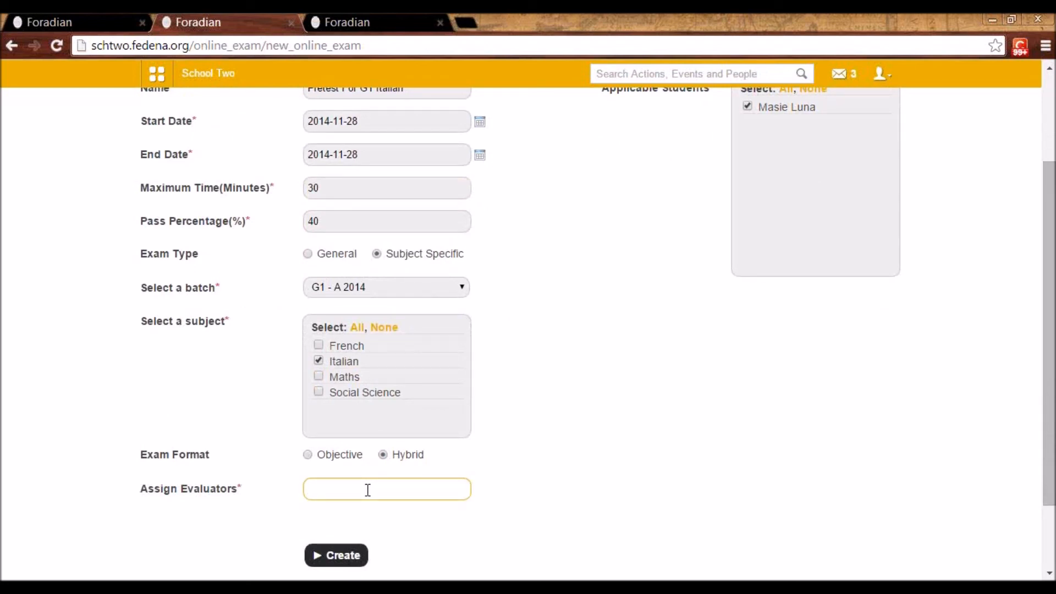
type("sahi")
left_click(355, 516)
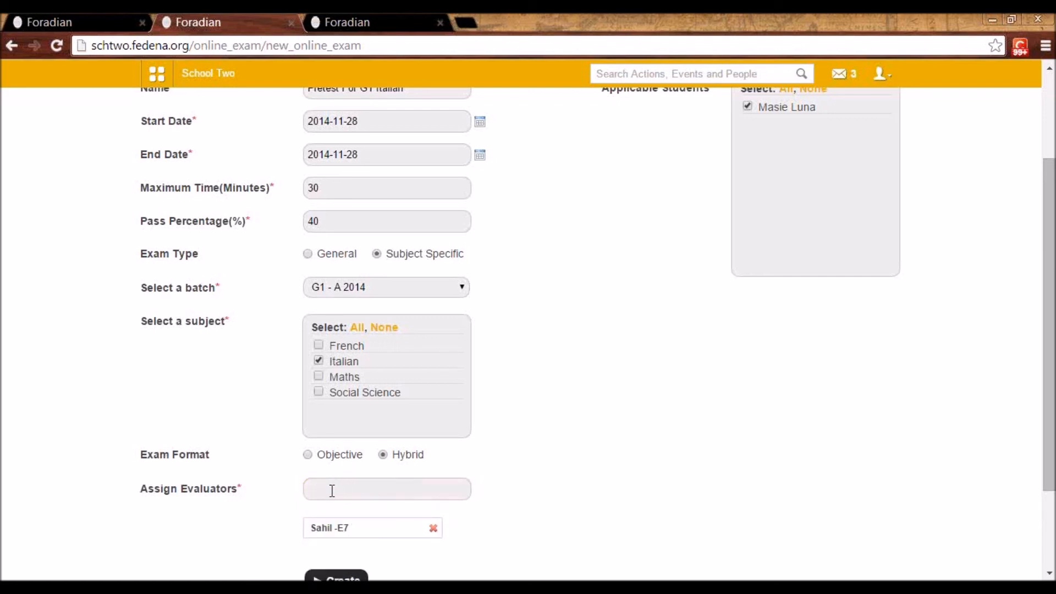
Review the completed exam form and create the online exam
left_click_drag(1047, 487, 1047, 520)
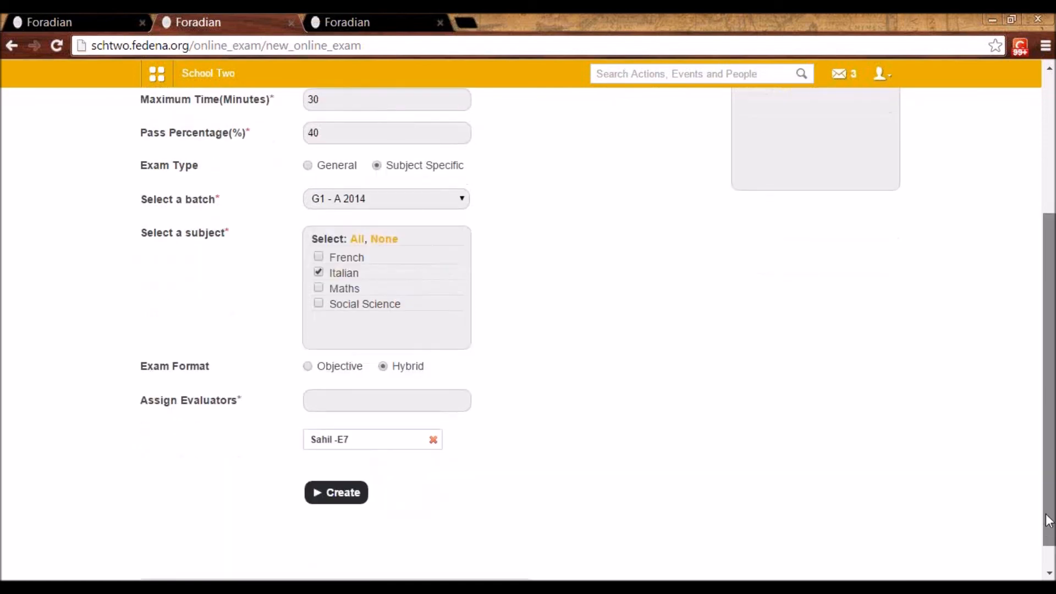
scroll(1047, 520, "up", 4)
scroll(1049, 520, "down", 3)
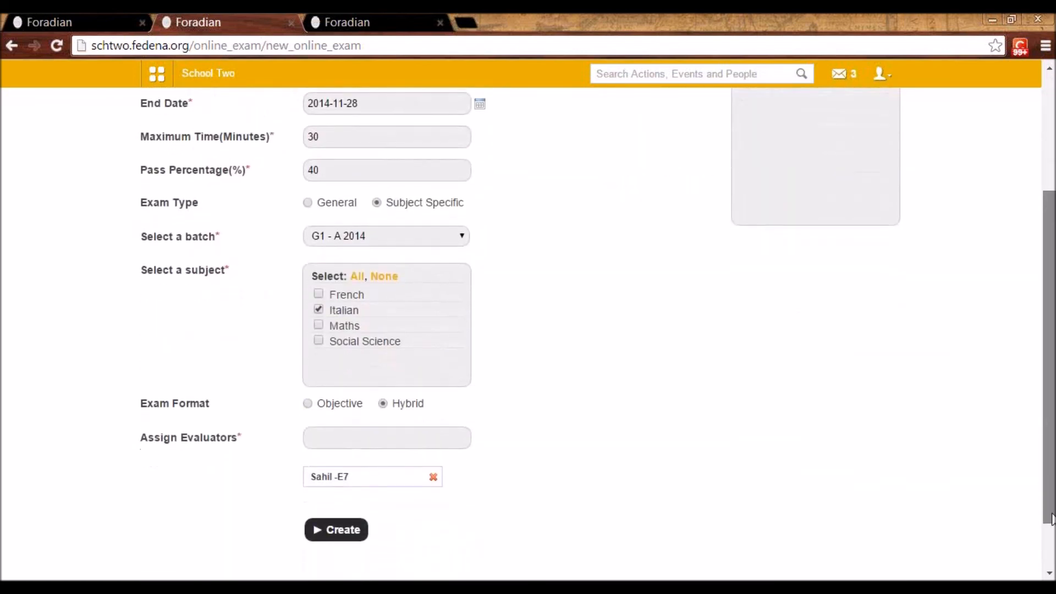
left_click(353, 537)
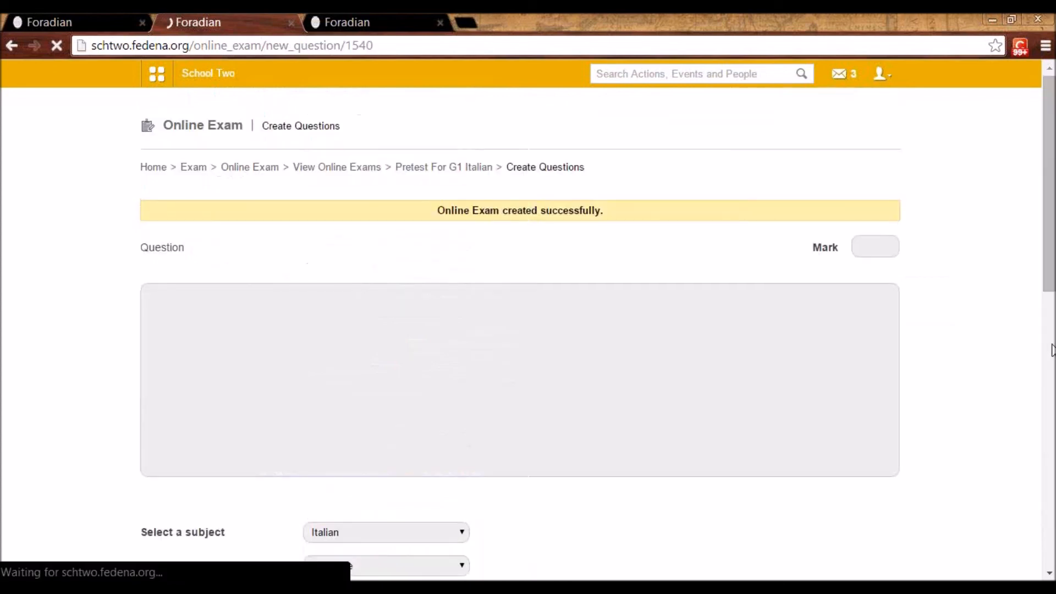
Enter "What is abc" as the first question and give it a mark of 50
scroll(778, 271, "down", 4)
scroll(778, 271, "up", 4)
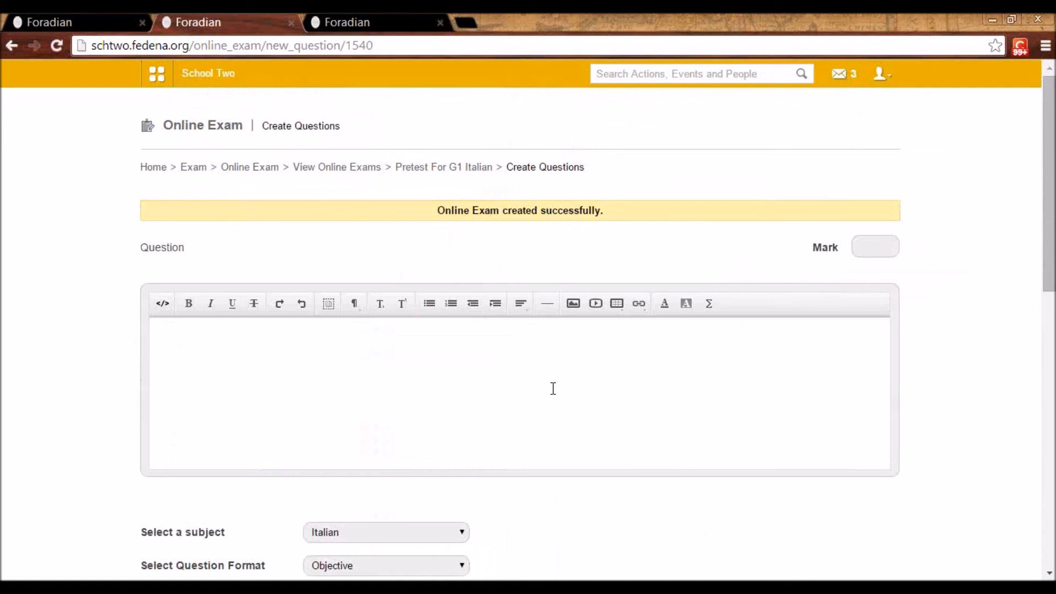
type("What is abc")
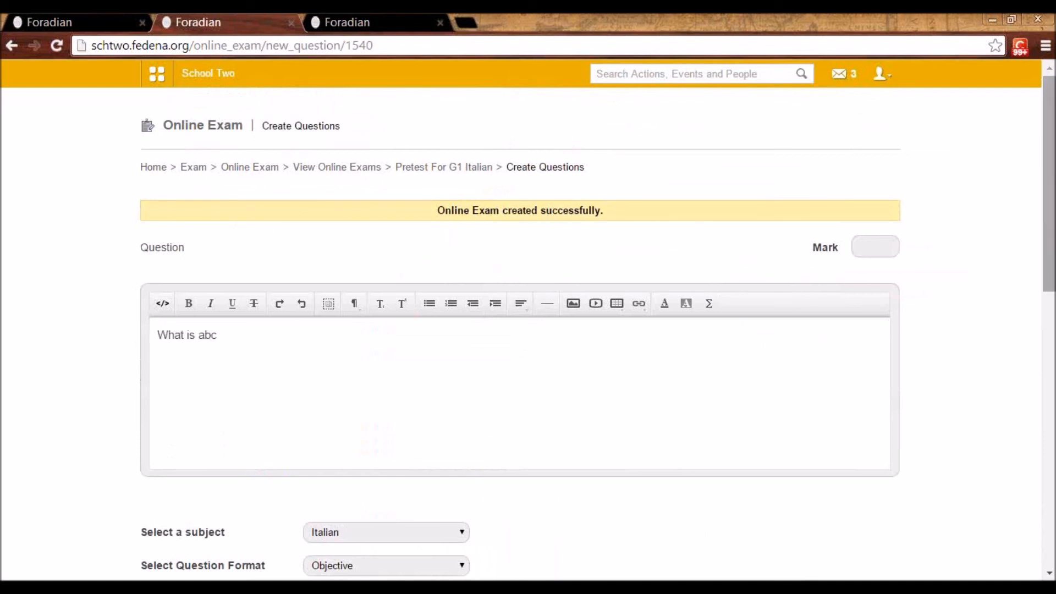
left_click(887, 239)
type("50")
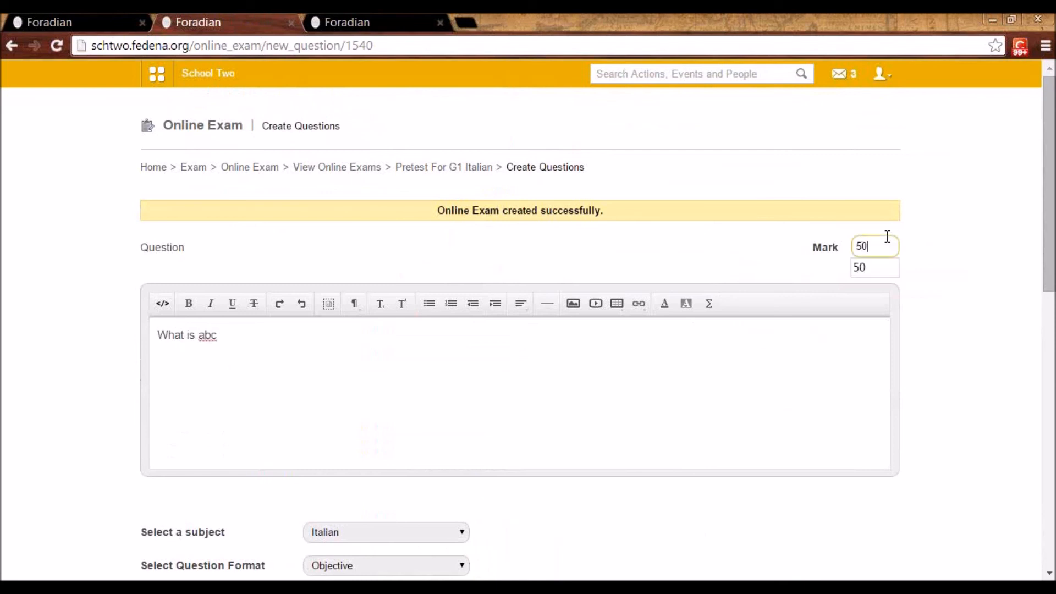
Keep Italian as the question's subject, enter "a" as Option 1 and mark it as the answer
scroll(825, 302, "down", 5)
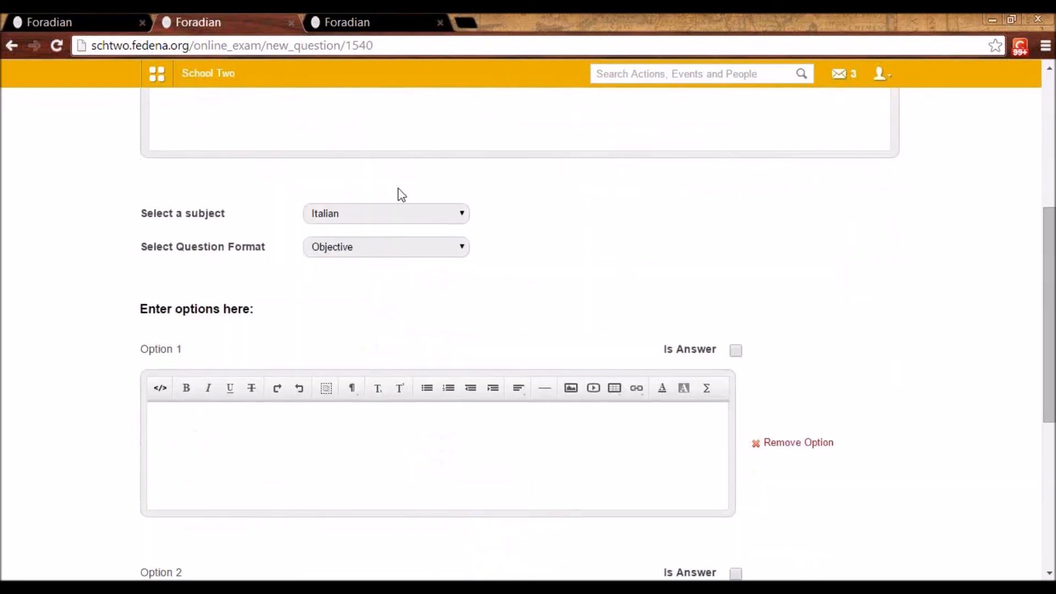
left_click(377, 219)
left_click(376, 230)
left_click(251, 432)
type("a")
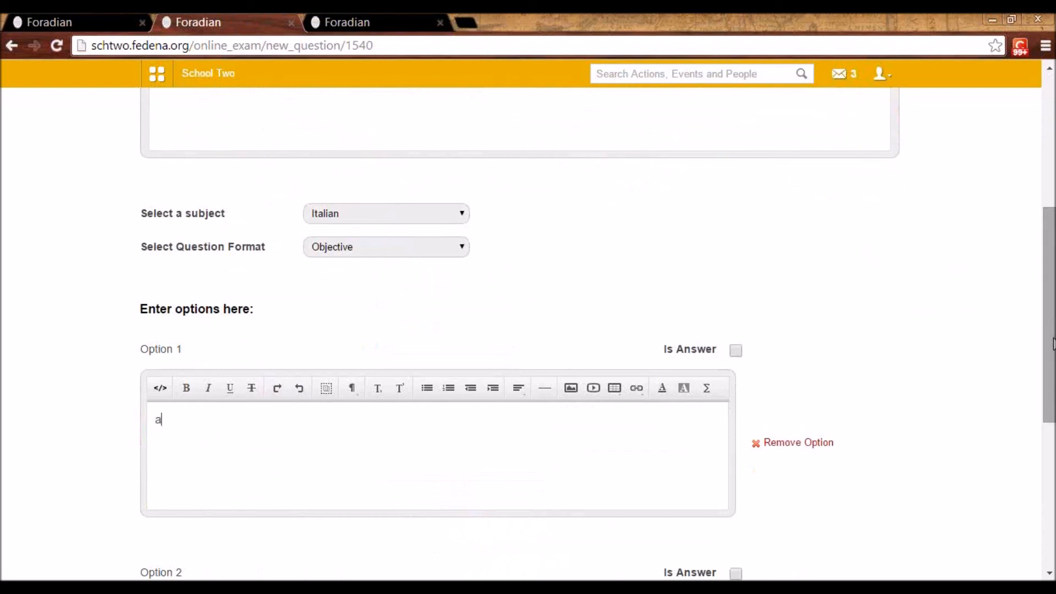
left_click_drag(1053, 411, 1053, 484)
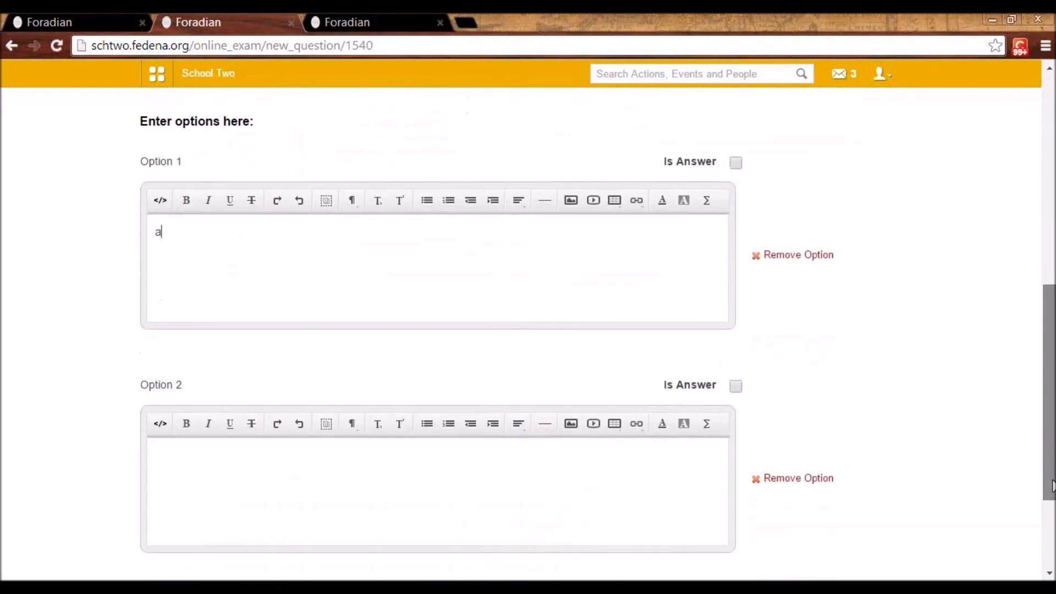
left_click(735, 163)
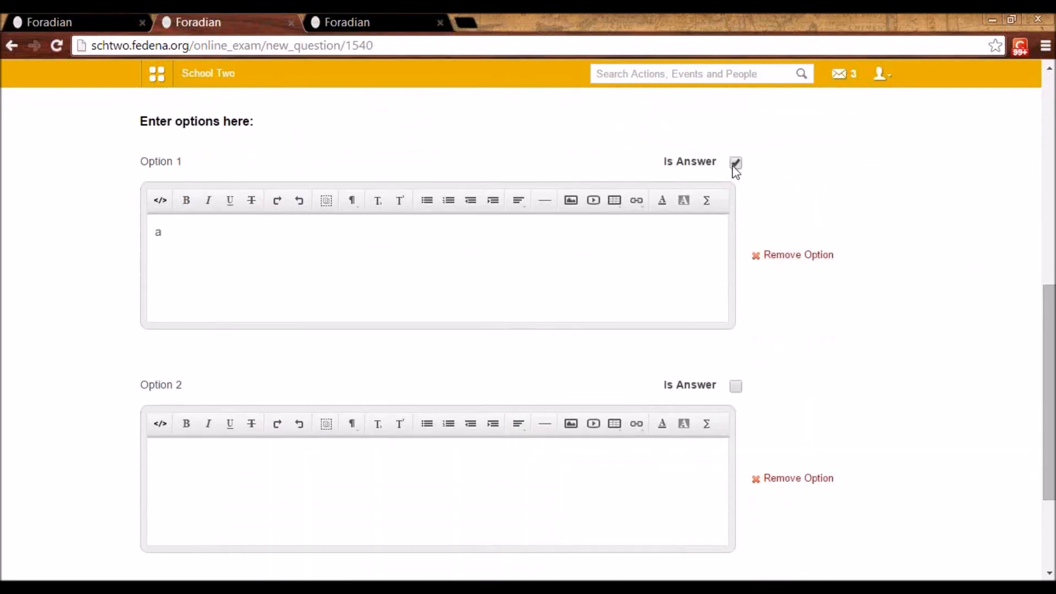
Enter "b" as Option 2 and create the question
type("b")
left_click_drag(1048, 419, 1048, 486)
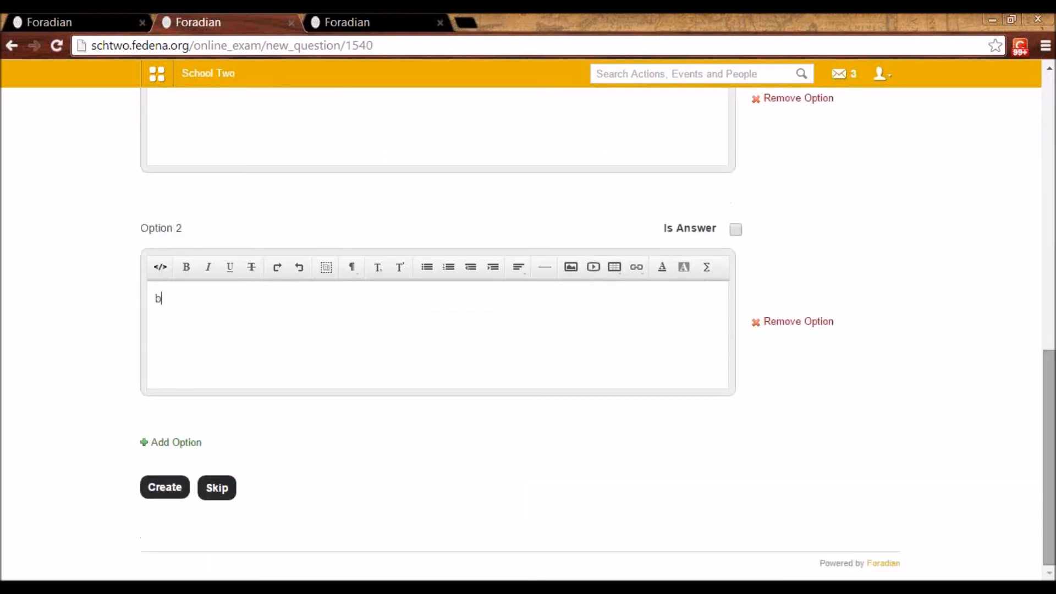
double_click(171, 474)
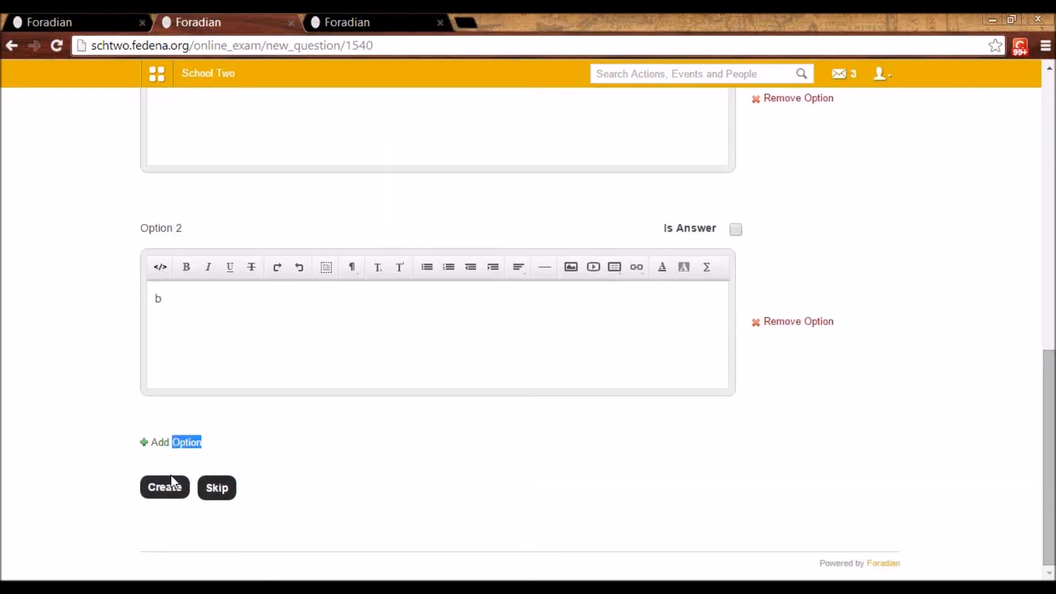
left_click(169, 489)
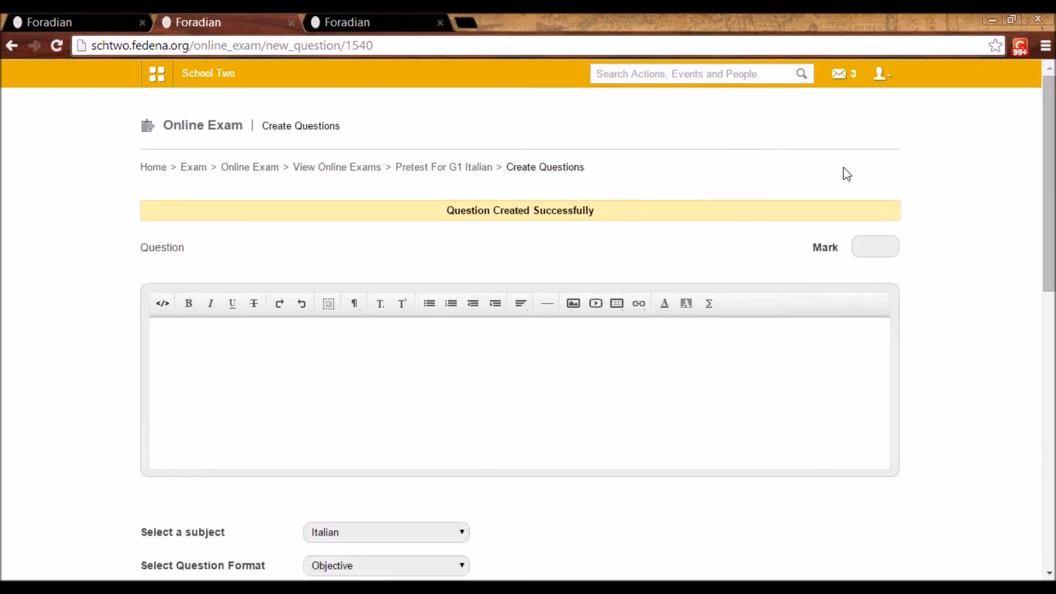
Give the second question a mark of 50 and enter "What is cvf" as its text
left_click(859, 248)
type("50")
left_click(546, 349)
type("What is cvf")
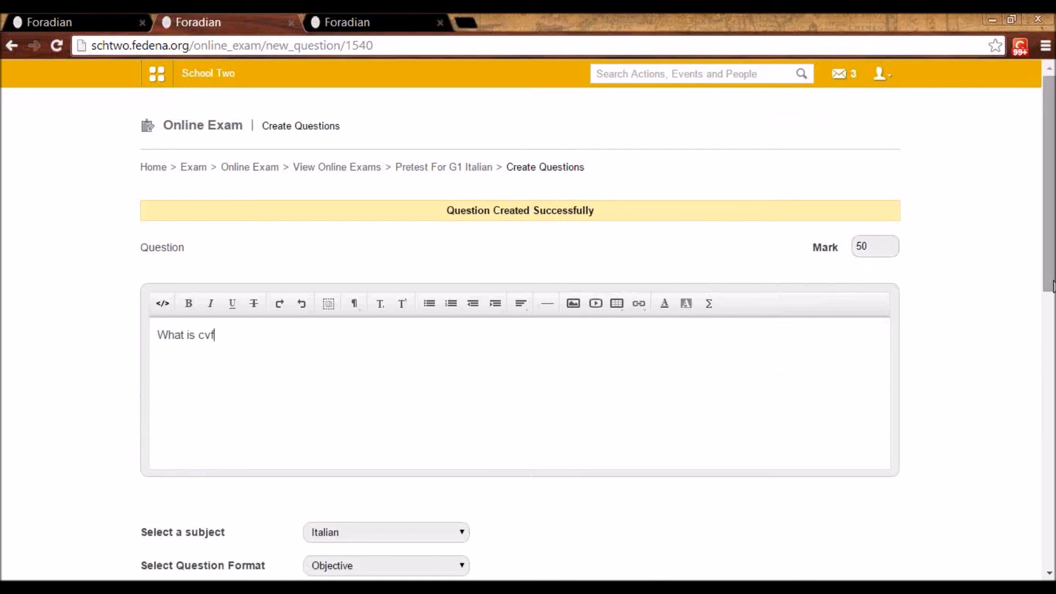
Set the second question's format to Descriptive and create the question
left_click_drag(1048, 286, 1043, 417)
left_click(407, 252)
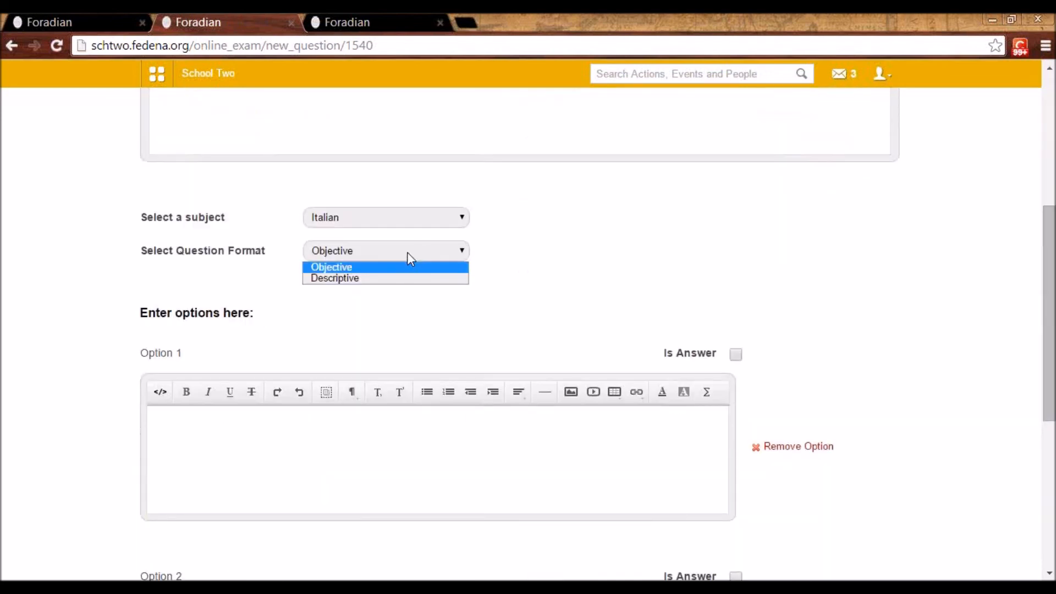
left_click(400, 279)
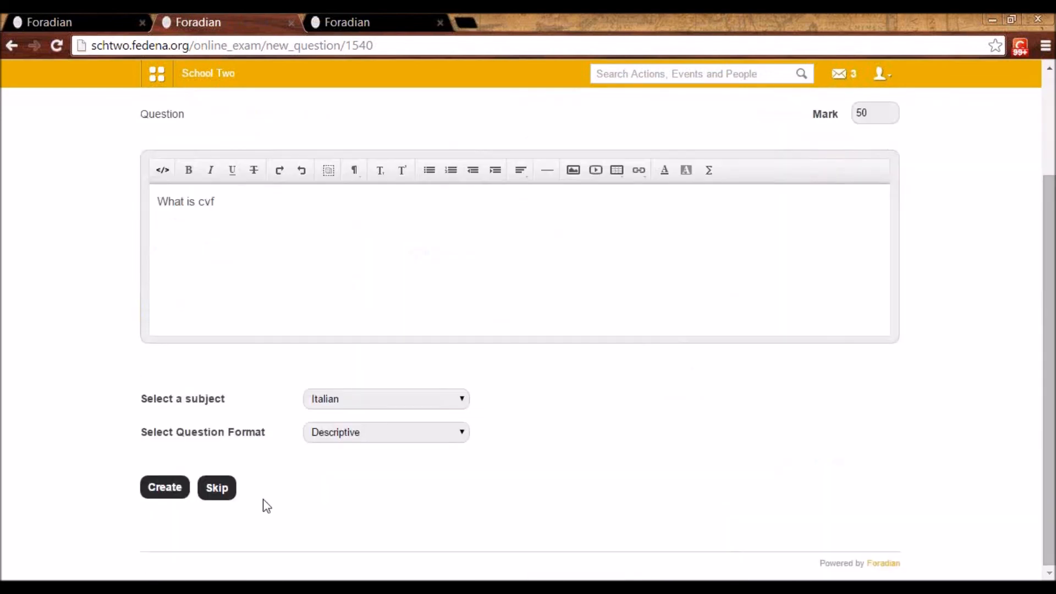
left_click(159, 489)
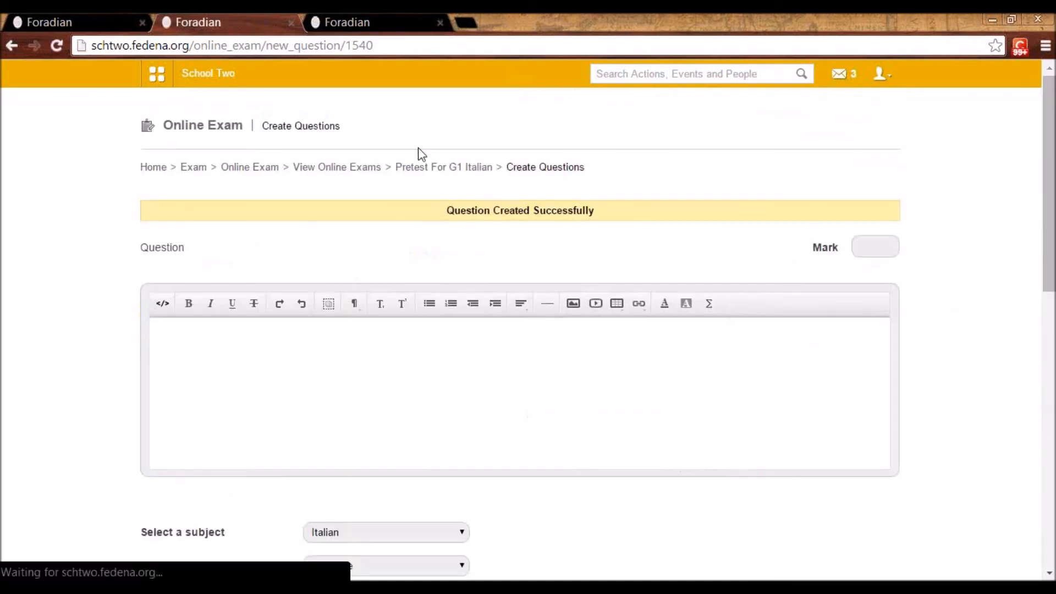
Open the details of the exam "Pretest For G1 Italian" and publish the exam
left_click(444, 175)
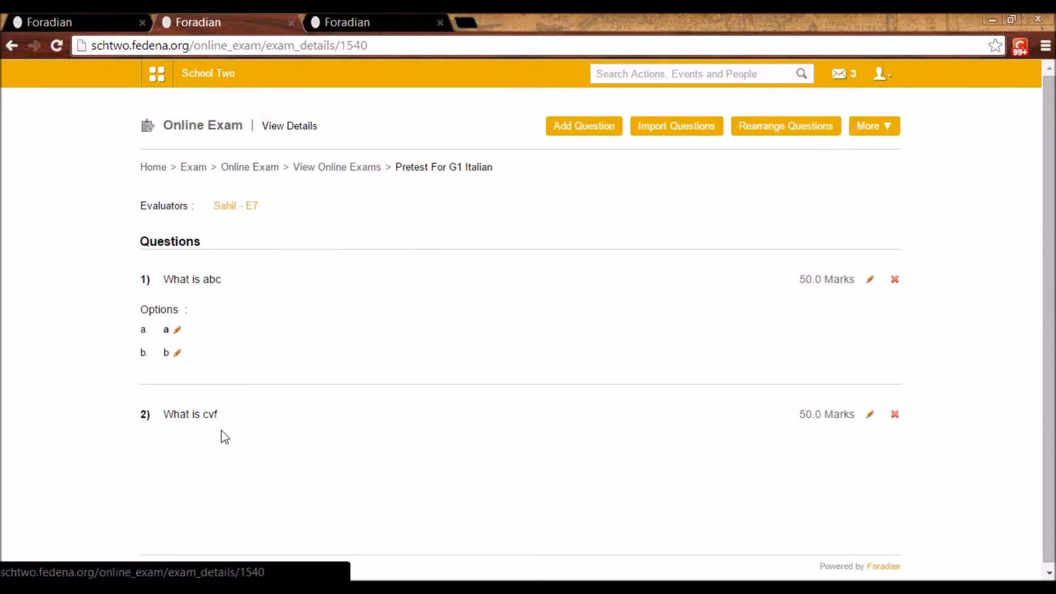
left_click(875, 128)
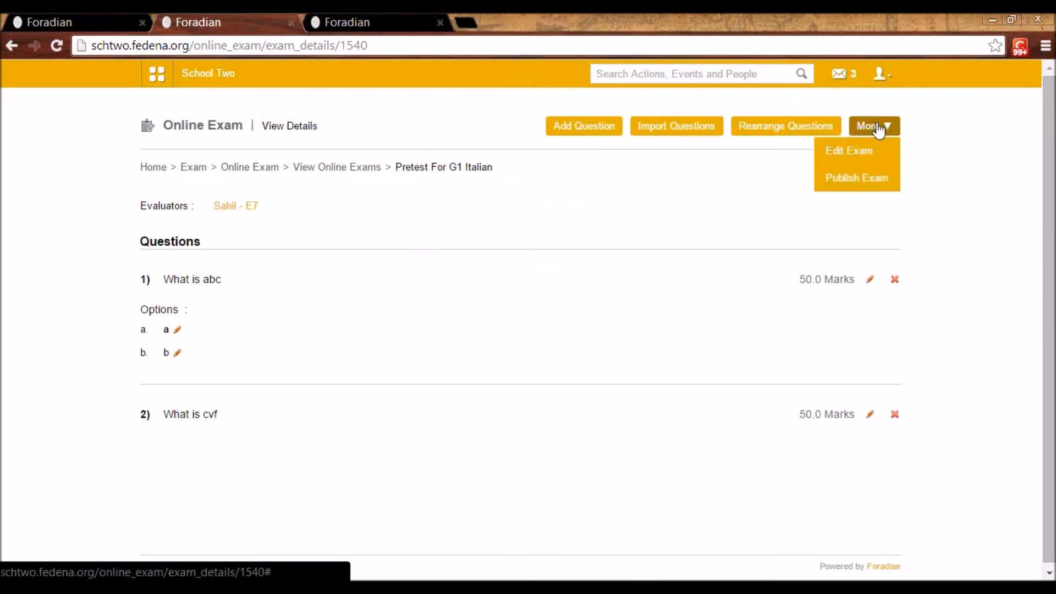
left_click(871, 177)
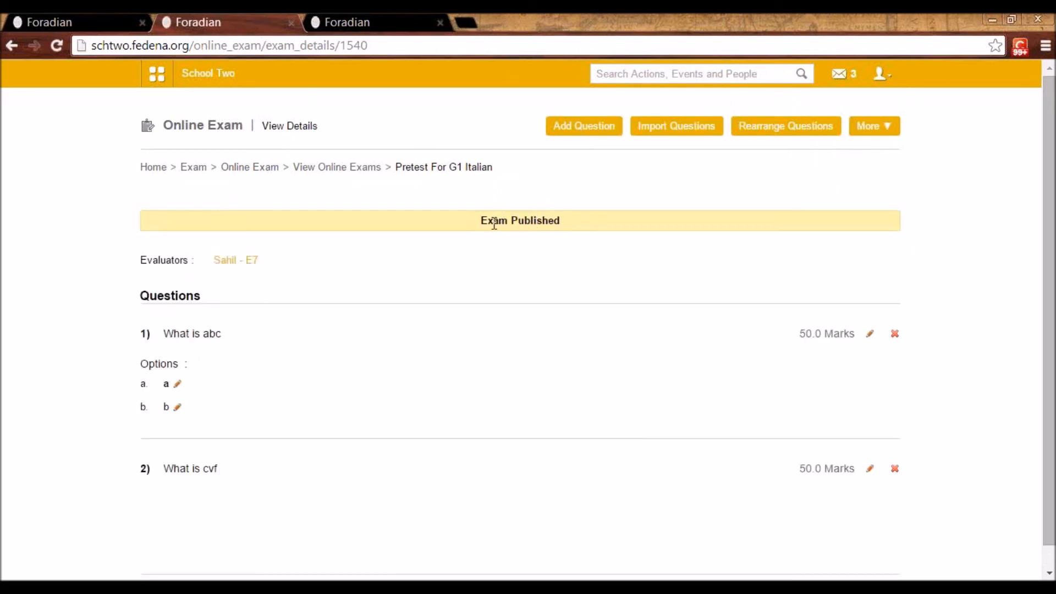
Search the students by the student's first name and copy the admission number from the result
left_click(754, 76)
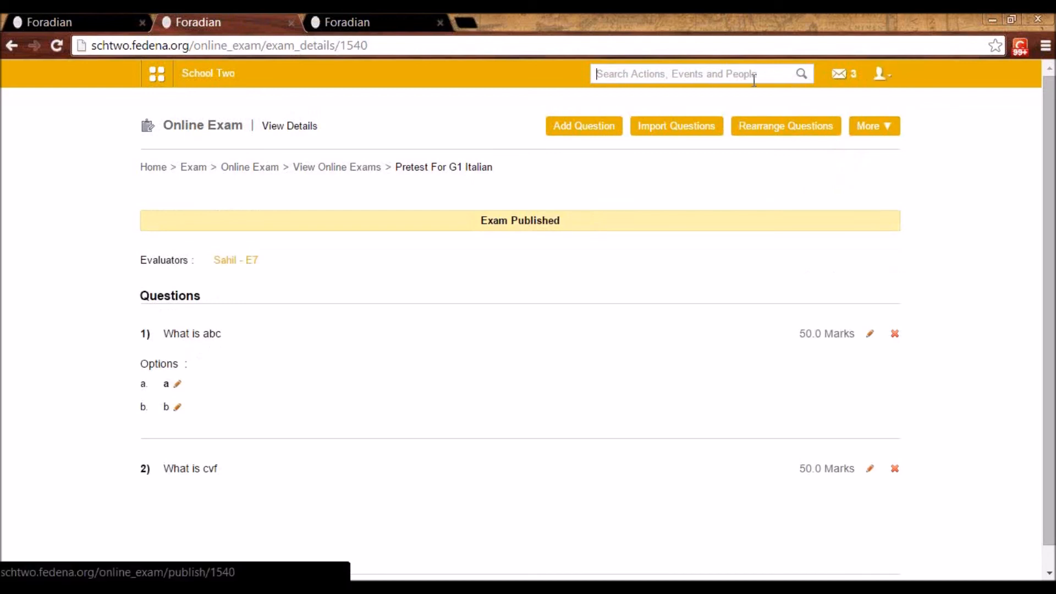
type("masie")
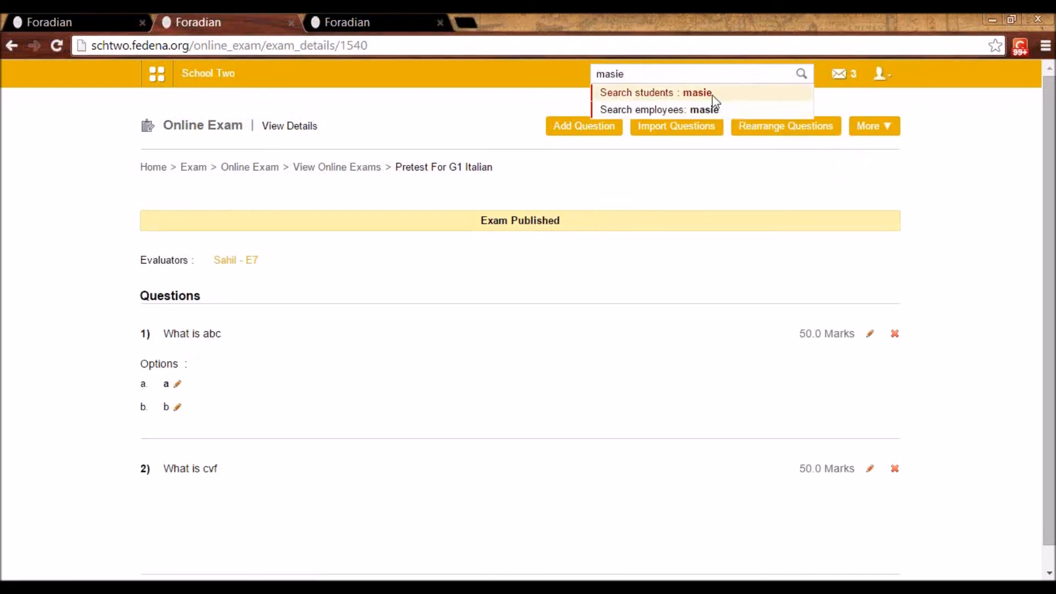
left_click(694, 98)
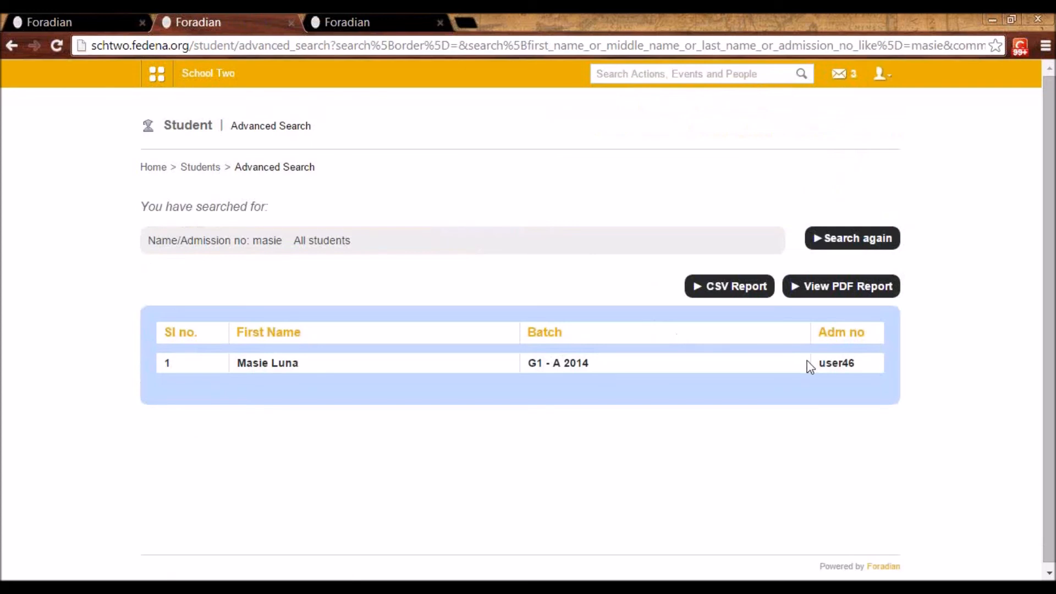
double_click(843, 361)
key("ctrl+c")
Log out of the admin account and log in as the student with the copied admission number and the account password
left_click(882, 74)
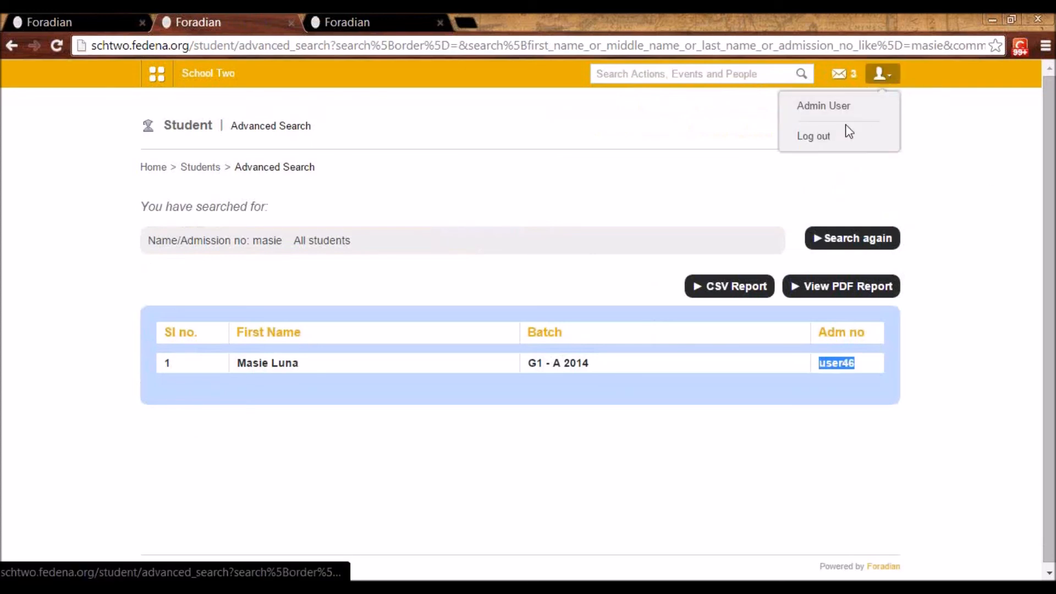
left_click(833, 142)
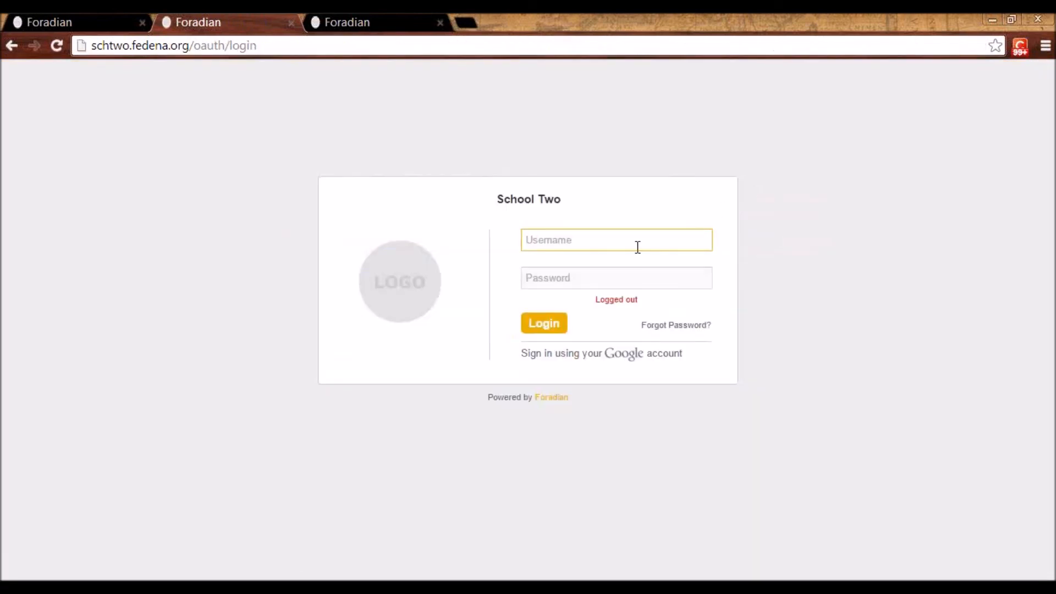
key("ctrl+v")
key("Tab")
type("*********")
key("Return")
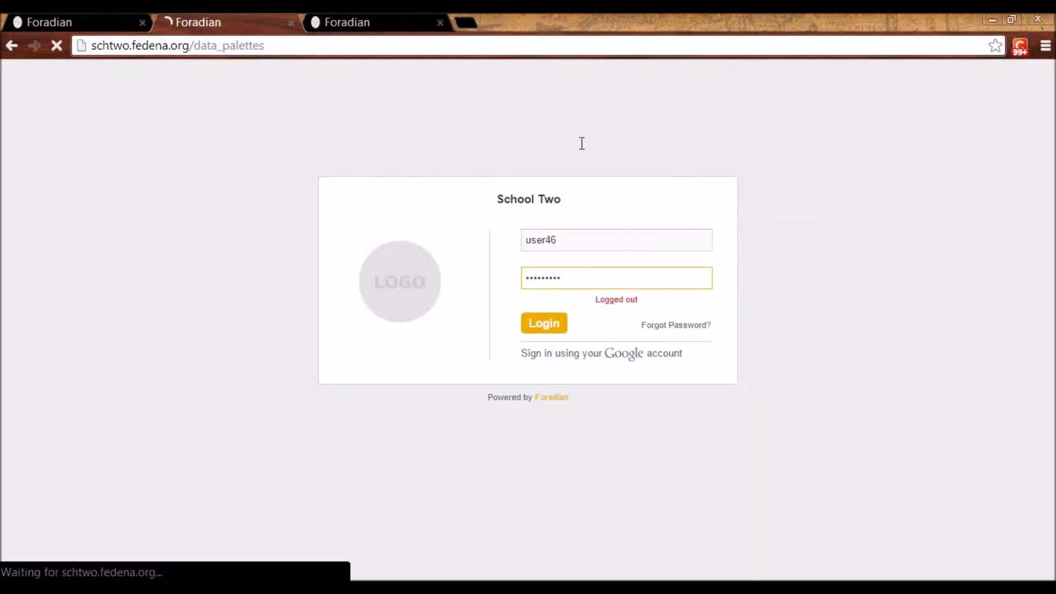
Open the student's online exams, select "Pretest For G1 Italian" and start the exam
left_click(165, 82)
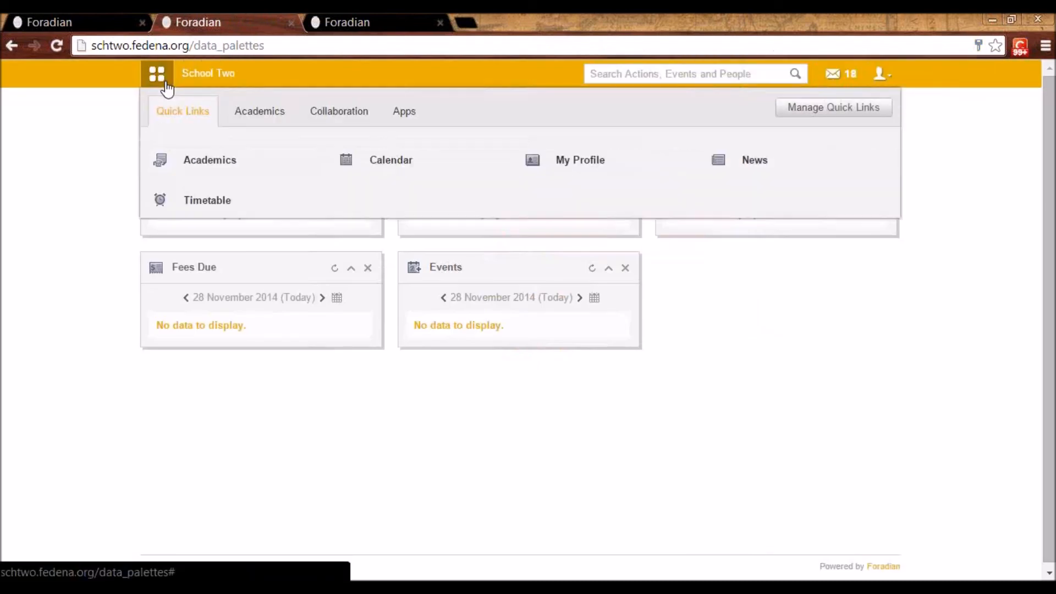
left_click(278, 117)
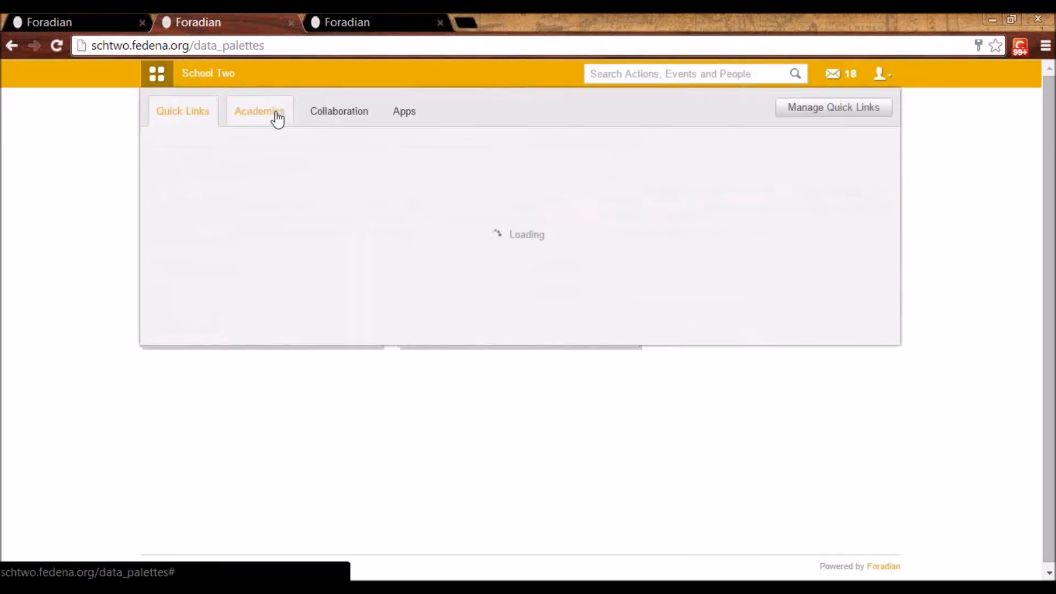
left_click(575, 206)
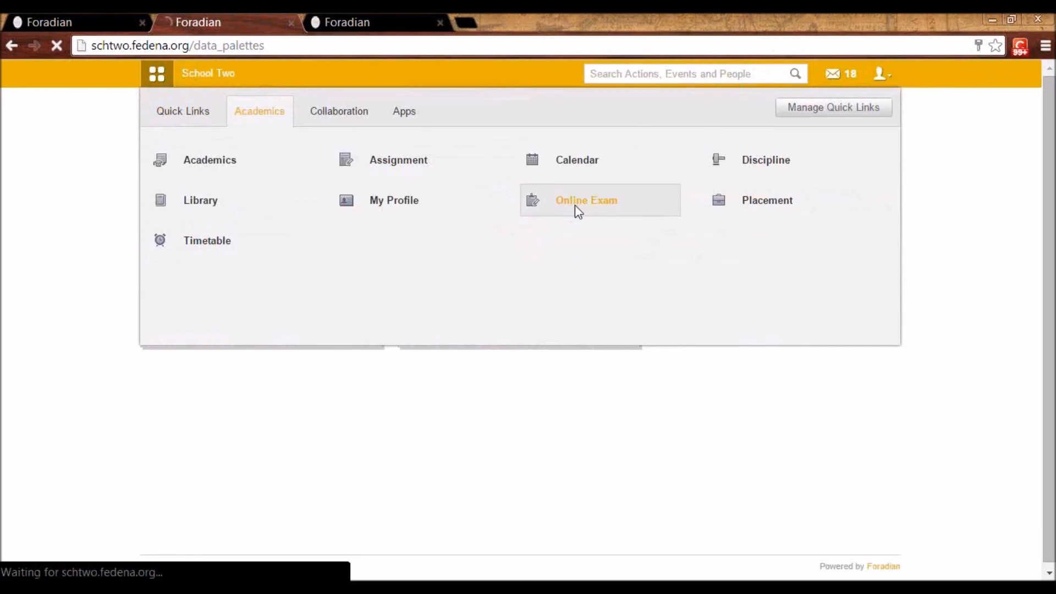
left_click(585, 216)
left_click(588, 245)
left_click(511, 275)
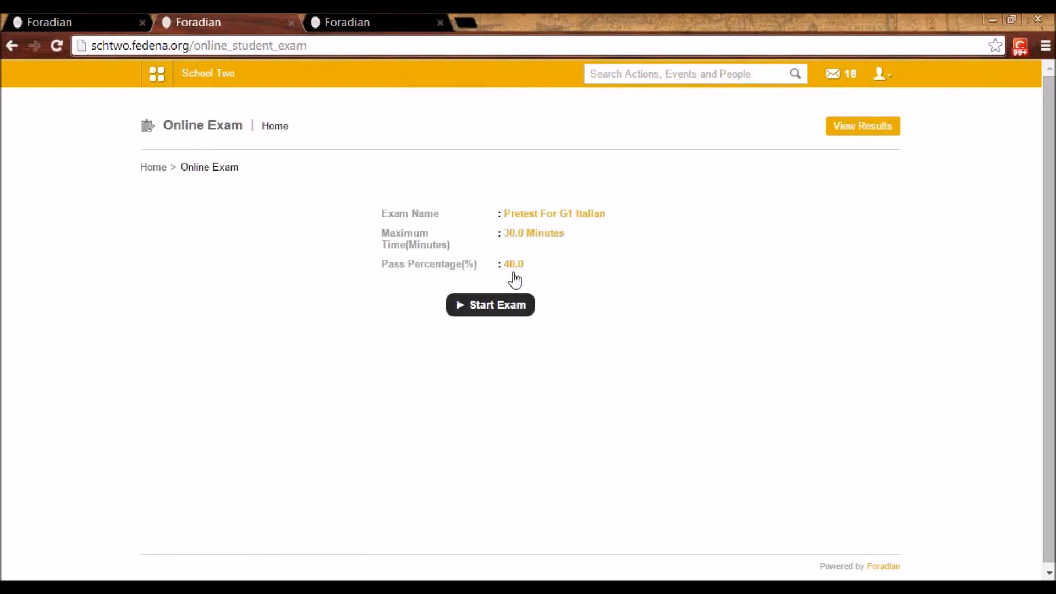
left_click(498, 313)
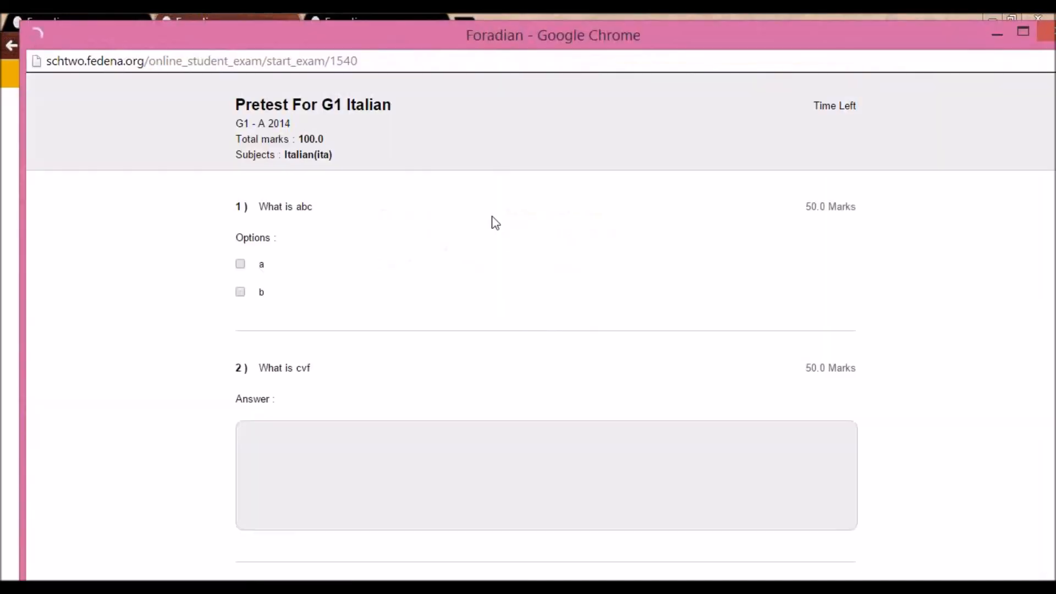
Answer the first exam question with option a and enter "hkjhkjhjk" as the answer to "What is cvf"
left_click_drag(470, 44, 431, 35)
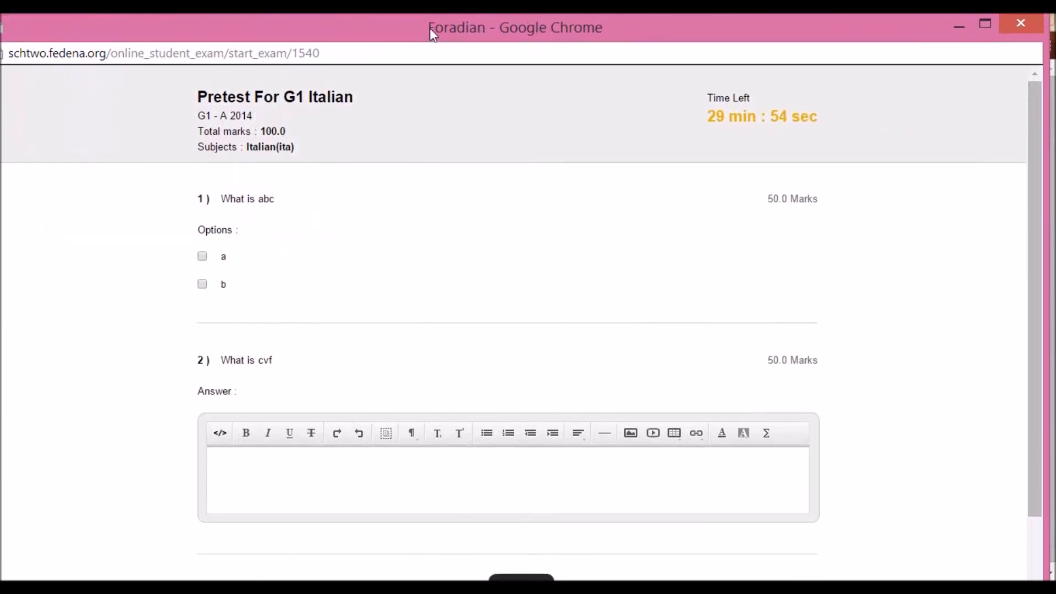
left_click(1051, 52)
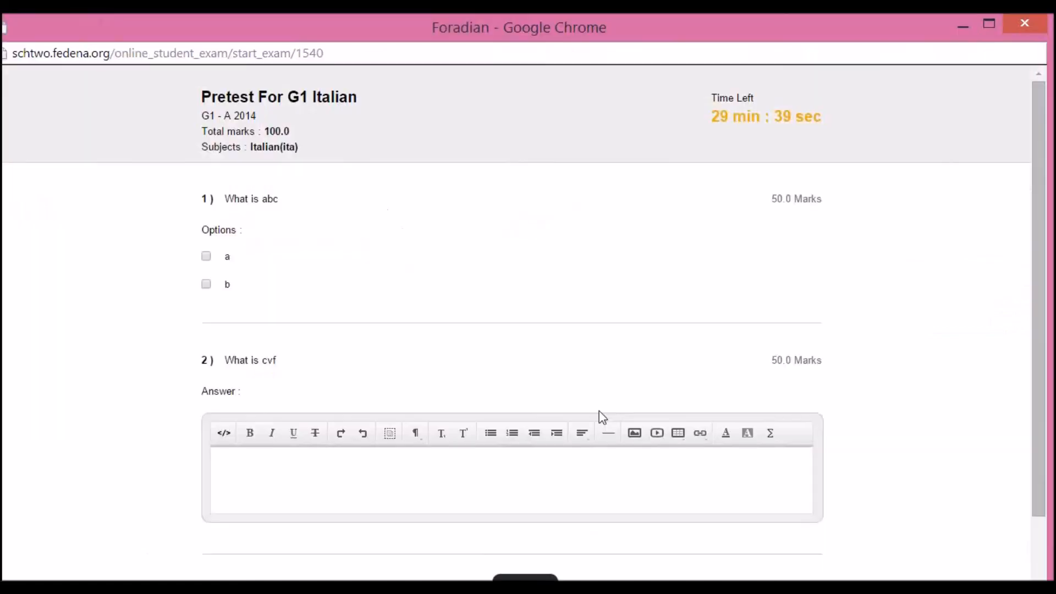
left_click(206, 257)
type("hkjhkjhjk")
Submit the exam, confirm leaving the page and finish to return to the student's online exam page
left_click(531, 579)
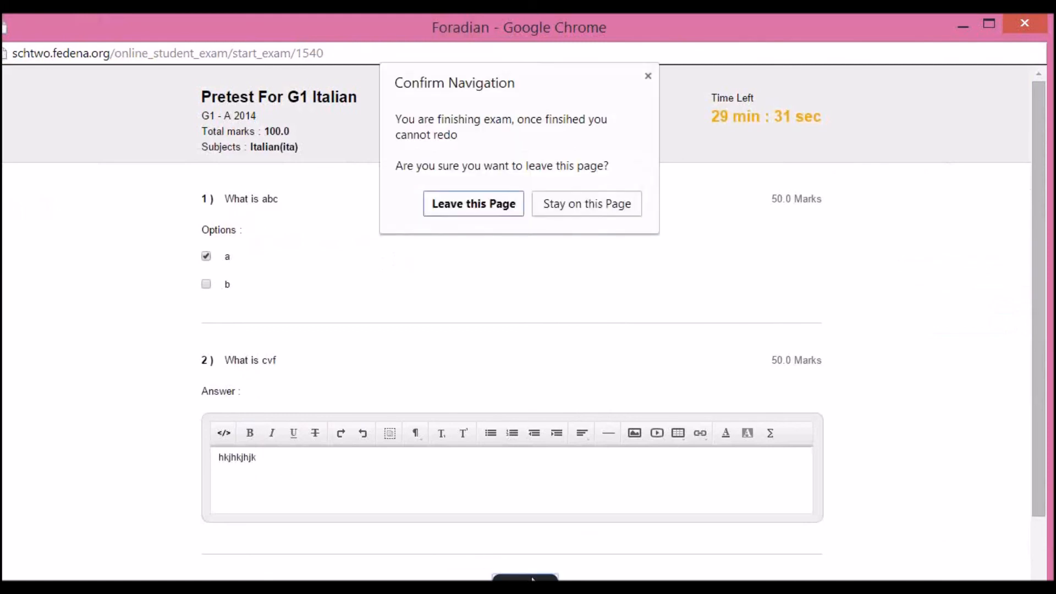
left_click(497, 208)
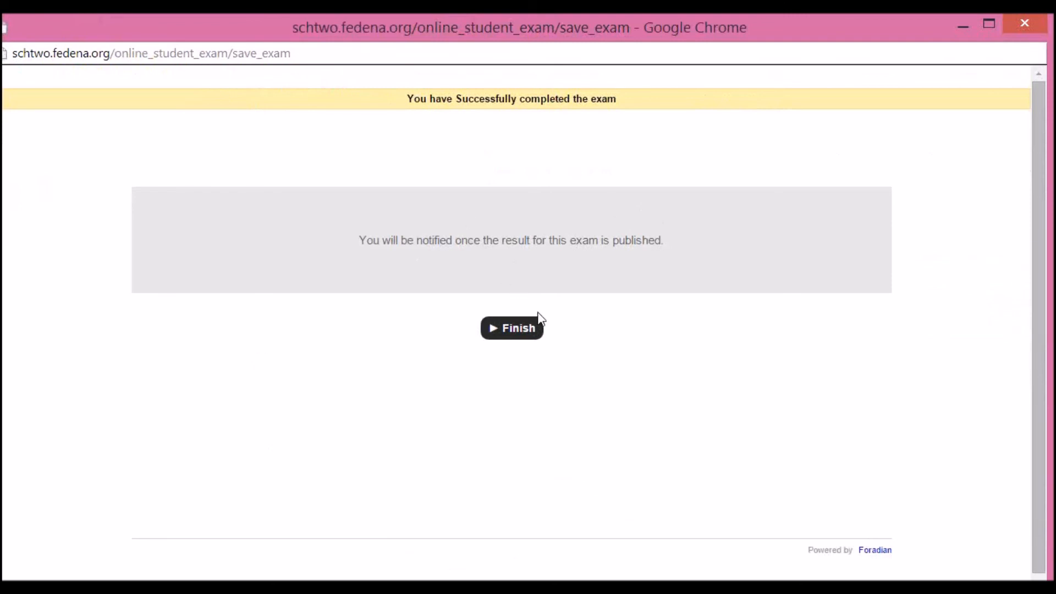
left_click(521, 332)
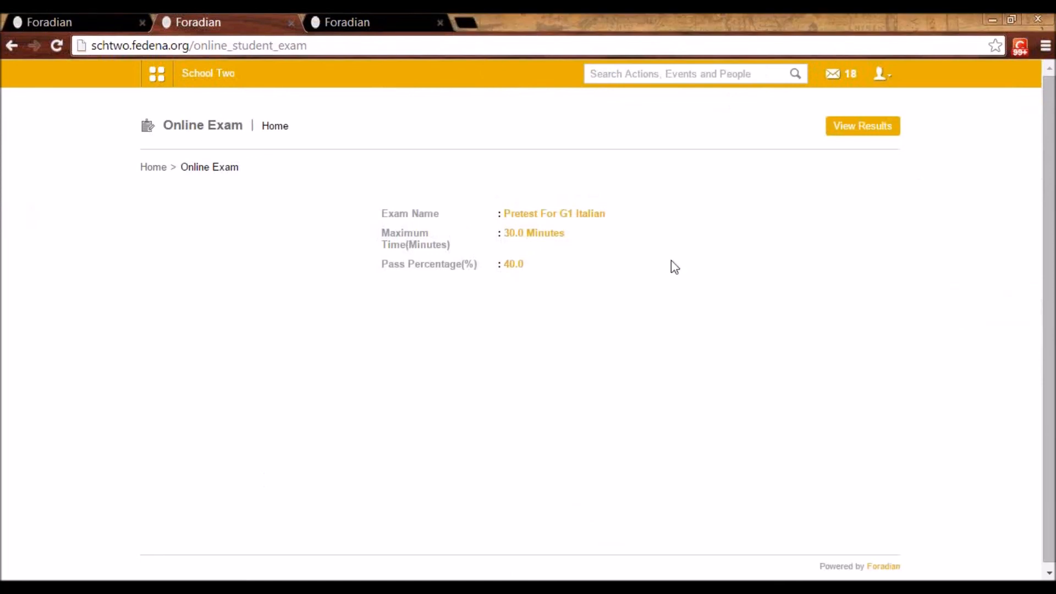
Log out of the student account and log in as the exam's evaluator with the employee username and account password
left_click(879, 74)
left_click(846, 136)
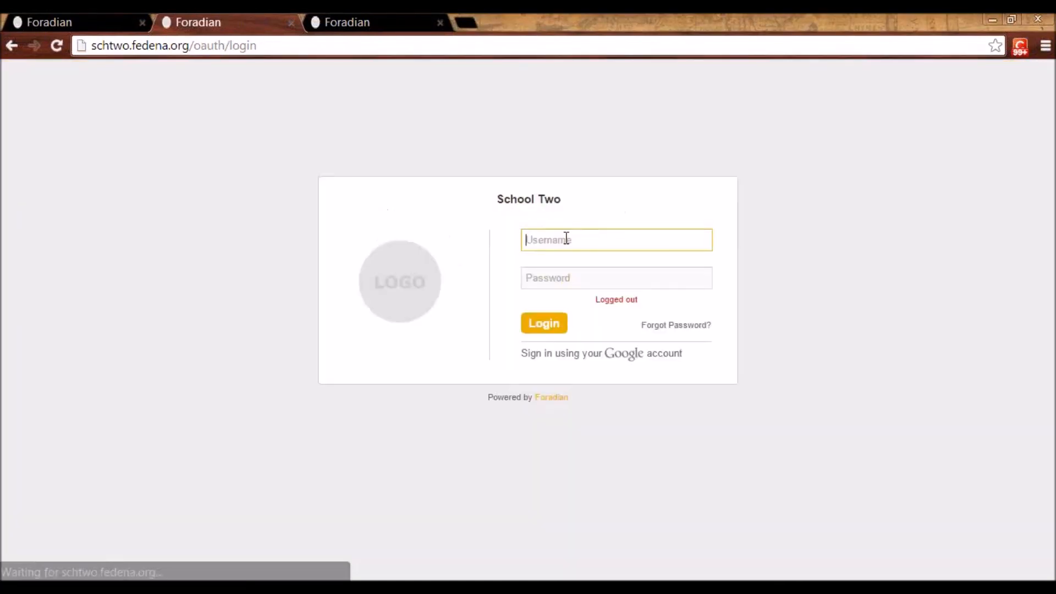
left_click(550, 241)
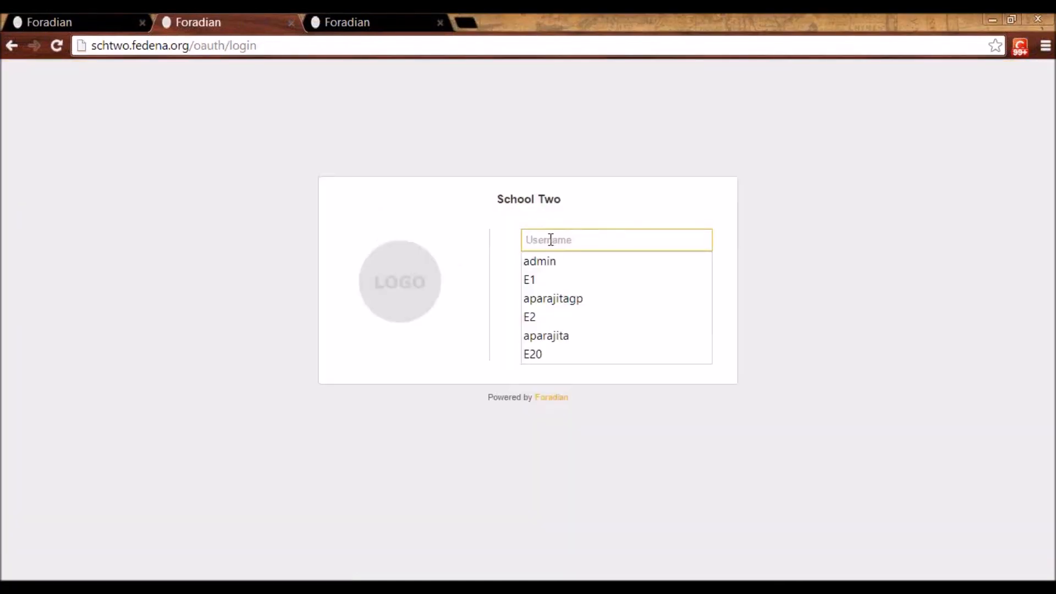
type("E7")
key("Tab")
type("***")
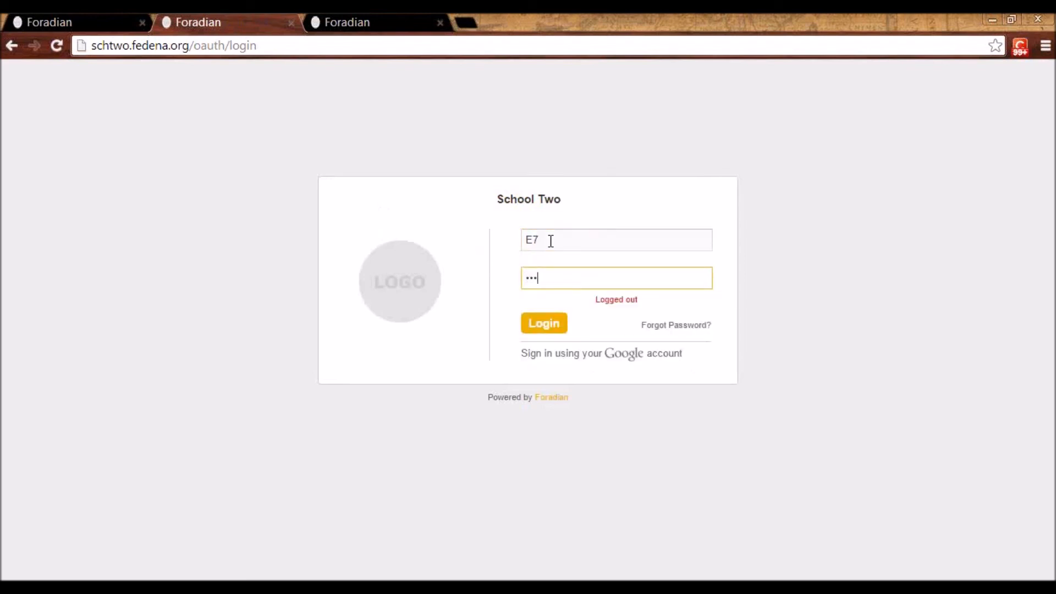
type("*")
key("Return")
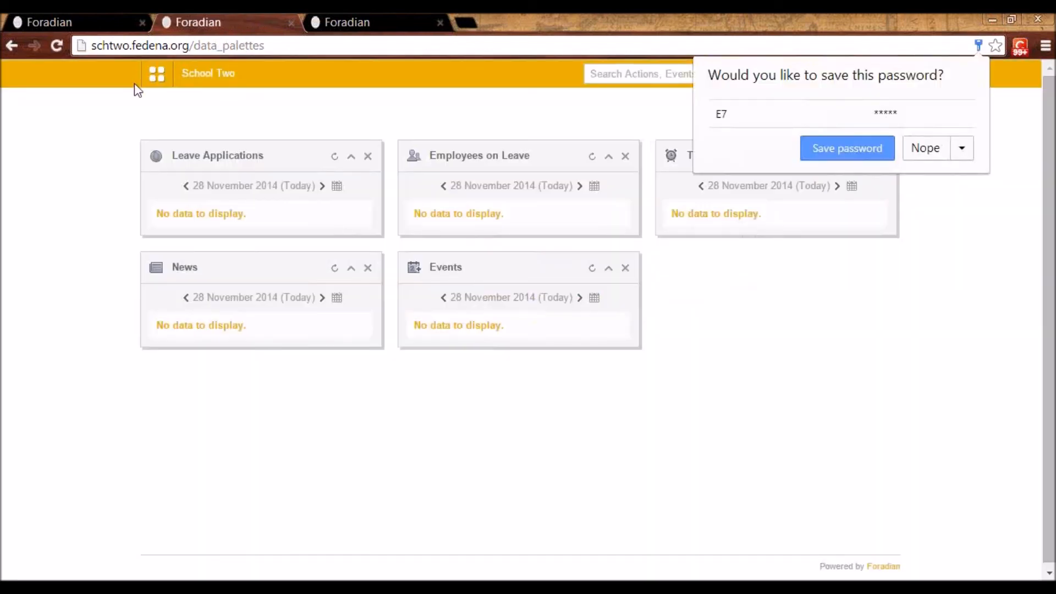
Open the list of online exams to evaluate from the Academics section
left_click(156, 81)
left_click(276, 121)
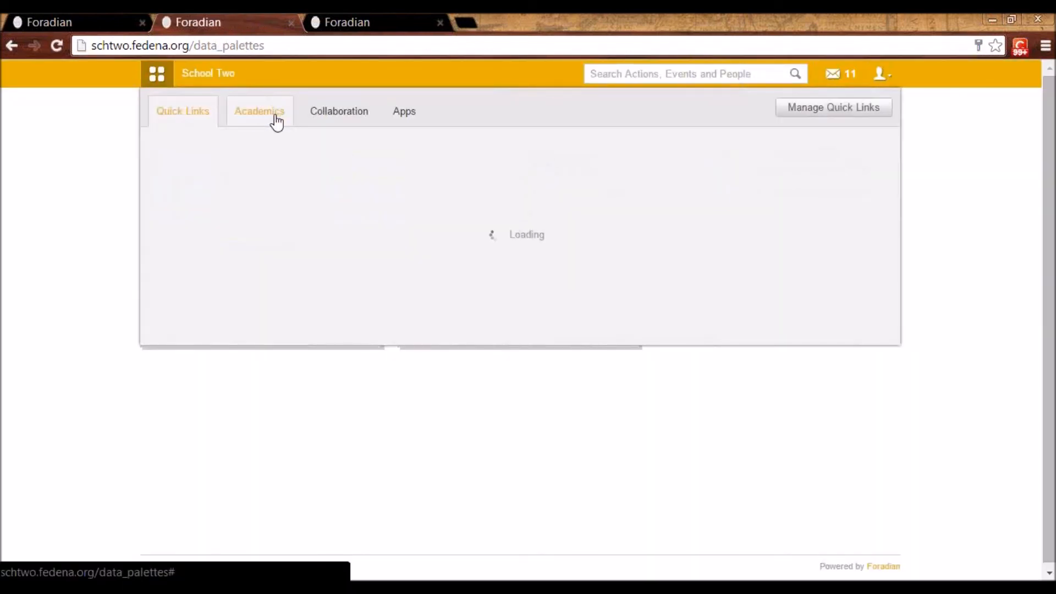
mouse_move(228, 212)
left_click(335, 220)
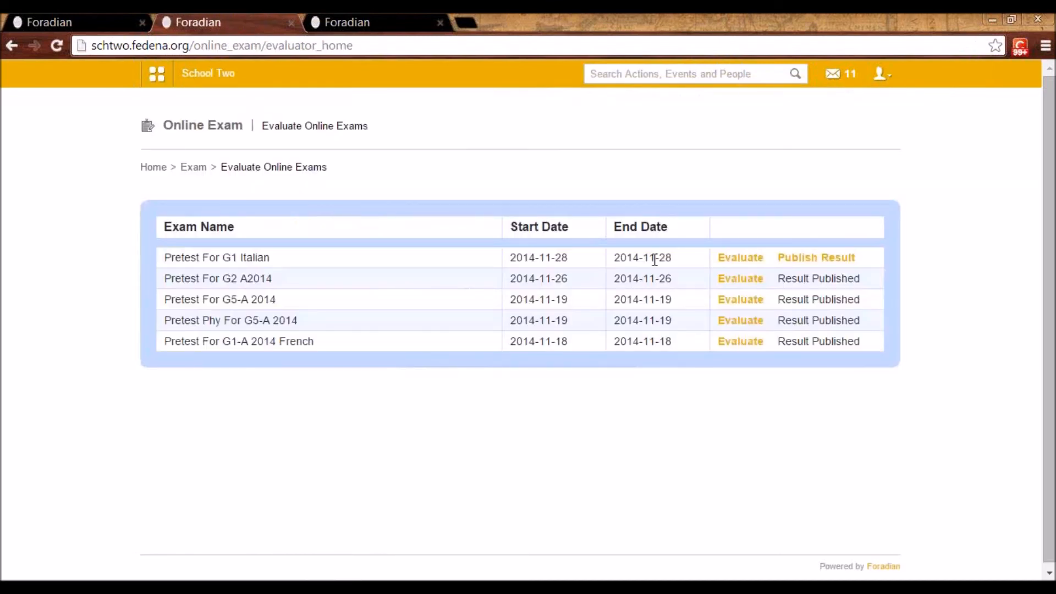
Start evaluating "Pretest For G1 Italian" for batch G1 - A 2014 and open the student's answers
left_click(754, 267)
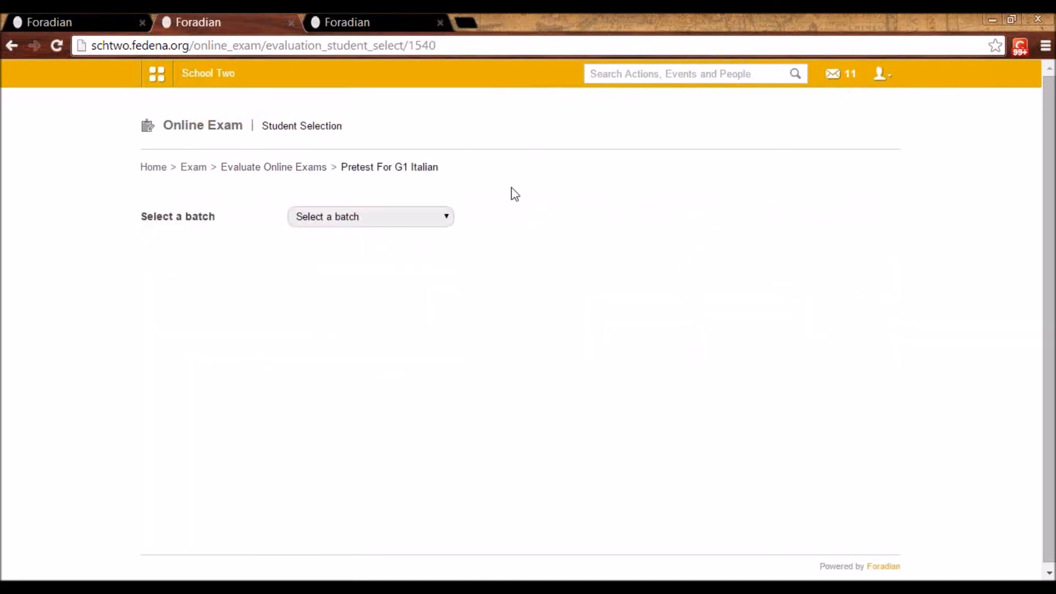
left_click(431, 216)
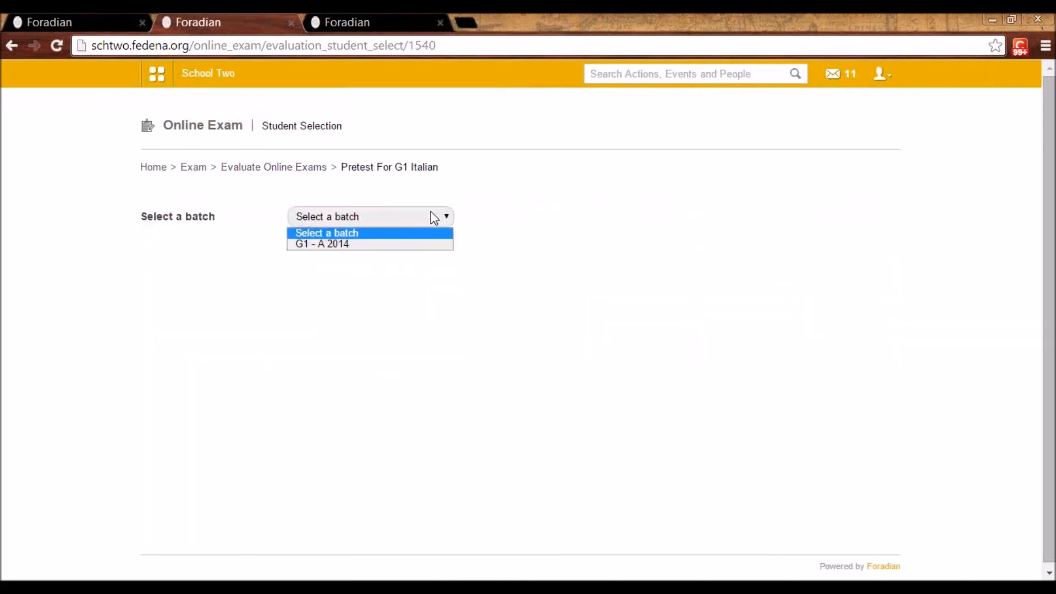
left_click(422, 245)
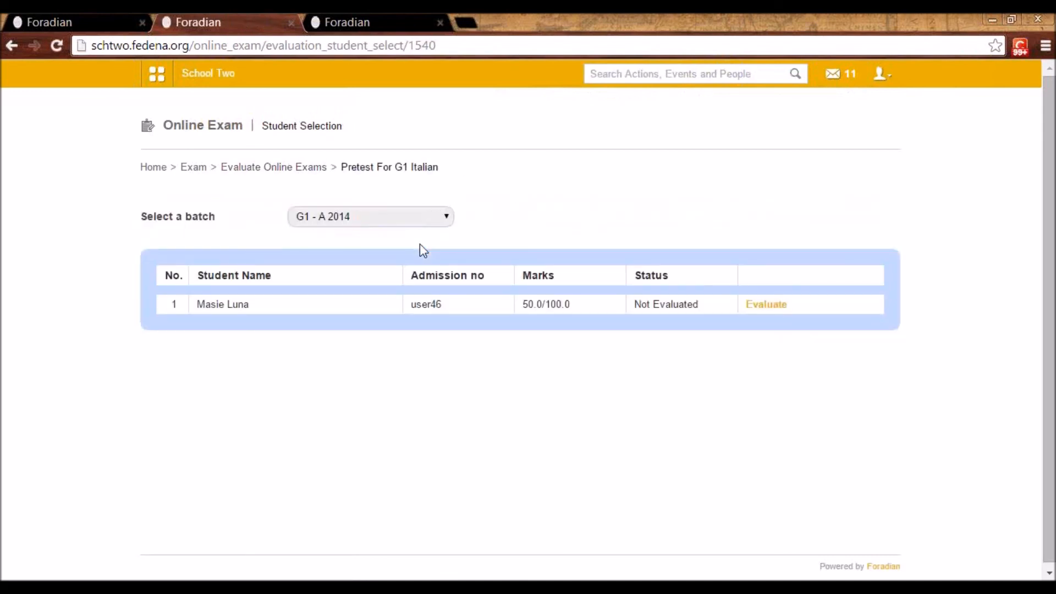
left_click(766, 306)
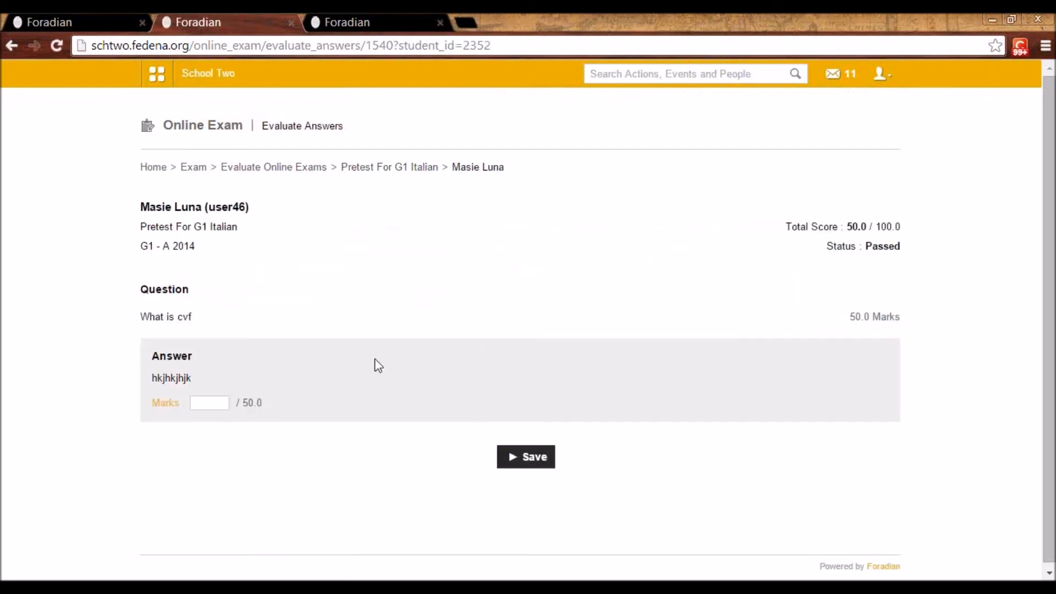
Award 12 marks to the answer for "What is cvf", save it, and publish the result of "Pretest For G1 Italian"
left_click(208, 400)
type("12")
left_click(549, 460)
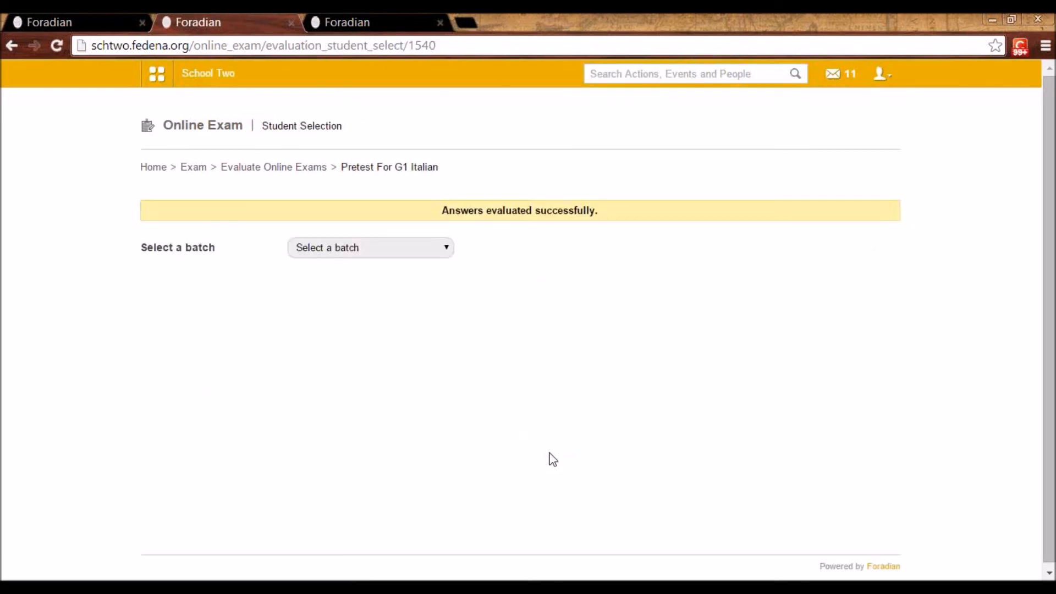
left_click(279, 172)
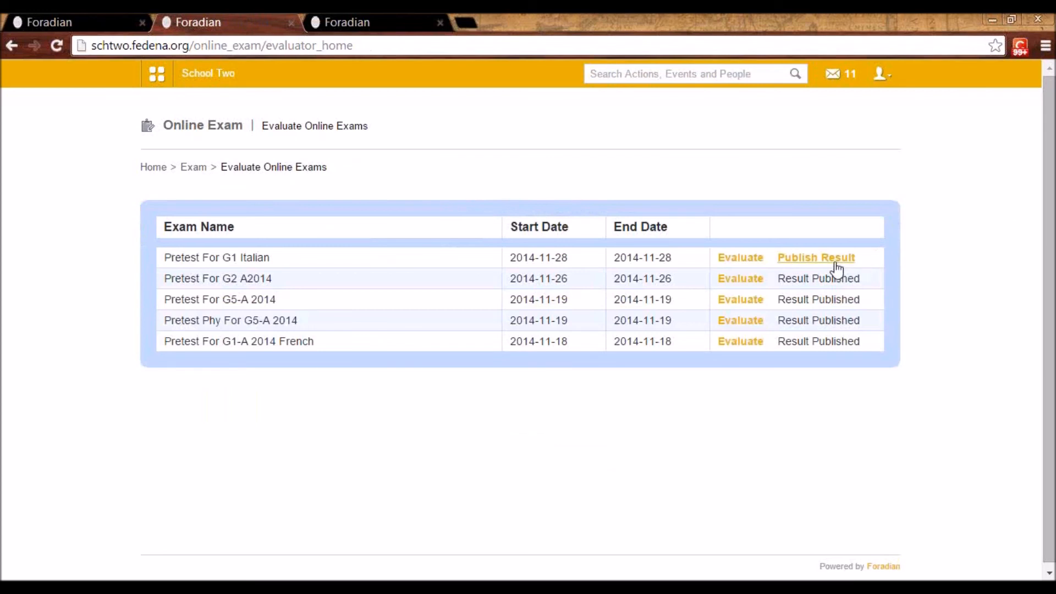
left_click(833, 265)
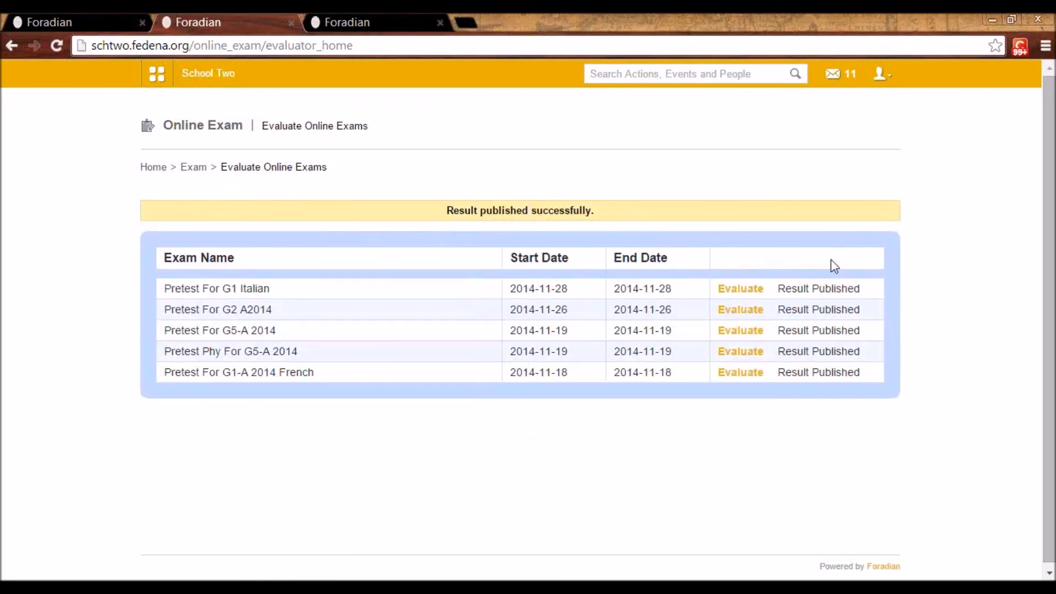
Log out of the evaluator account and log back in as the student with the student's username and password
left_click(887, 81)
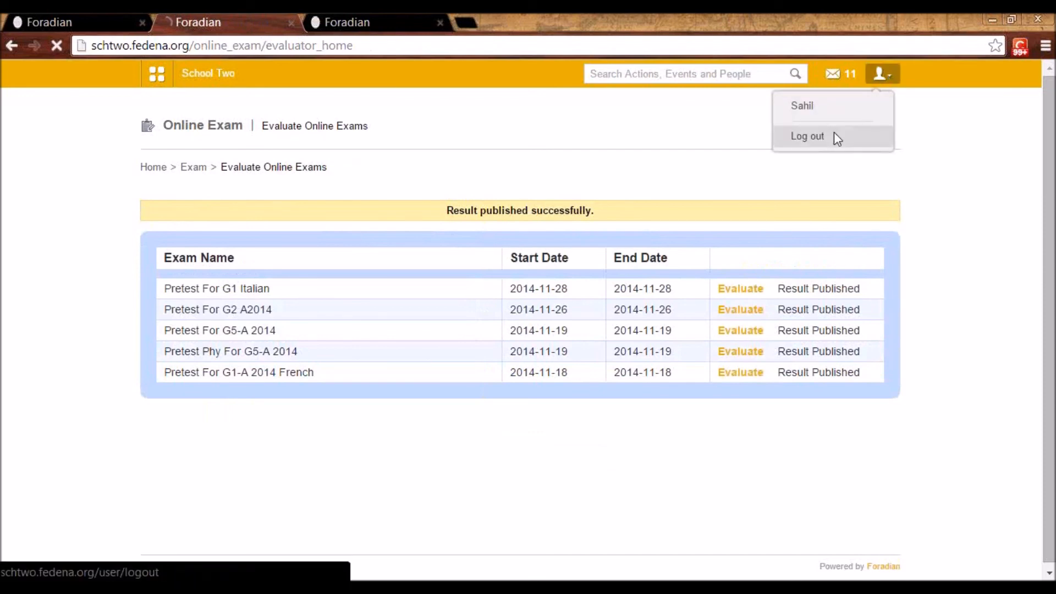
left_click(834, 133)
left_click(596, 236)
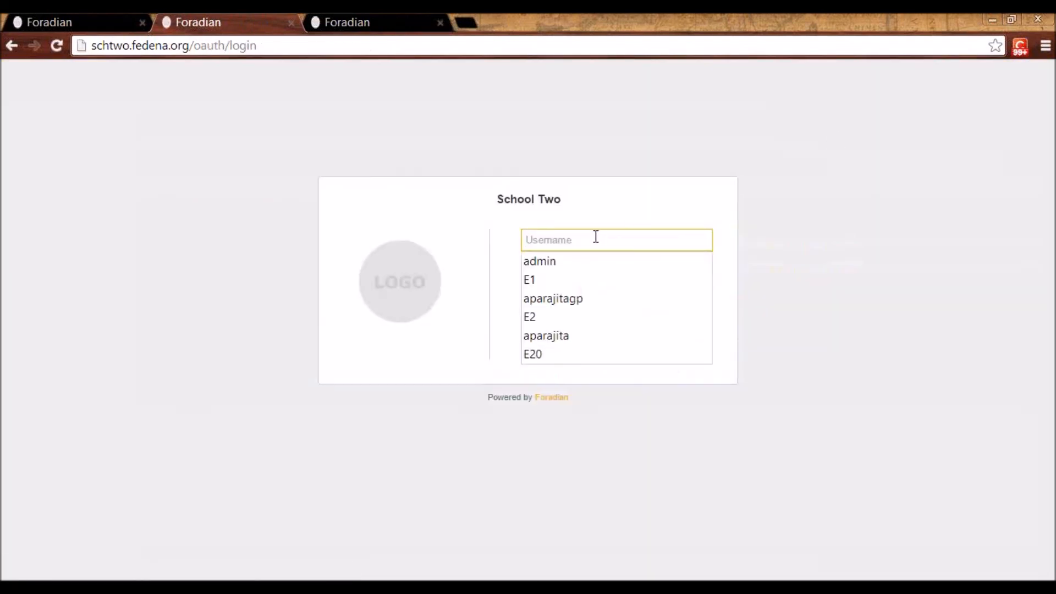
type("user46")
key("Tab")
type("•••••••••")
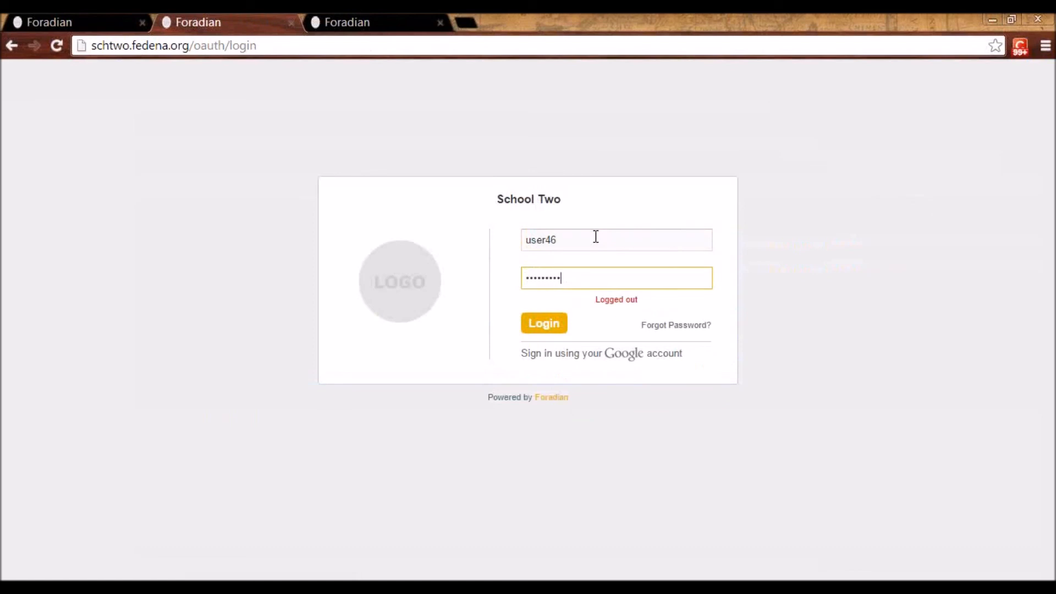
key("Return")
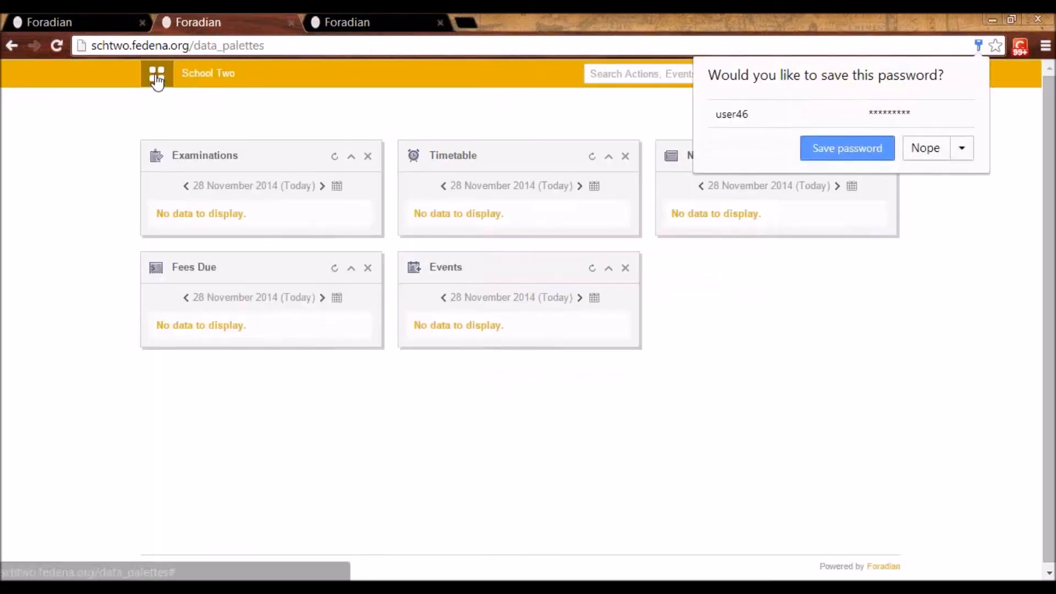
Open the student's Online Exam page and view the exam results
left_click(157, 77)
left_click(265, 116)
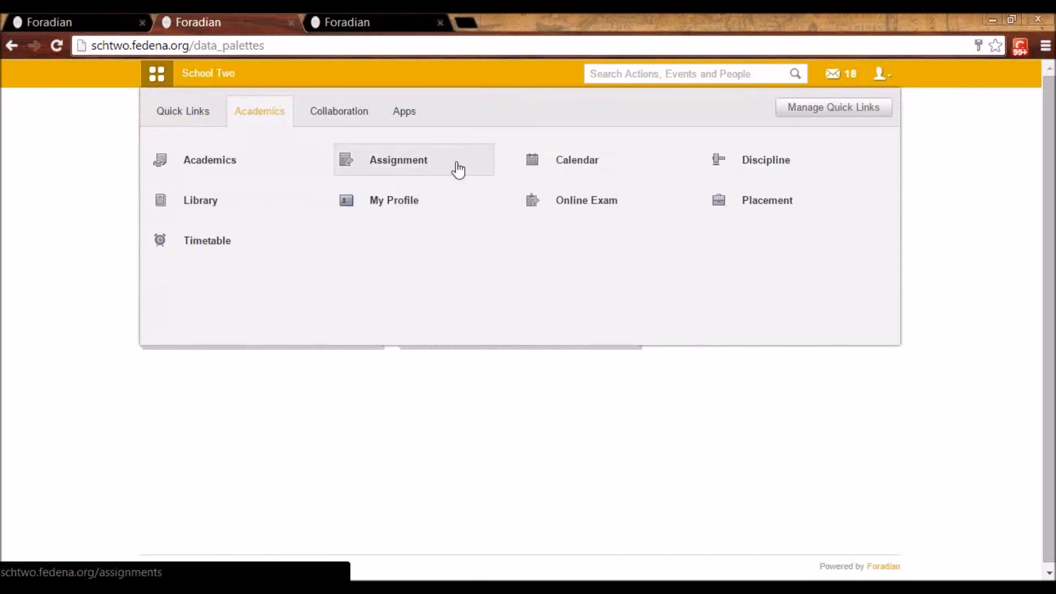
left_click(577, 201)
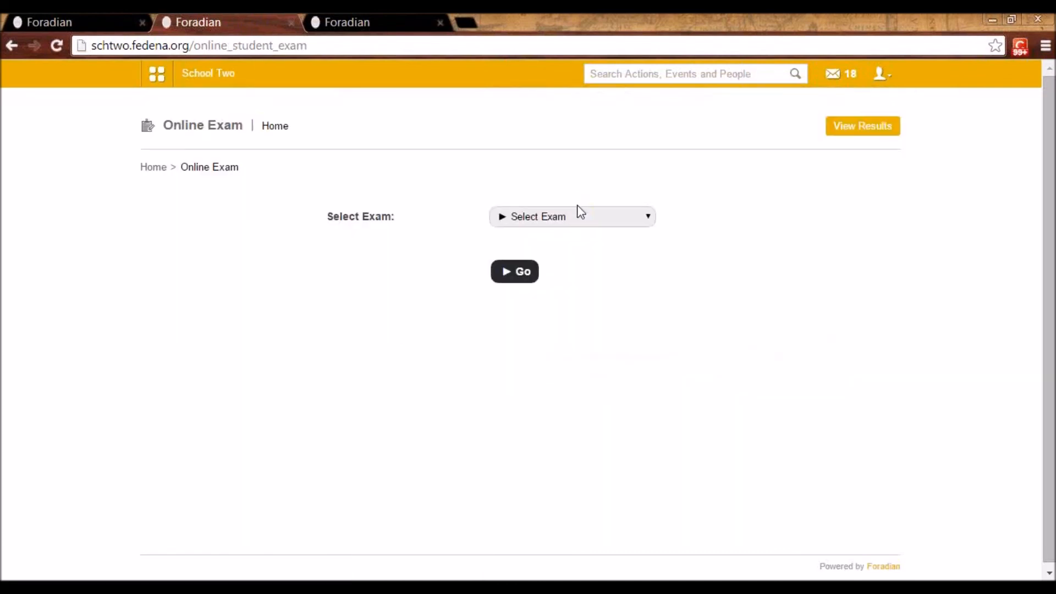
left_click(851, 131)
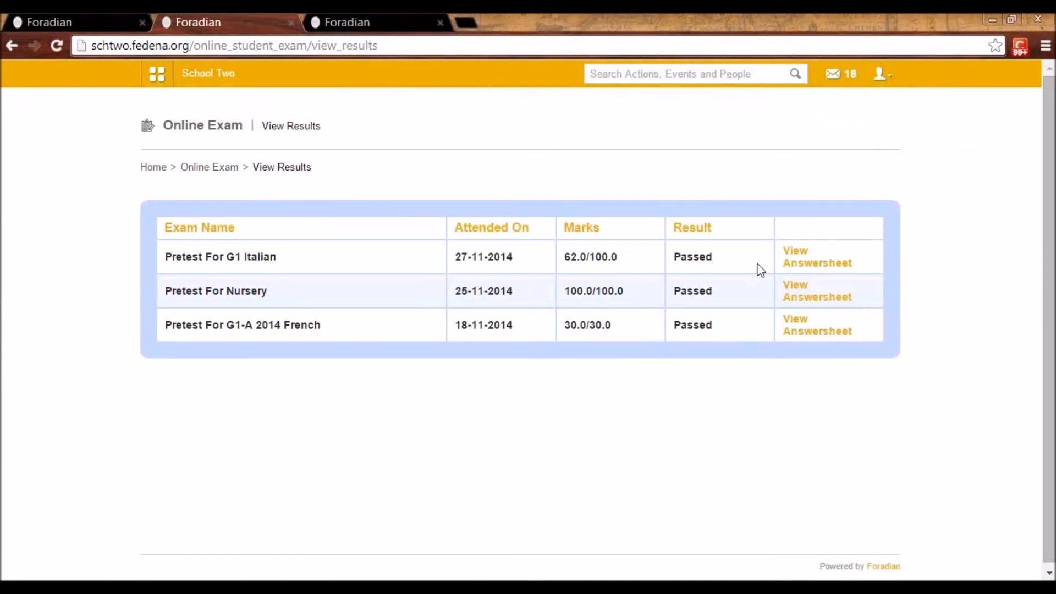
View the student's answer sheet for "Pretest For G1 Italian" through to the last question
left_click_drag(718, 255, 673, 256)
left_click(674, 257)
left_click(812, 265)
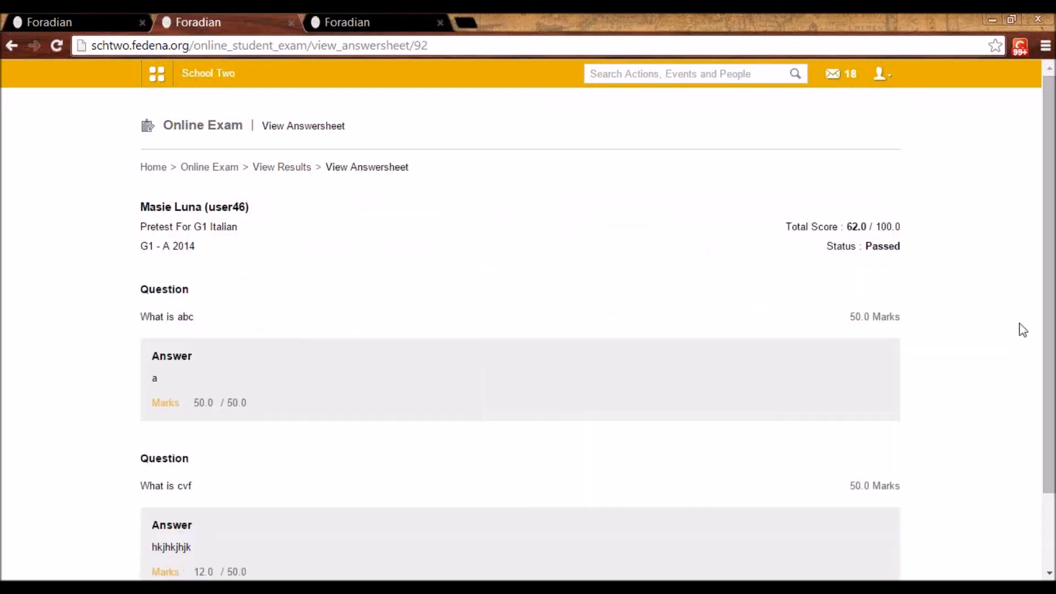
left_click_drag(1049, 339, 1050, 400)
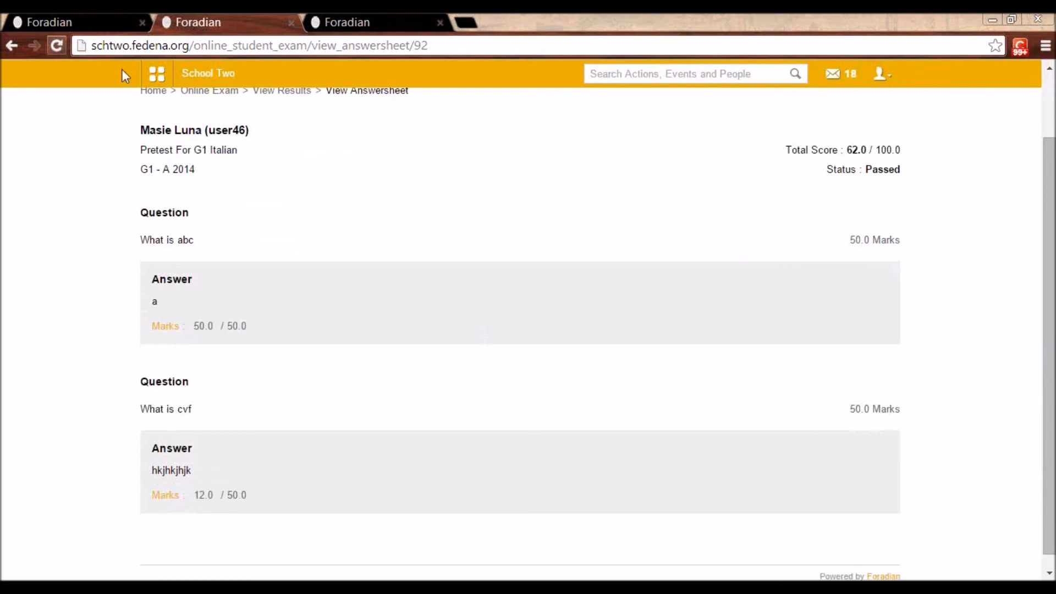
Log out of the student account and log in as the administrator with the administrator's username and password
left_click(157, 73)
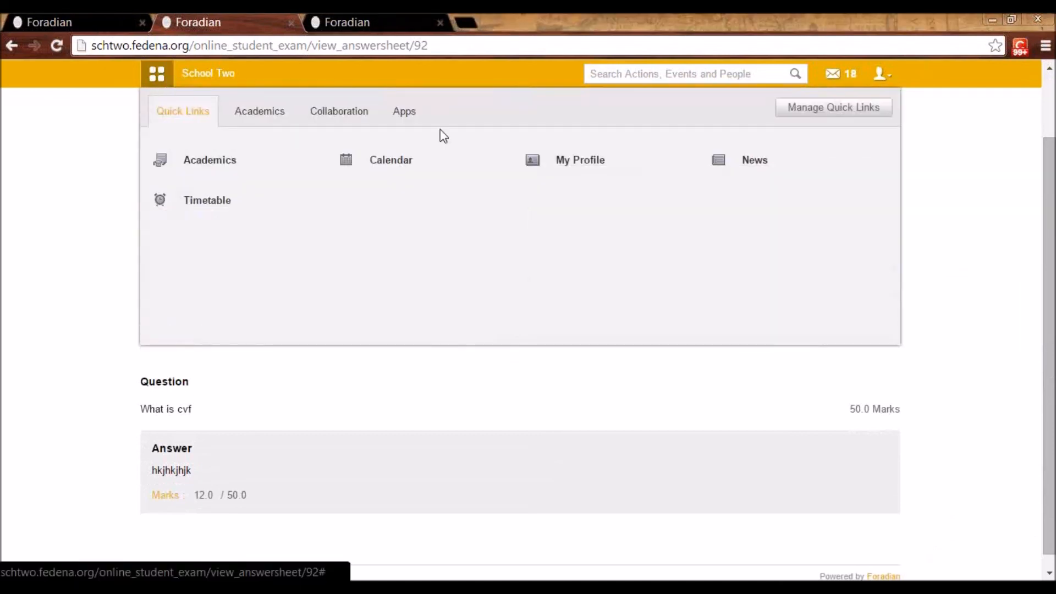
left_click(882, 77)
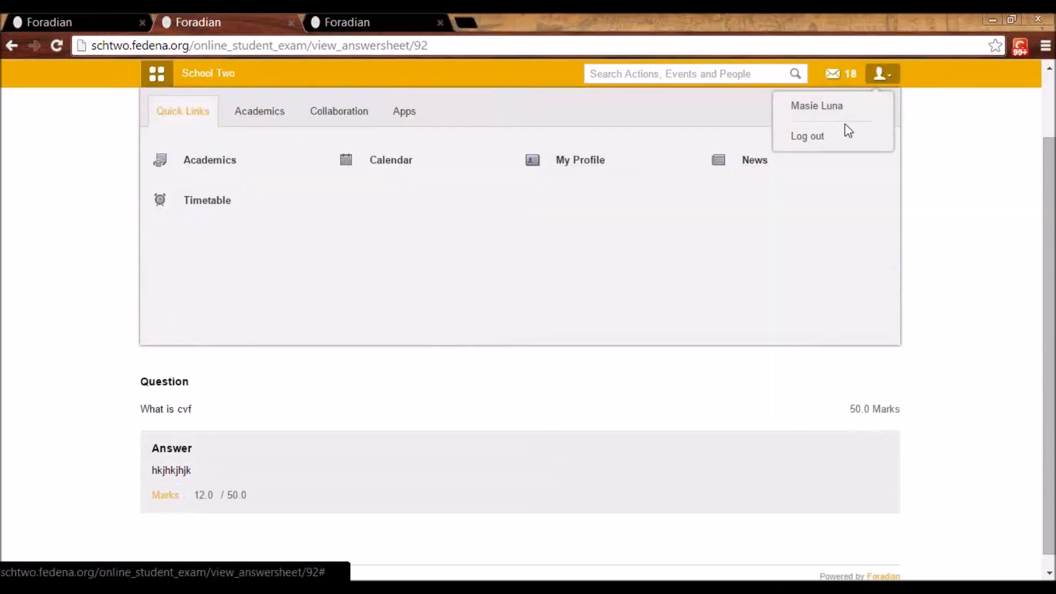
left_click(820, 138)
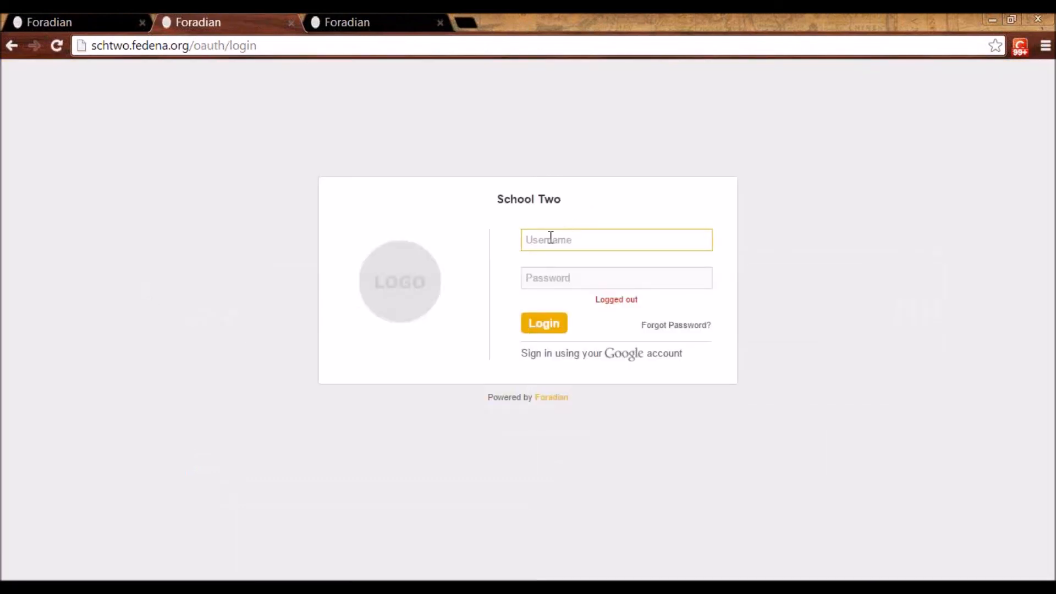
left_click(550, 237)
type("admin")
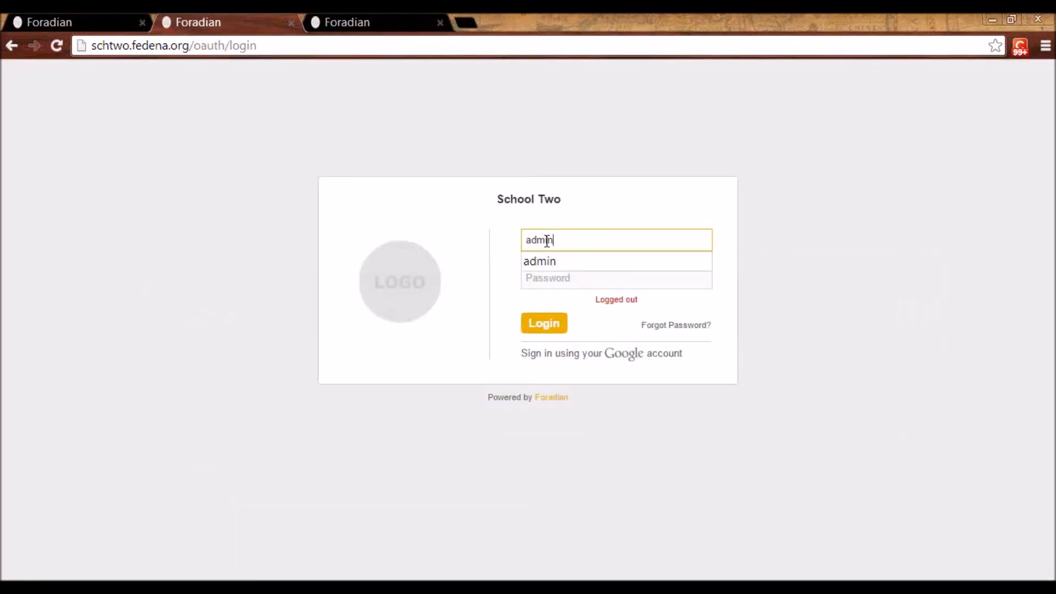
key("Tab")
type("admin")
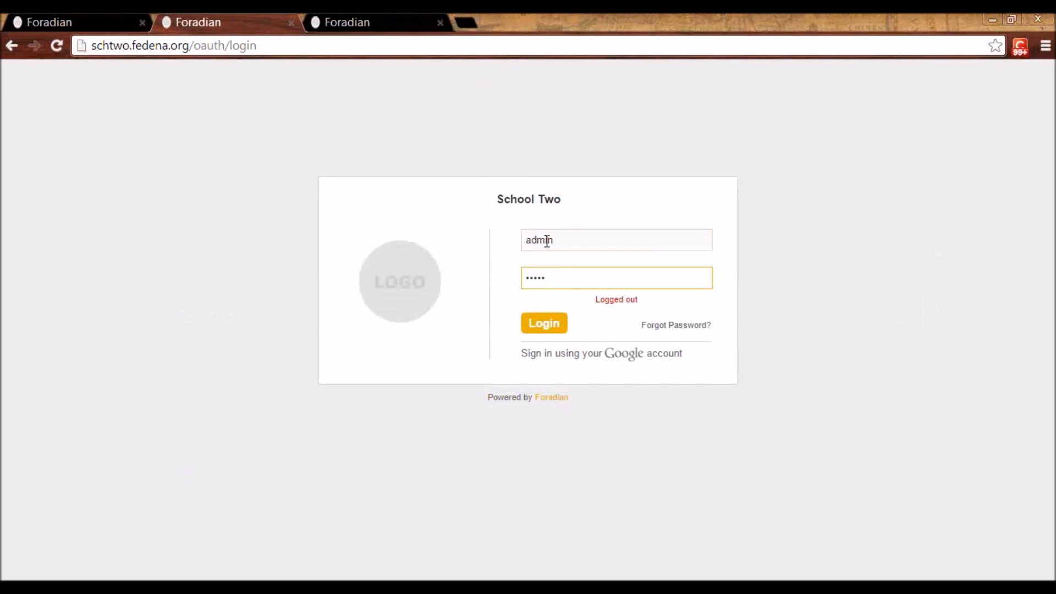
key("Return")
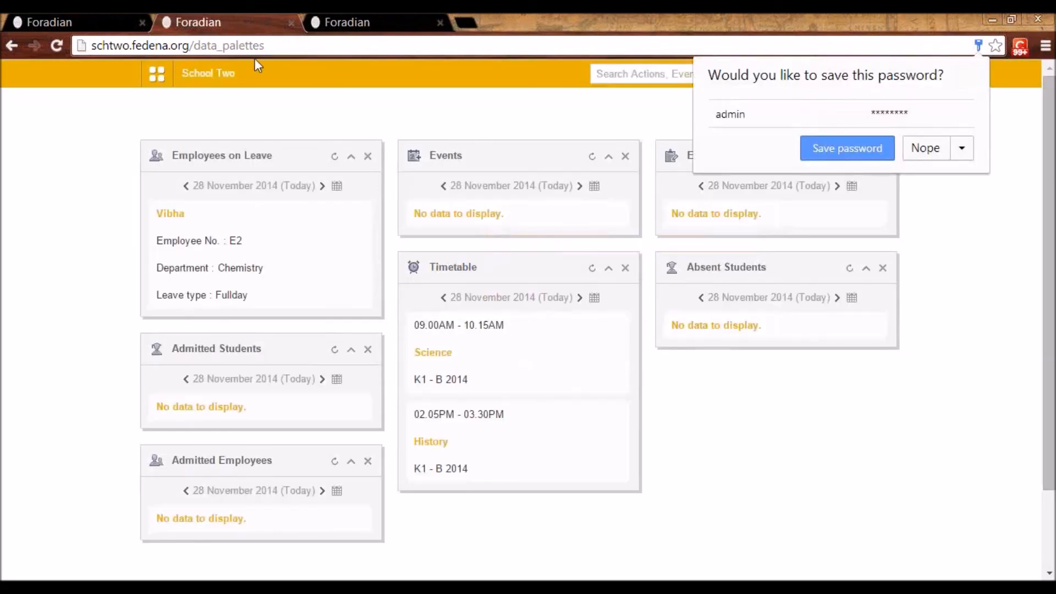
Open the Transport module and display its route details
left_click(160, 75)
left_click(494, 117)
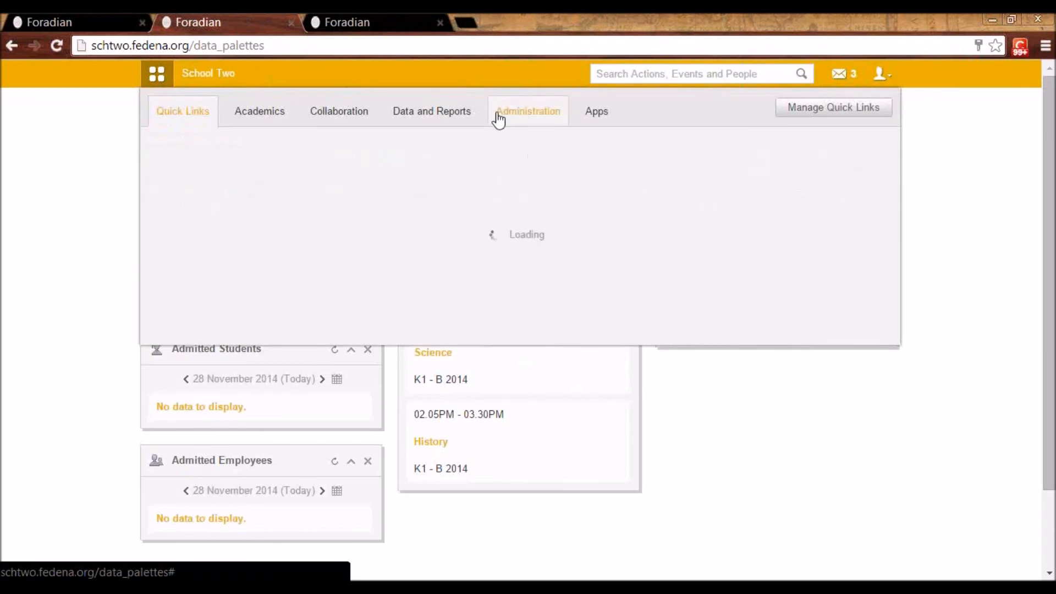
mouse_move(385, 159)
left_click(569, 211)
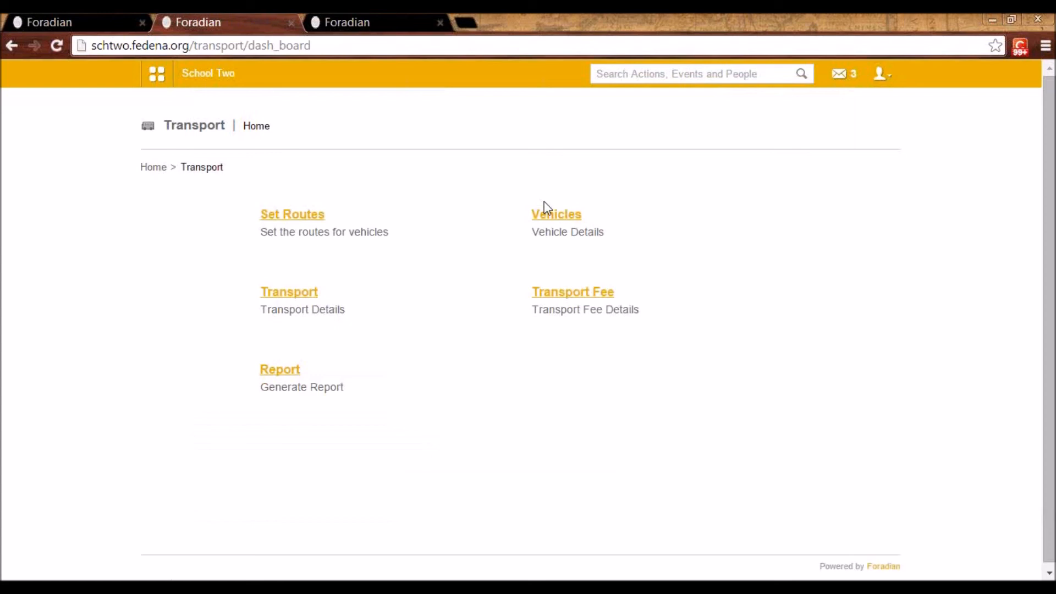
left_click(302, 220)
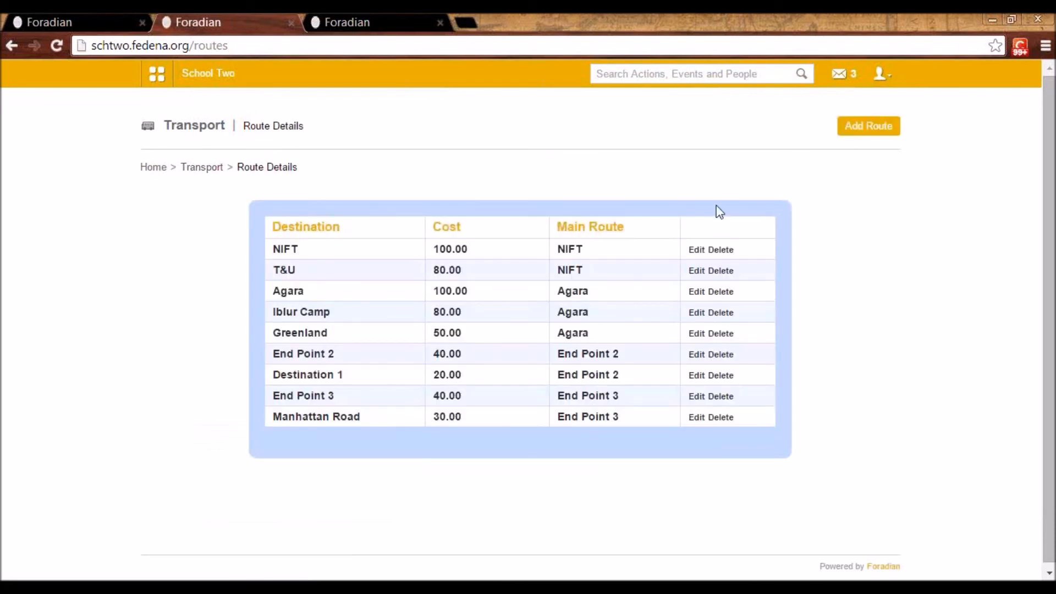
Add a route with destination "Destination 2" and cost 90 as a new main route, and save it
left_click(877, 140)
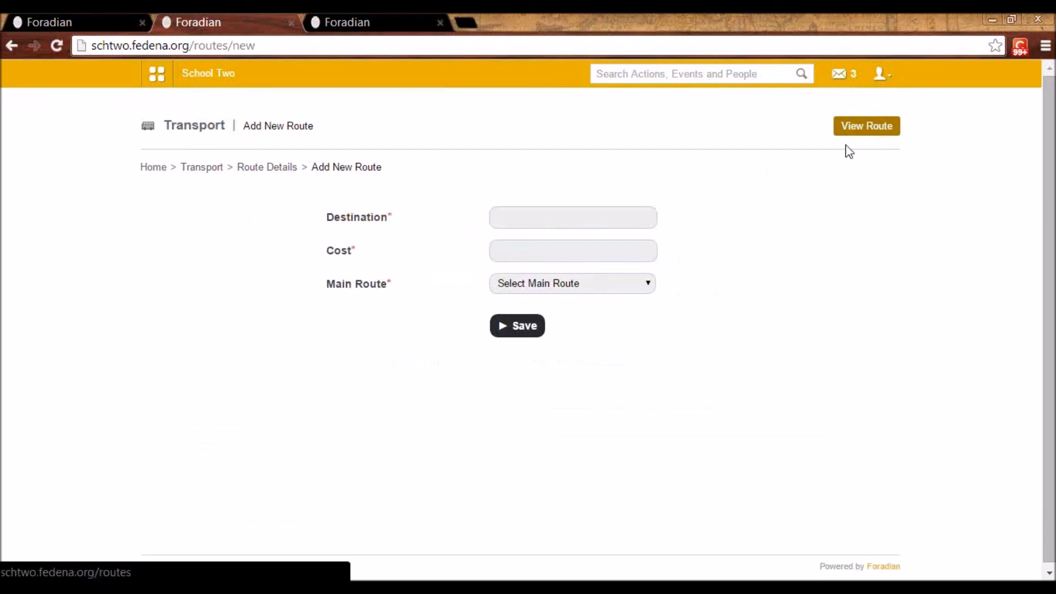
left_click(563, 223)
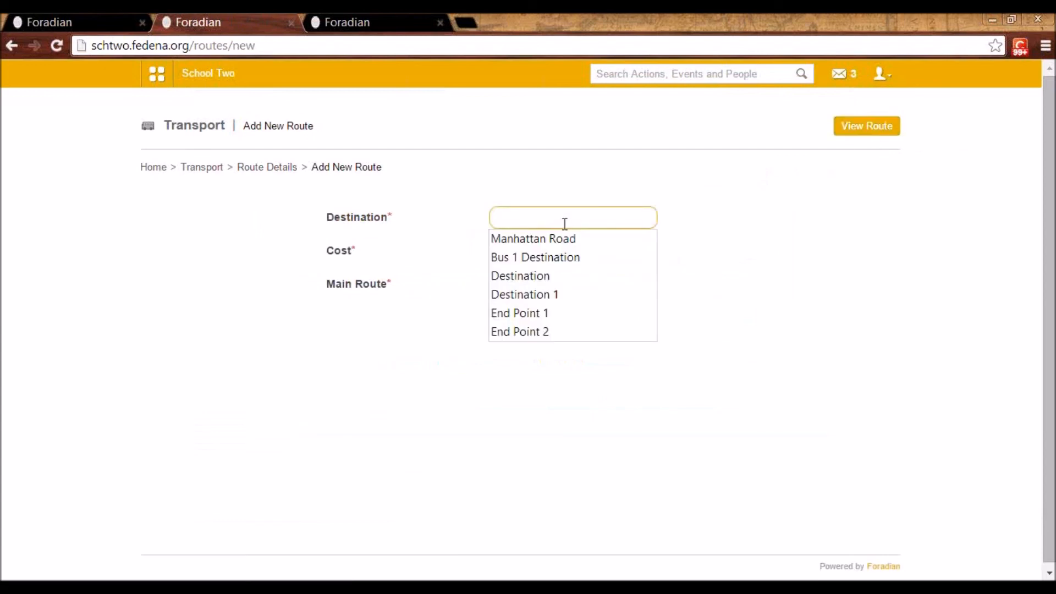
left_click(549, 276)
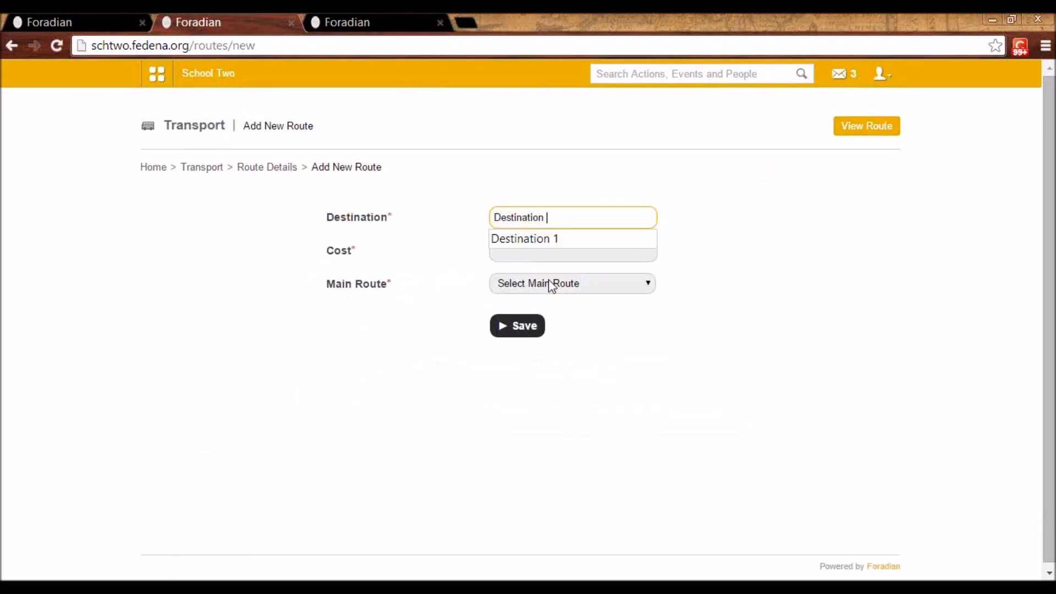
type("2")
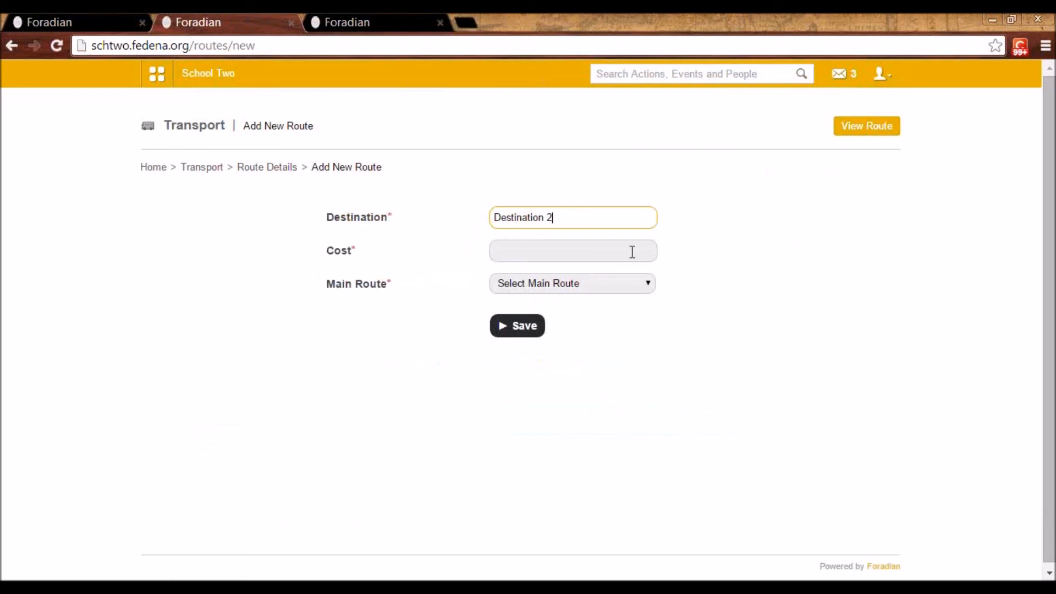
left_click(619, 252)
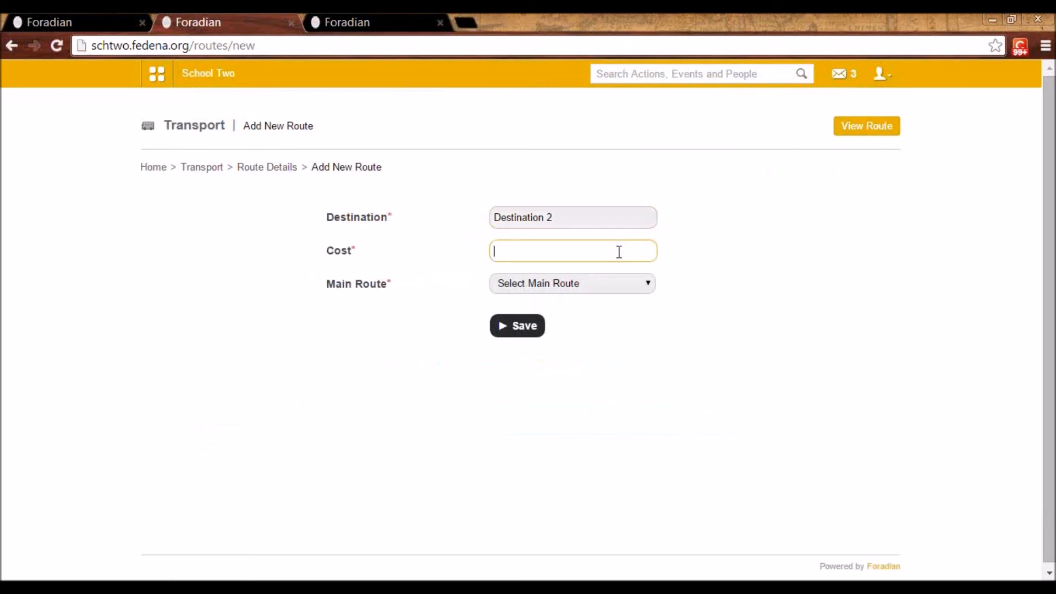
type("90")
left_click(522, 342)
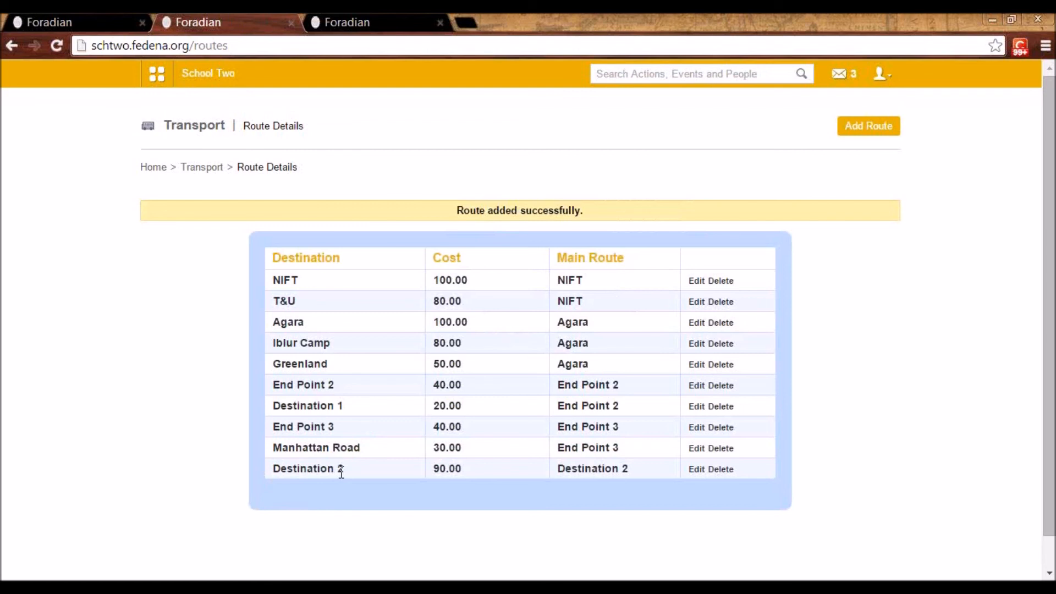
Add a route with destination "Point 1" and cost 20 under the main route "Destination 2", and save it
left_click(869, 132)
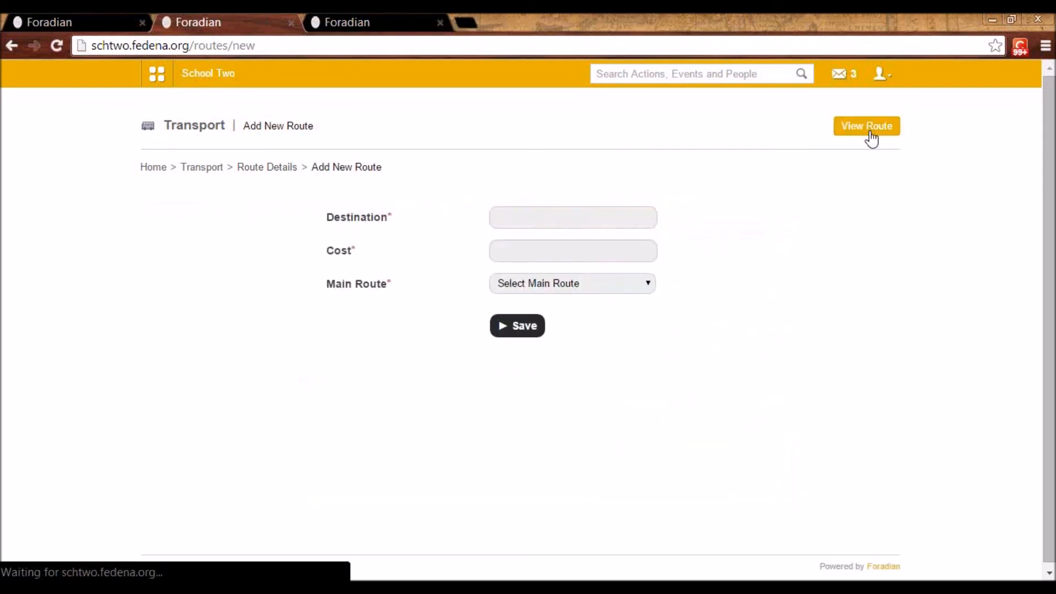
left_click(572, 226)
type("Point 1")
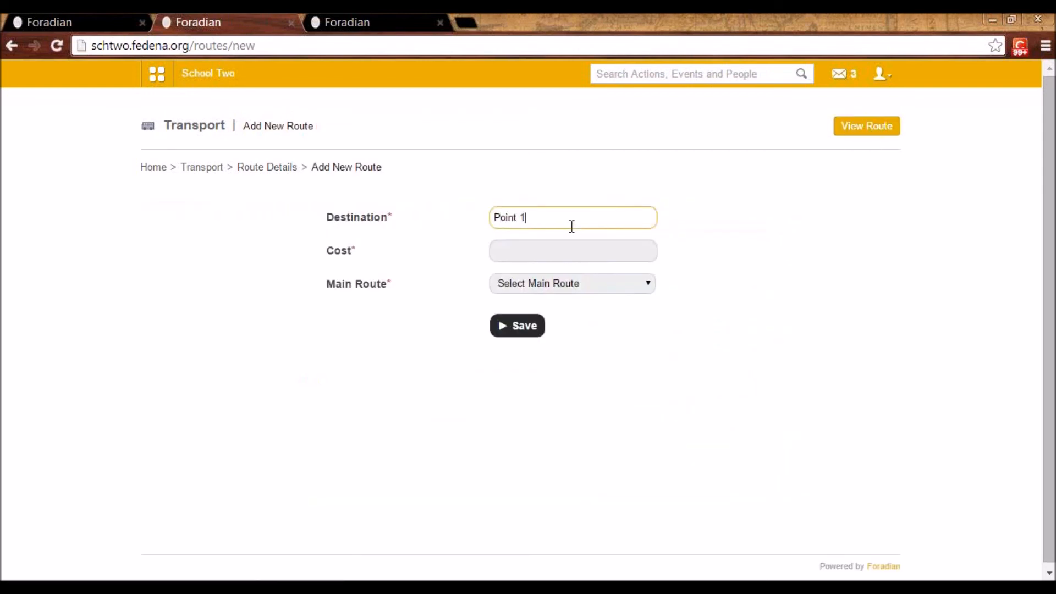
left_click(536, 253)
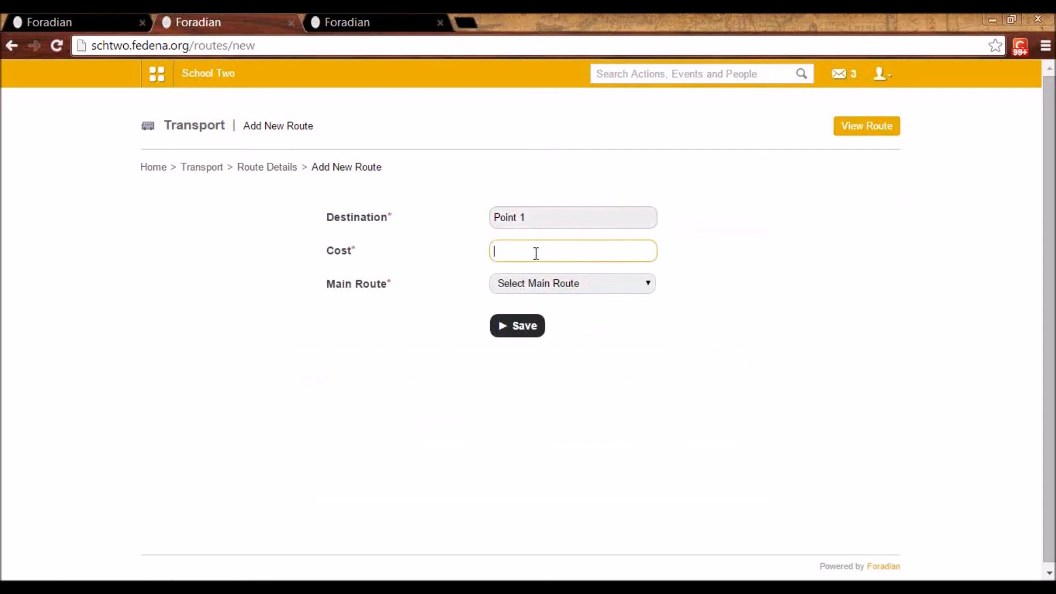
type("20")
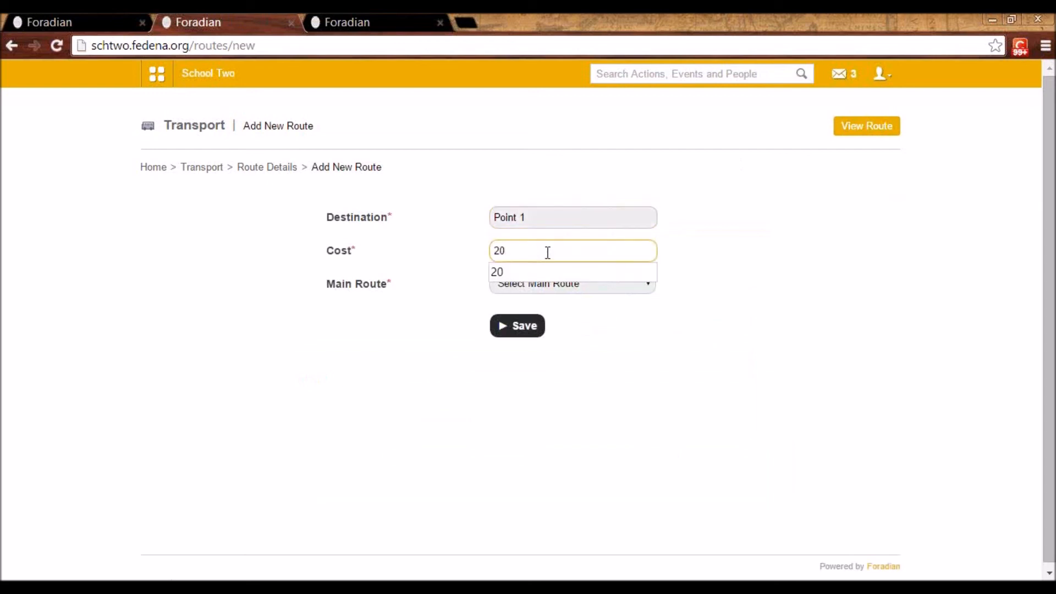
left_click(762, 261)
left_click(630, 281)
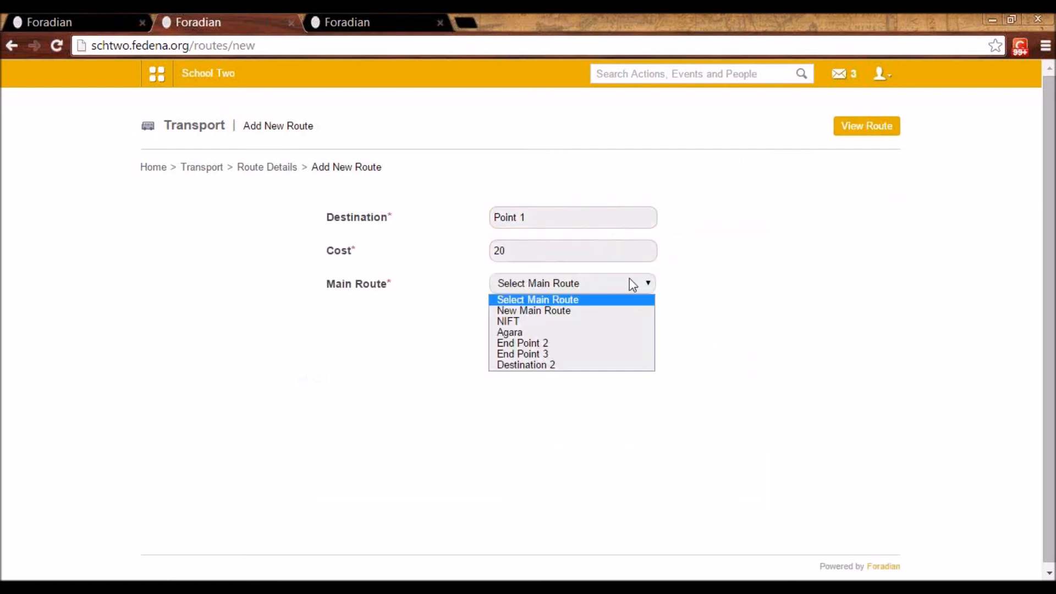
left_click(603, 365)
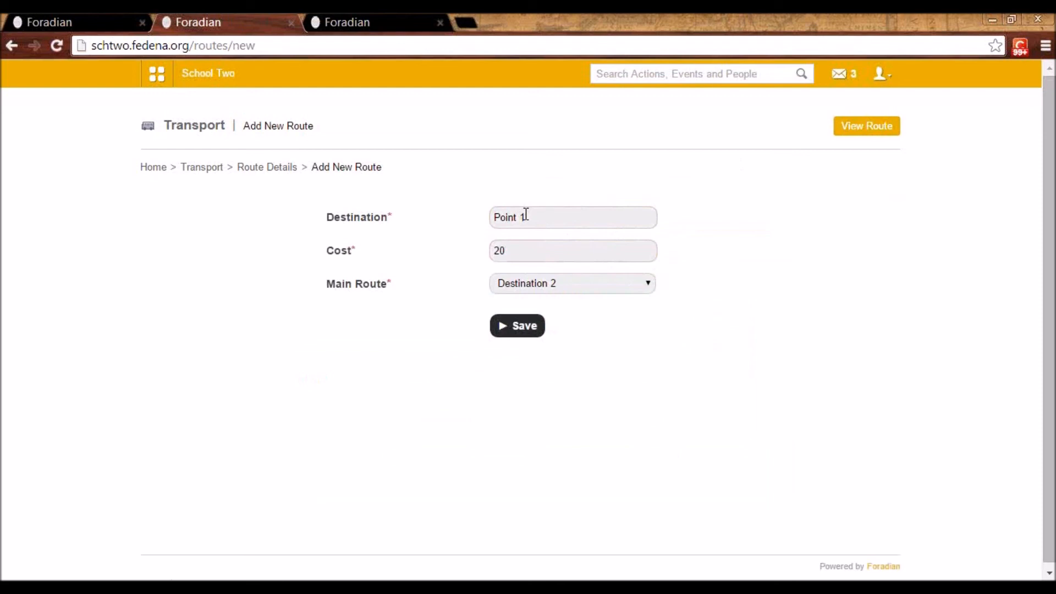
left_click(523, 333)
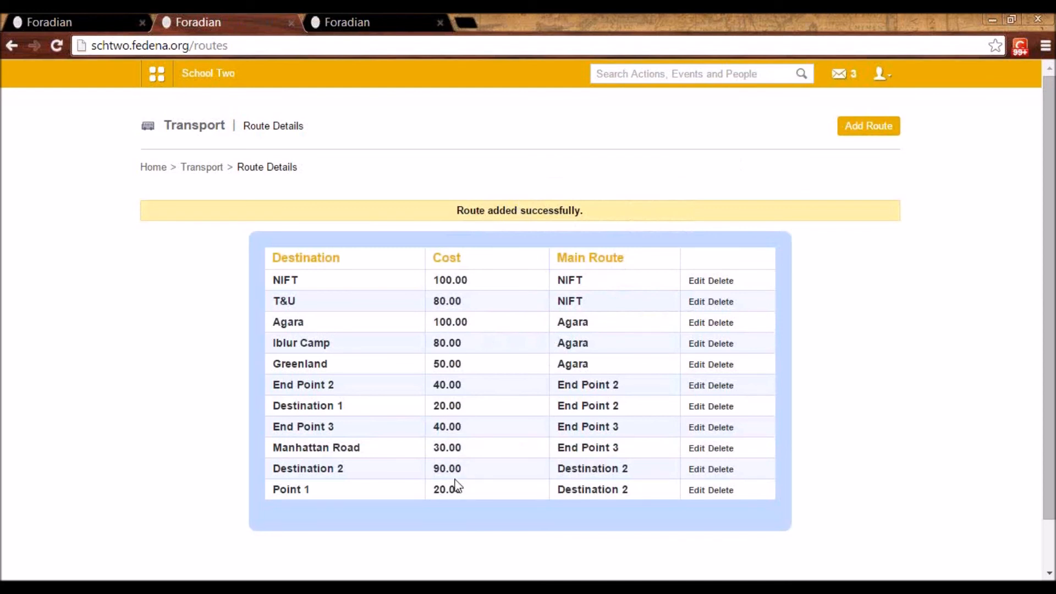
View the vehicle details of the Transport module
left_click(196, 169)
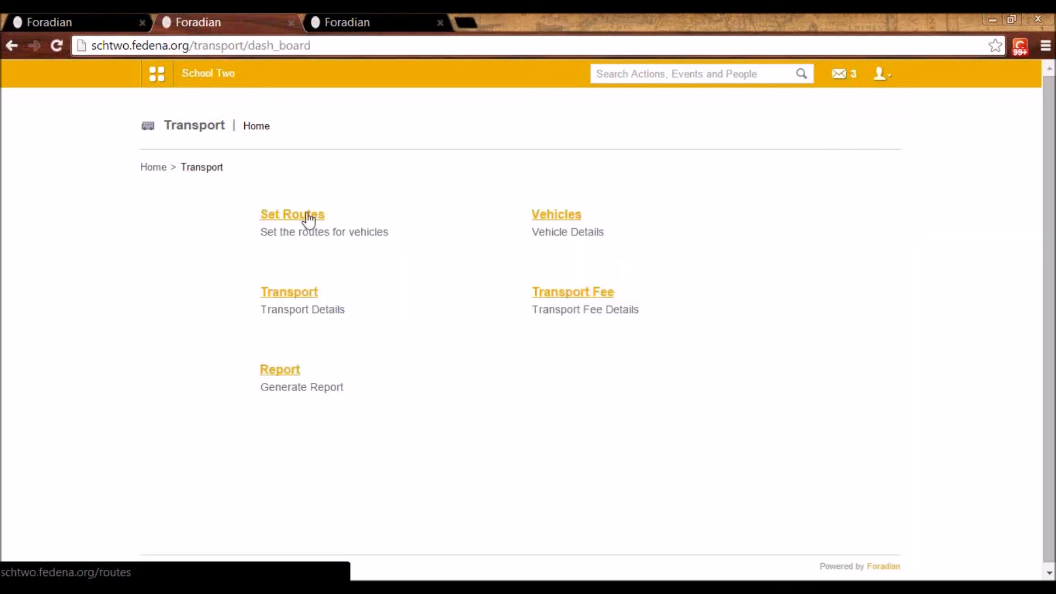
left_click(572, 217)
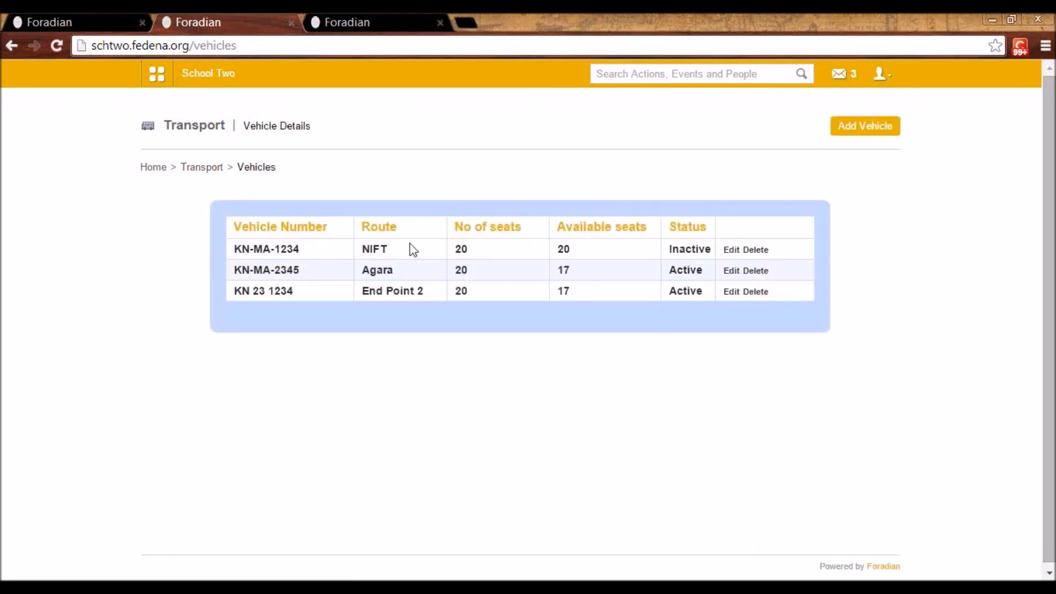
left_click(875, 134)
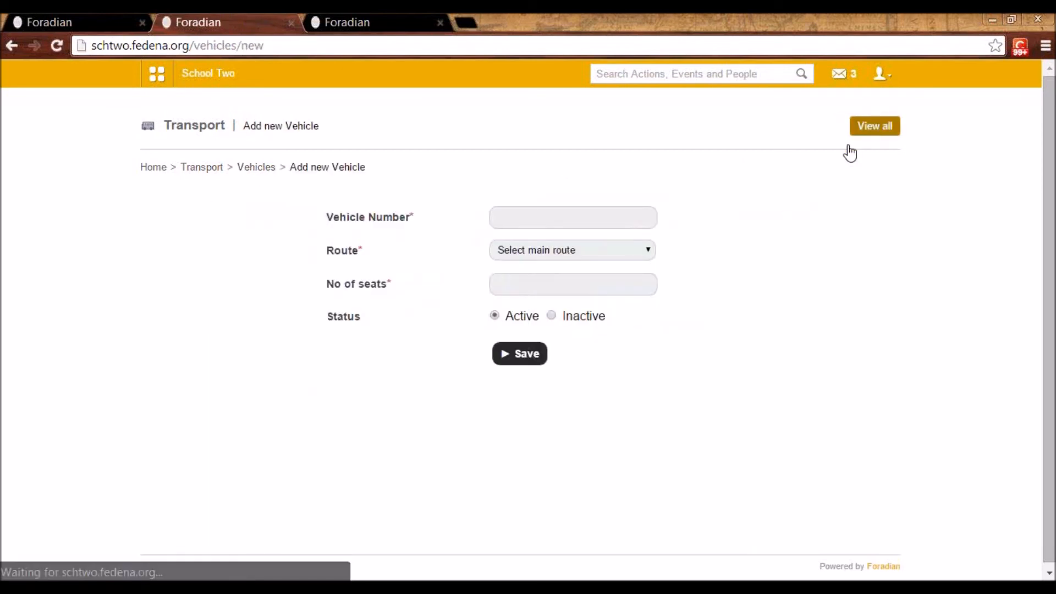
left_click(535, 214)
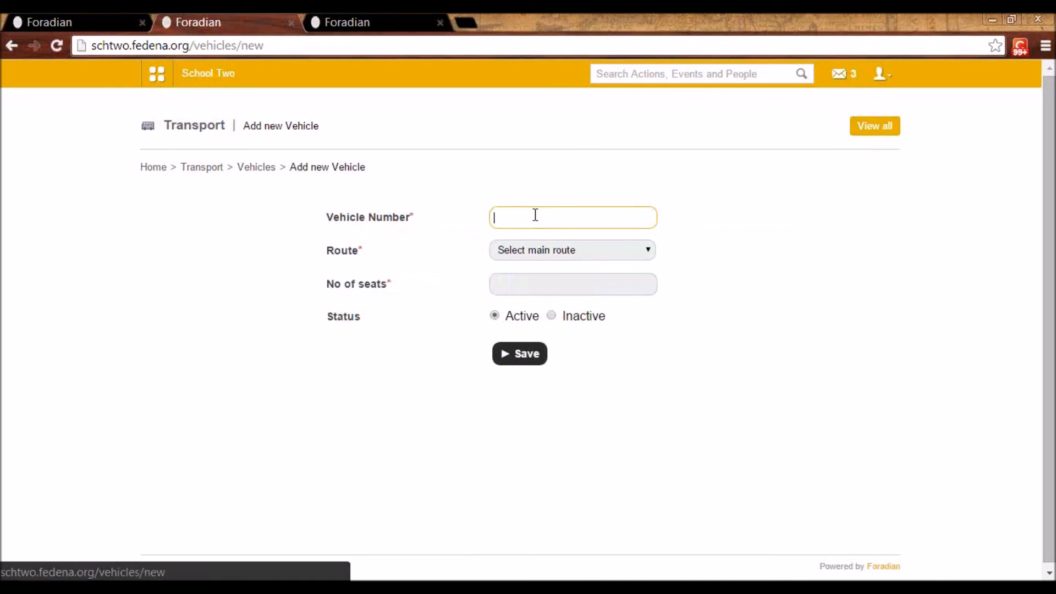
left_click(545, 256)
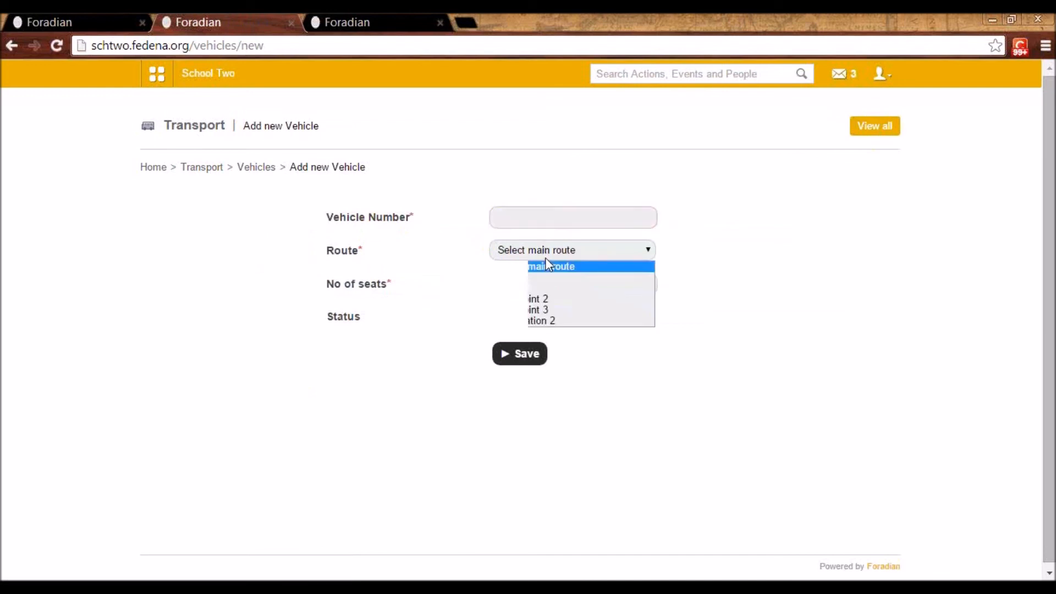
left_click(548, 321)
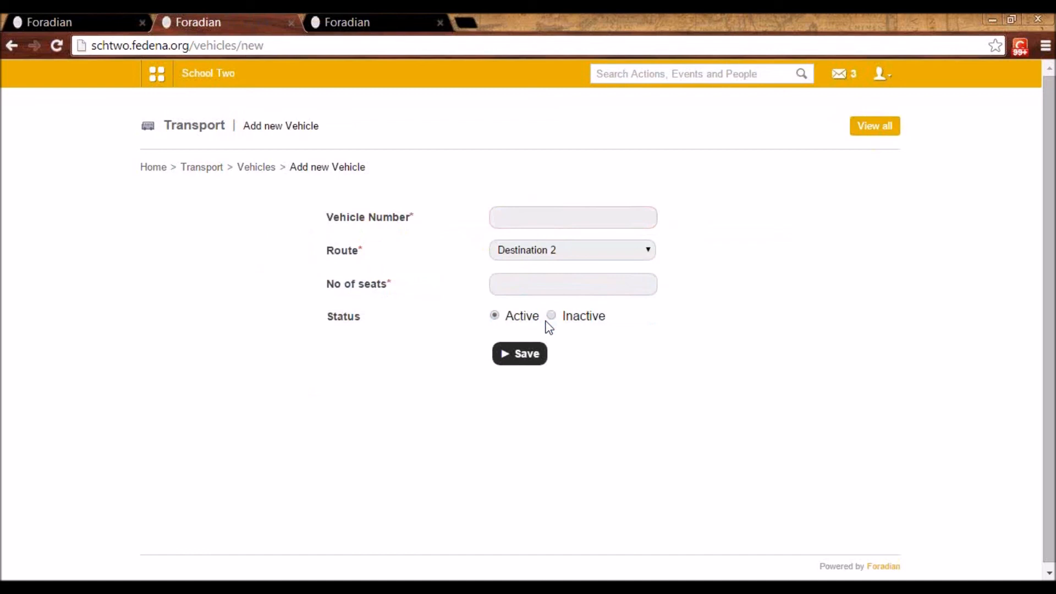
left_click(540, 281)
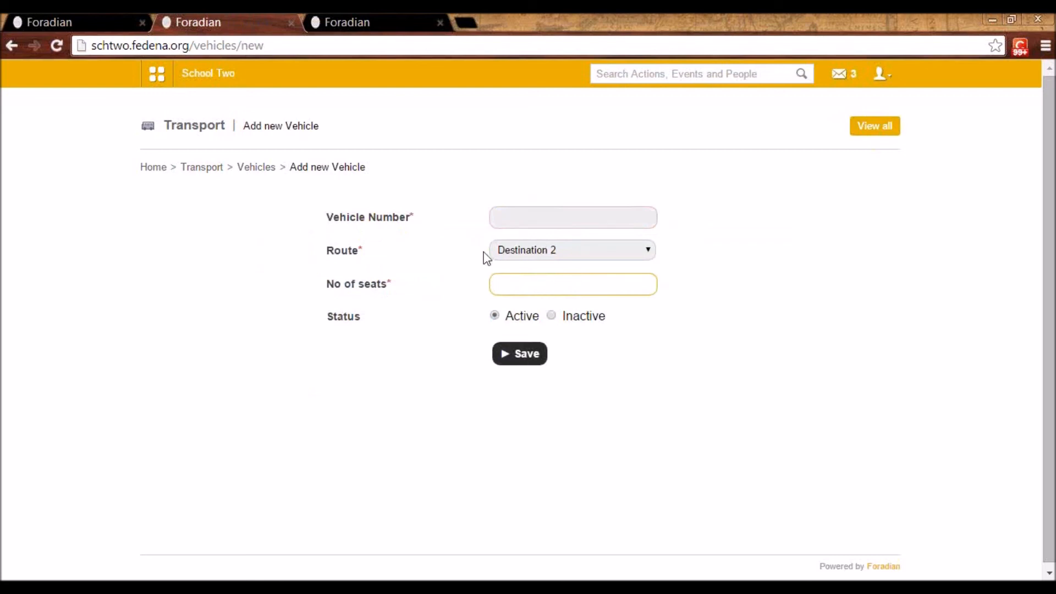
left_click(255, 168)
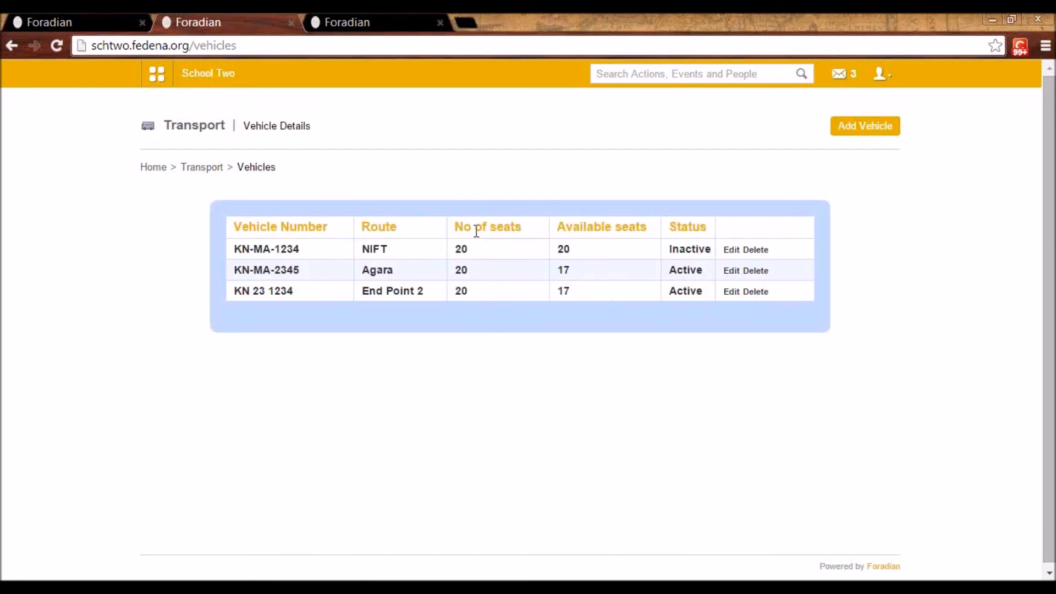
Search the Transport user details for a student by first name and open the form for assigning transport to that student
left_click(212, 169)
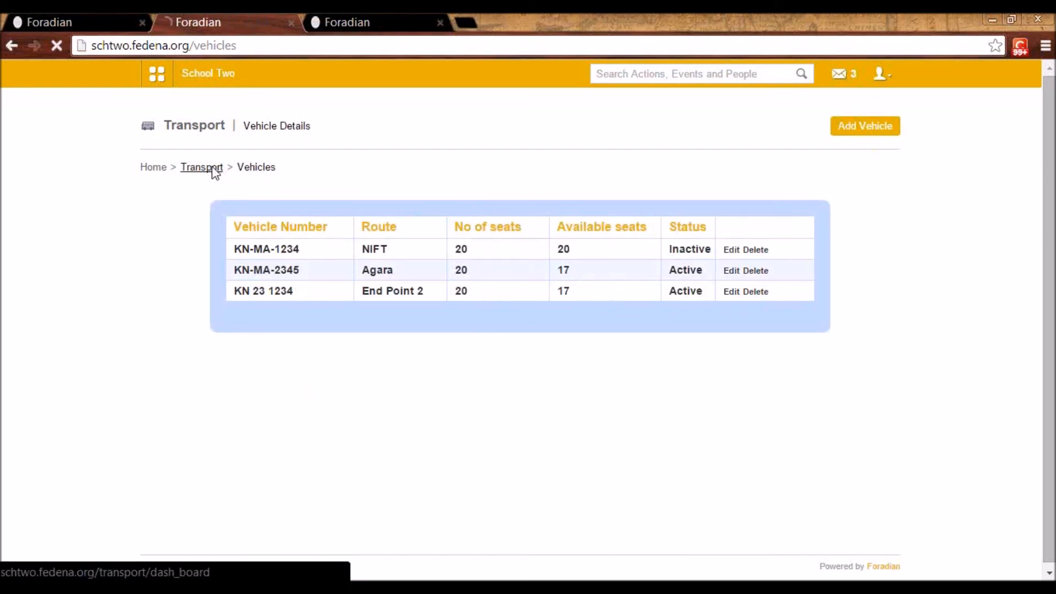
left_click(303, 294)
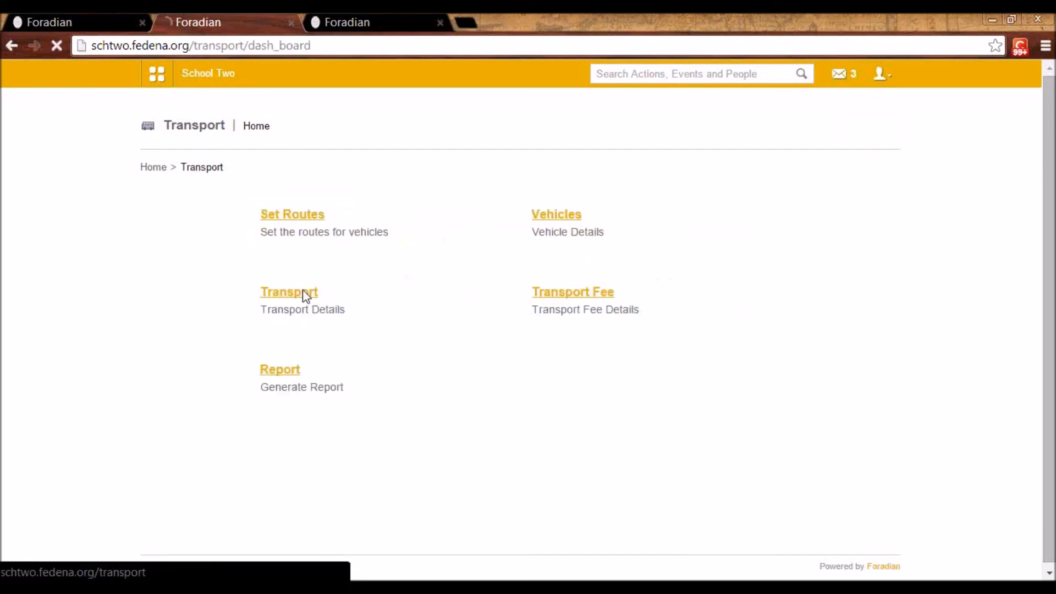
left_click(296, 214)
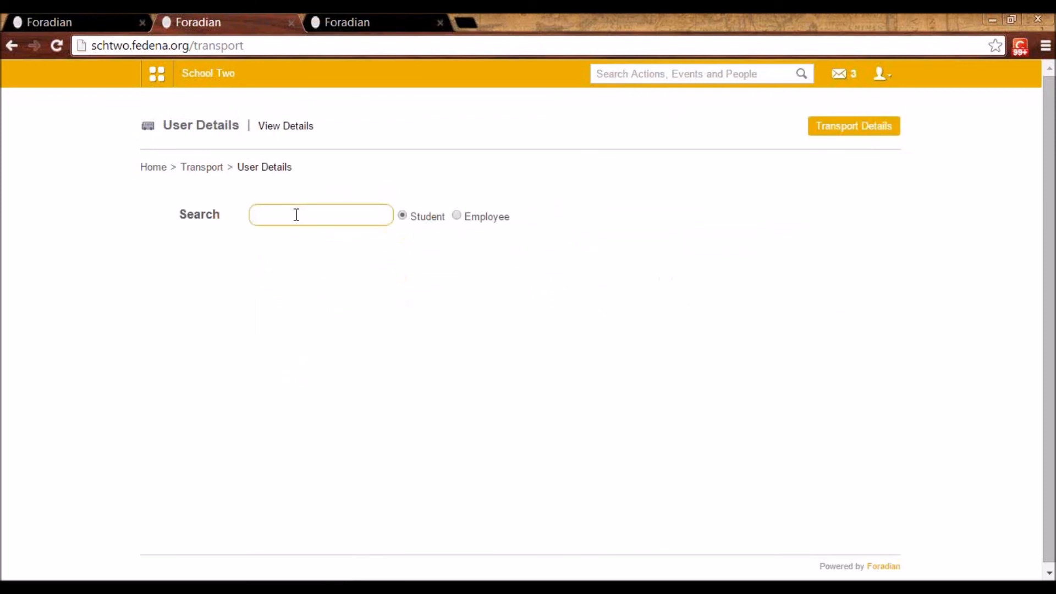
type("masi")
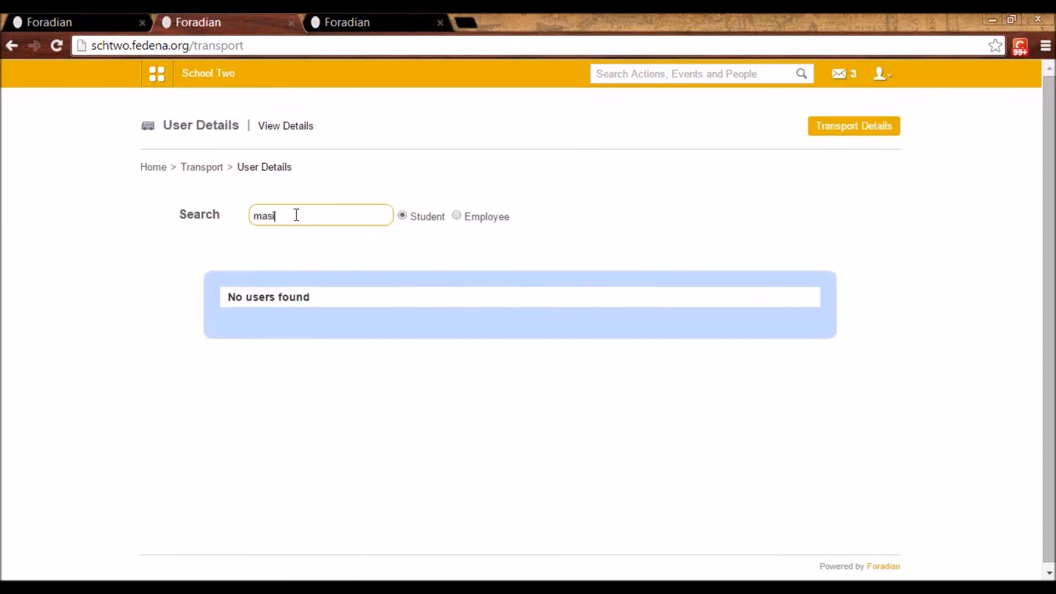
type("e")
left_click(329, 323)
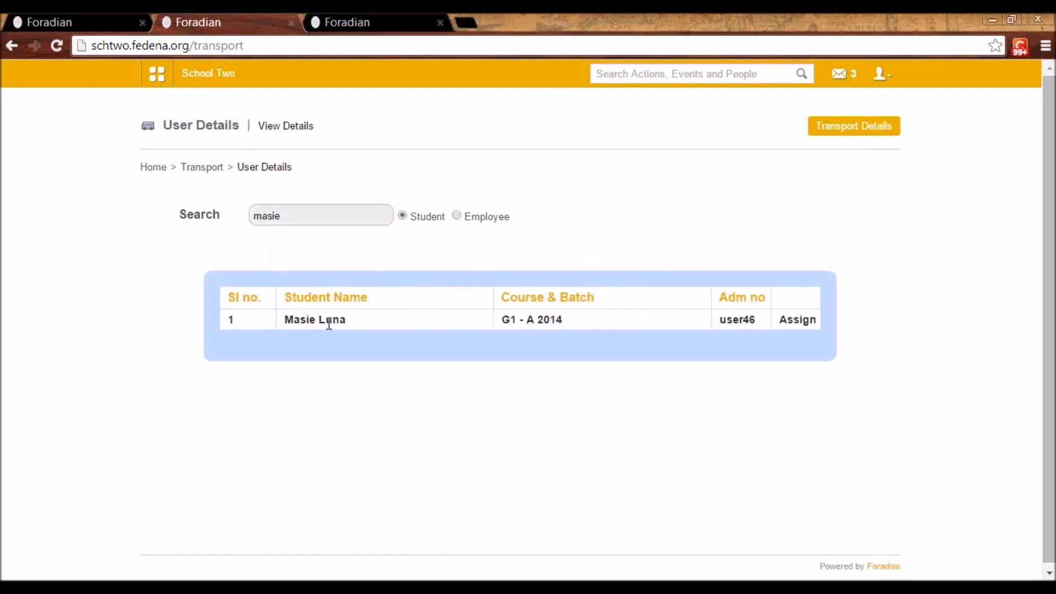
left_click(800, 320)
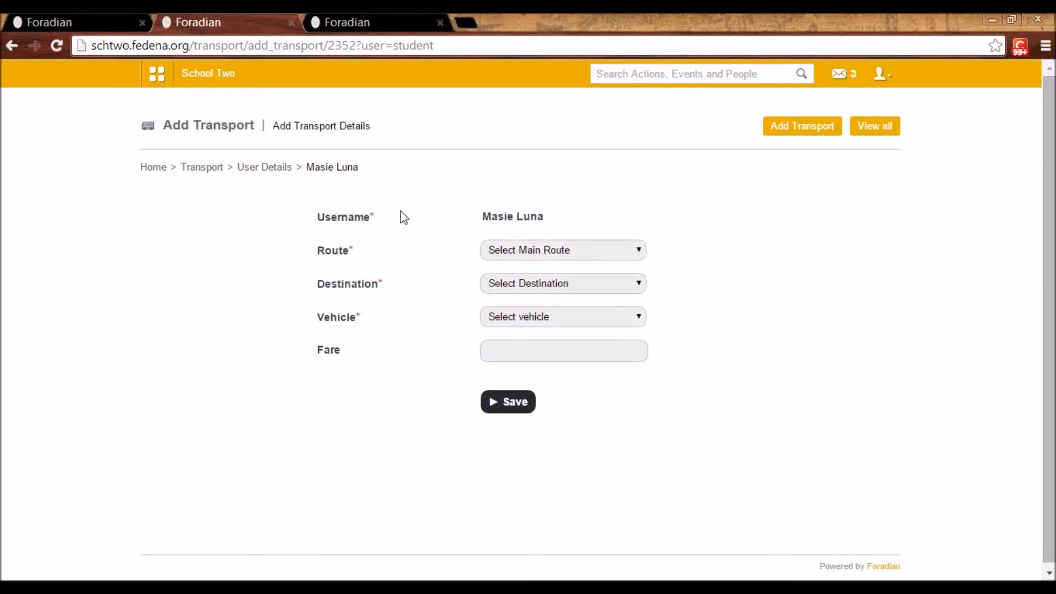
Try to assign the student to route "Destination 2" with destination "Point 1" and a vehicle, leaving the form unsaved
left_click(536, 252)
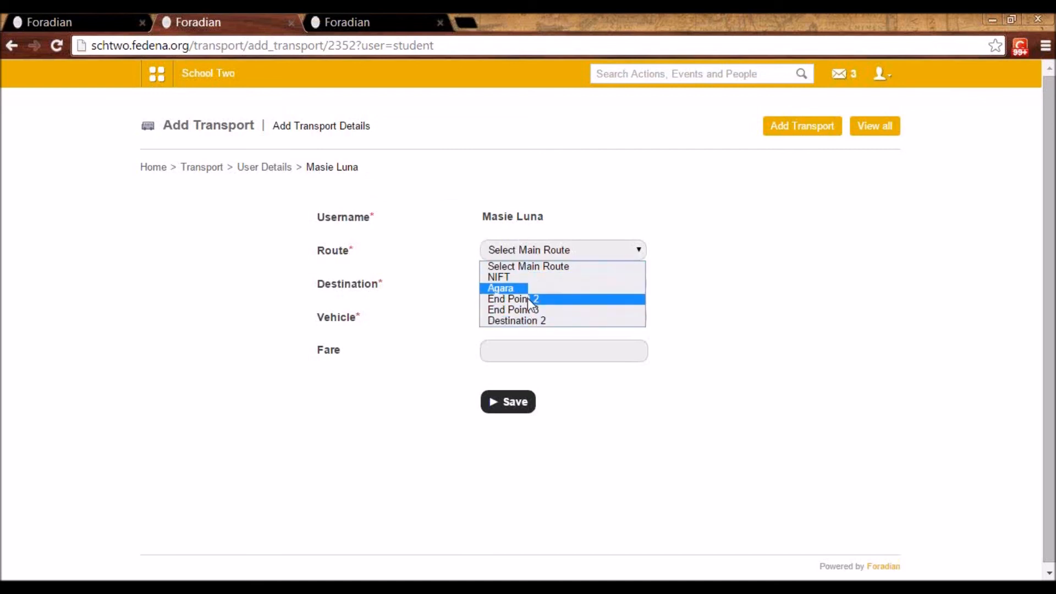
left_click(533, 322)
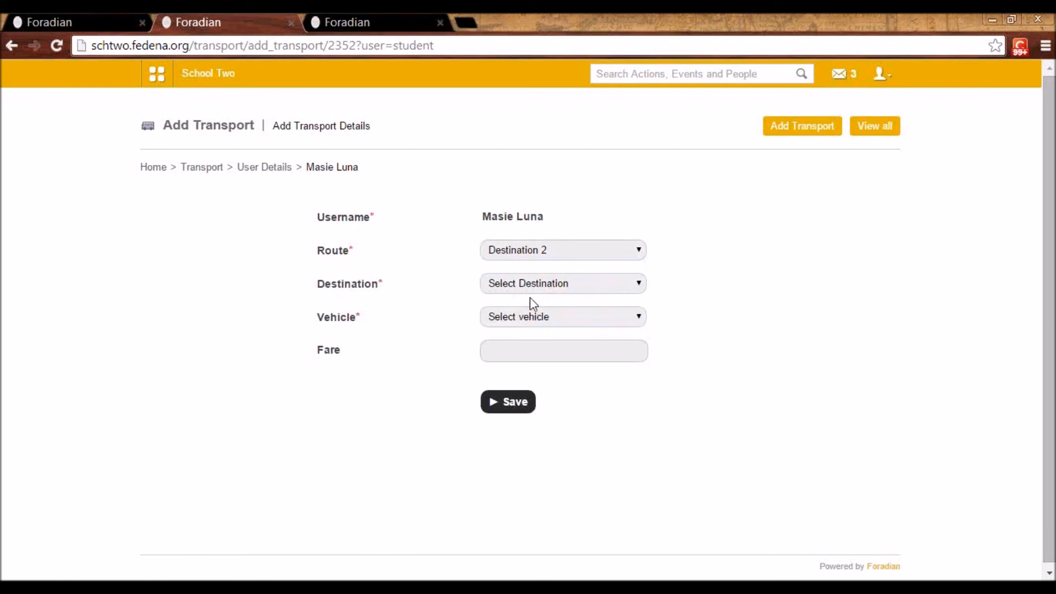
left_click(529, 286)
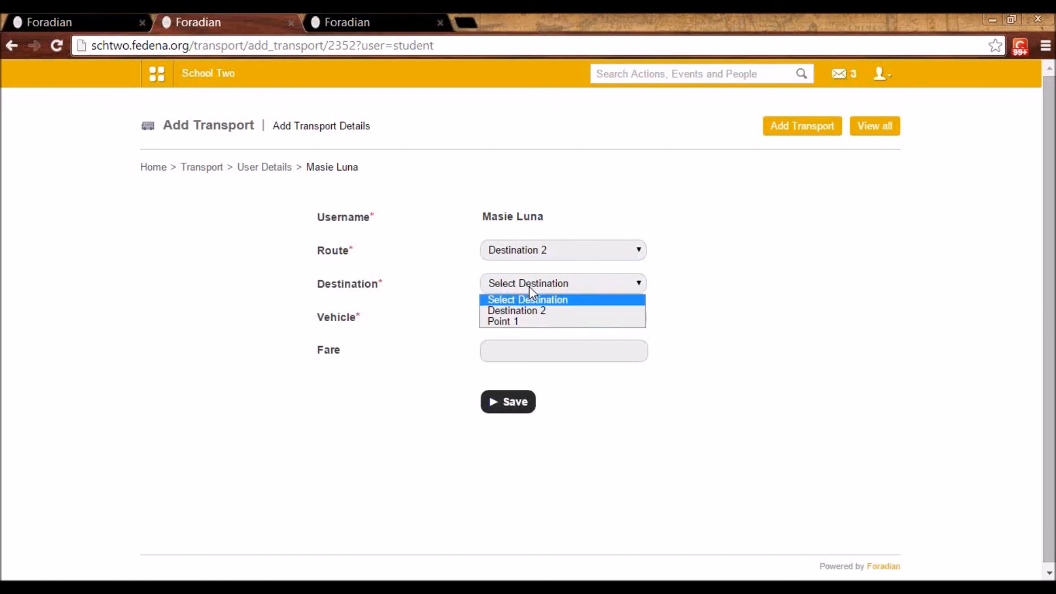
left_click(532, 321)
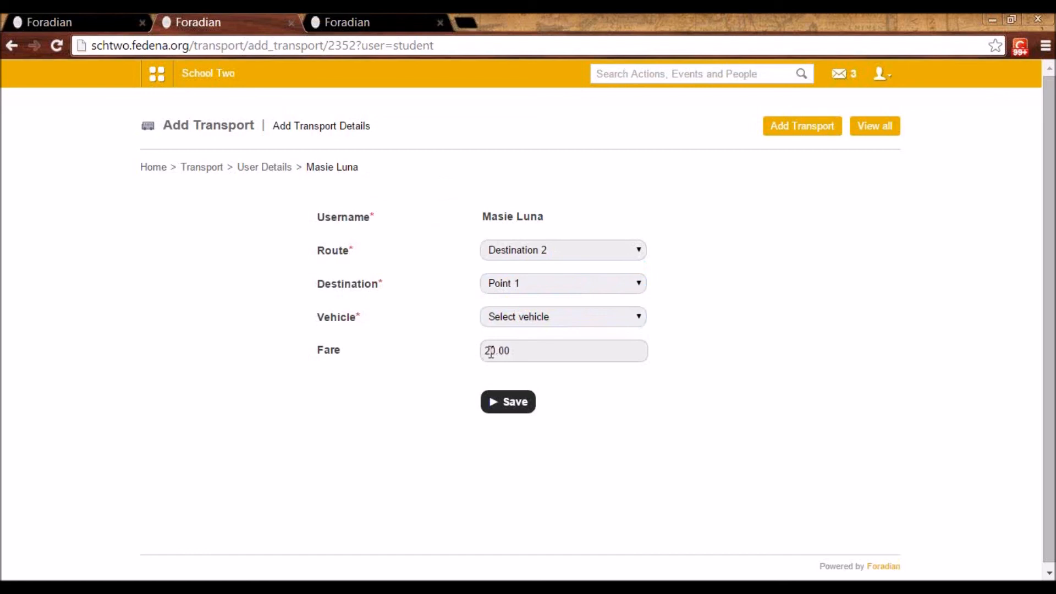
left_click(516, 323)
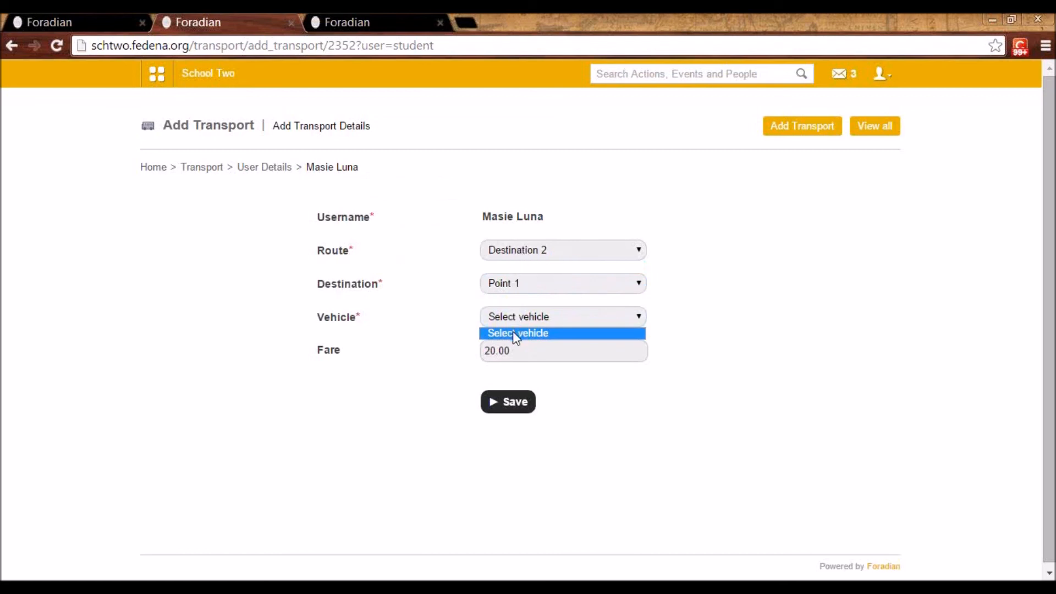
left_click(265, 167)
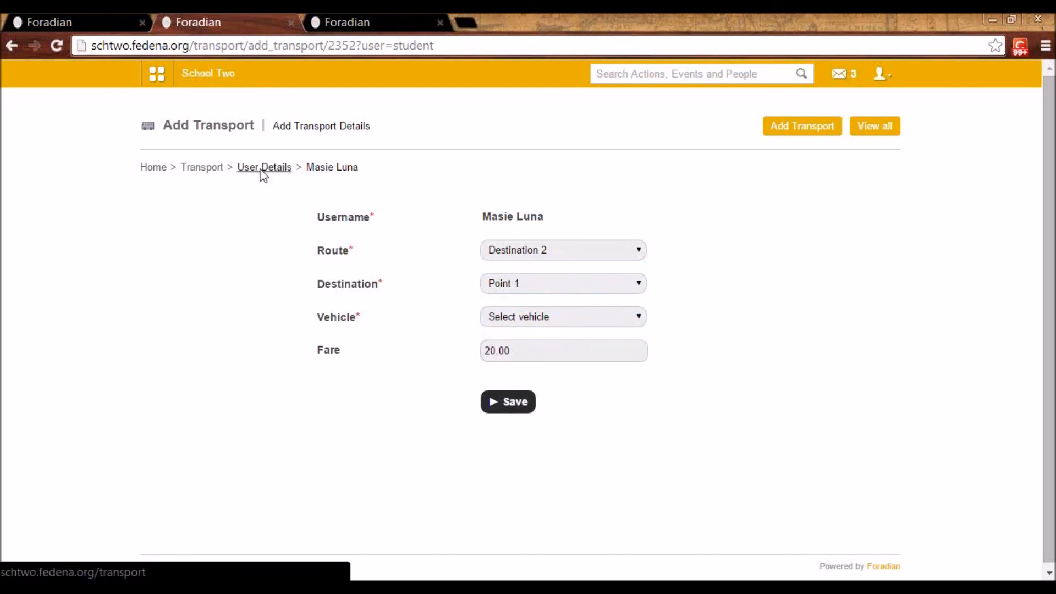
left_click(195, 168)
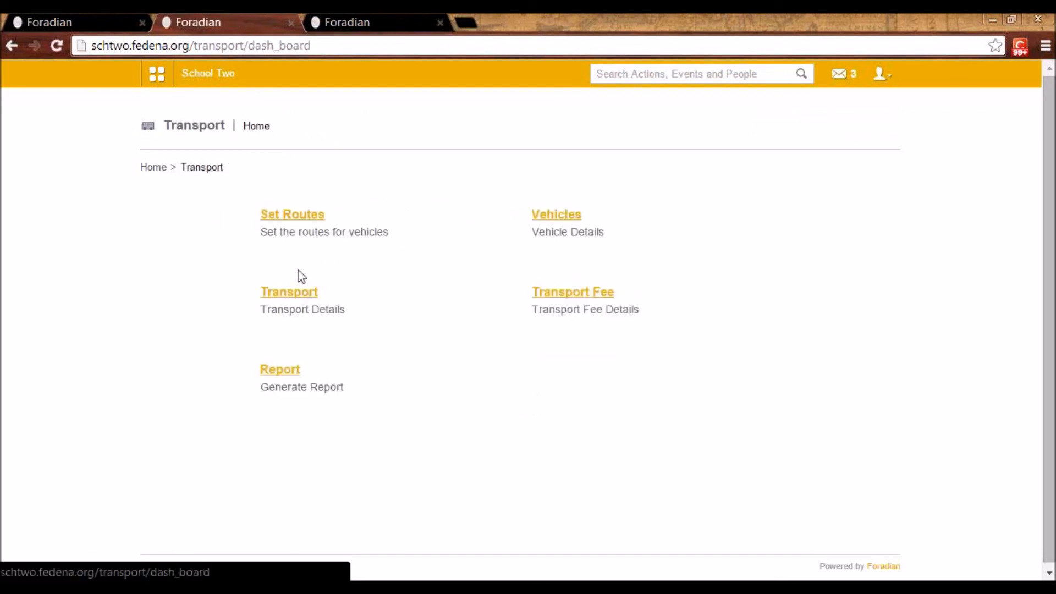
left_click(292, 293)
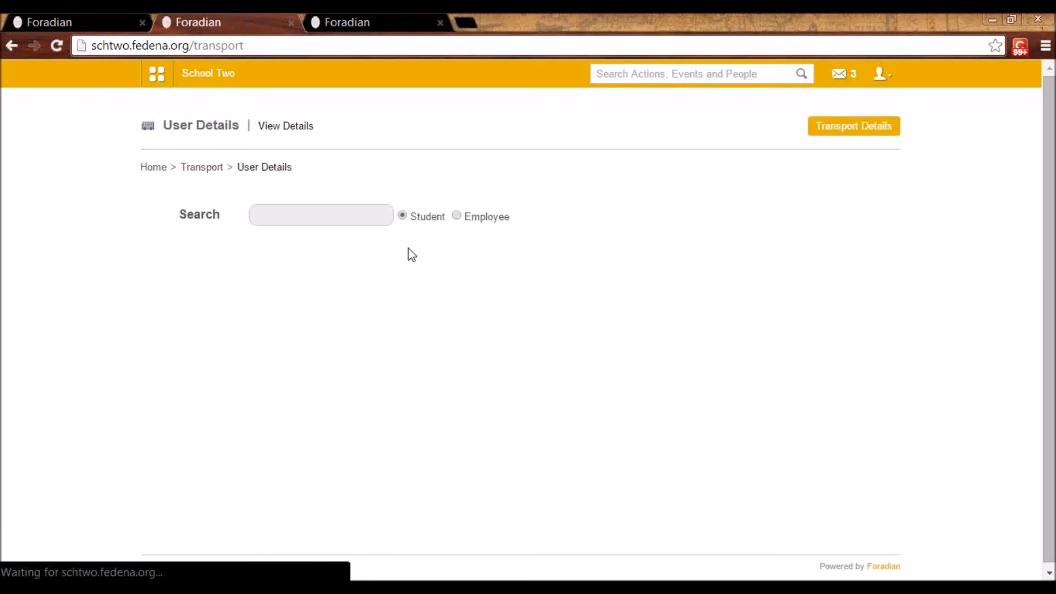
left_click(204, 169)
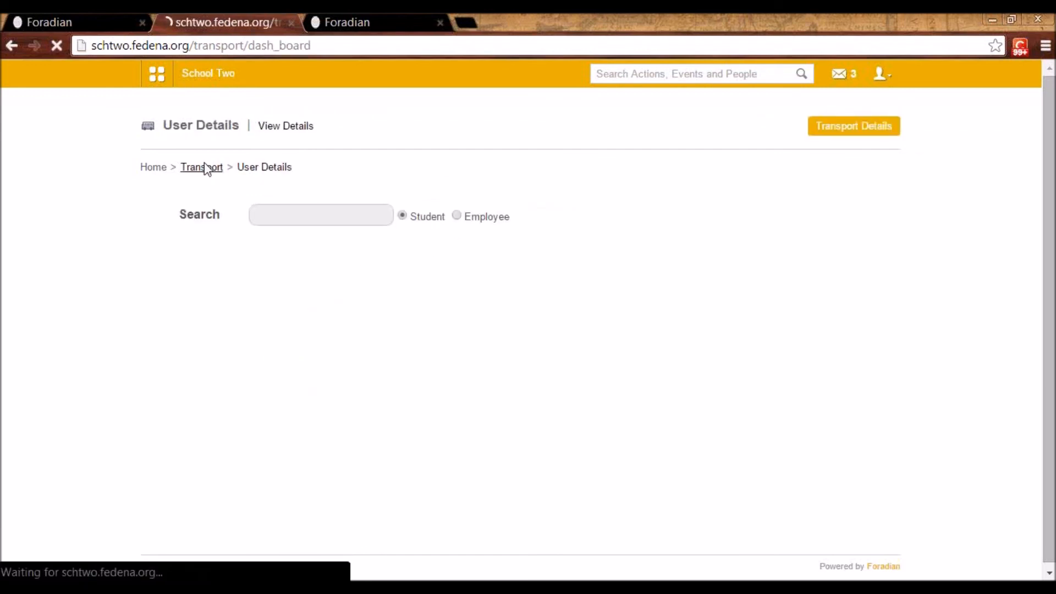
View the form for creating a transport fee collection, and return to the fee collection management page
left_click(582, 296)
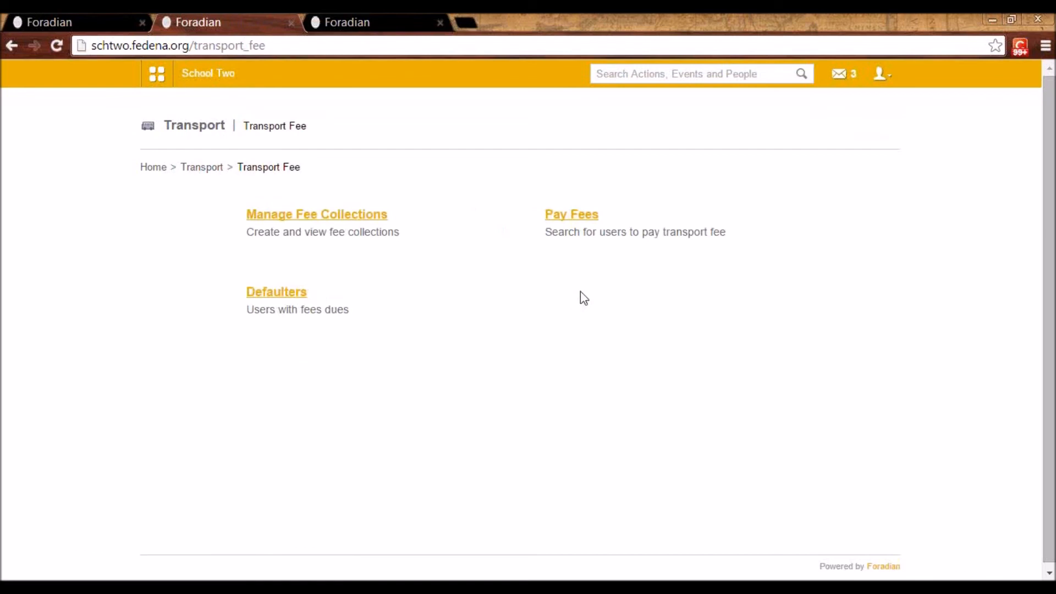
left_click(314, 220)
left_click(336, 217)
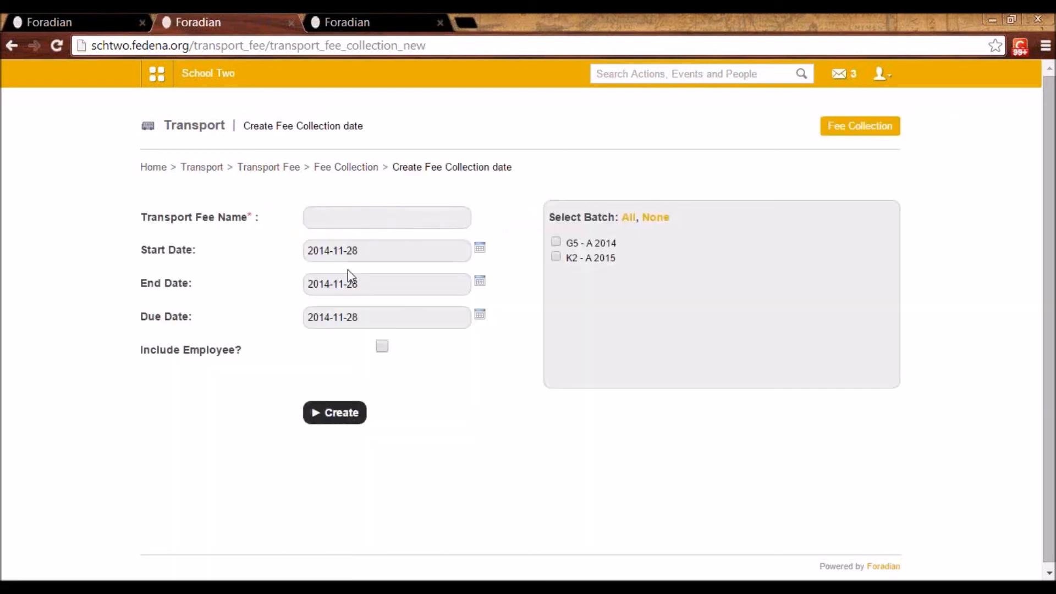
left_click(327, 219)
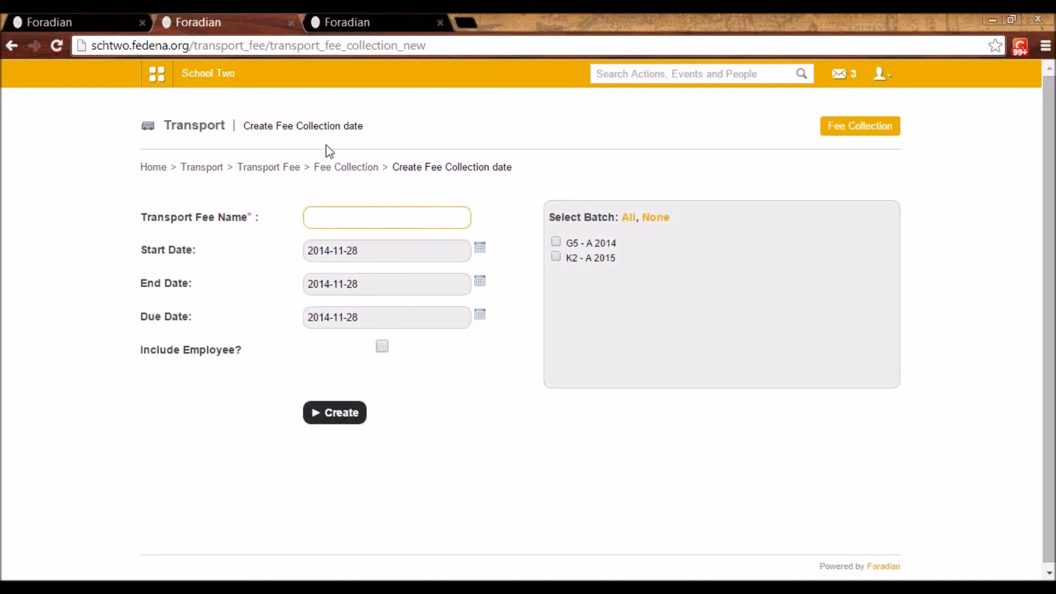
left_click(329, 168)
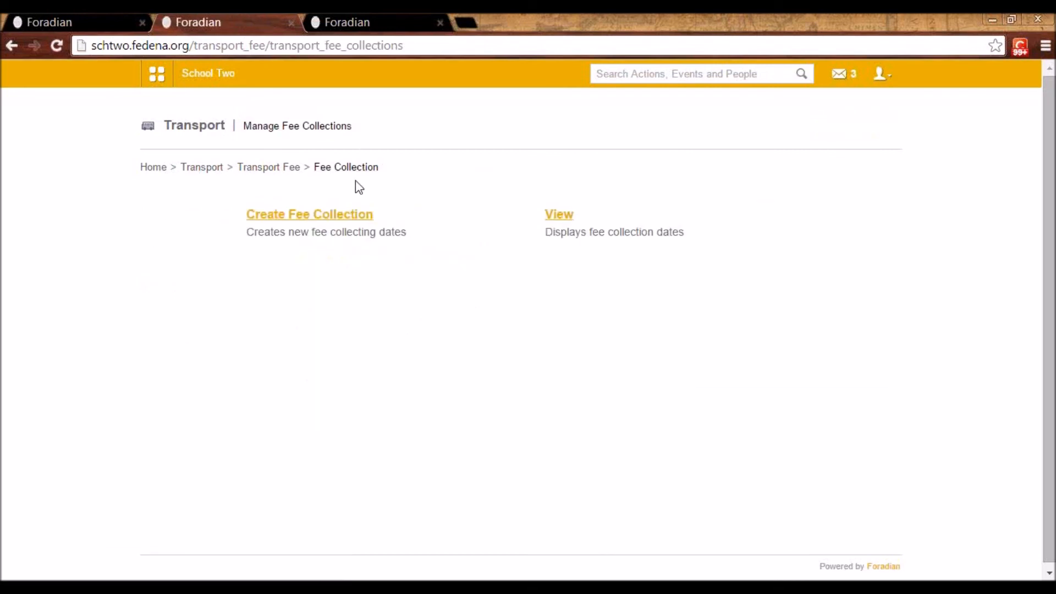
double_click(328, 168)
Search for a student by first name for transport fee payment and open the student's fee submission page
left_click(262, 174)
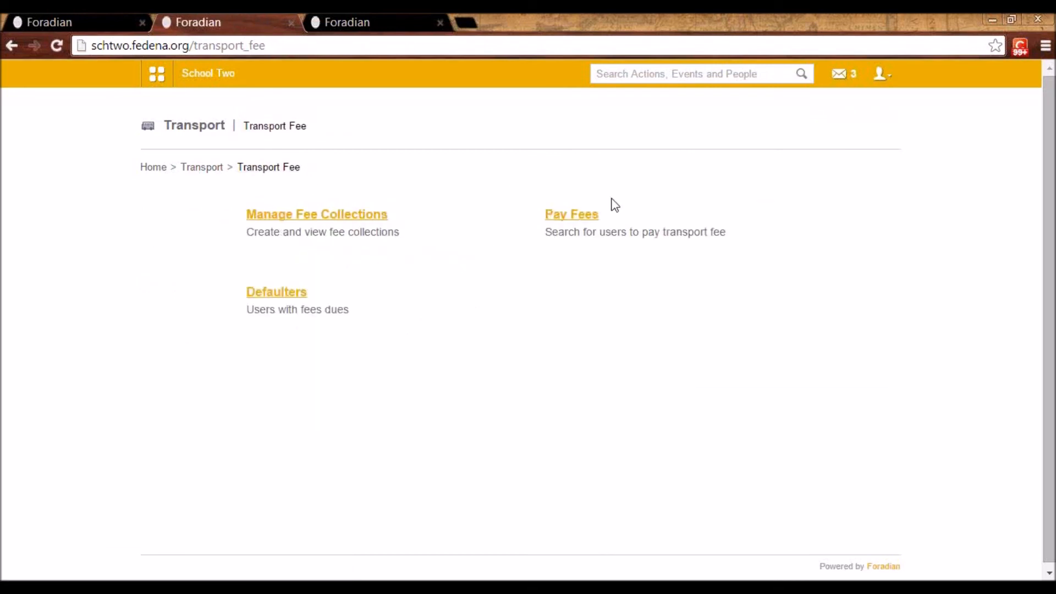
left_click(567, 217)
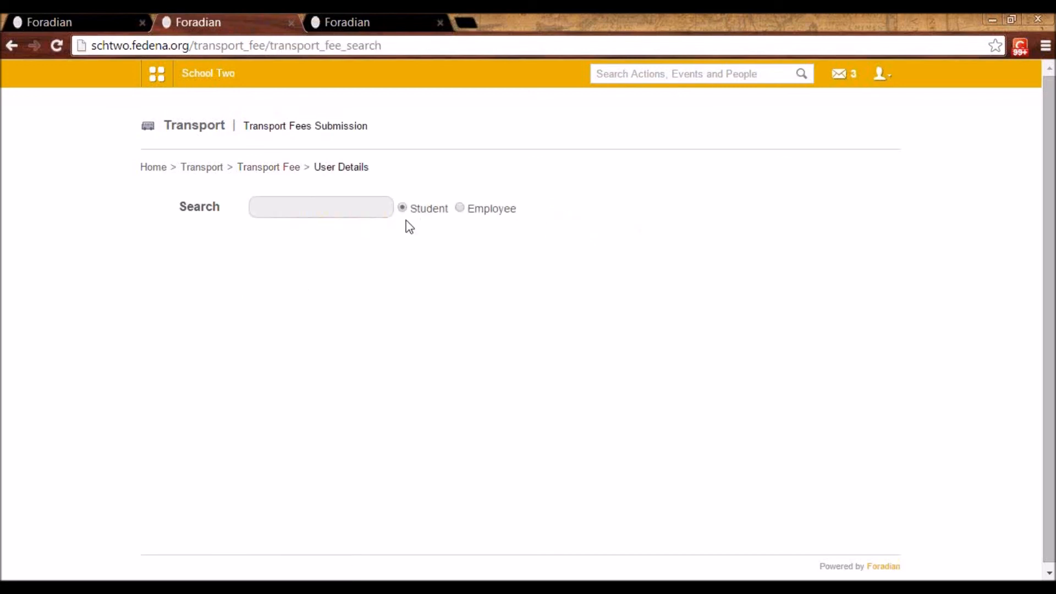
left_click(378, 216)
type("mas")
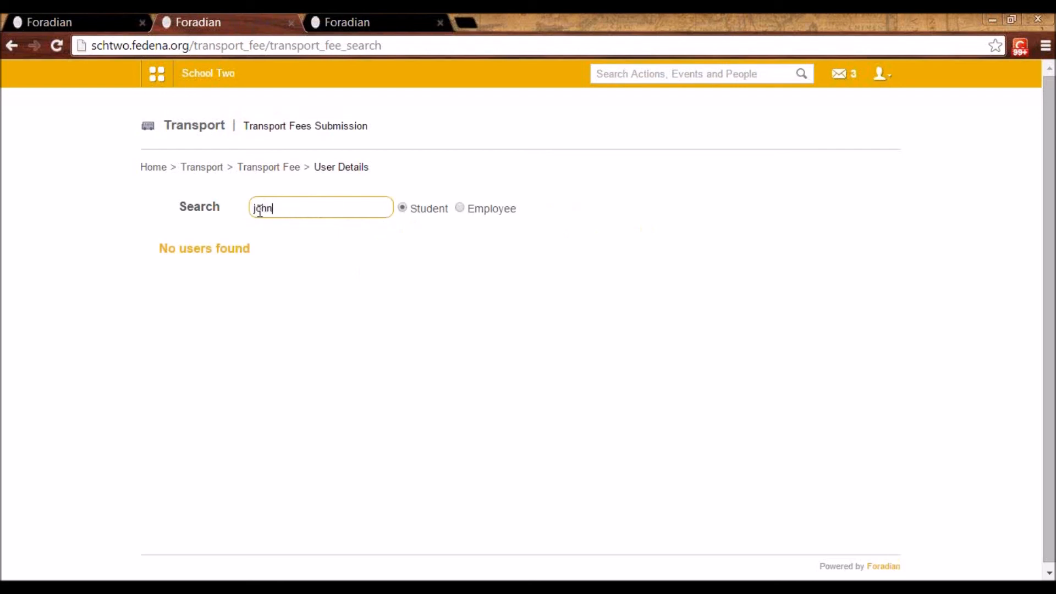
left_click(266, 298)
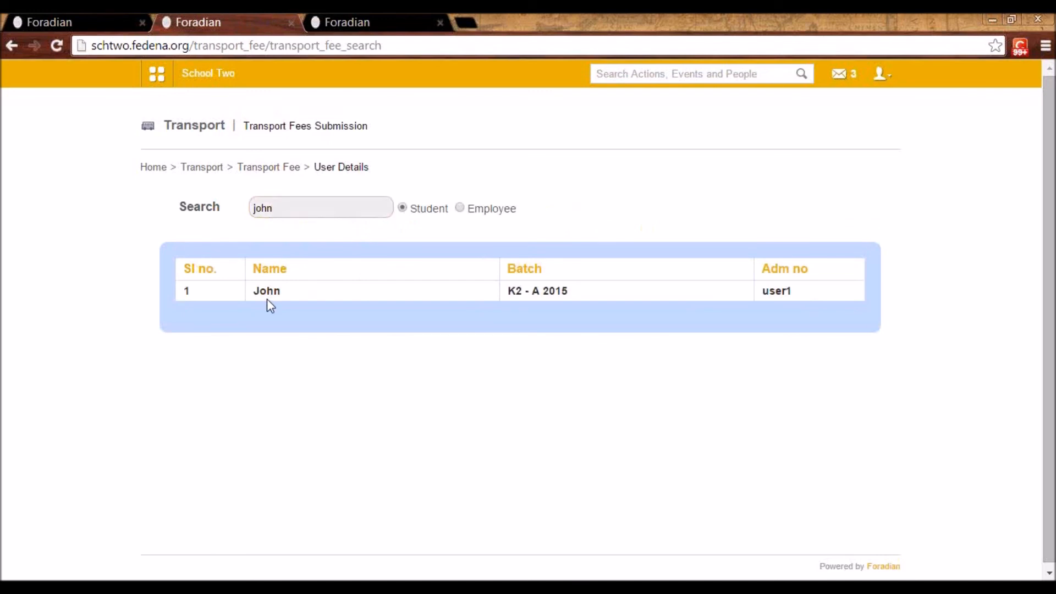
left_click(266, 291)
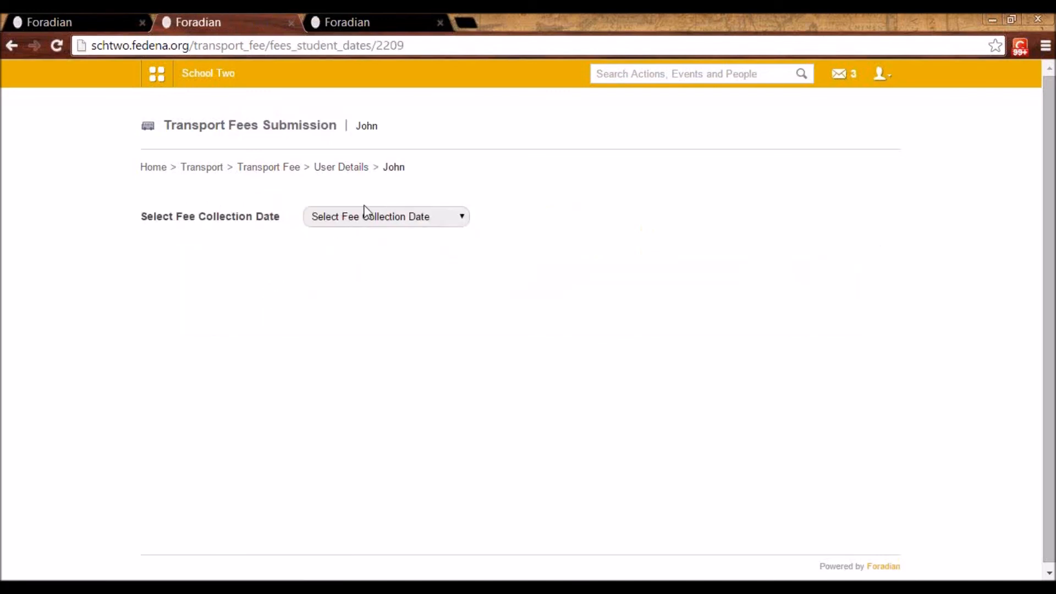
Display the student's transport fee and payment history for the fee collection "March-2014"
left_click(371, 216)
left_click(374, 256)
left_click(364, 222)
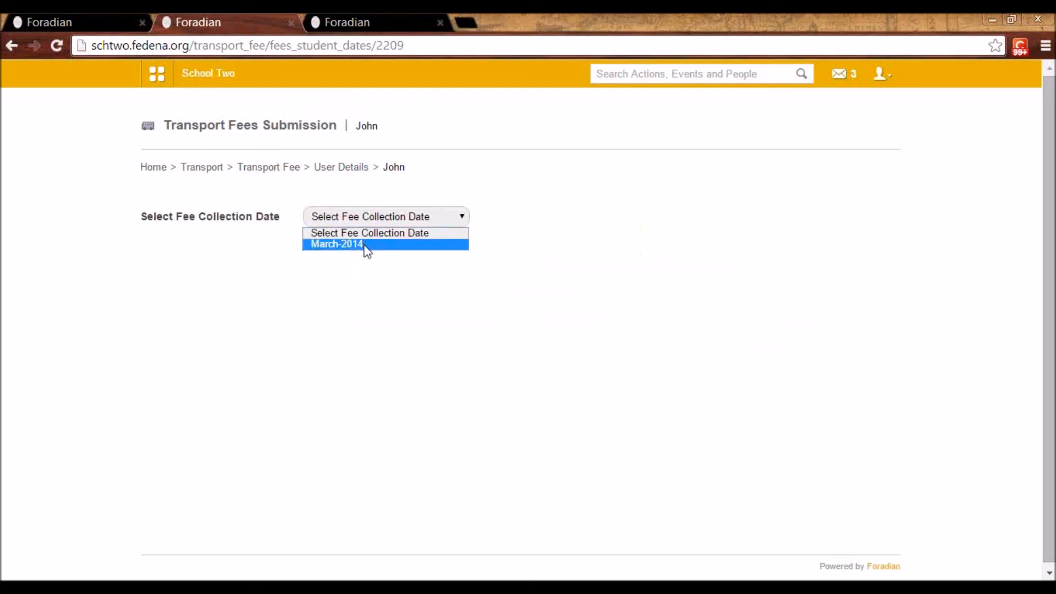
left_click(366, 246)
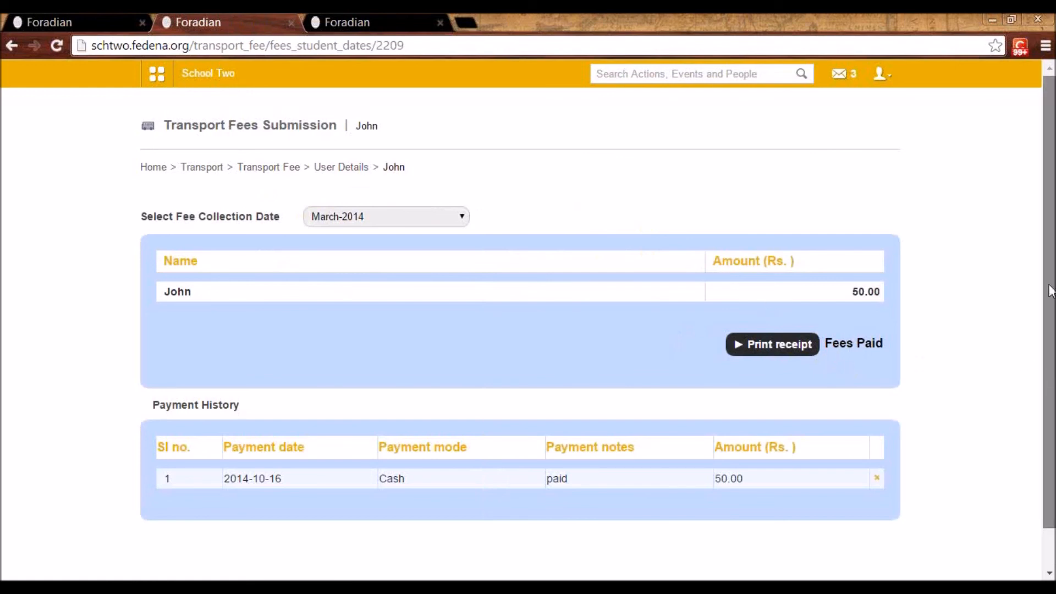
Check the transport fee student defaulters for fee collection dates of batches "G1 - A 2014" and "K1 - B 2014"
left_click(257, 170)
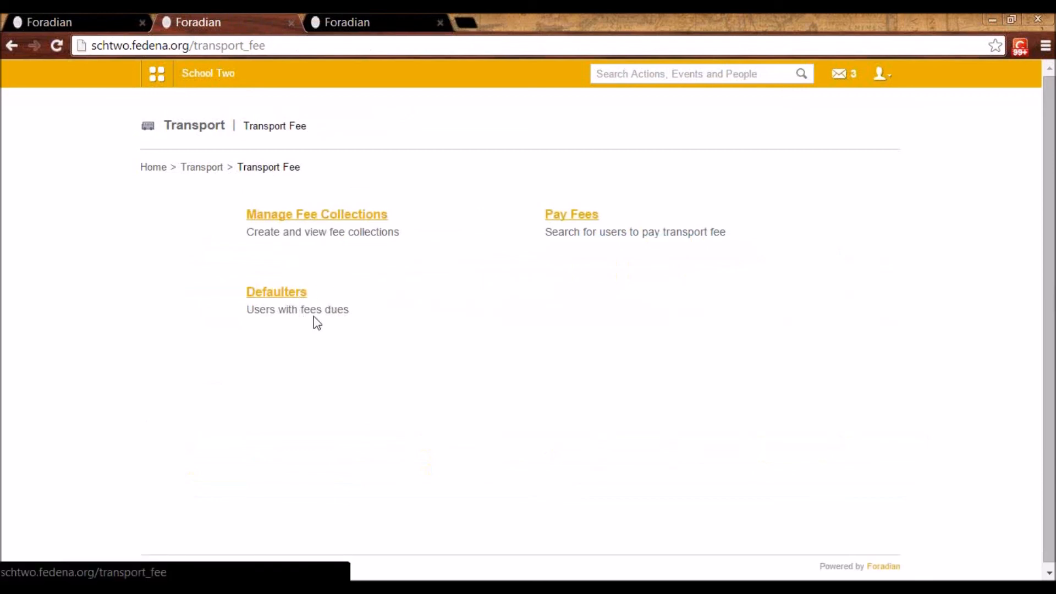
left_click(293, 294)
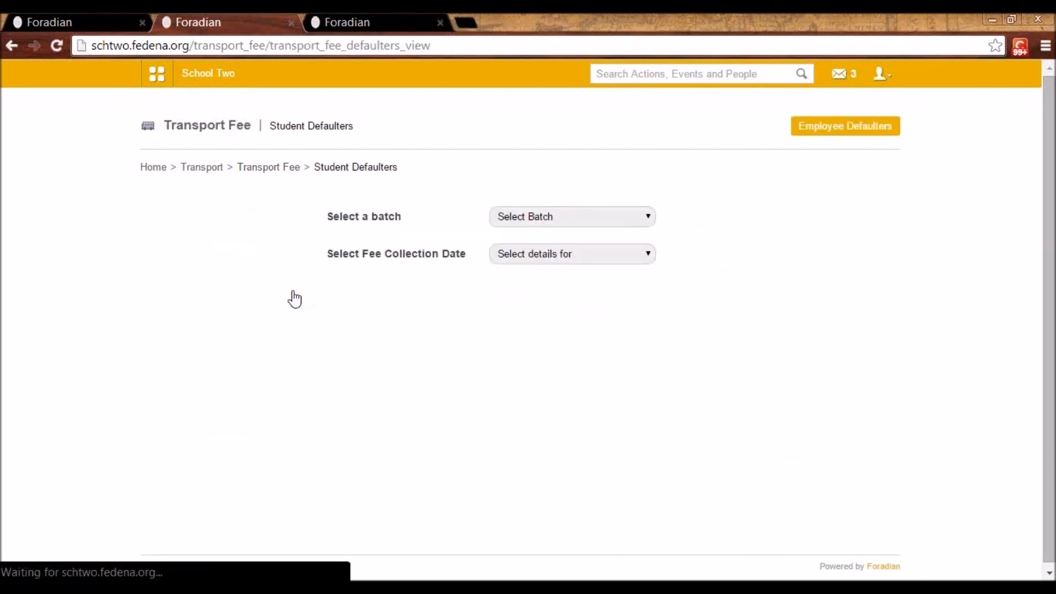
left_click(598, 215)
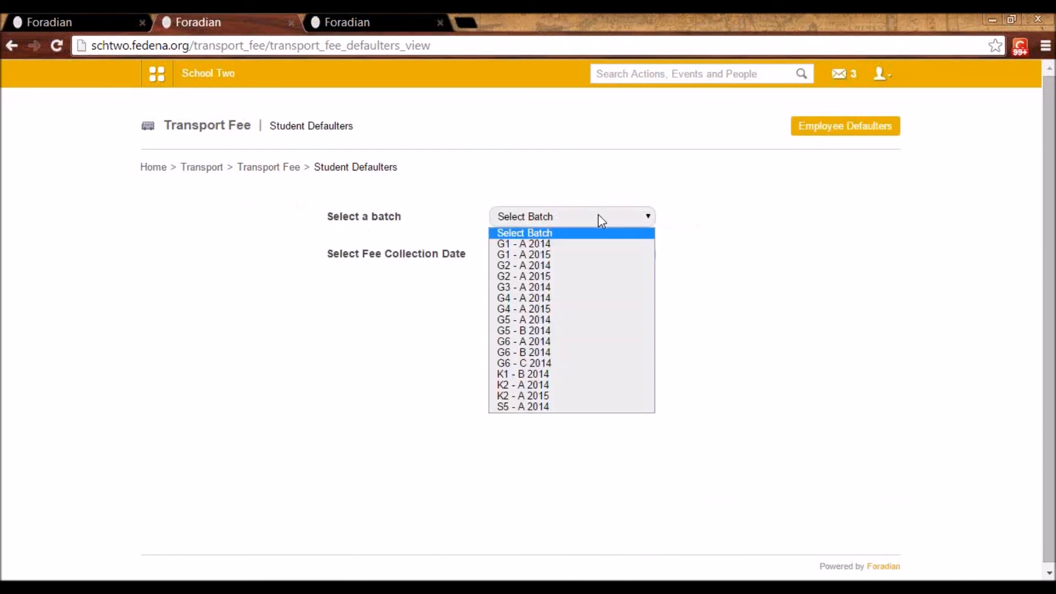
left_click(598, 244)
left_click(599, 260)
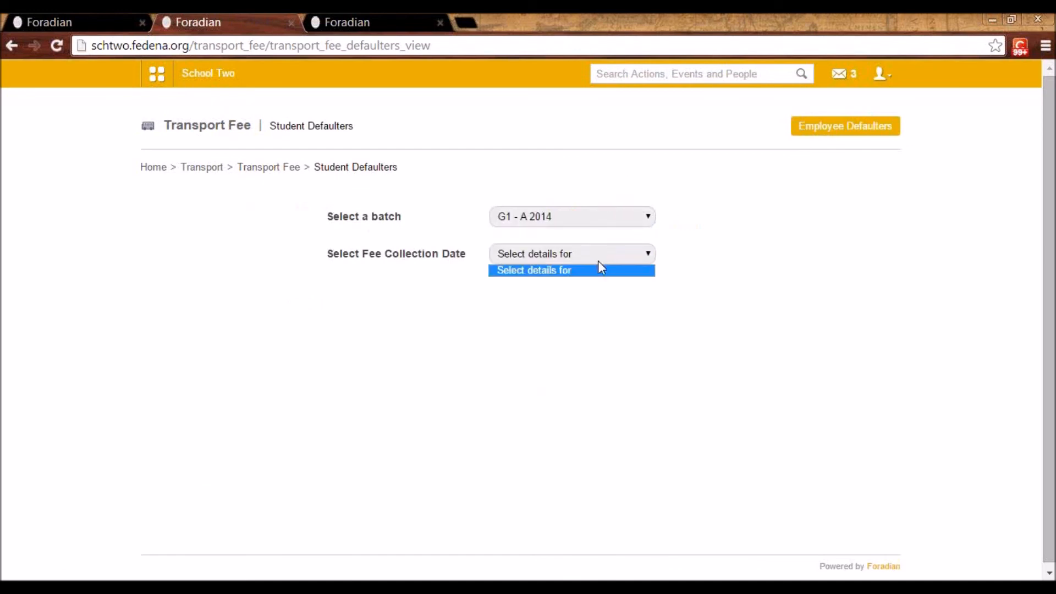
left_click(577, 220)
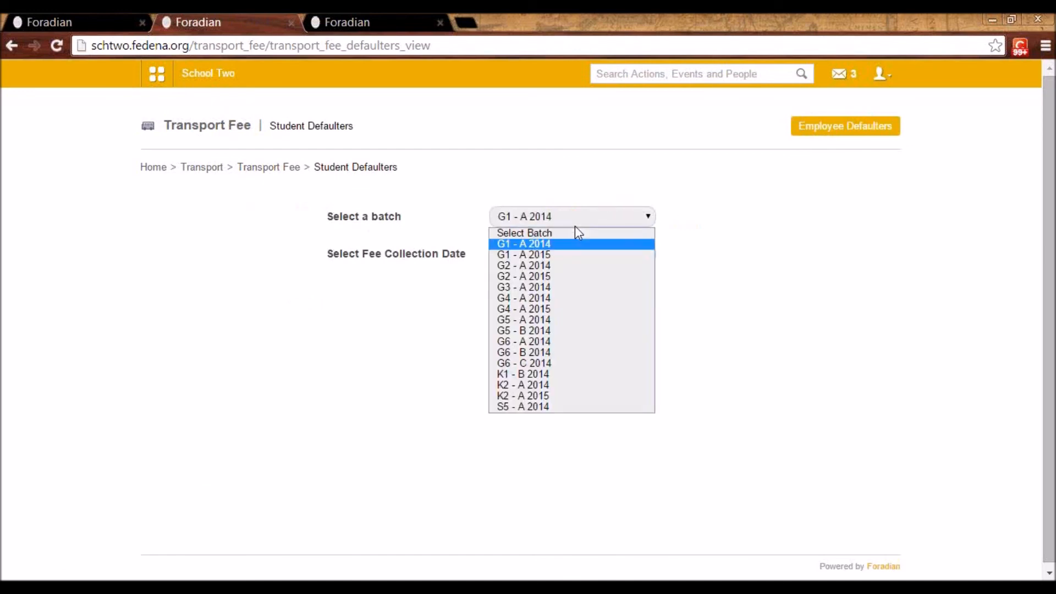
left_click(566, 371)
left_click(543, 256)
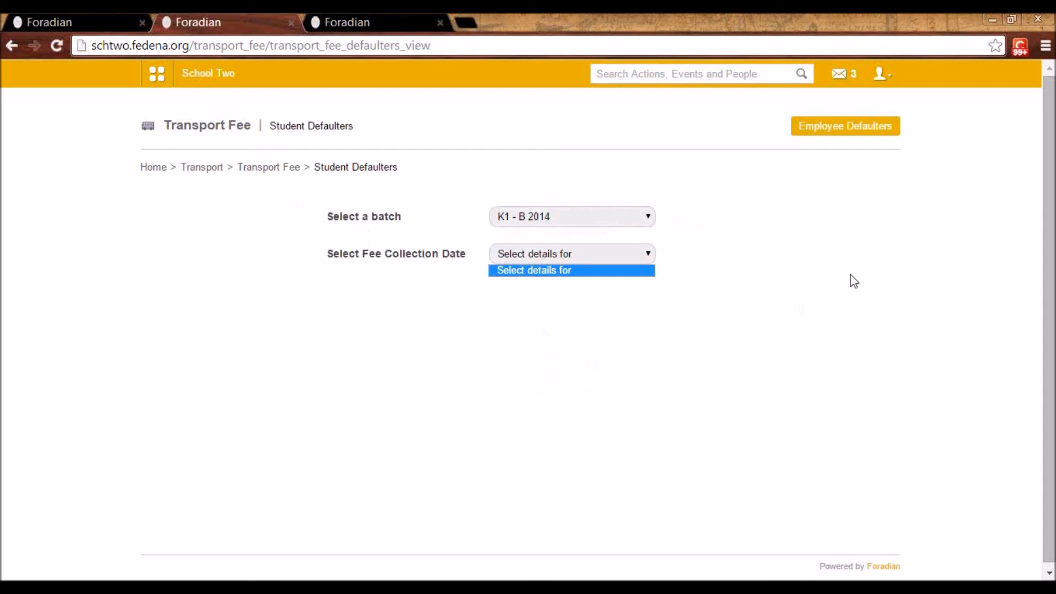
Open the Transport vehicle report and view the passenger details of vehicle "KN 23 1234"
left_click(275, 168)
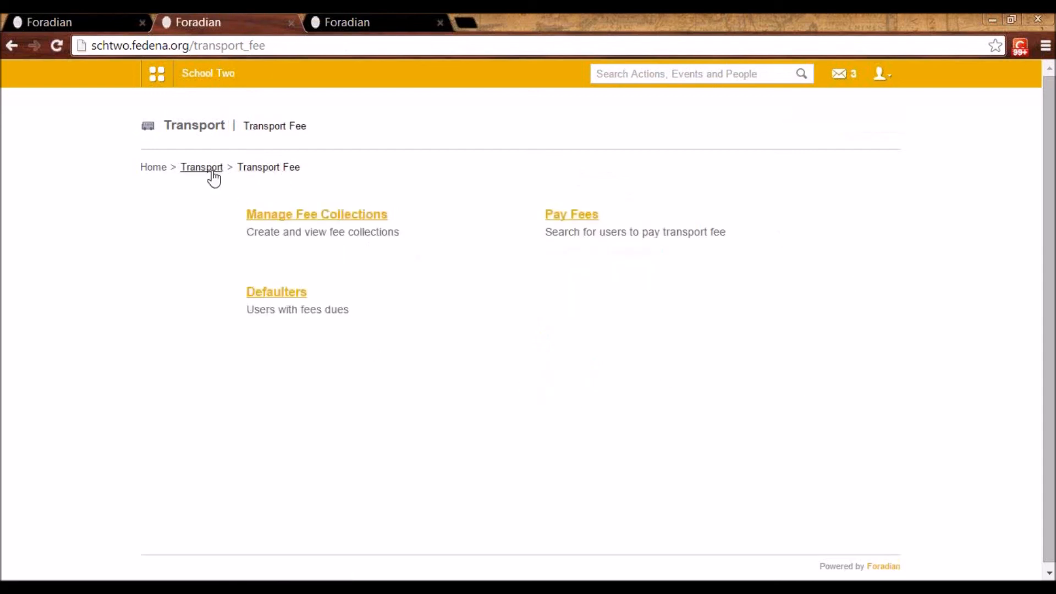
left_click(211, 168)
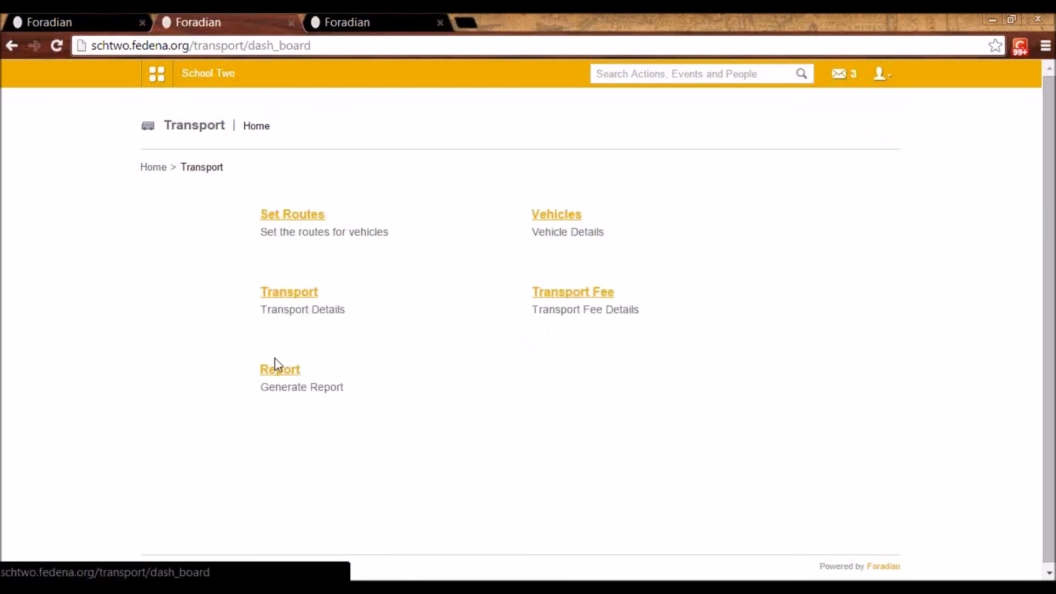
left_click(267, 371)
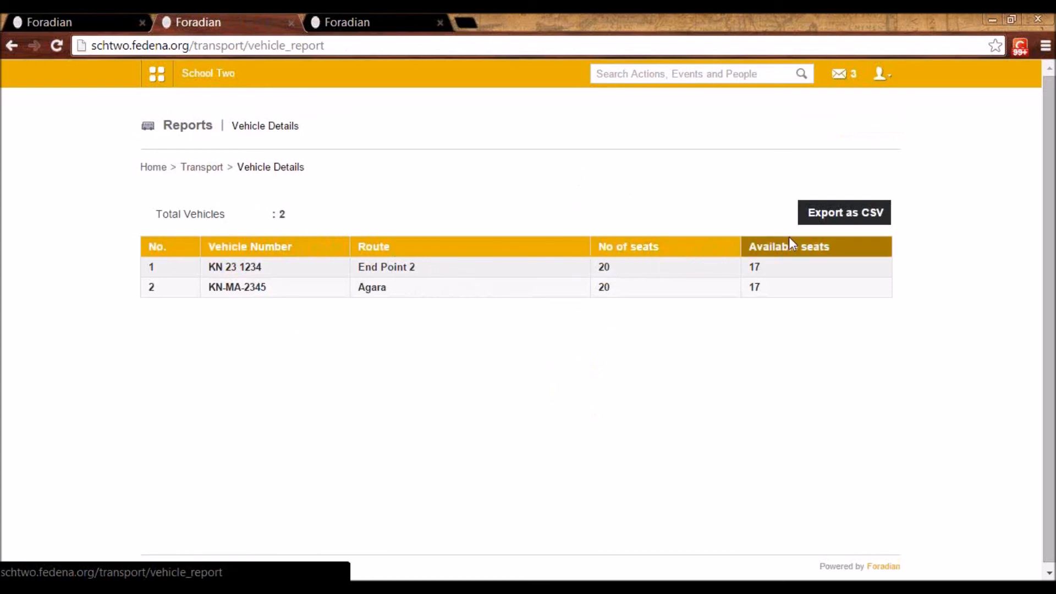
left_click(231, 270)
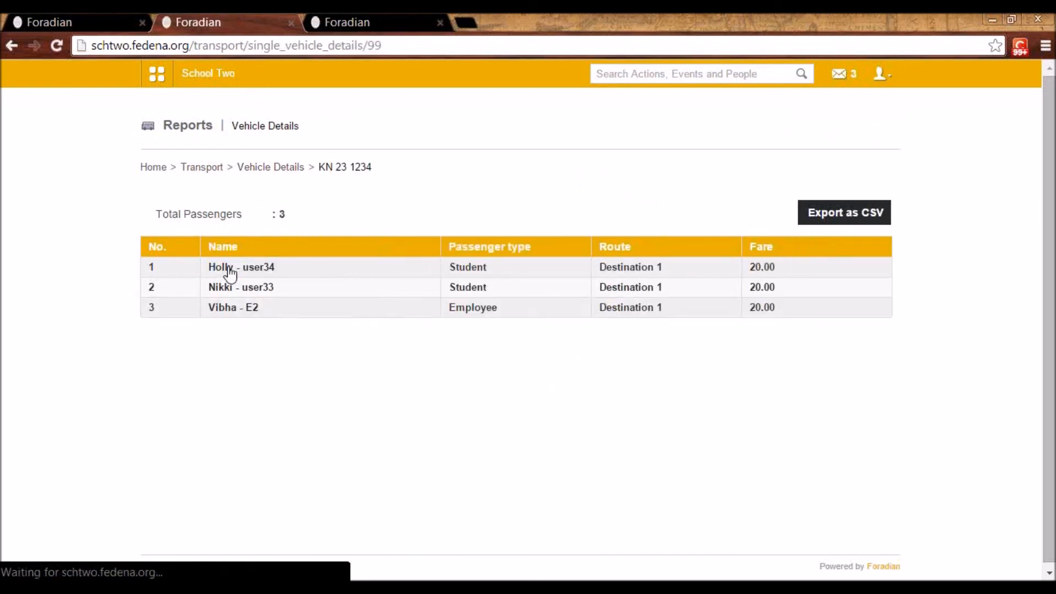